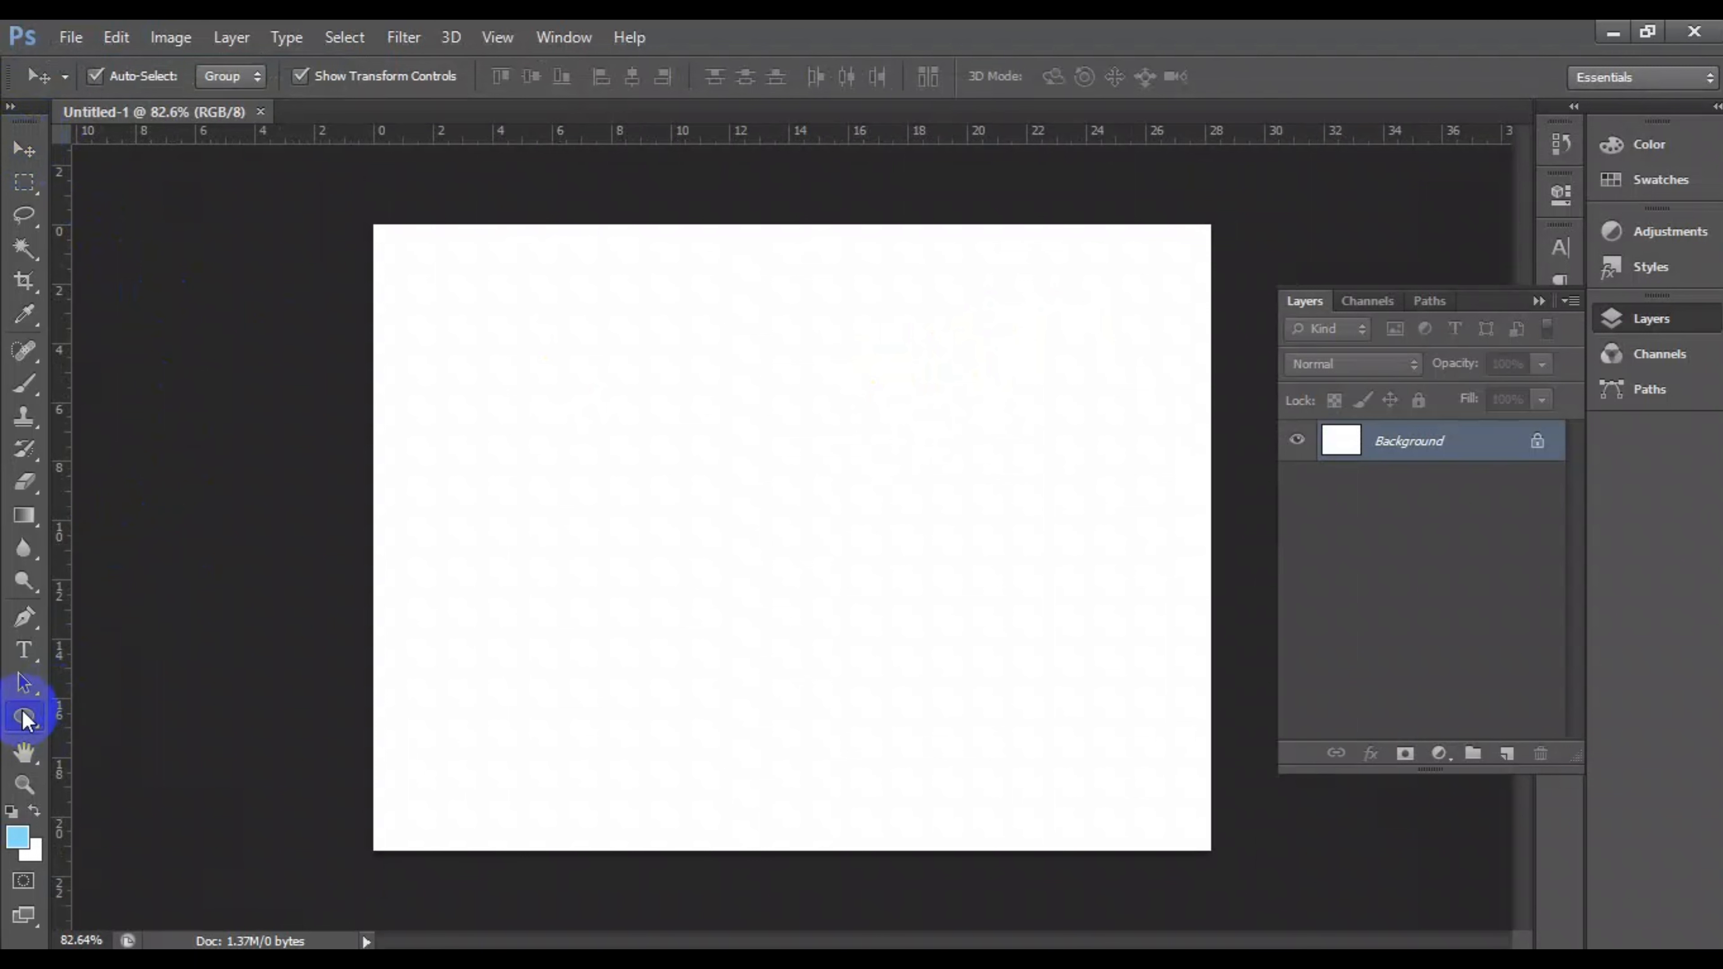
Step: Draw a rectangle about 293 × 340 px in the middle of the canvas
left_click(109, 712)
left_click_drag(618, 432, 922, 784)
scroll(775, 616, "up", 3)
scroll(775, 616, "up", 1)
Step: Change the large rectangle's fill colour to orange
double_click(1330, 436)
left_click(1352, 675)
mouse_move(1265, 416)
left_mouse_down()
mouse_move(1190, 494)
mouse_move(1245, 442)
left_mouse_up()
left_click(1344, 689)
left_click(1260, 517)
left_click(1266, 458)
left_click(1272, 432)
left_click(1588, 383)
right_click(24, 715)
left_click(135, 793)
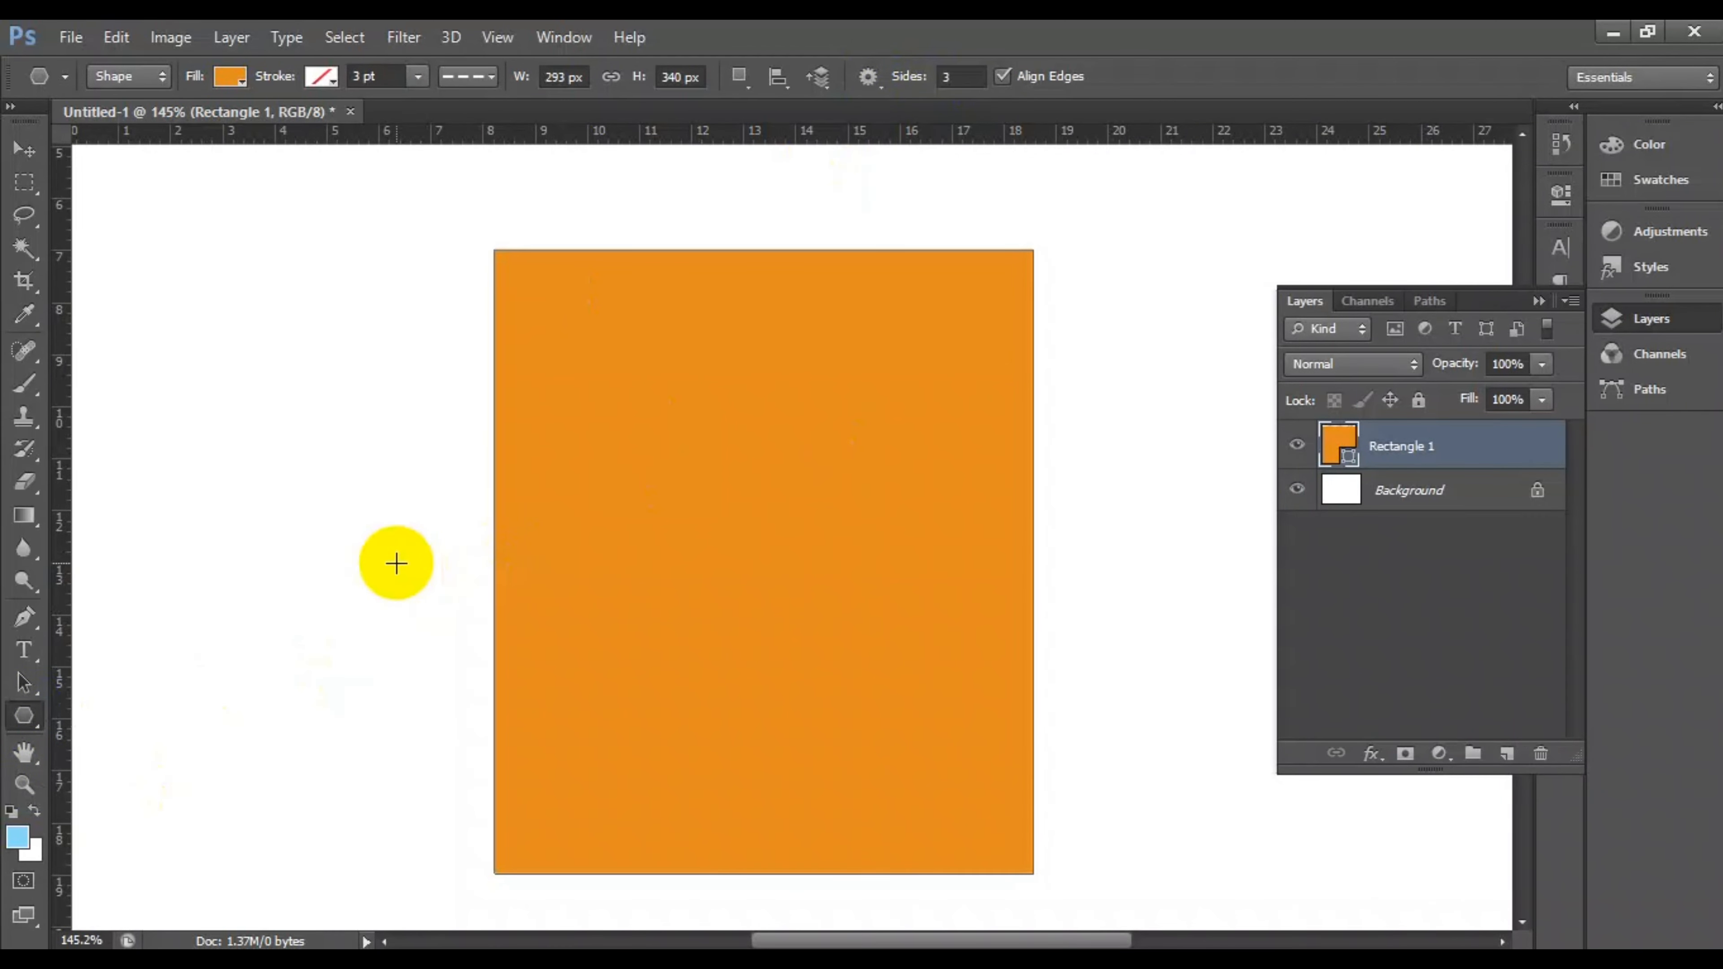
right_click(24, 715)
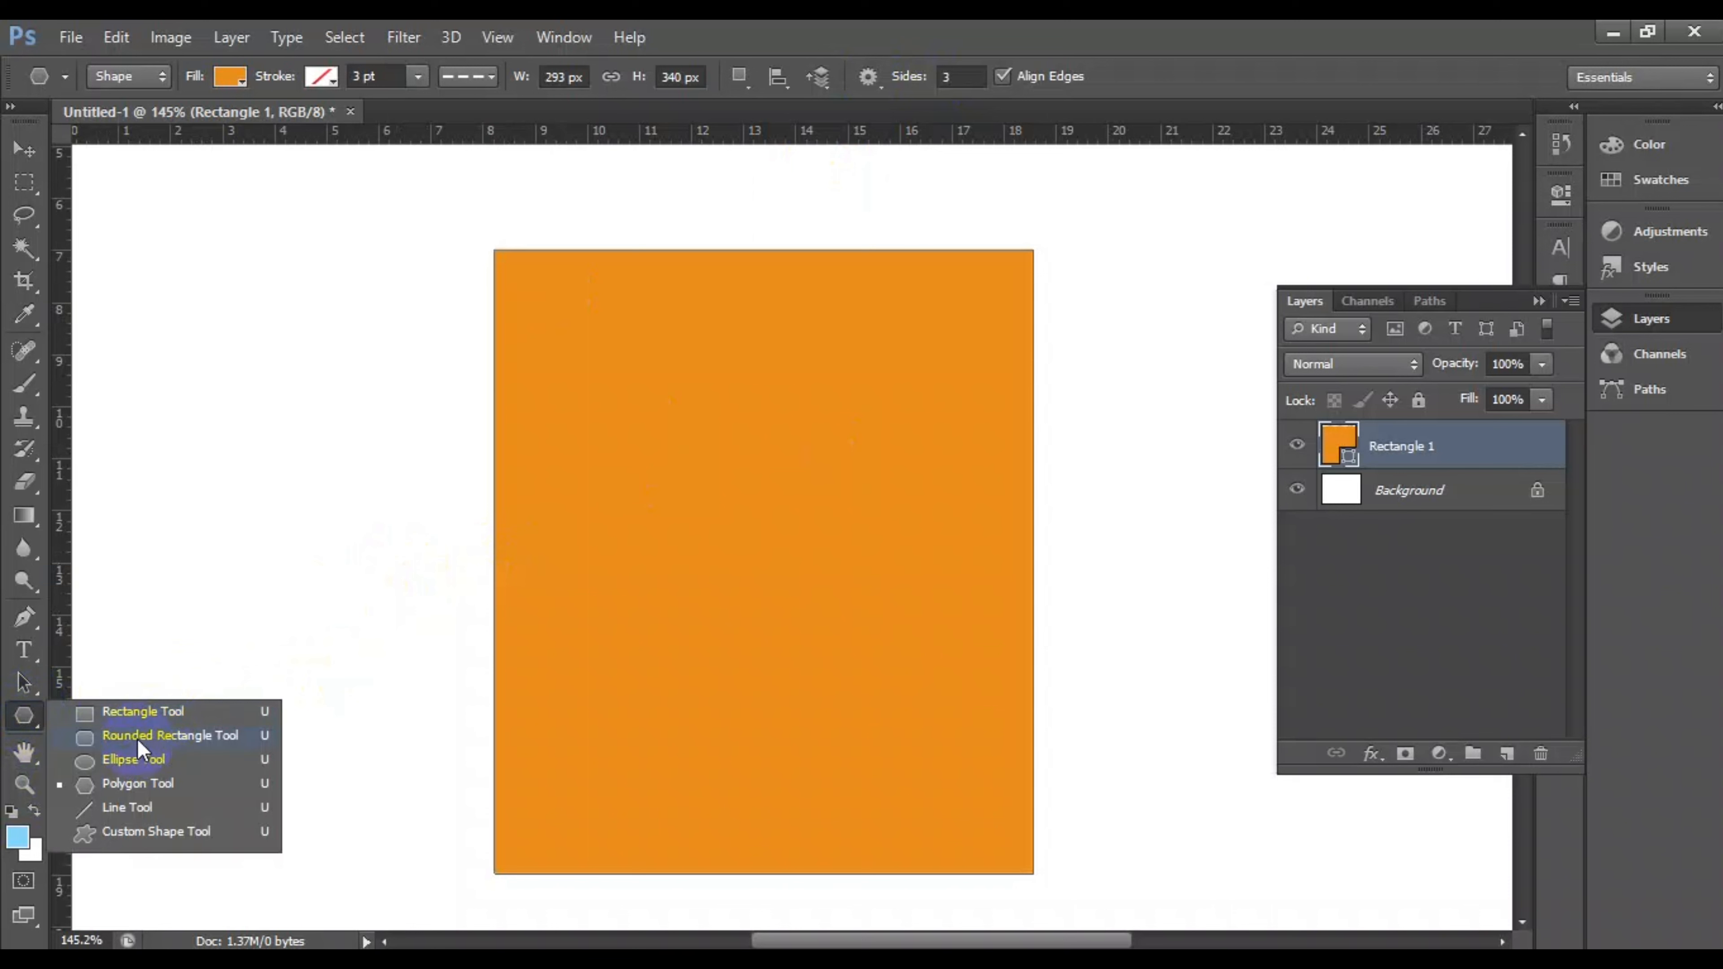
left_click(139, 737)
left_click_drag(218, 649, 245, 508)
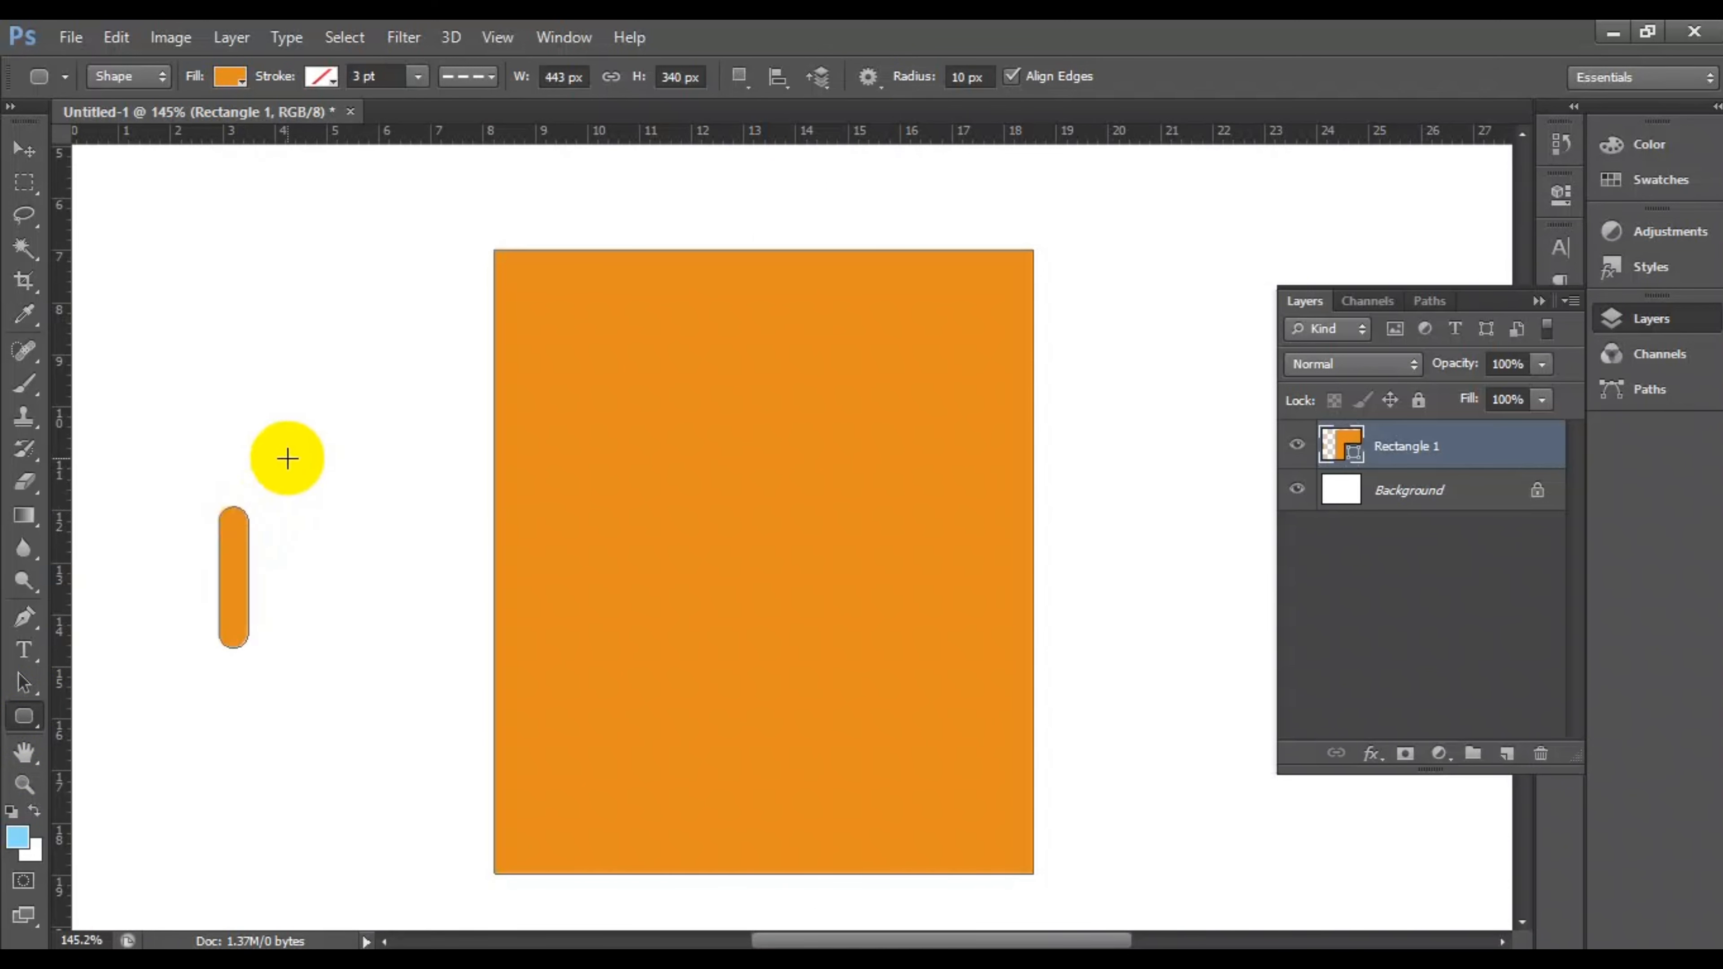
Step: Deselect the orange rectangle and draw a tall light-blue rounded bar on its own layer beside it
left_click(24, 148)
left_click(634, 478)
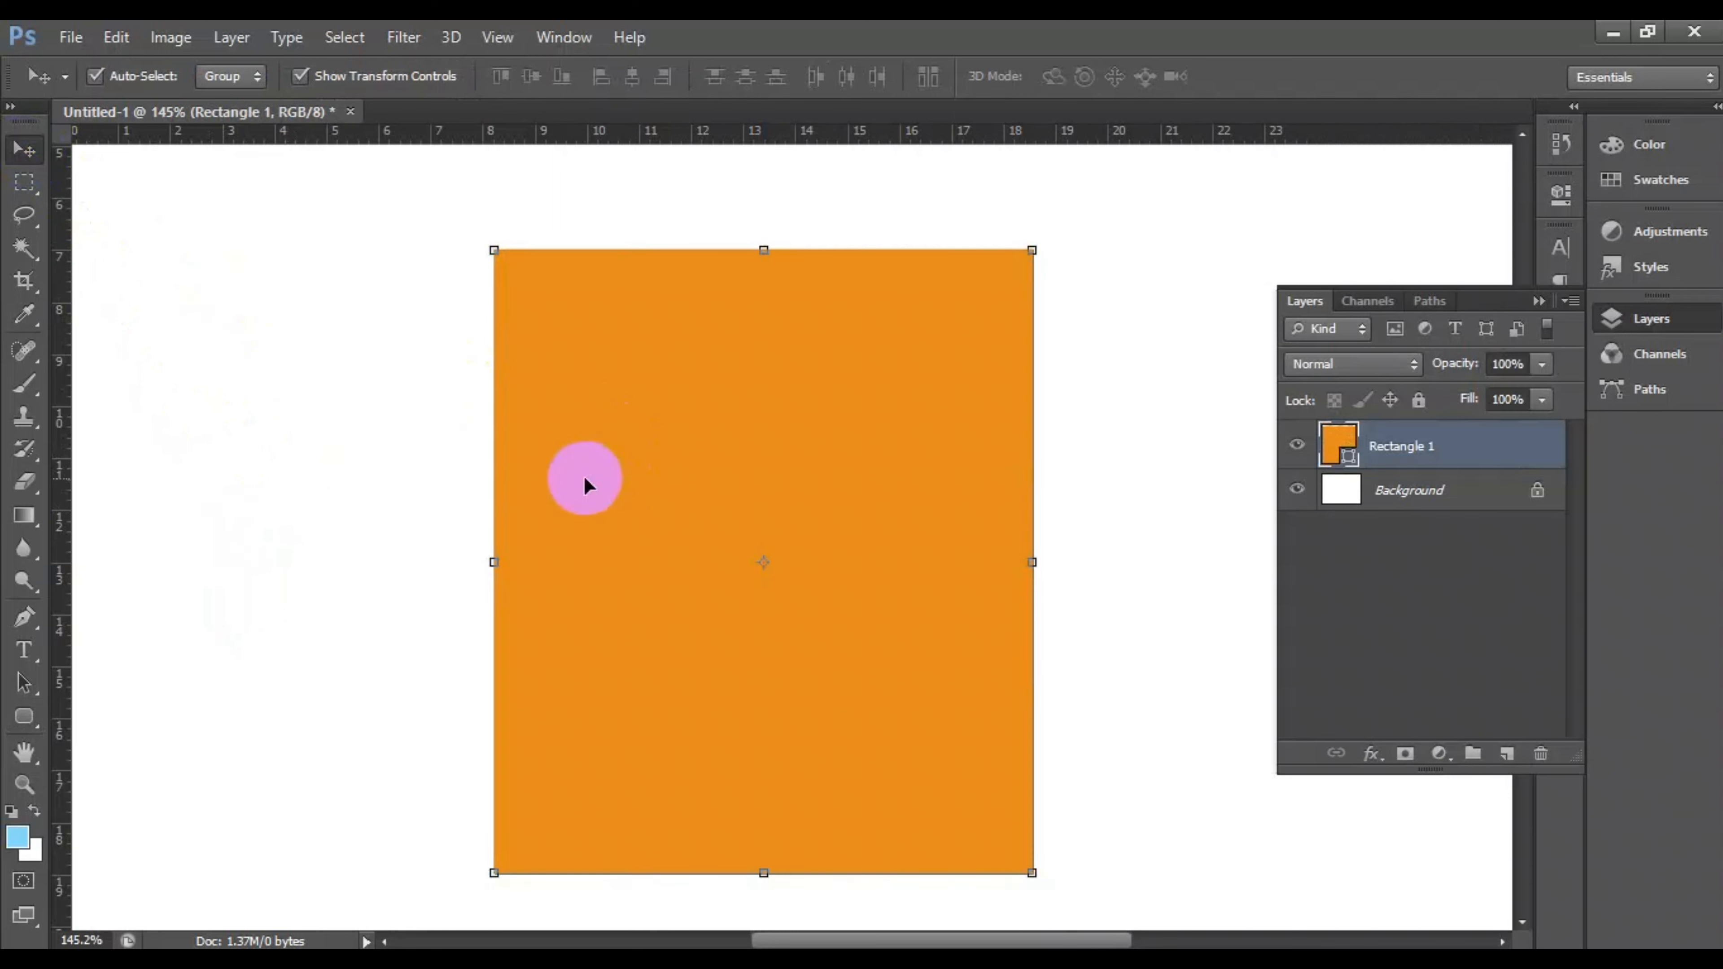
left_click(353, 453)
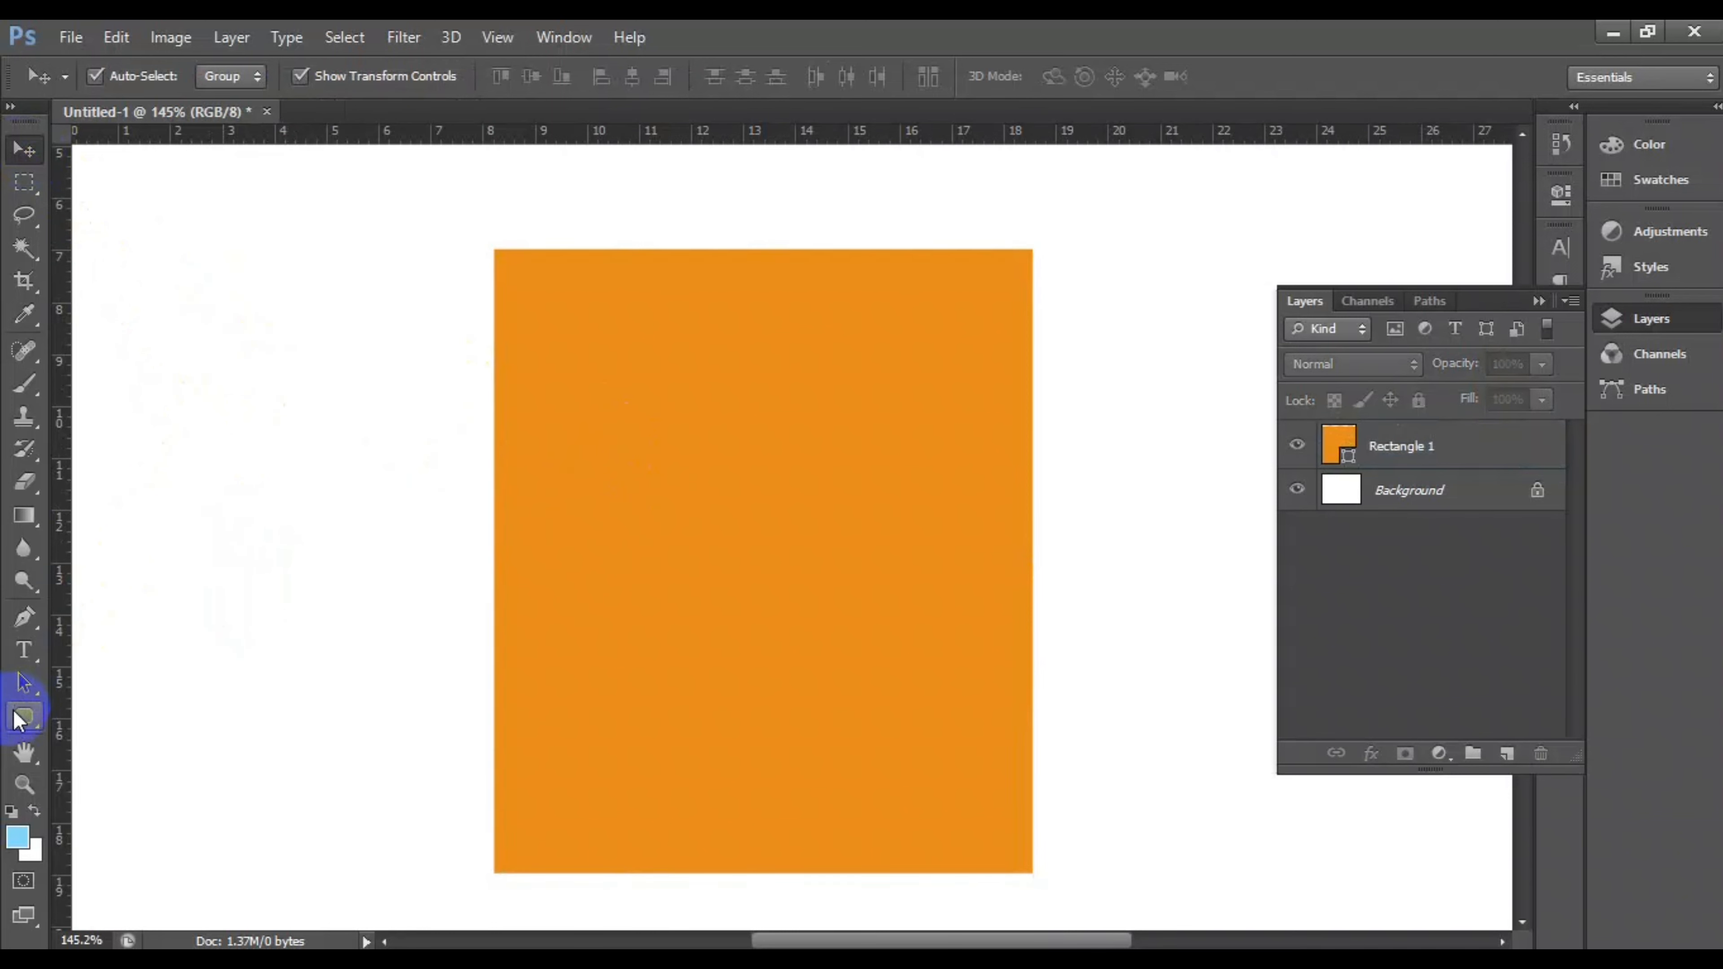
left_click(20, 717)
left_click_drag(159, 432, 204, 671)
left_click(23, 149)
left_click(170, 258)
Step: Draw a three-sided polygon about 67 × 58 px between the rounded bar and the orange rectangle
left_click(29, 723)
left_click(161, 777)
left_click_drag(339, 574, 339, 531)
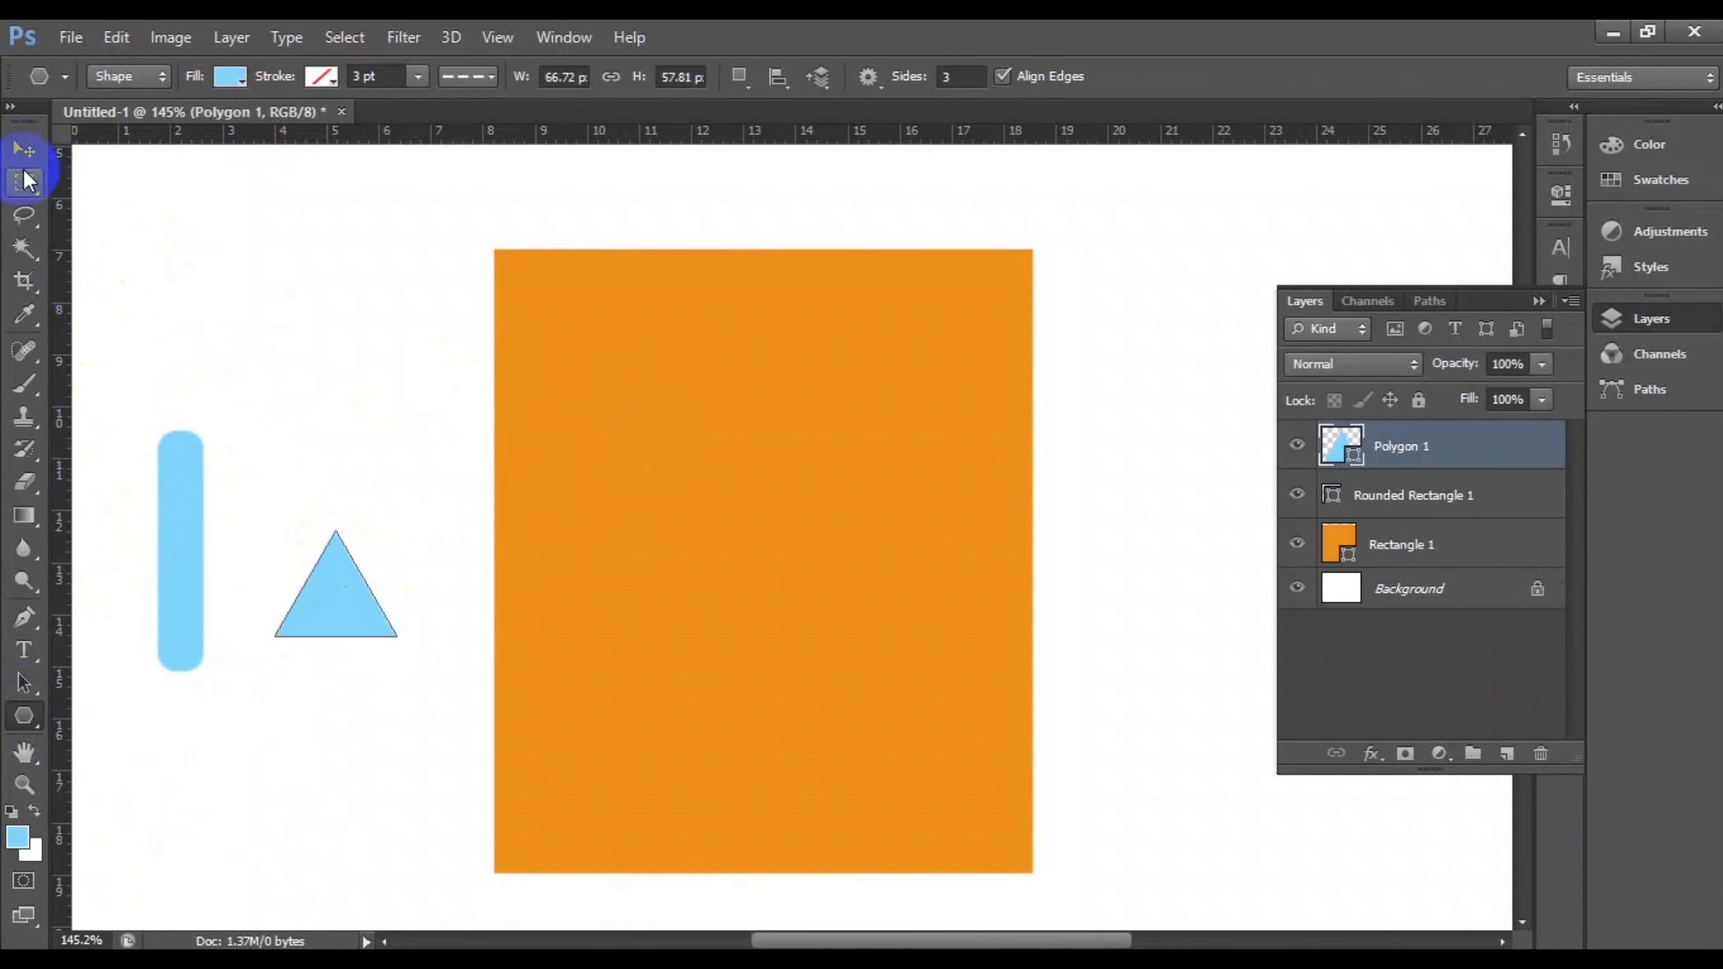
Step: Recolour the triangle to the pale blue-grey bacbd1
double_click(1343, 448)
left_click(1046, 431)
left_click(1027, 451)
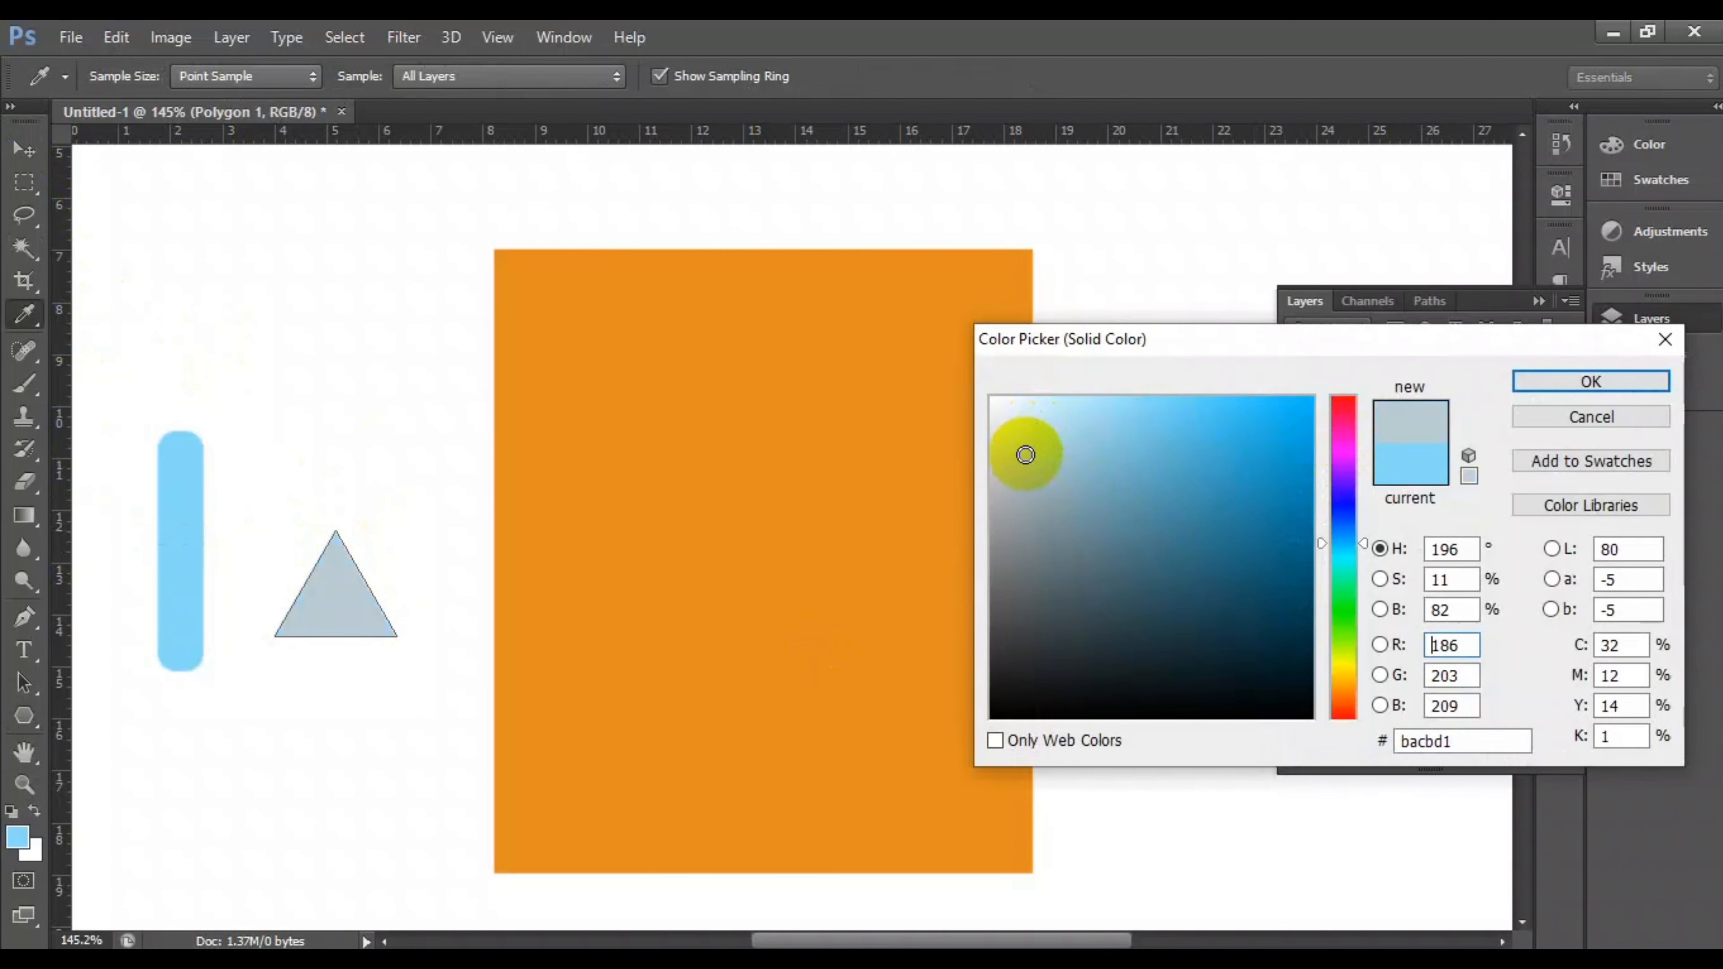
left_click(1591, 381)
left_click(24, 150)
left_click(274, 317)
Step: Draw a rounded-rectangle stripe about 31 × 2 px across the triangle's middle and colour it white
scroll(350, 637, "up", 8)
left_click_drag(717, 941, 694, 941)
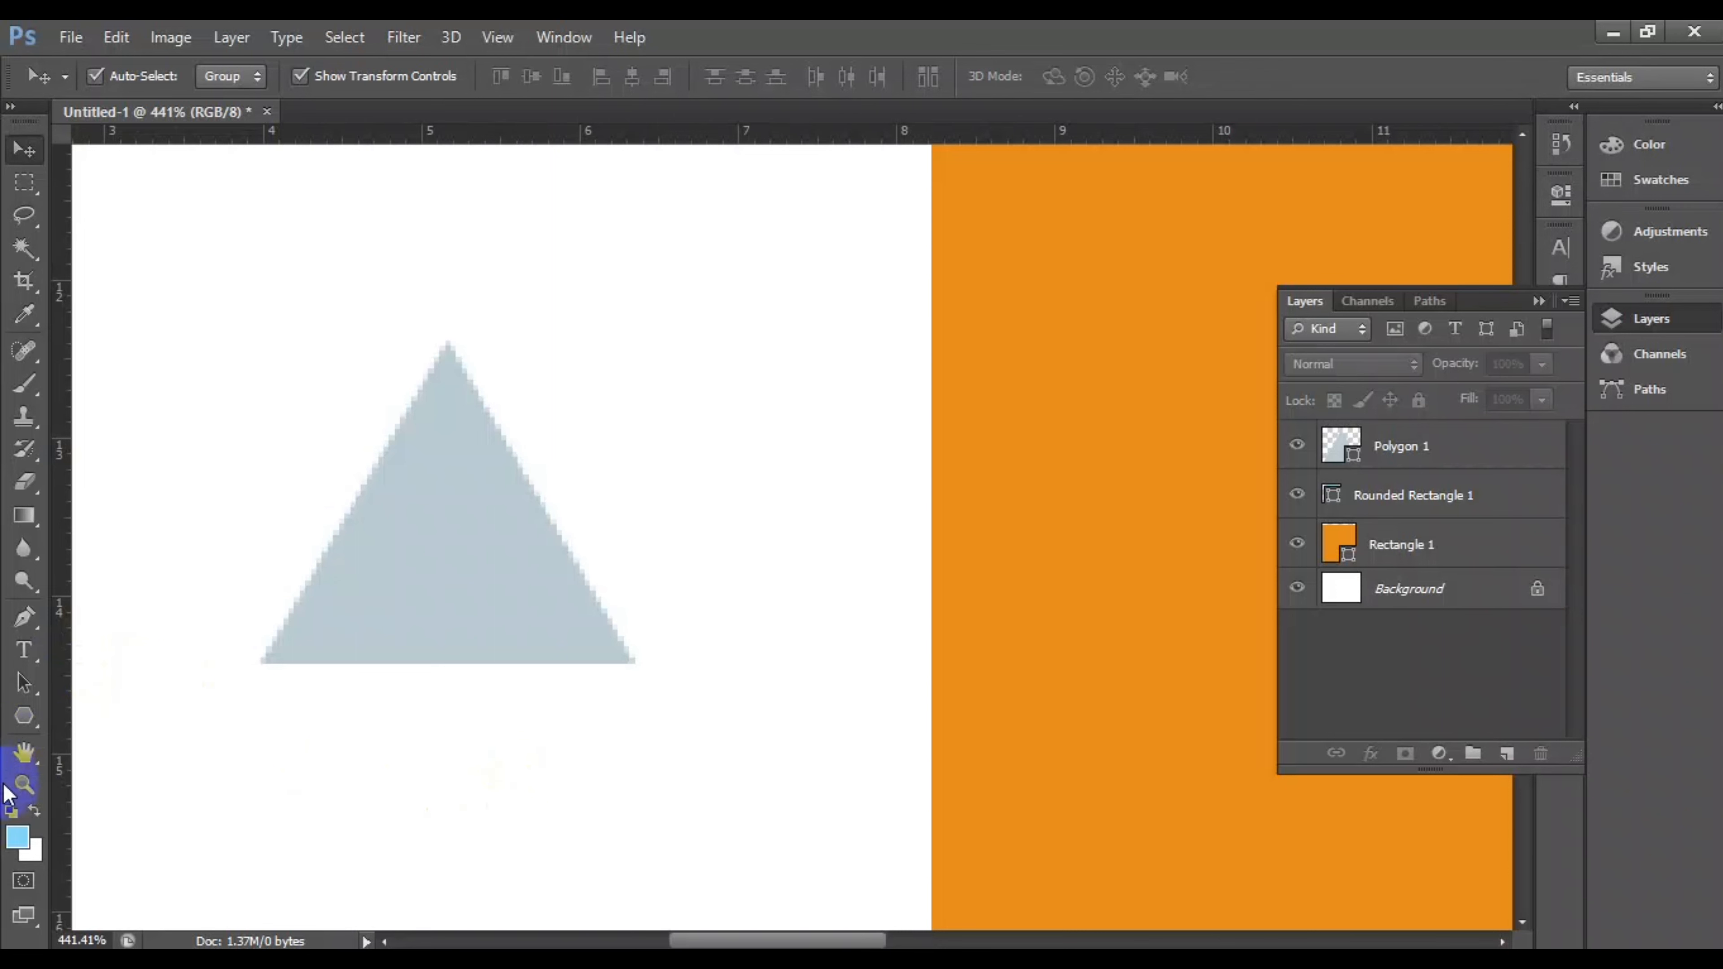
left_click_drag(24, 716, 122, 735)
left_click_drag(363, 490, 529, 491)
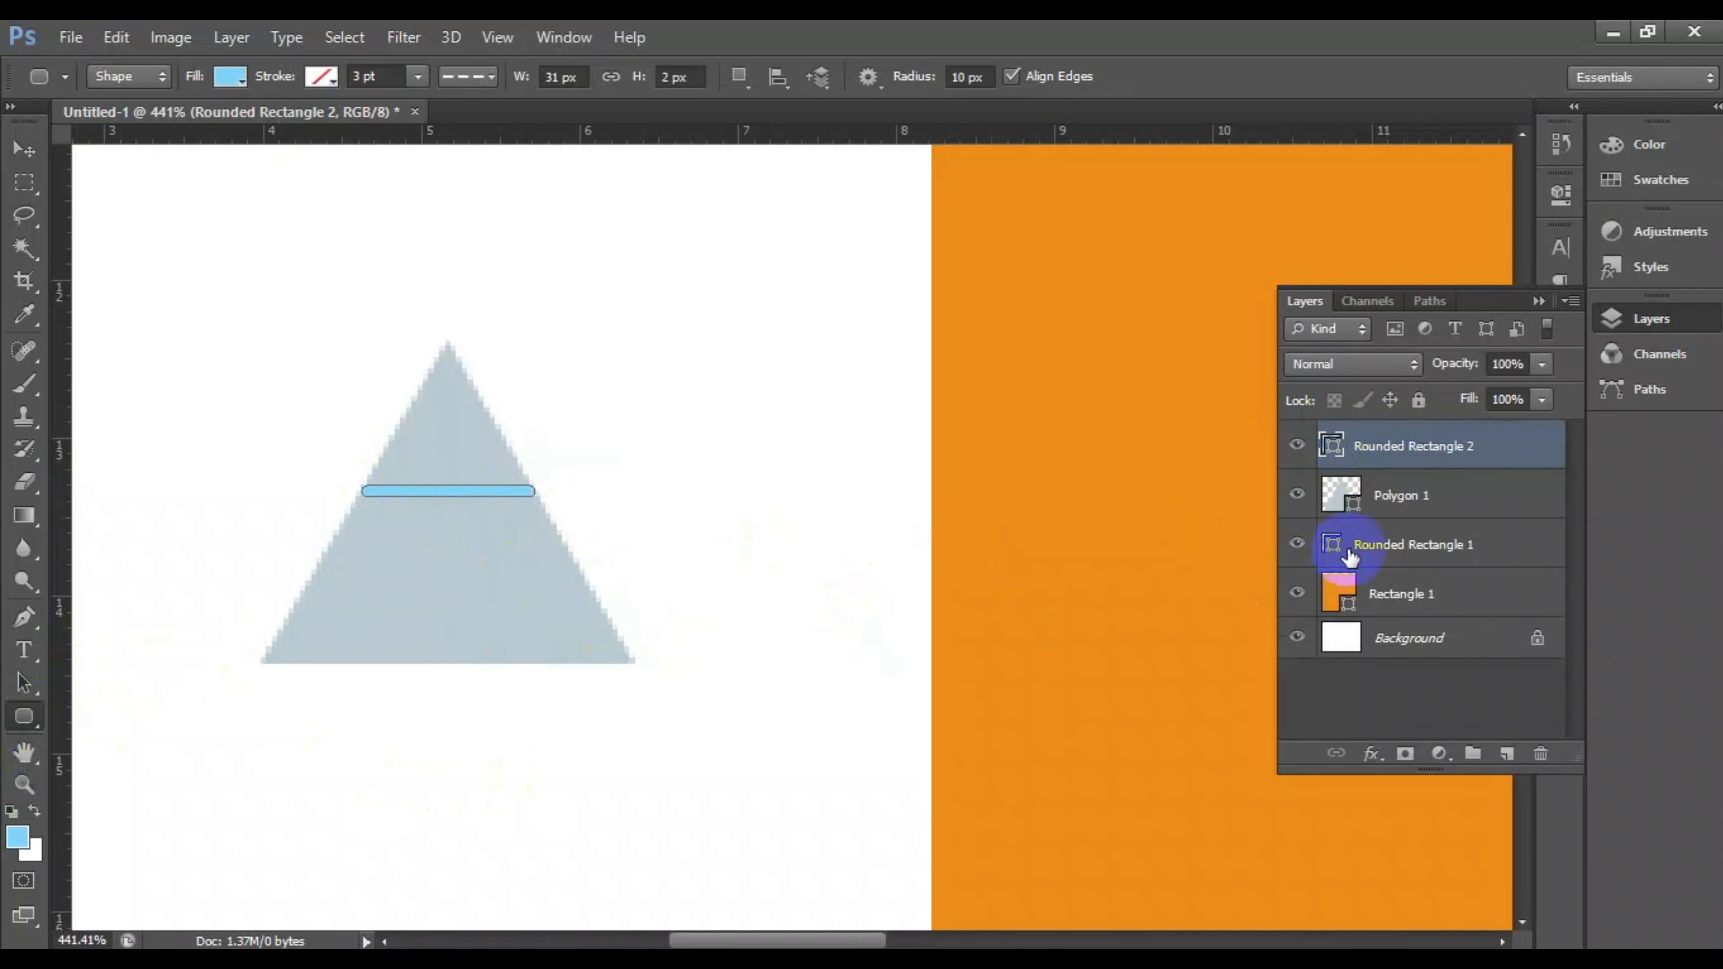
double_click(1334, 445)
left_click_drag(1205, 462, 996, 399)
left_click(1556, 378)
Step: Add four more white rounded stripes across the triangle, three below the first and one above it
left_click_drag(335, 543, 563, 549)
left_click_drag(304, 596, 590, 597)
left_click_drag(272, 639, 618, 642)
left_click_drag(396, 423, 496, 427)
Step: Select the triangle with its five stripes and convert their layers to one Smart Object
left_click(29, 159)
left_click_drag(399, 268, 423, 665)
scroll(471, 568, "down", 2)
right_click(1416, 475)
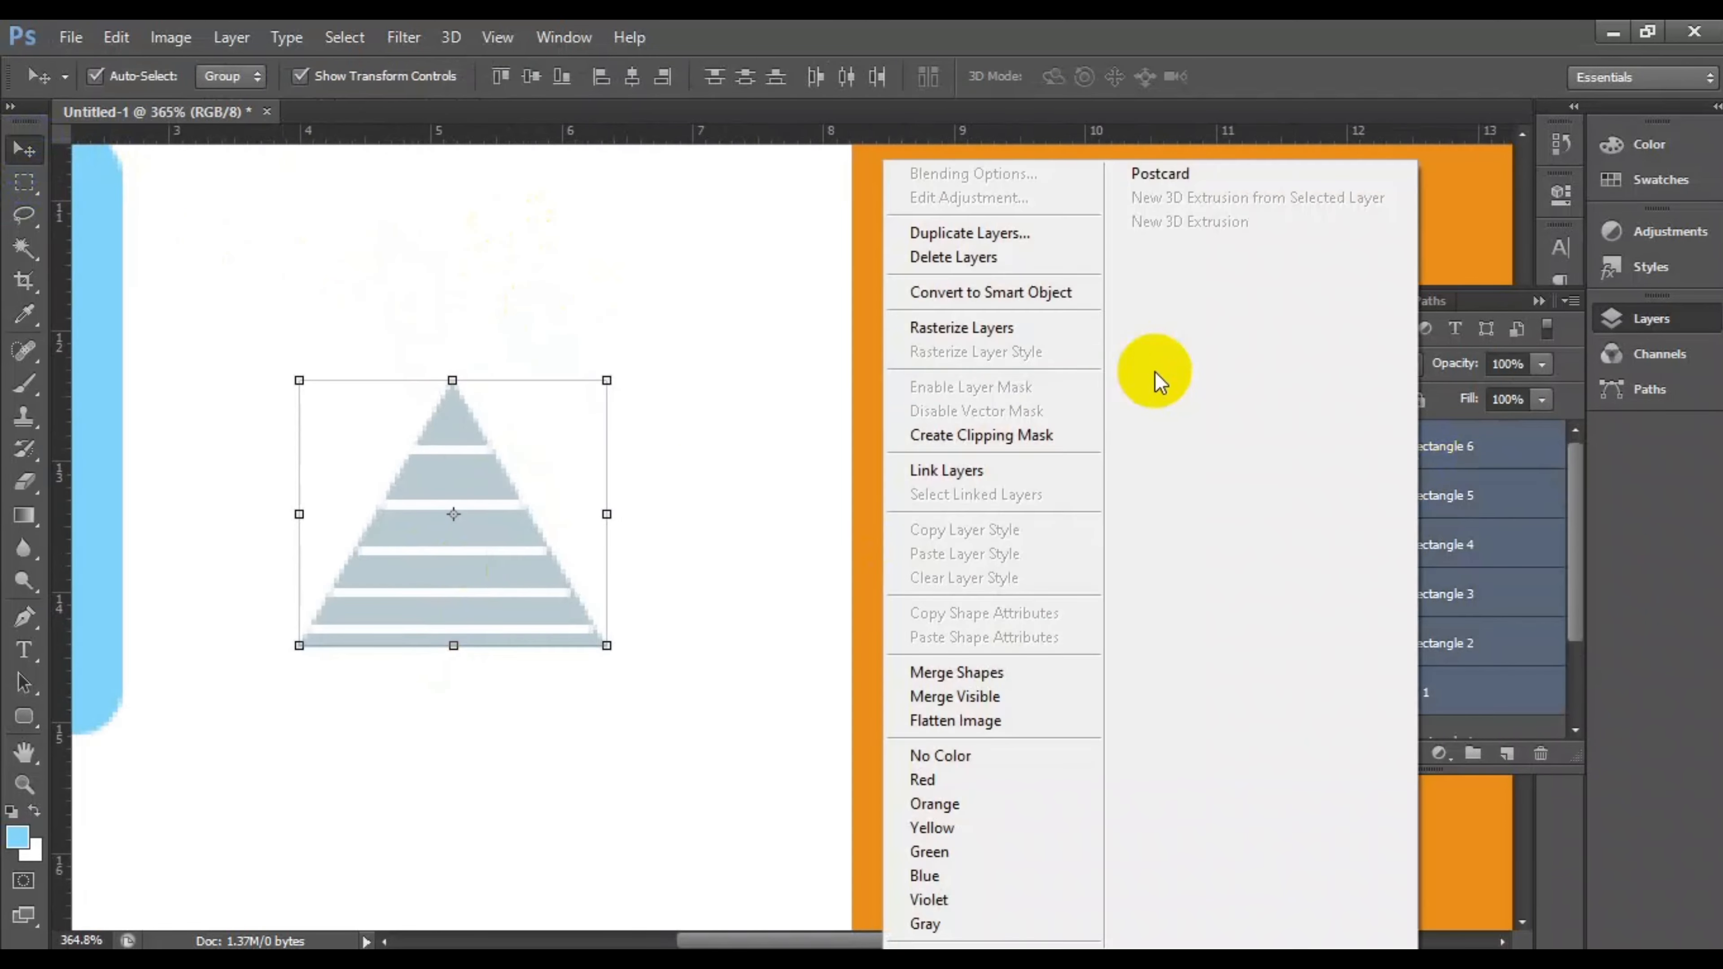
left_click(990, 292)
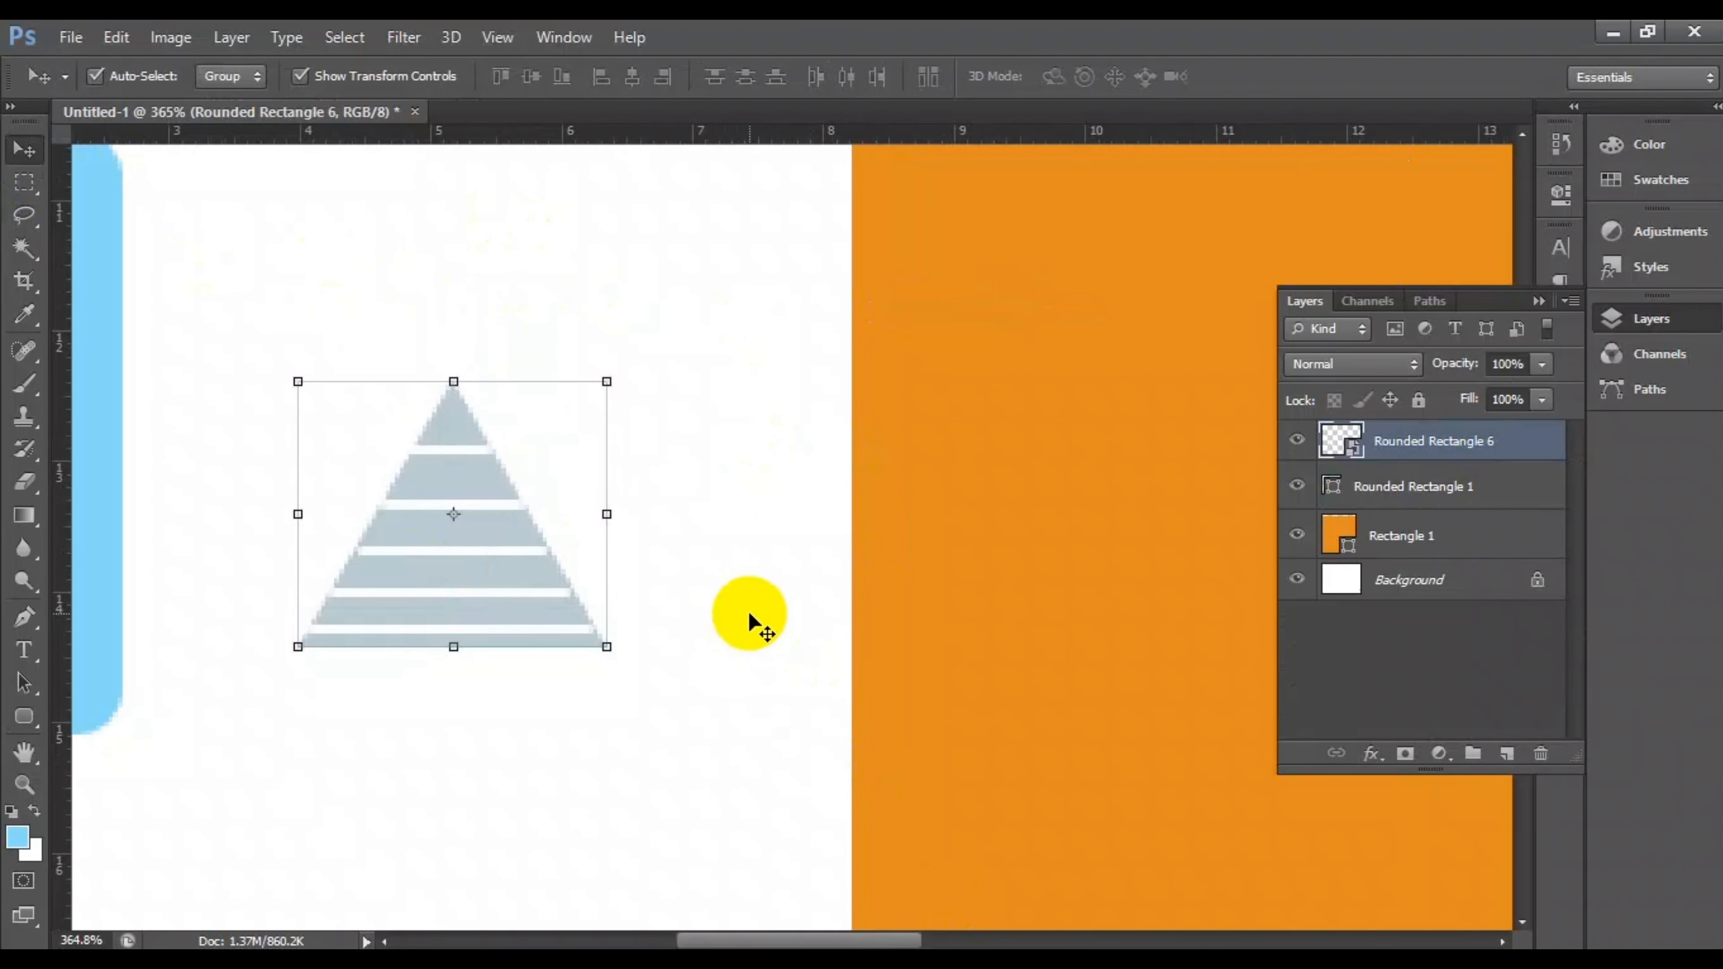
Step: Lock the orange rectangle's layer
scroll(749, 612, "down", 5)
left_click_drag(1006, 943, 1048, 944)
left_click(1480, 535)
left_click(1419, 400)
Step: Move the striped triangle onto the orange rectangle and scale it to about 116% width and 85% height
left_click_drag(344, 557, 746, 540)
left_click_drag(744, 477, 744, 496)
left_click_drag(665, 554, 652, 554)
left_click_drag(823, 553, 836, 553)
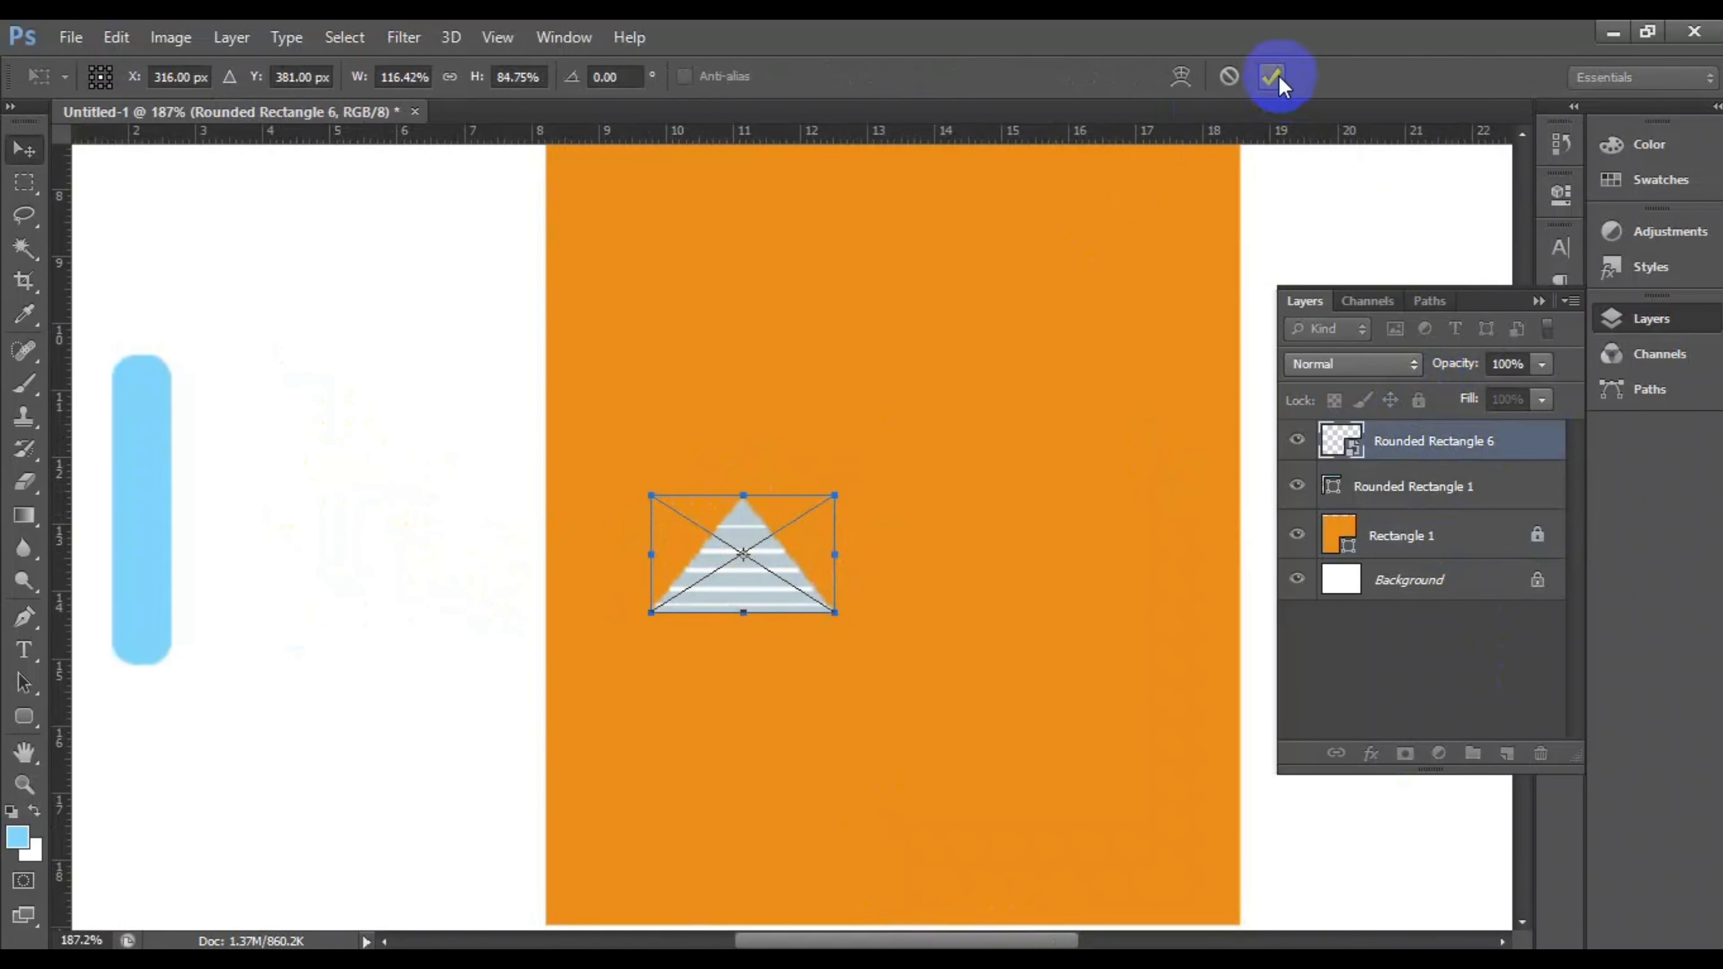
left_click(1274, 78)
Step: Rotate the light-blue rounded bar to a diagonal rising to the right
left_click(123, 437)
left_click_drag(178, 343, 367, 382)
left_click_drag(396, 322, 341, 385)
left_click(1273, 78)
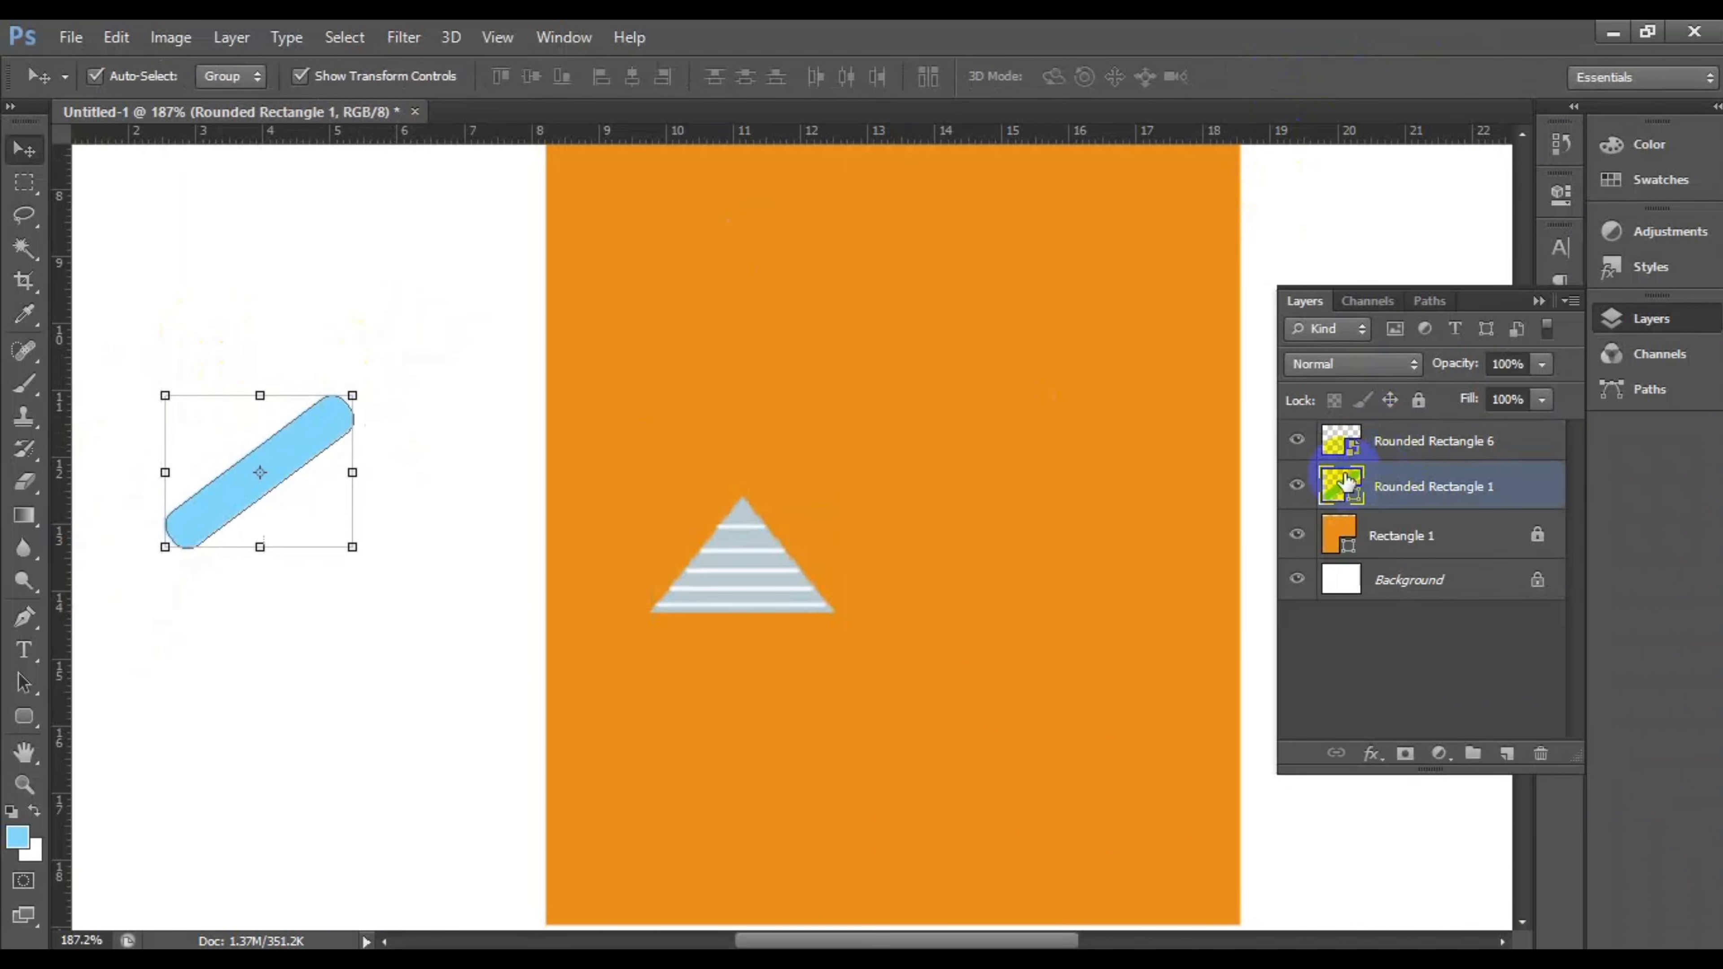
Step: Recolour the diagonal rounded bar to brown
double_click(1347, 483)
left_click(1343, 664)
left_click_drag(1343, 665, 1343, 699)
left_click_drag(1210, 420, 1262, 539)
left_click(1591, 381)
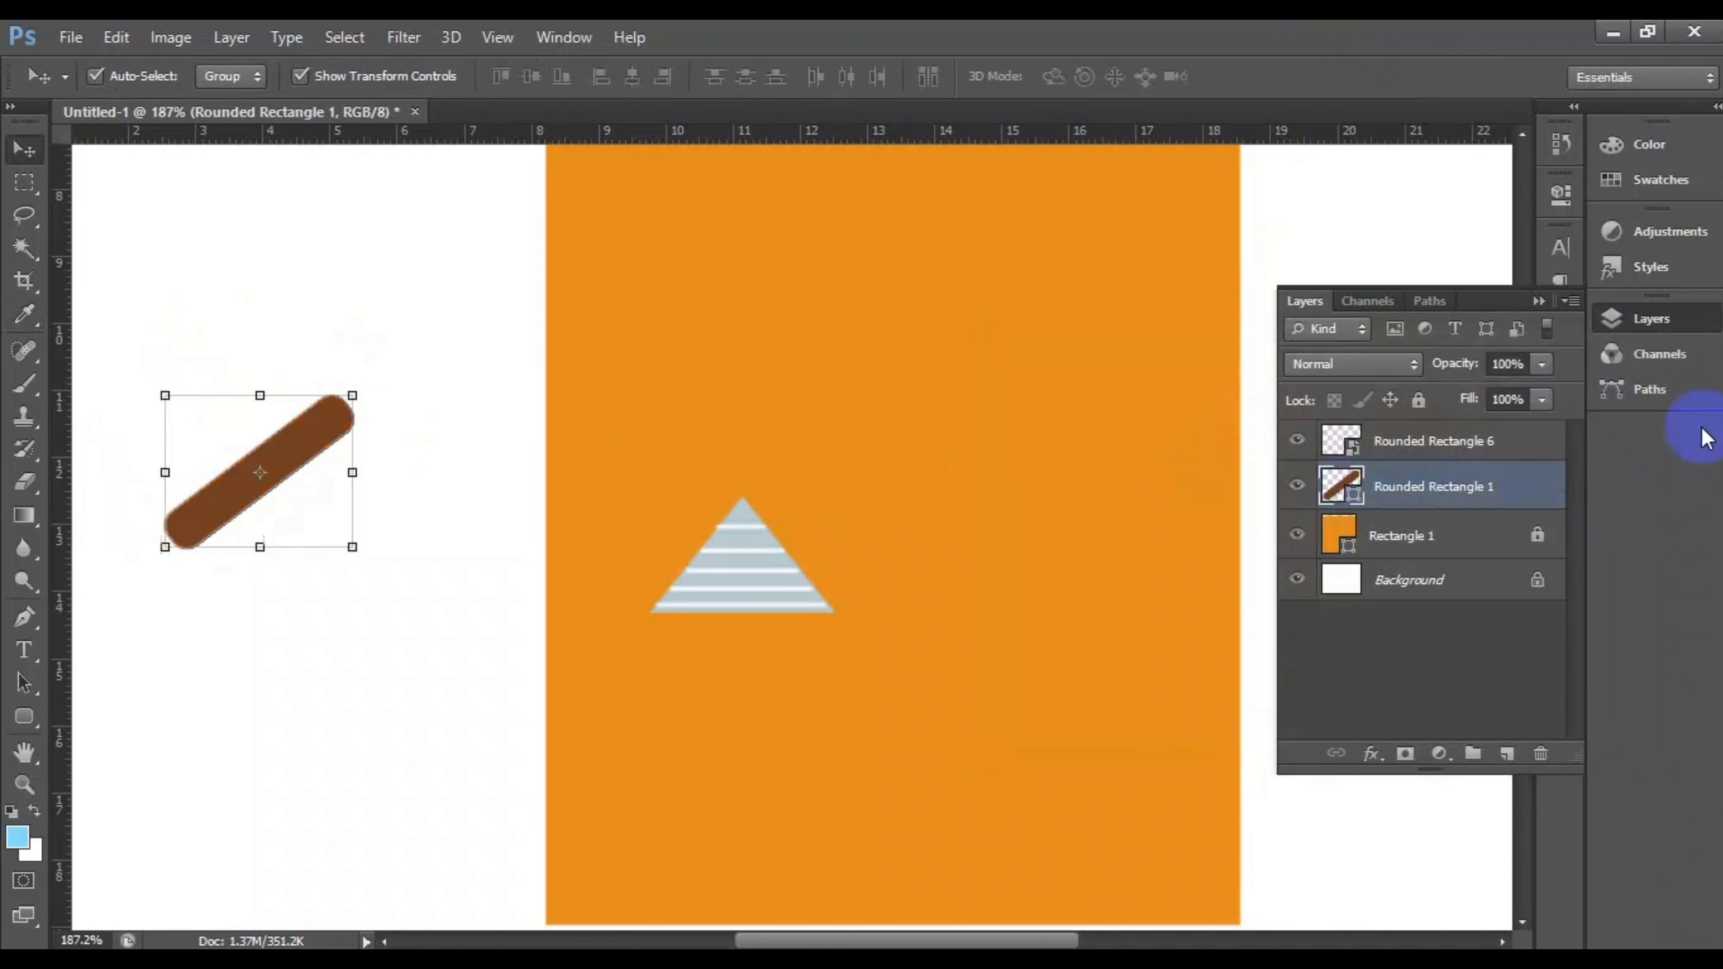
Step: Duplicate the brown bar and fit the copy along the triangle's left slope, rotated about -13.5°
left_click_drag(1432, 486, 1508, 752)
left_click_drag(297, 434, 693, 490)
left_click_drag(854, 412, 769, 382)
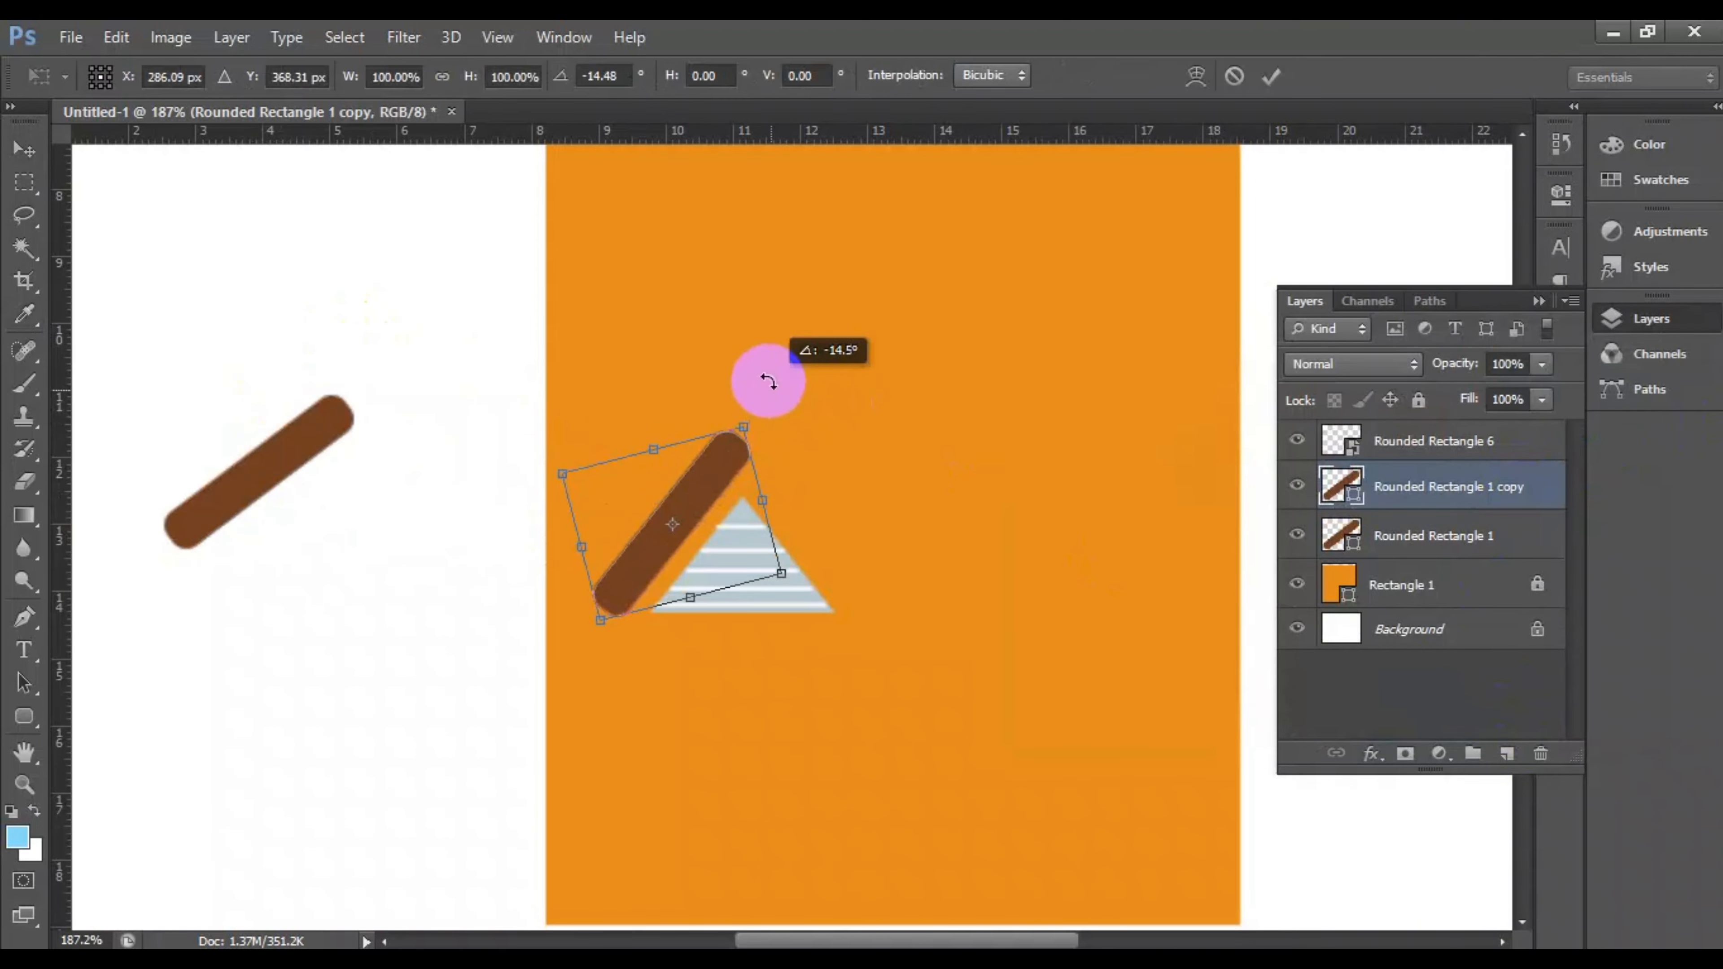
left_click_drag(723, 470, 741, 469)
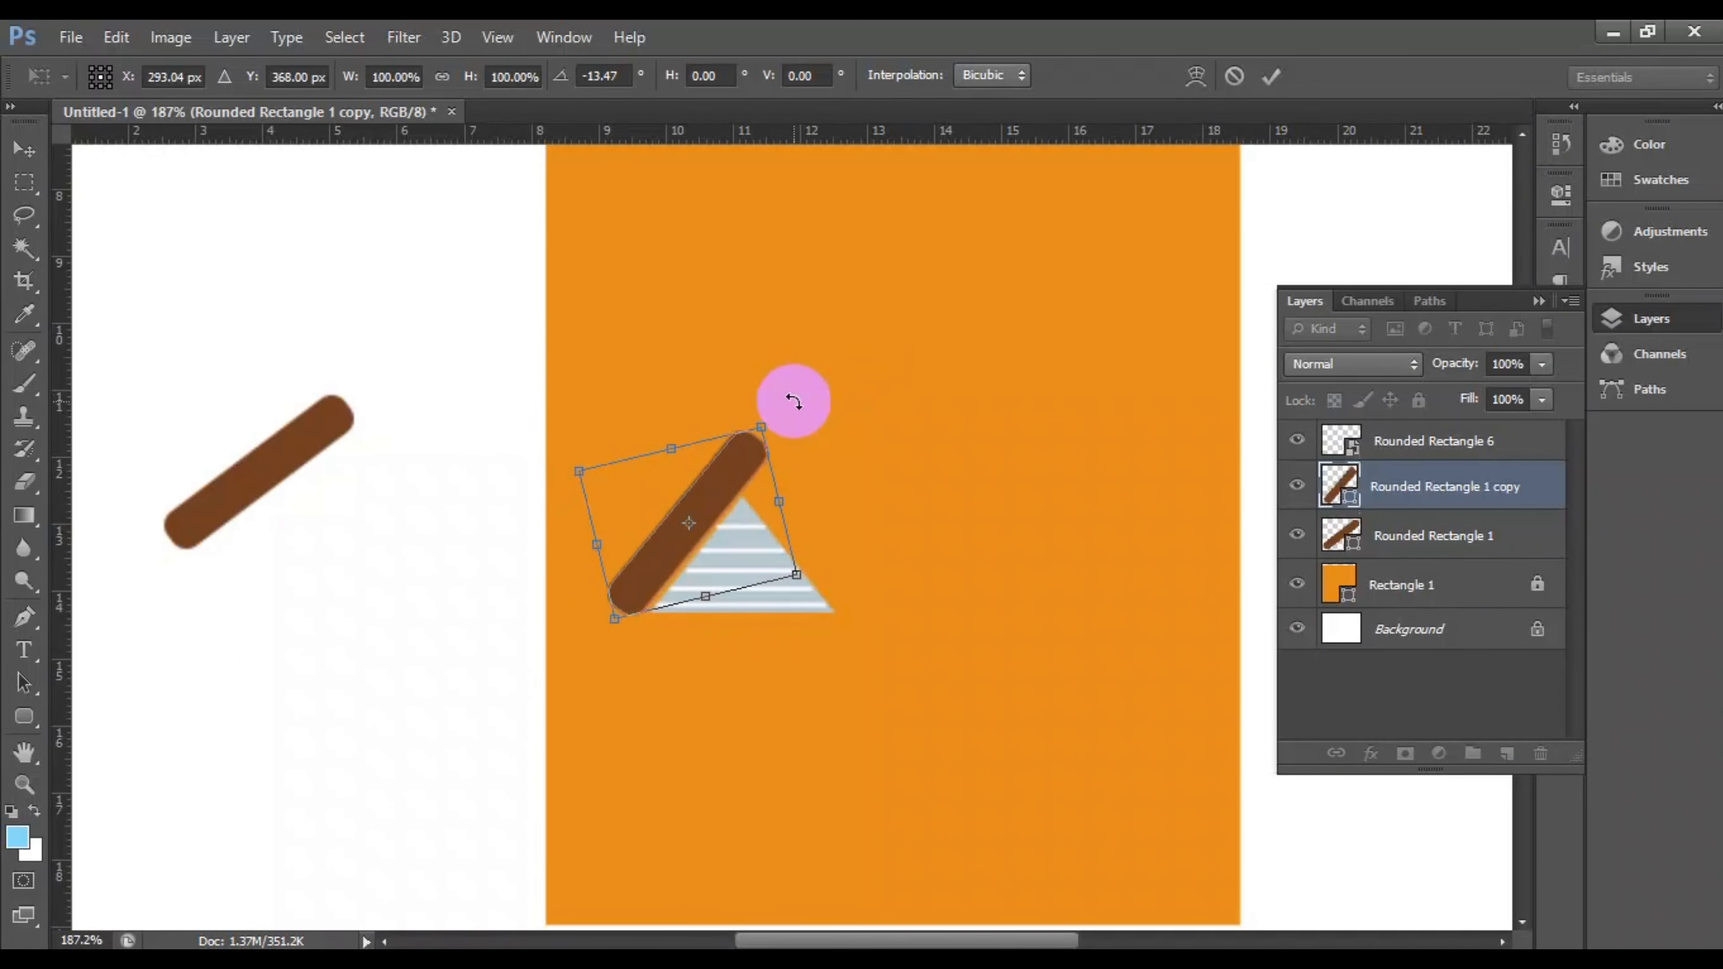
scroll(635, 577, "up", 7)
key("alt+space")
left_click(1278, 78)
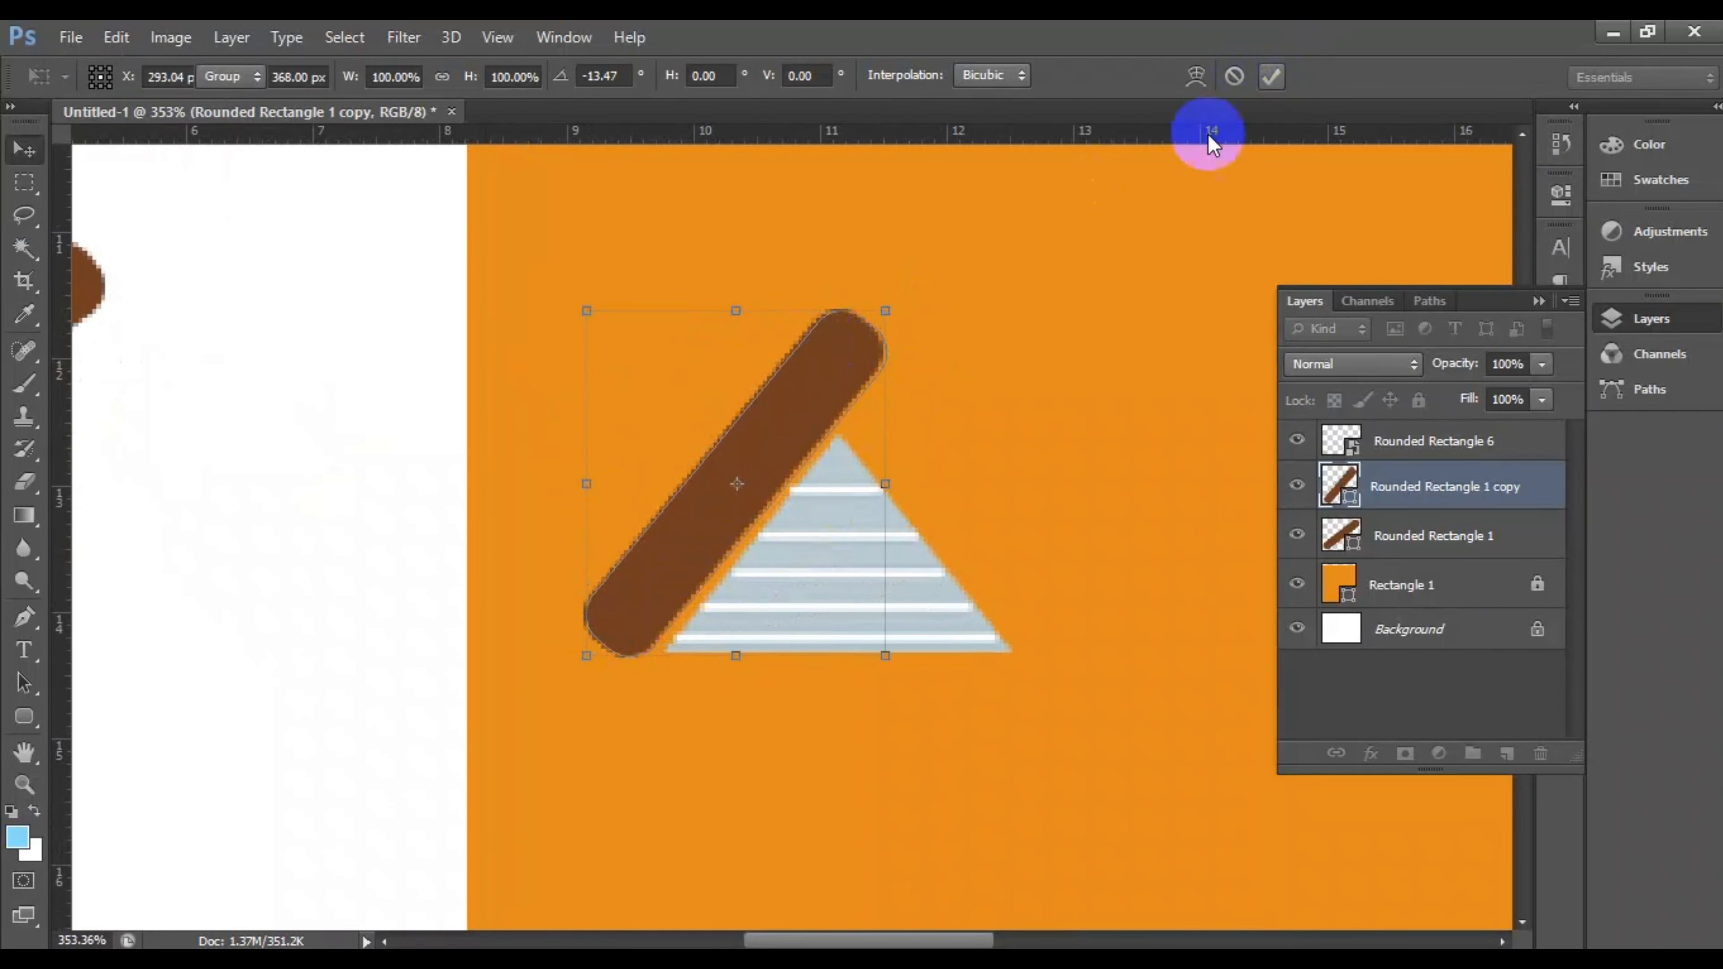
left_click_drag(896, 315, 912, 317)
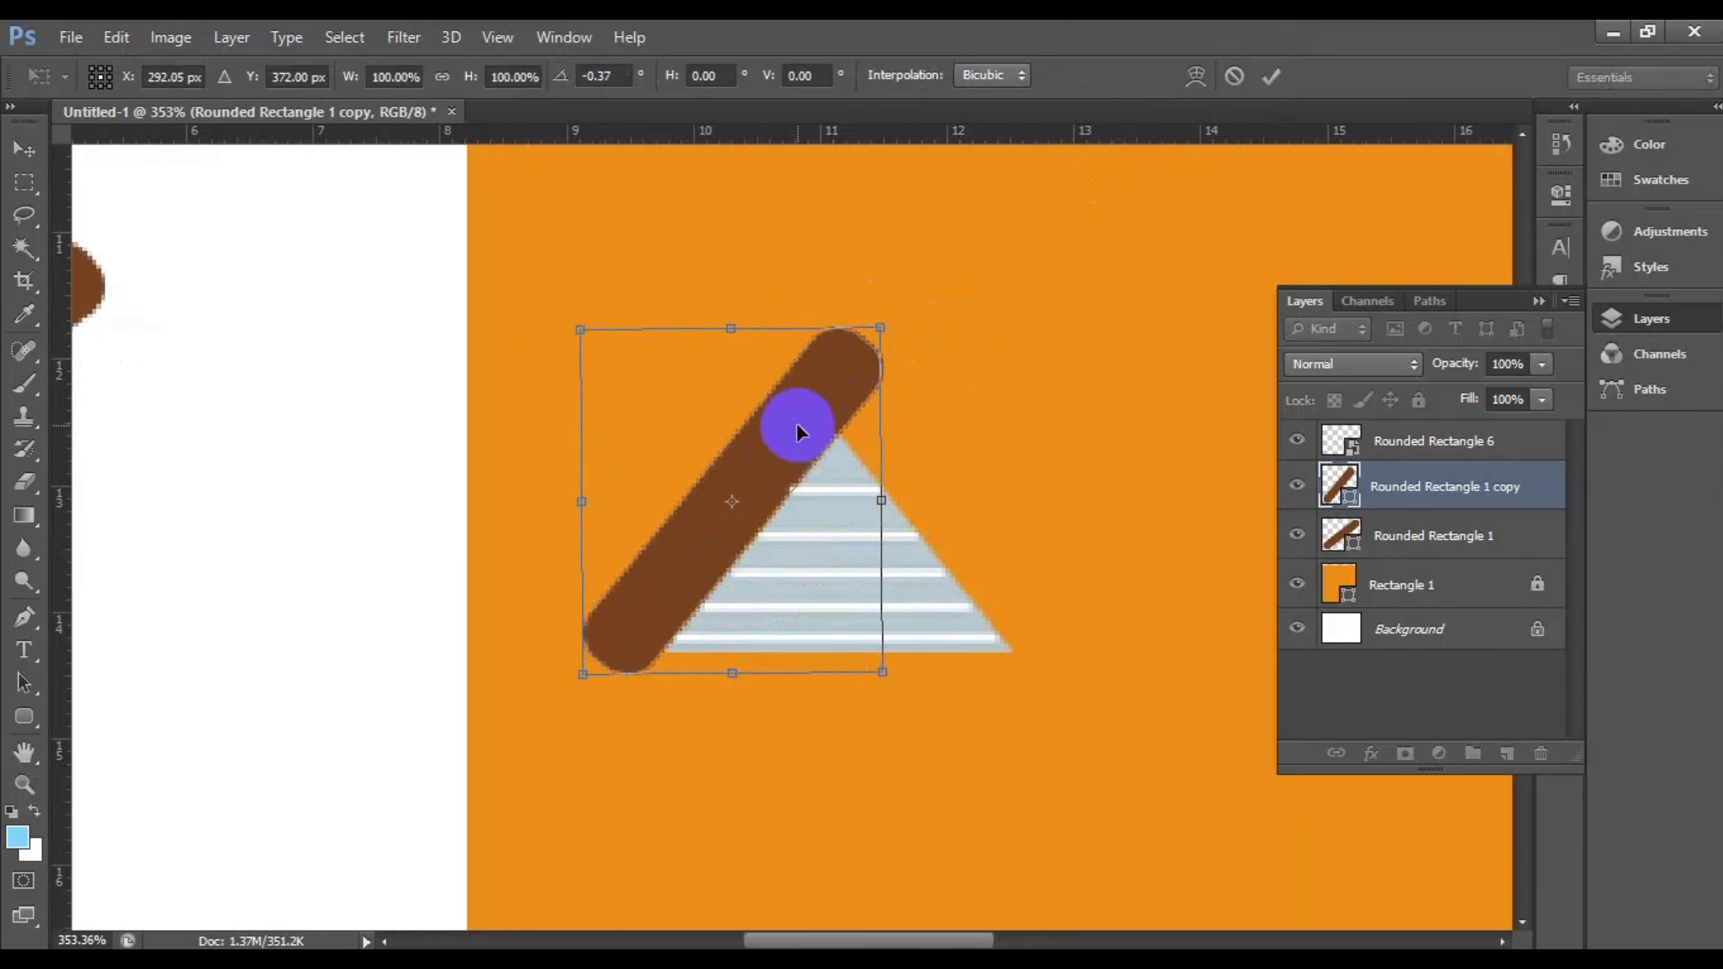
left_click(1273, 76)
Step: Duplicate the left roof bar, flip the copy horizontally and shift it onto the triangle's right slope to complete the roof
left_click_drag(1472, 484, 1507, 752)
right_click(896, 311)
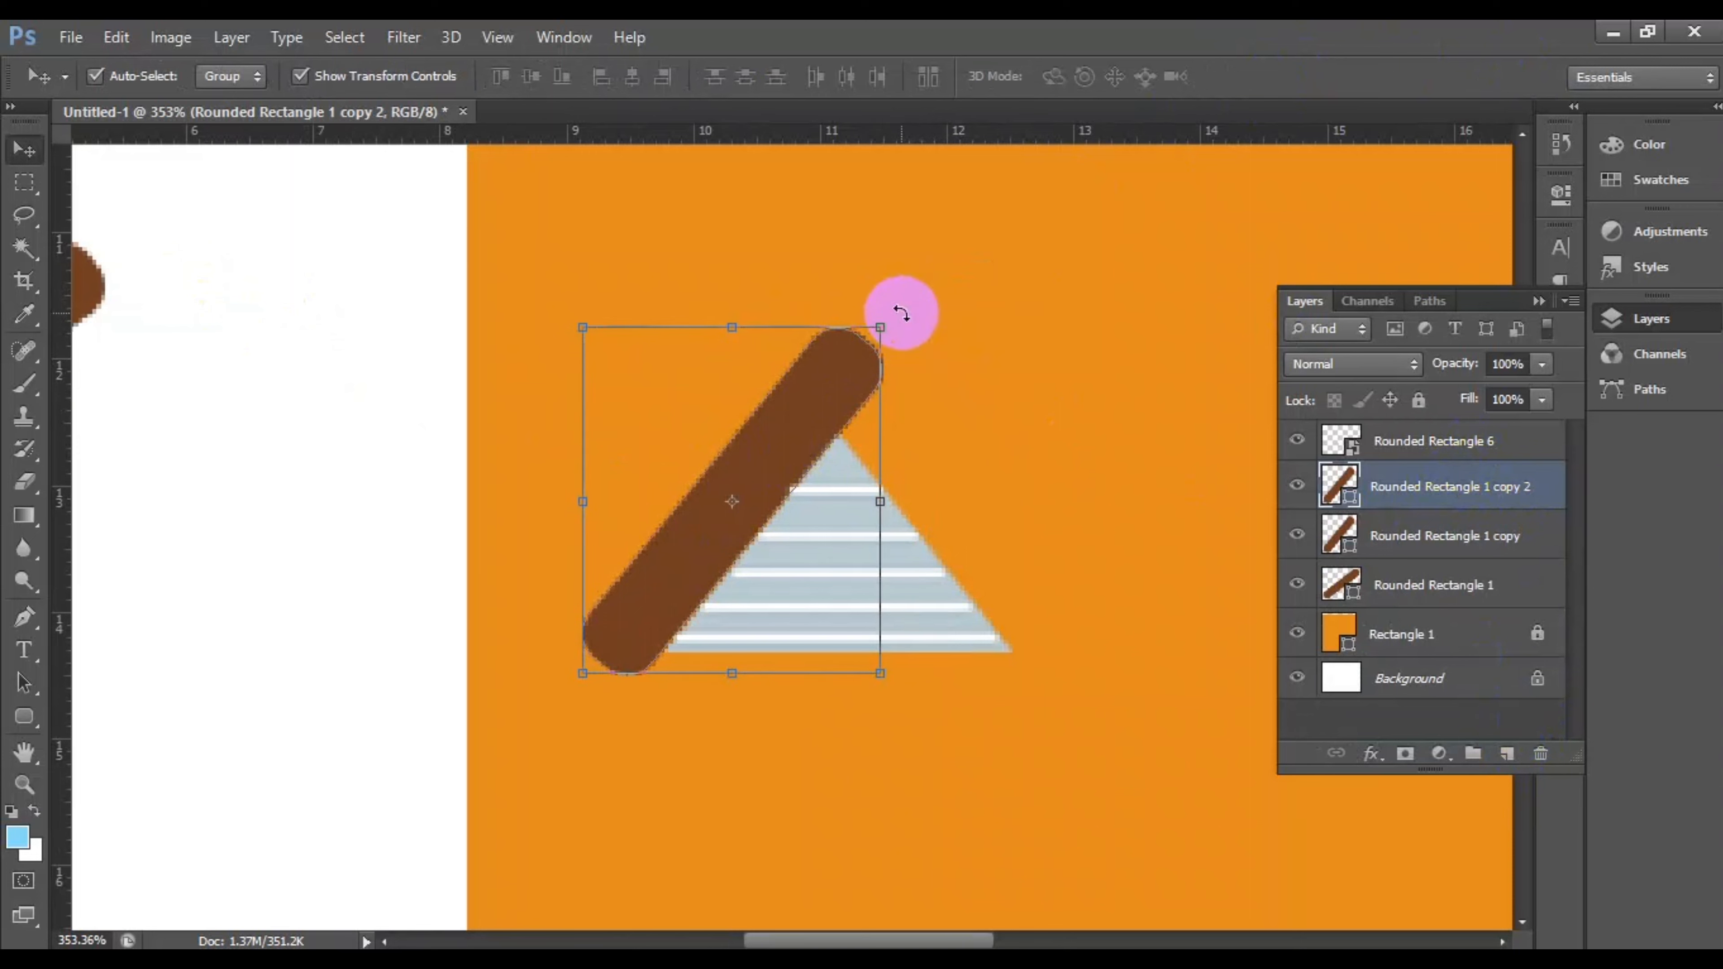
left_click(1001, 691)
key("Right")
key("Right")
key("Right")
key("Right")
key("Right")
key("Right")
key("Right")
key("Right")
key("Right")
key("Right")
key("Right")
key("Right")
key("Right")
key("Right")
key("Right")
key("Right")
key("Right")
key("Right")
key("Right")
key("Right")
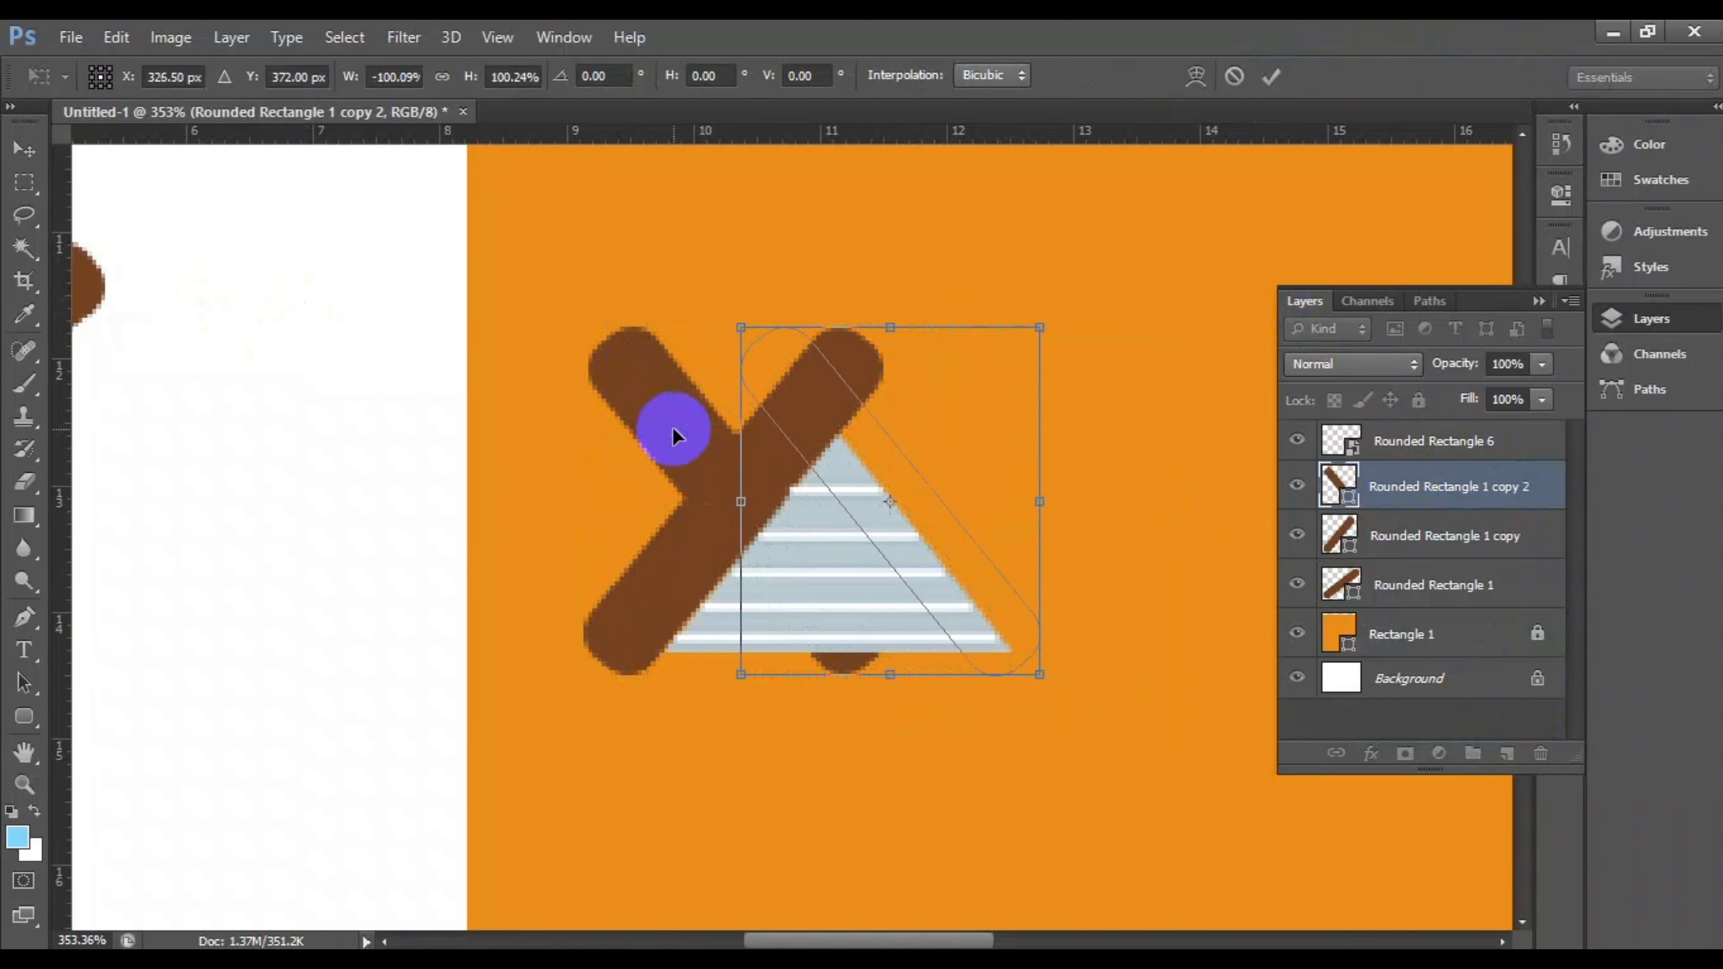
key("Right")
left_click(1274, 75)
left_click(276, 428)
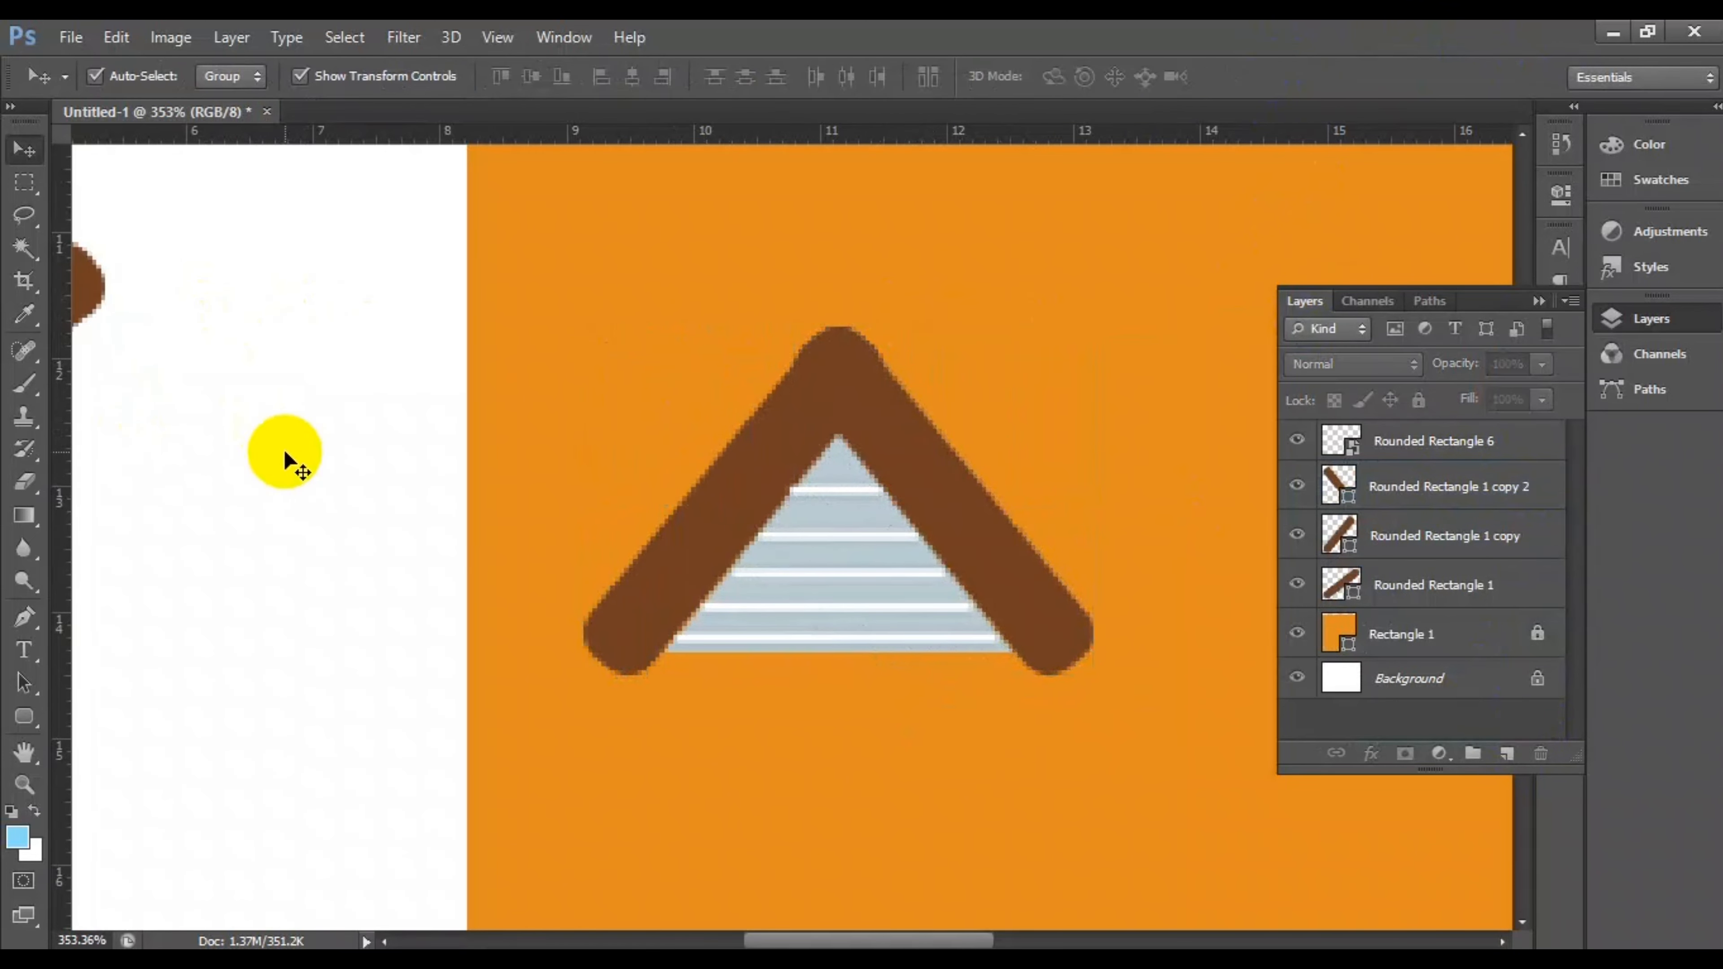
Step: Draw a narrow light-blue rounded post hanging down from the triangle's lower-left corner
scroll(301, 463, "down", 1)
scroll(301, 463, "down", 3)
left_click(23, 716)
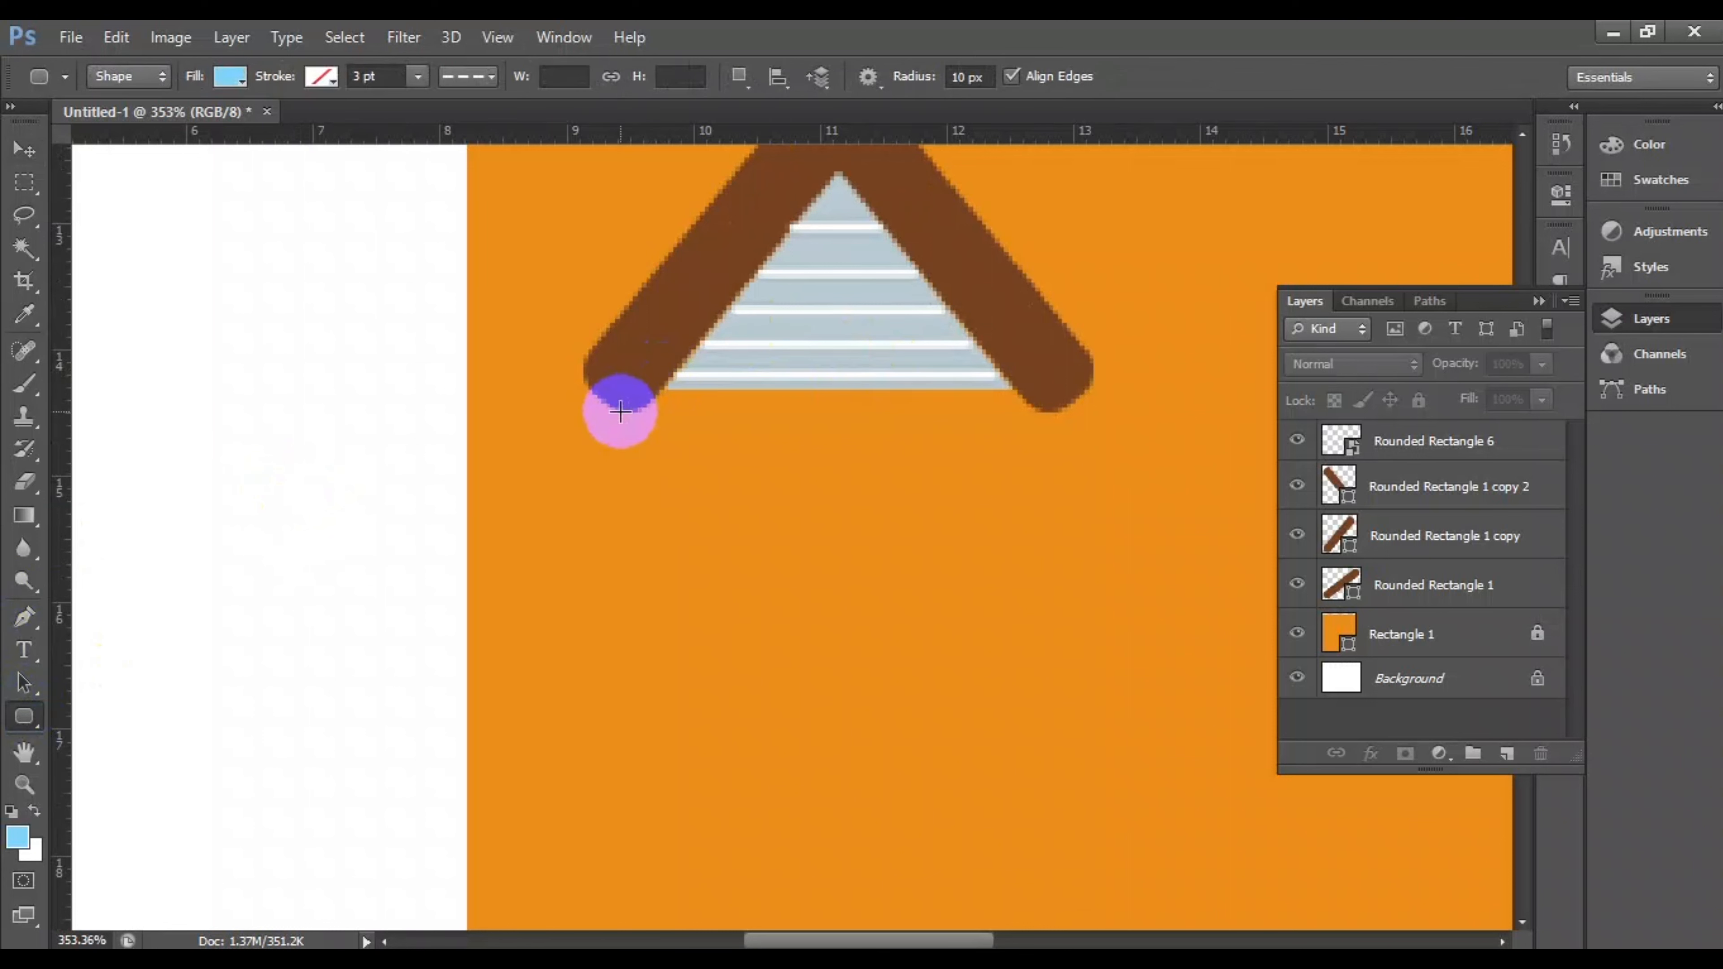
left_click_drag(661, 376, 689, 675)
left_click_drag(1002, 390, 1031, 653)
left_click(23, 149)
left_click(316, 374)
left_click(1033, 464)
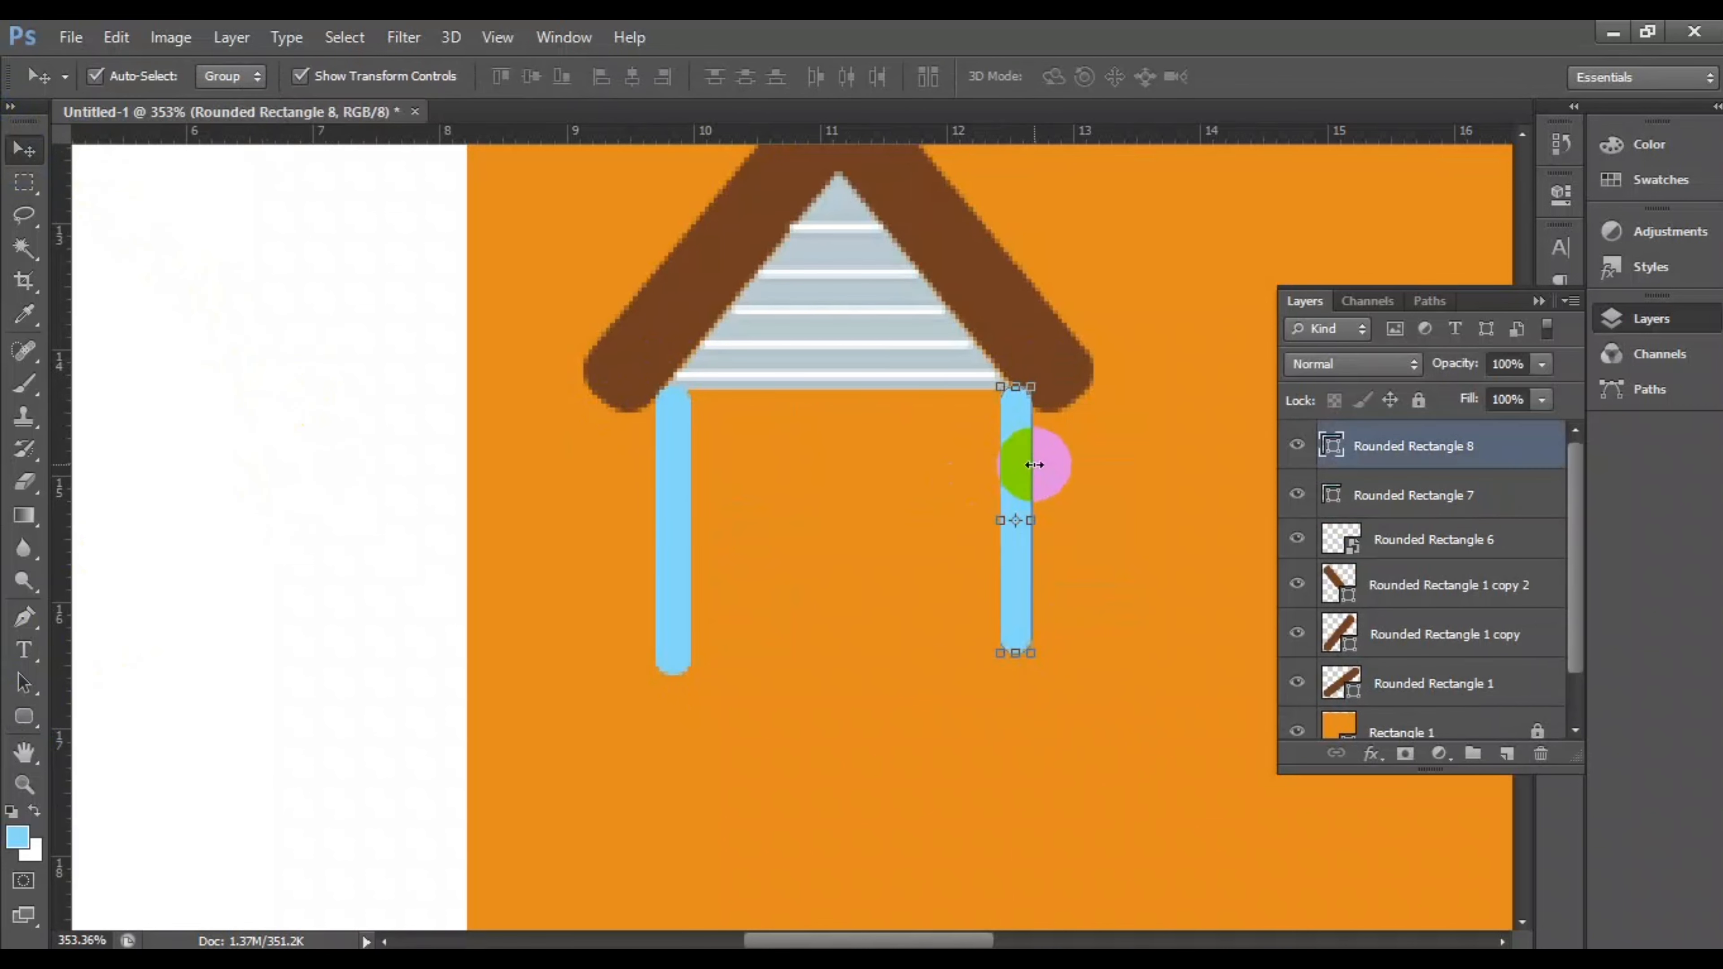
key("Delete")
Step: Duplicate the left post and align the copy under the triangle's lower-right corner
left_click_drag(1415, 448, 1506, 754)
left_click_drag(675, 464, 987, 482)
key("Return")
left_click_drag(675, 453, 1008, 454)
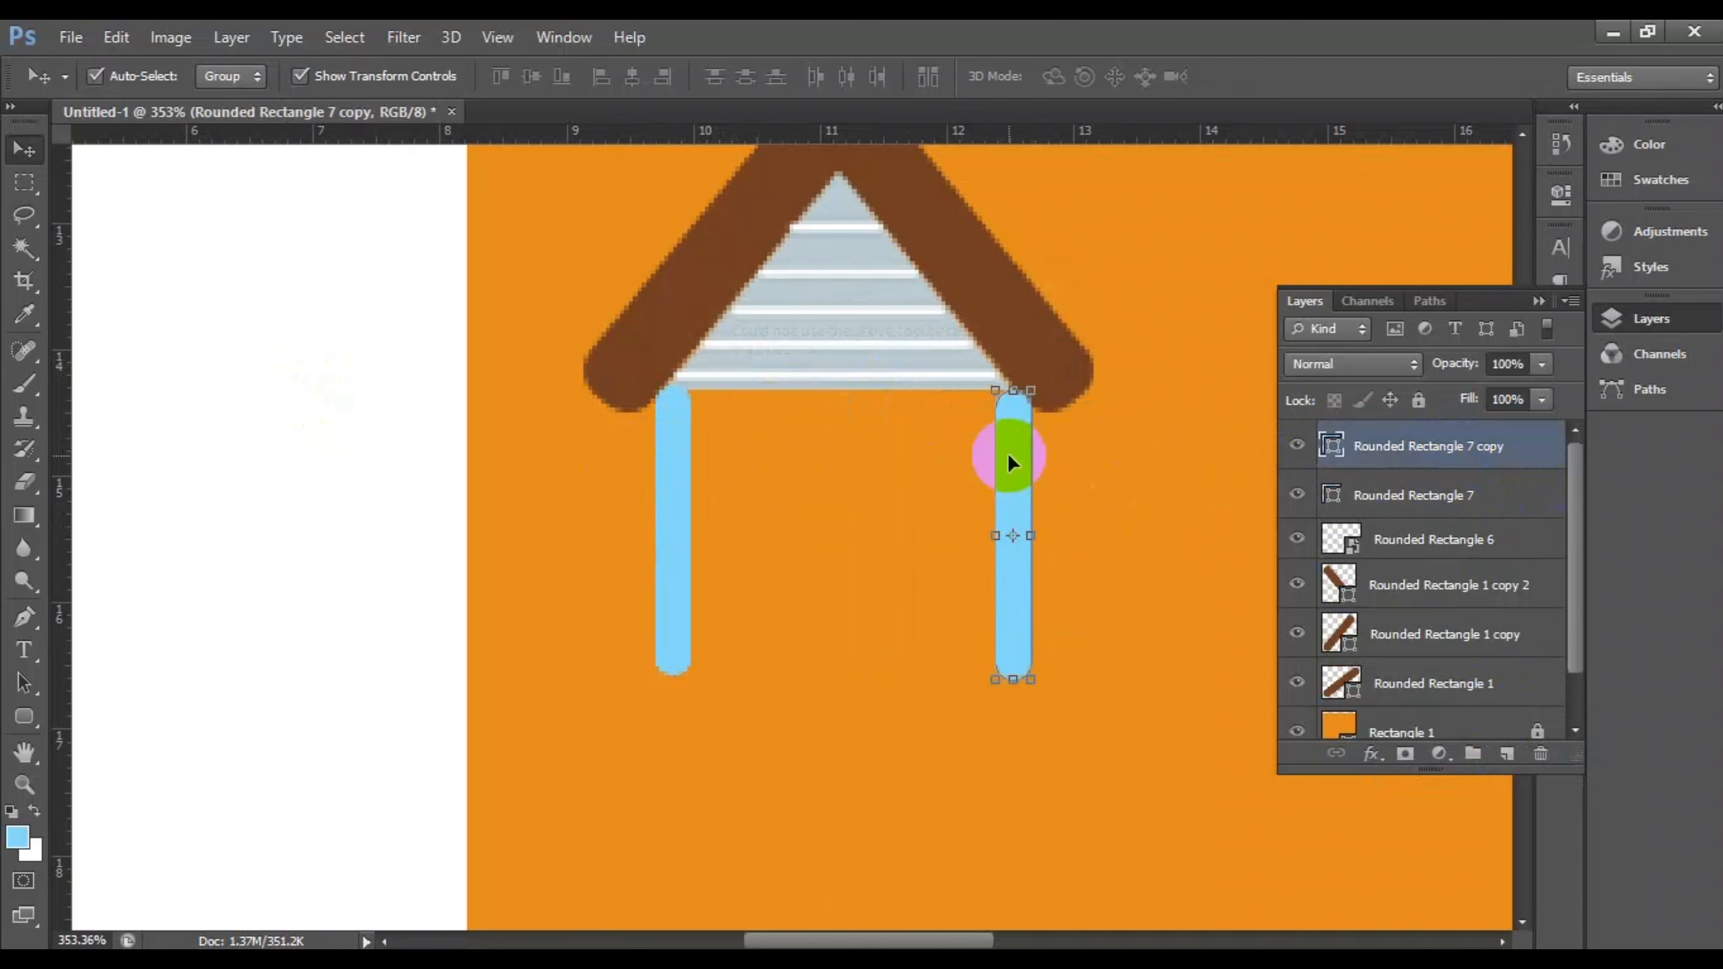
left_click(329, 442)
left_click(1013, 444)
key("Up")
key("Up")
key("Left")
key("Left")
left_click(301, 498)
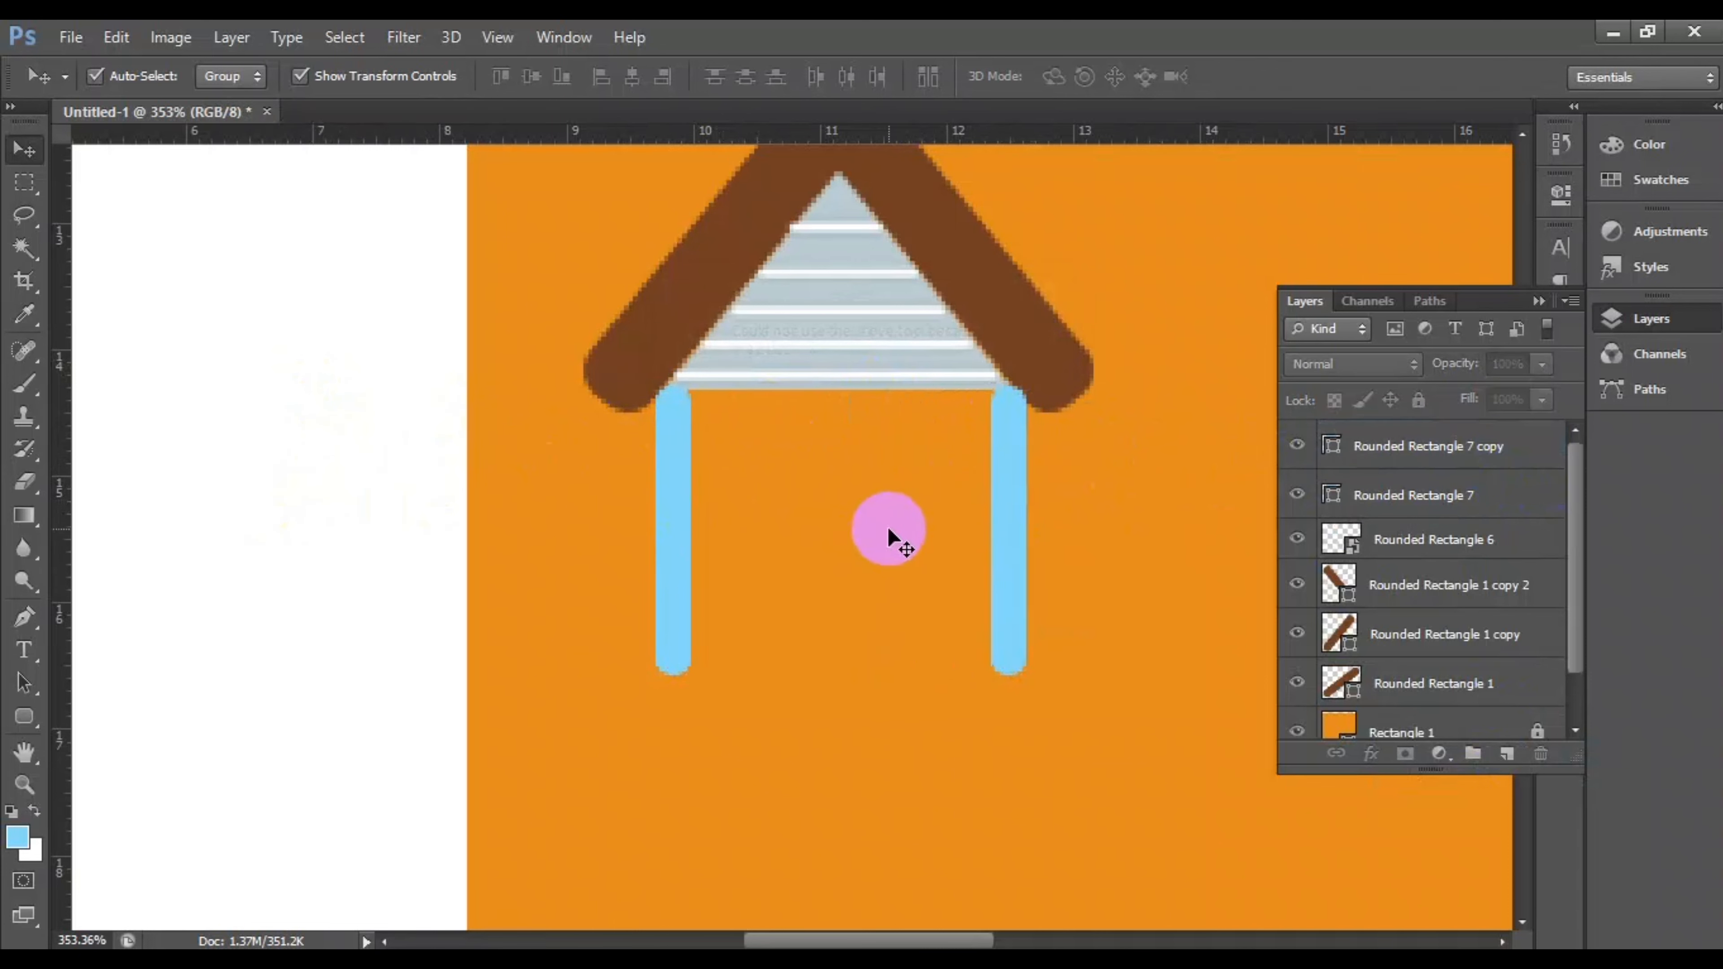
Step: Draw a door rectangle about 60 × 120 px between the two posts
scroll(887, 527, "down", 6)
scroll(897, 529, "up", 3)
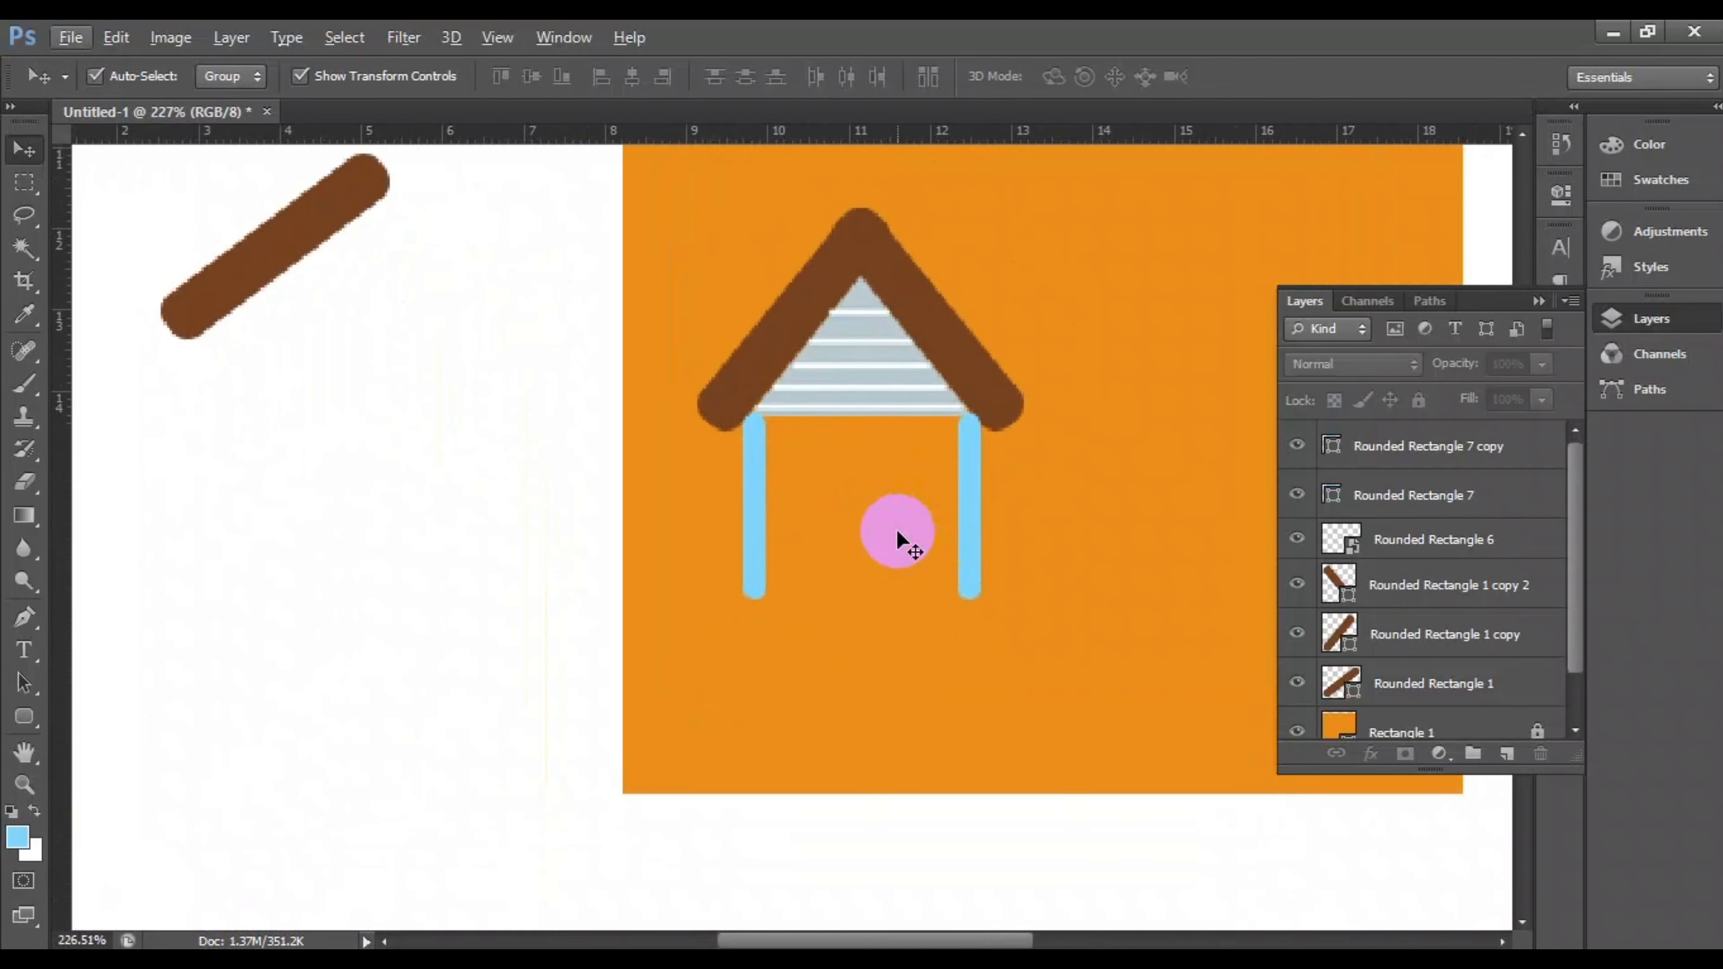
scroll(898, 529, "up", 2)
left_click(24, 716)
left_click(156, 712)
left_click_drag(752, 401, 956, 818)
Step: Recolour the door to a very dark brown, sampling the roof's brown and darkening it
double_click(1331, 442)
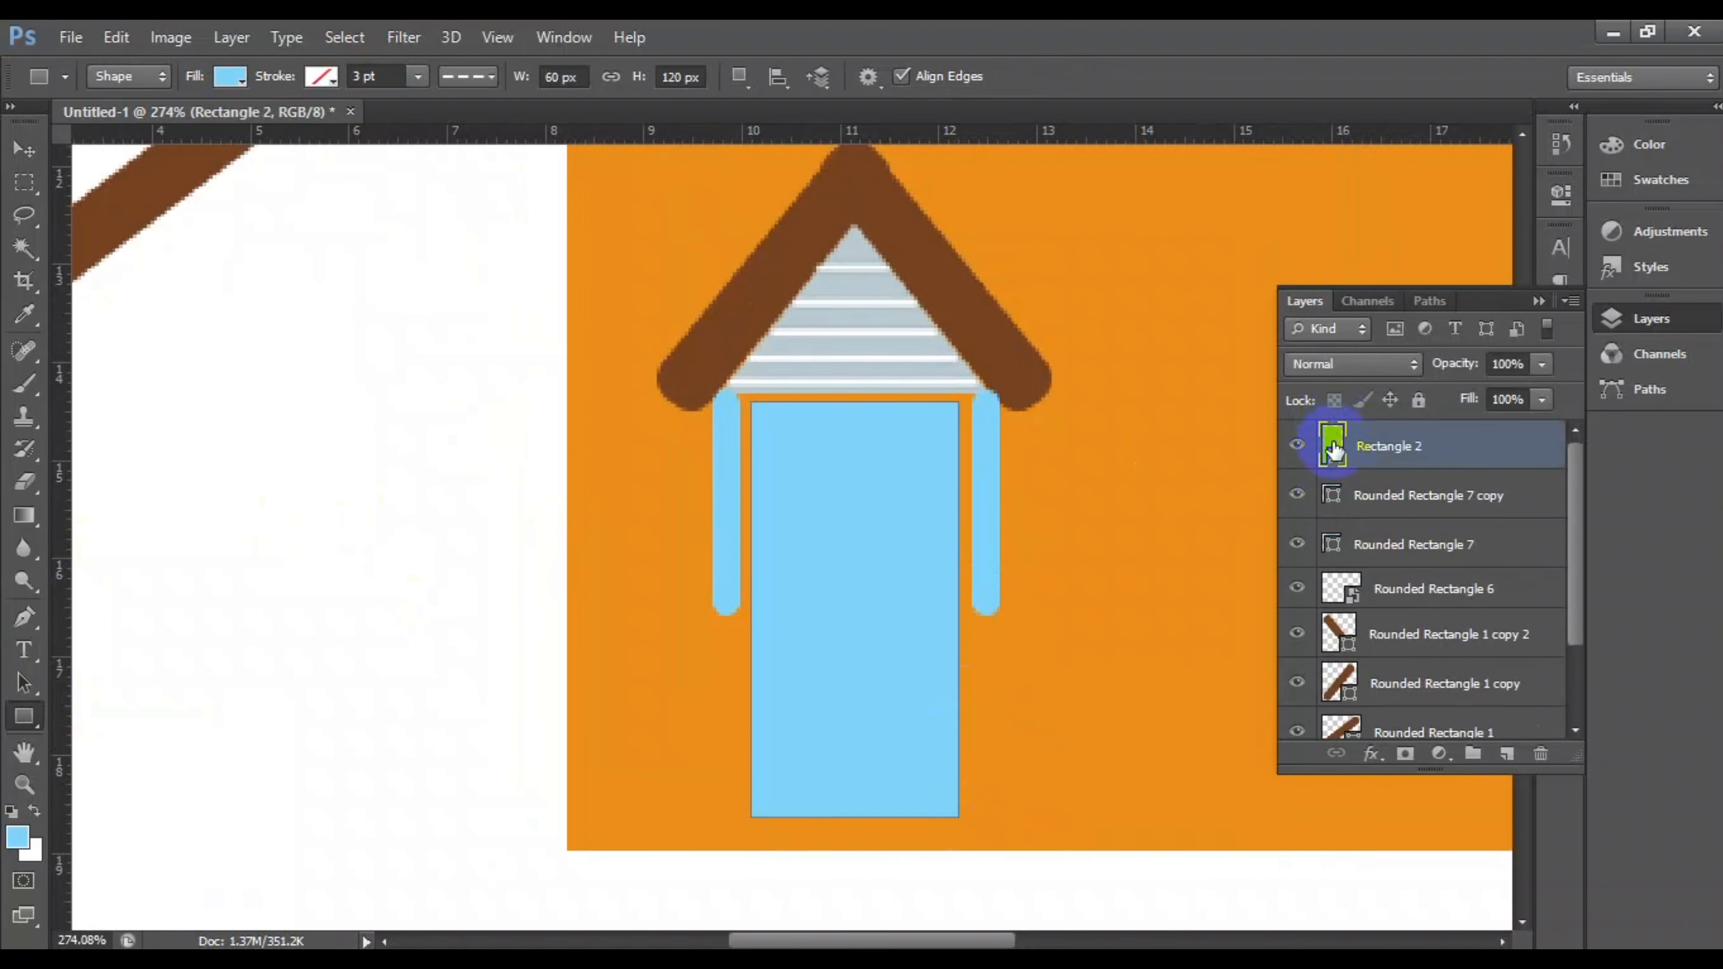
left_click(1008, 289)
left_click_drag(1212, 597, 1200, 658)
left_click(1581, 380)
Step: Draw a panel about 43 × 22 px in the upper part of the door and fill it with green 358644
left_click_drag(781, 454, 928, 524)
double_click(1335, 448)
mouse_move(1335, 592)
left_mouse_down()
mouse_move(1335, 565)
mouse_move(1334, 601)
left_mouse_up()
left_click_drag(1245, 491, 1185, 551)
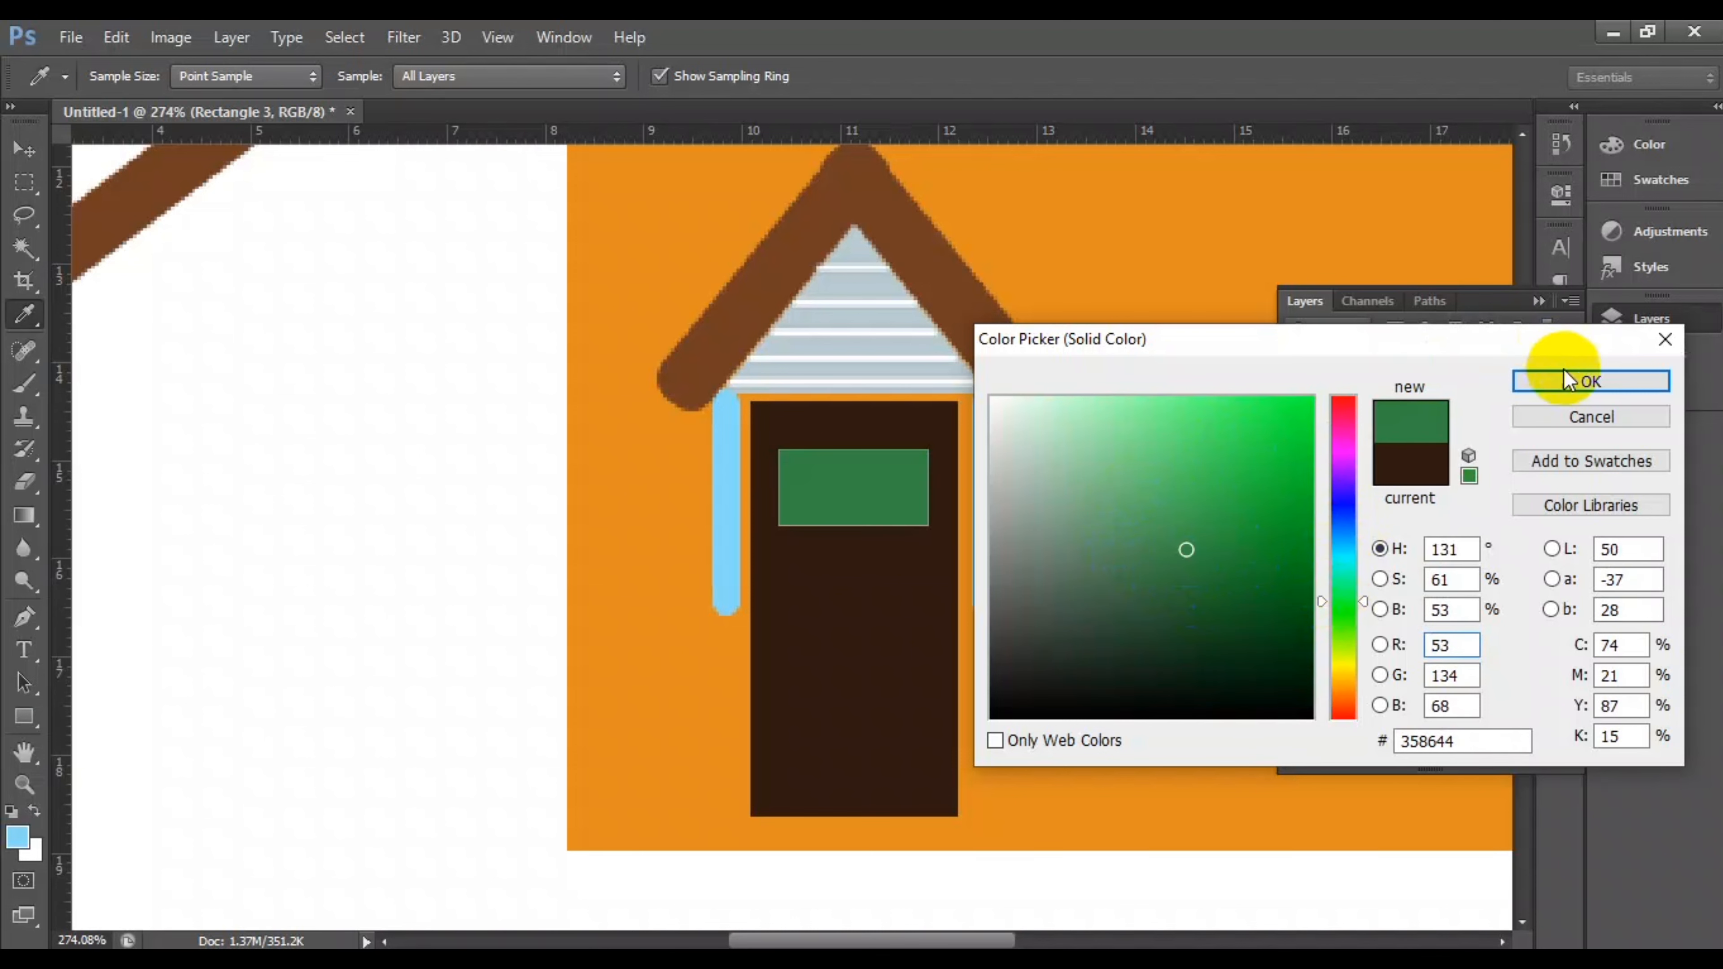
left_click(1591, 381)
Step: Give the green door panel a solid light-grey stroke
left_click(229, 76)
left_click(335, 222)
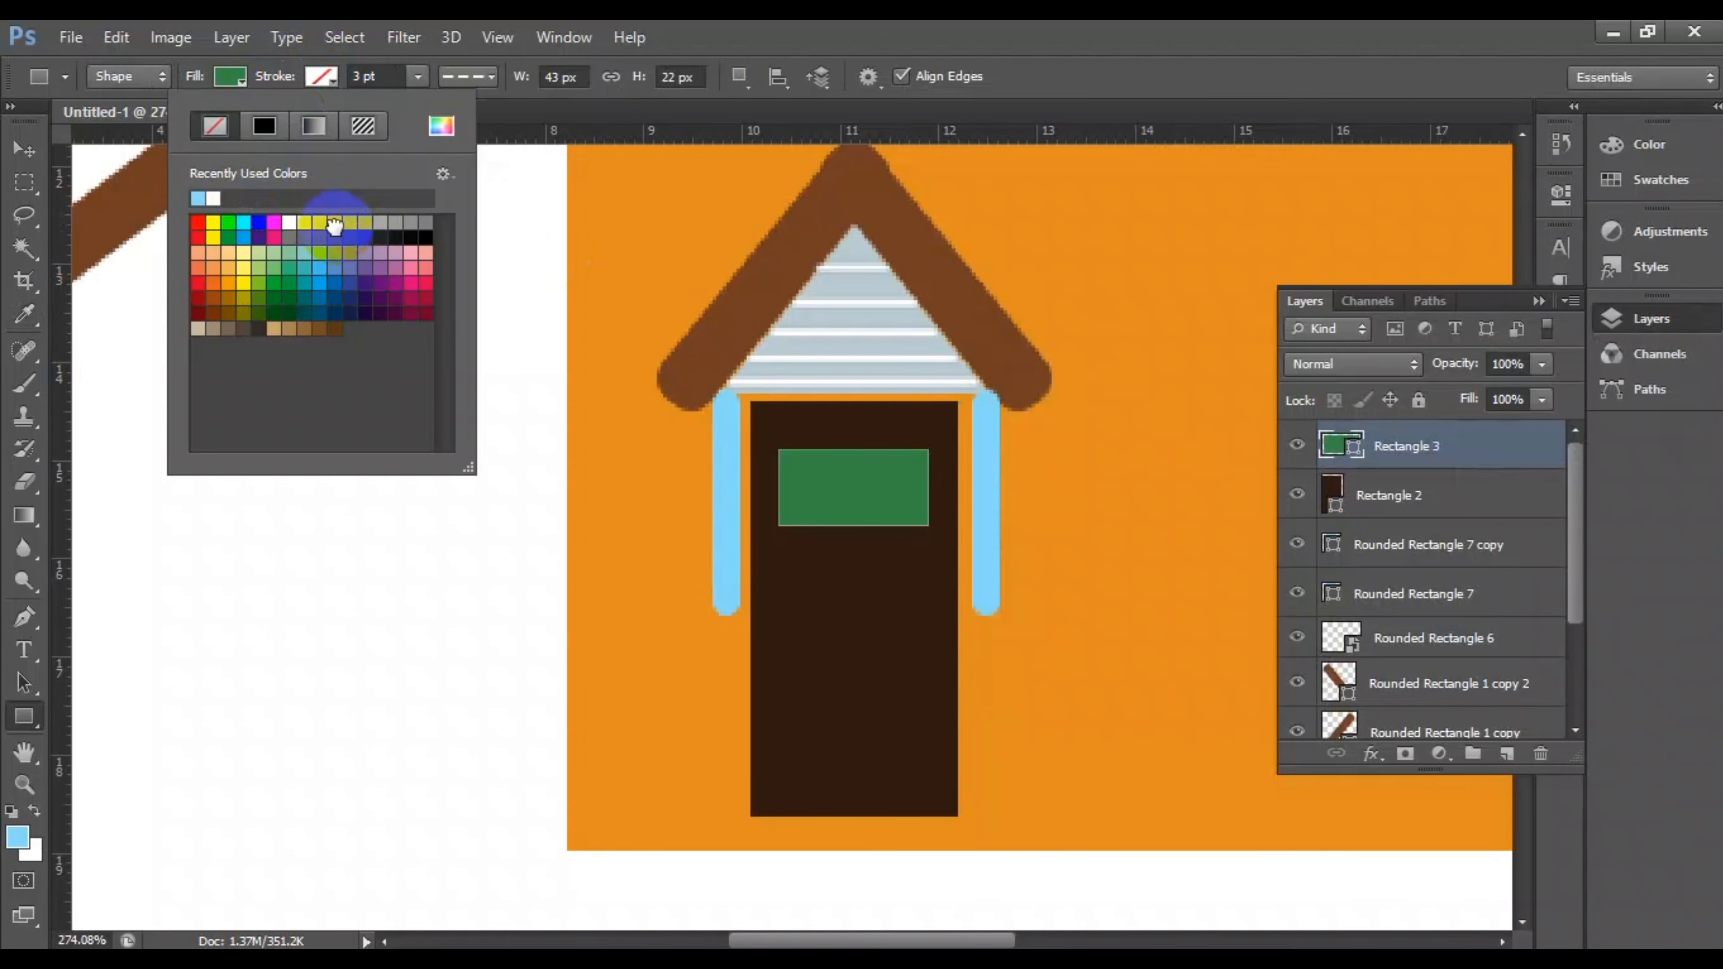
left_click(370, 73)
left_click(468, 80)
left_click(446, 148)
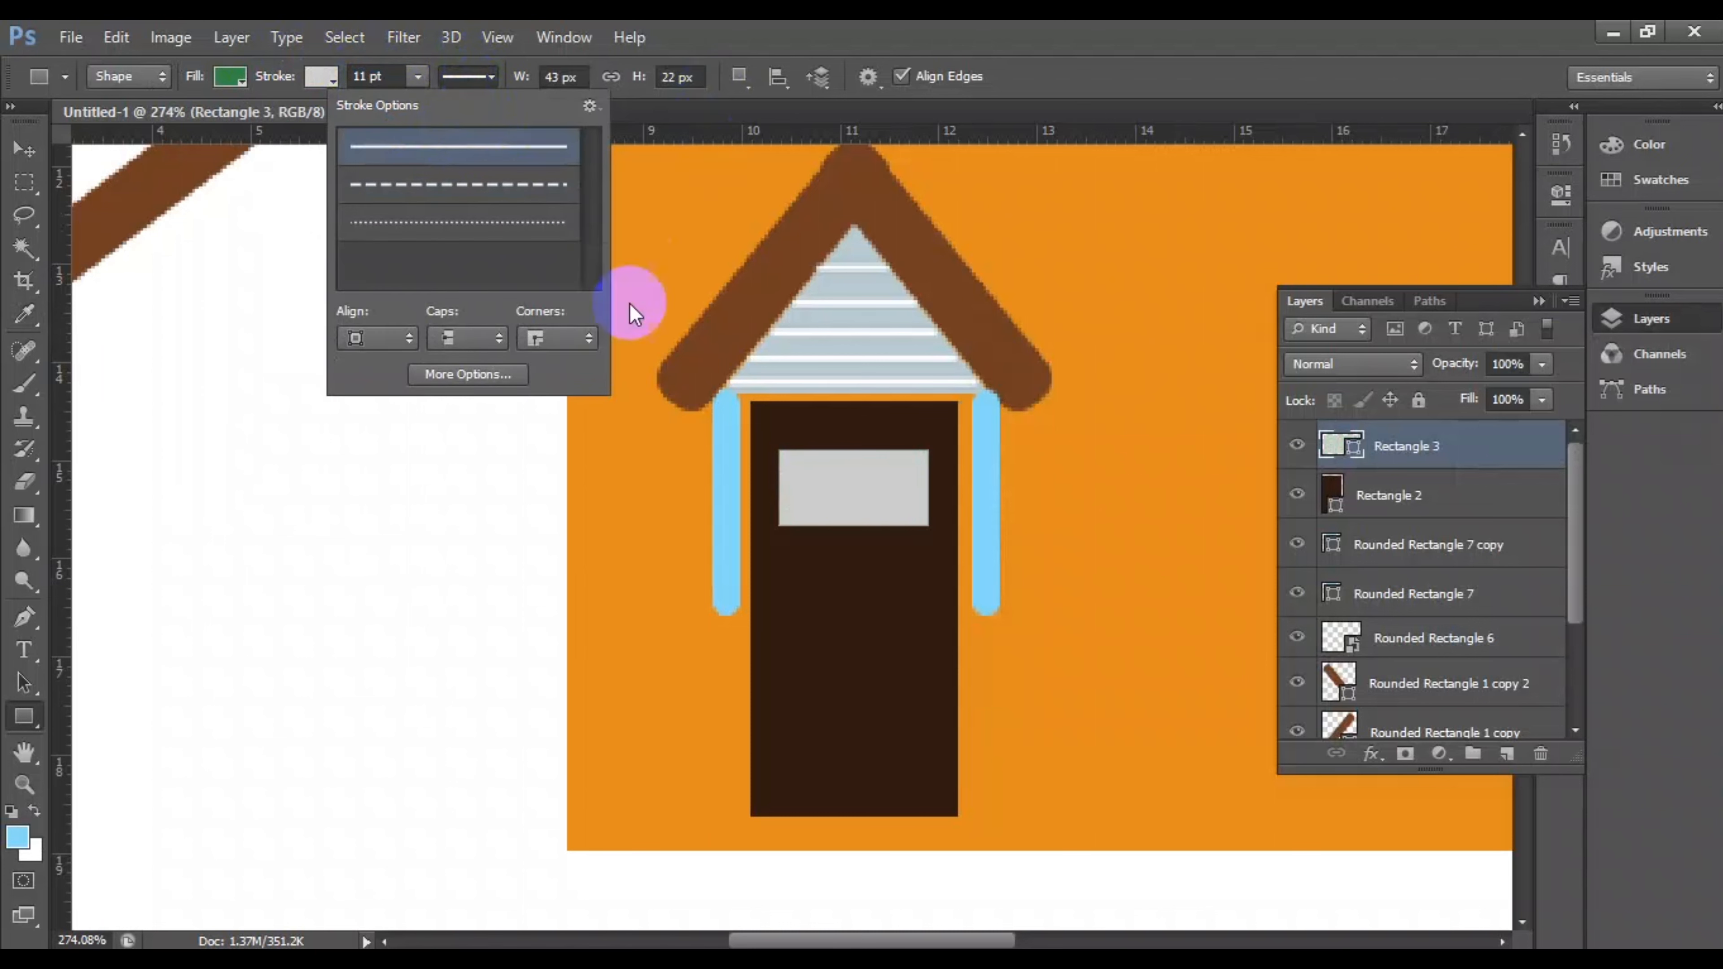
left_click(412, 468)
left_click(784, 405)
Step: Reduce the green panel's stroke width to a thin frame around the fill and deselect it
left_click(367, 76)
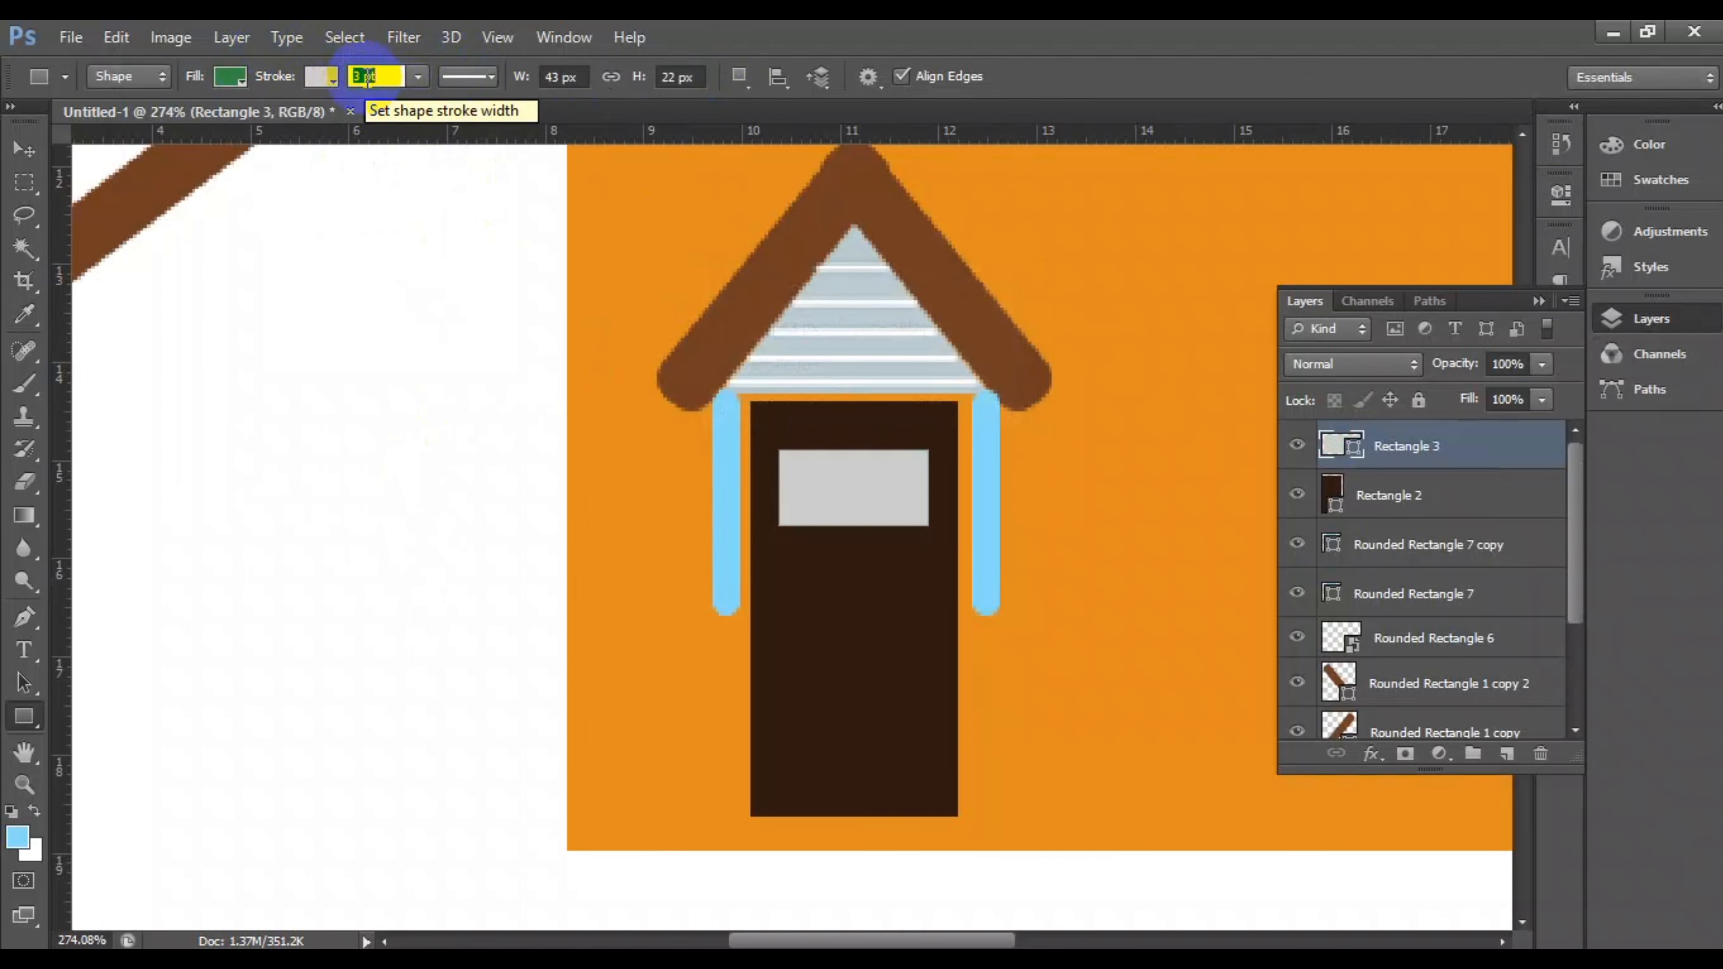
type("1")
left_click(385, 265)
left_click(761, 407)
left_click(21, 154)
left_click(232, 487)
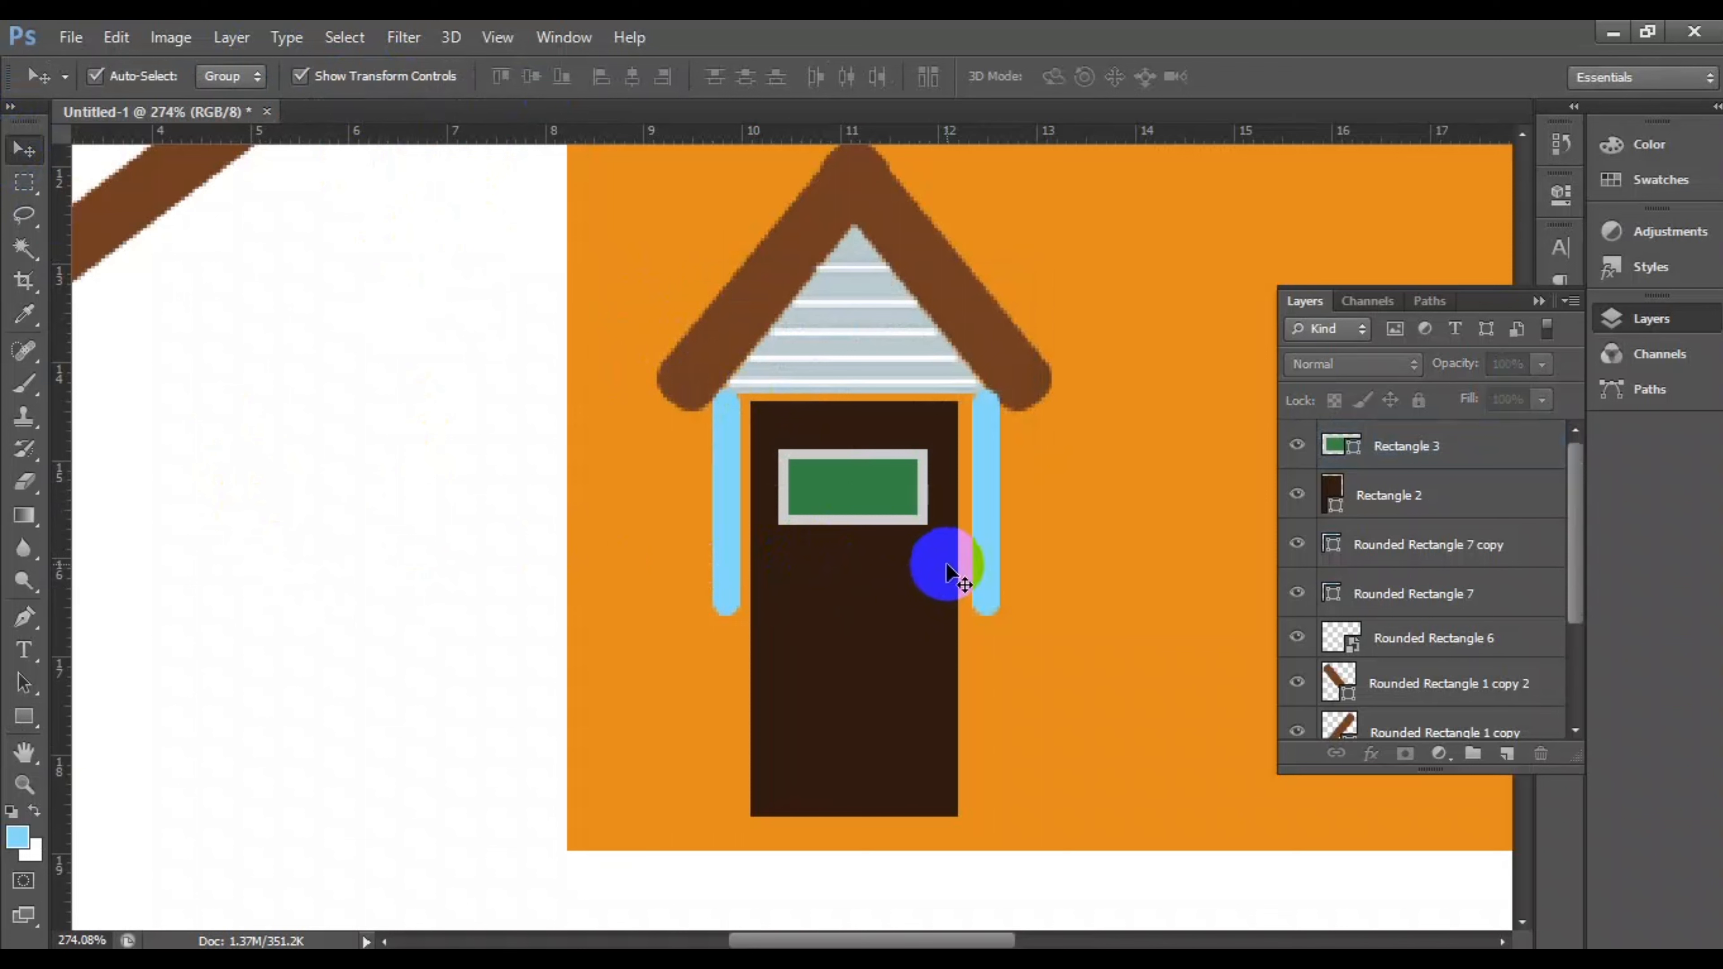
Step: Draw a lower door panel about 44 × 70 px with no fill and a solid black 3 pt stroke
left_click(26, 721)
left_click_drag(779, 550, 929, 788)
left_click(230, 75)
left_click(215, 125)
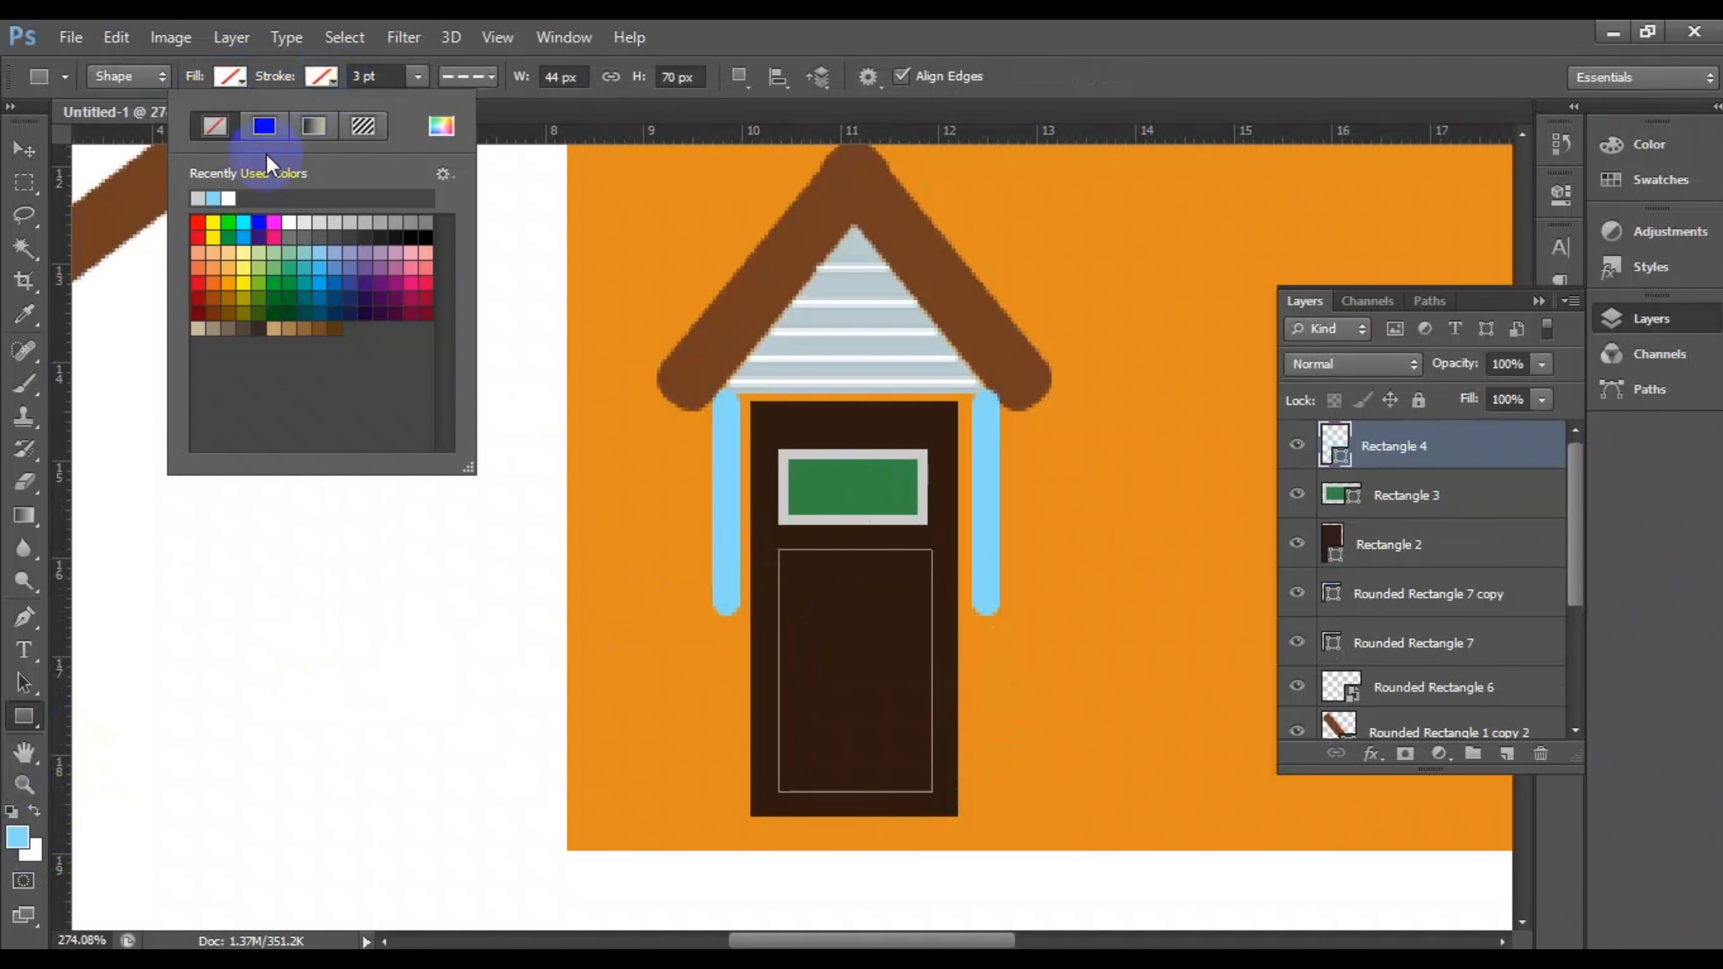
left_click(424, 234)
left_click(467, 76)
left_click(450, 134)
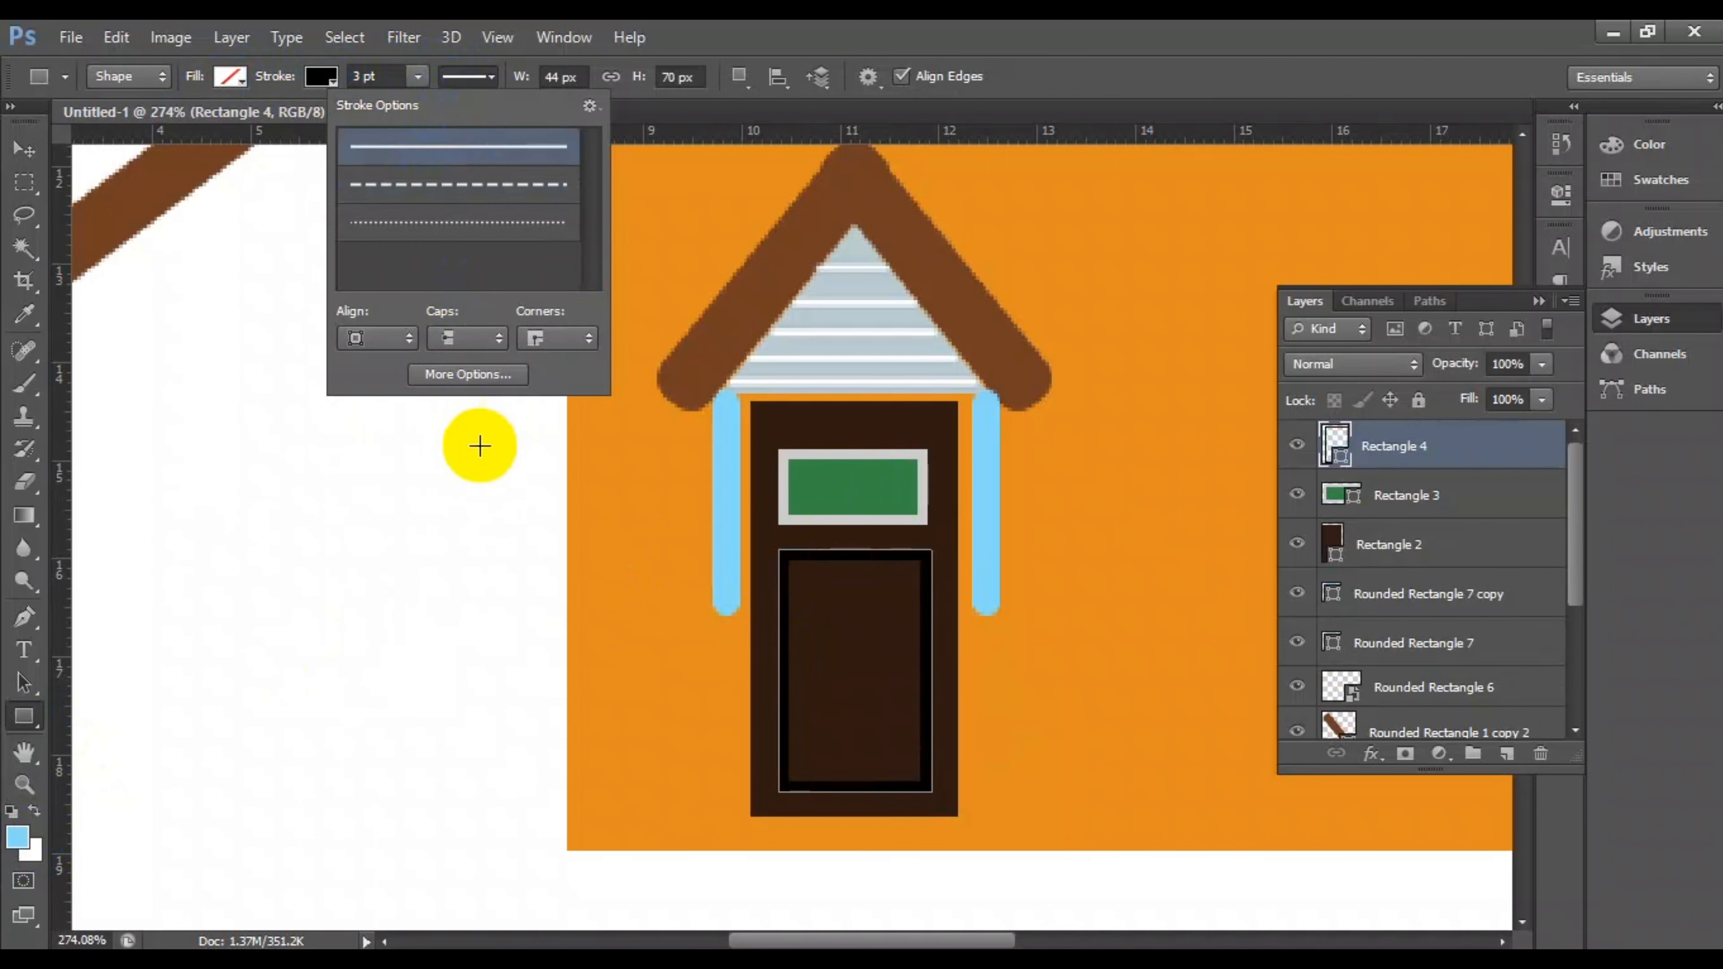
left_click(481, 443)
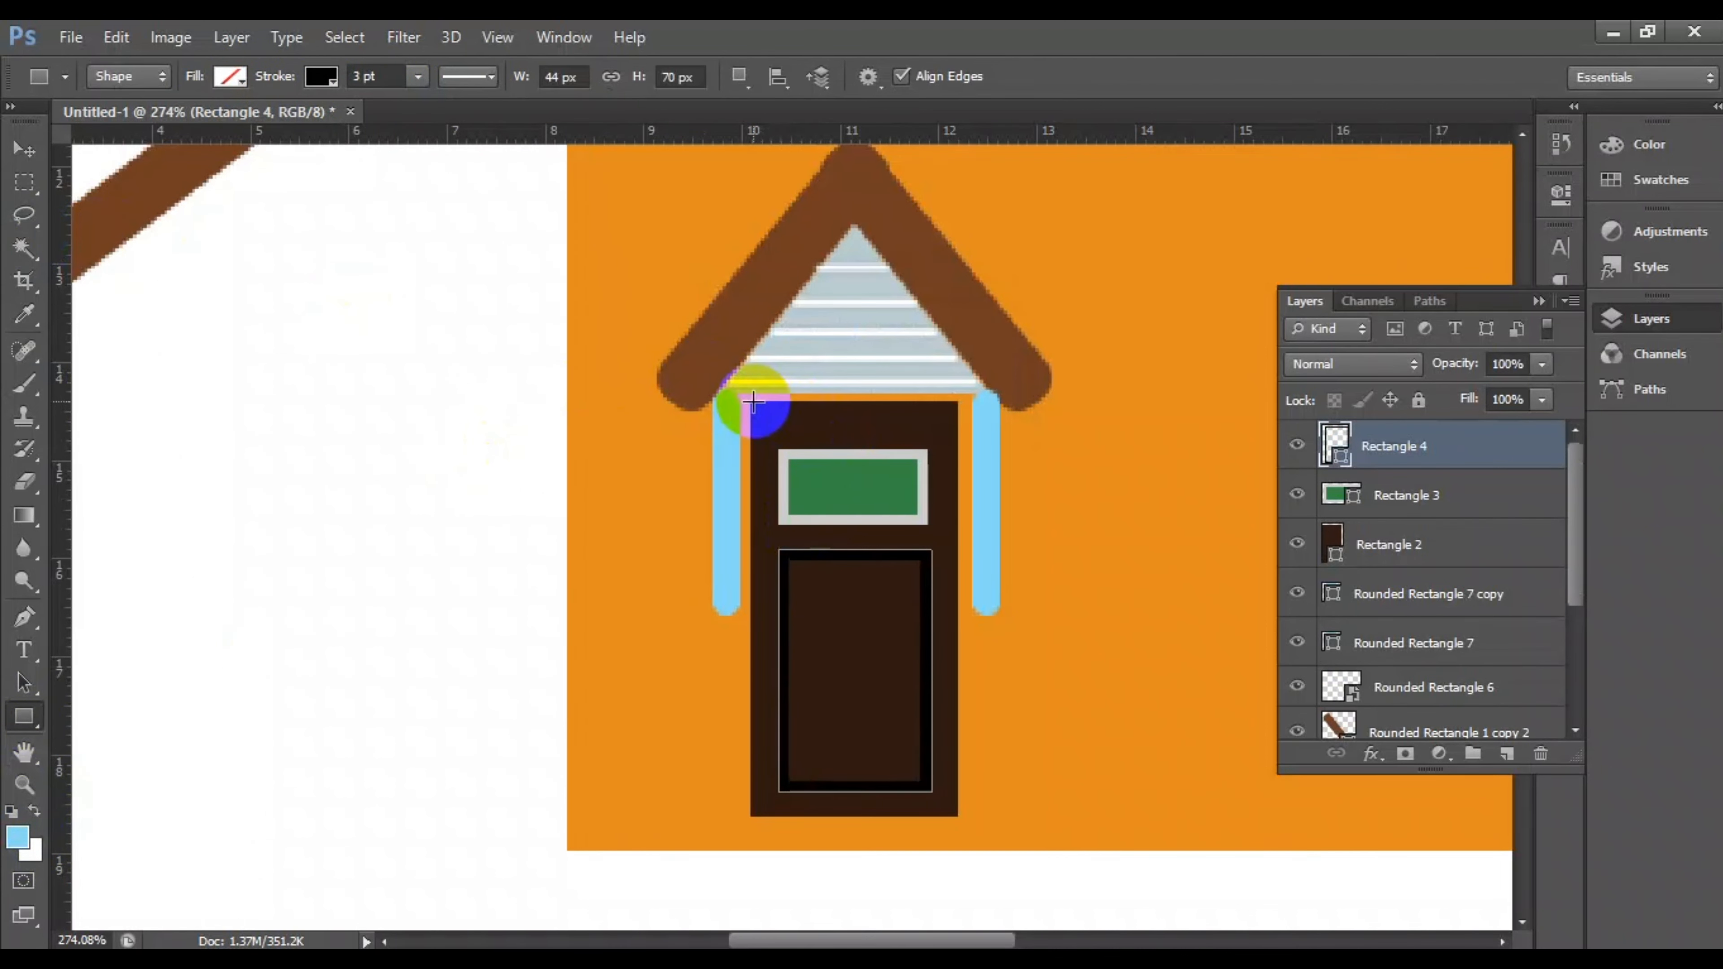
Step: Draw thin black bars along the door's top and left edges, and trim the left bar to the door's bottom
left_click_drag(753, 400, 970, 410)
left_click(24, 148)
left_click(342, 398)
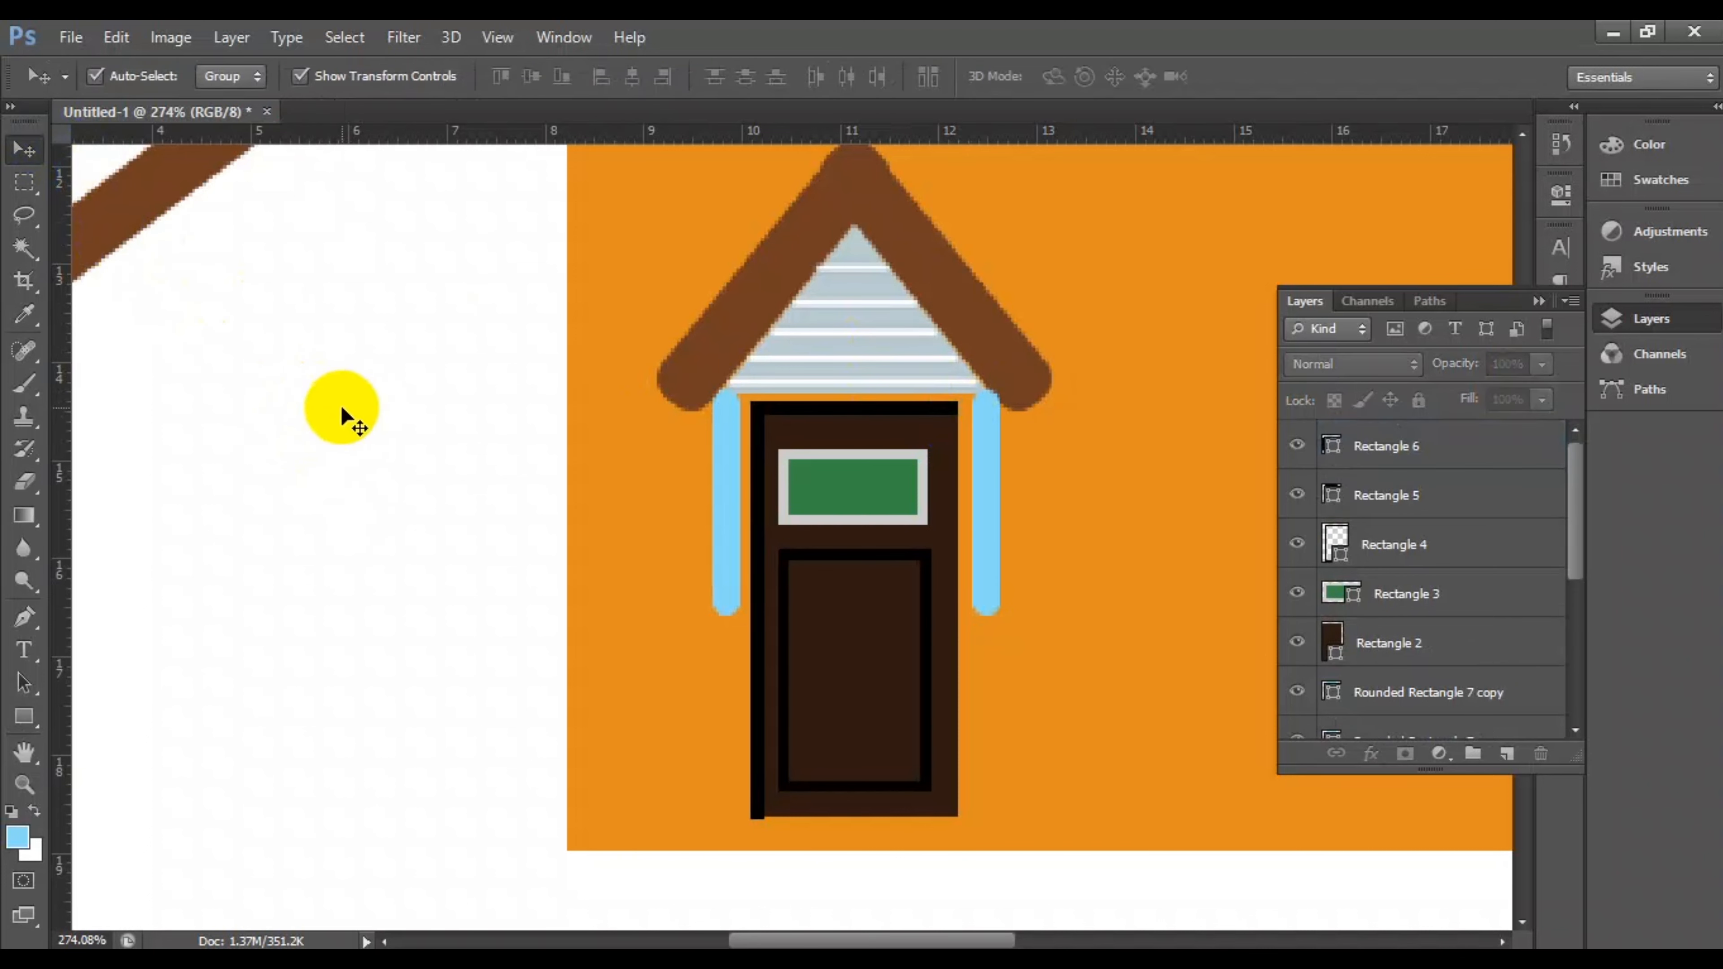
left_click(758, 811)
mouse_move(758, 811)
left_mouse_down()
mouse_move(750, 796)
mouse_move(755, 815)
left_mouse_up()
left_click(1287, 70)
left_click(243, 492)
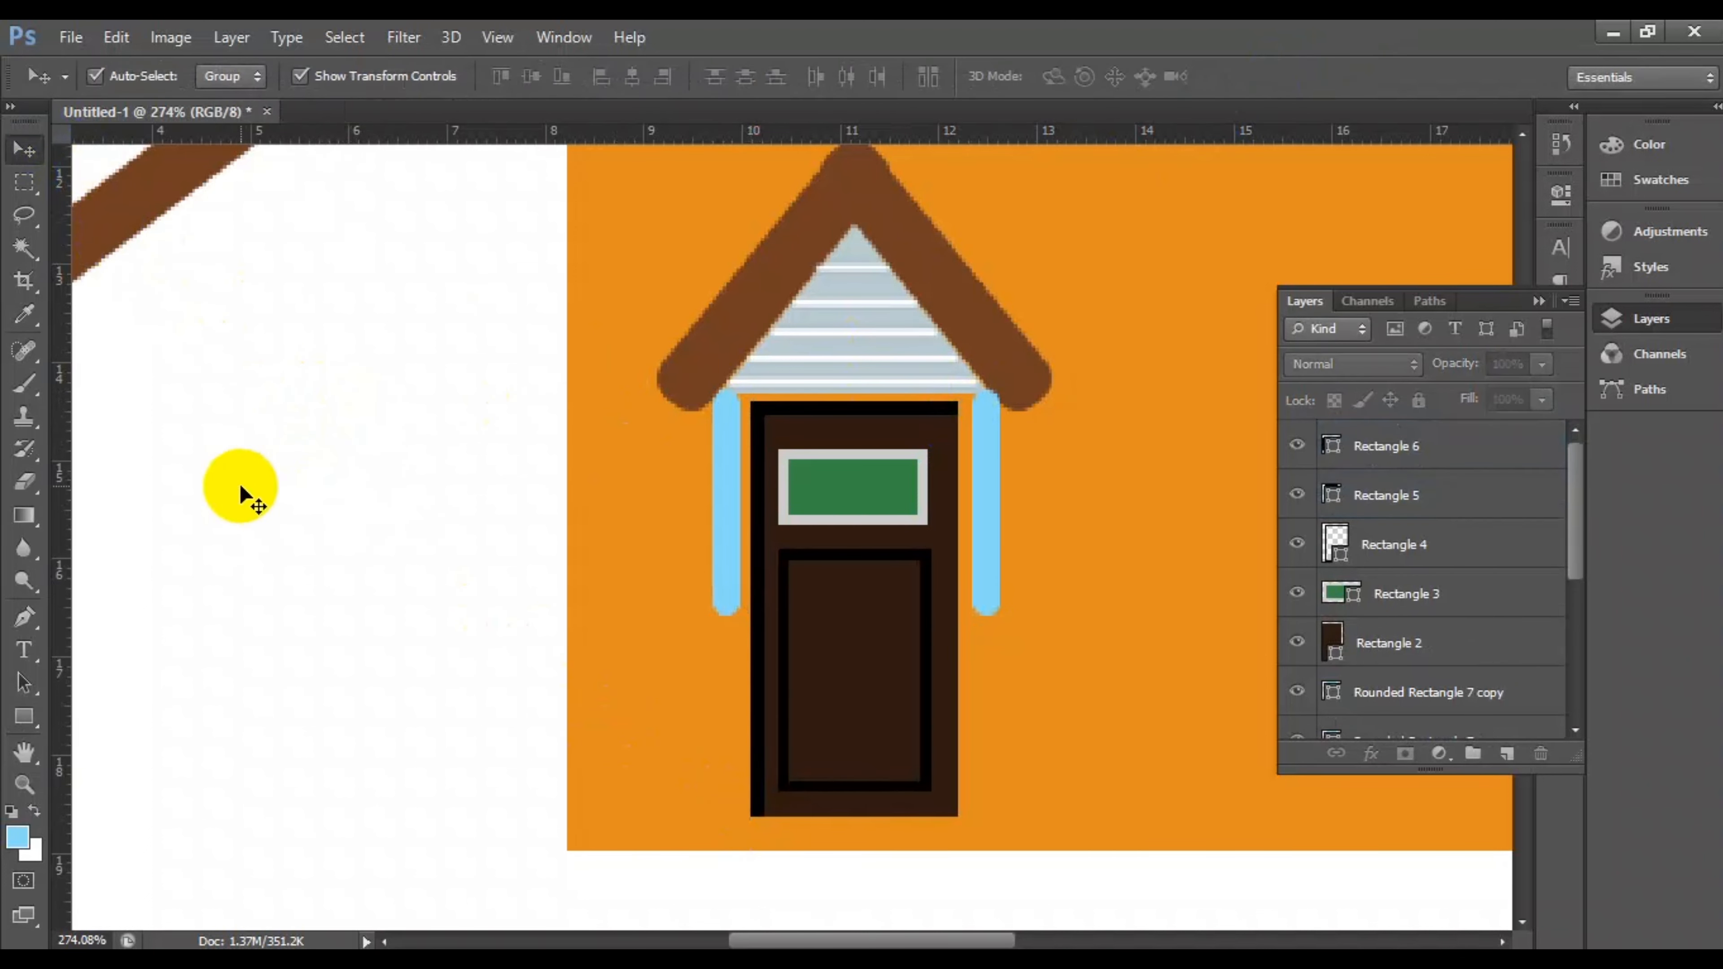
Step: Draw a doorstep about 96 × 11 px beneath the door and fill it with the roof's brown
left_click(24, 715)
left_click_drag(681, 807, 1009, 845)
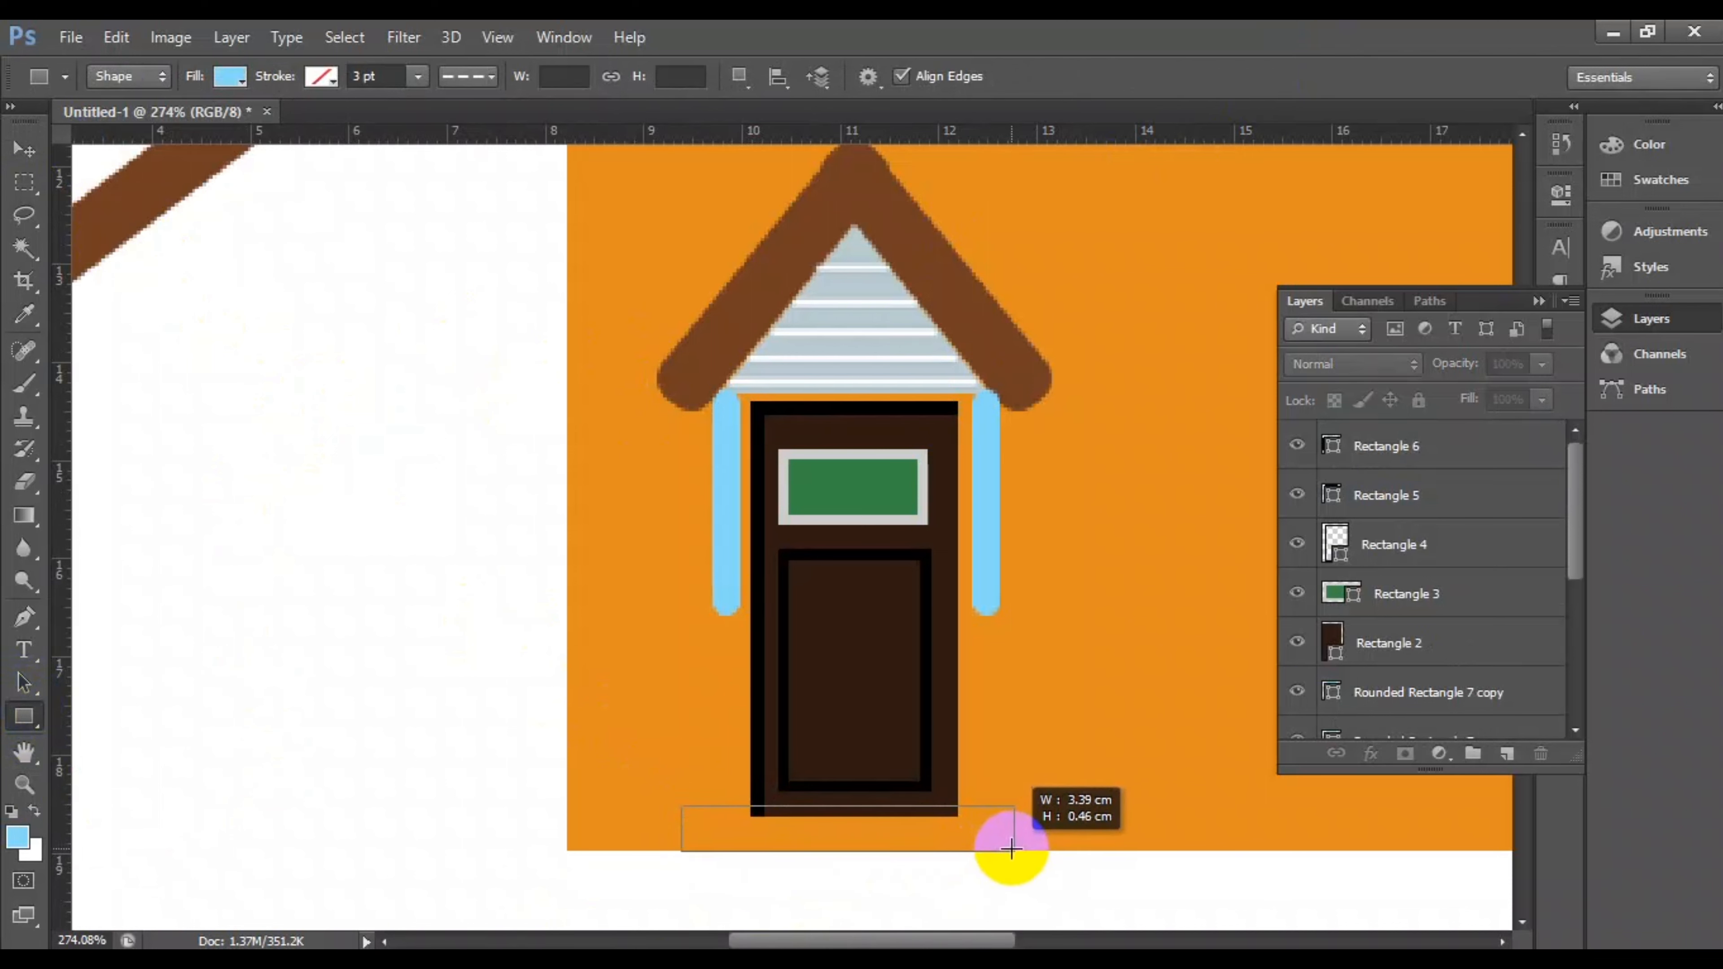
left_click_drag(1011, 842, 1014, 845)
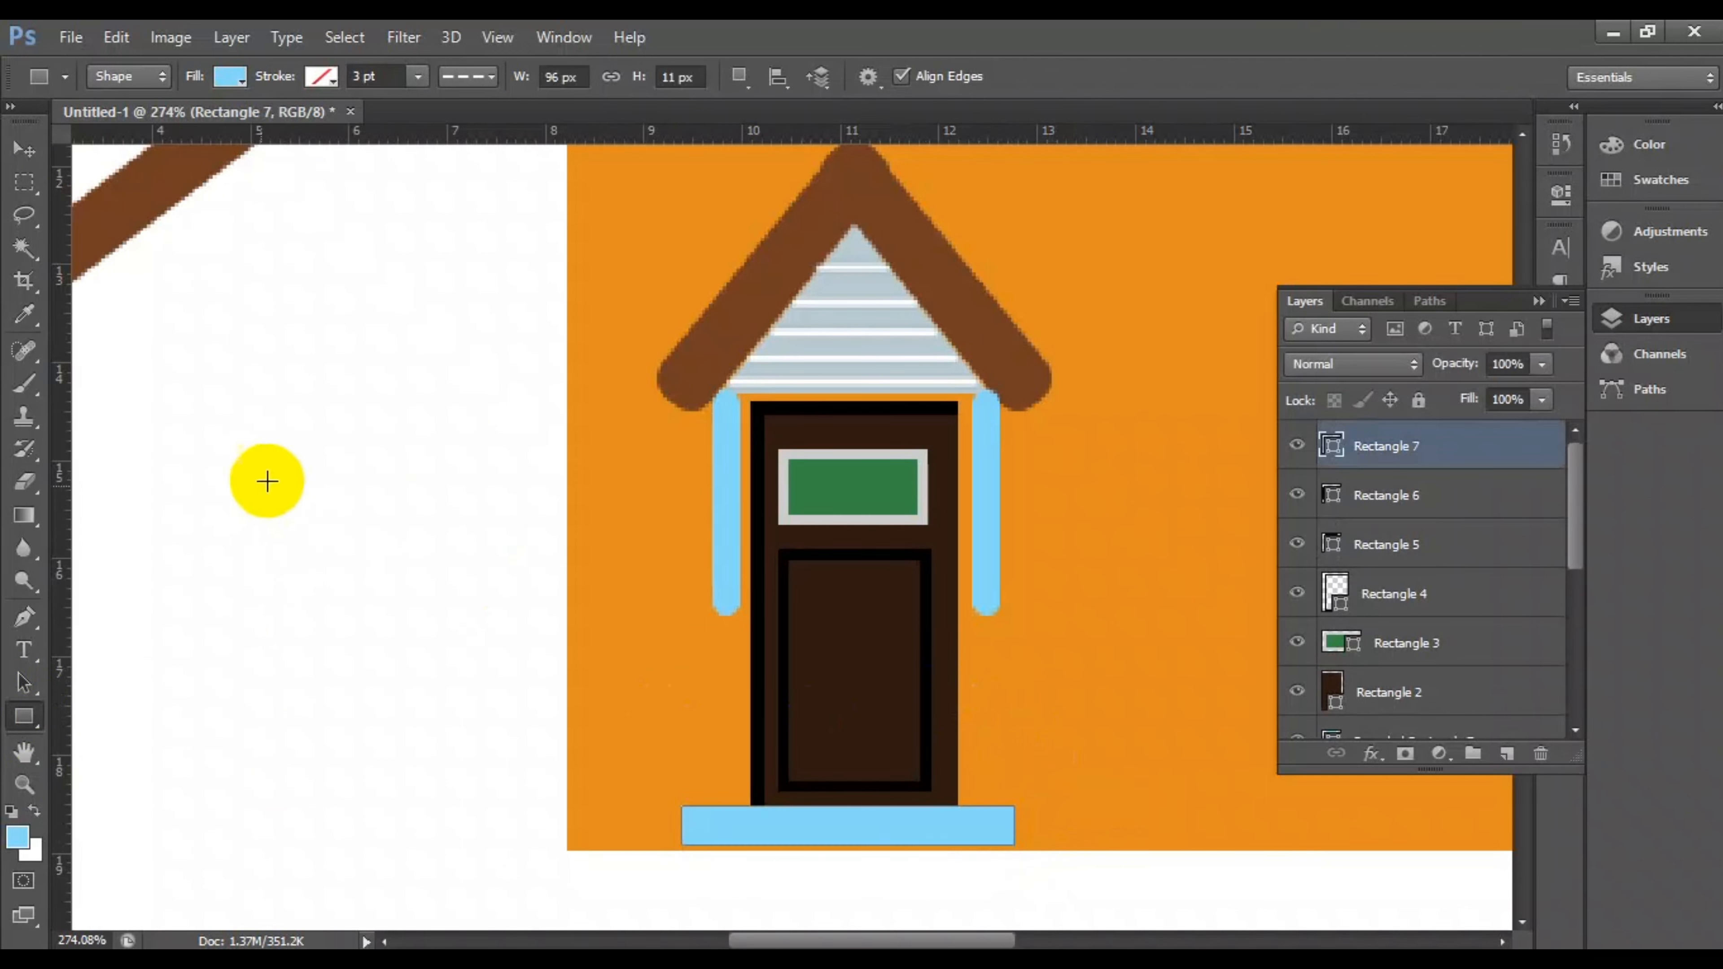
double_click(1333, 445)
left_click(948, 262)
left_click(1633, 388)
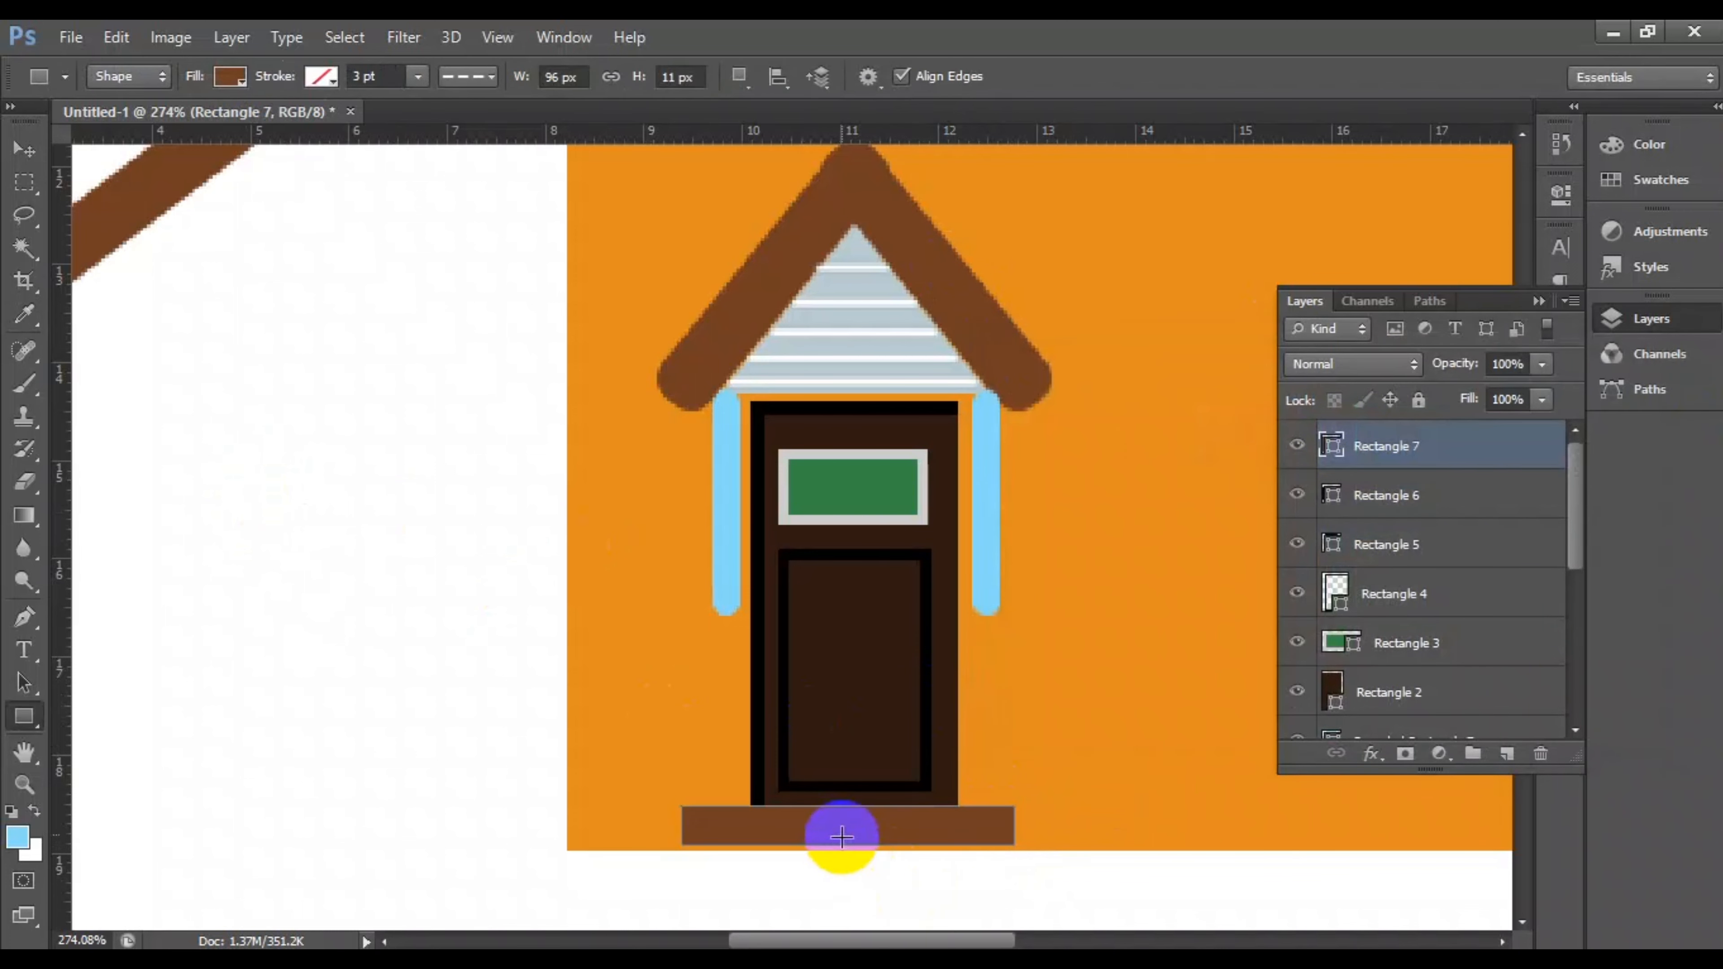
Step: Stretch the doorstep down to the bottom edge of the orange wall
left_click(19, 149)
mouse_move(848, 847)
left_mouse_down()
mouse_move(851, 869)
mouse_move(852, 853)
left_mouse_up()
left_click(1273, 76)
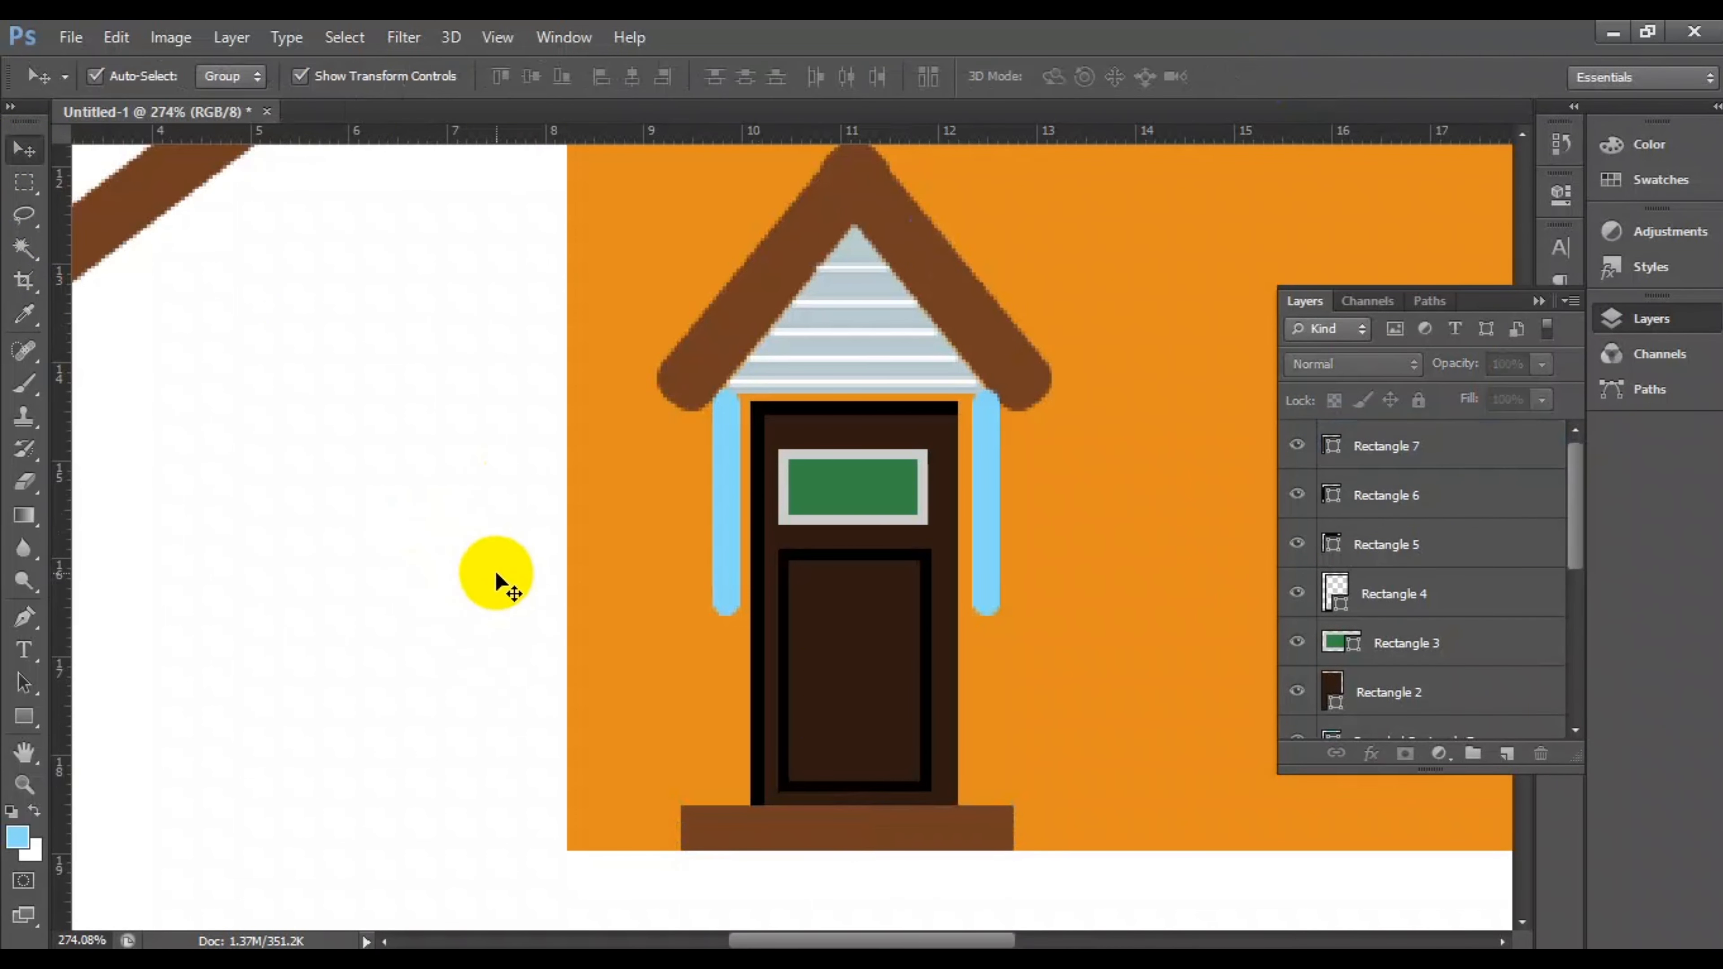
Step: Draw a window rectangle about 165 × 100 px to the right of the door, overlapping the wall's right edge
scroll(854, 609, "down", 3)
left_click_drag(808, 940, 931, 940)
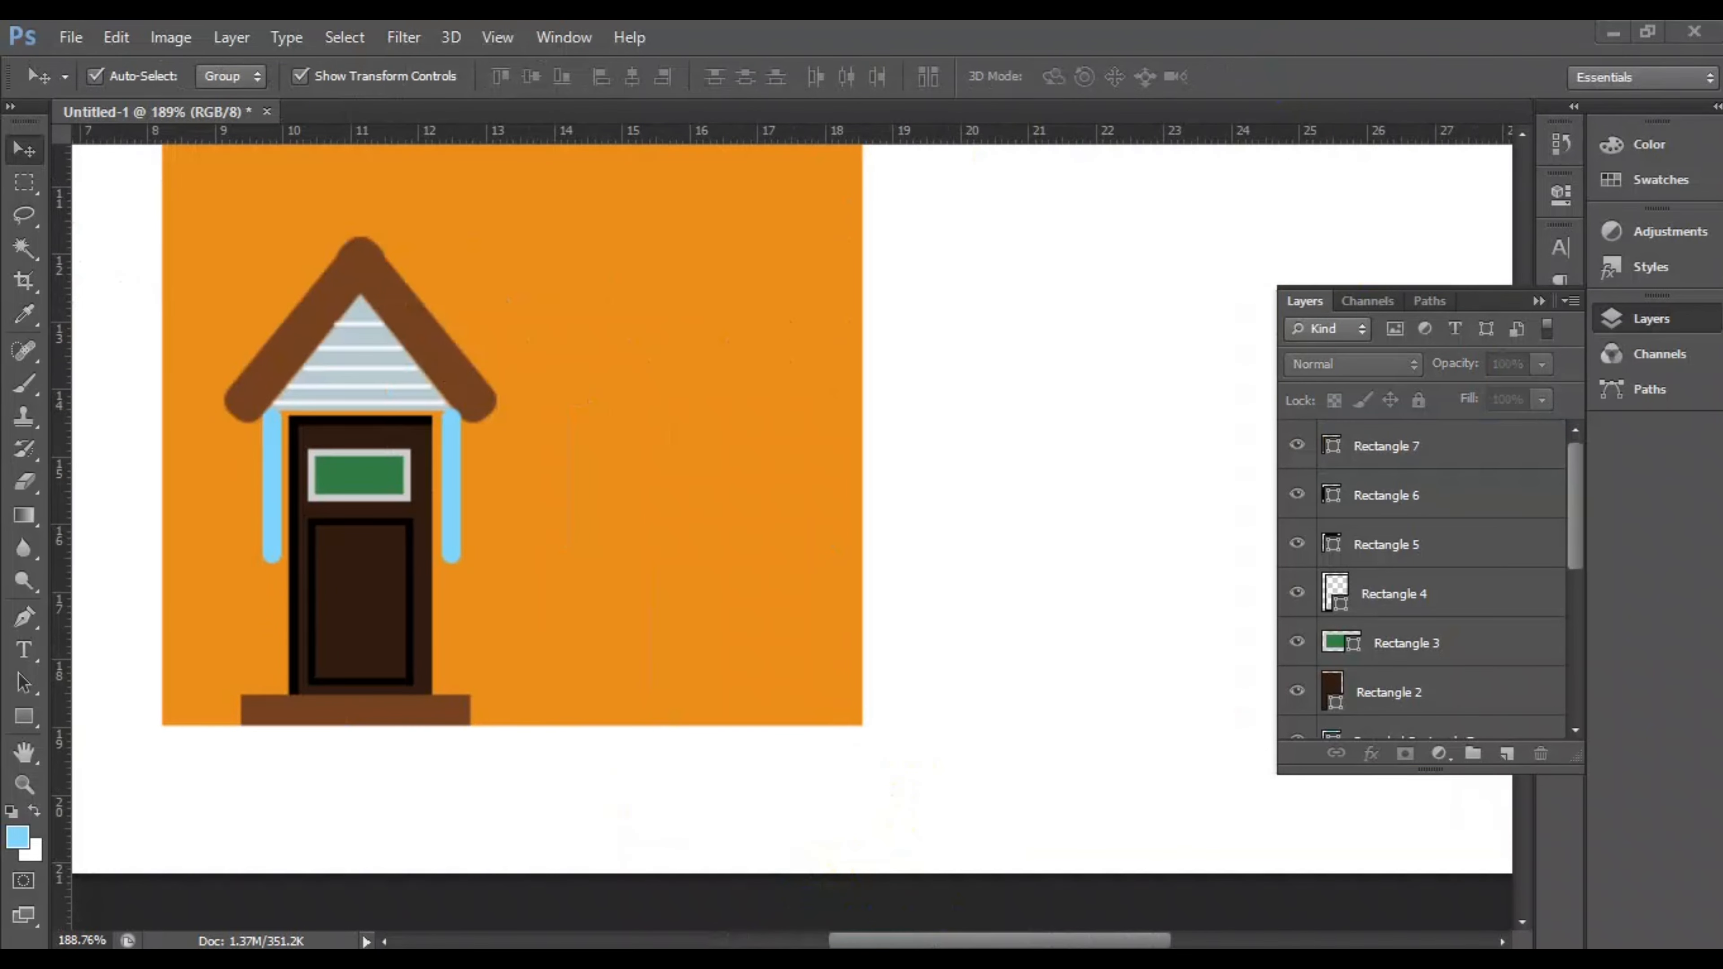
scroll(664, 654, "up", 3)
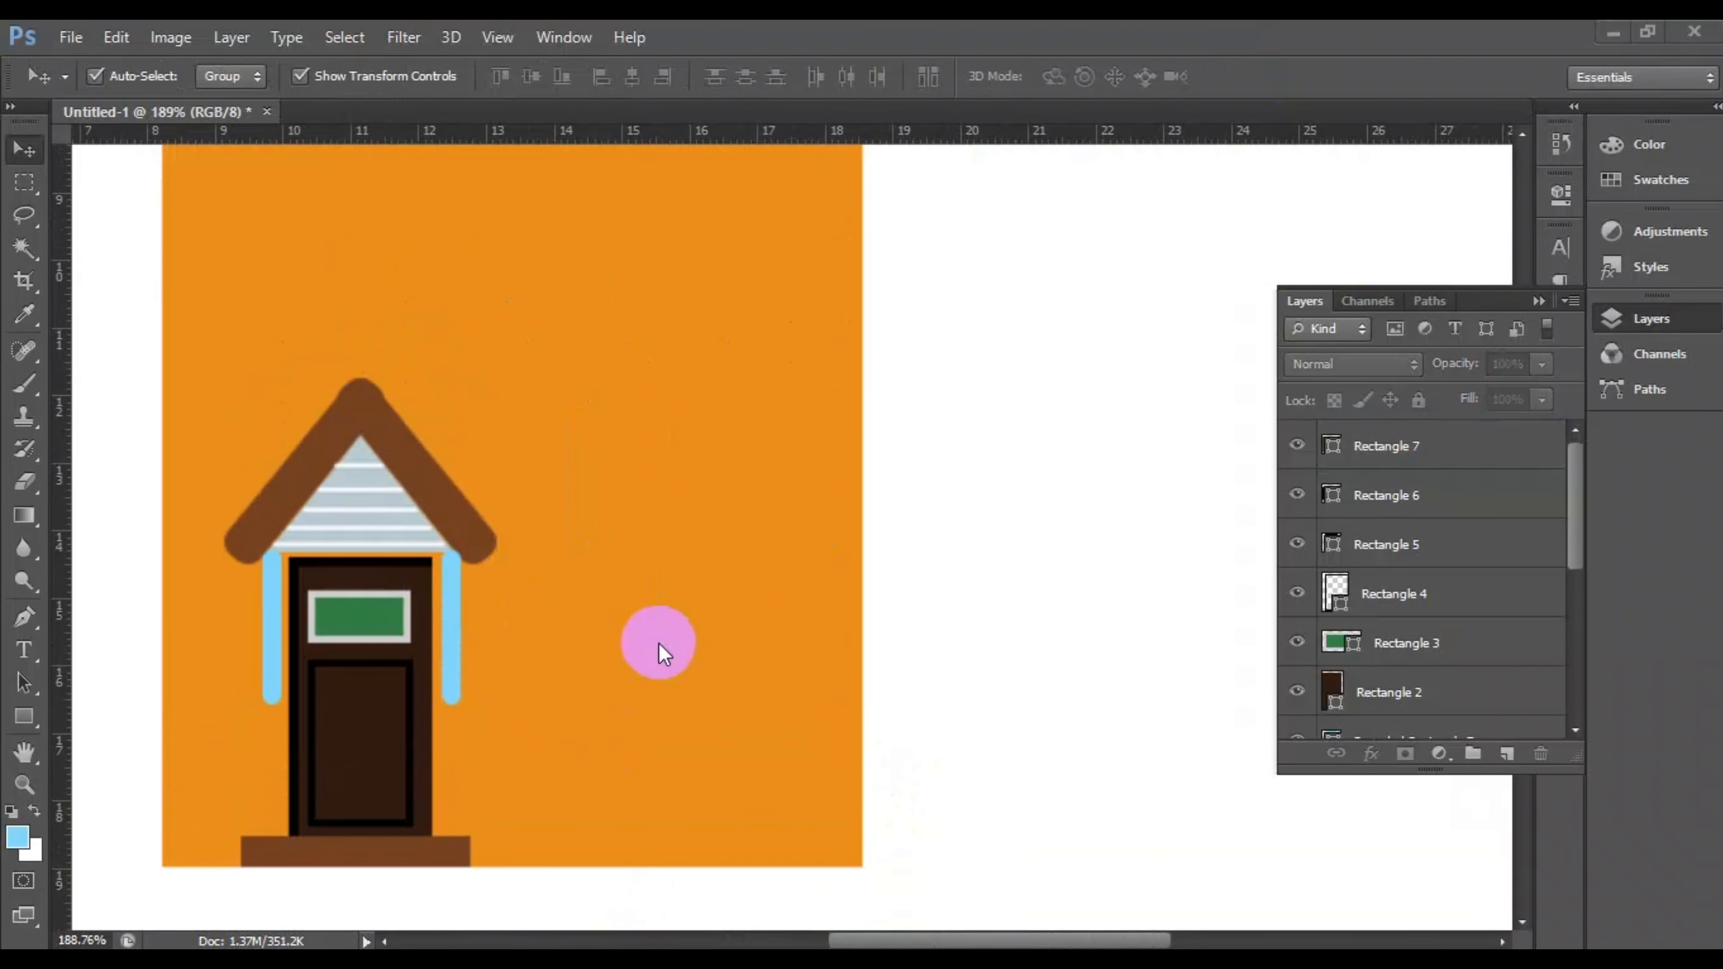
left_click(24, 716)
left_click_drag(573, 459, 968, 698)
Step: Give the window rectangle a light-grey stroke and fill it with the green sampled from the door panel
left_click(230, 76)
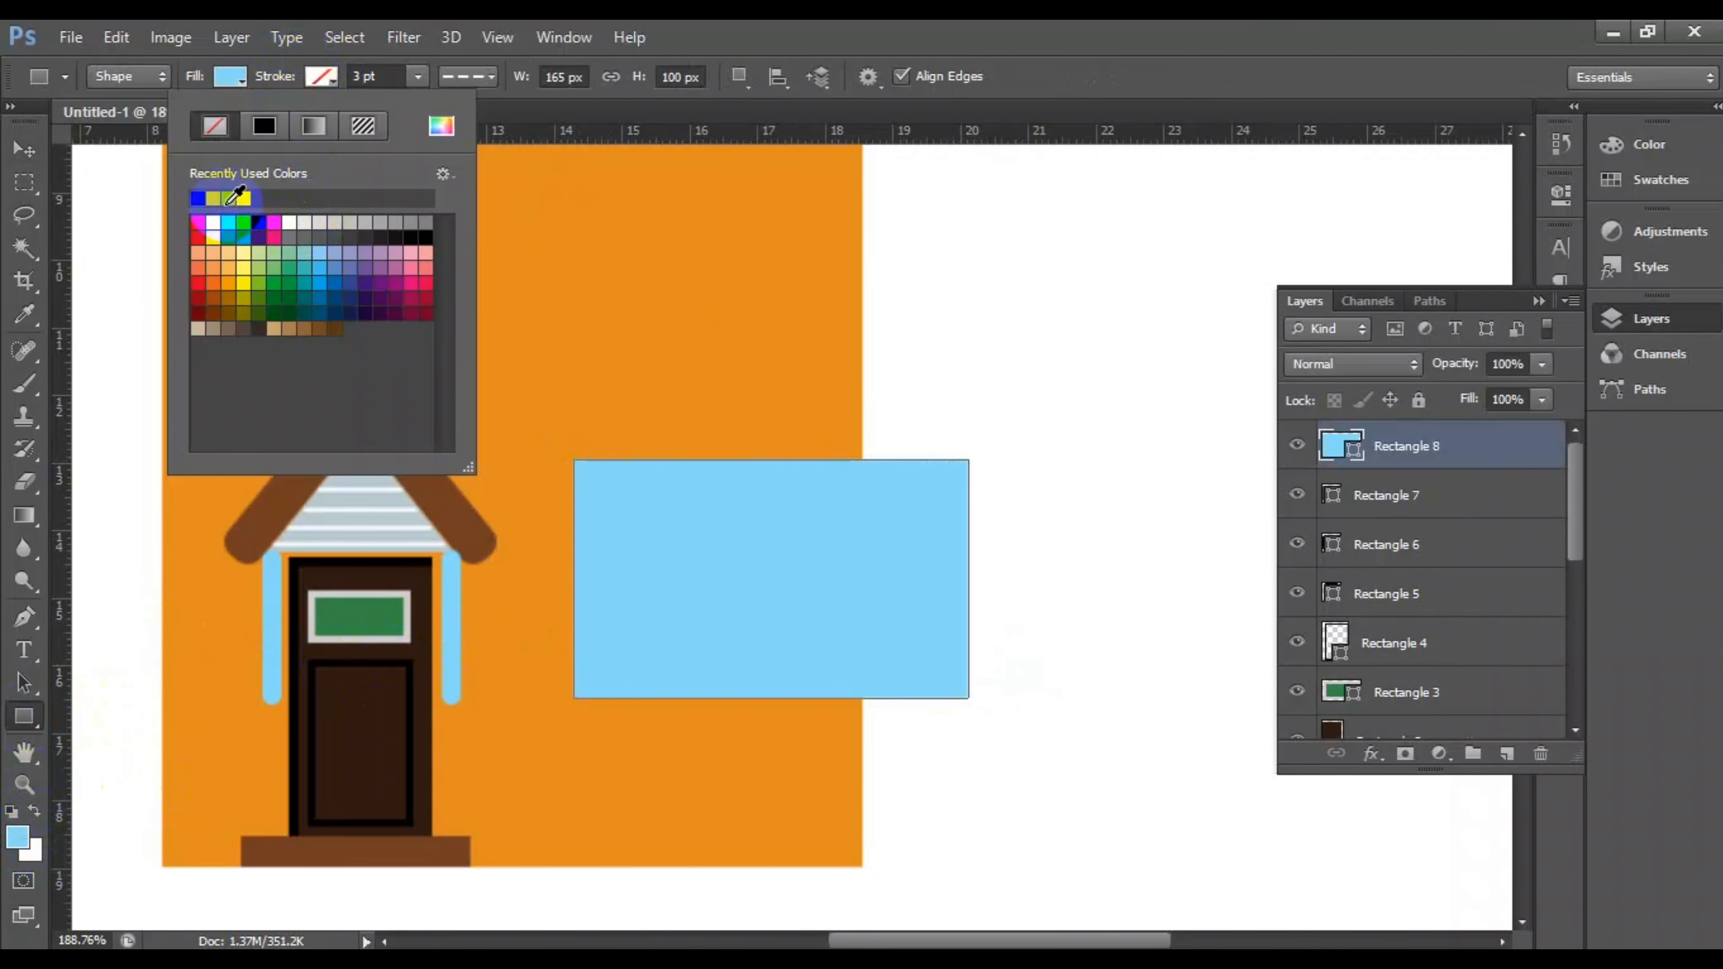
left_click(319, 221)
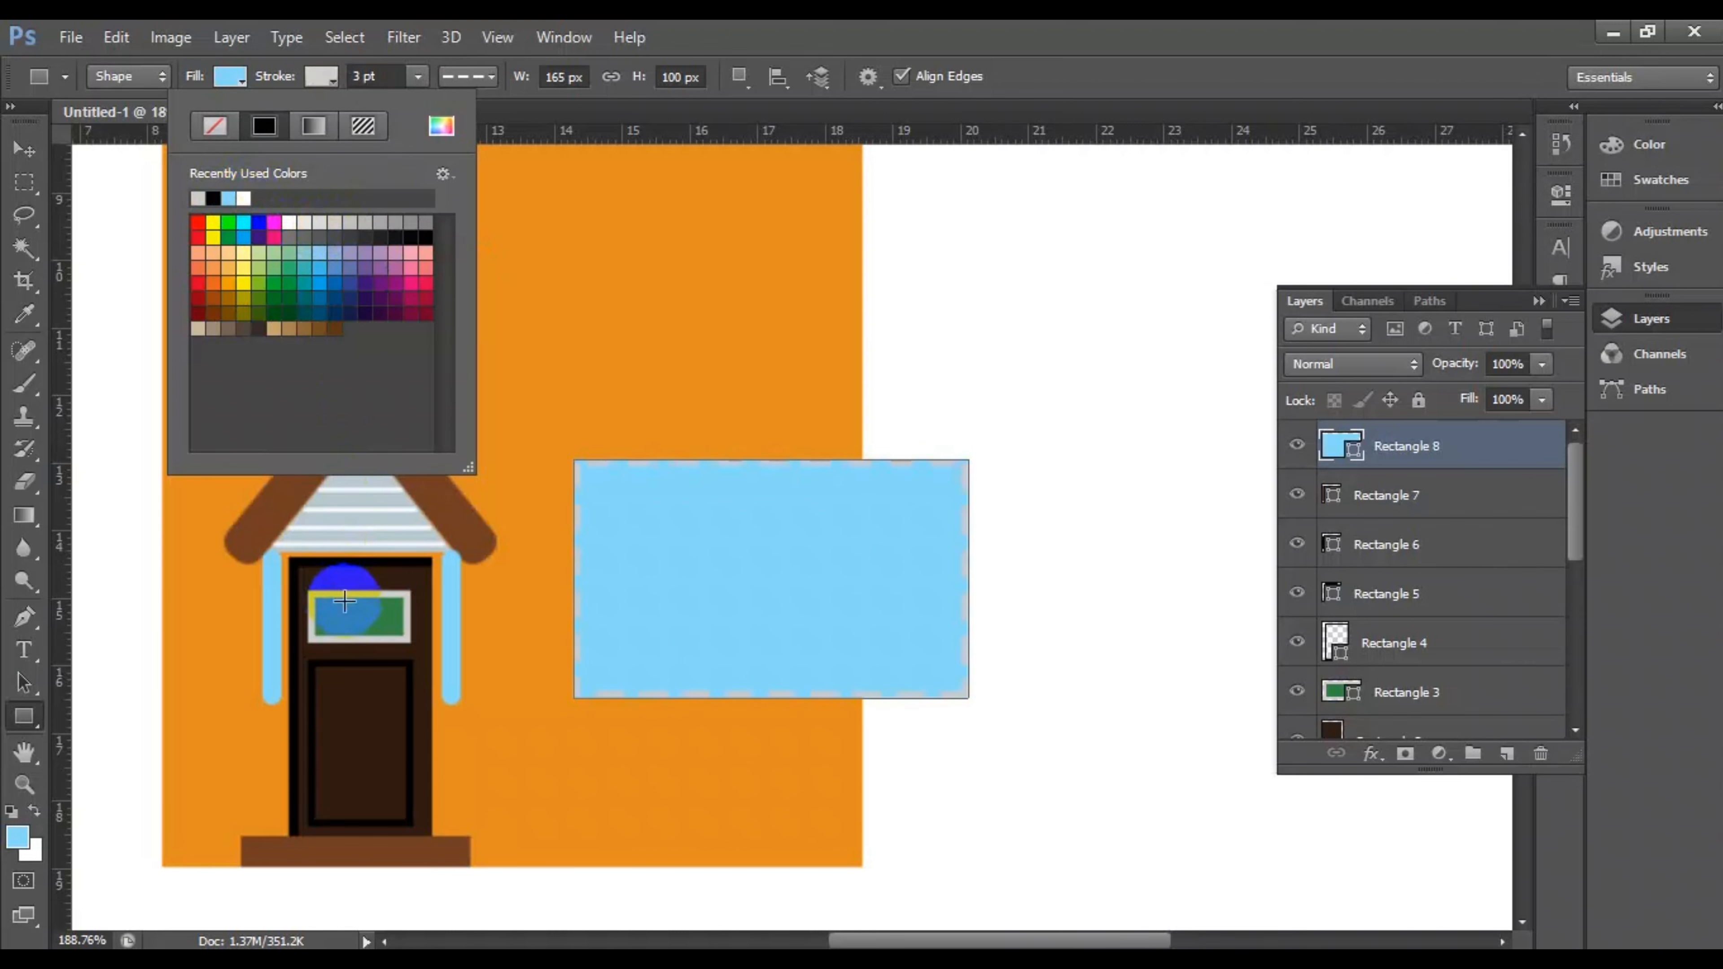
left_click(234, 76)
left_click(234, 77)
left_click(234, 76)
left_click(349, 613)
key("Escape")
left_click(227, 76)
left_click(351, 127)
left_click(358, 613)
left_click(1622, 382)
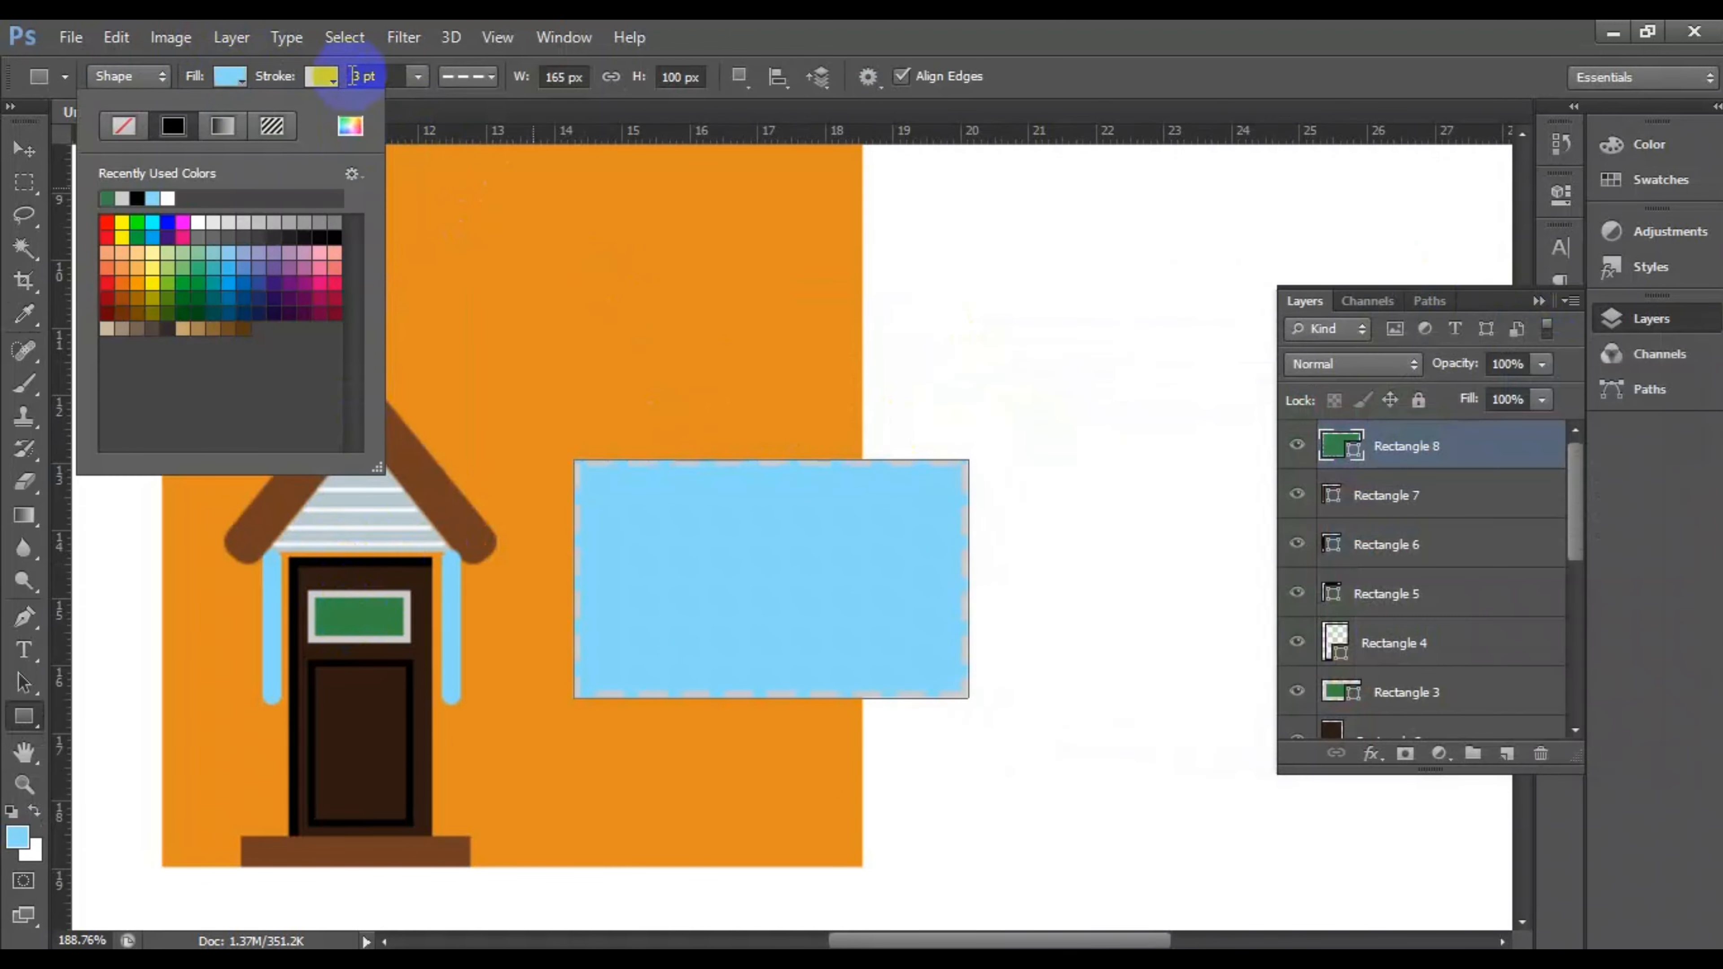
Step: Change the window's dashed stroke to a solid line and deselect the shape
left_click(330, 75)
left_click(467, 76)
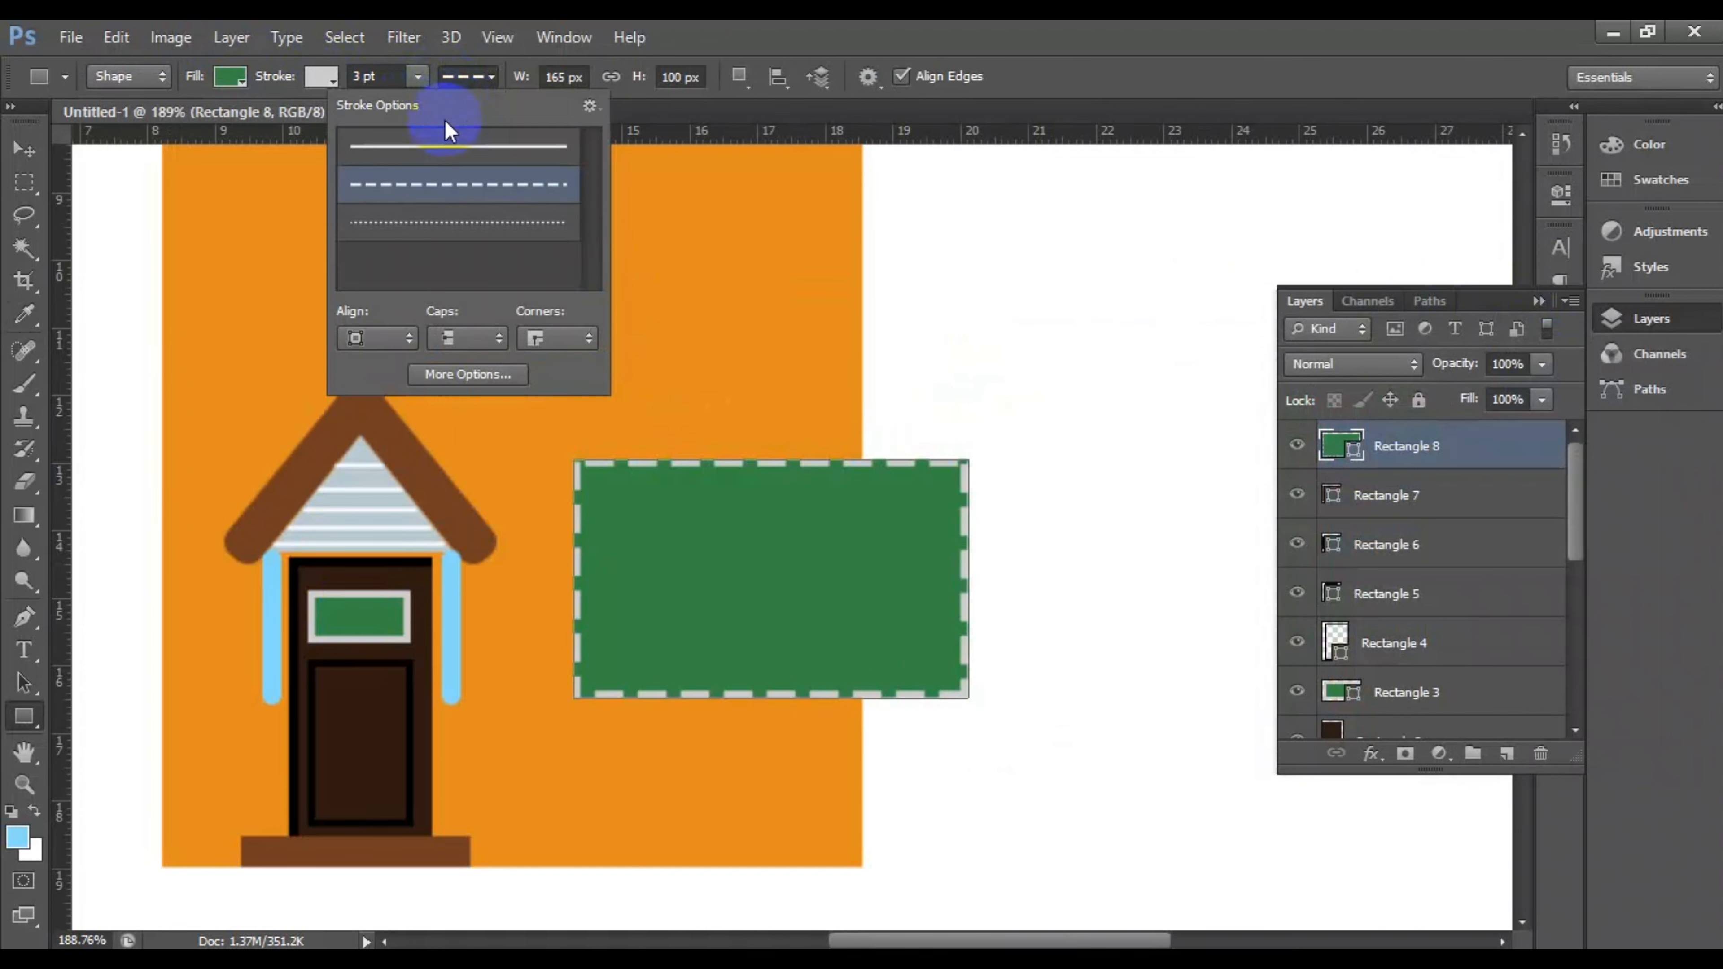
left_click(453, 114)
left_click(635, 223)
key("v")
left_click(1092, 369)
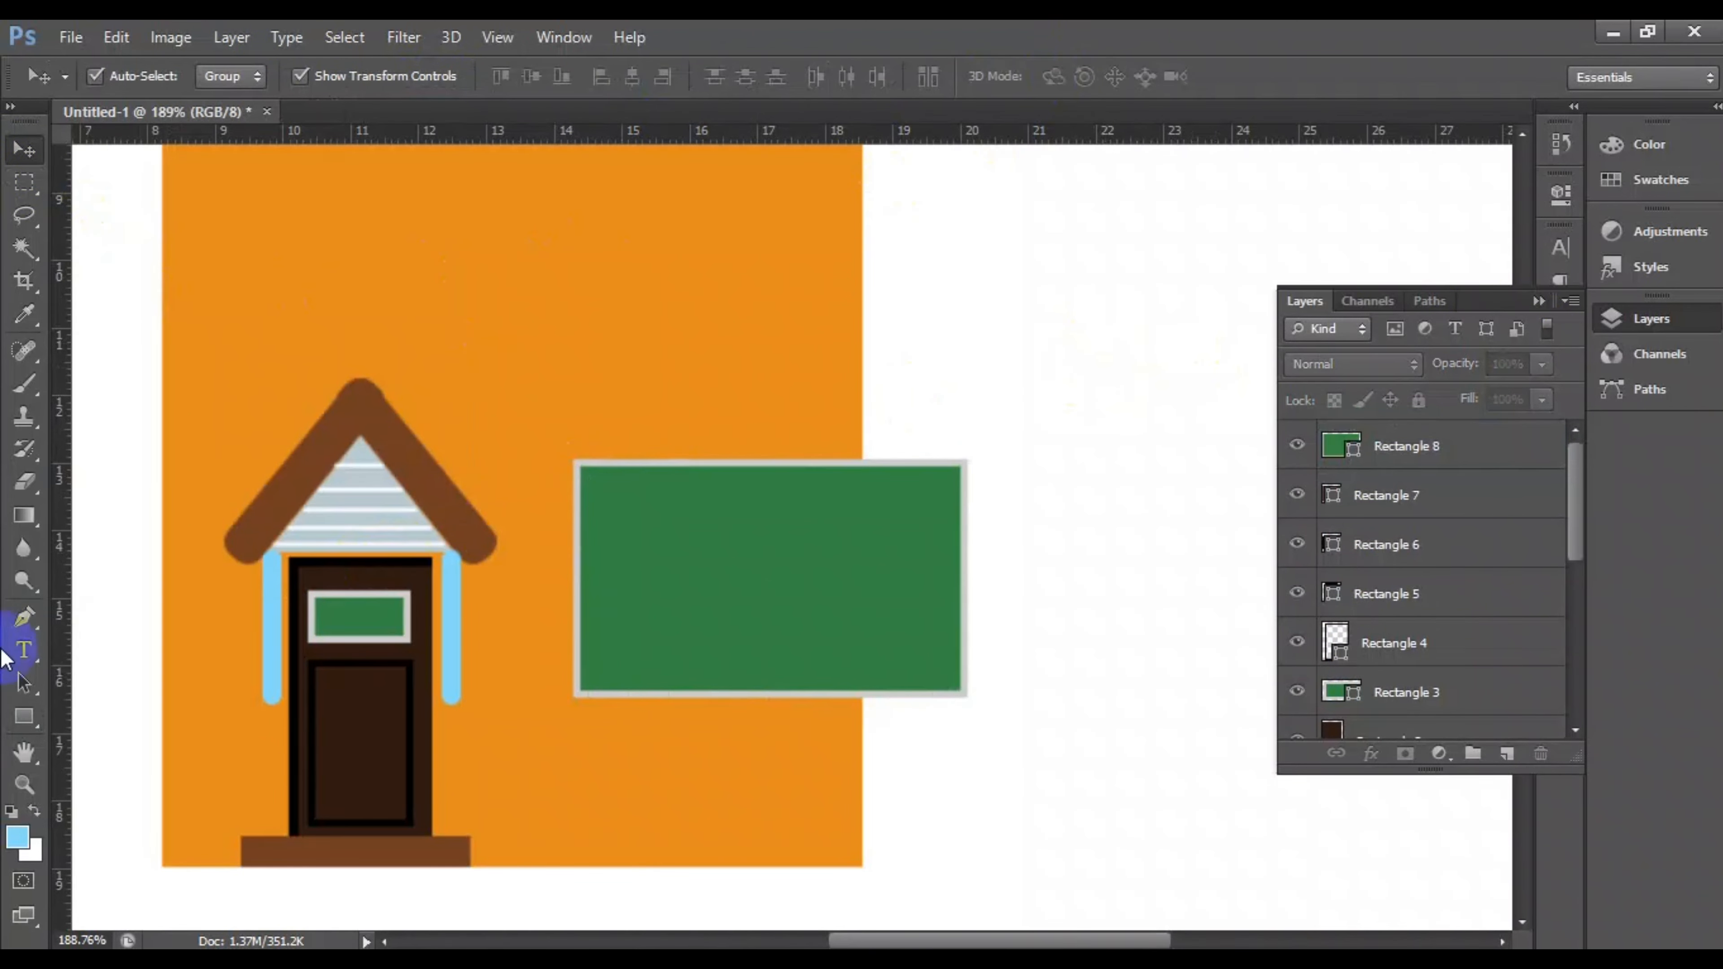
Step: Set the window frame's stroke width to 6 pt
left_click(23, 717)
left_click(24, 156)
left_click(23, 716)
left_click(1347, 446)
left_click(376, 76)
left_click(785, 234)
left_click(787, 406)
left_click(679, 271)
left_click(814, 407)
Step: Examine the window frame's stroke options, including line style, alignment, caps, corners and the advanced stroke settings
left_click(466, 77)
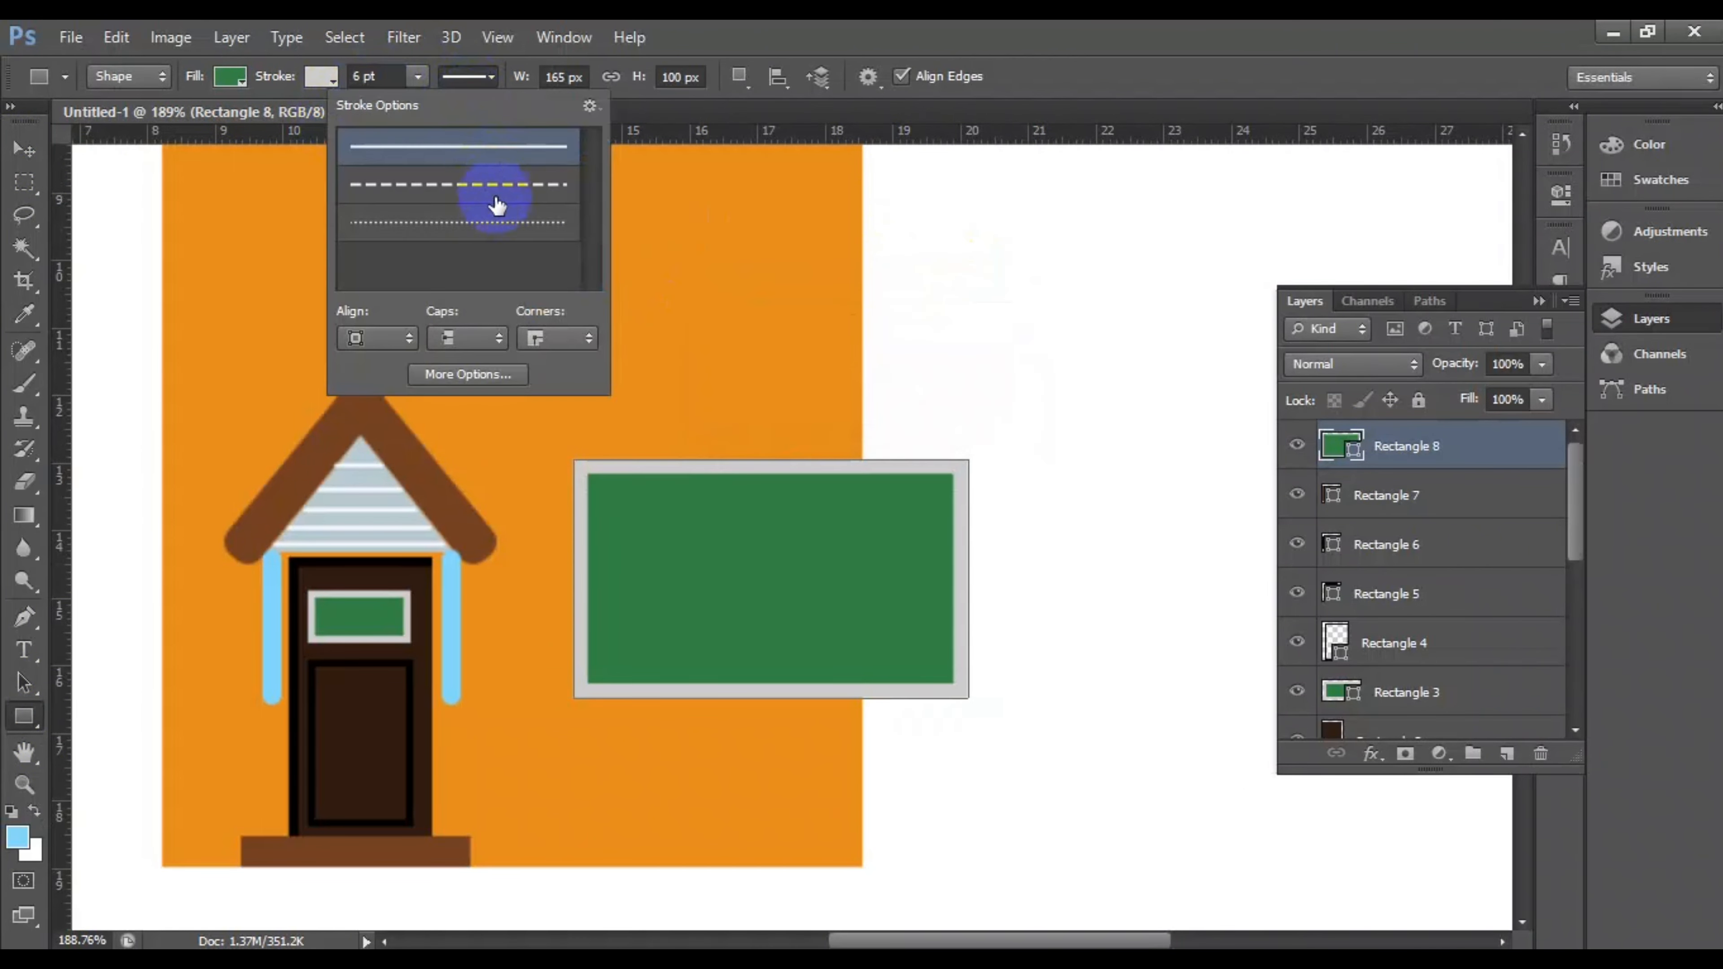
scroll(497, 217, "down", 5)
scroll(501, 258, "up", 6)
left_click(467, 374)
left_click(892, 357)
left_click(895, 407)
left_click(1025, 484)
left_click(999, 359)
left_click(788, 405)
left_click(466, 77)
left_click(479, 320)
left_click(471, 373)
left_click(852, 177)
left_click(778, 401)
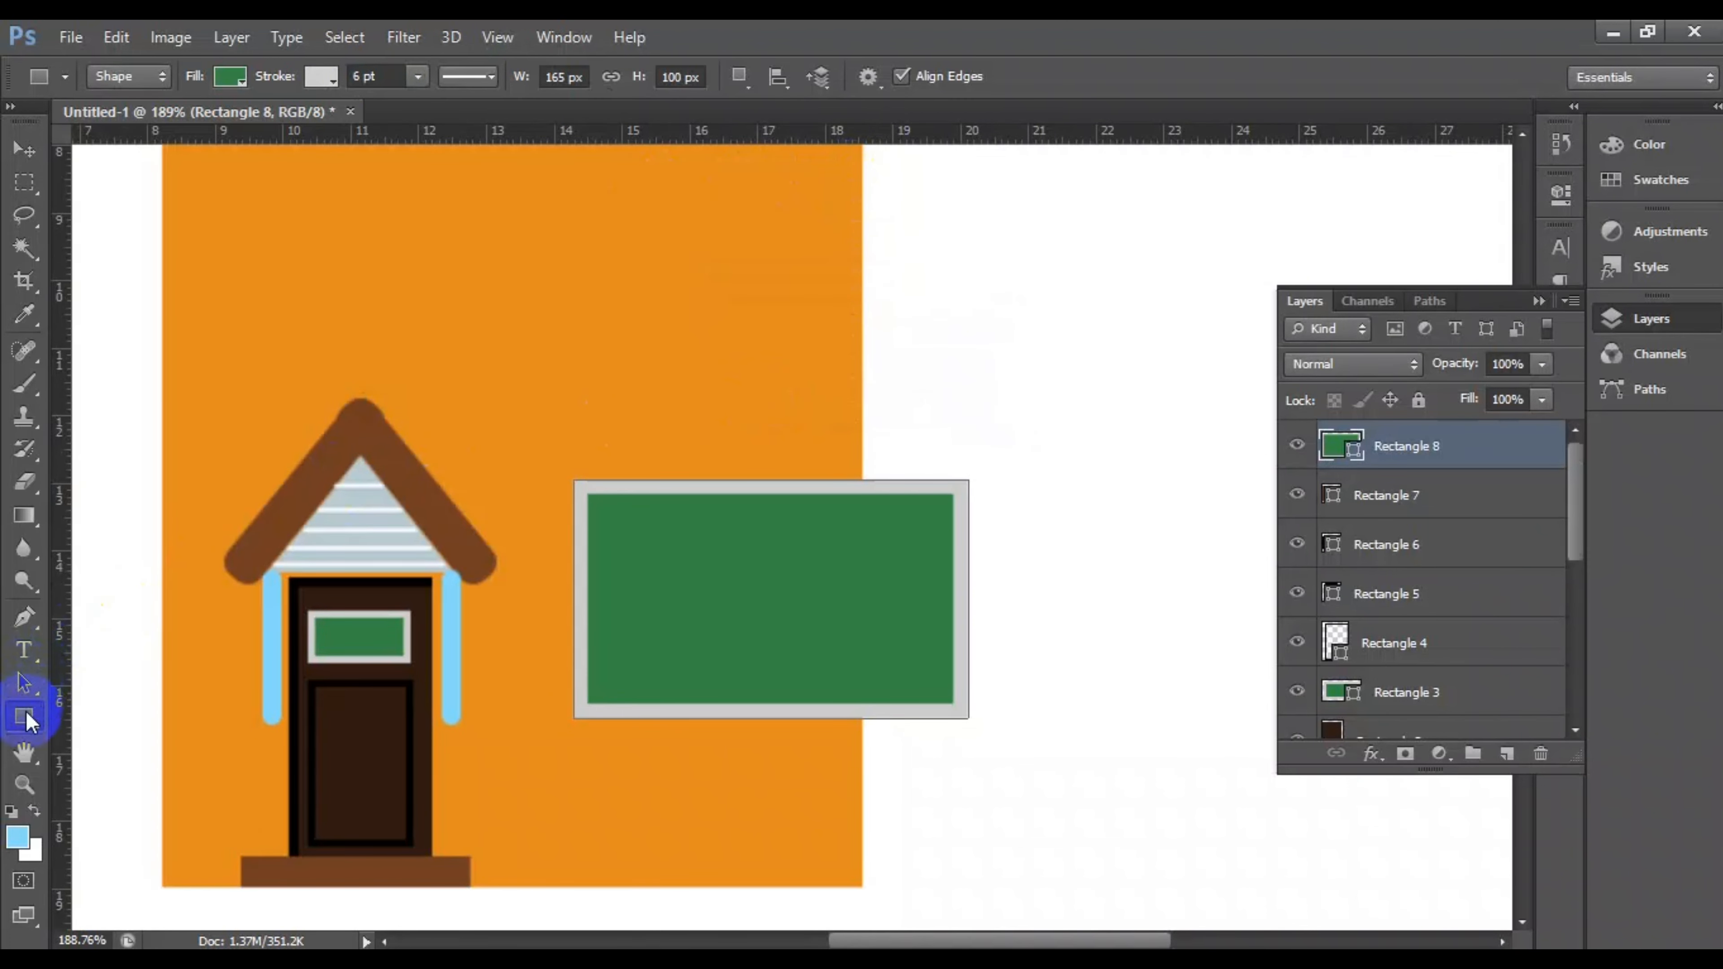
Step: Draw a narrow light-grey mullion down the left part of the window and place a copy in its right part
left_click_drag(645, 490, 659, 710)
key("v")
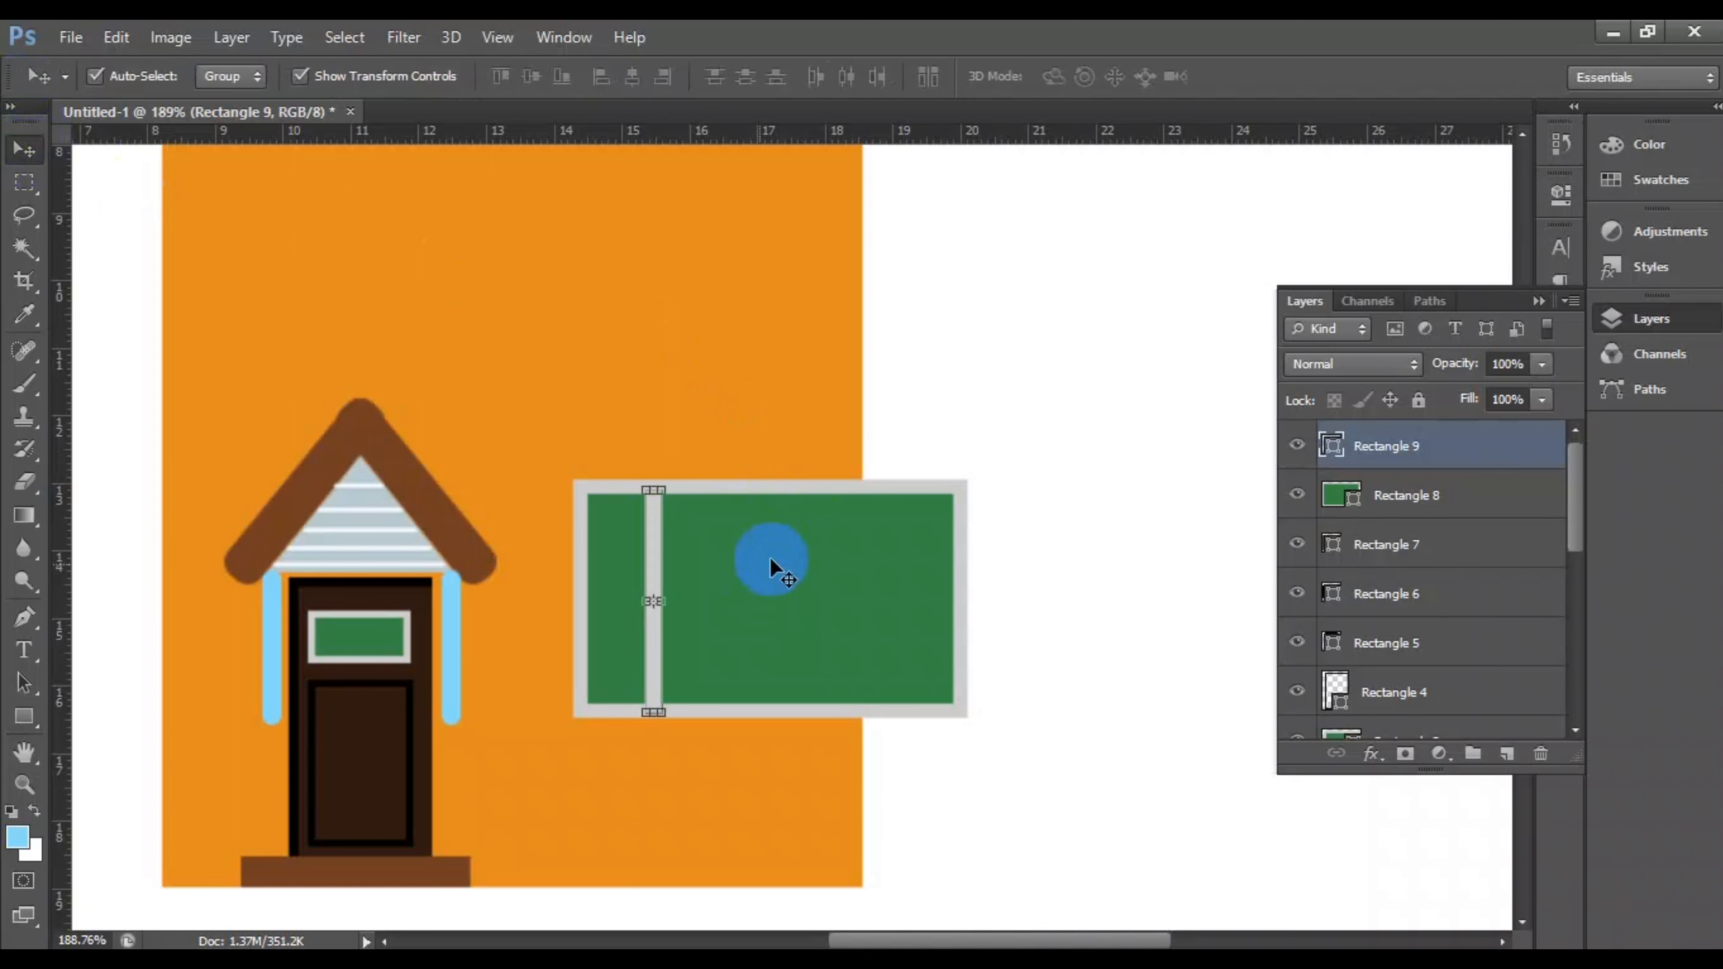
left_click_drag(650, 558, 869, 551)
left_click(1160, 353)
Step: Nudge the left mullion slightly to the right and deselect it
left_click(655, 572)
key("shift+Right")
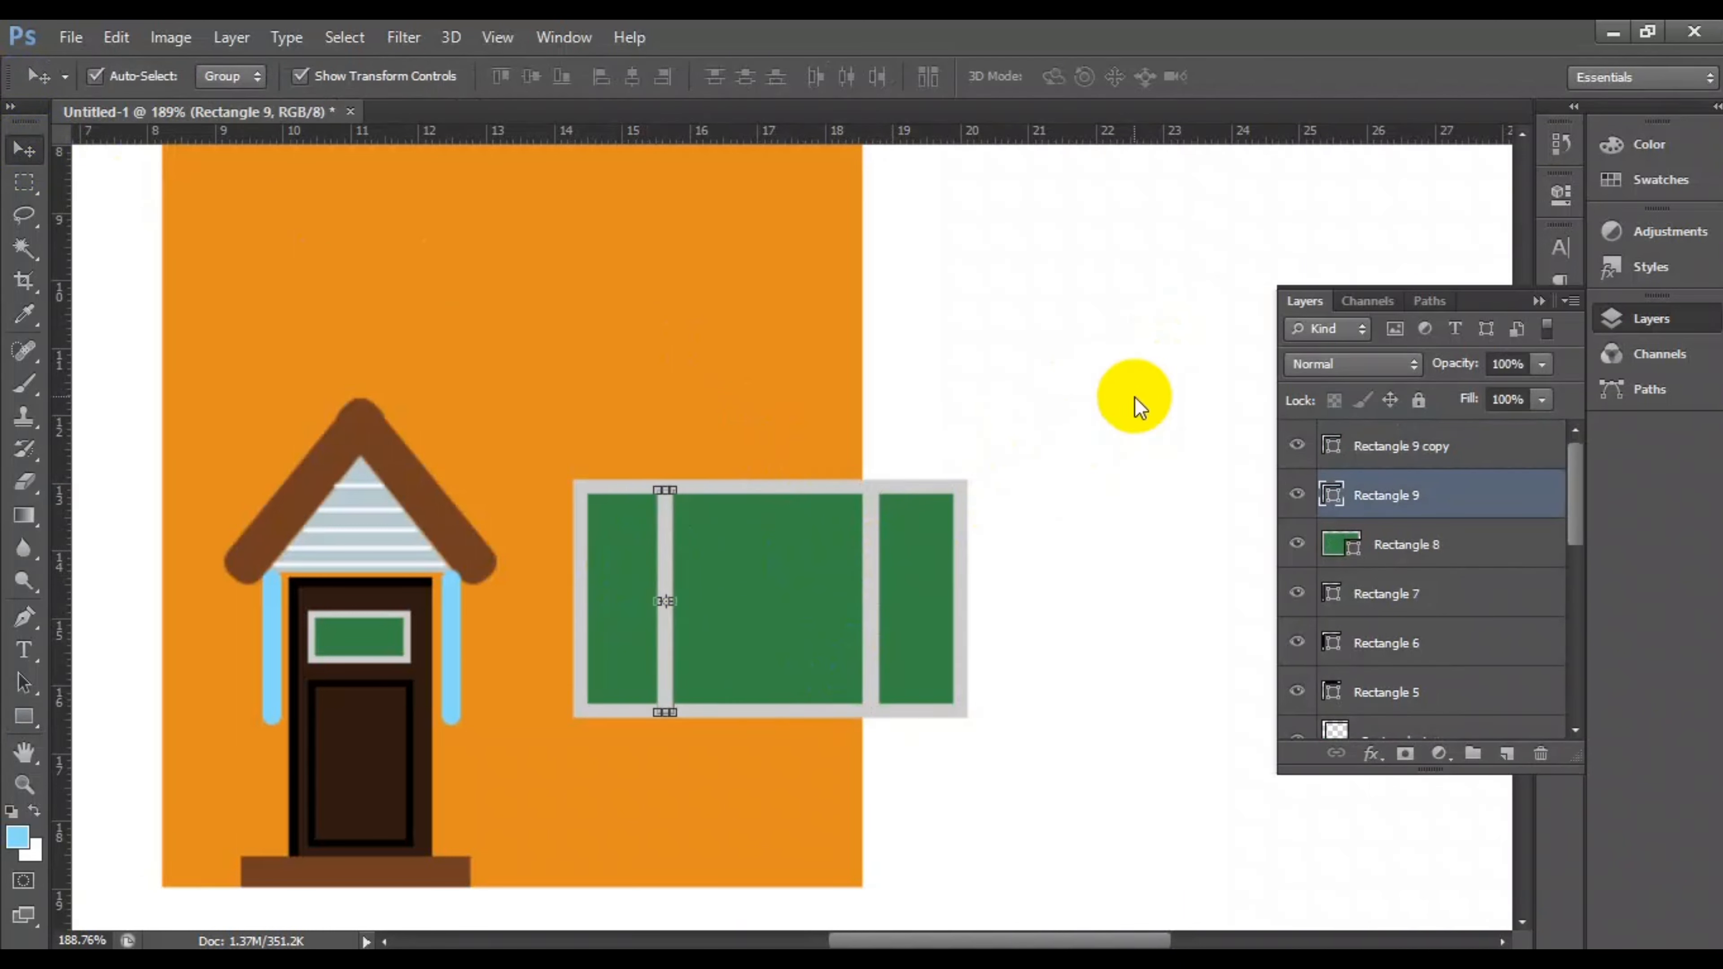
left_click(1148, 403)
Step: Draw a wide lintel bar above the window, fill it with brown 713e22 and seat it on the window's top edge
left_click(24, 716)
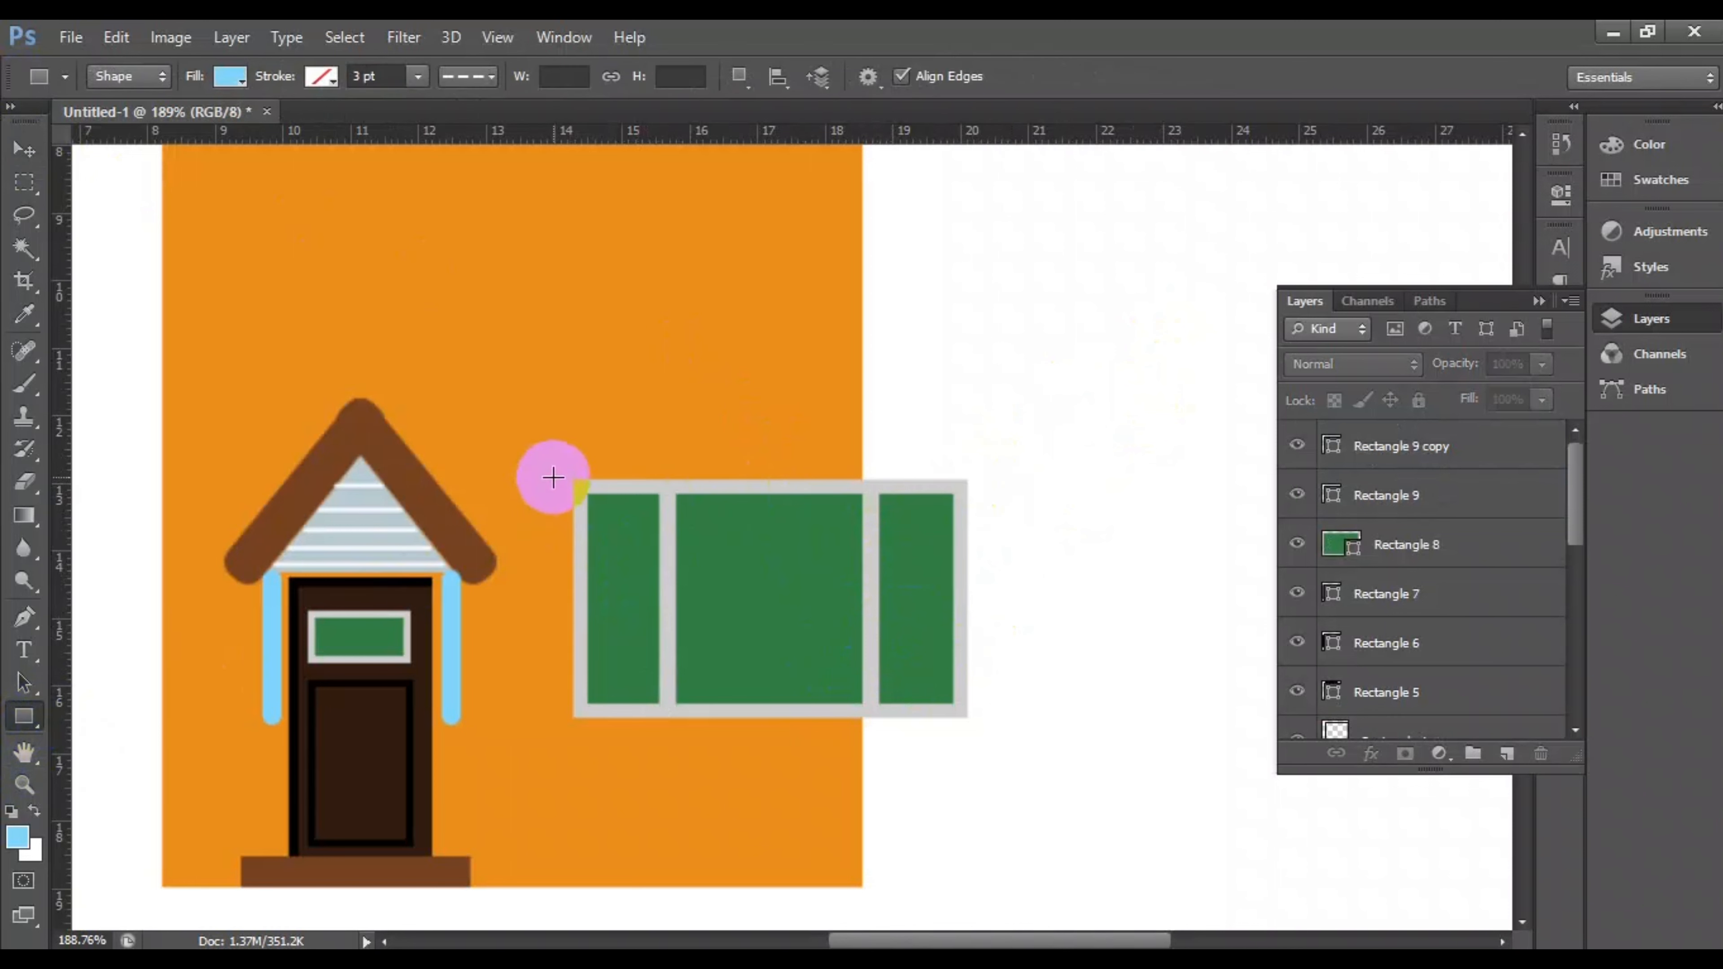
left_click_drag(983, 479, 996, 475)
double_click(1354, 429)
left_click(817, 226)
double_click(1331, 445)
left_click(385, 424)
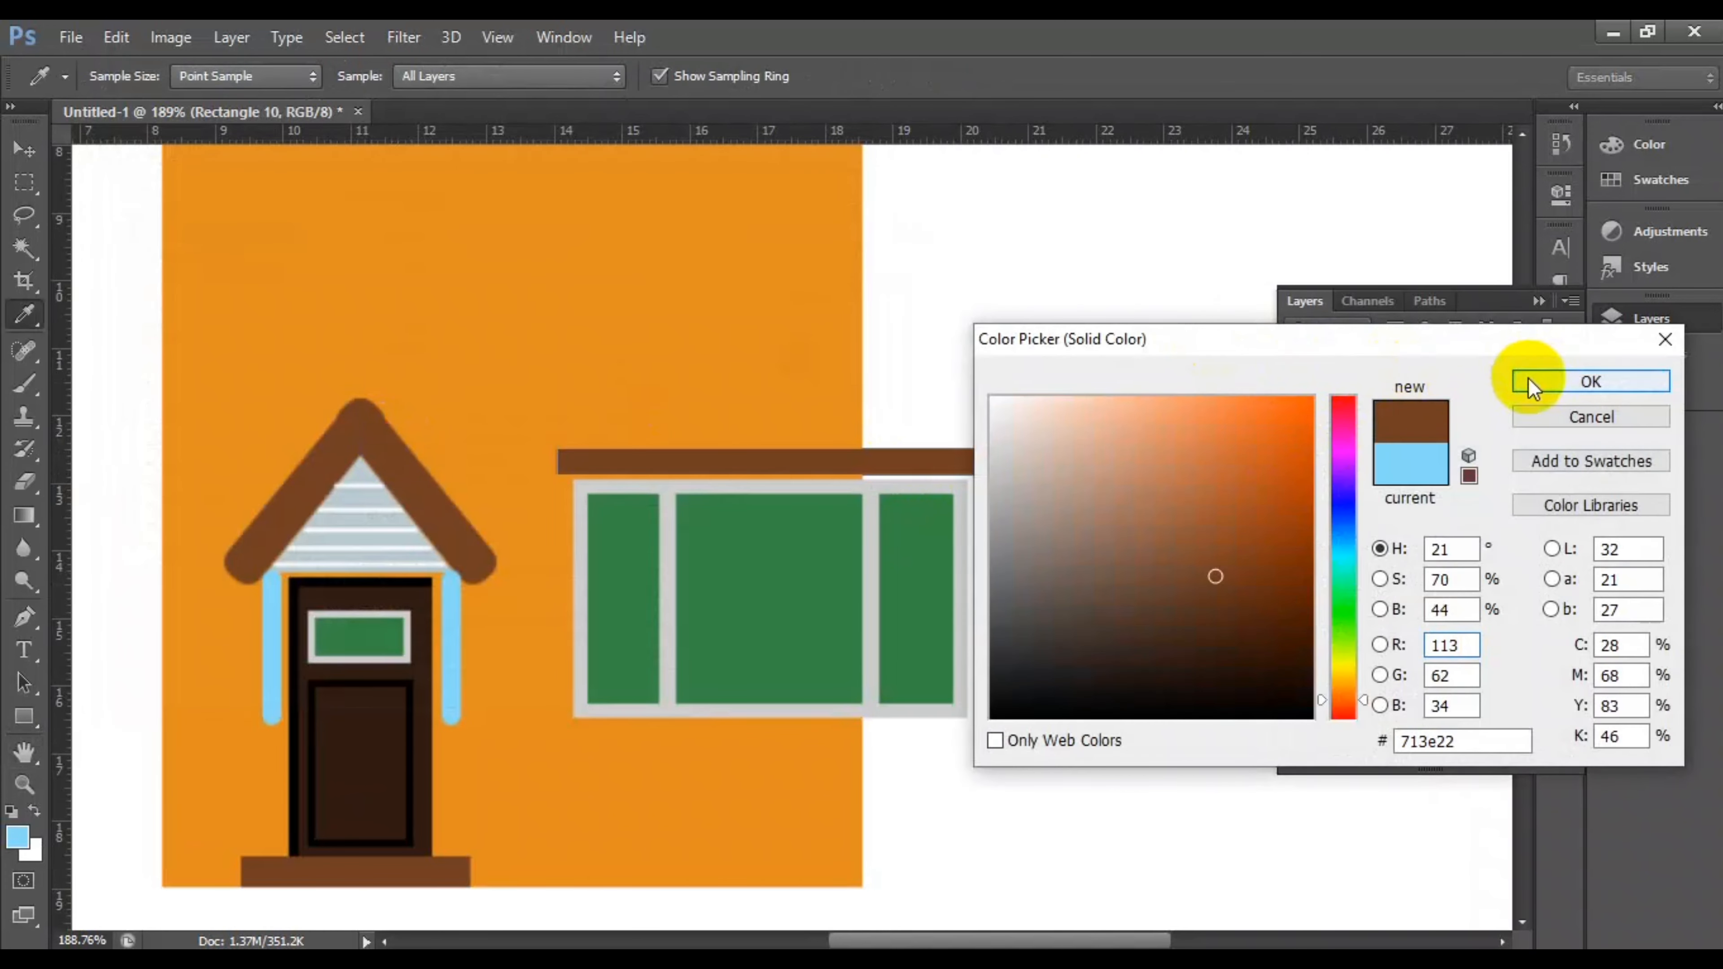
left_click(1531, 381)
left_click(24, 150)
left_click(1126, 347)
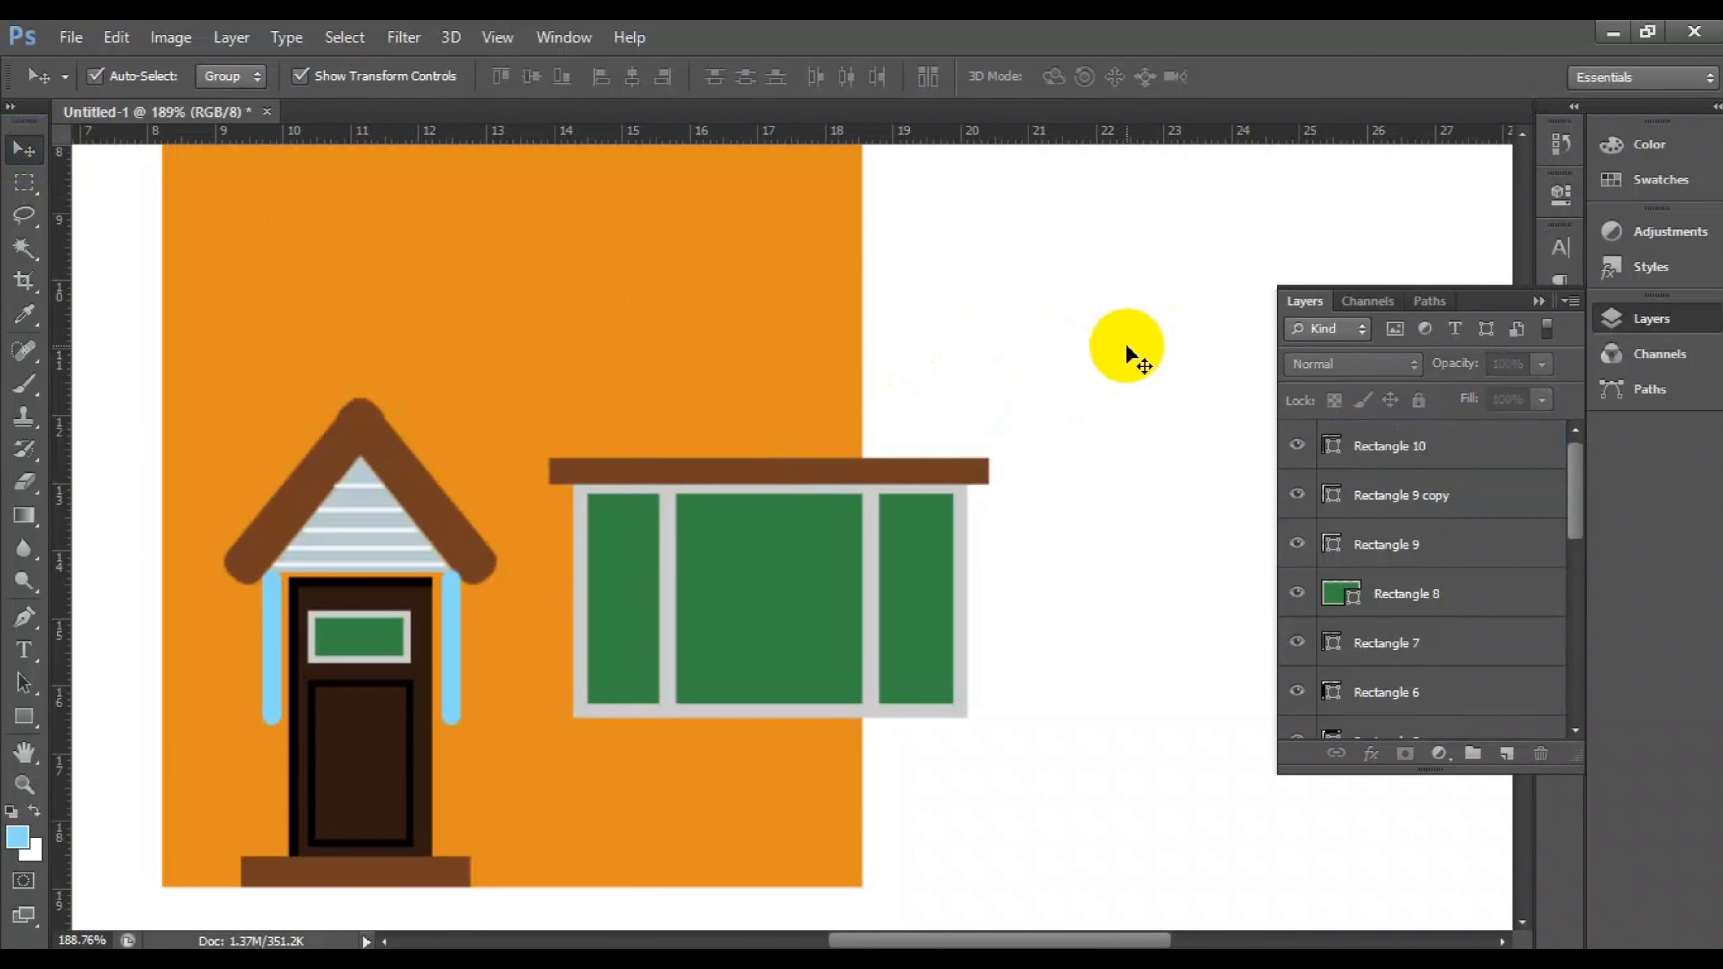
Step: Draw a thin light-blue rounded gutter bar along the top of the brown lintel, overhanging it at both ends
left_click(22, 718)
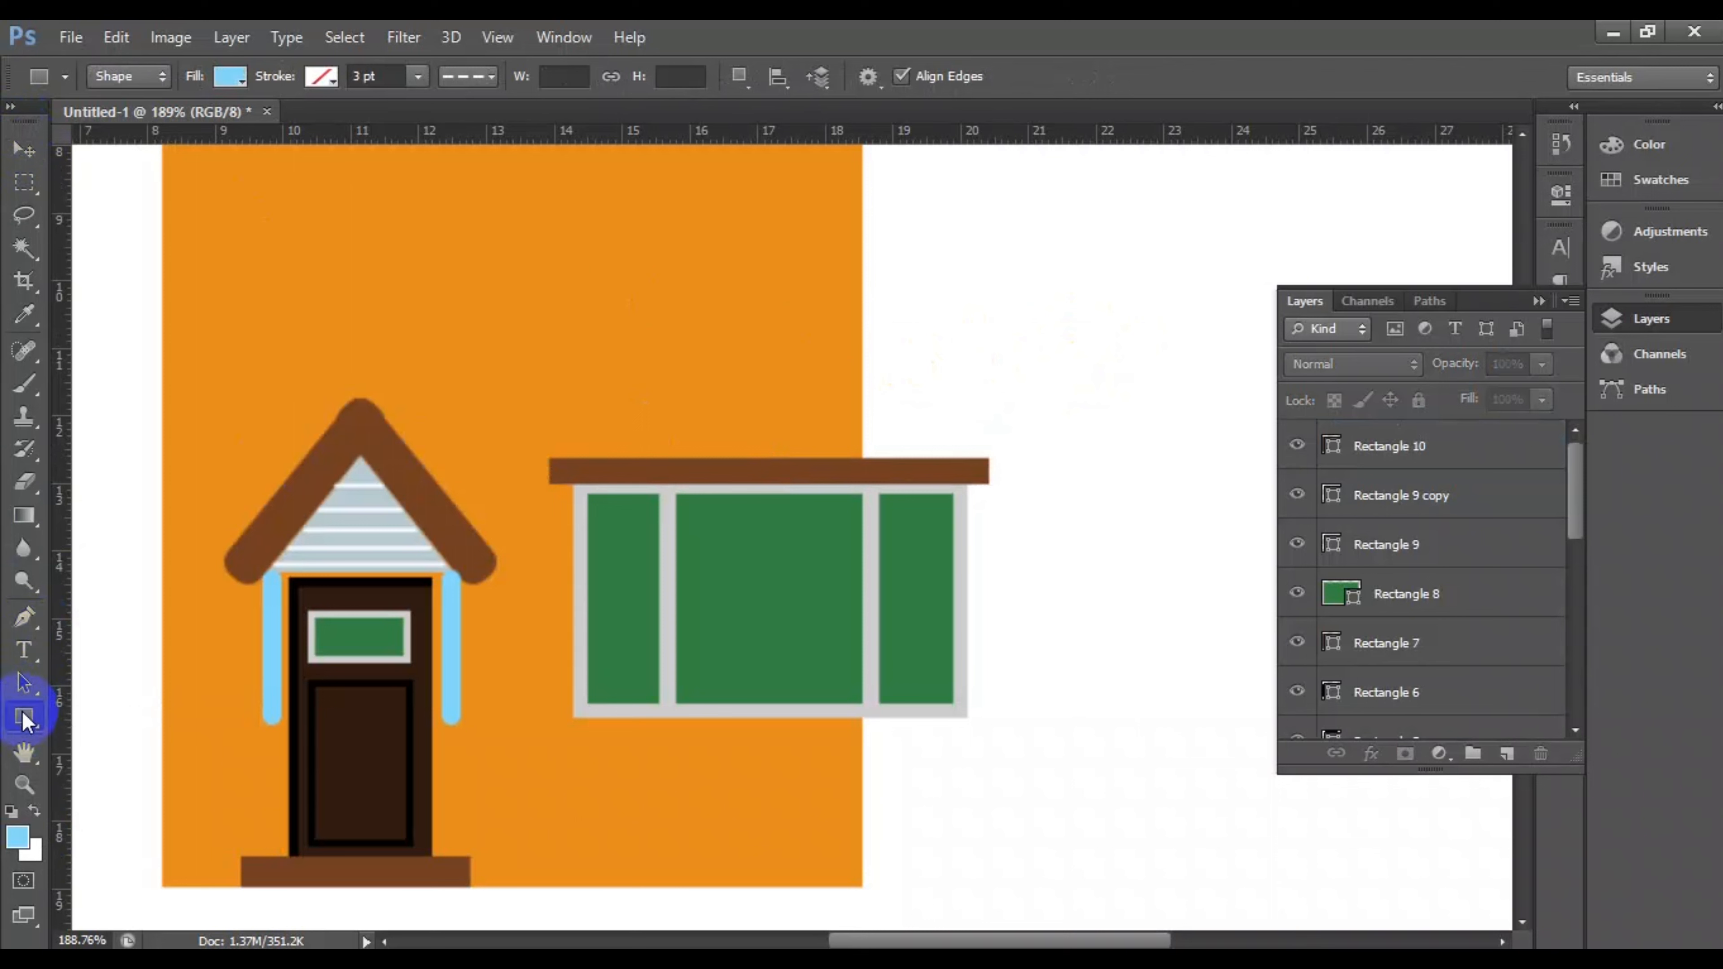
left_click_drag(25, 721, 122, 737)
left_click_drag(516, 441, 1012, 457)
left_click(24, 148)
left_click(1154, 300)
Step: Nudge the light-blue gutter bar to the right to centre it over the lintel
left_click(1006, 448)
key("Right")
left_click(1146, 362)
left_click(1008, 447)
left_click(1087, 339)
Step: Draw a wide rectangle above the gutter bar and fill it with the roof's brown
left_click_drag(24, 716, 142, 712)
mouse_move(536, 265)
left_mouse_down()
mouse_move(963, 392)
mouse_move(995, 422)
left_mouse_up()
double_click(1331, 448)
left_click(358, 424)
left_click(1539, 381)
Step: Distort the brown rectangle into a lower trapezoid roof with slanted sides resting on the gutter bar
key("v")
key("ctrl+t")
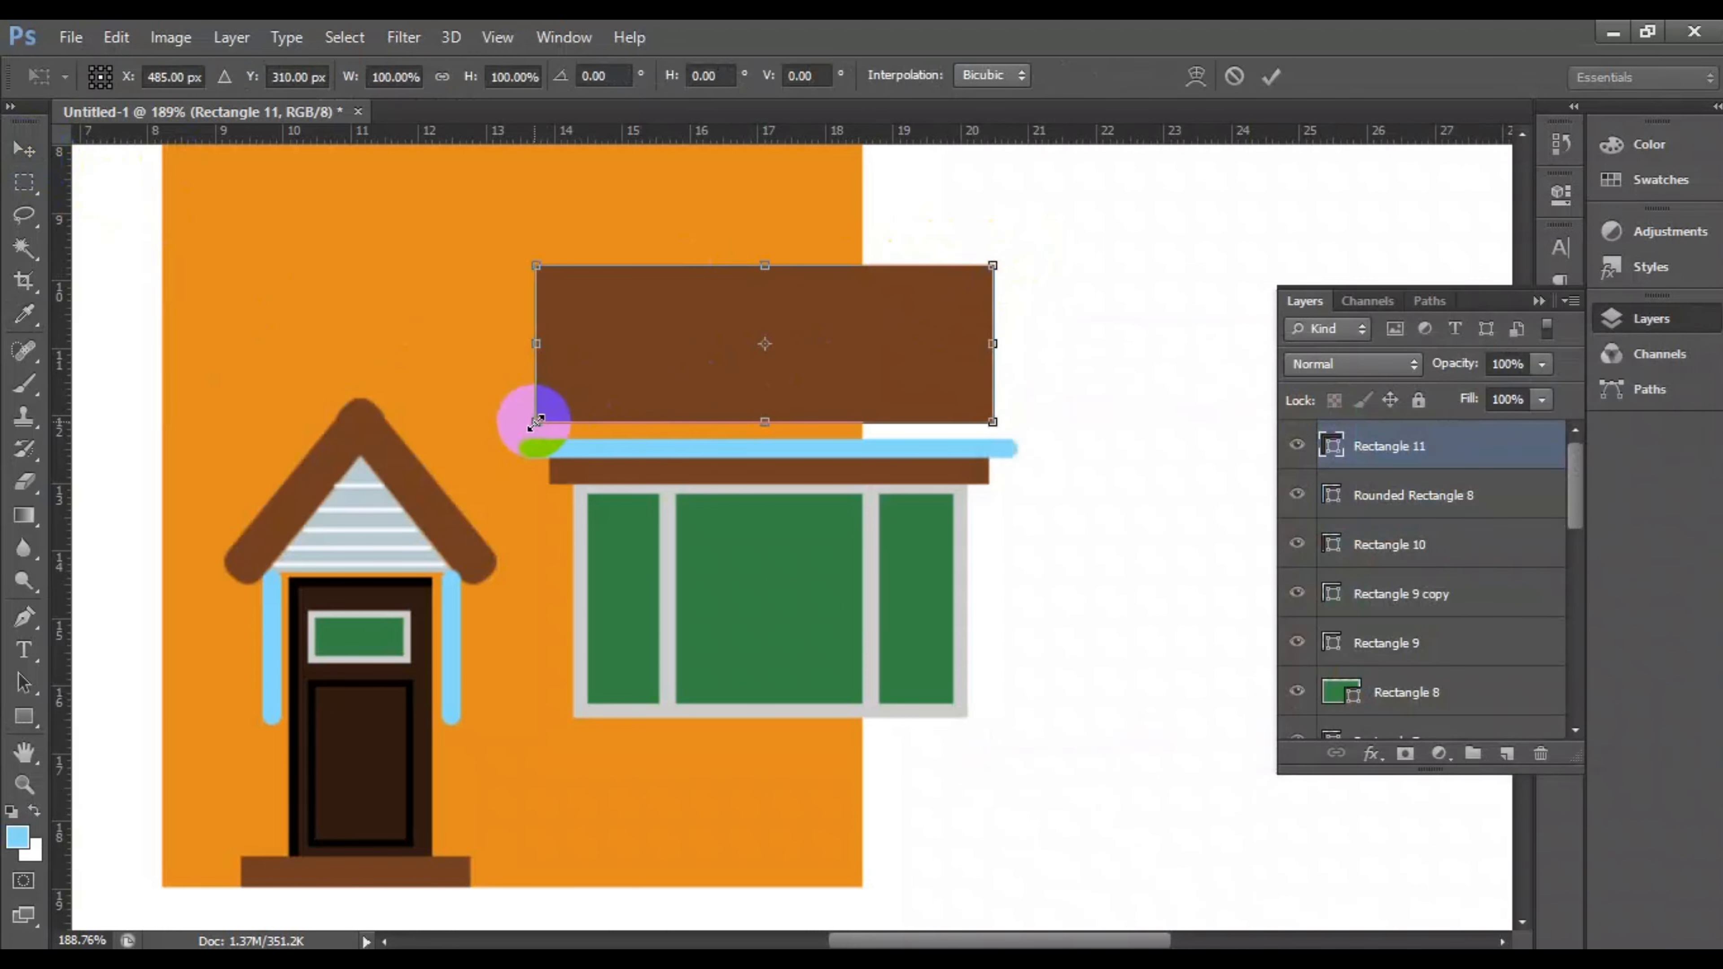
left_click_drag(556, 442, 556, 440)
left_click_drag(993, 422, 993, 438)
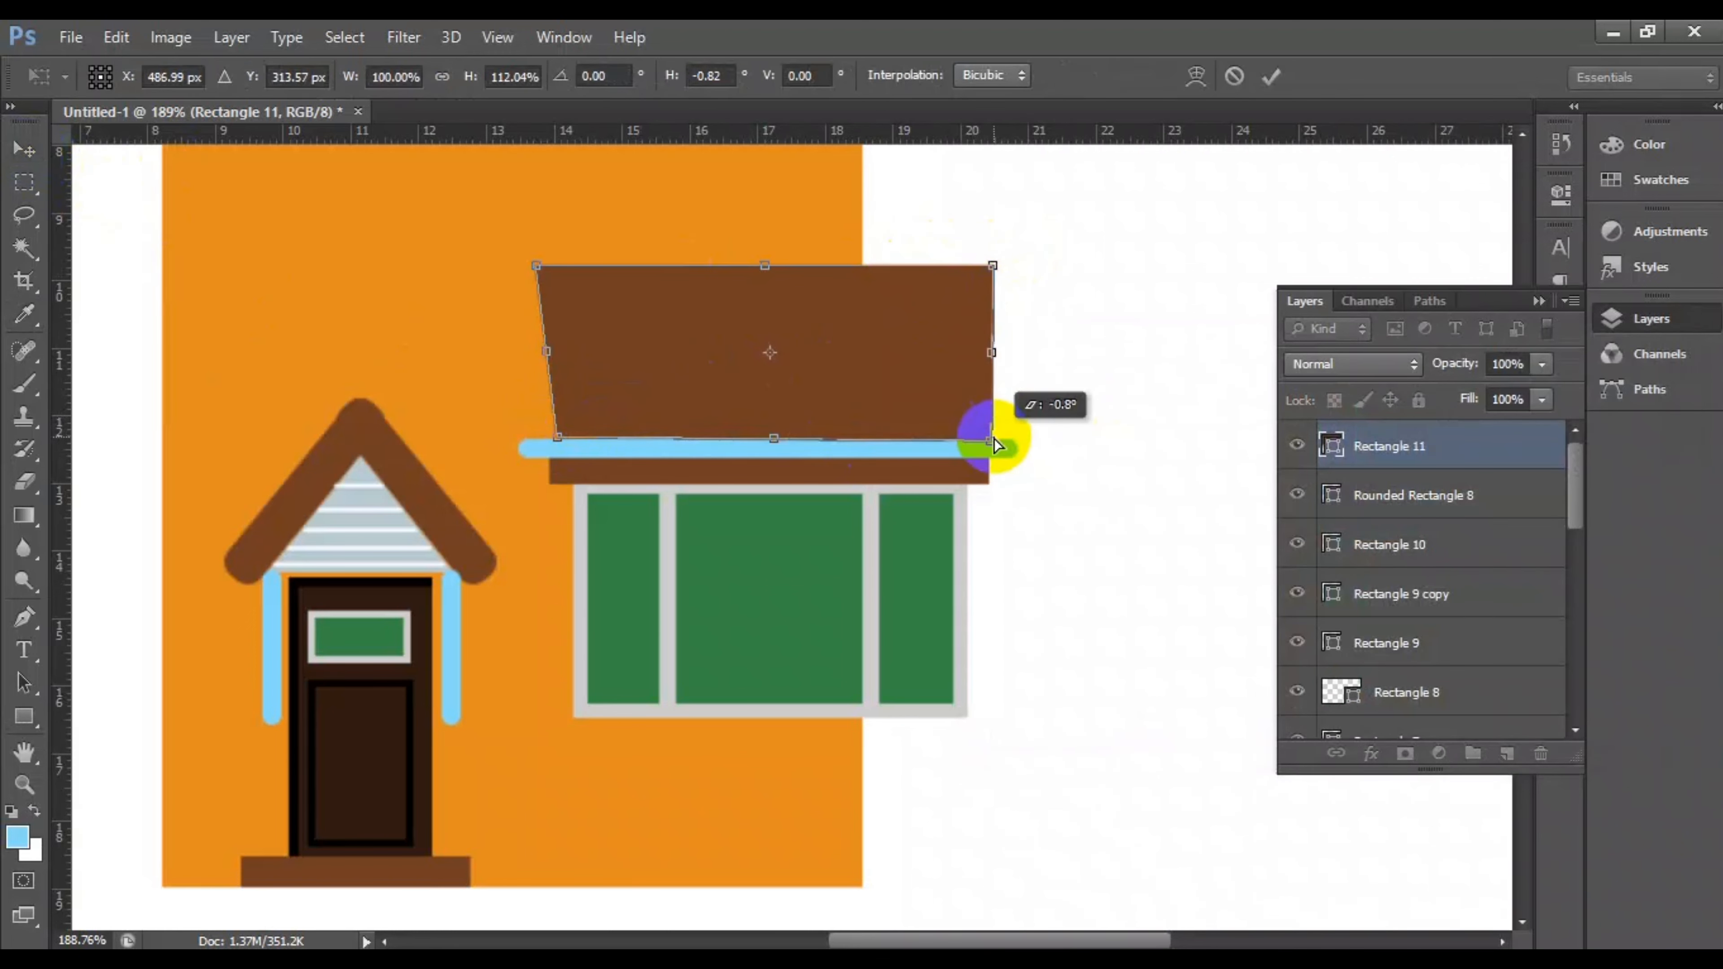
left_click_drag(536, 265, 643, 324)
left_click_drag(991, 266, 910, 331)
left_click_drag(646, 327, 652, 330)
key("Return")
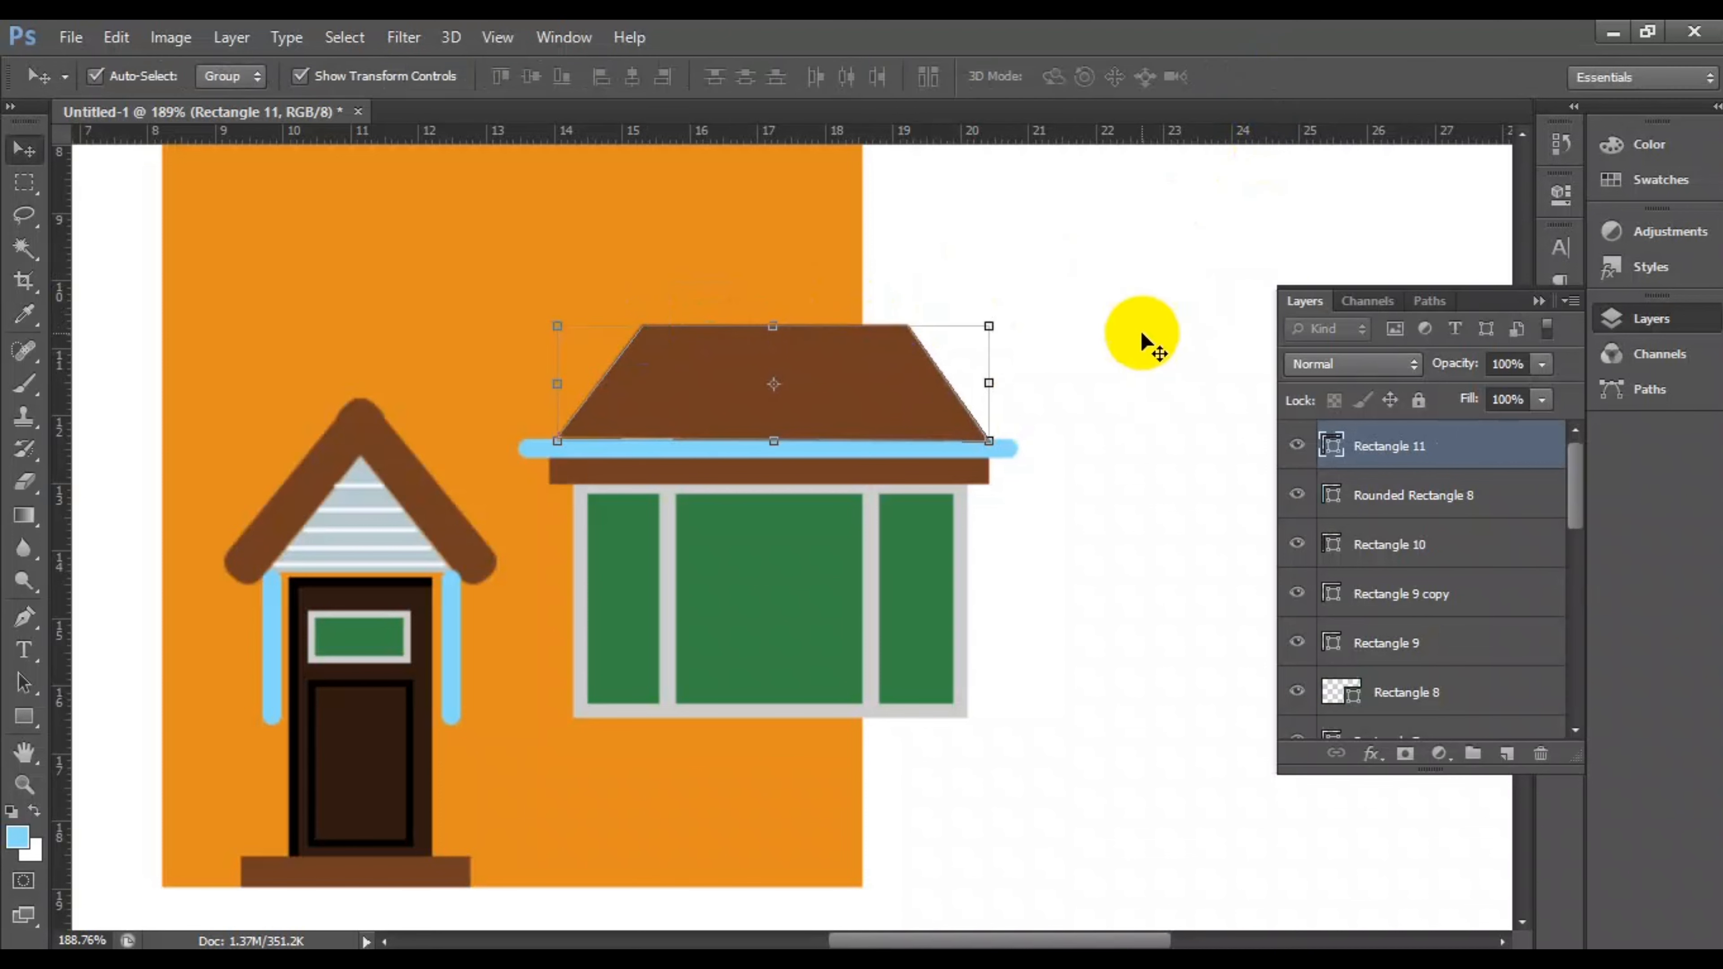
left_click_drag(1031, 308, 997, 309)
key("Return")
Step: Move the light-blue gutter bar's layer above the trapezoid roof layer and deselect
left_click(1403, 499)
left_click_drag(1403, 499, 1408, 438)
left_click(1157, 411)
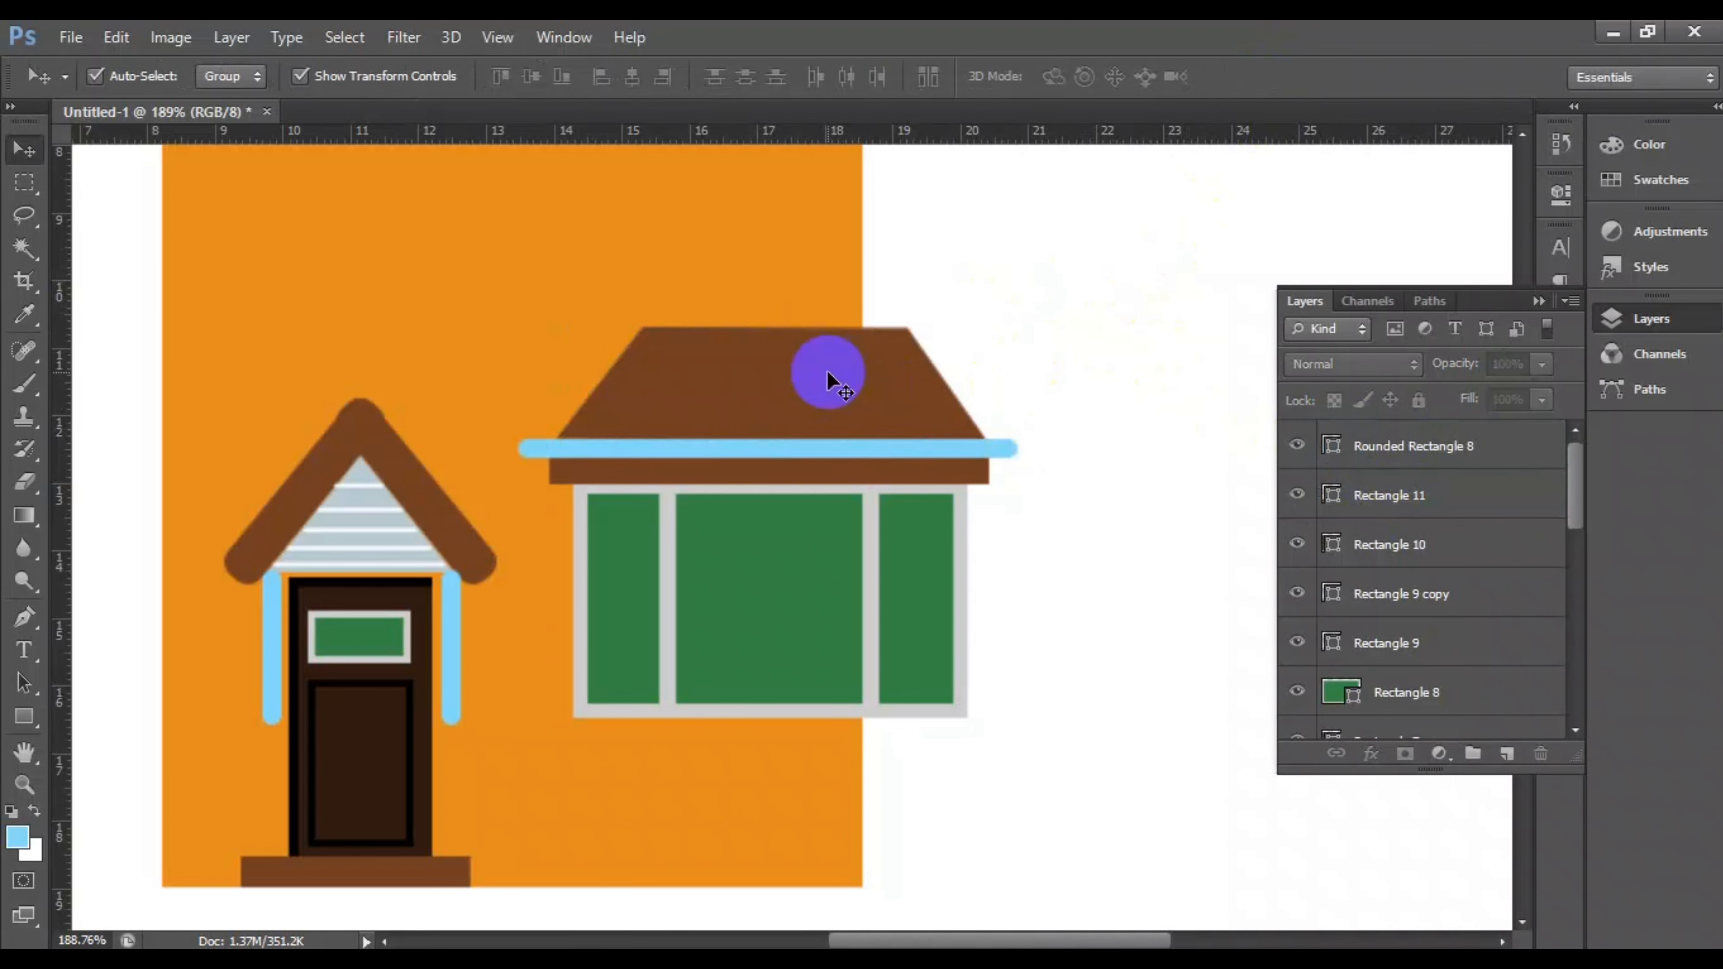
left_click(826, 370)
left_click(1204, 282)
Step: Scale the whole window and its roof to about 78.47% width and 73.88% height, and convert the shapes into one smart object
left_click_drag(553, 293, 998, 700)
left_click_drag(520, 329, 696, 428)
left_click_drag(895, 529, 781, 477)
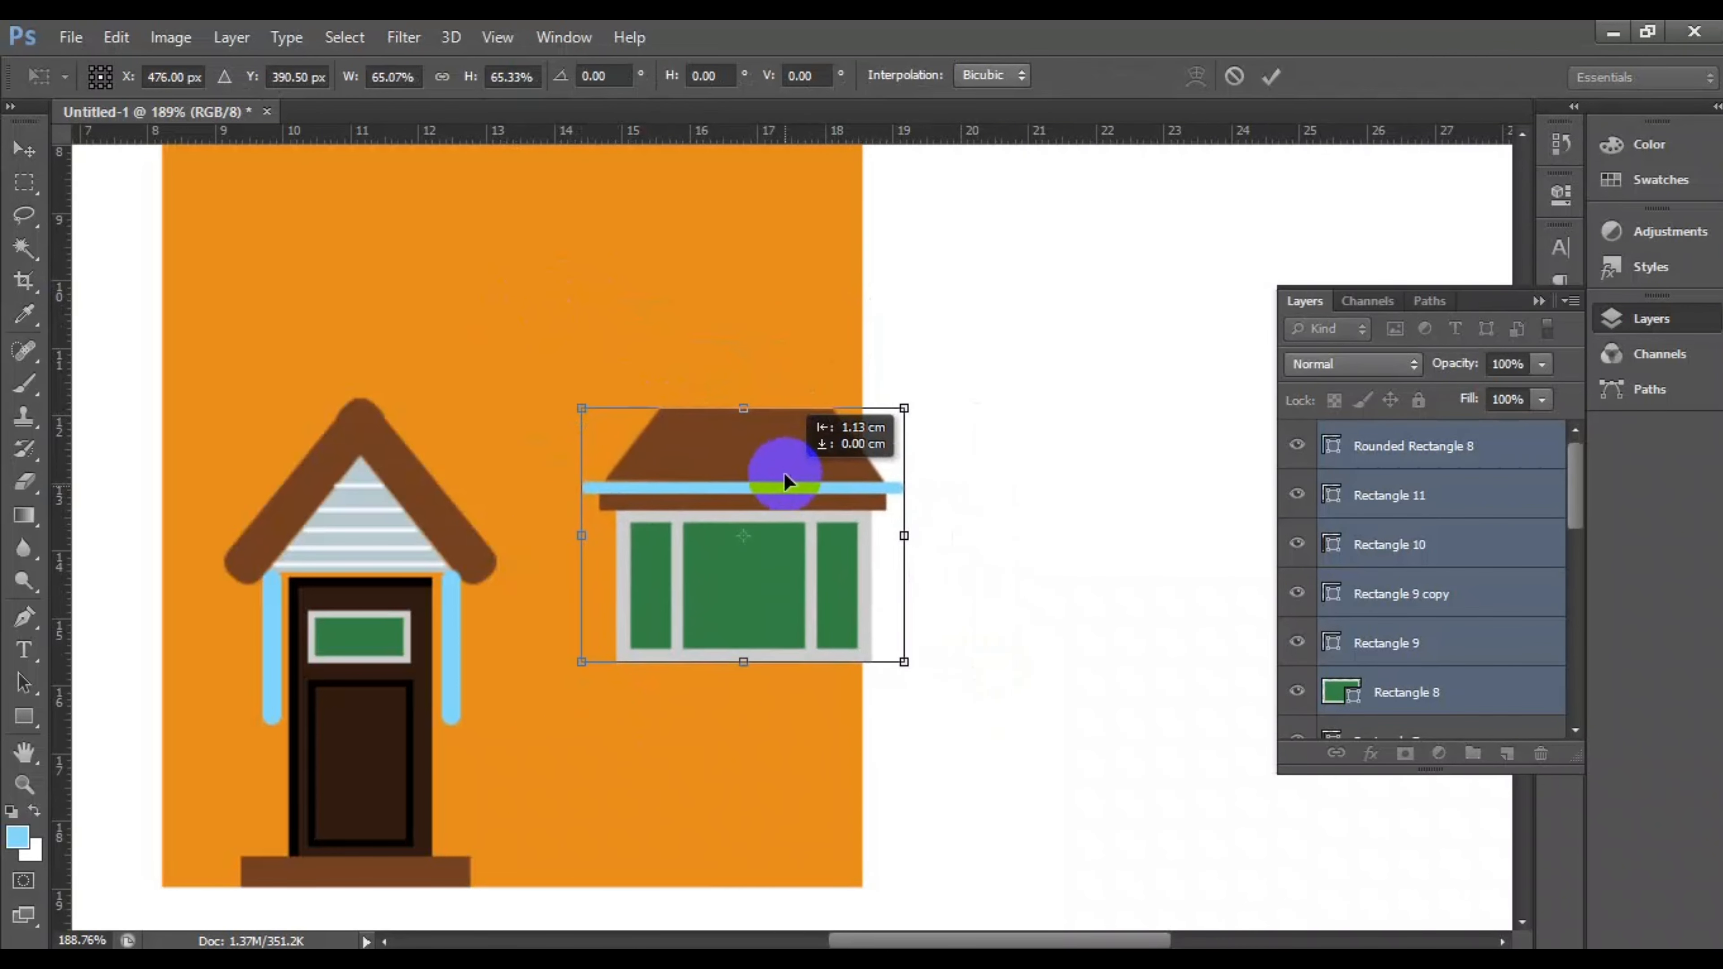
left_click_drag(912, 662, 979, 698)
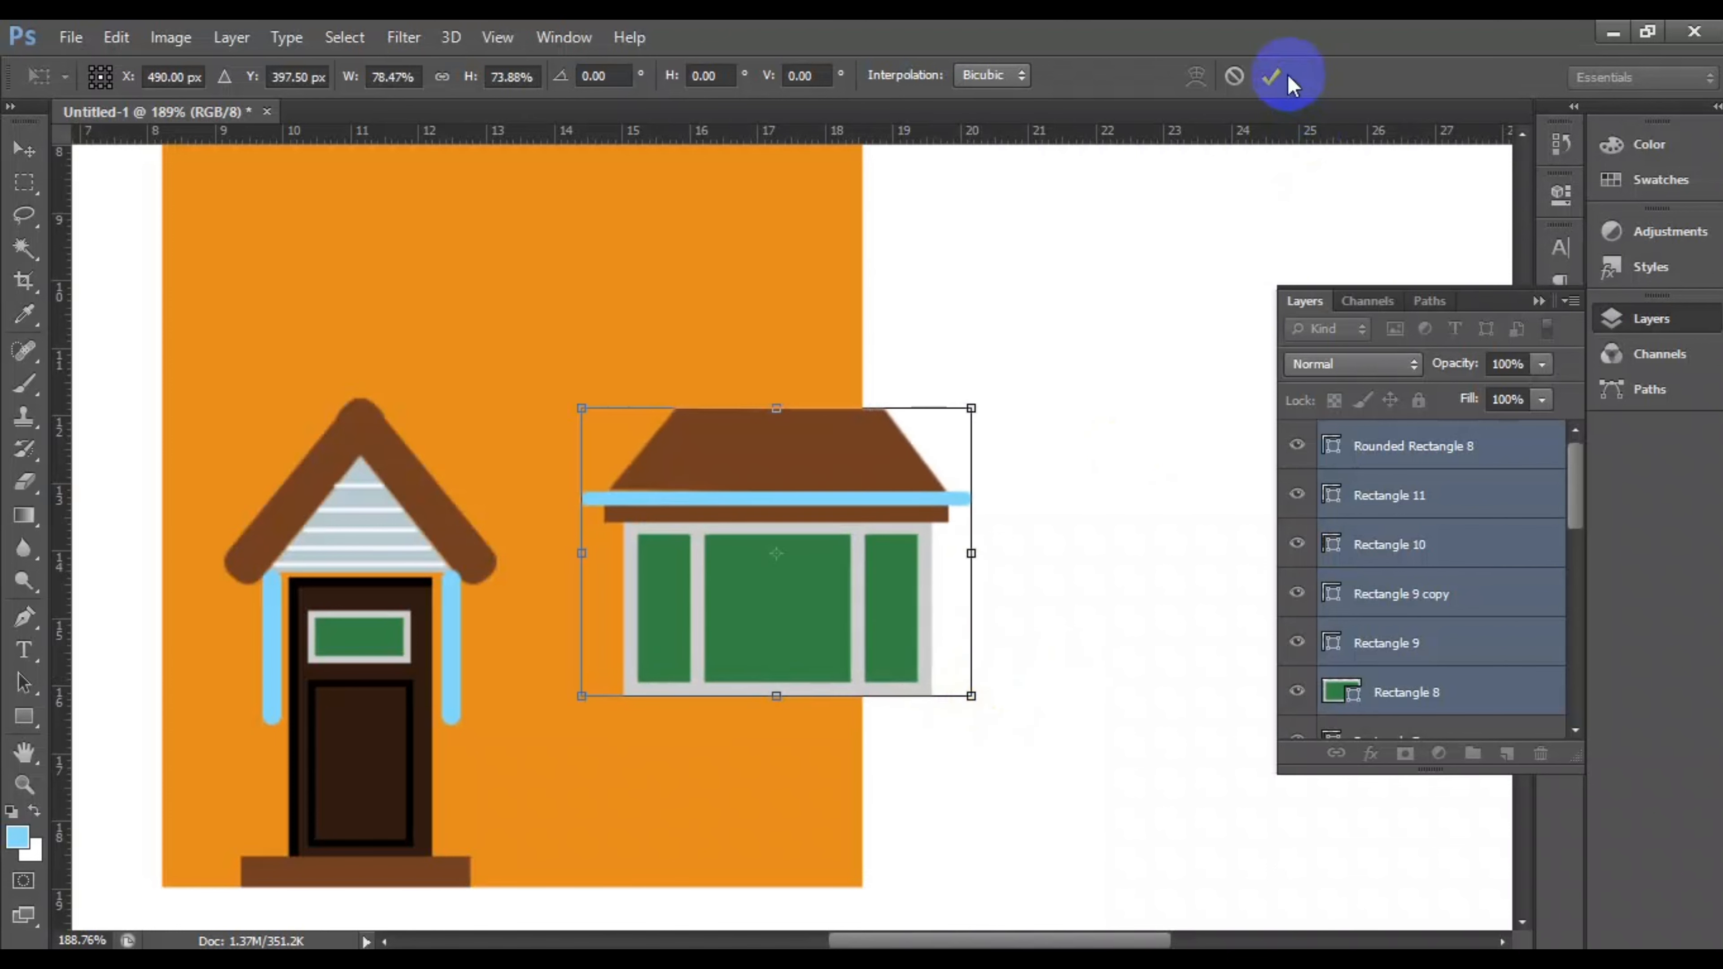
left_click(1280, 76)
right_click(1492, 442)
left_click(1079, 293)
Step: Unlock the orange wall layer, extend its right edge well past the window, and lock it again
scroll(1466, 561, "down", 5)
left_click(1464, 670)
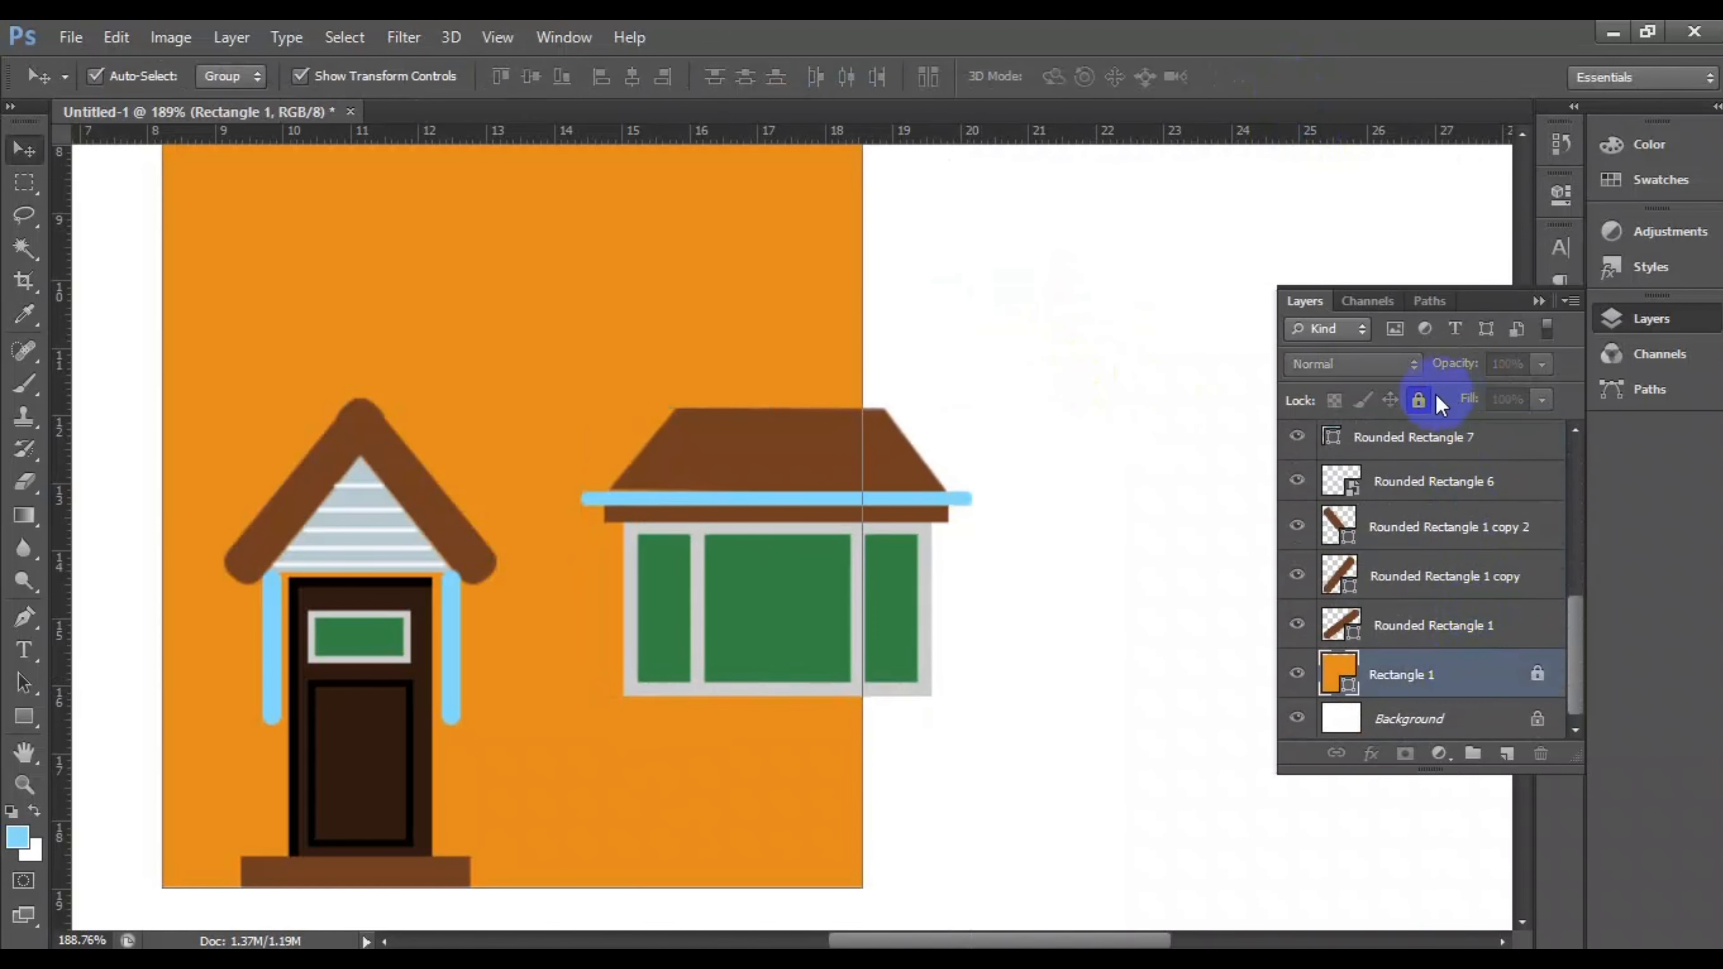
left_click_drag(864, 486, 1256, 482)
left_click(1431, 399)
left_click(1419, 403)
left_click(1143, 389)
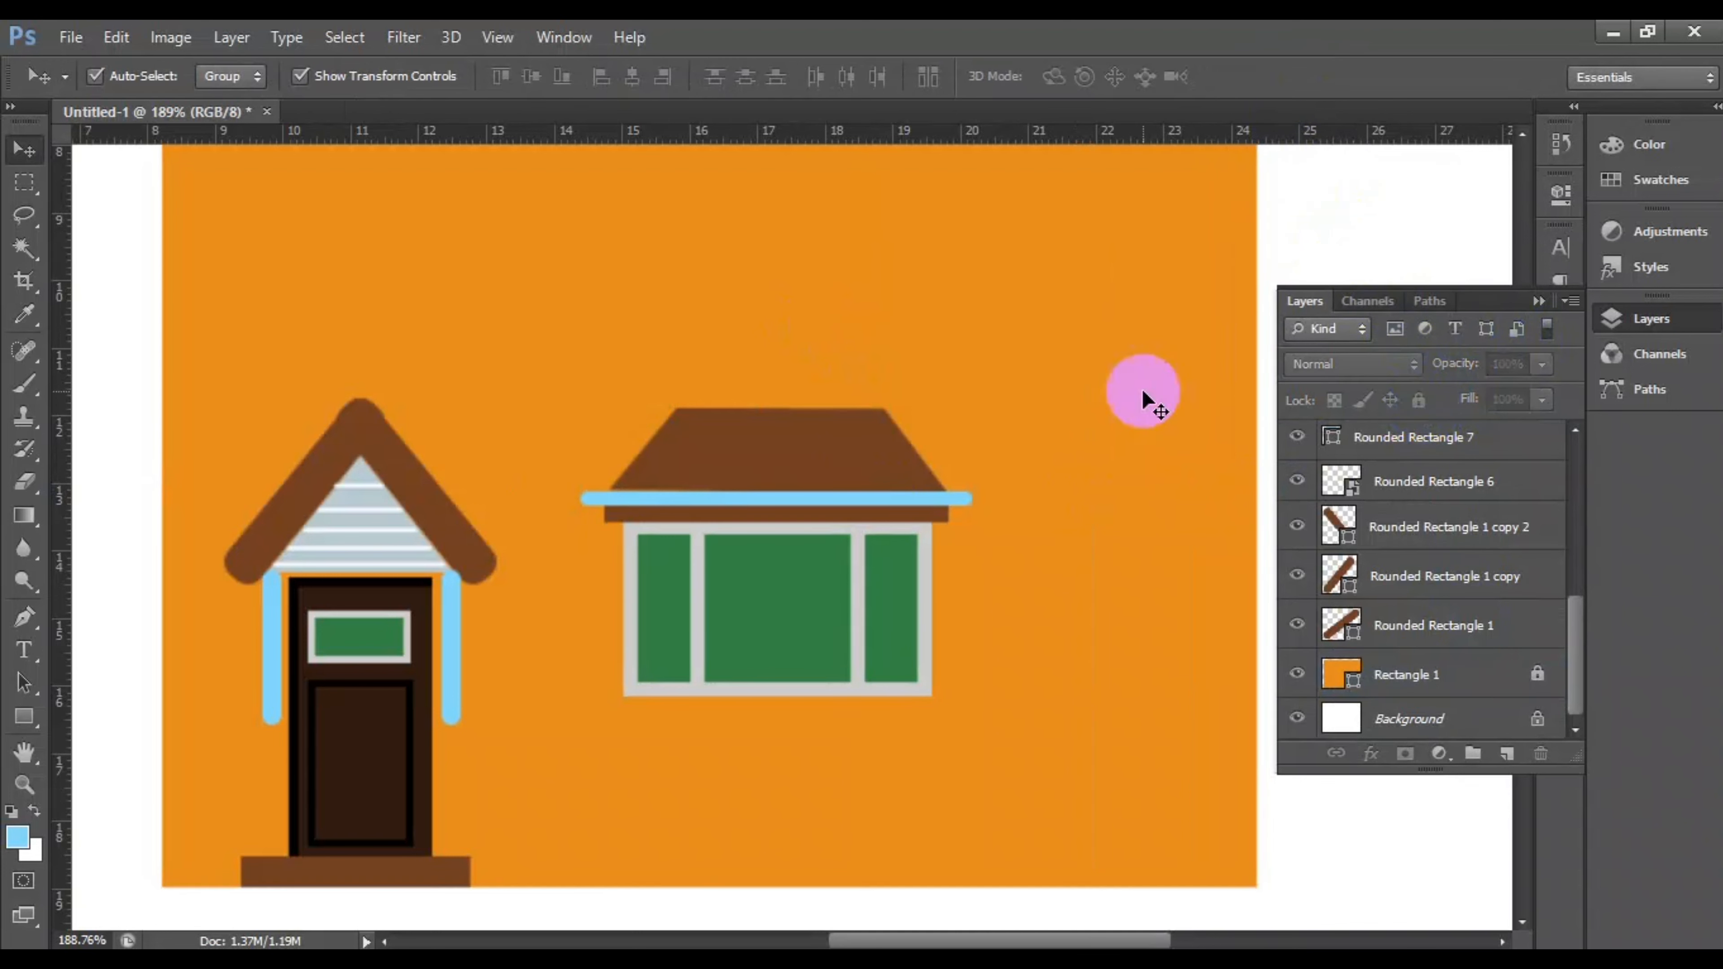
Step: Draw a thin window sill about 143 × 4 px directly beneath the window
scroll(939, 543, "up", 1)
left_click_drag(24, 725, 173, 712)
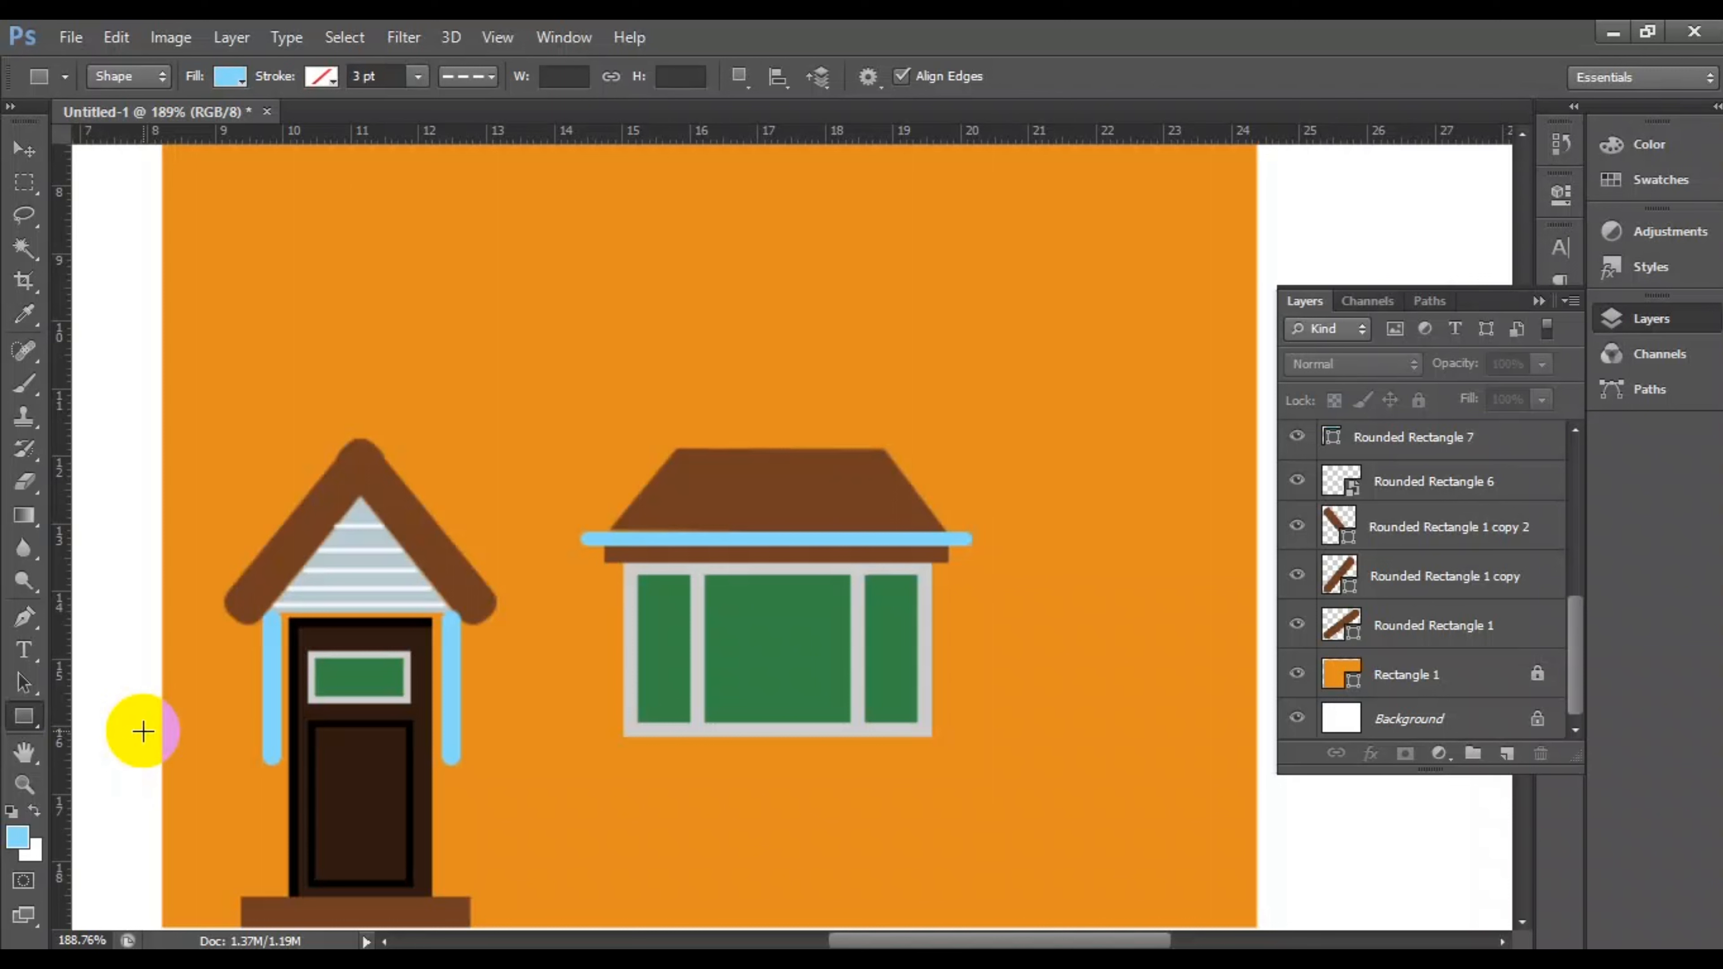
left_click_drag(612, 738, 953, 744)
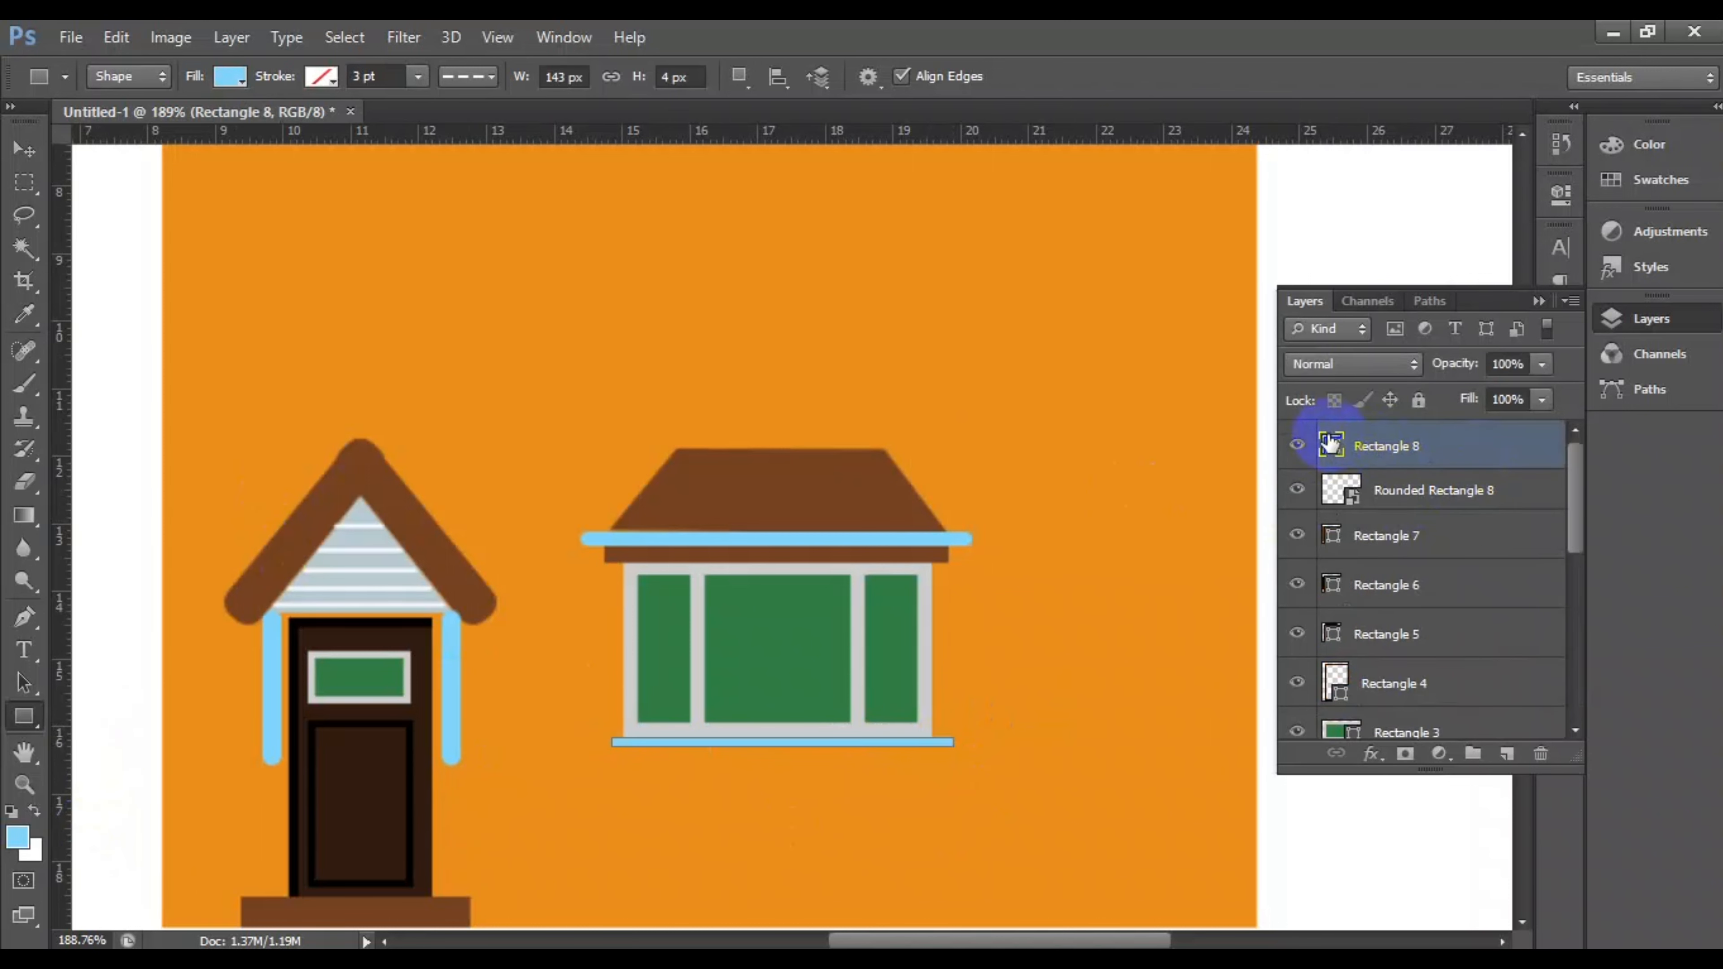
Step: Fill the window sill with a lighter shade of the roof's brown and deselect it
double_click(1323, 440)
left_click(803, 486)
left_click_drag(1200, 510, 1173, 519)
left_click(1591, 381)
left_click(24, 148)
left_click(121, 370)
Step: Draw a thin horizontal band across the full width of the wall above the door and window roofs
scroll(536, 659, "up", 3)
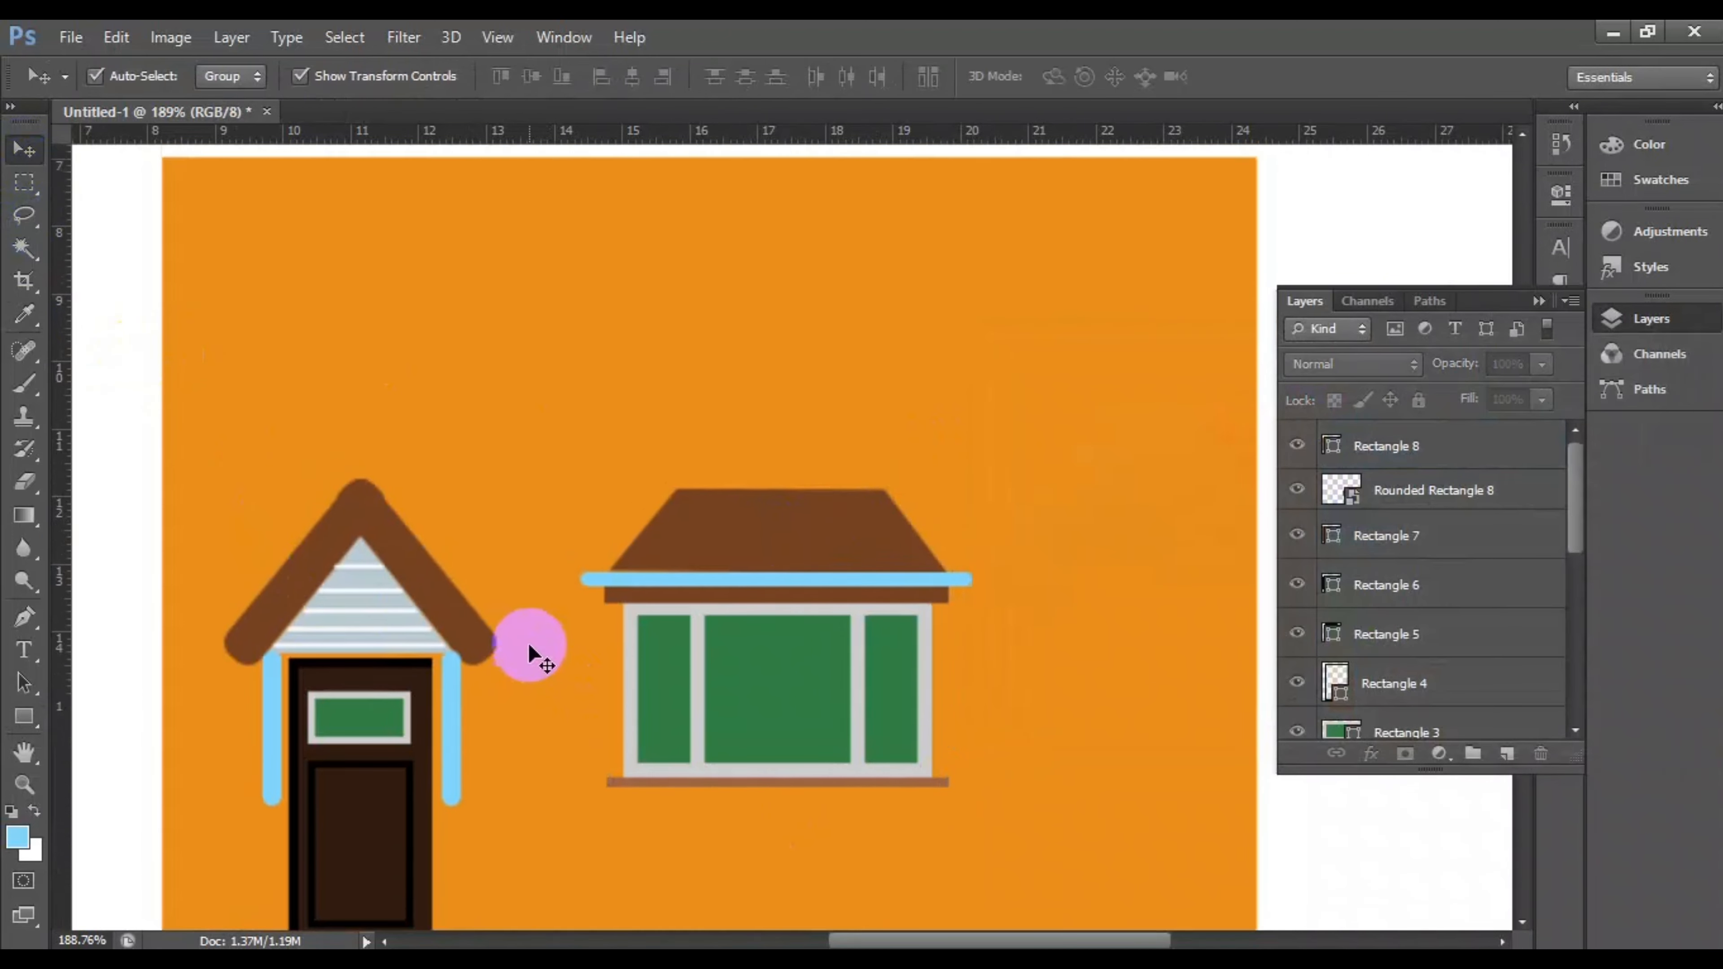
left_click(24, 716)
left_click_drag(162, 476, 1254, 501)
left_click(23, 149)
left_click_drag(162, 489, 162, 487)
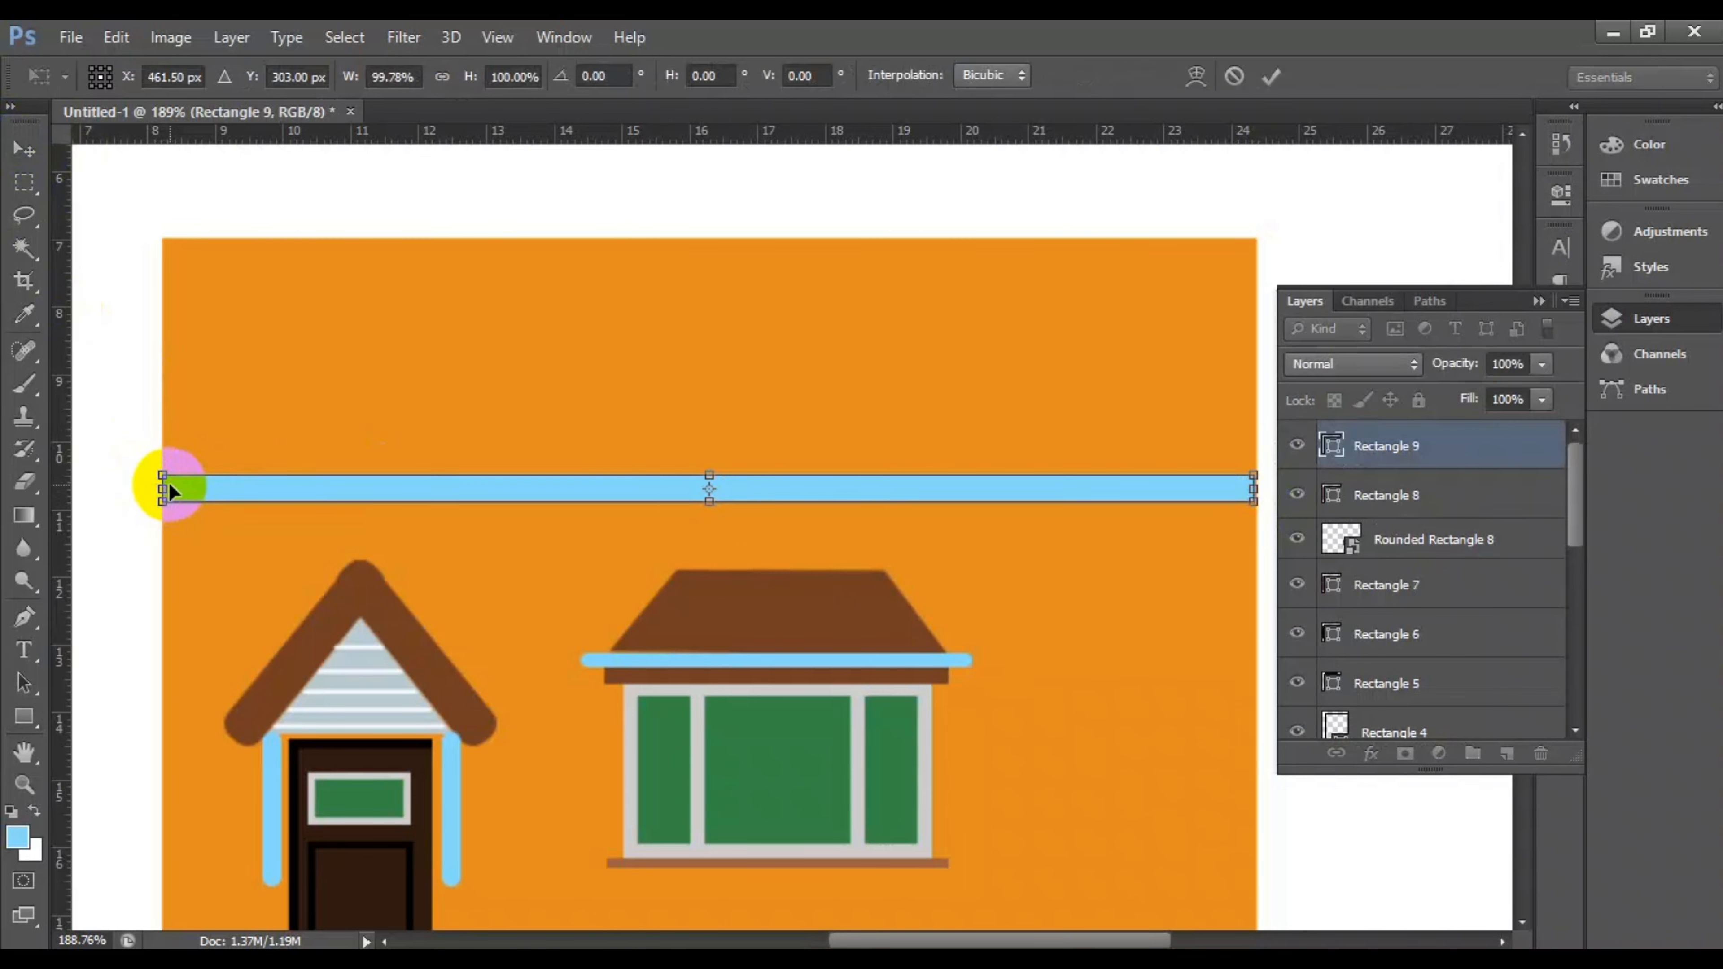
left_click(1235, 76)
Step: Fill the horizontal band with a lighter tint of the wall's orange
double_click(1332, 445)
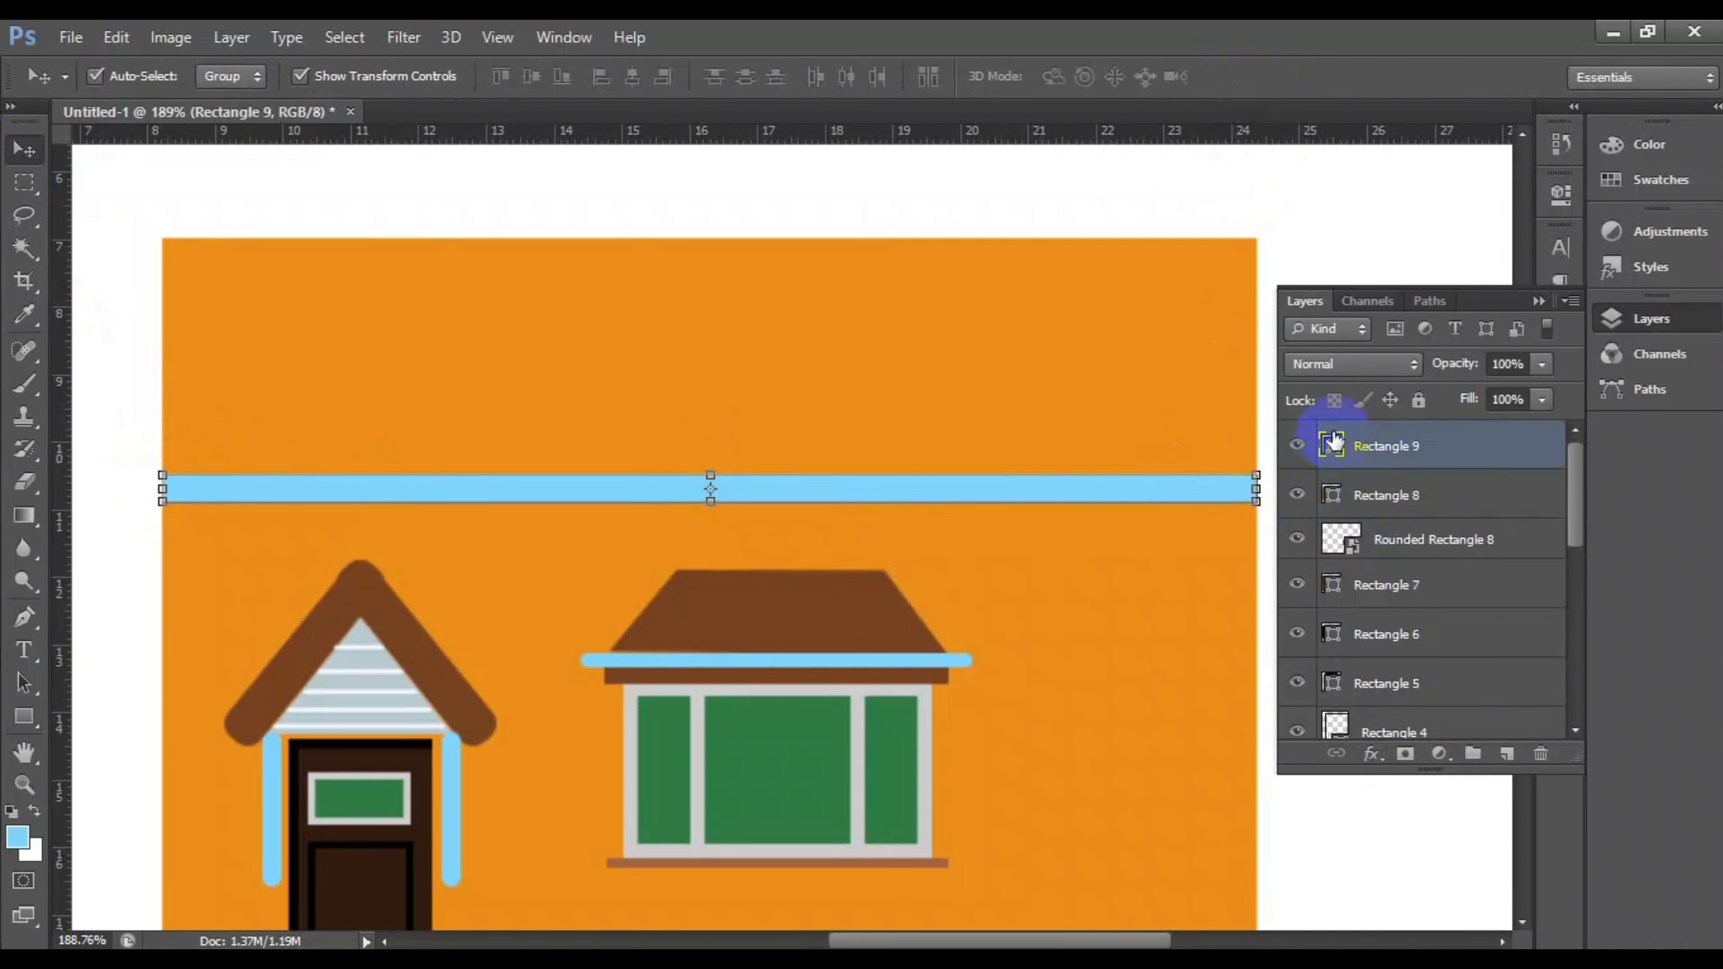
left_click(936, 438)
left_click(1176, 428)
left_click(1545, 383)
Step: Add a drop shadow with 65% opacity and a 134° angle to the horizontal band, and deselect it
right_click(1425, 440)
left_click(1045, 176)
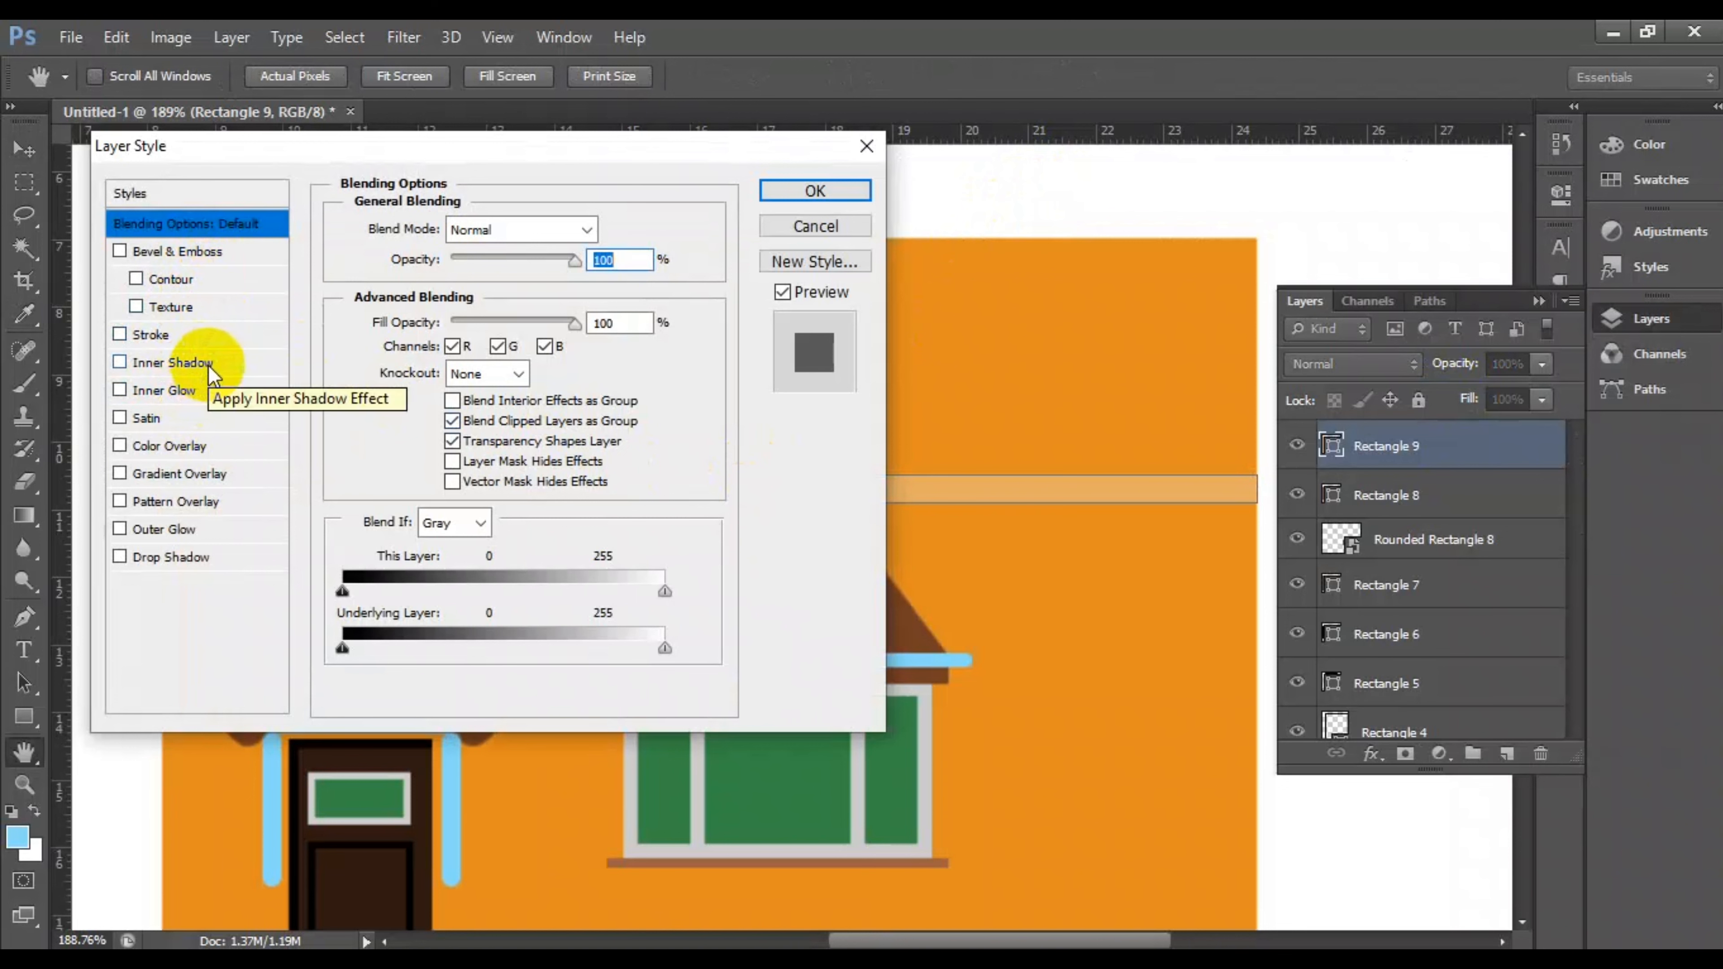
left_click(170, 557)
left_click_drag(403, 143, 212, 200)
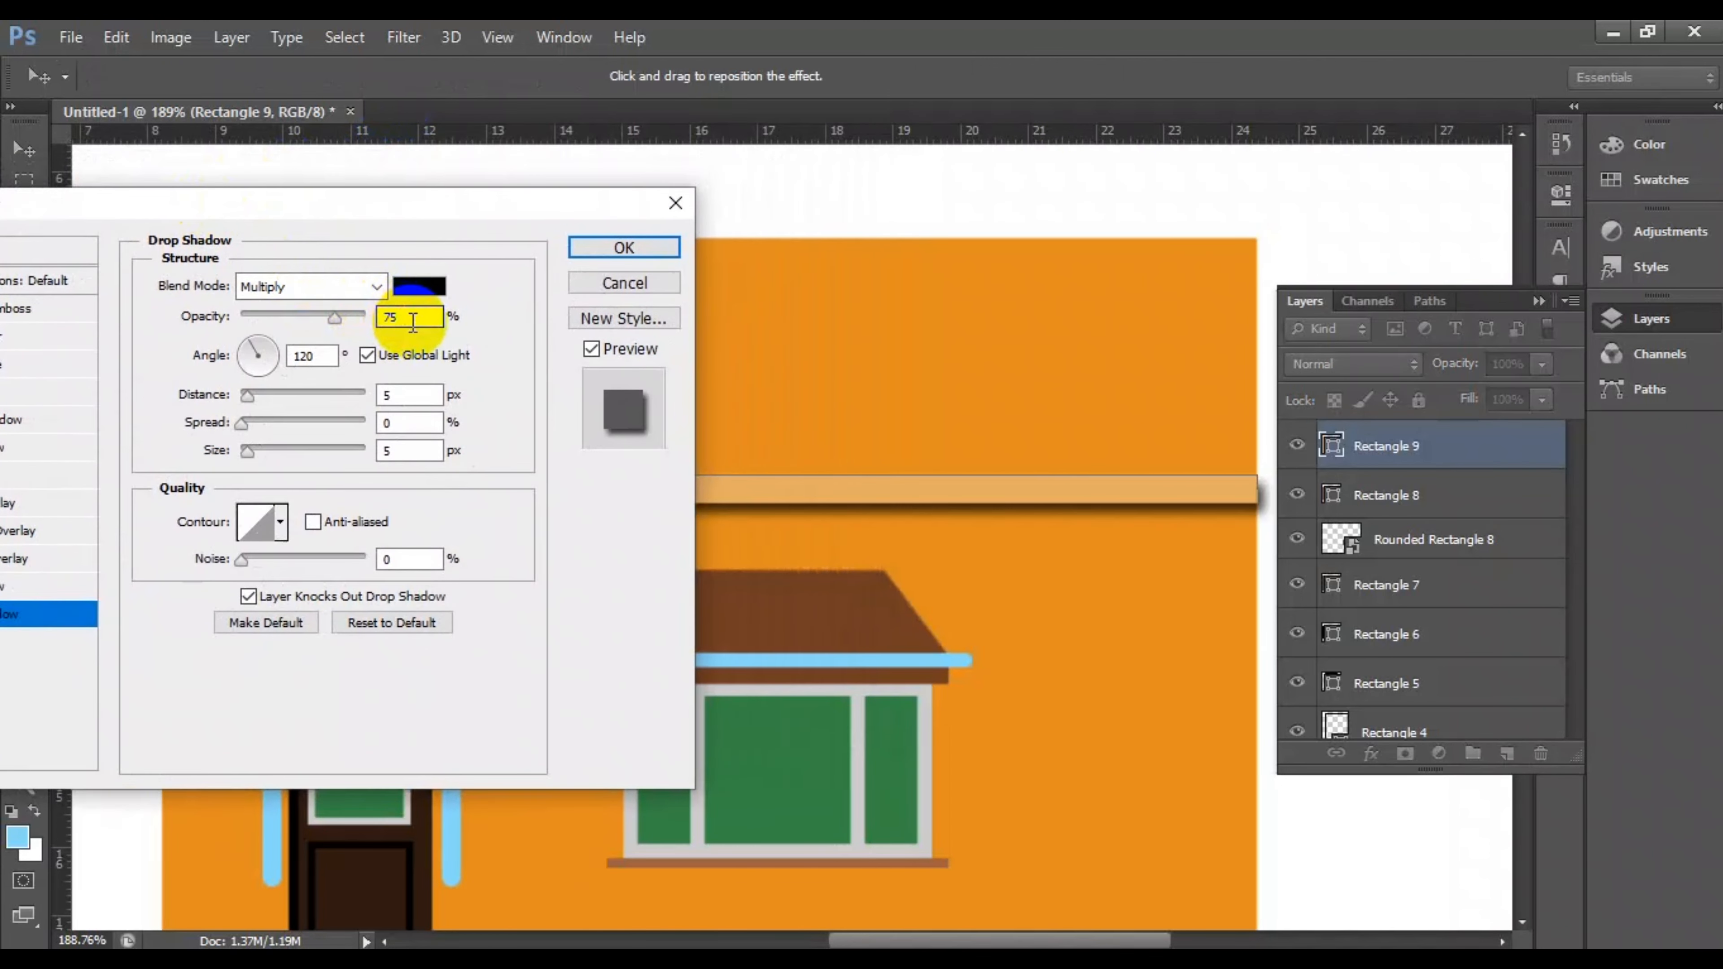
type("65")
left_click(324, 353)
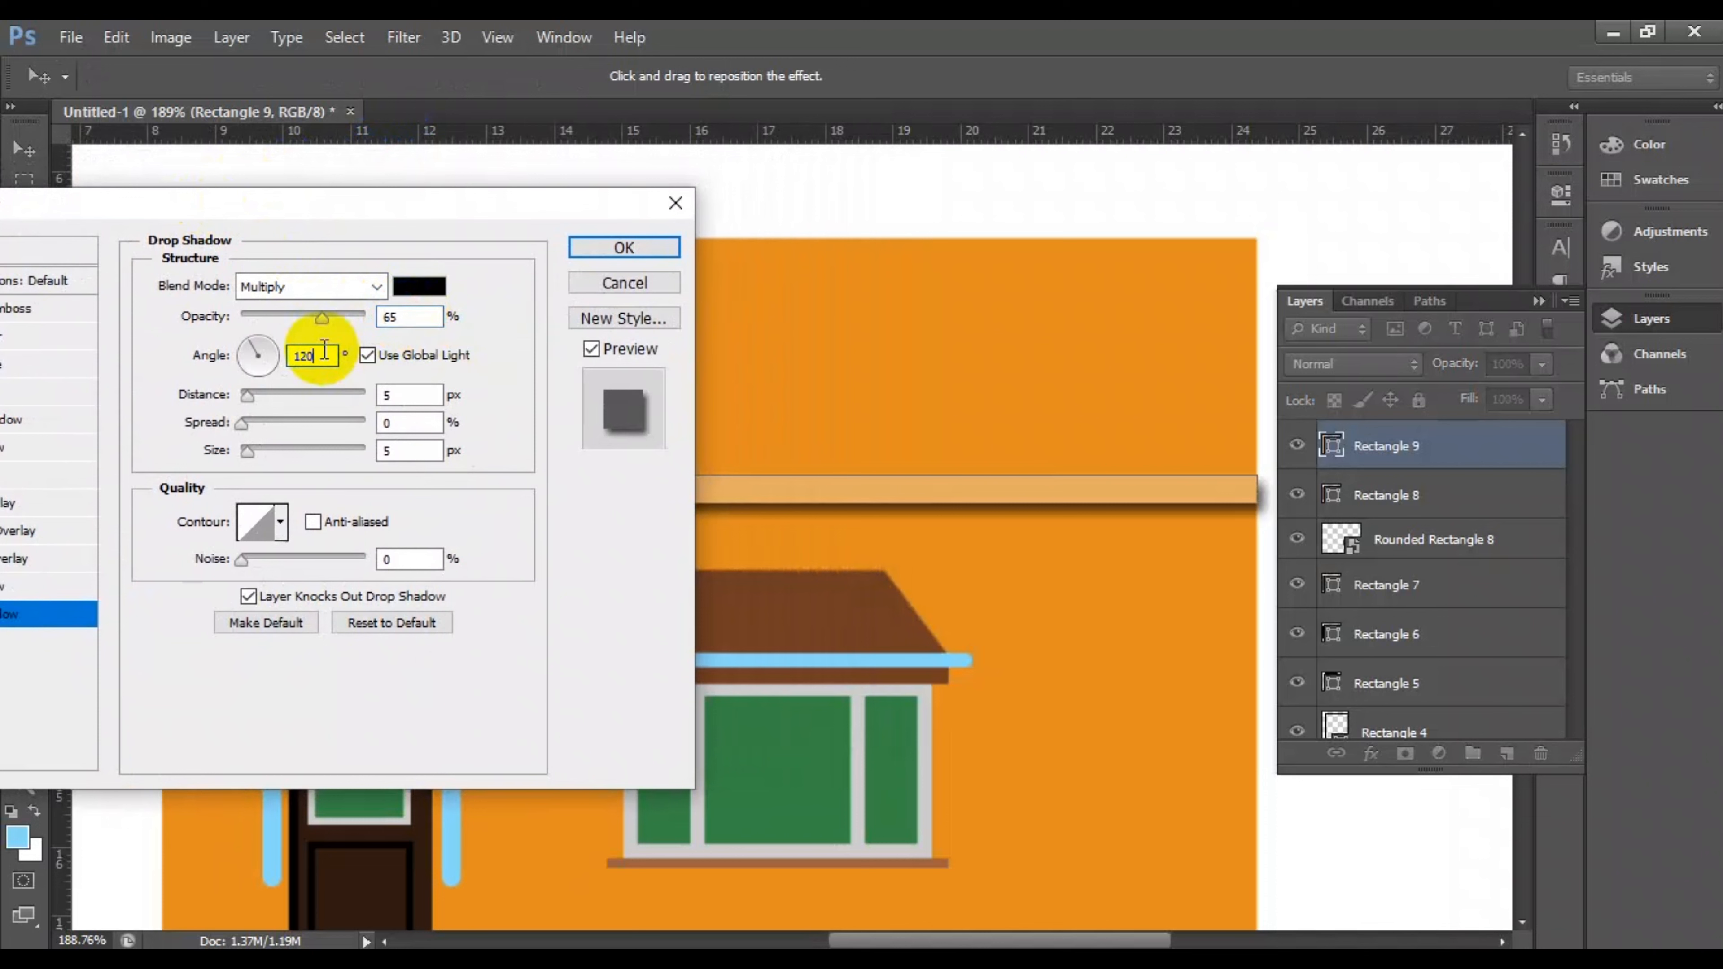
scroll(322, 354, "up", 5)
scroll(313, 360, "down", 13)
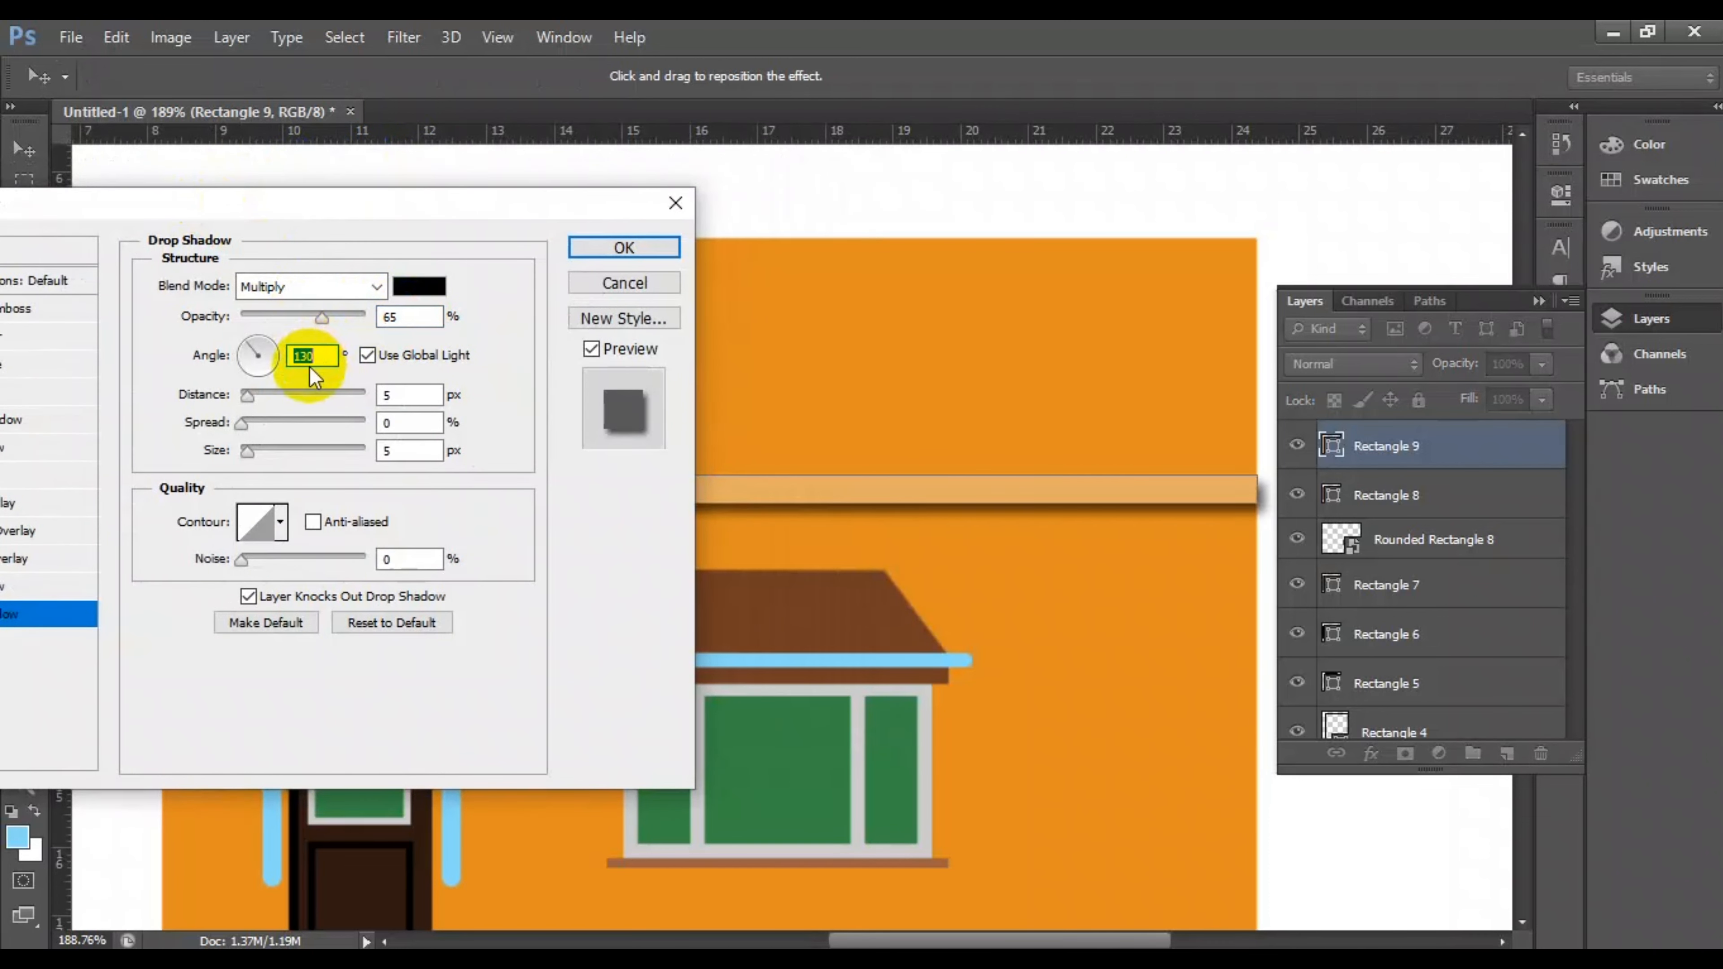
left_click(579, 246)
left_click(31, 148)
left_click(106, 172)
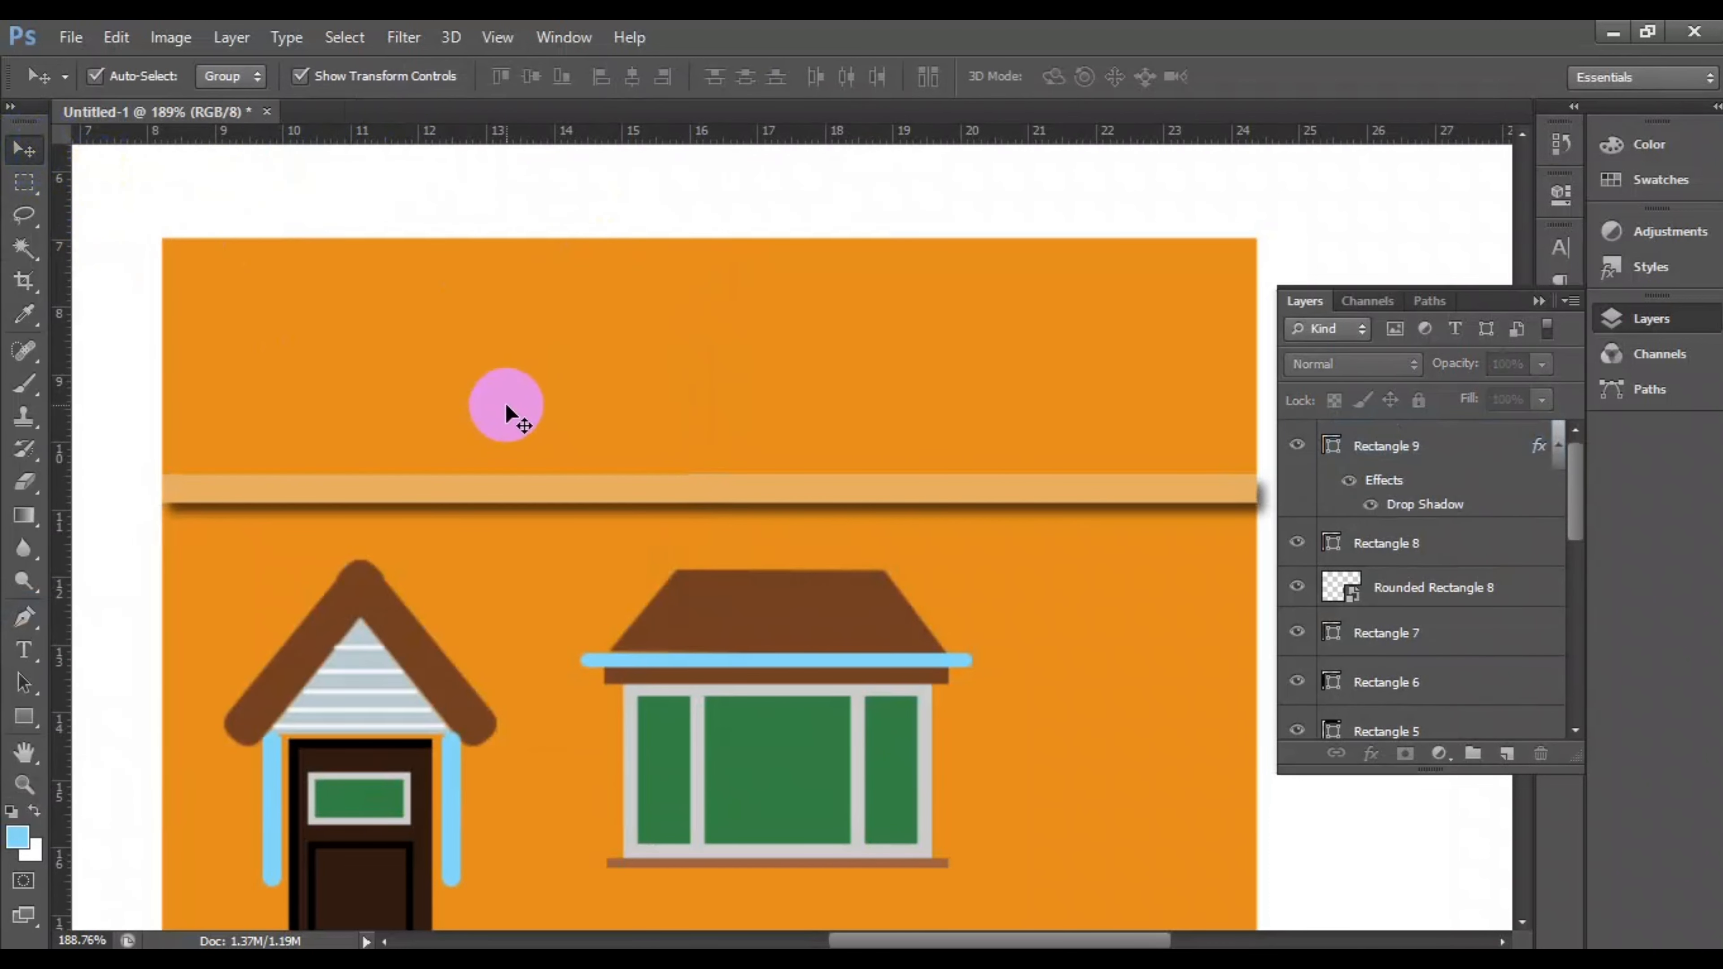
Step: Add a drop shadow to the roofed window, keeping the default 75% opacity and leaving the inner shadow and inner glow off
scroll(580, 394, "down", 1)
scroll(581, 400, "down", 1)
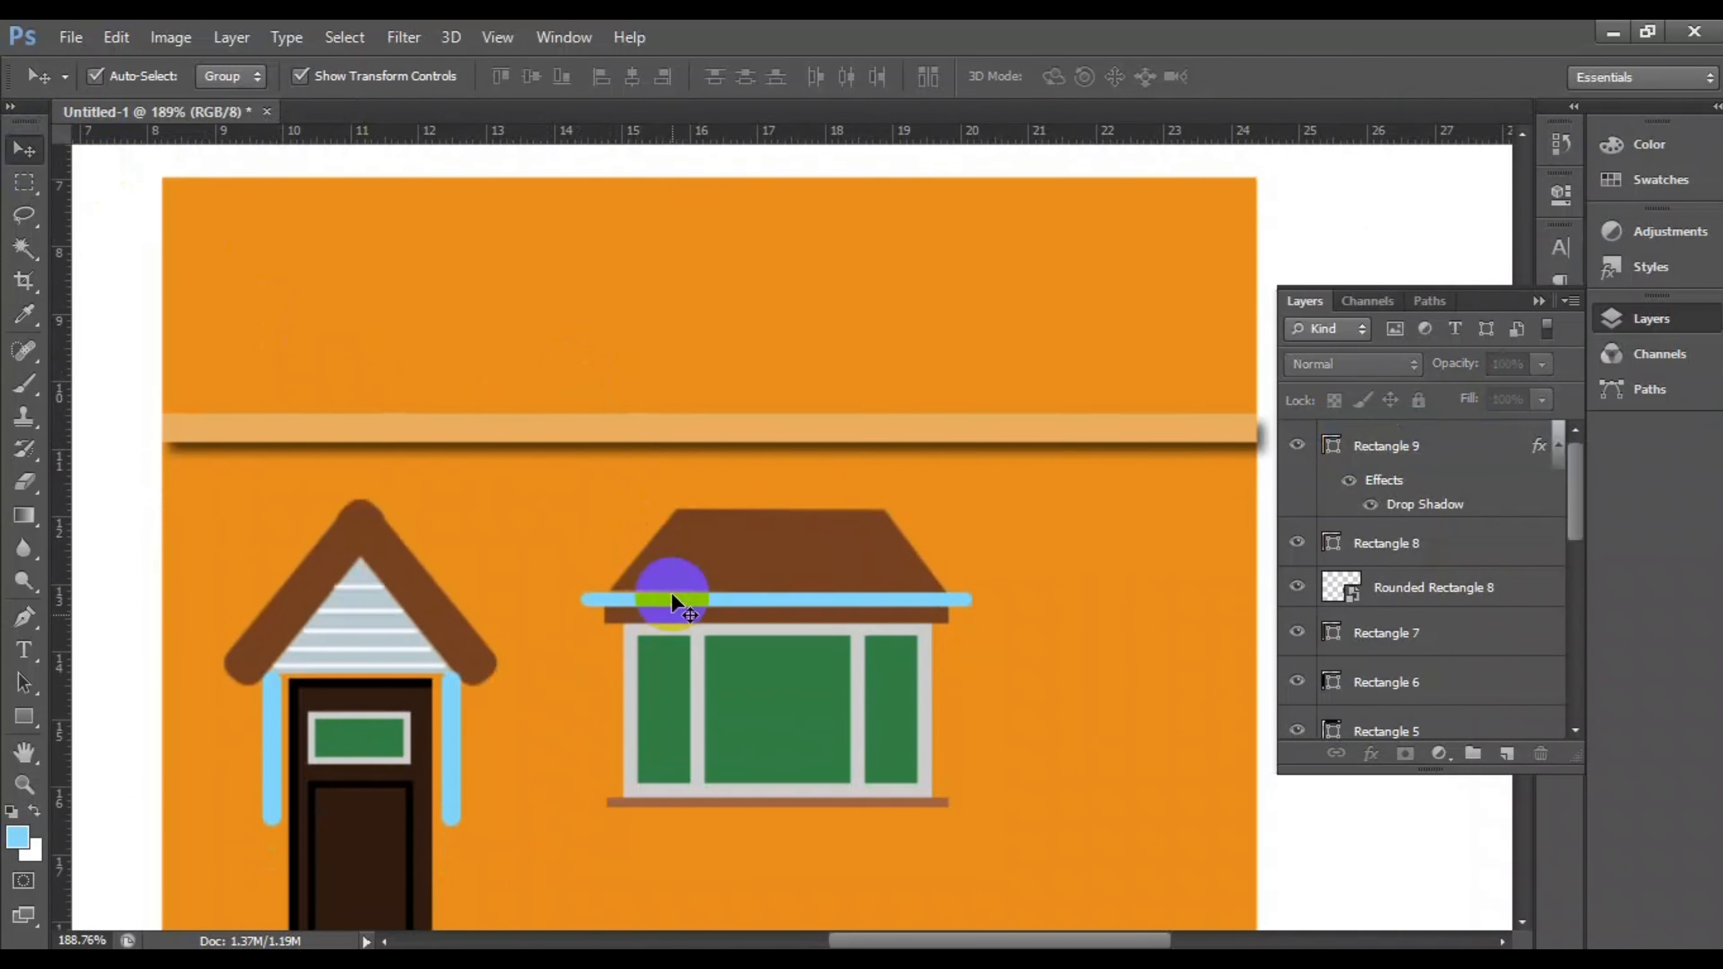
scroll(670, 593, "down", 1)
left_click(672, 557)
right_click(1419, 596)
left_click(1012, 165)
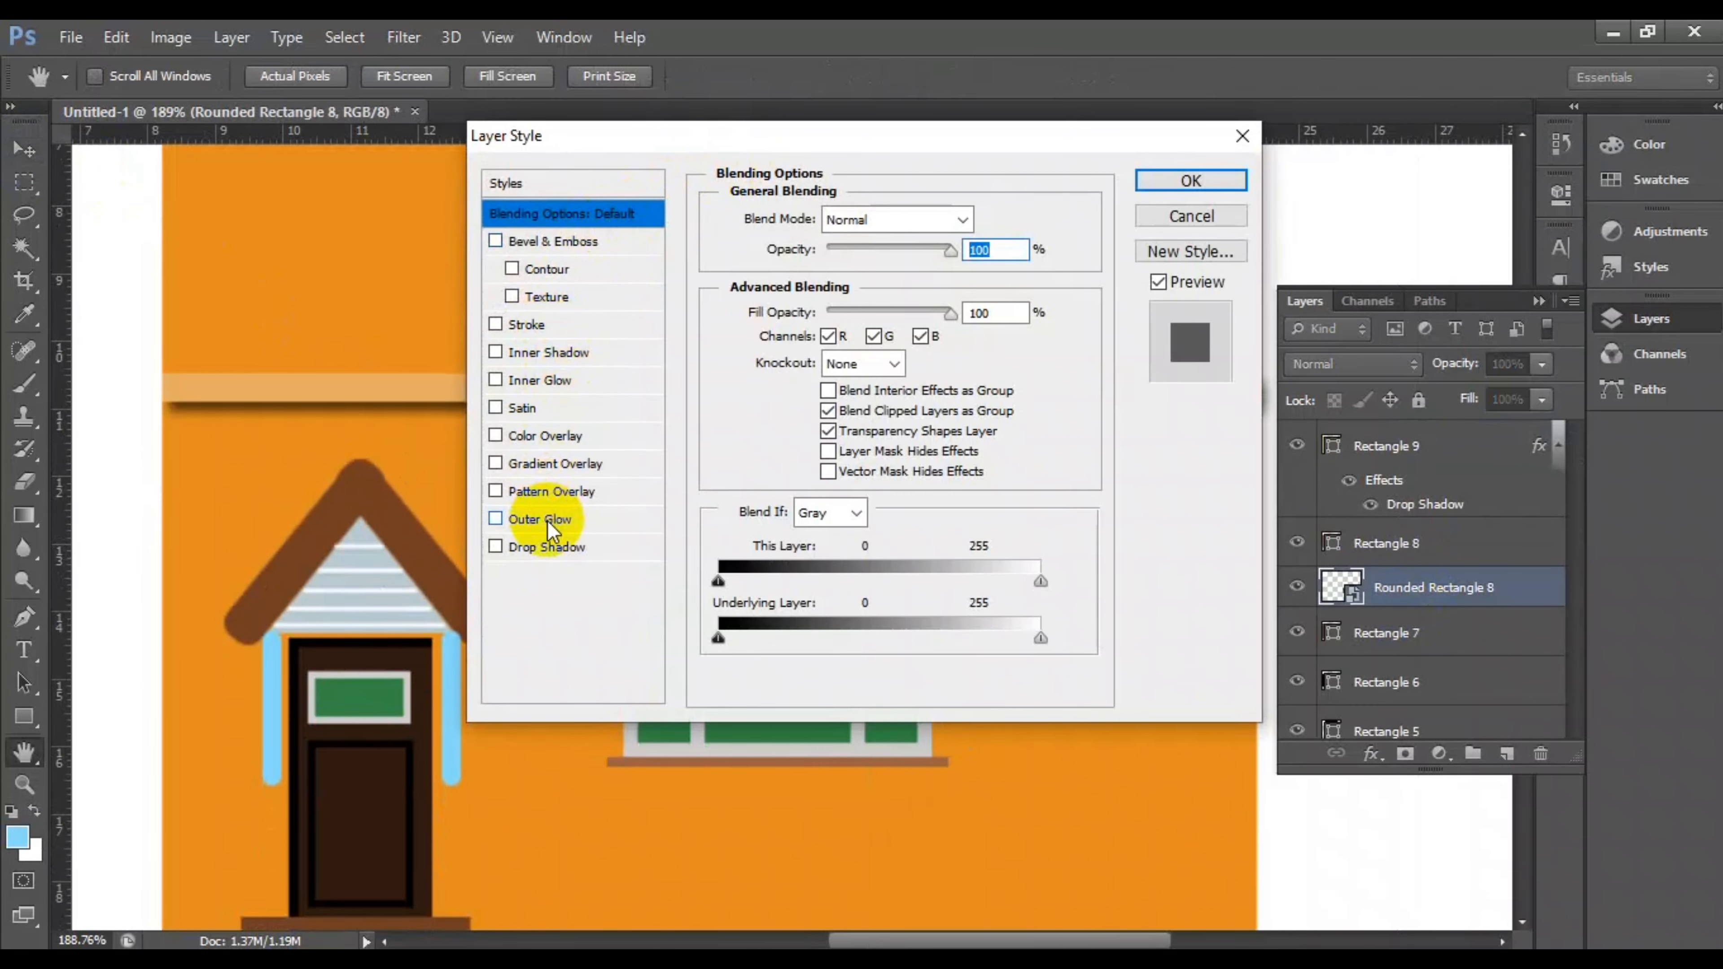
left_click(568, 358)
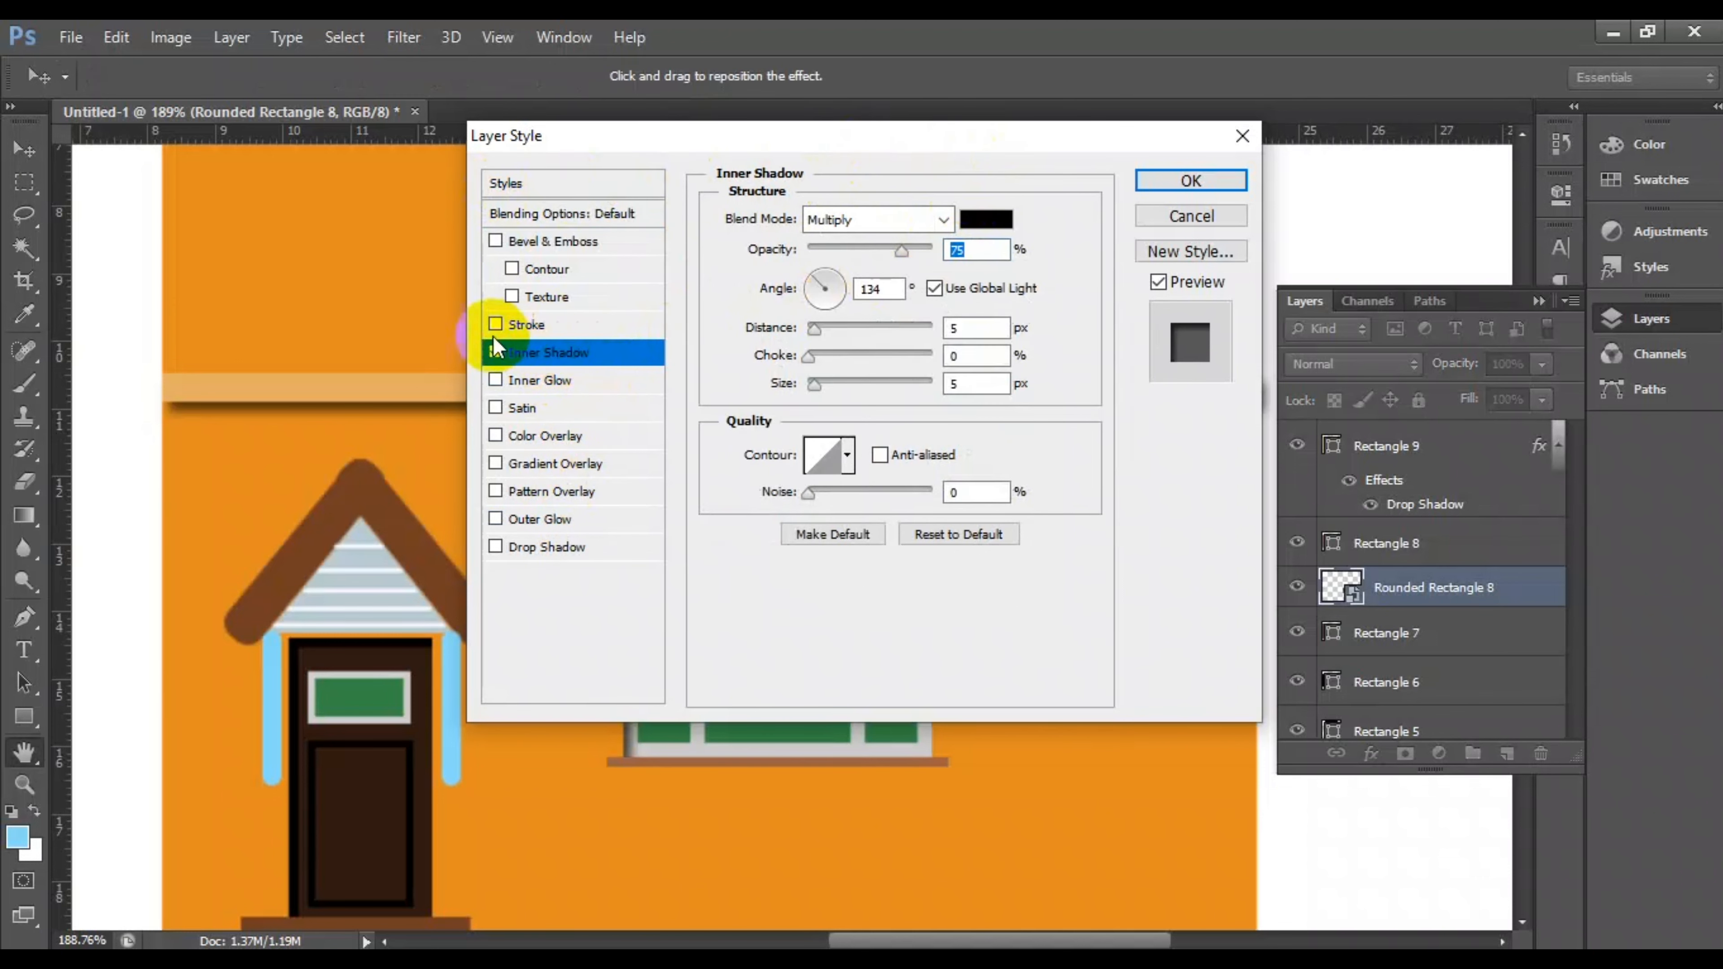
left_click(496, 379)
left_click(496, 379)
left_click(546, 547)
left_click_drag(855, 150, 231, 197)
left_click(572, 223)
Step: Select the gable roof, siding, door and doorstep layers together and convert them into one smart object
left_click(401, 540)
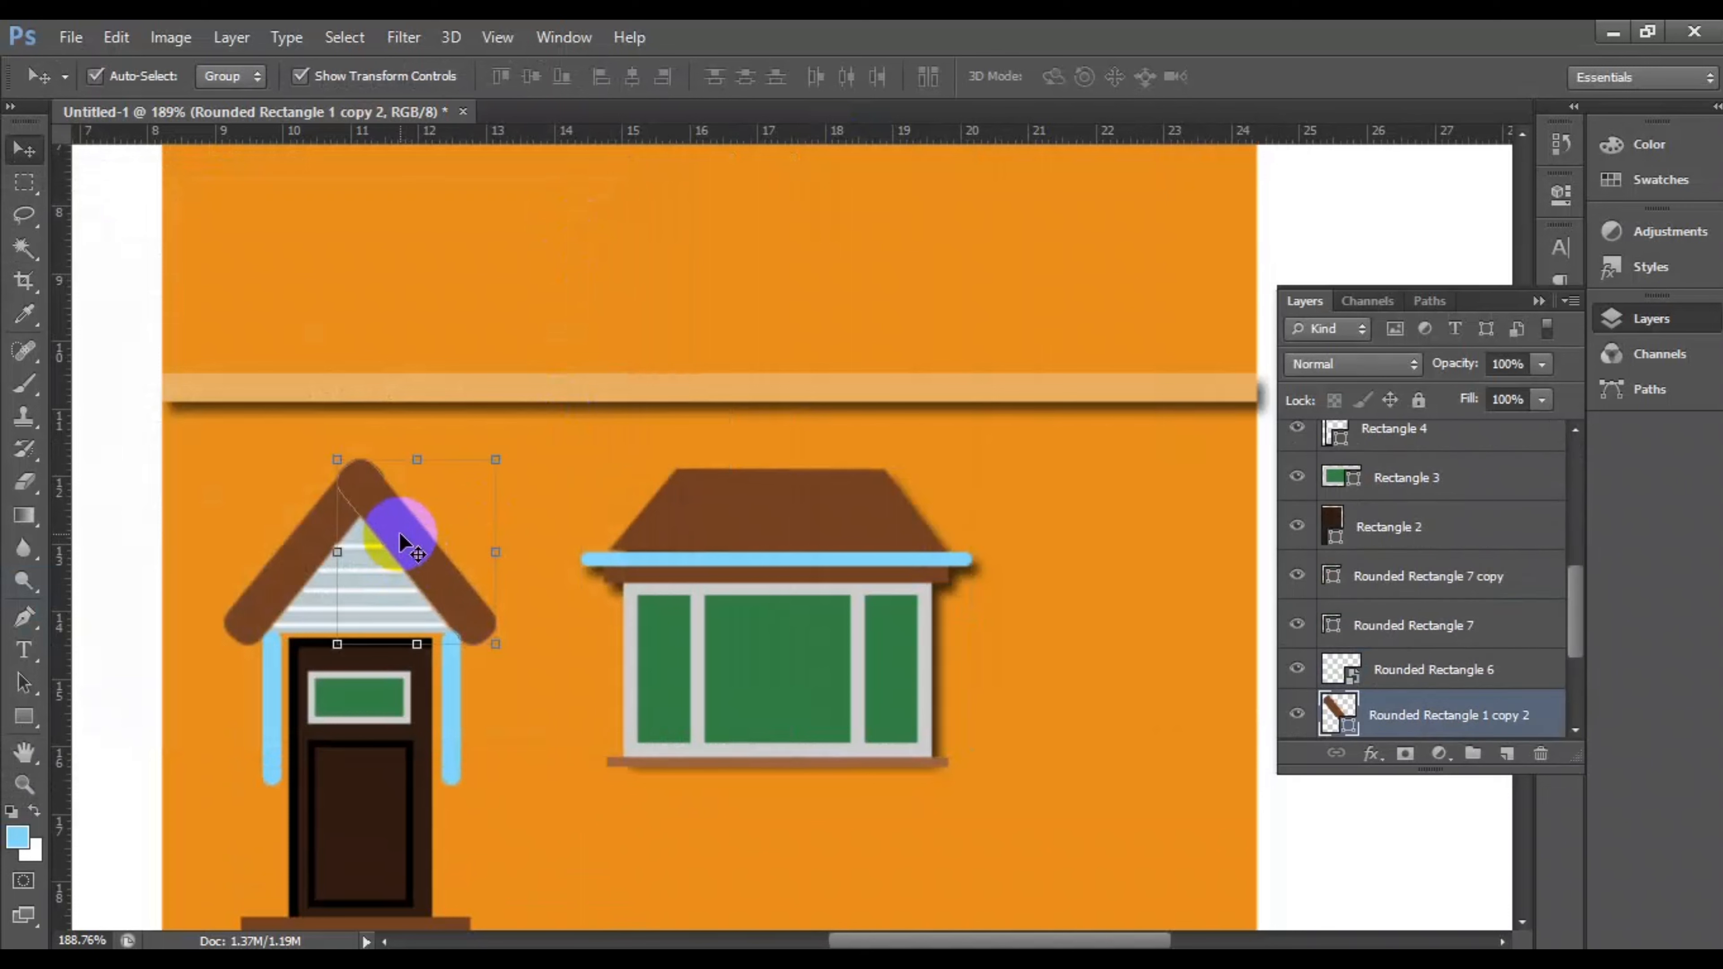
left_click(86, 522)
left_click(298, 548)
scroll(1452, 496, "down", 3)
left_click(1456, 490)
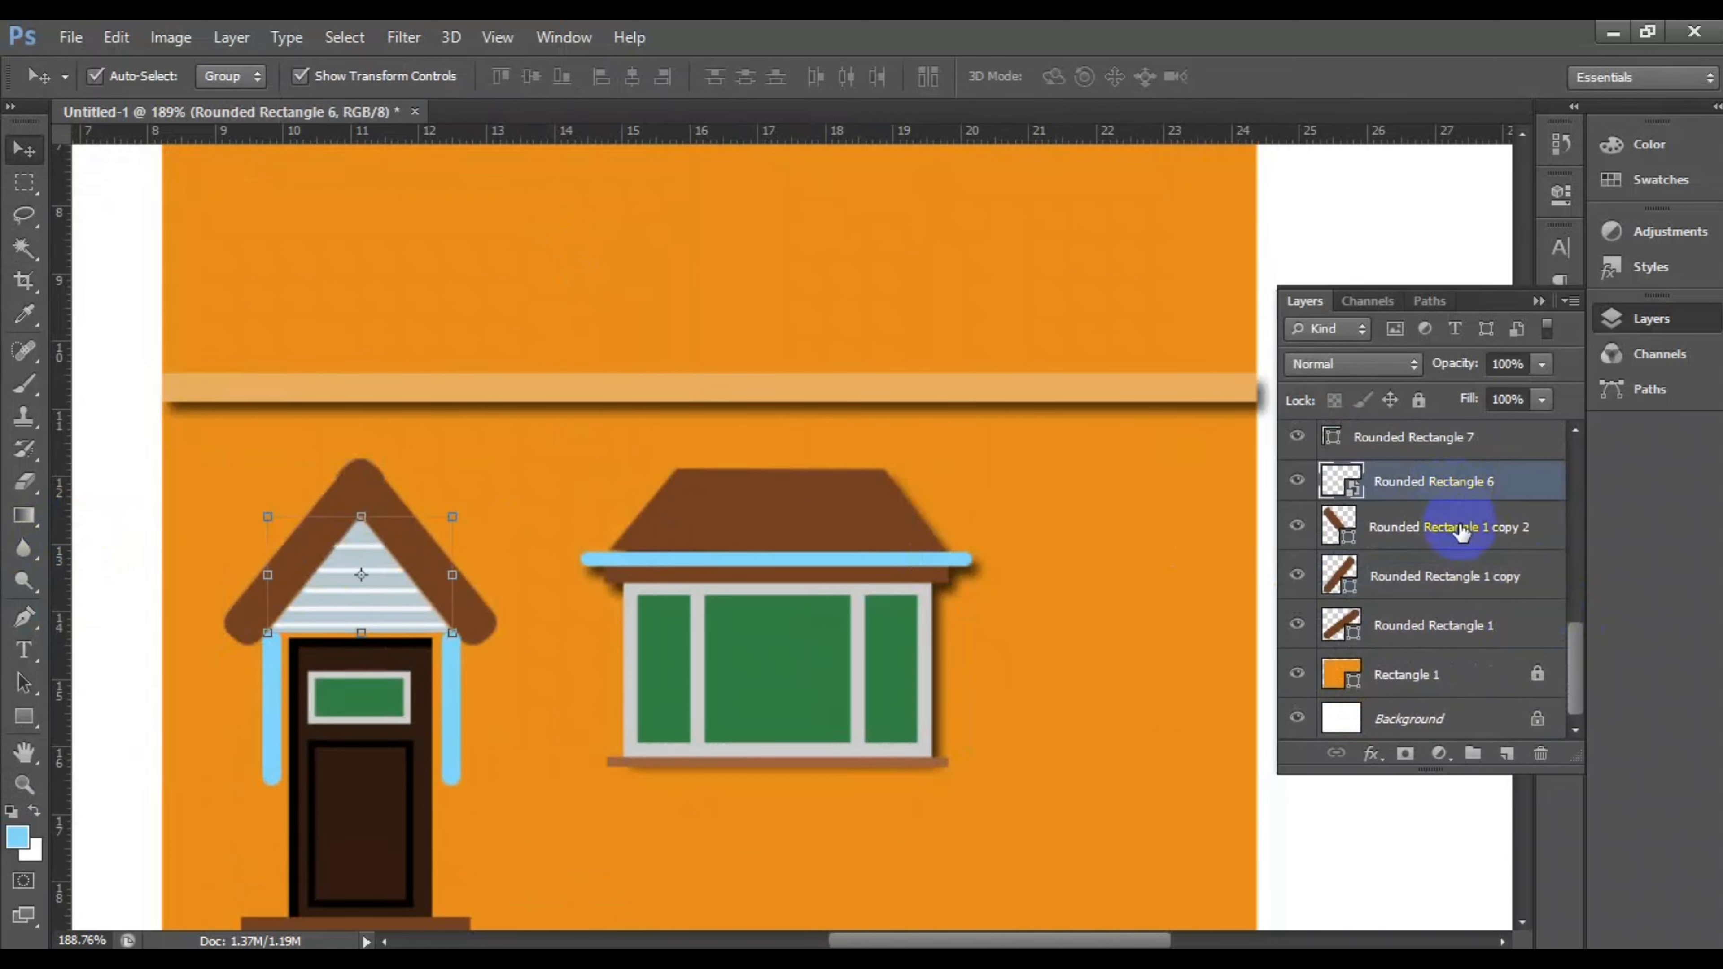
left_click(1461, 531, "ctrl")
left_click(1452, 579, "ctrl")
left_click(1440, 650, "ctrl")
scroll(1431, 590, "up", 3)
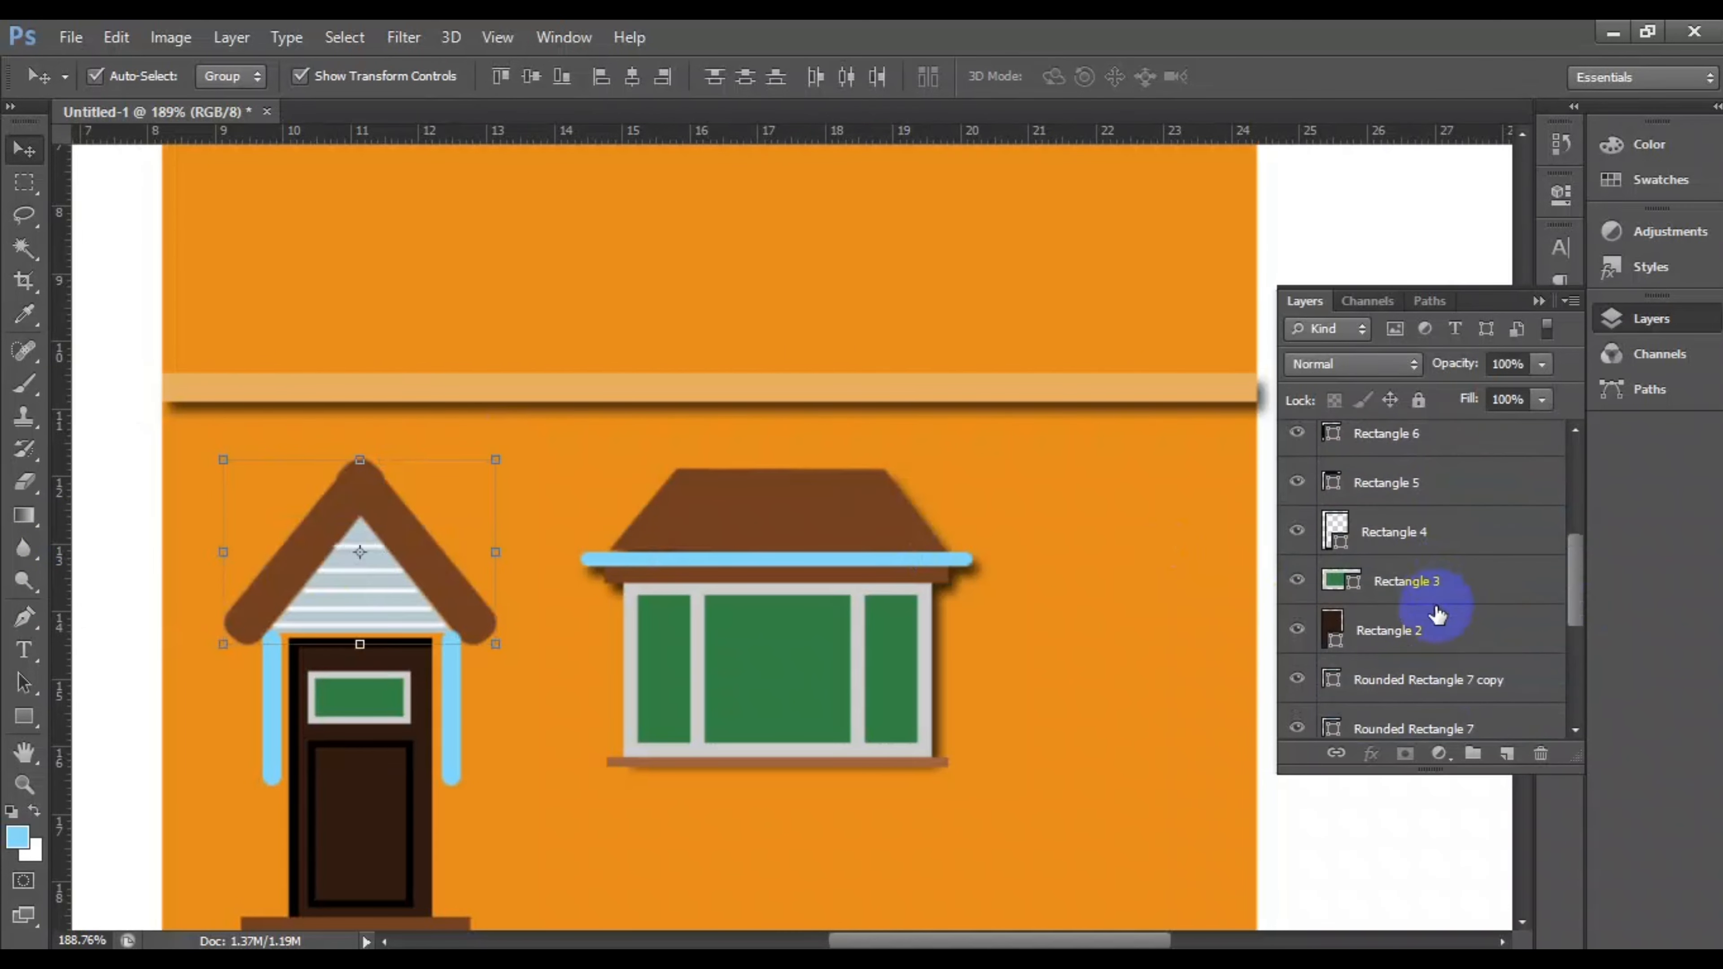
left_click(1425, 631, "ctrl")
left_click(1428, 589, "ctrl")
left_click(1433, 537, "ctrl")
left_click(1434, 483, "ctrl")
left_click(1436, 436, "ctrl")
scroll(1442, 516, "up", 3)
left_click(1430, 584, "ctrl")
right_click(1433, 587)
left_click(1037, 291)
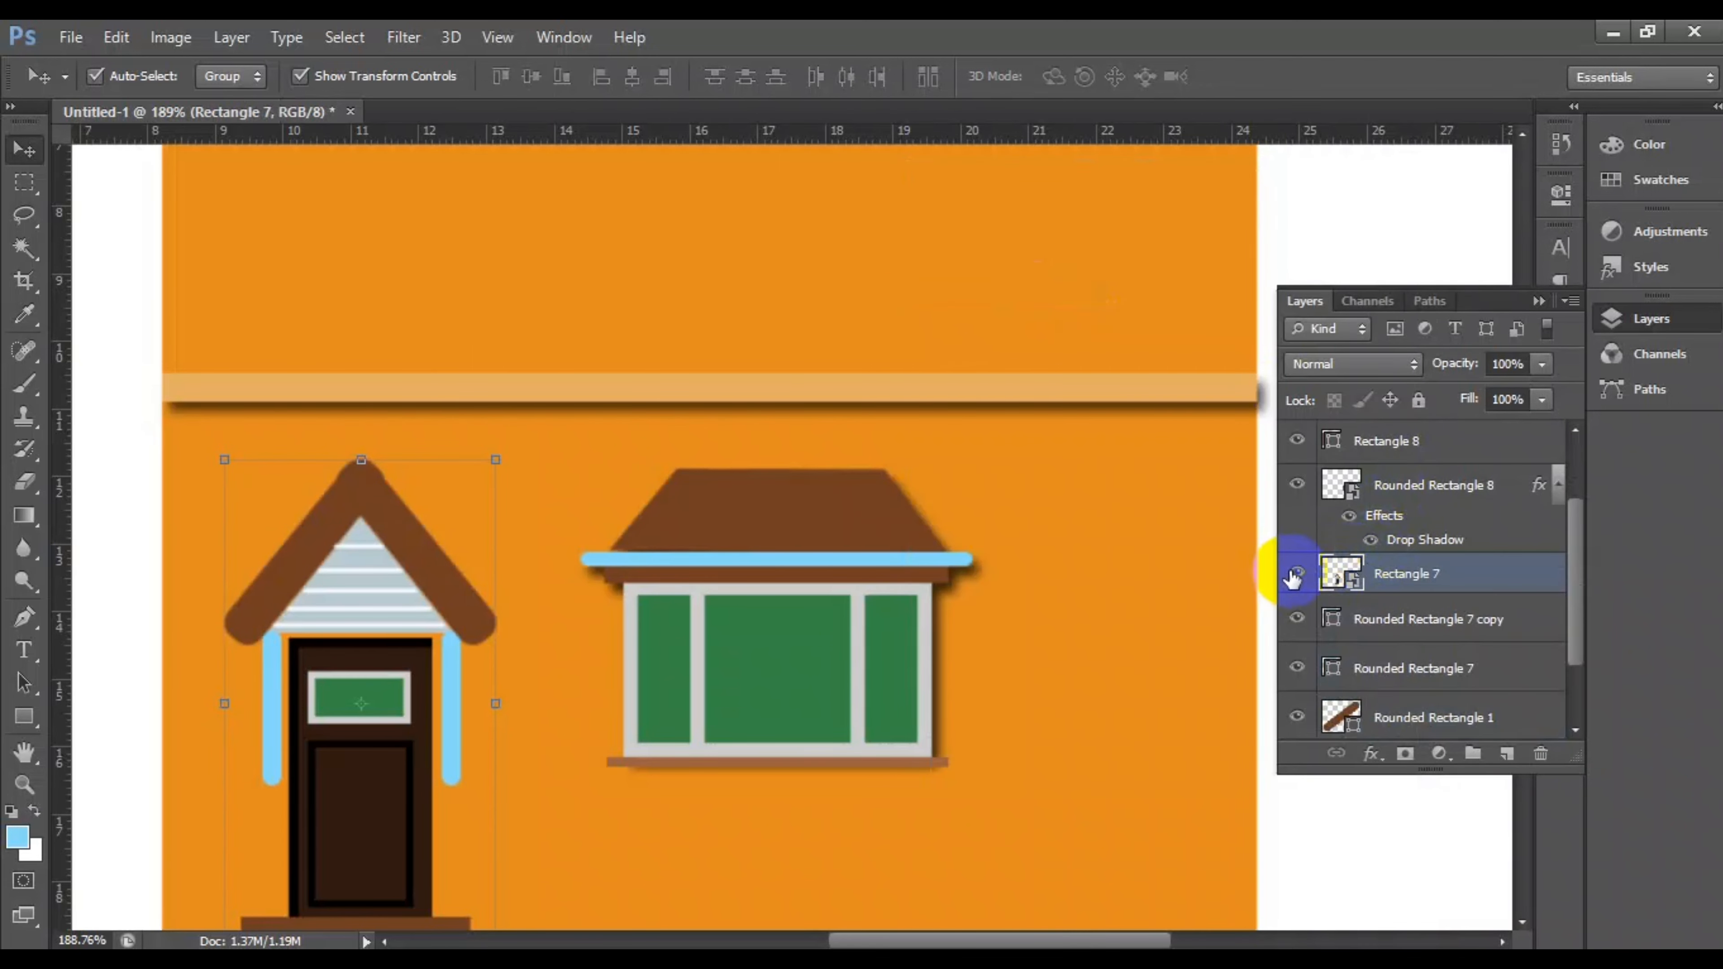
Step: Convert the two blue posts into a smart object and merge it with the gabled door into a single entrance smart object
scroll(1117, 603, "down", 1)
left_click(1431, 618)
left_click(1451, 664, "ctrl")
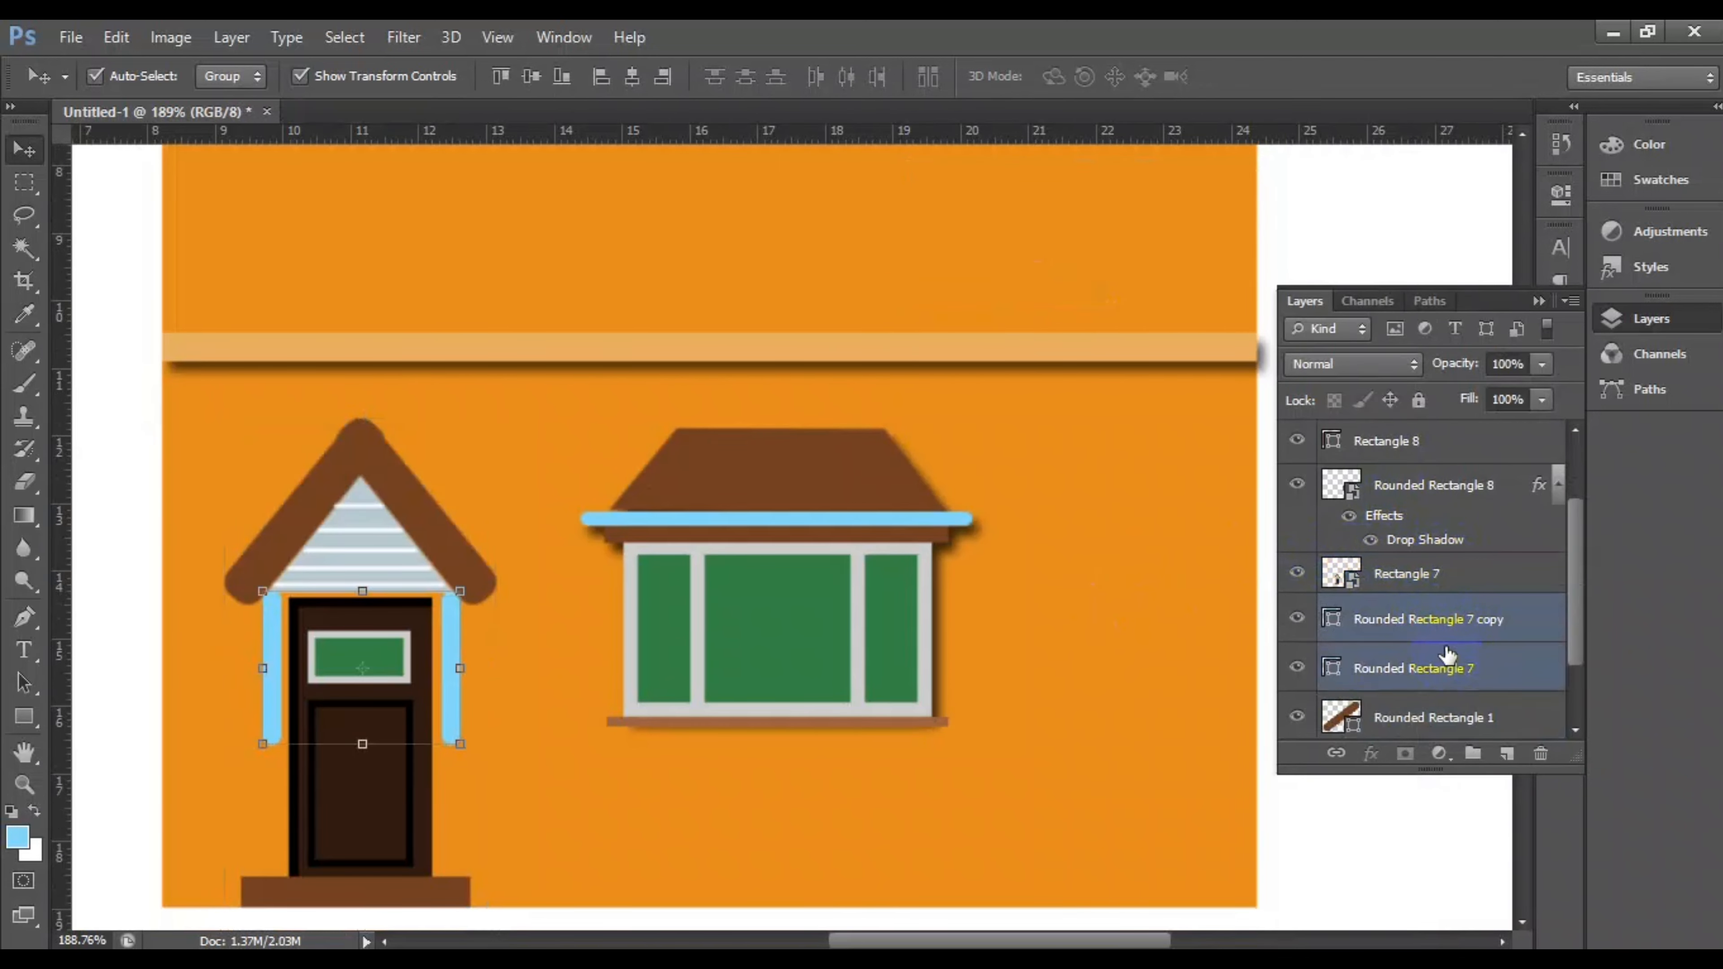
right_click(1452, 664)
left_click(1038, 291)
left_click(1419, 573, "ctrl")
right_click(1427, 610)
left_click(974, 257)
left_click(1296, 581)
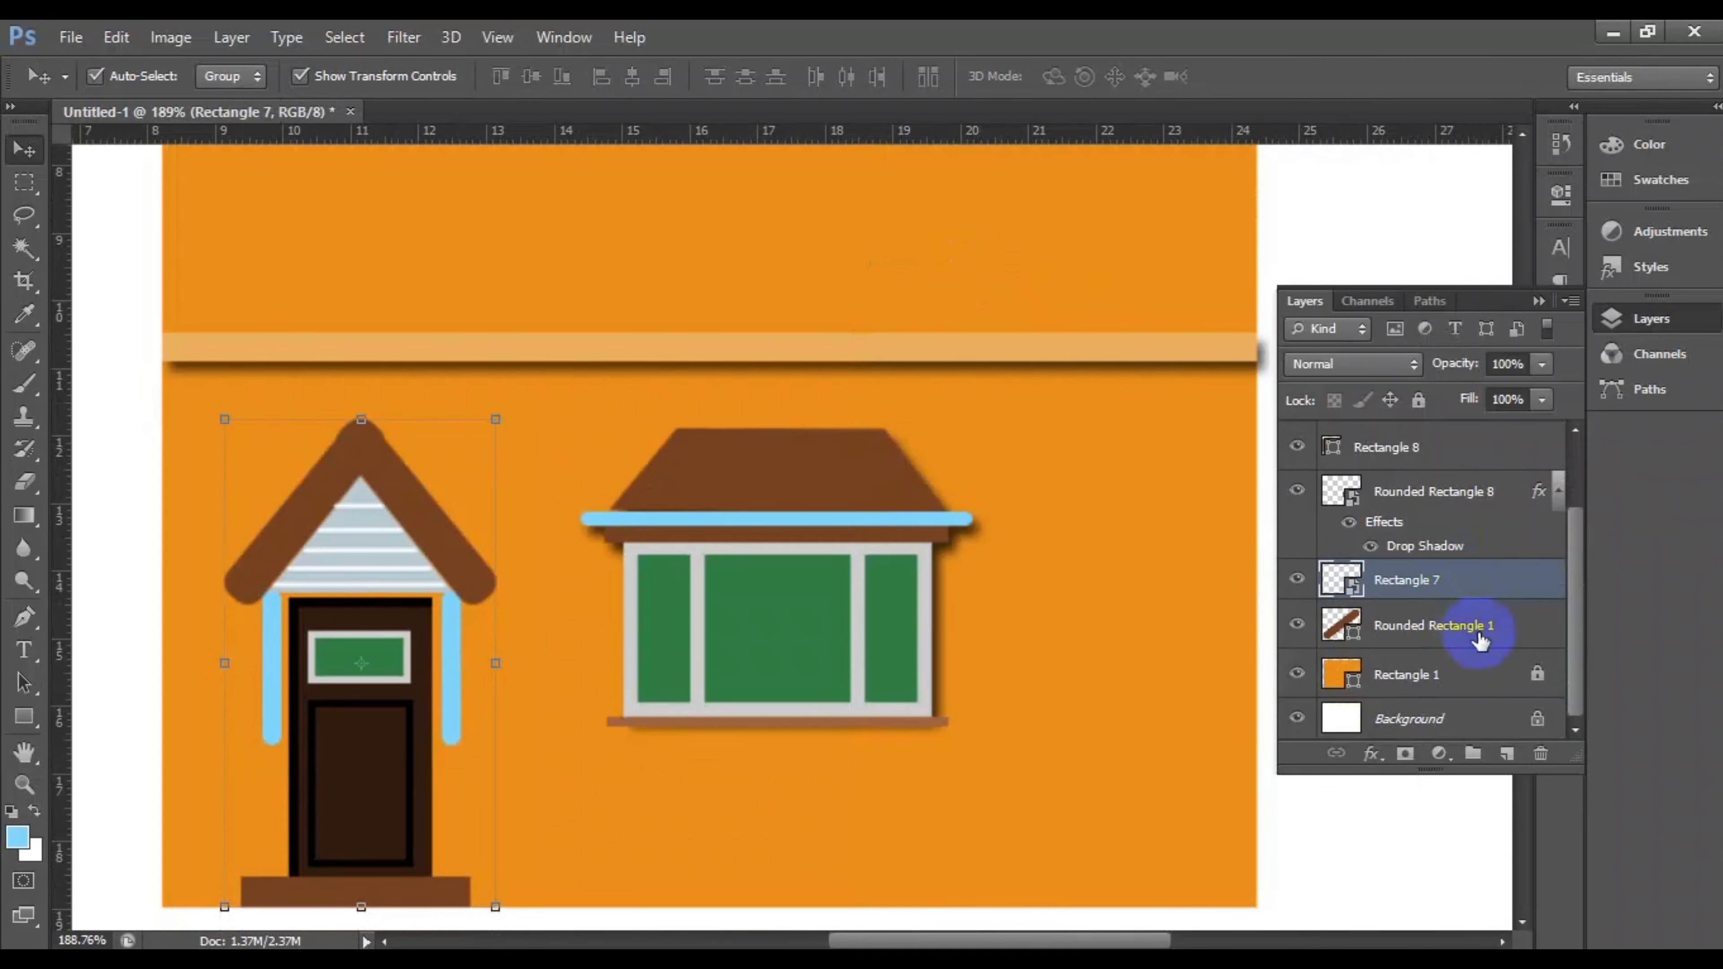
left_click(1297, 580)
Step: Add a 75% opacity drop shadow to the entrance, adjust the global light angle, and deselect the entrance
right_click(1415, 580)
left_click(949, 163)
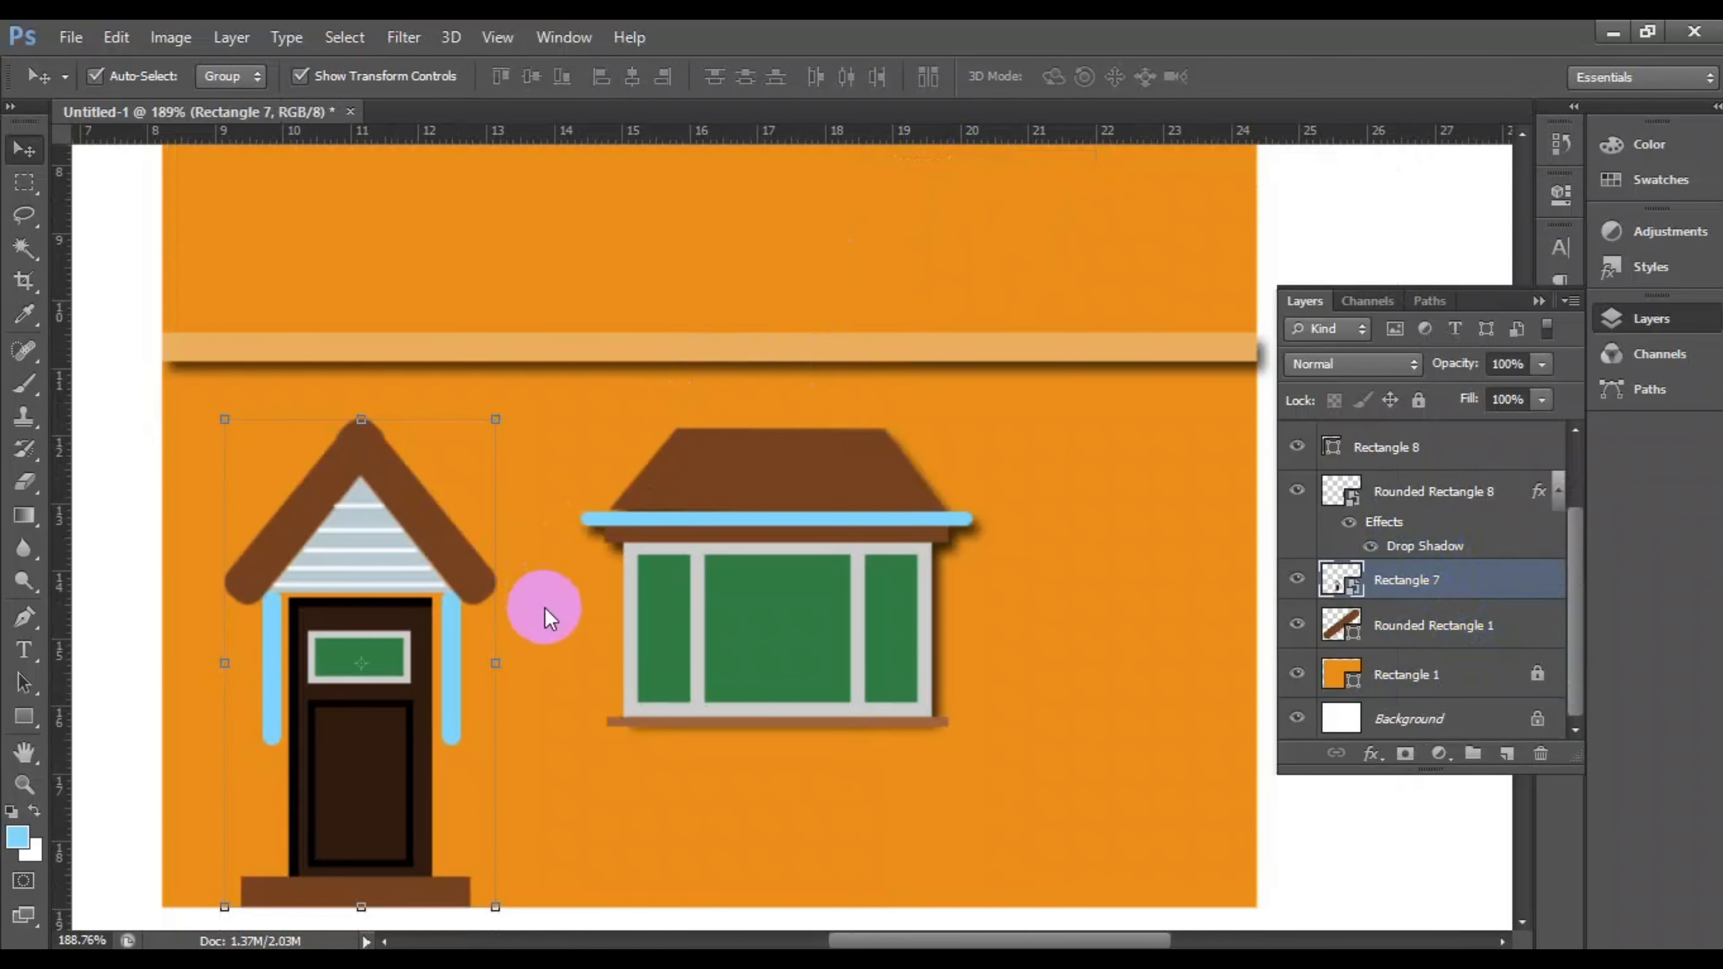
left_click(543, 547)
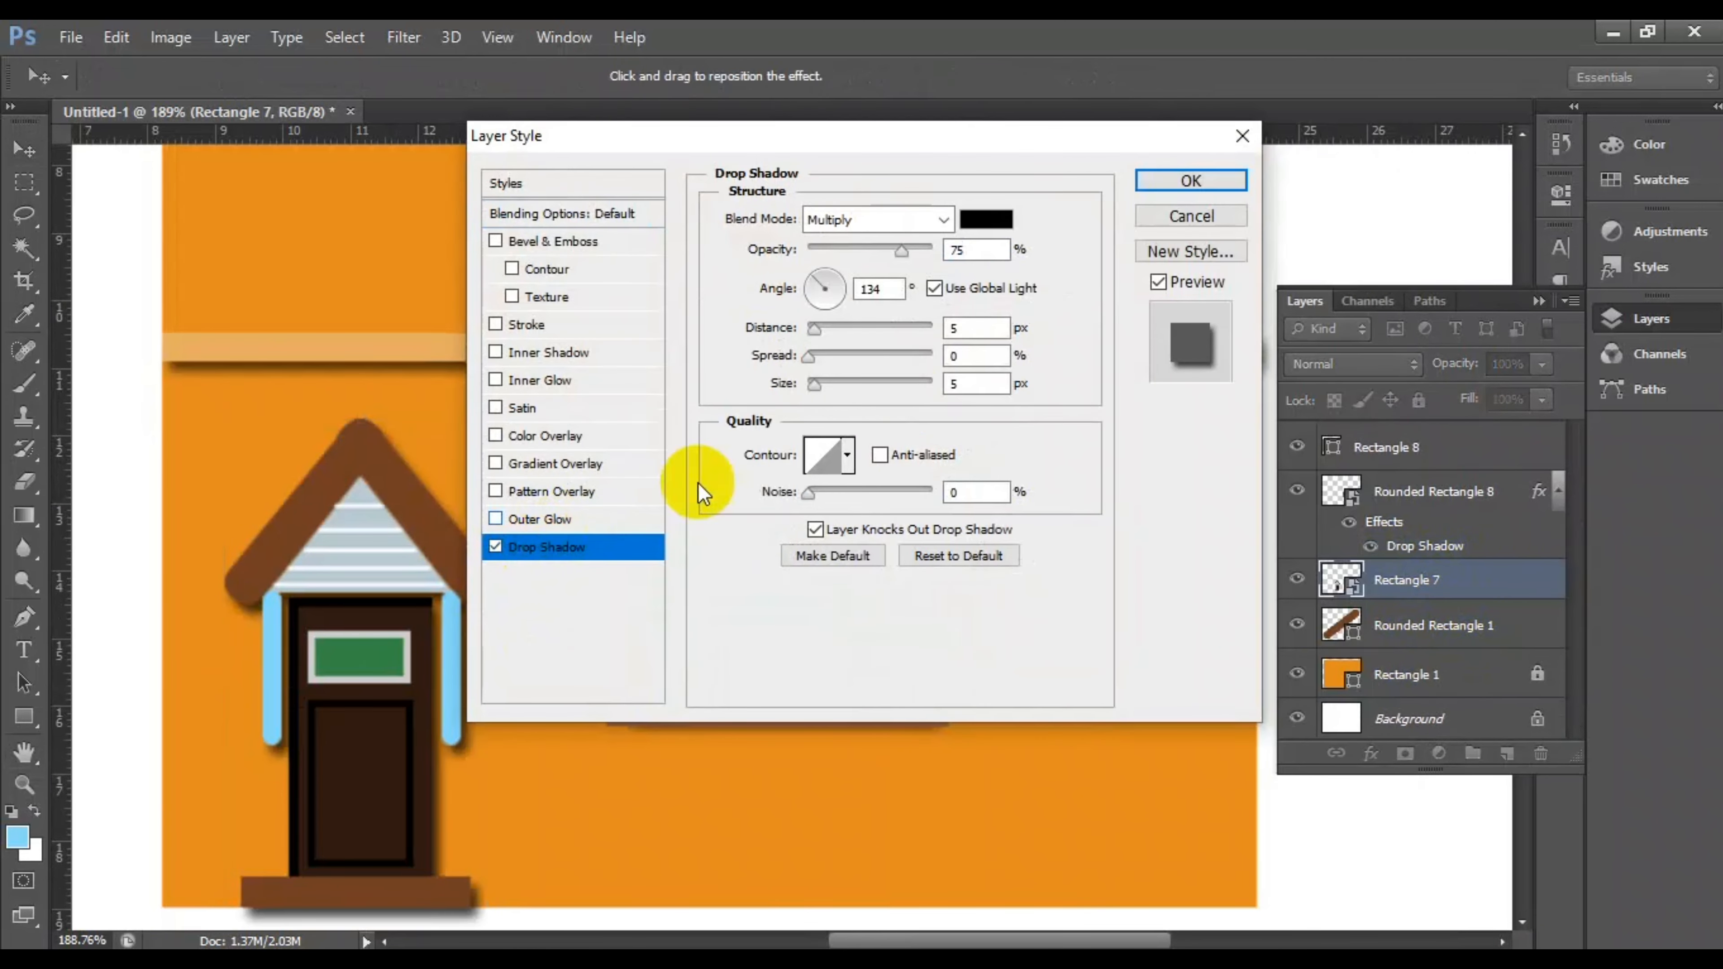
left_click_drag(858, 299, 821, 282)
left_click(1191, 180)
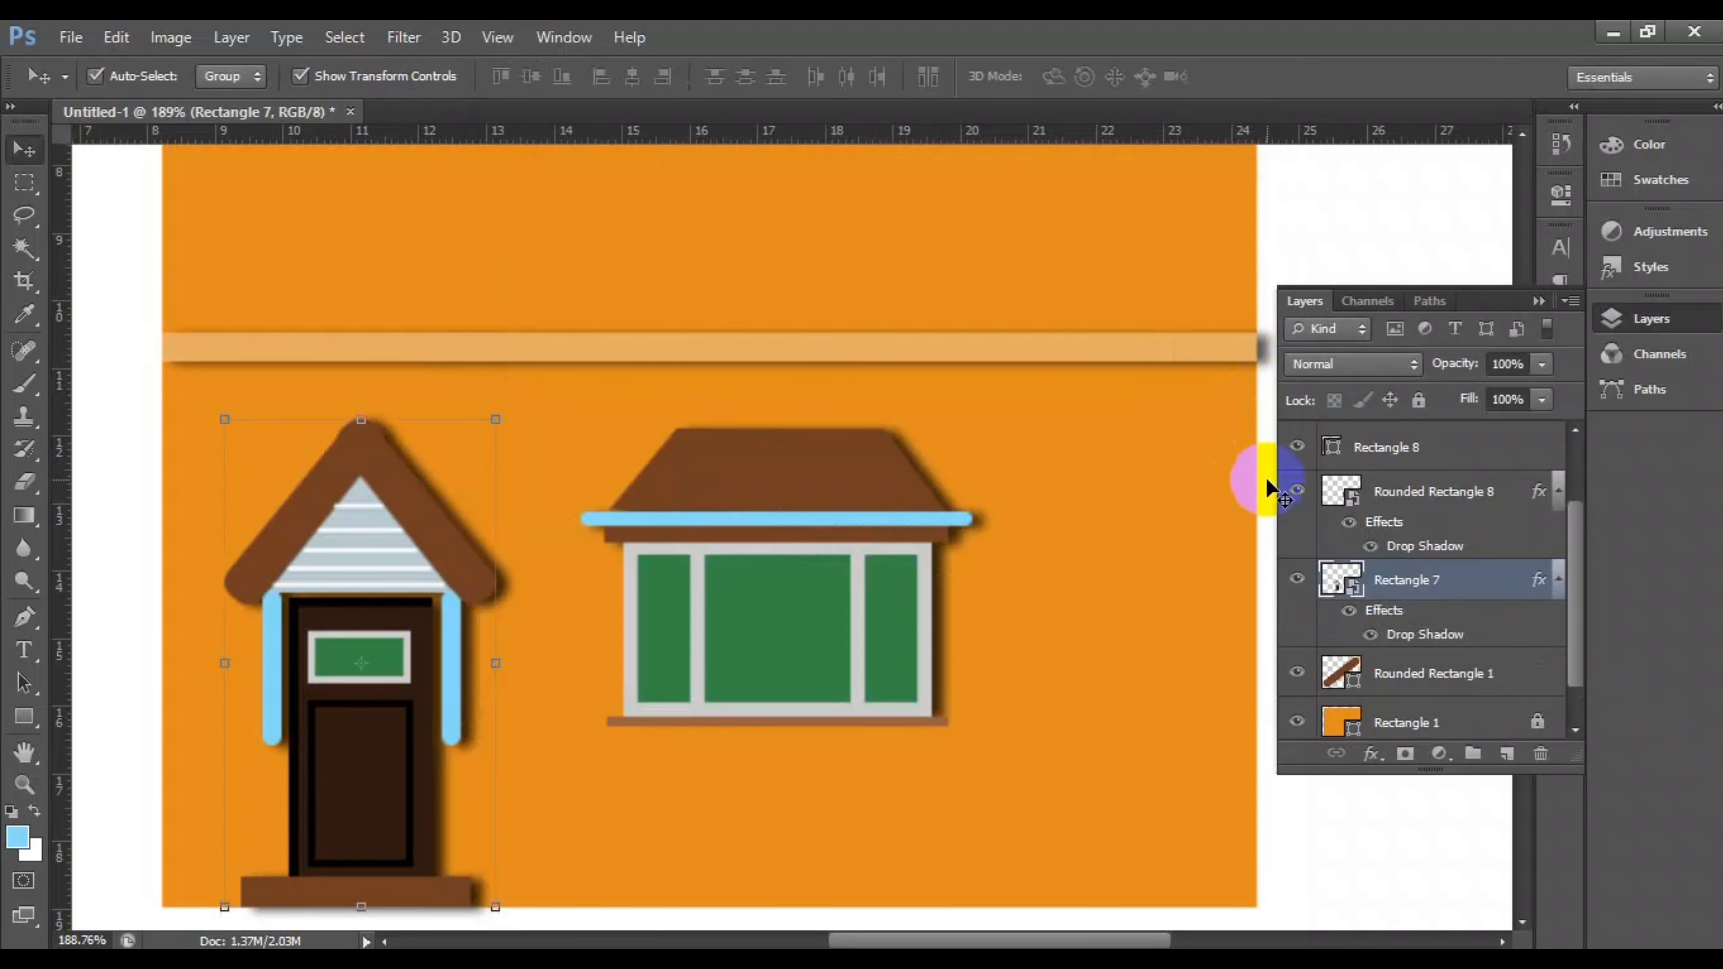
left_click(109, 438)
Step: Draw a rectangle about 110 × 115 px in the blank area above the wall and fill it with the window green
scroll(800, 725, "down", 1)
scroll(799, 725, "up", 10)
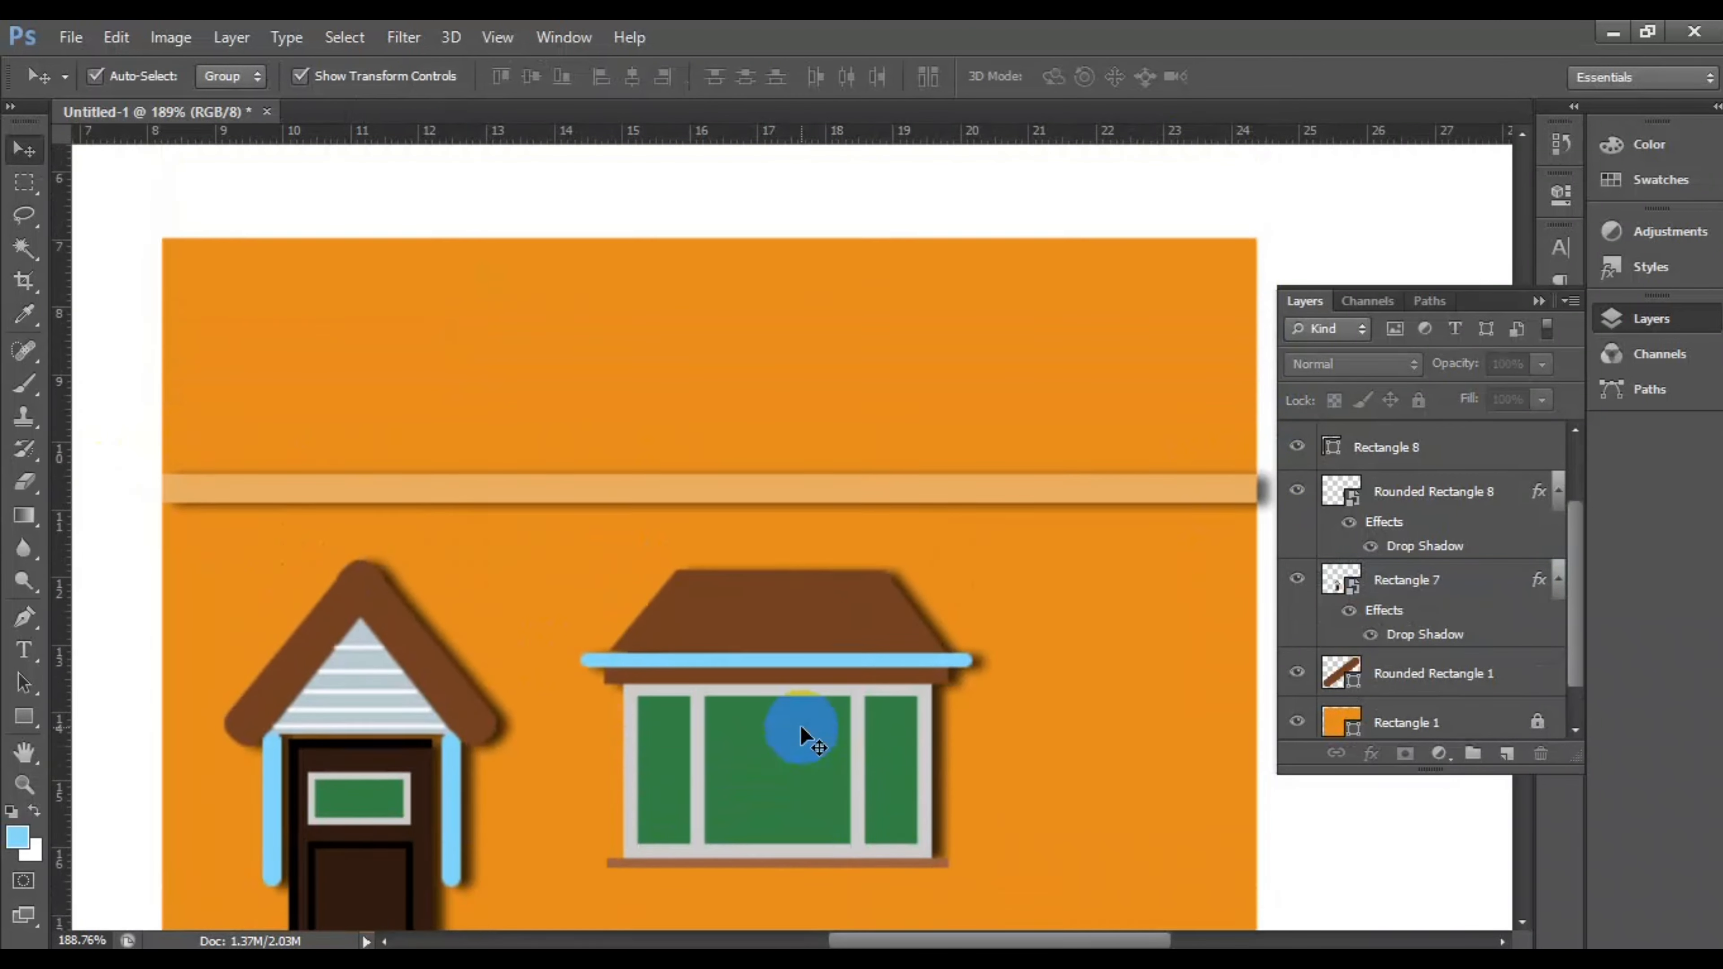
scroll(805, 718, "up", 5)
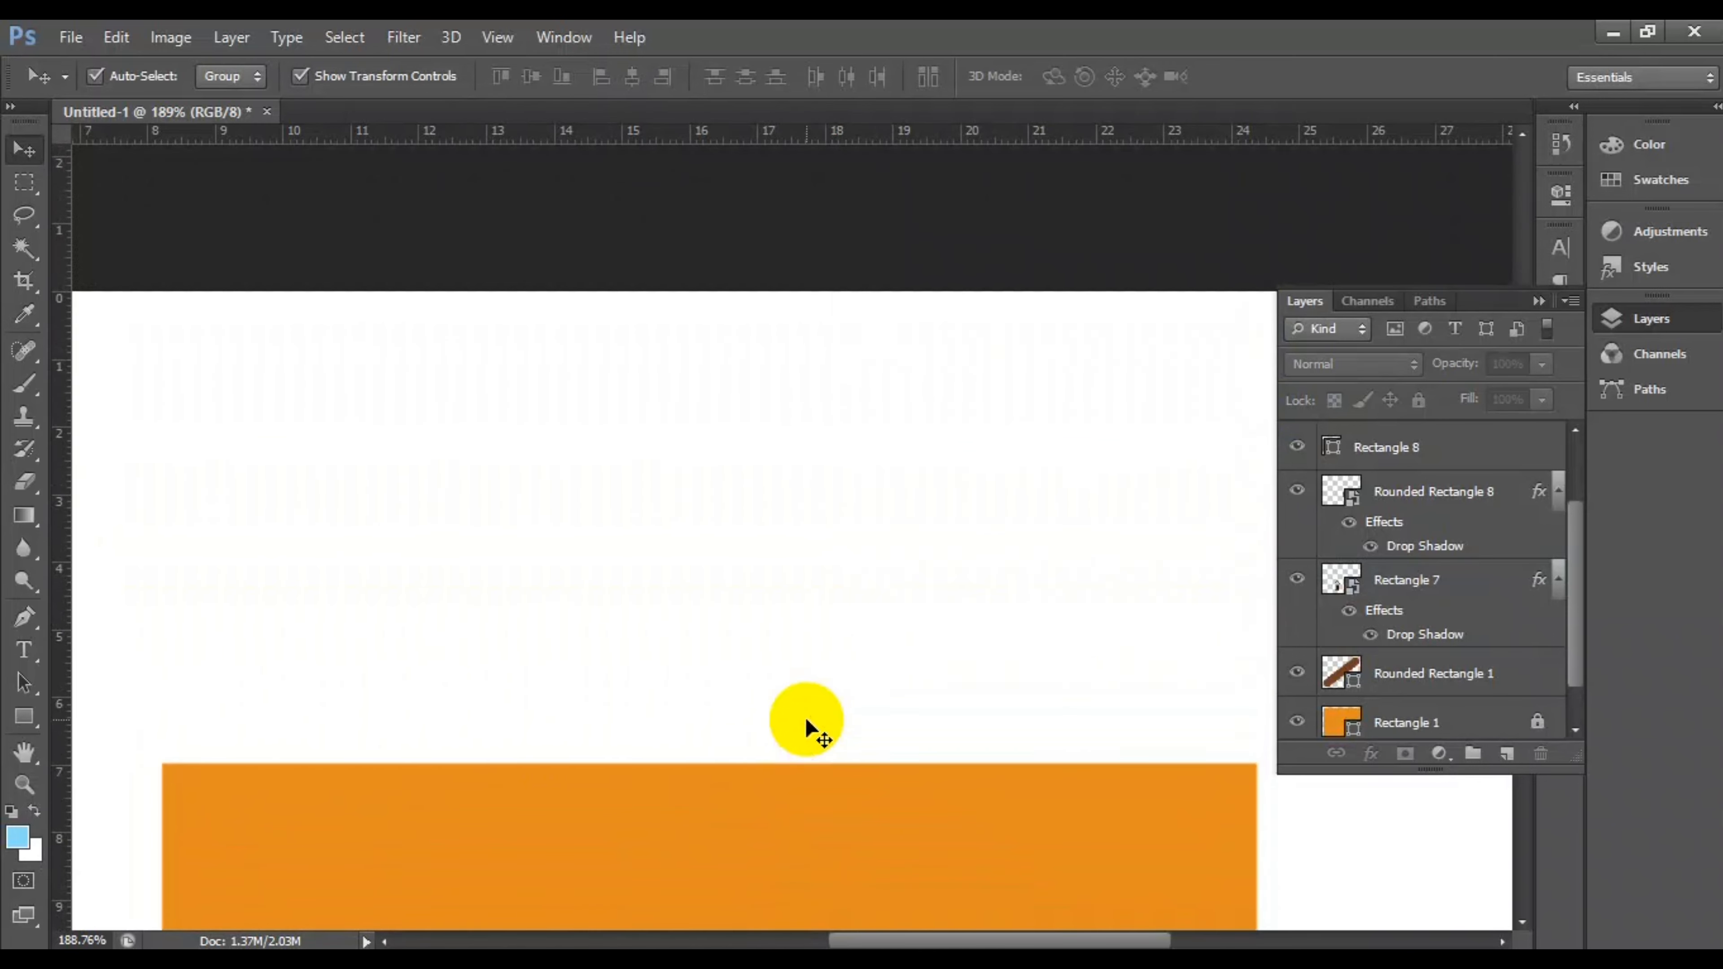
left_click(30, 463)
scroll(408, 619, "down", 3)
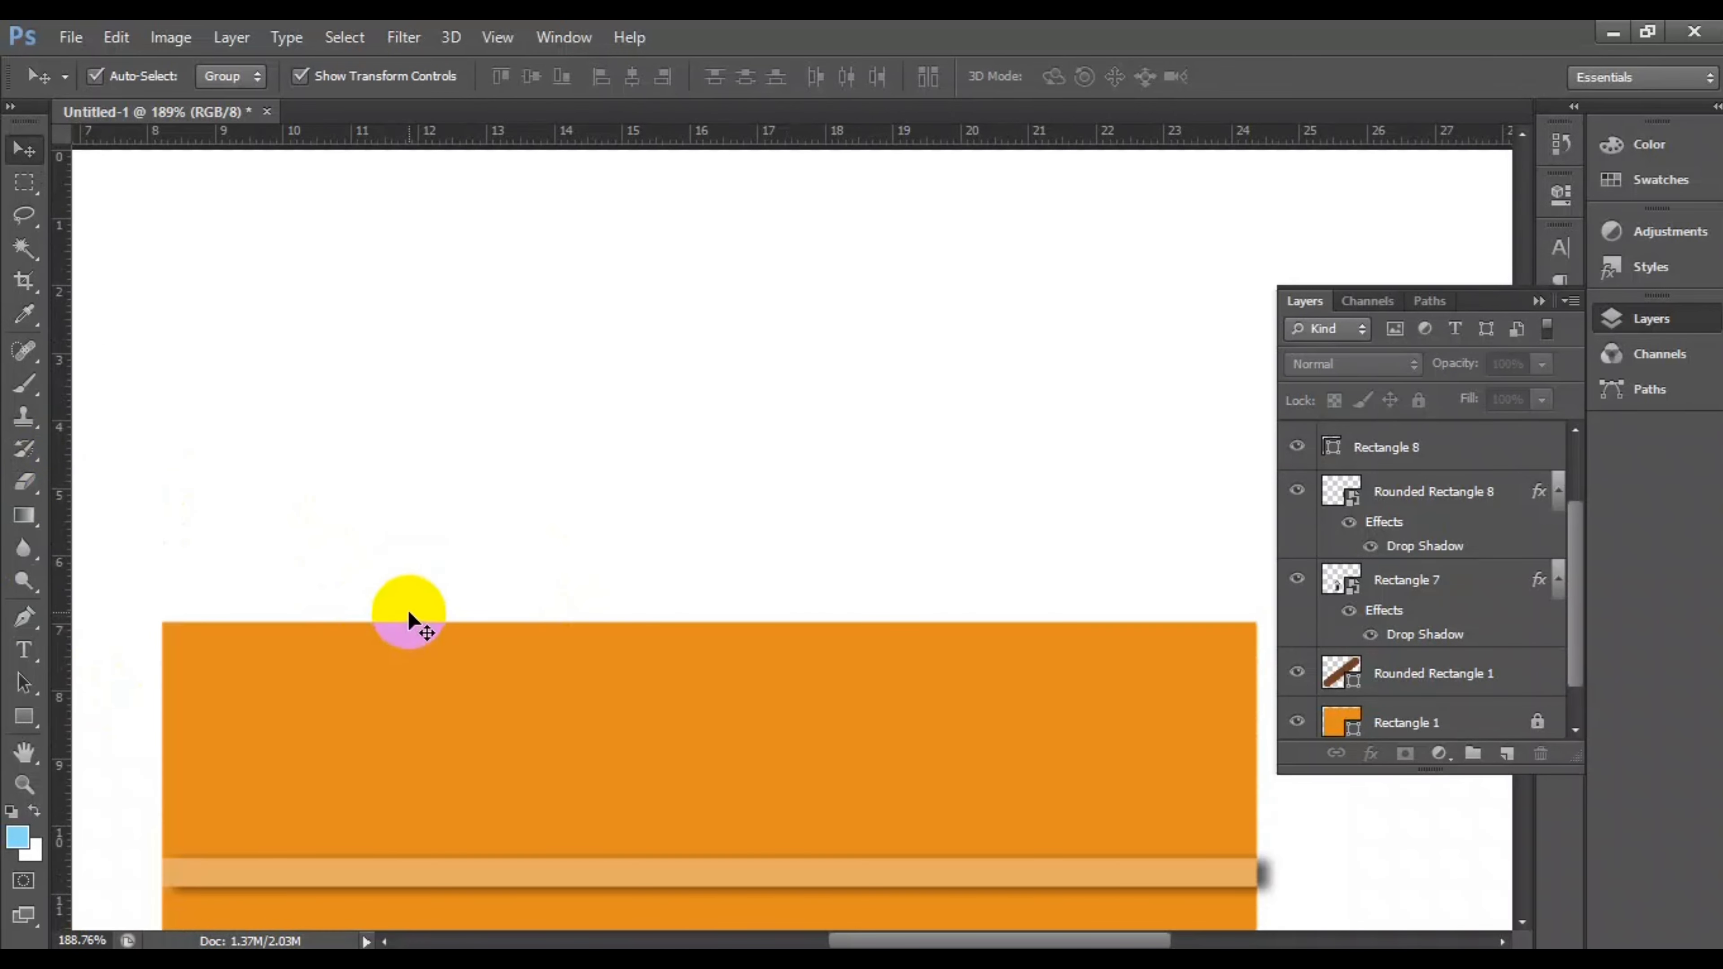
left_click(24, 717)
mouse_move(313, 278)
left_mouse_down()
mouse_move(595, 511)
mouse_move(576, 554)
left_mouse_up()
left_click(231, 76)
left_click(183, 284)
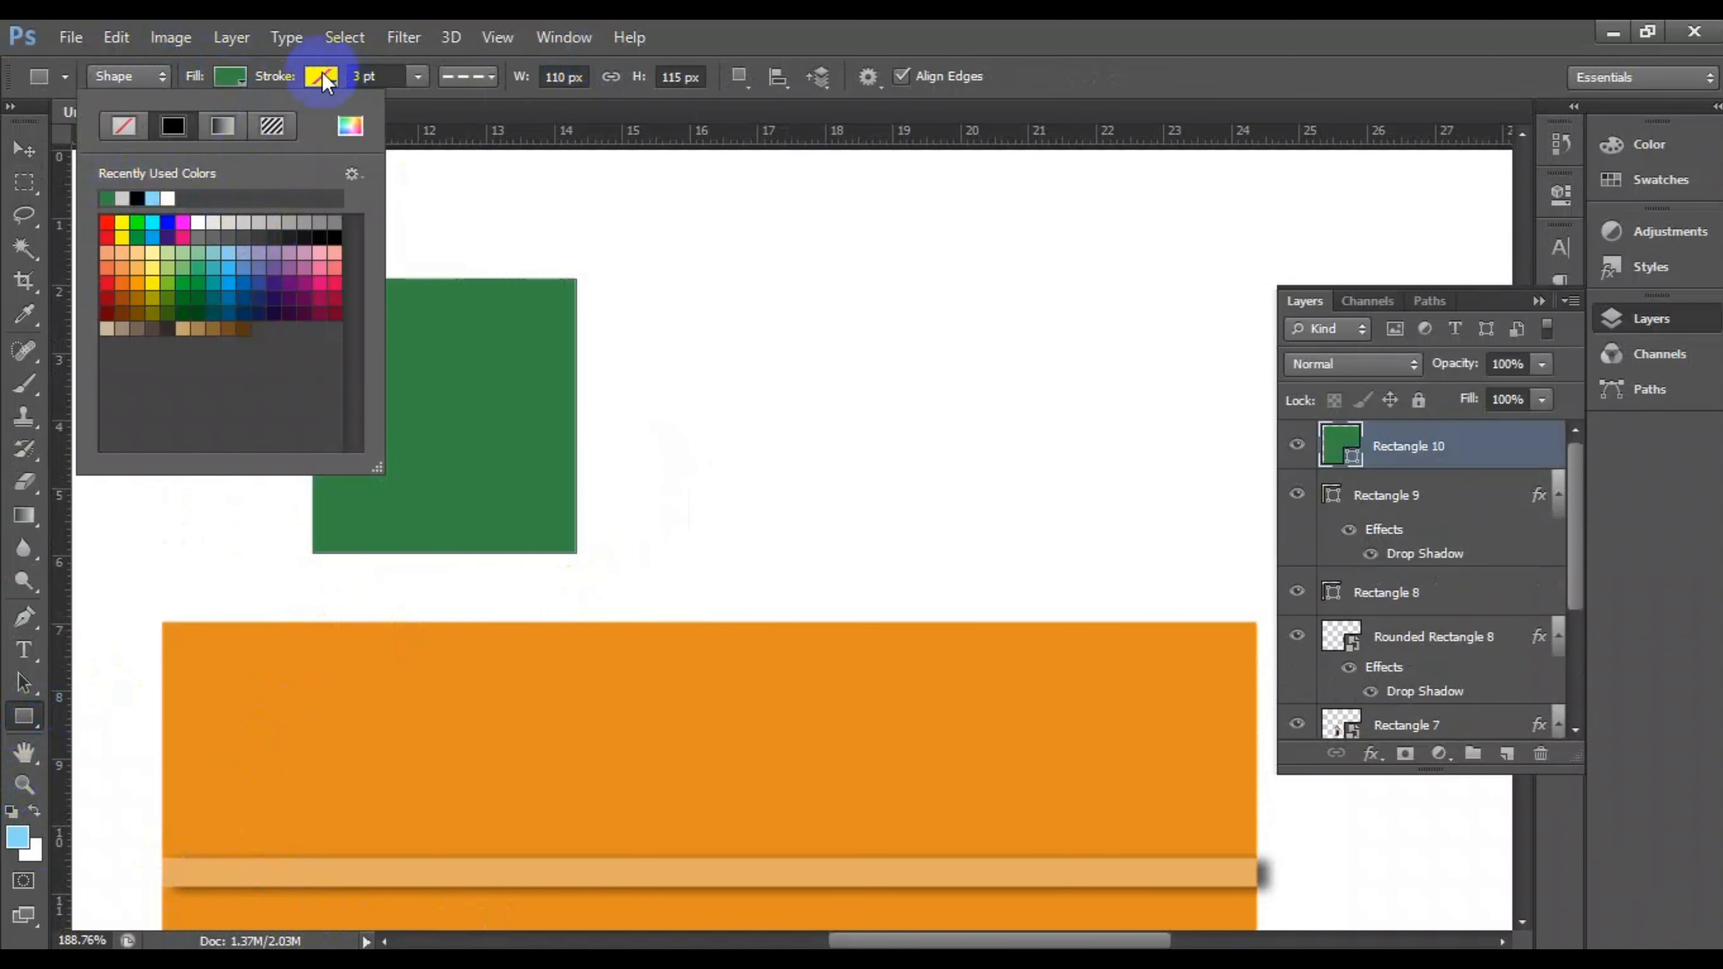
Step: Give the green rectangle a solid 4 pt light grey outline
left_click(321, 76)
left_click(261, 137)
left_click_drag(352, 76, 375, 76)
type("4")
left_click(457, 73)
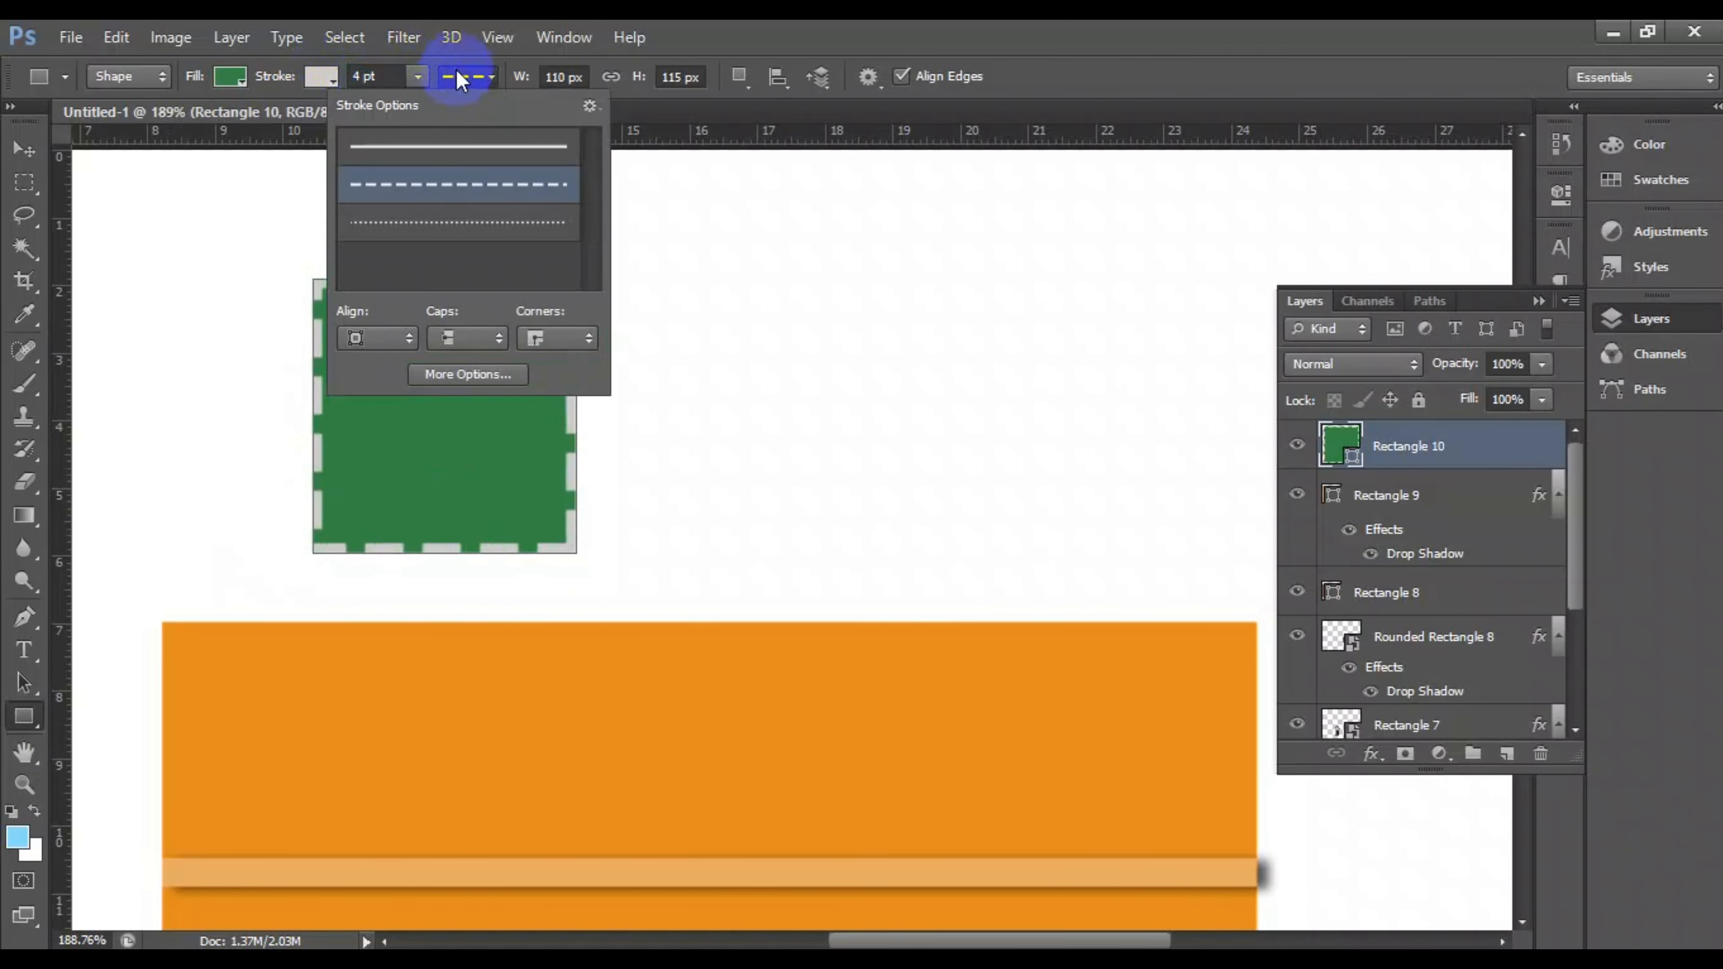
left_click(455, 138)
left_click(699, 302)
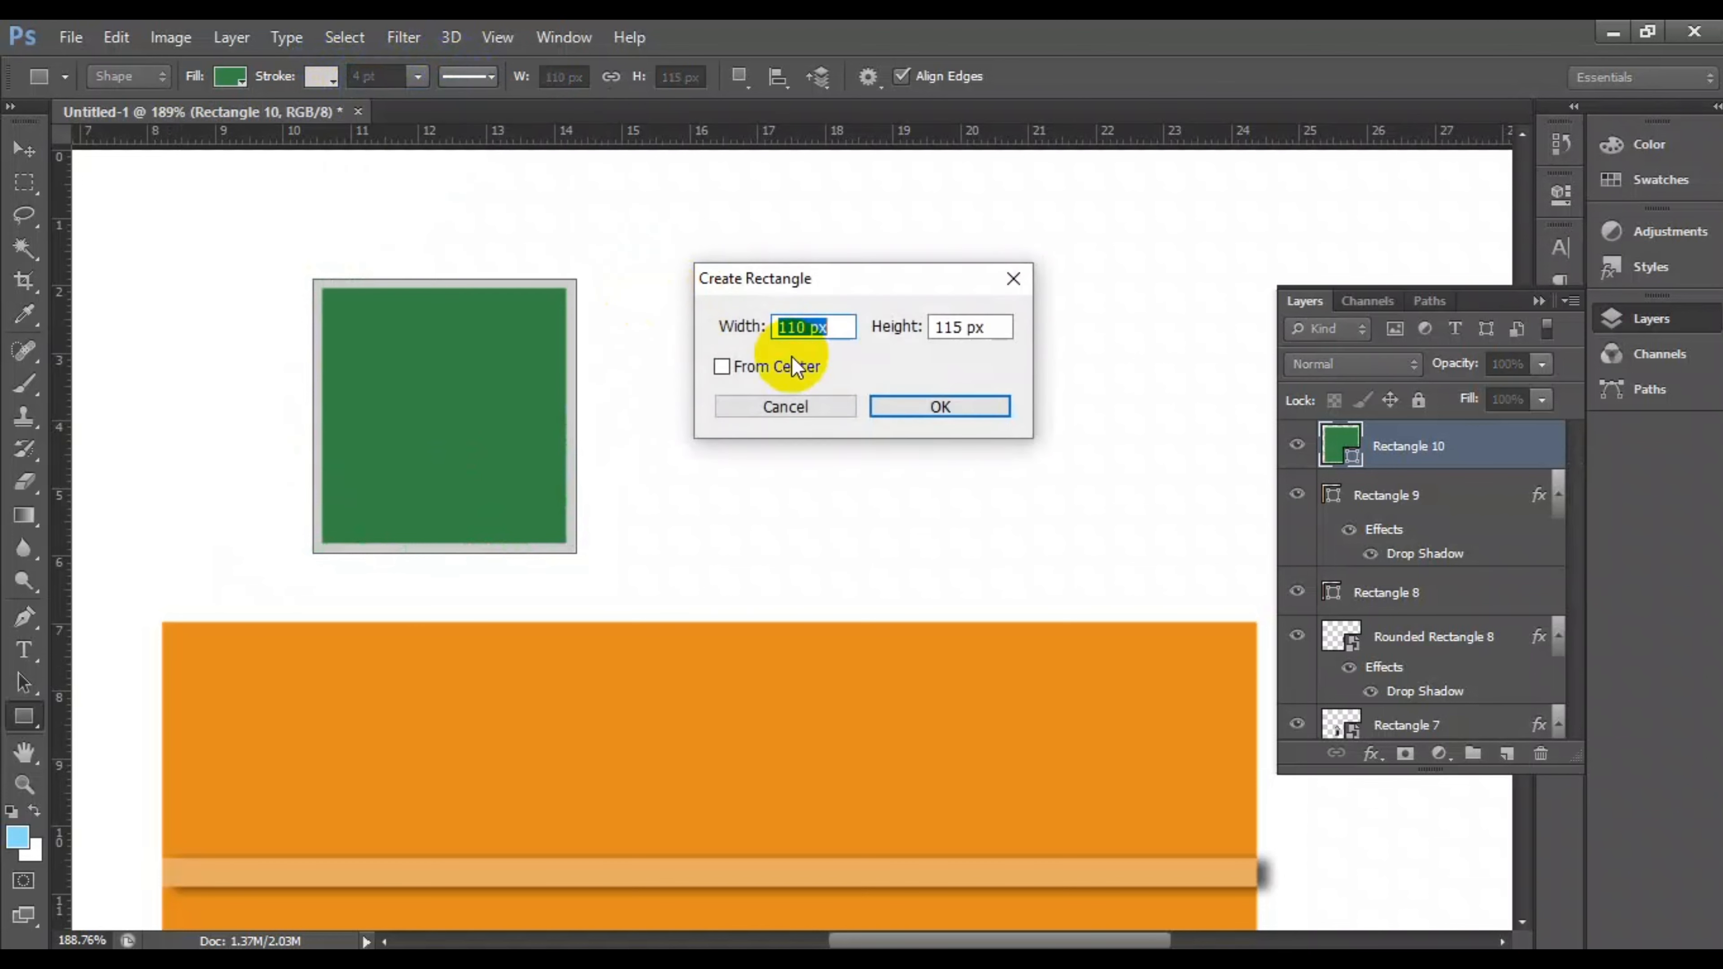
left_click(786, 405)
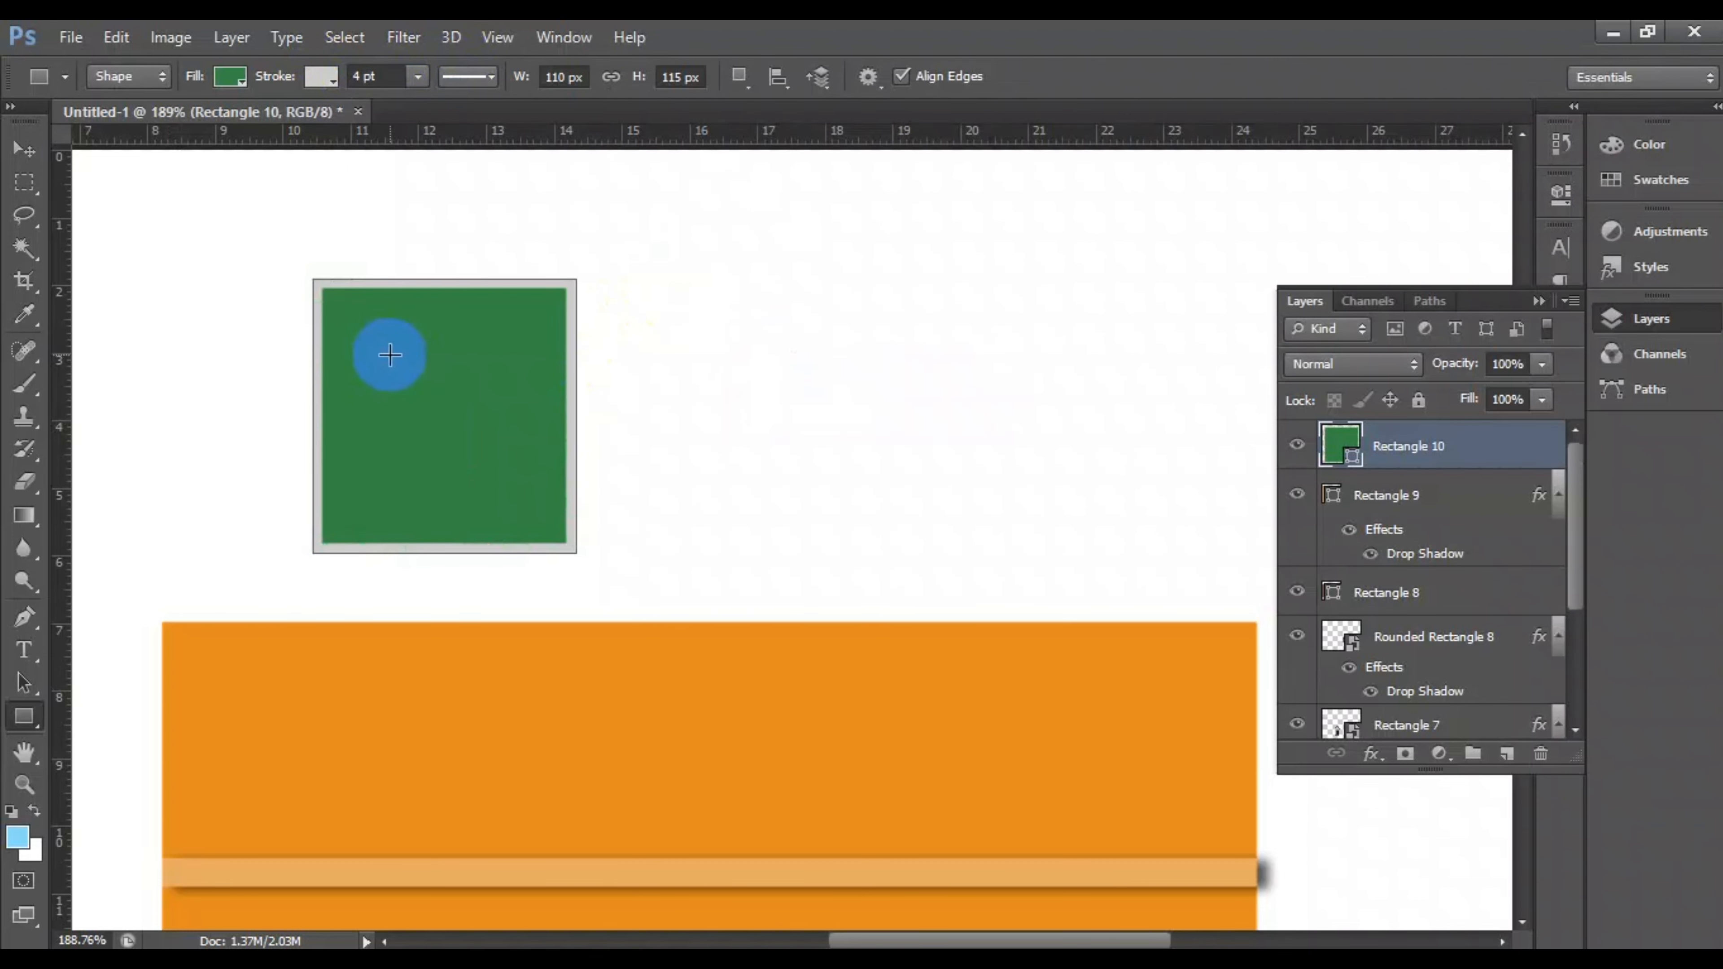
Step: Draw a thin light grey vertical divider over the green rectangle's full height and center the two horizontally
scroll(492, 600, "down", 3)
scroll(484, 600, "up", 4)
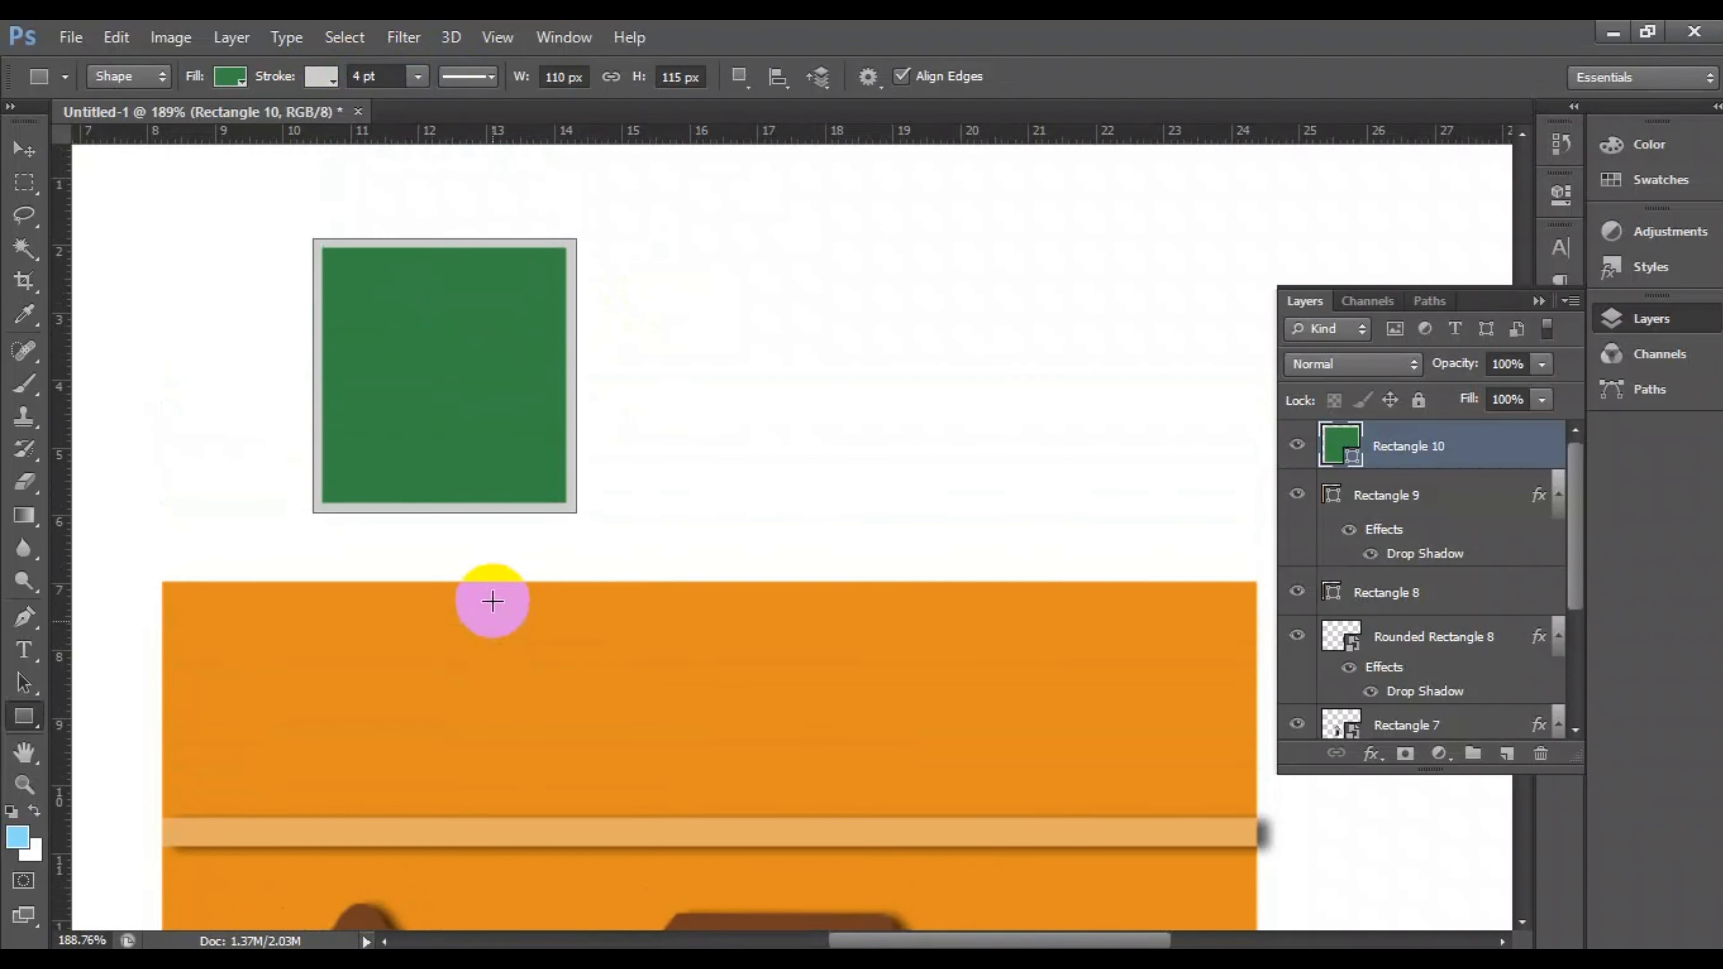
left_click_drag(427, 326, 440, 584)
key("v")
left_click(226, 254)
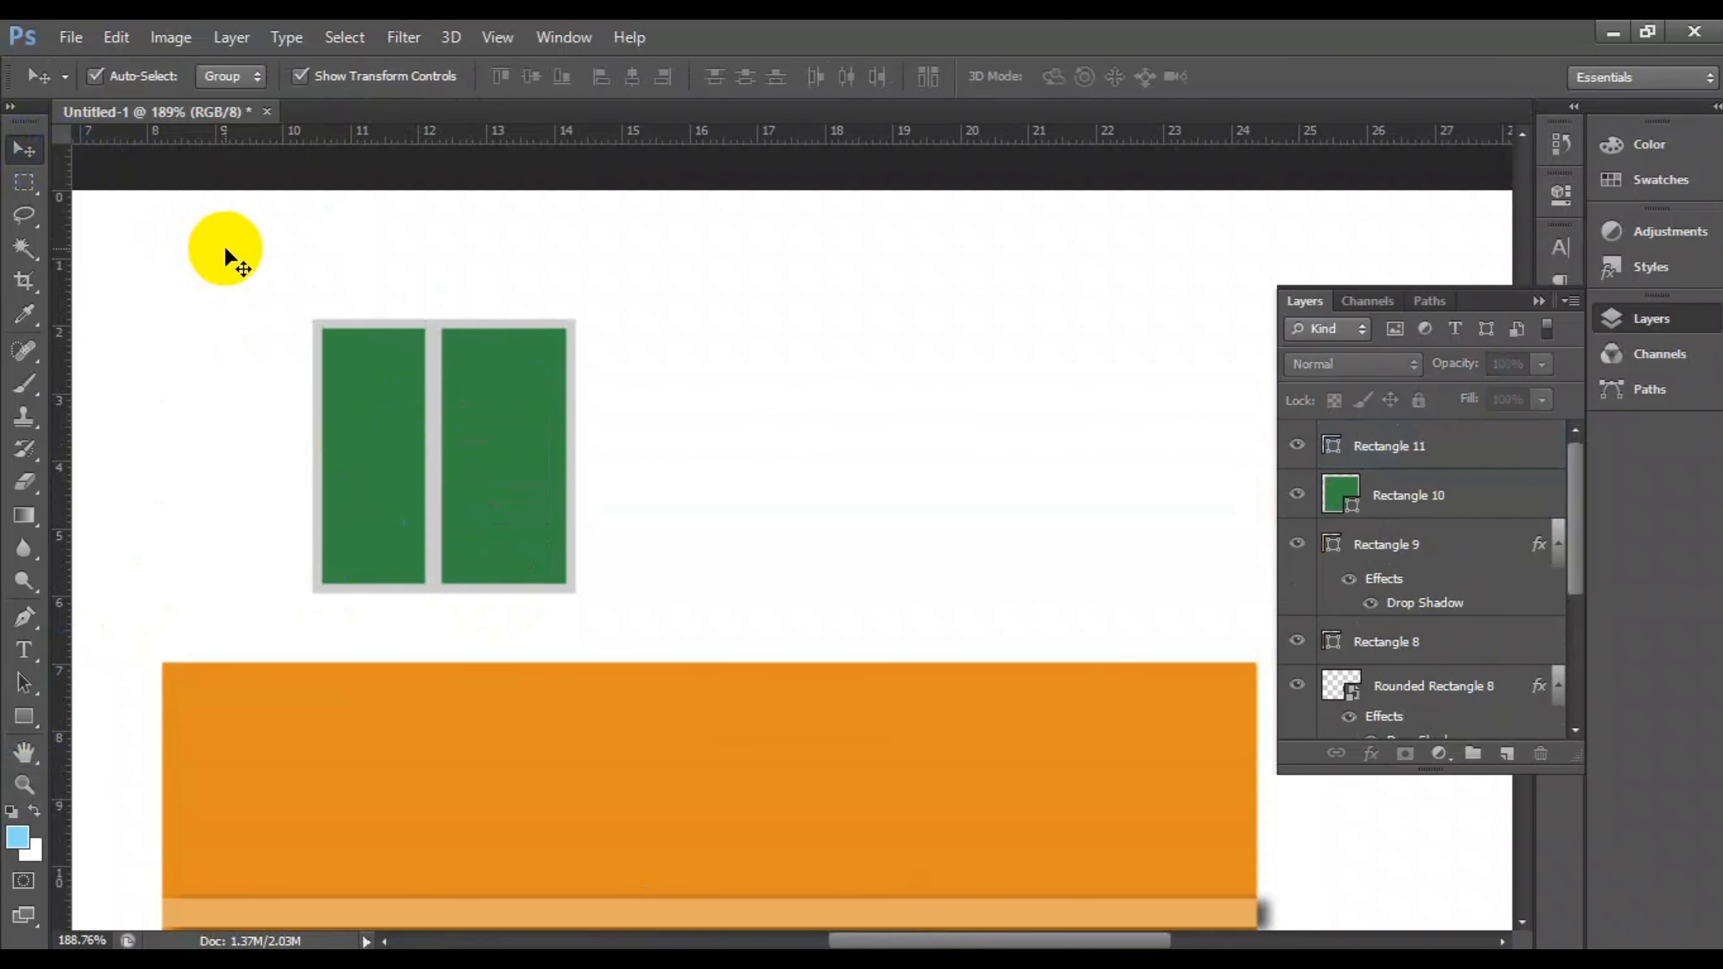
left_click(436, 355)
left_click_drag(261, 258, 604, 596)
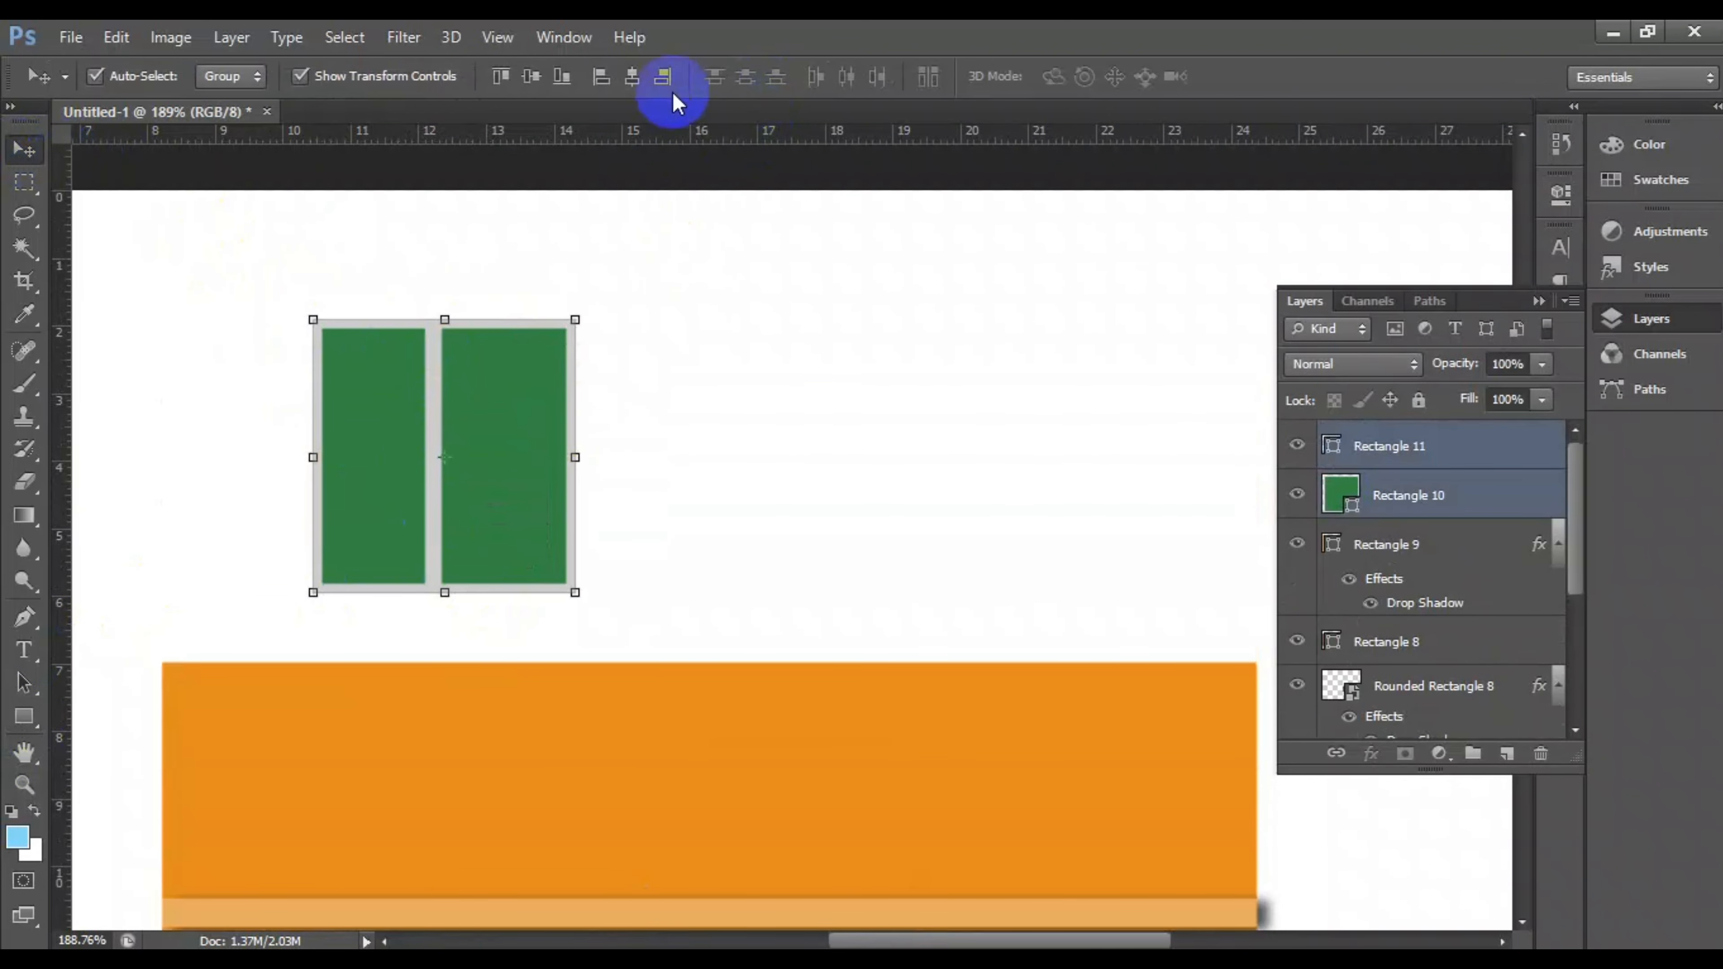
left_click(633, 75)
left_click(695, 284)
Step: Duplicate the roofed window and move the copy above the wall, beside the new two-pane window
scroll(924, 574, "down", 5)
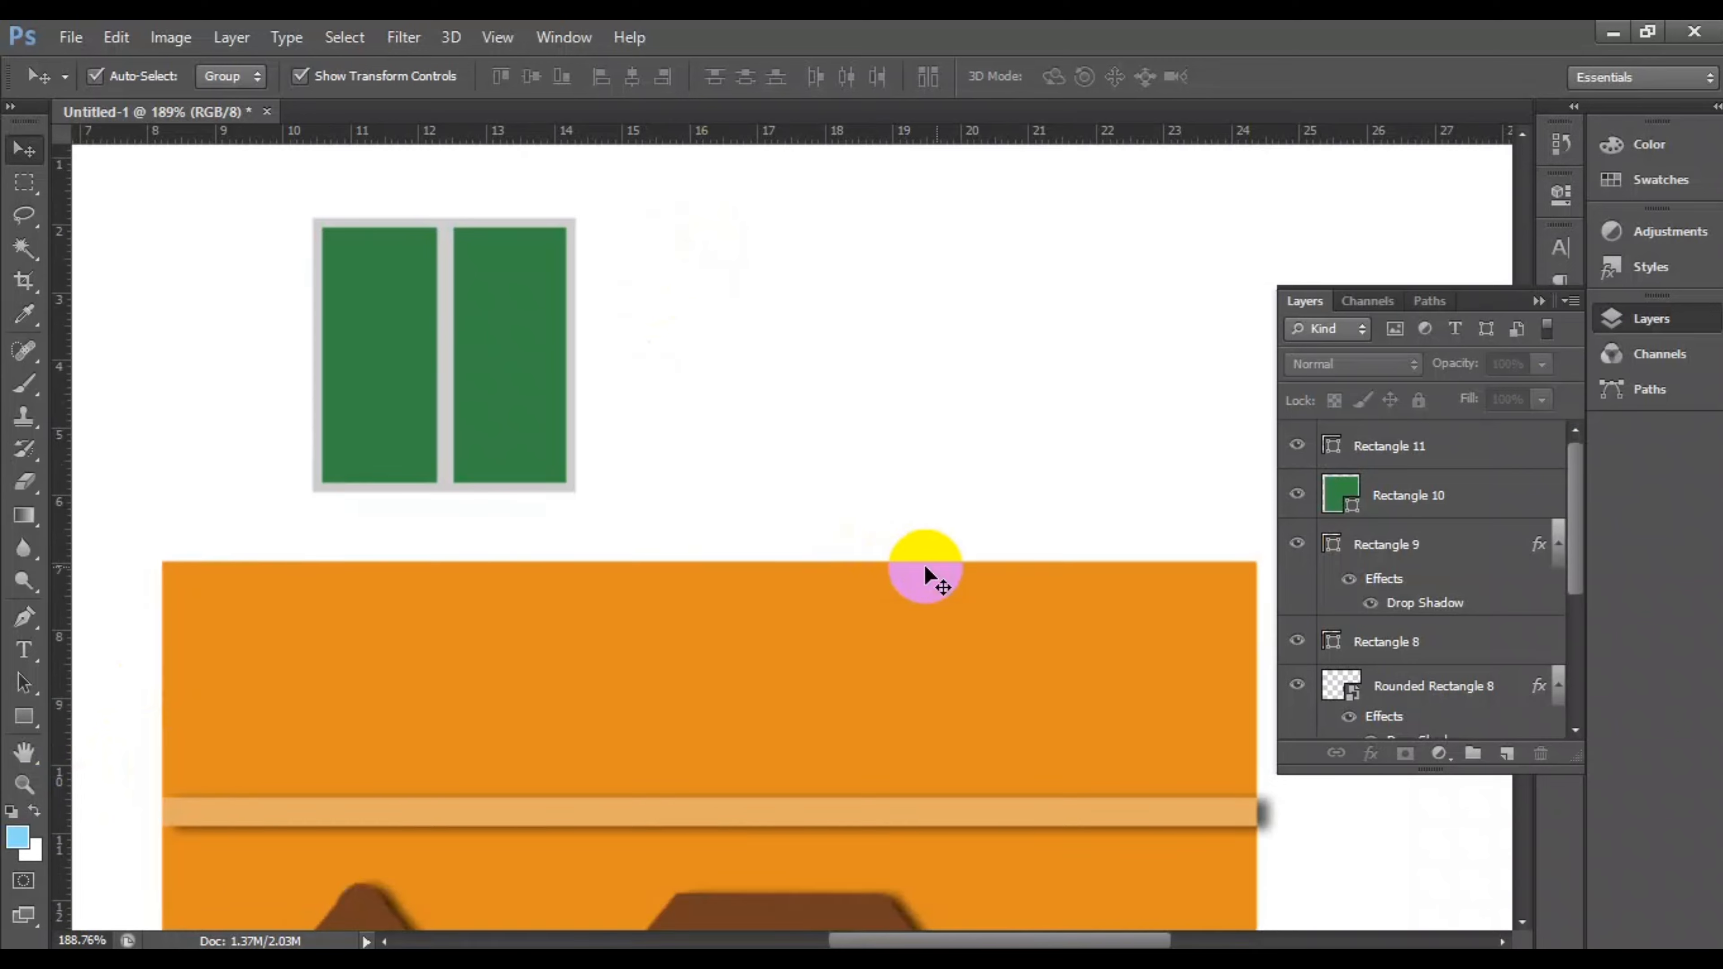
left_click(1007, 717)
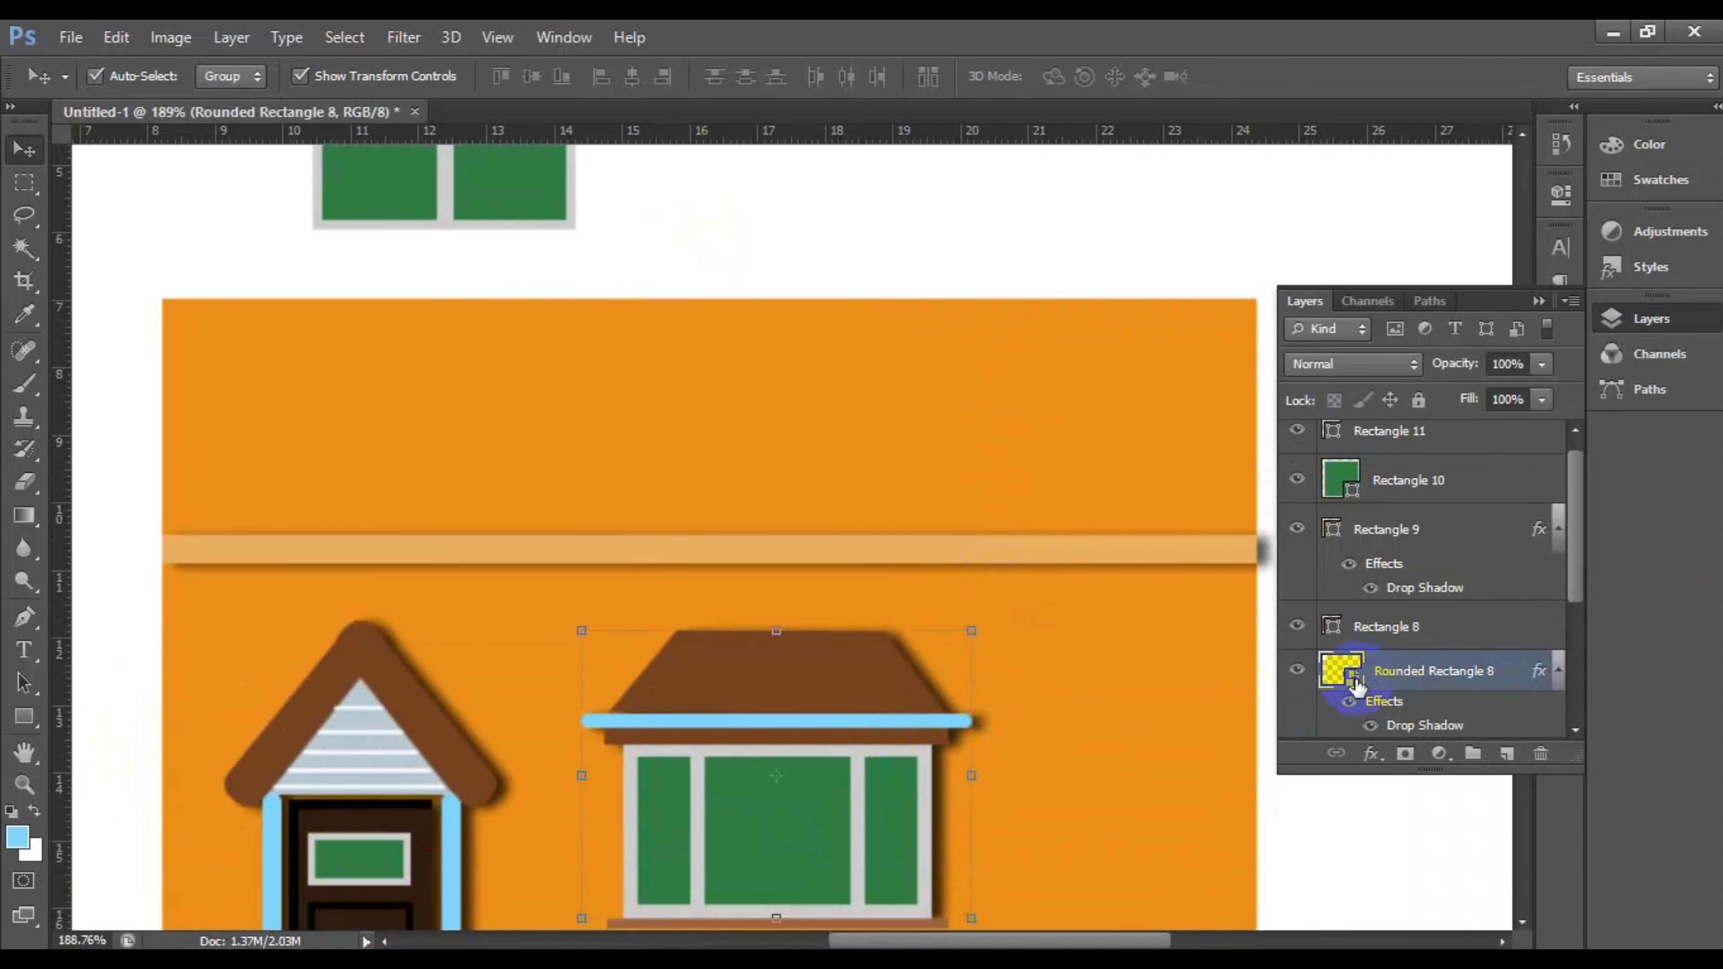
left_click_drag(1460, 659, 1507, 755)
left_click_drag(807, 691, 847, 269)
scroll(847, 269, "up", 5)
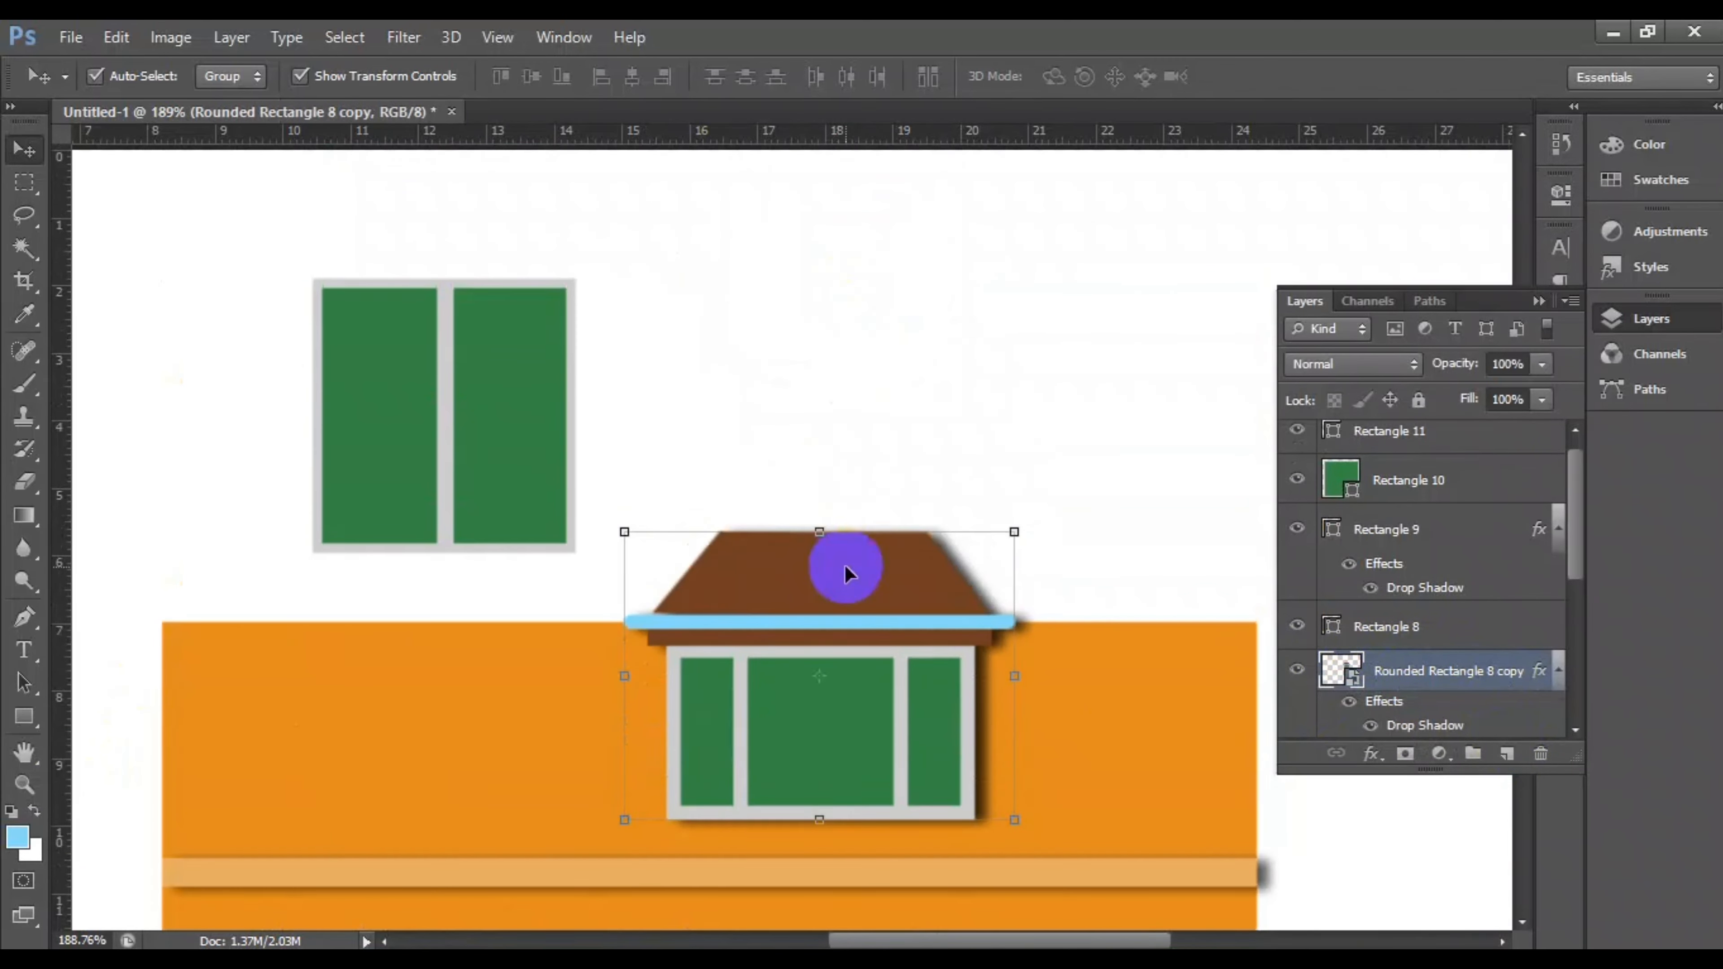
left_click_drag(847, 569, 868, 278)
Step: Delete the roof, blue bar and brown strip inside the copied window's smart object, saving and closing its contents
double_click(1341, 670)
left_click(993, 442)
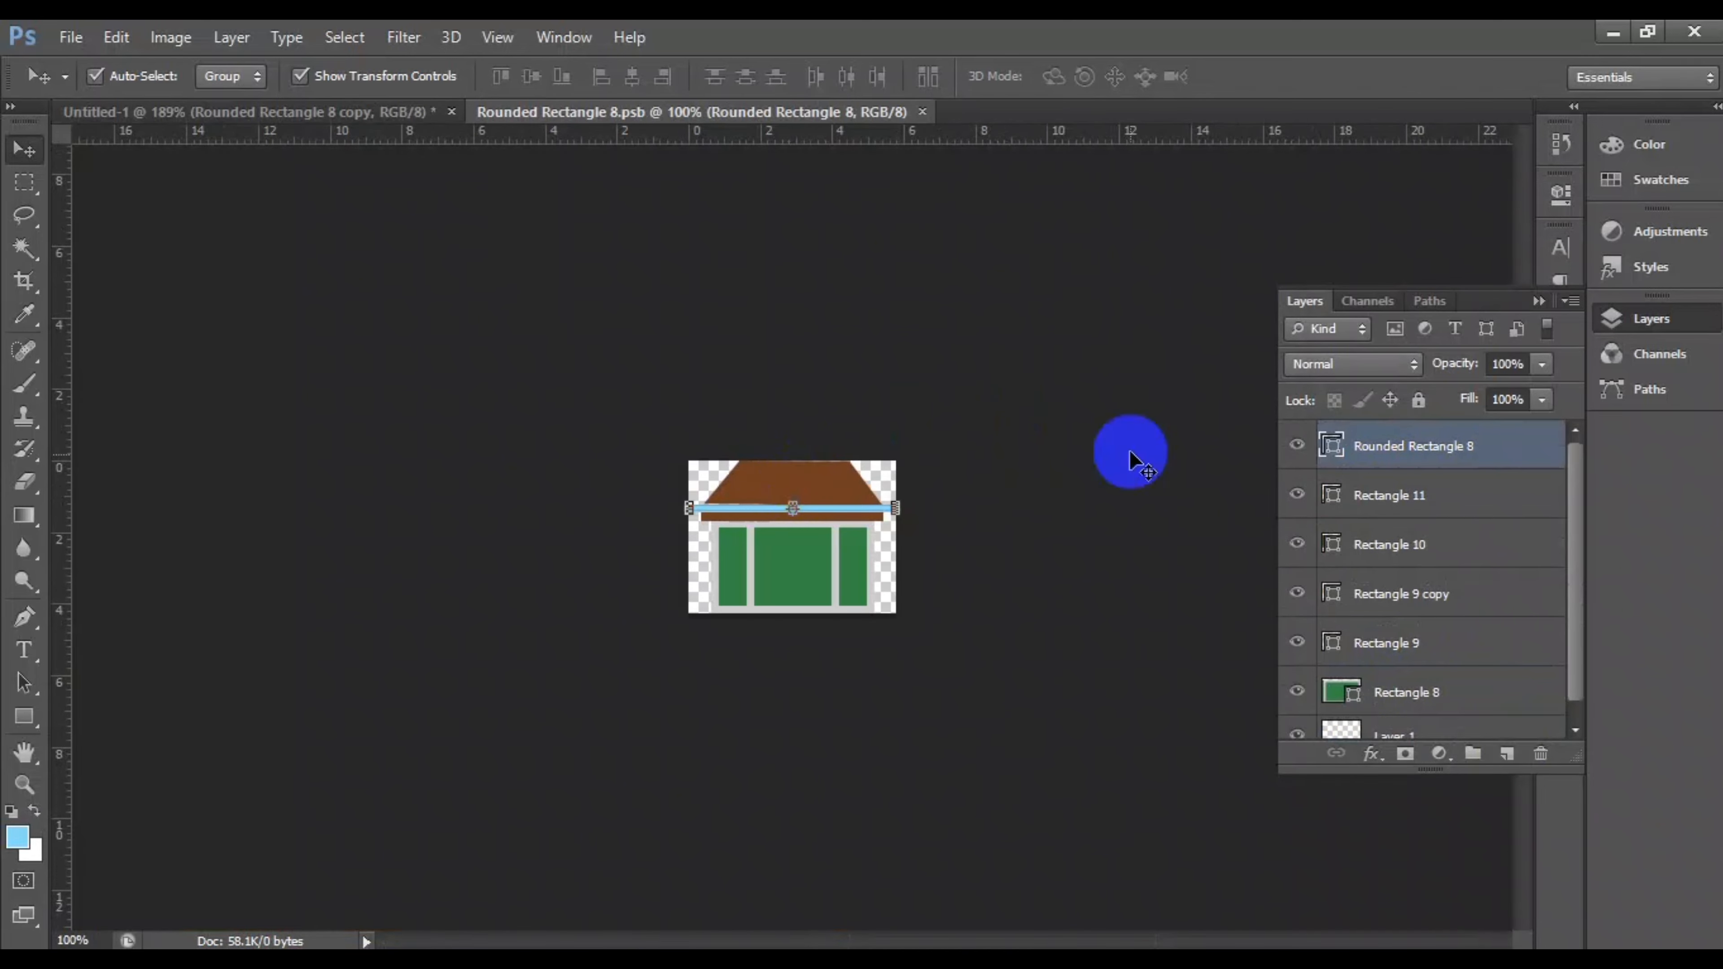
left_click(795, 499)
key("Delete")
left_click(830, 514)
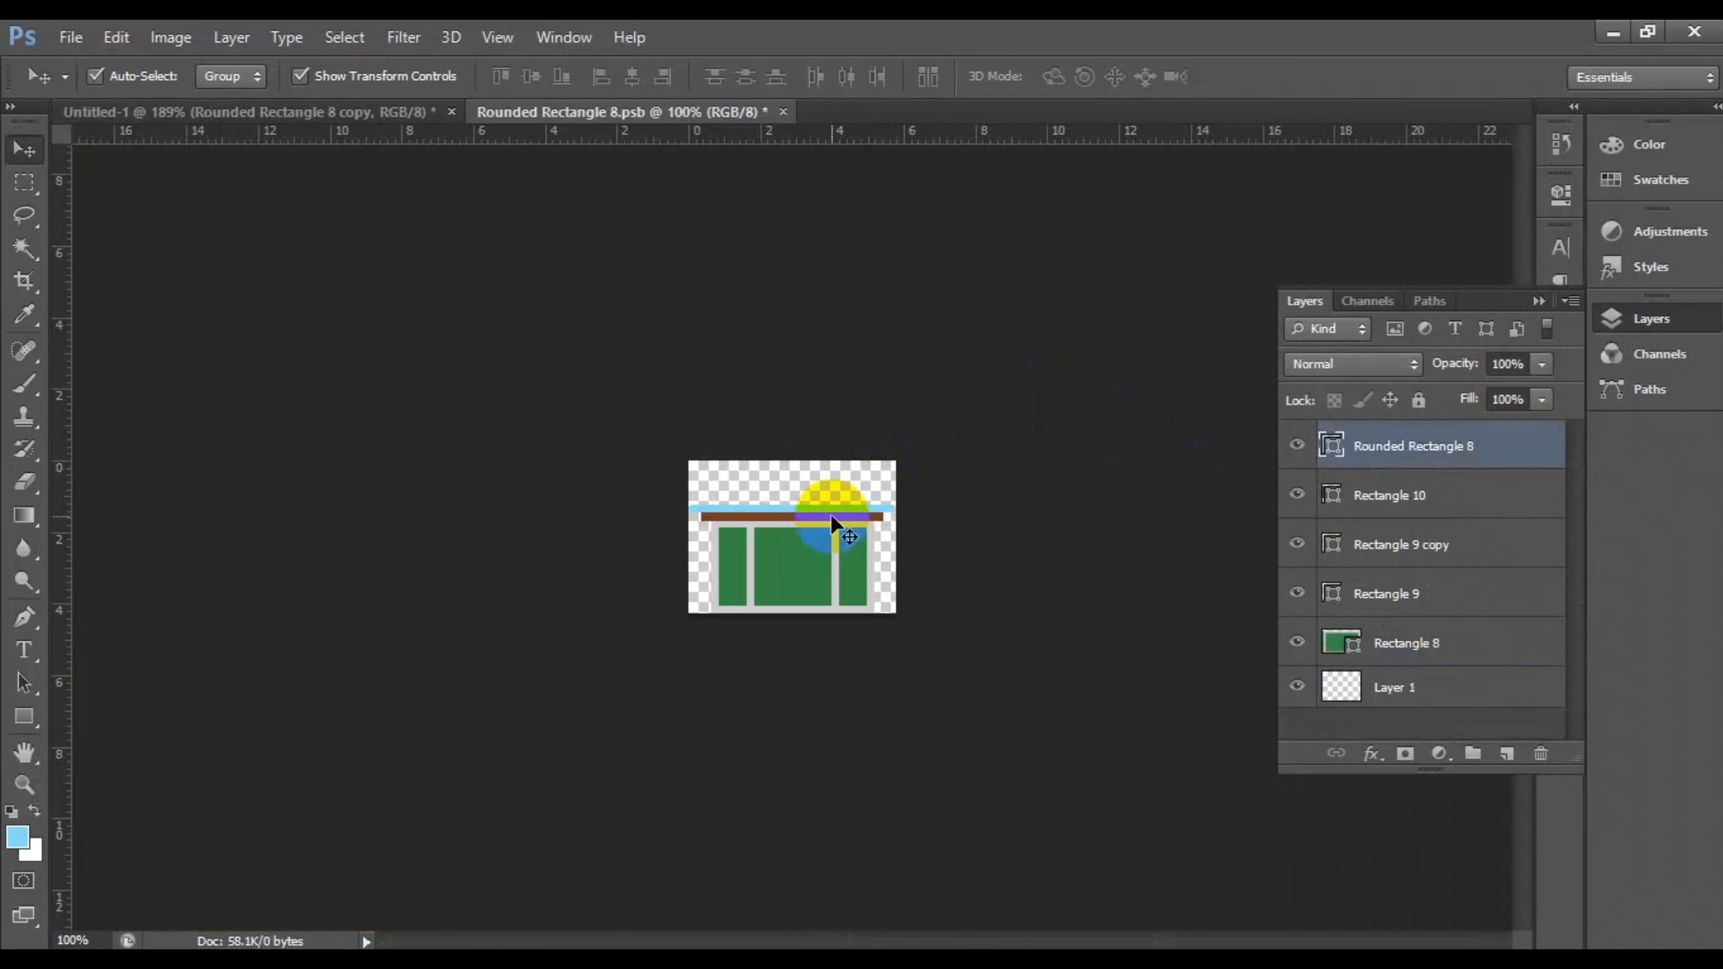
key("Delete")
left_click(842, 512)
key("Delete")
left_click(783, 111)
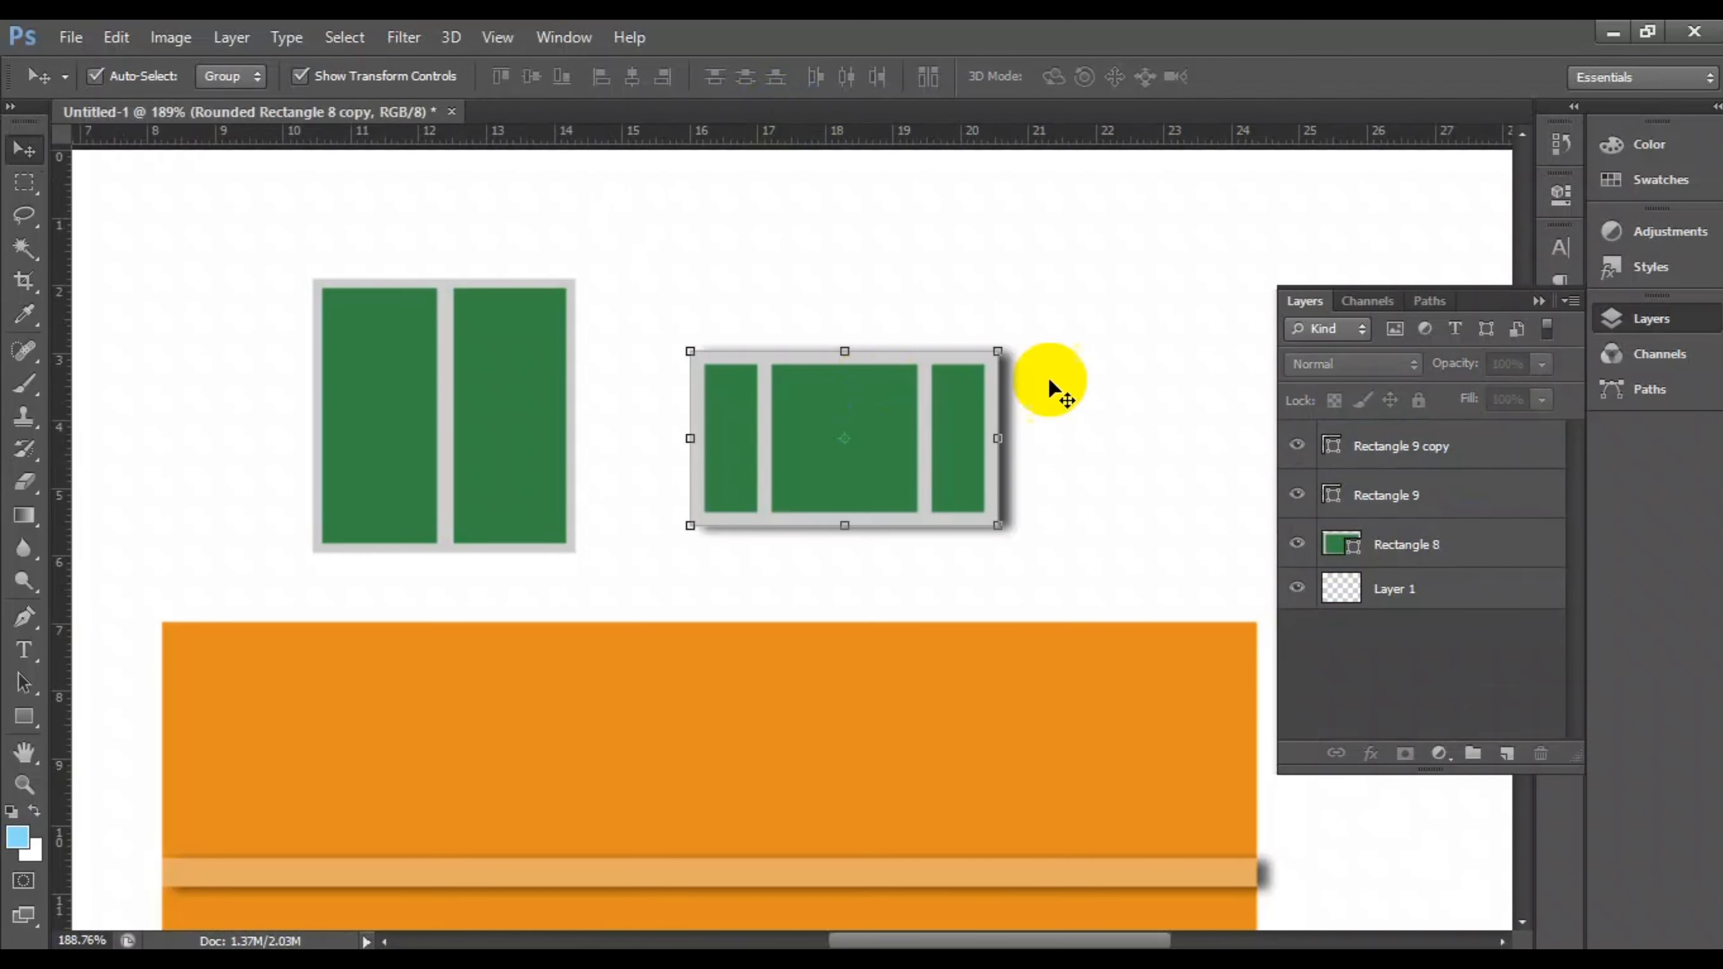
left_click(483, 377)
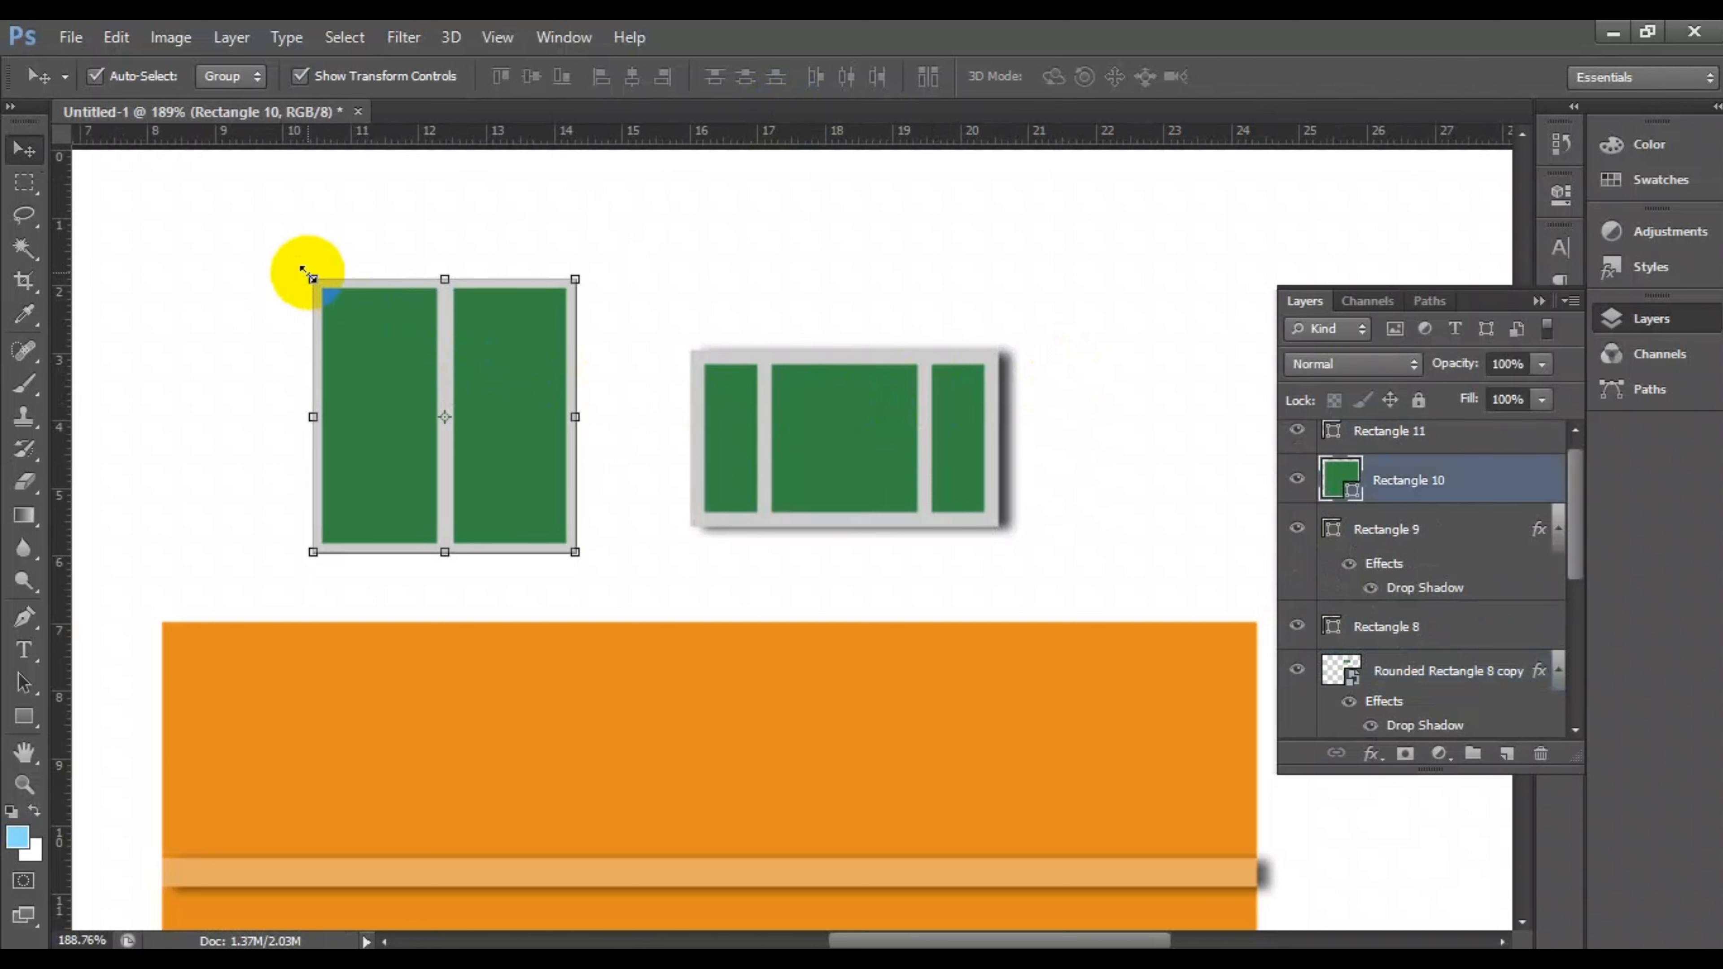
left_click_drag(311, 278, 324, 381)
left_click(1235, 76)
Step: Select the two-pane window together with its divider and convert them into one smart object
left_click_drag(274, 274, 524, 431)
right_click(1417, 438)
left_click(1005, 292)
Step: Shrink the two-pane window to the three-pane window's height and place it back on its original side
left_click_drag(309, 280, 371, 343)
left_click_drag(473, 371, 796, 374)
left_click_drag(798, 576, 789, 520)
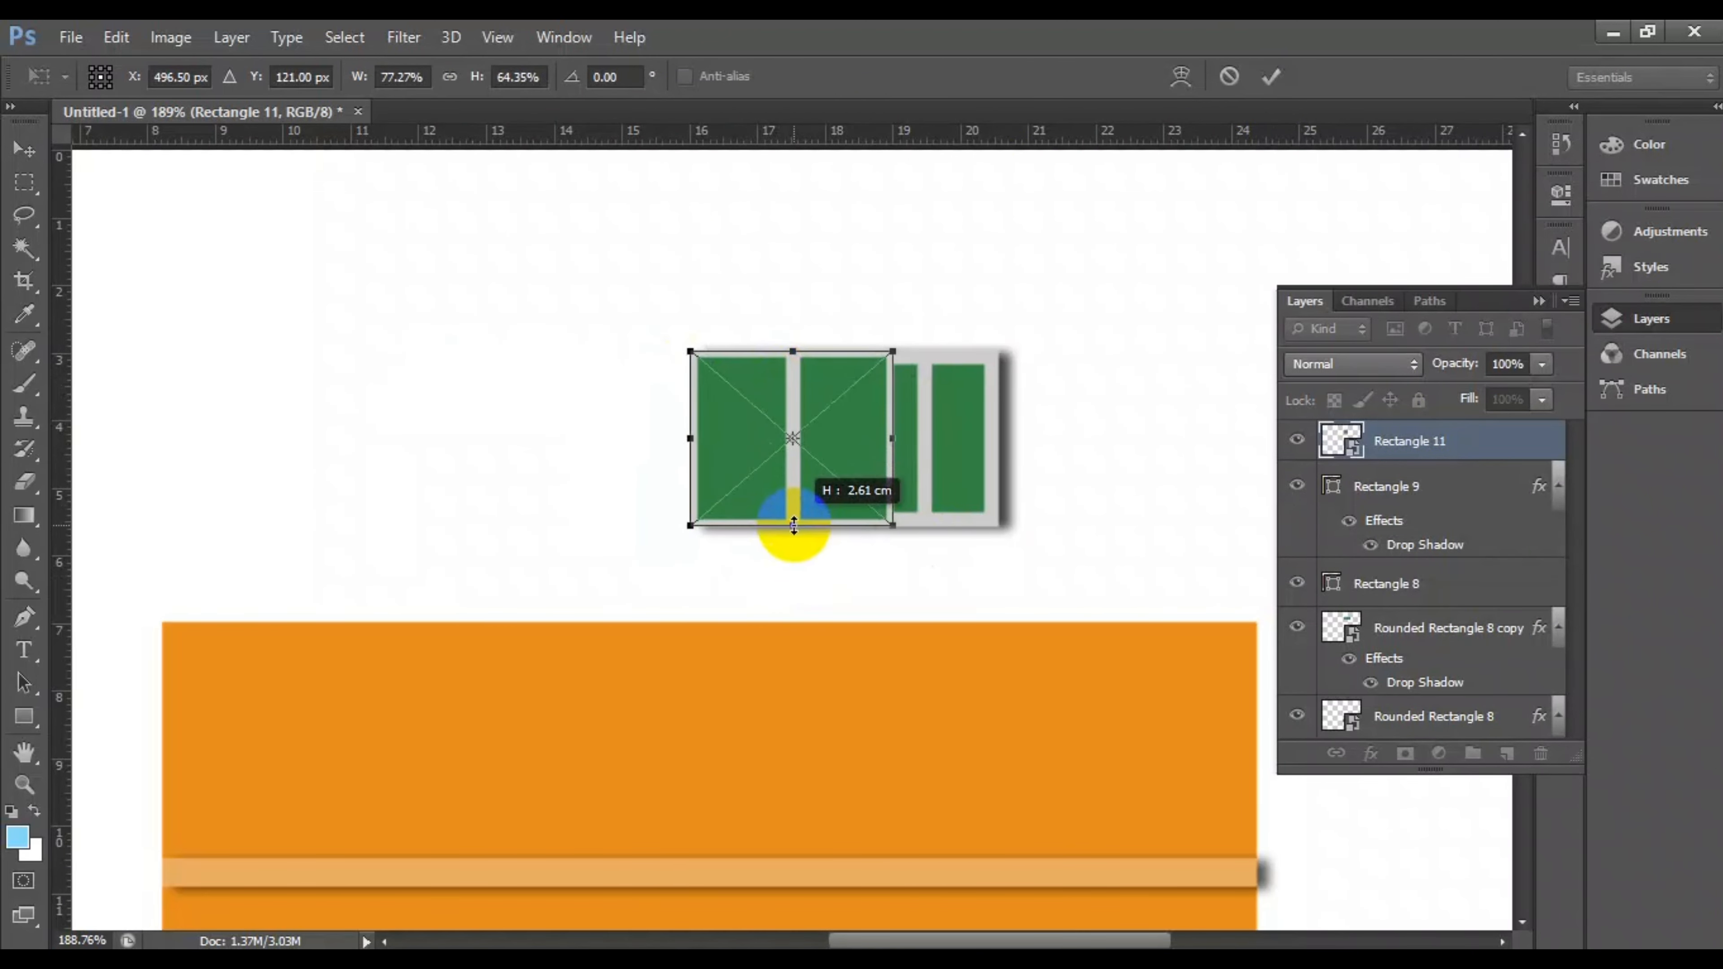
left_click_drag(838, 434, 442, 434)
key("Return")
left_click(1115, 357)
Step: Move the two-pane and three-pane windows down onto the orange wall above the decorative band
scroll(1115, 357, "down", 3)
left_click_drag(421, 353, 420, 641)
mouse_move(759, 393)
left_mouse_down()
mouse_move(908, 575)
mouse_move(984, 595)
left_mouse_up()
left_click(896, 373)
Step: Draw a thin sill under each upper window, the three-pane window's sill about 138 by 5 px
key("u")
left_click_drag(287, 710, 502, 717)
left_click_drag(809, 722, 1136, 730)
Step: Fill both window sills with the greyish brown 684e40
double_click(1334, 445)
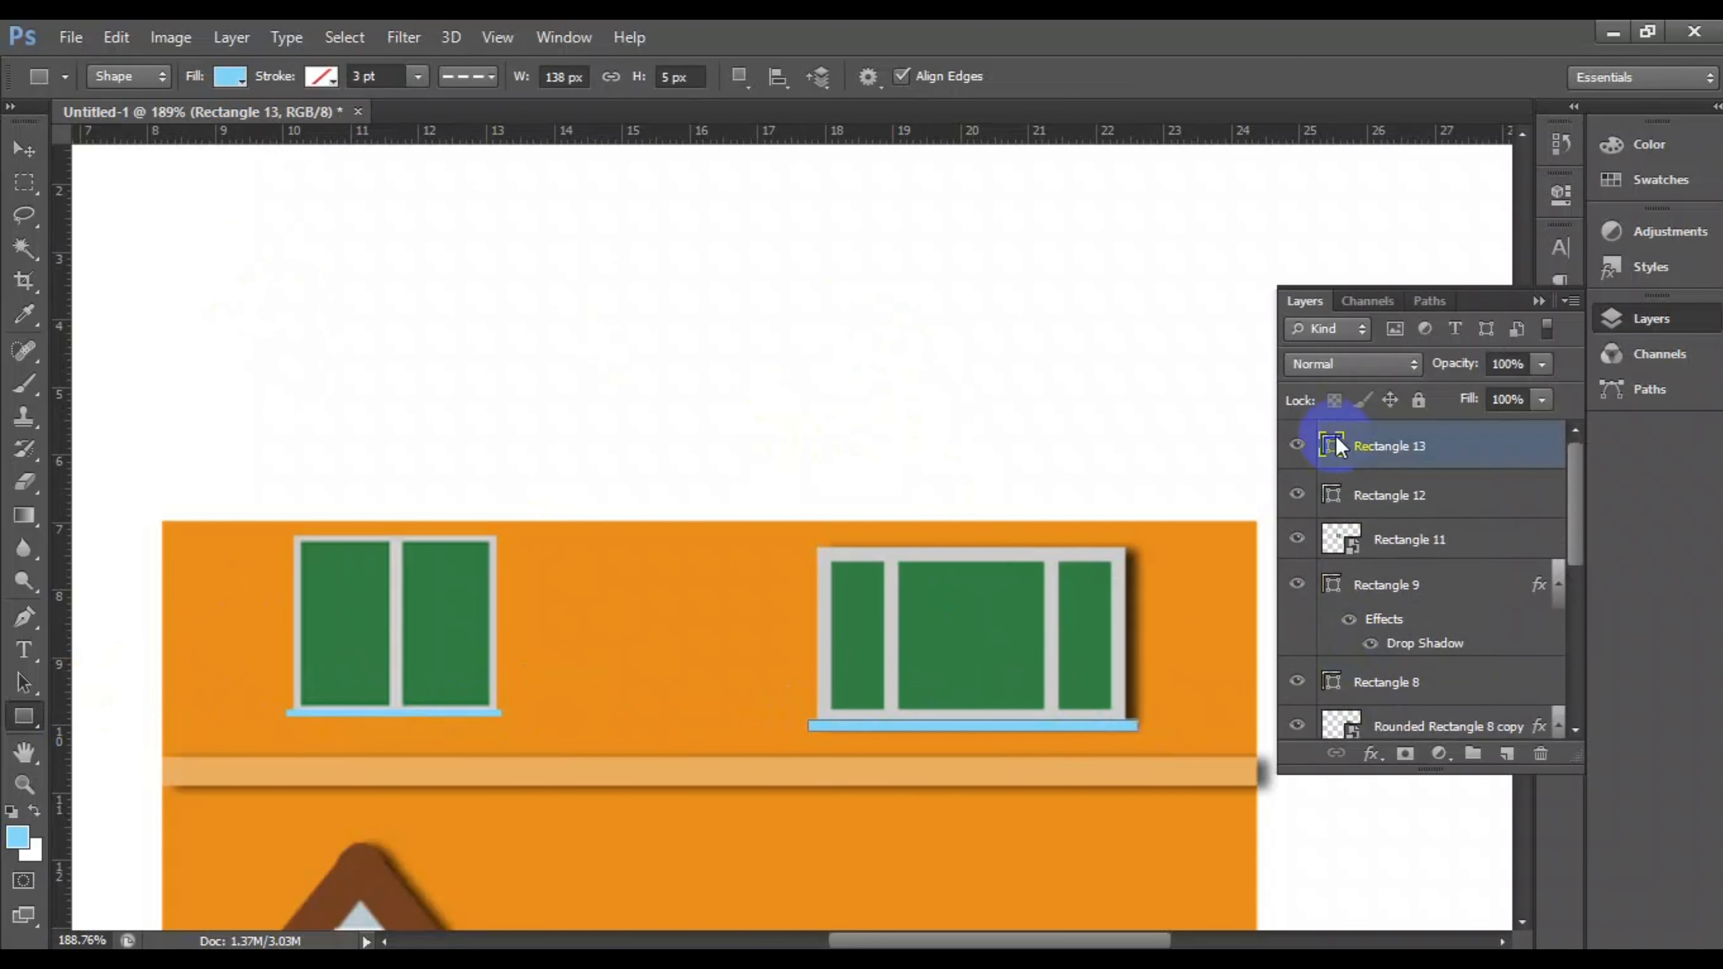
left_click(407, 882)
left_click(1152, 607)
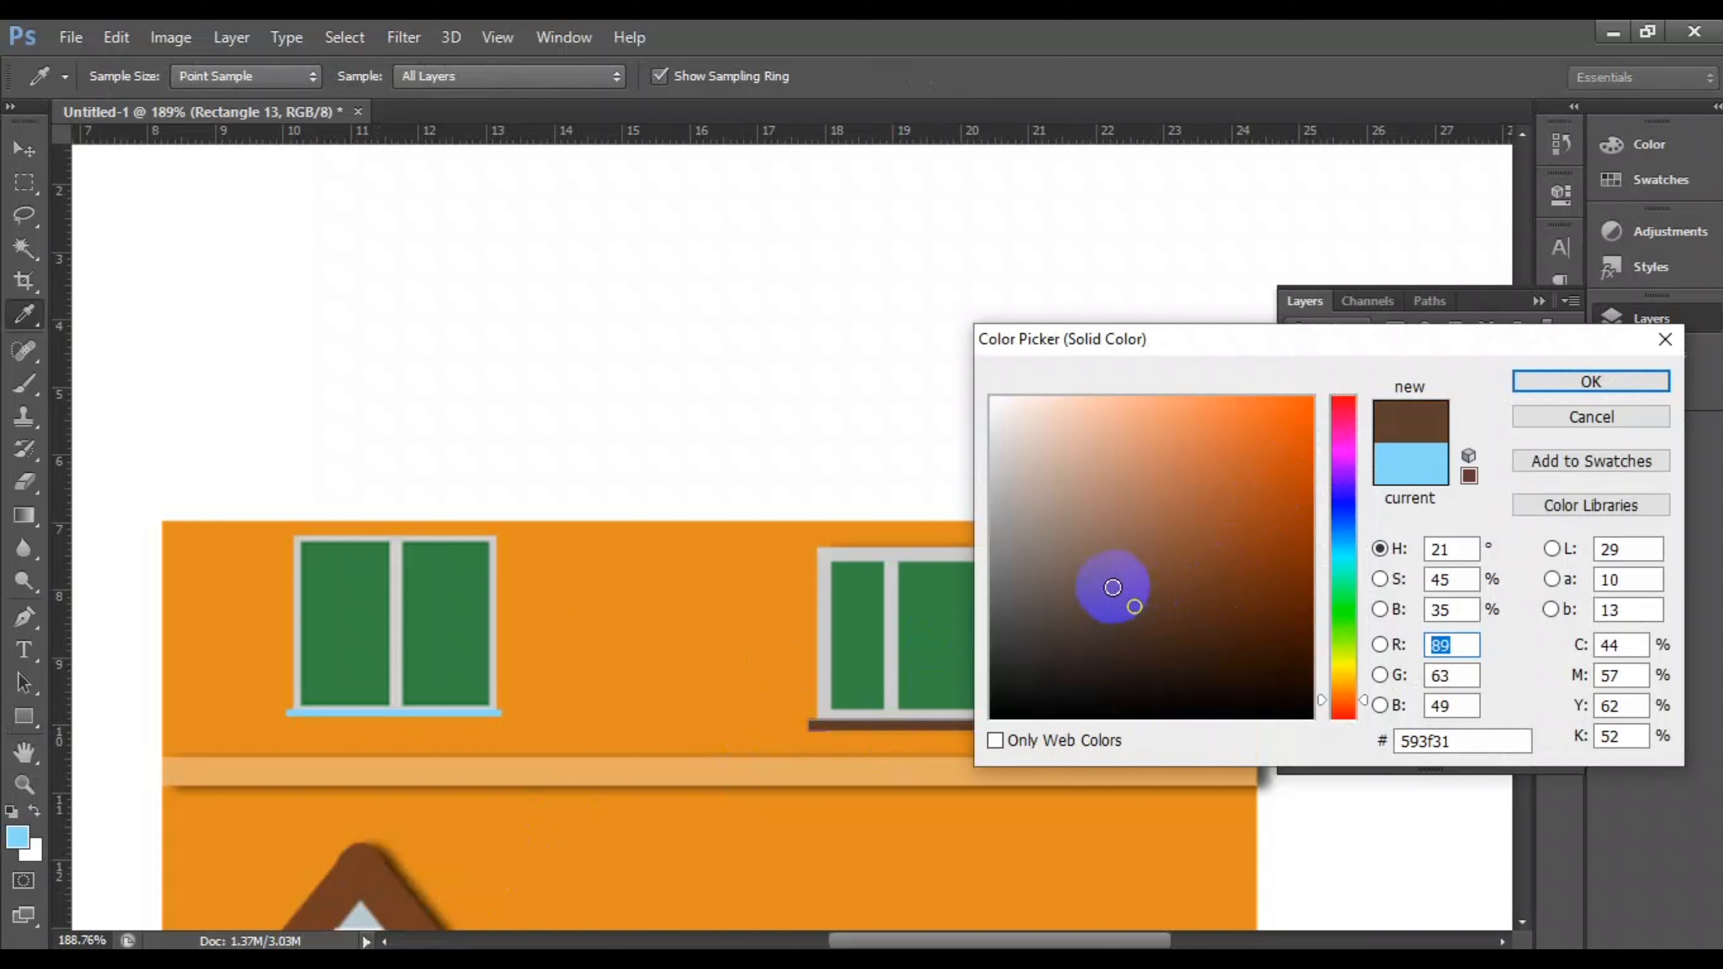
left_click(1113, 588)
left_click(1523, 385)
double_click(1330, 494)
left_click(903, 724)
left_click(1518, 382)
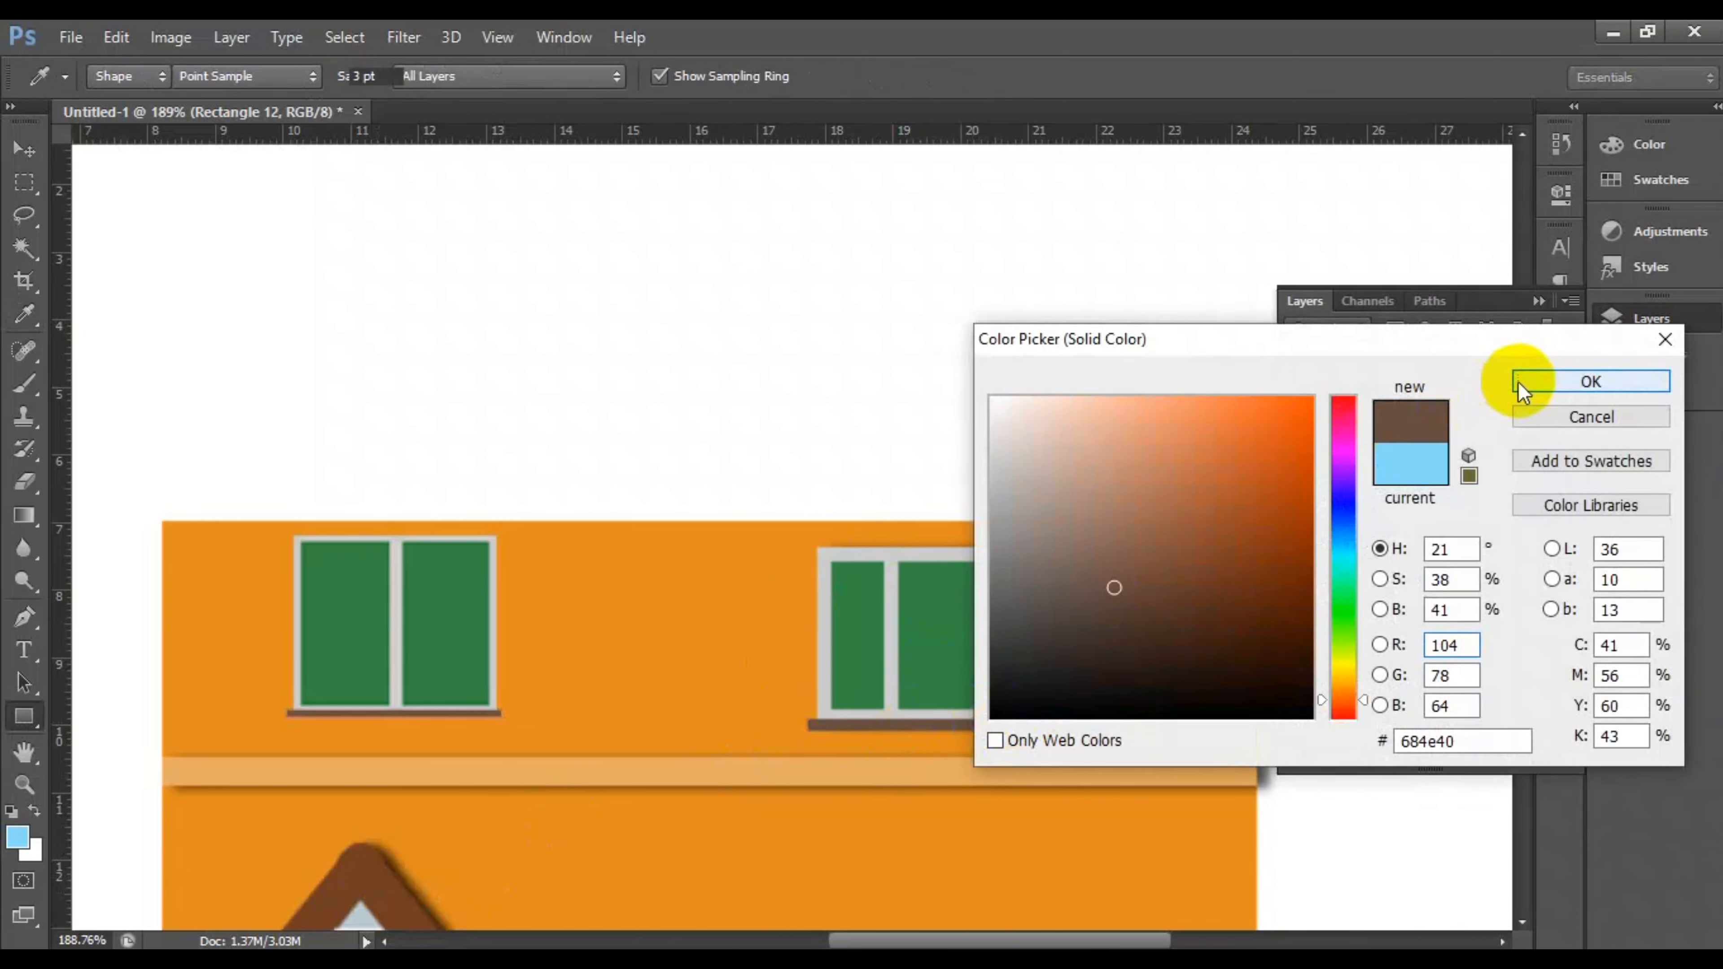
key("v")
left_click(416, 357)
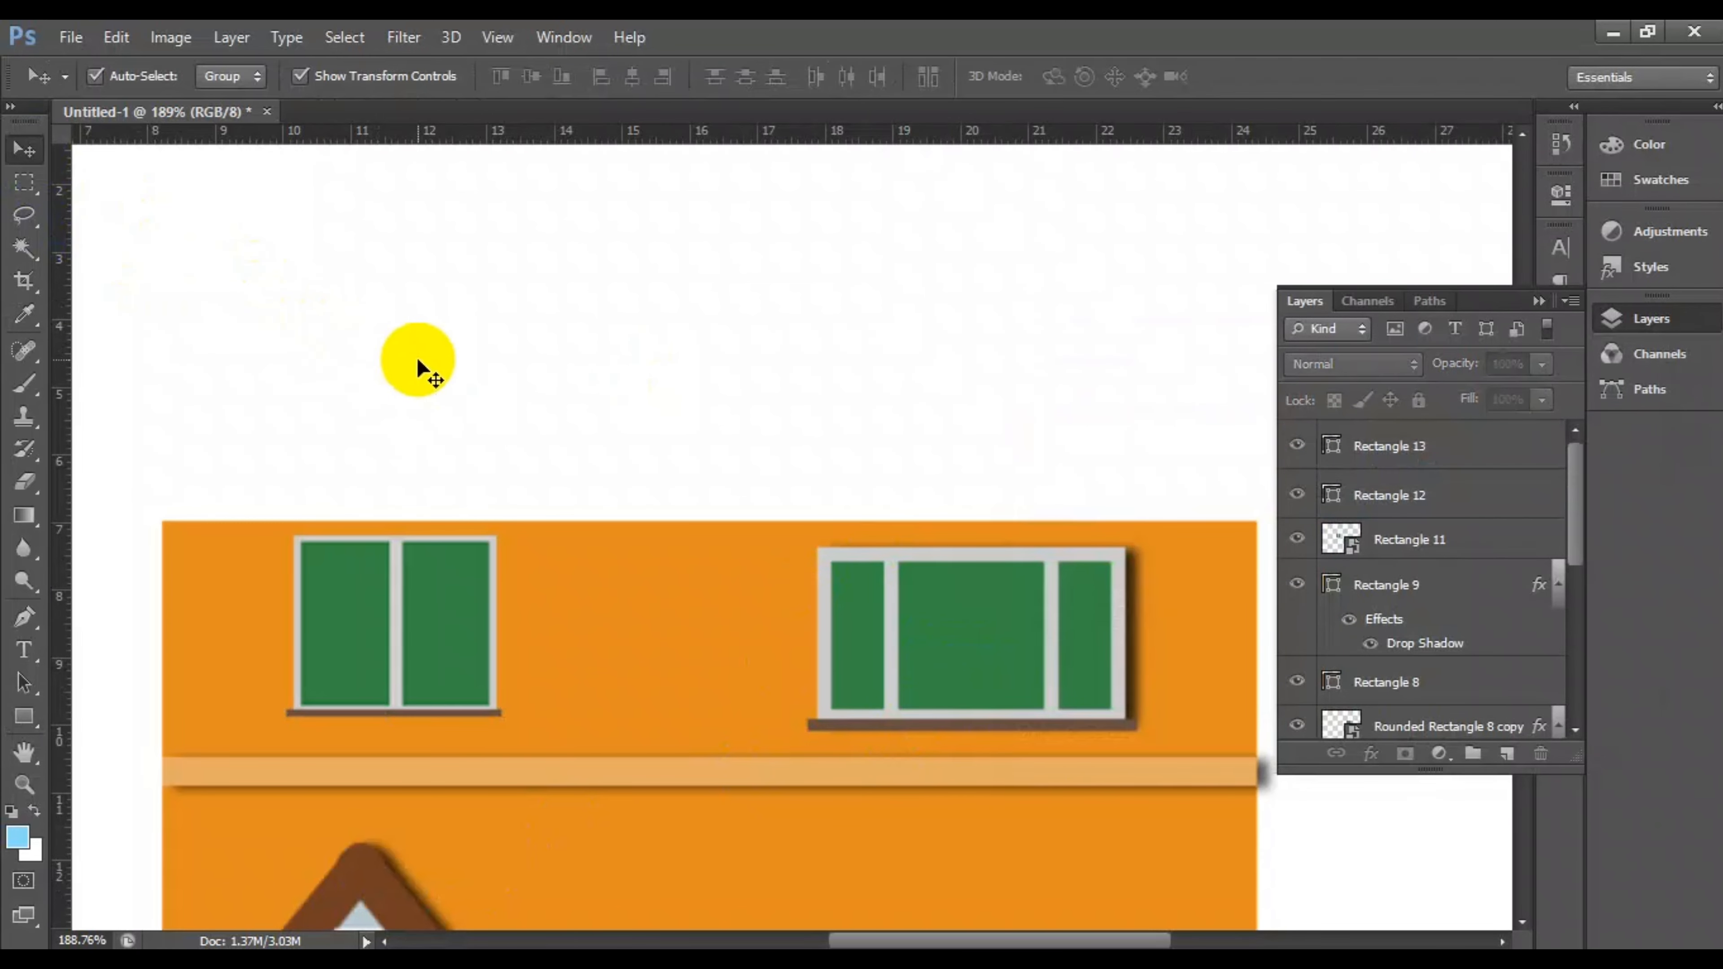
Step: Lower the two-pane window together with its sill to level it with the three-pane window
left_click(396, 564)
left_click(1405, 495, "shift")
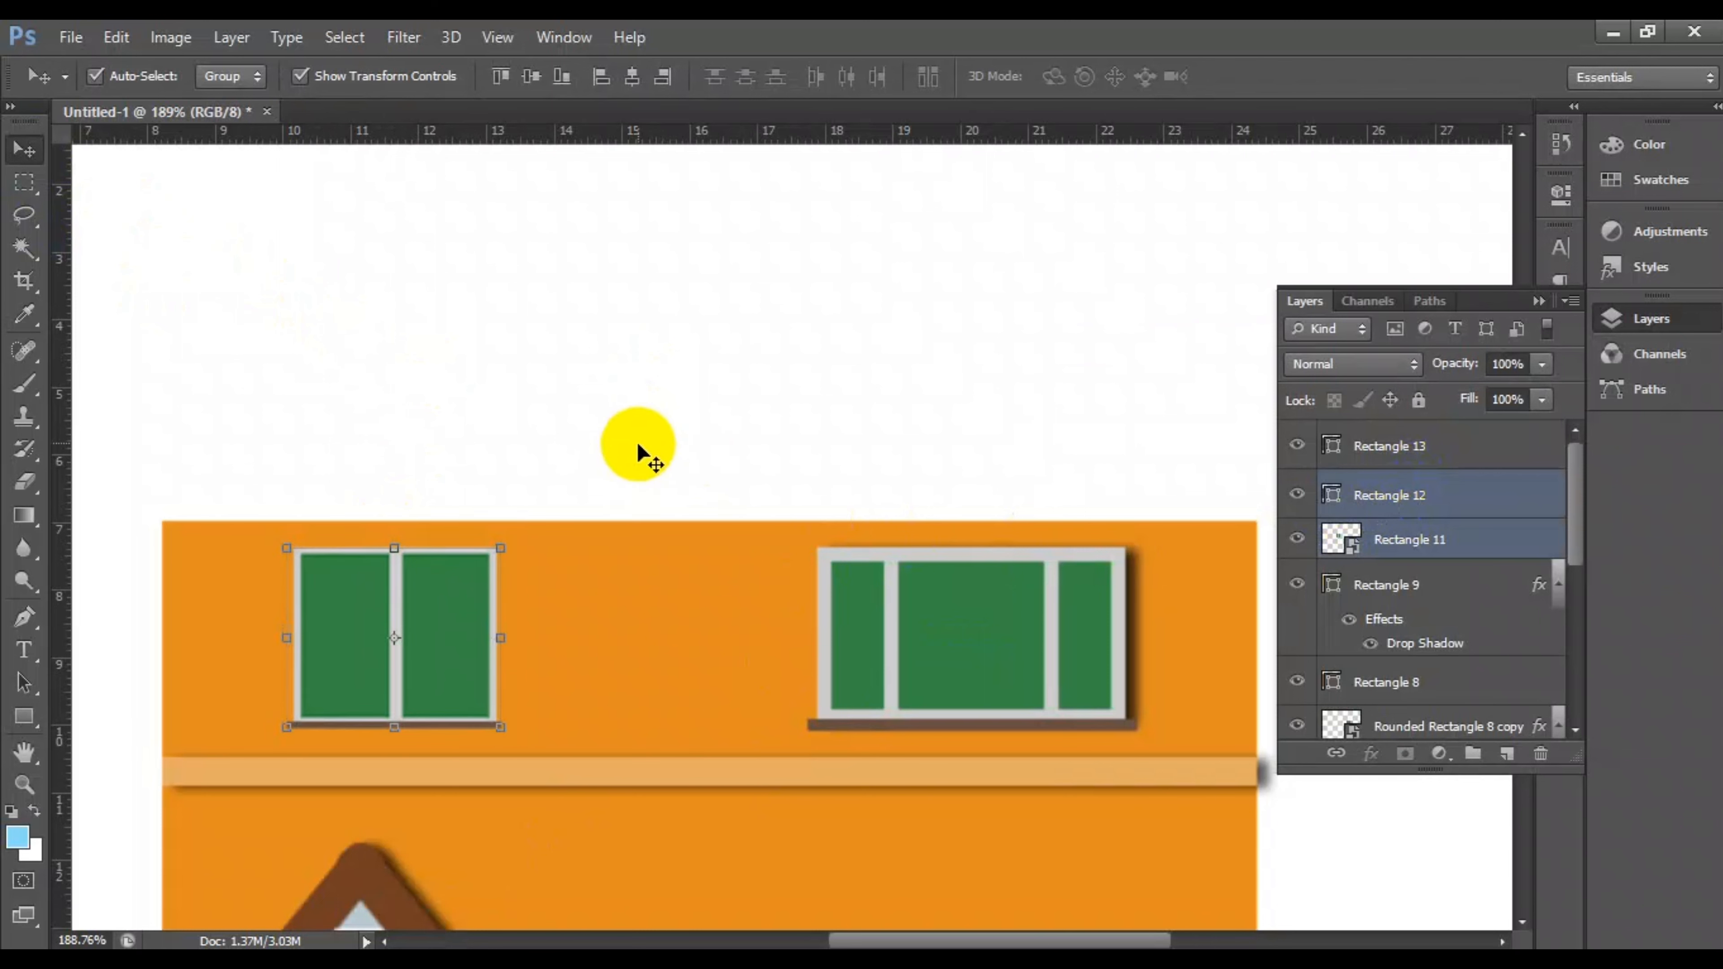
left_click_drag(641, 136, 655, 54)
left_click(640, 439)
Step: Unlock the orange wall rectangle and extend its upper edge to about the 4 cm ruler mark
scroll(670, 407, "up", 1)
scroll(1438, 662, "down", 5)
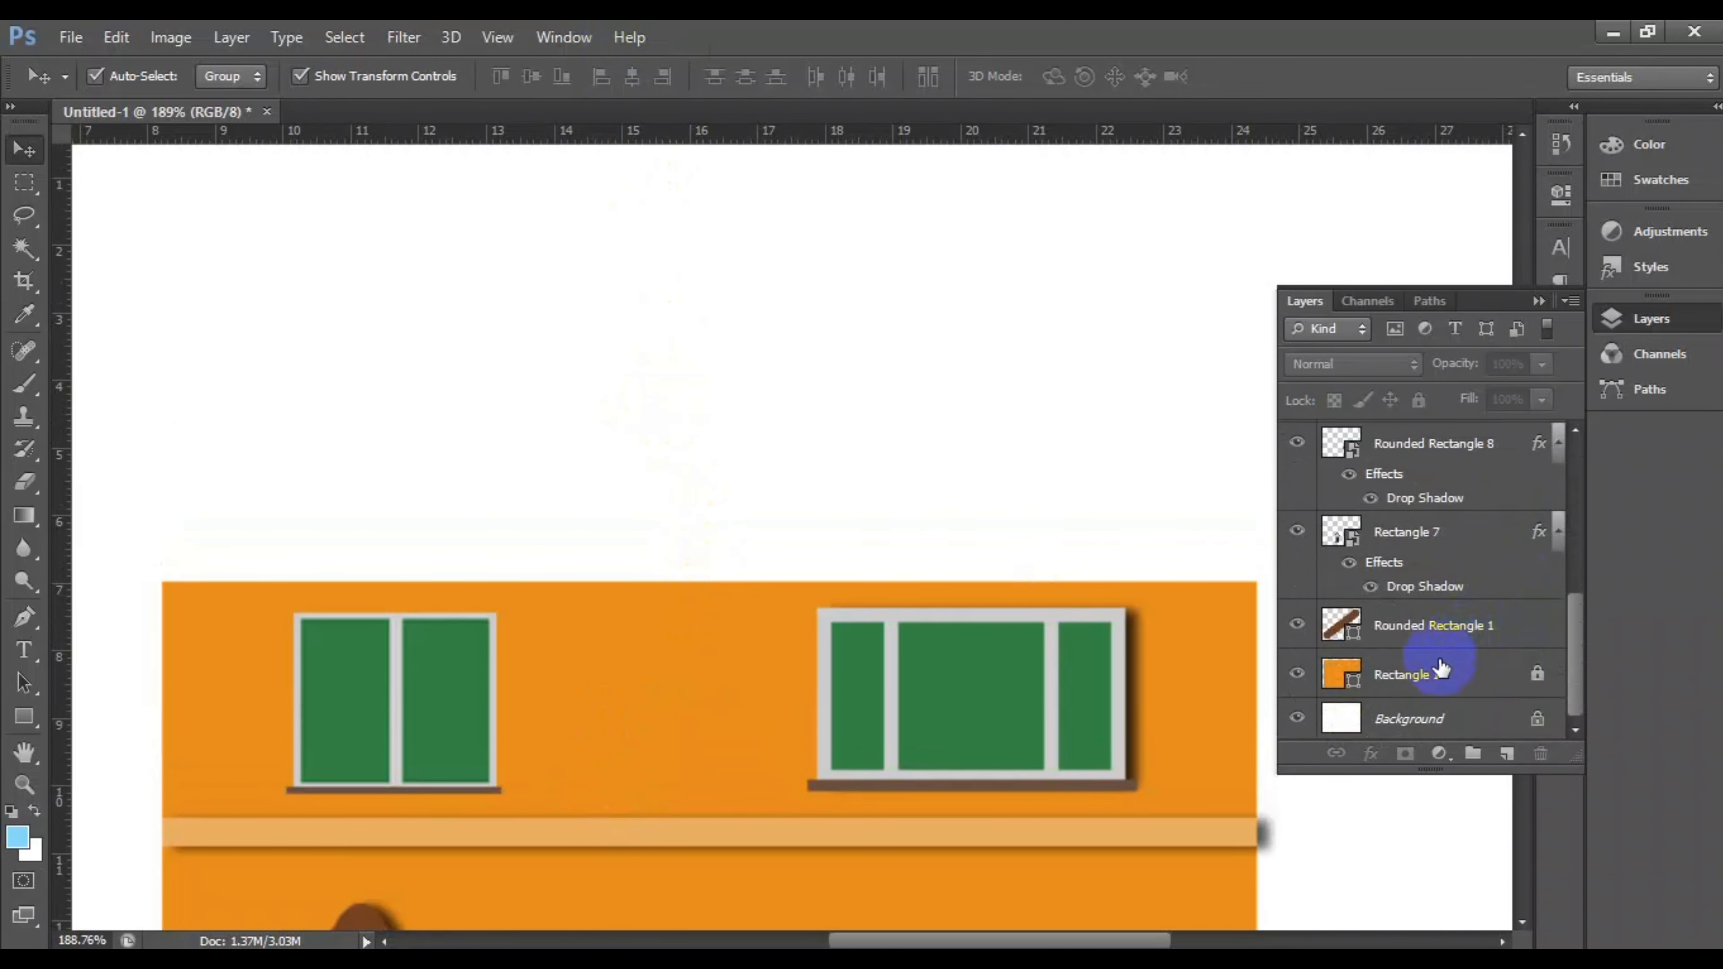
left_click(1442, 670)
left_click(1419, 400)
left_click_drag(709, 578, 704, 411)
left_click(1239, 76)
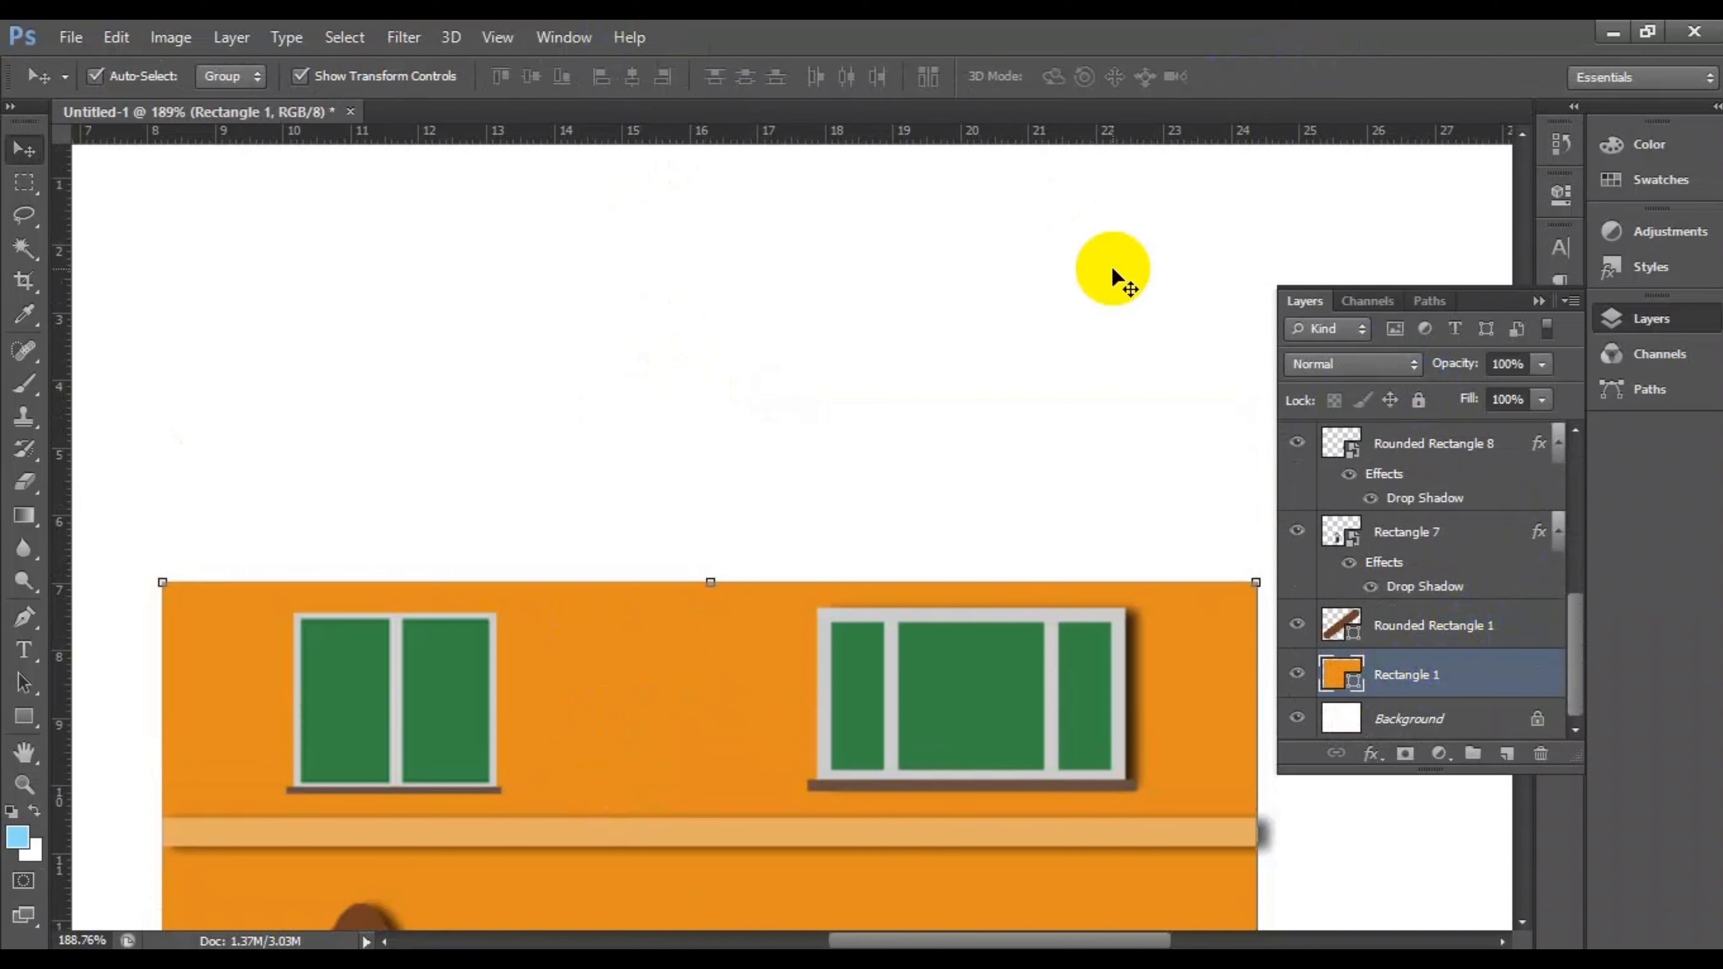
left_click_drag(710, 581, 707, 387)
left_click(1271, 76)
left_click(944, 252)
Step: Draw a thin 457 by 4 px strip across the wall above the windows and fill it with the sill's brown
scroll(751, 571, "up", 1)
scroll(752, 574, "up", 1)
key("u")
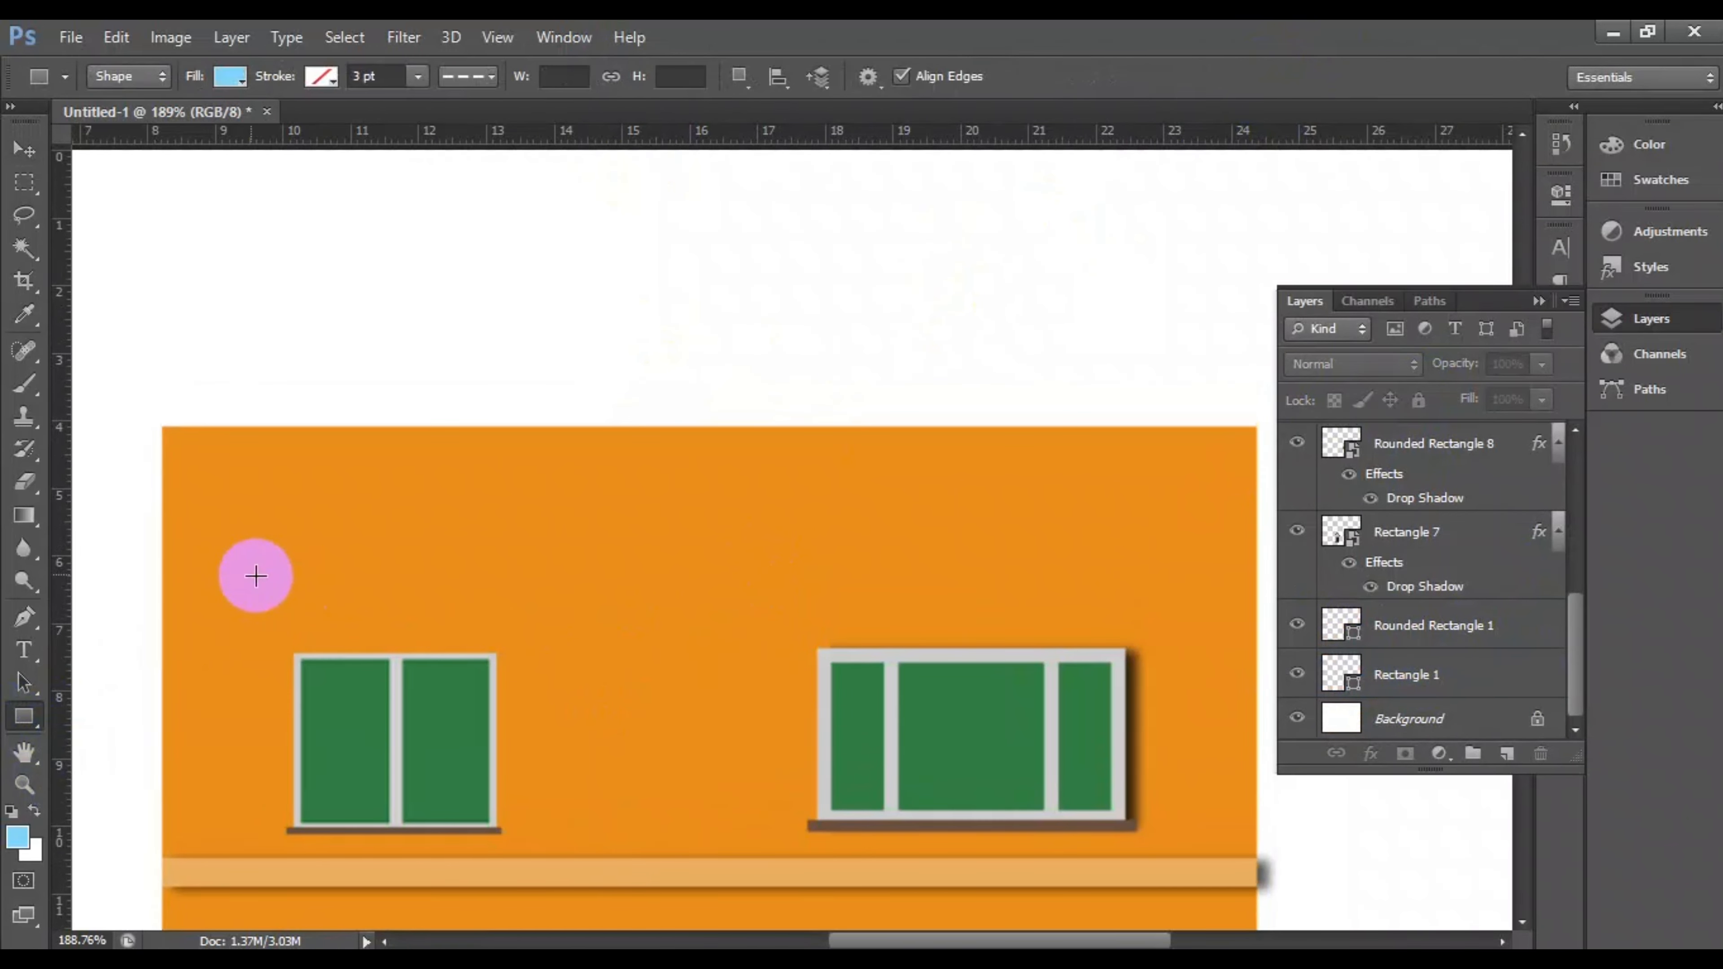
left_click_drag(160, 584, 1254, 587)
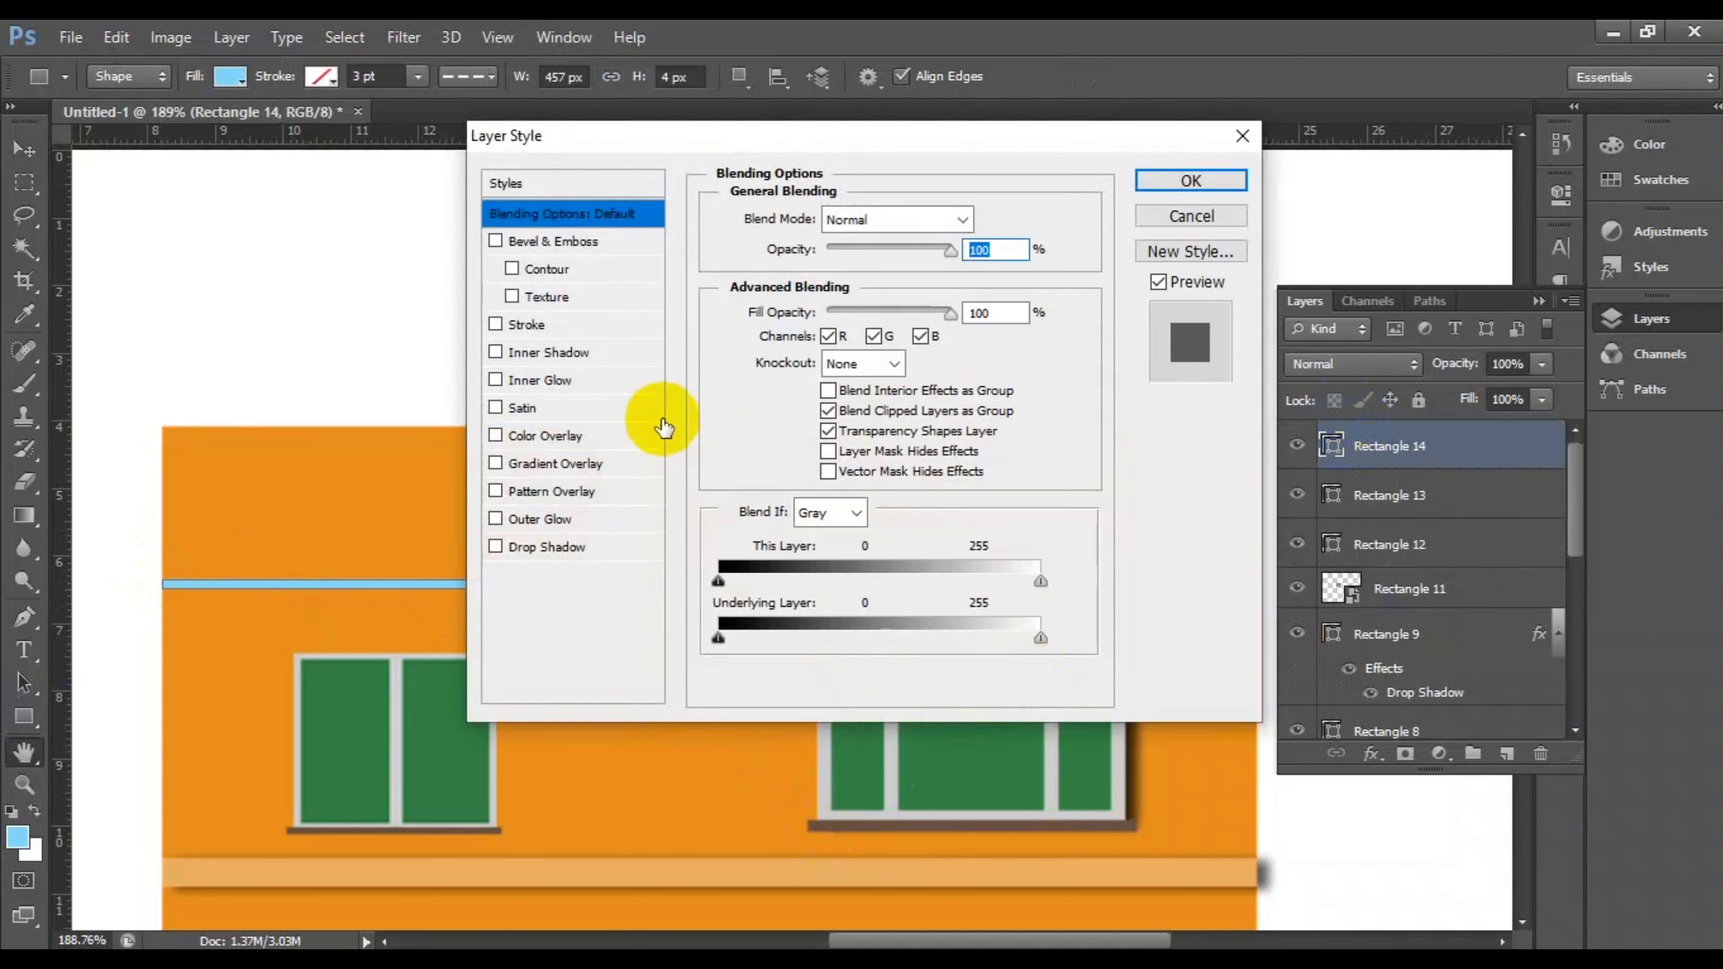
left_click(1221, 214)
double_click(1332, 440)
left_click(865, 821)
left_click(1591, 382)
Step: Nudge the brown strip down to just above the upper windows and reduce its opacity
left_click(25, 149)
key("Down")
key("Down")
key("Down")
key("Down")
key("Down")
key("Down")
key("Down")
key("Down")
key("Down")
key("Down")
key("Down")
key("Down")
key("Down")
key("Down")
key("Down")
key("Down")
key("Down")
key("Down")
key("Down")
key("Down")
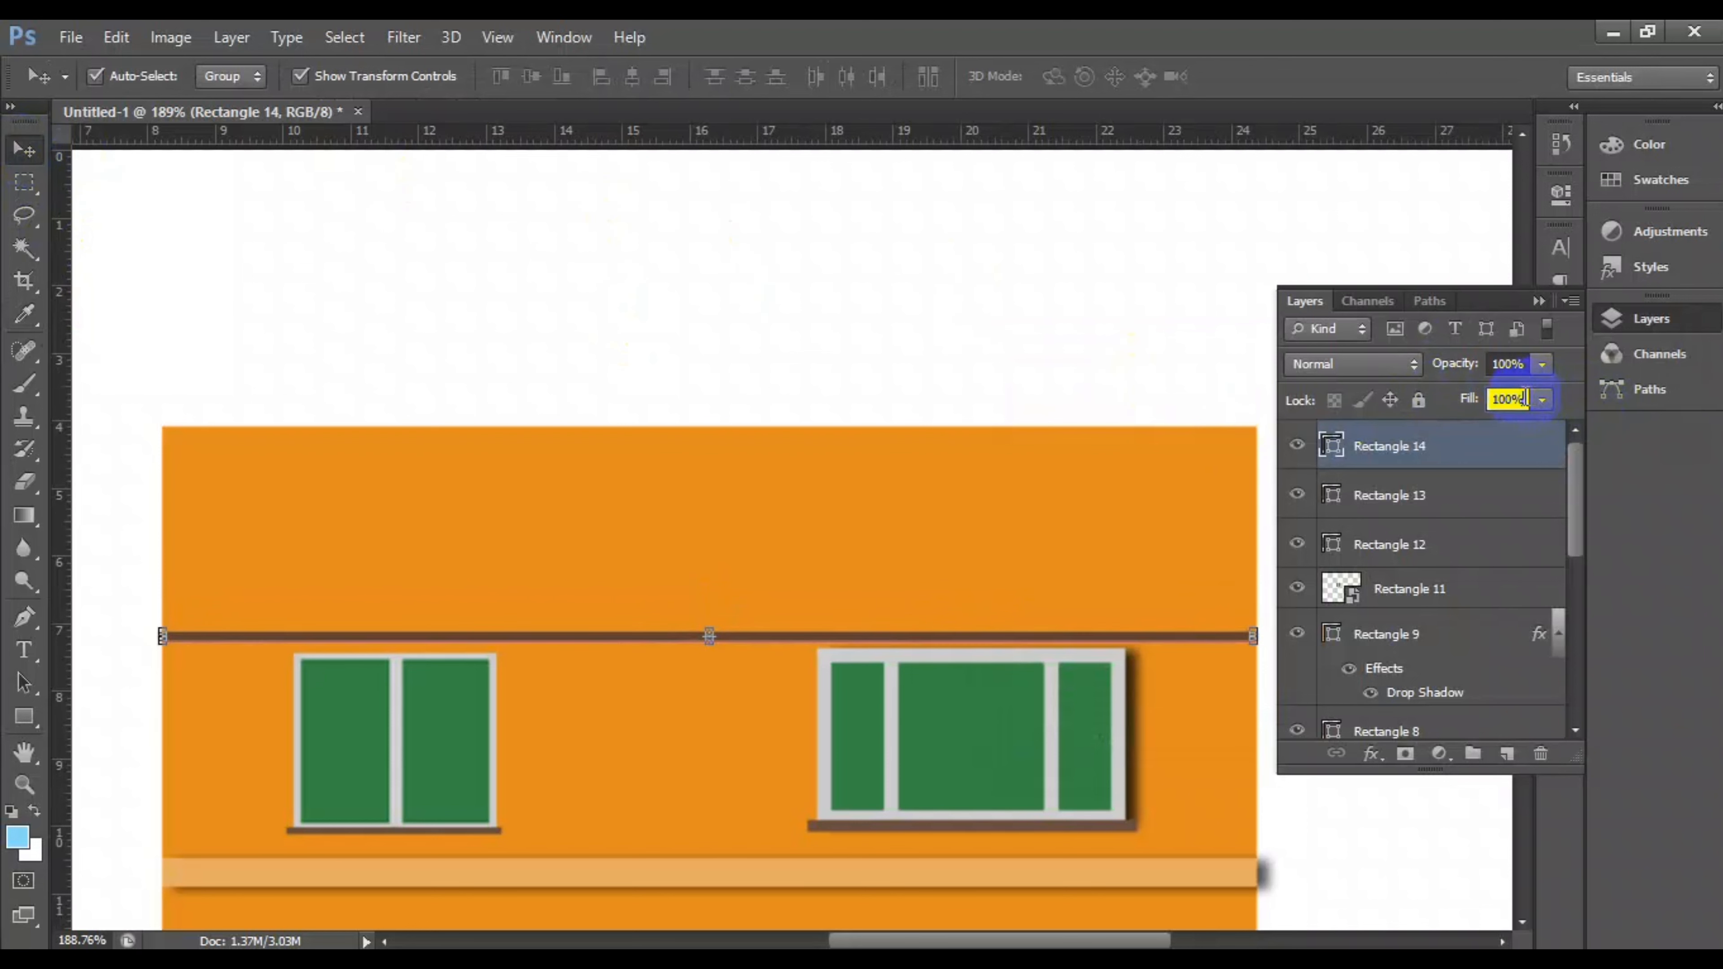
left_click(1517, 362)
left_click(798, 302)
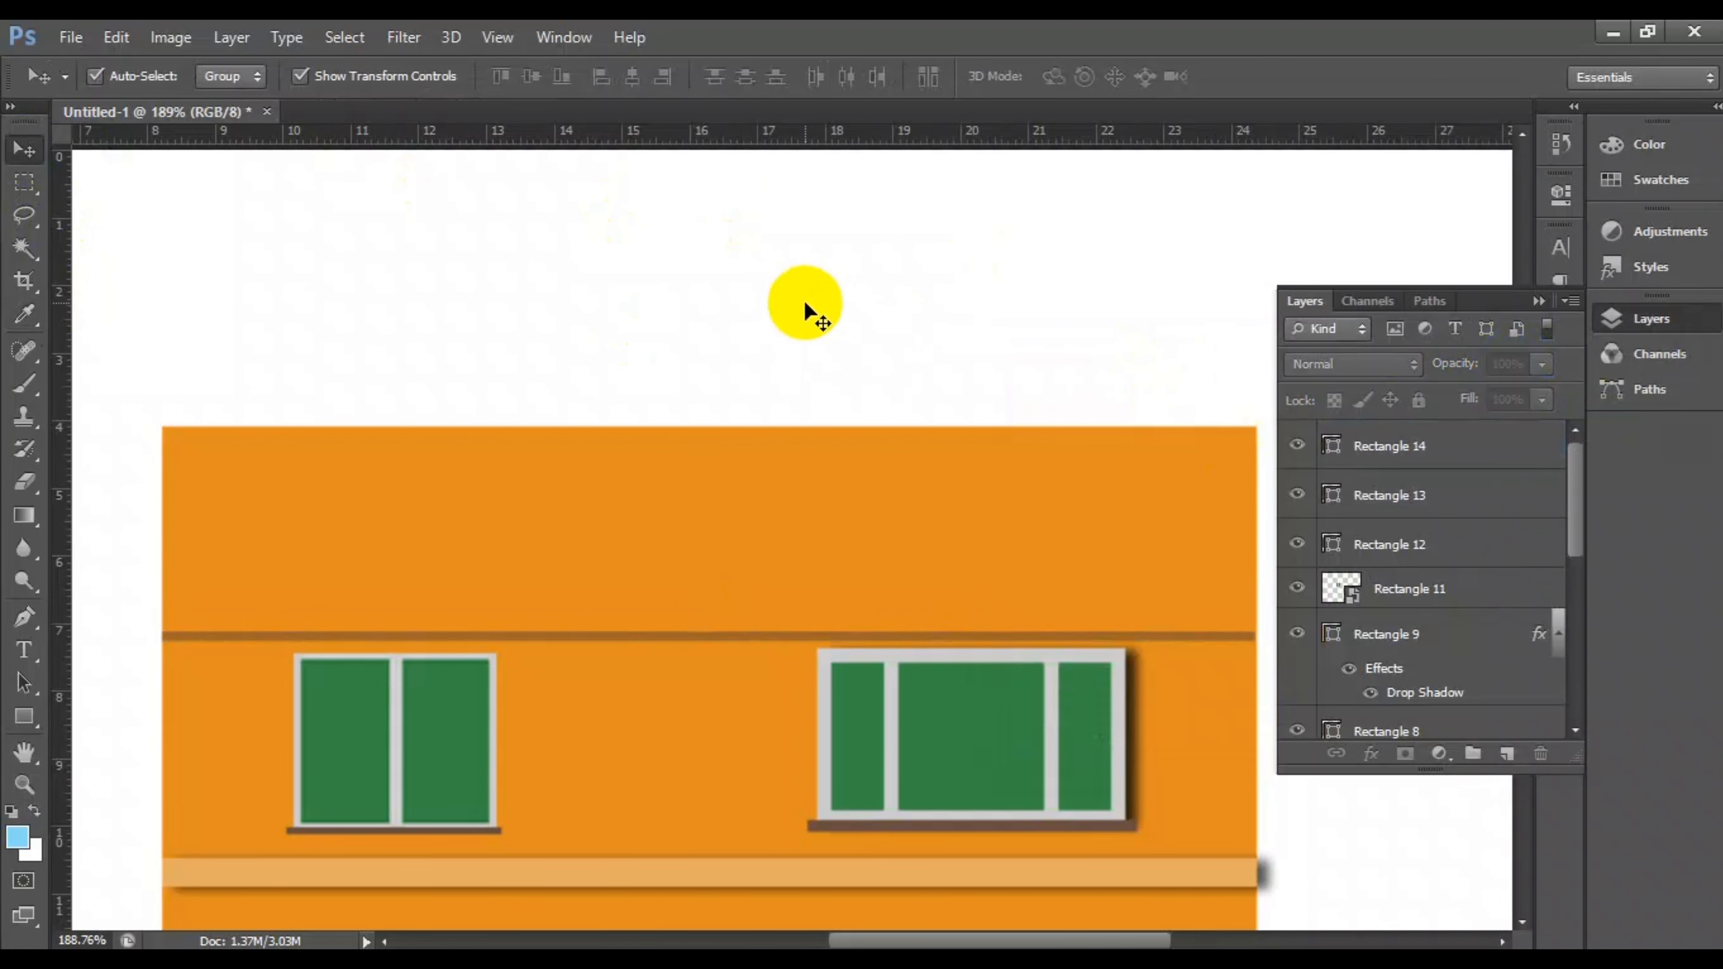
Step: Draw a narrow rectangle just above the strip, from the wall's left edge to slightly past its middle
scroll(782, 286, "up", 1)
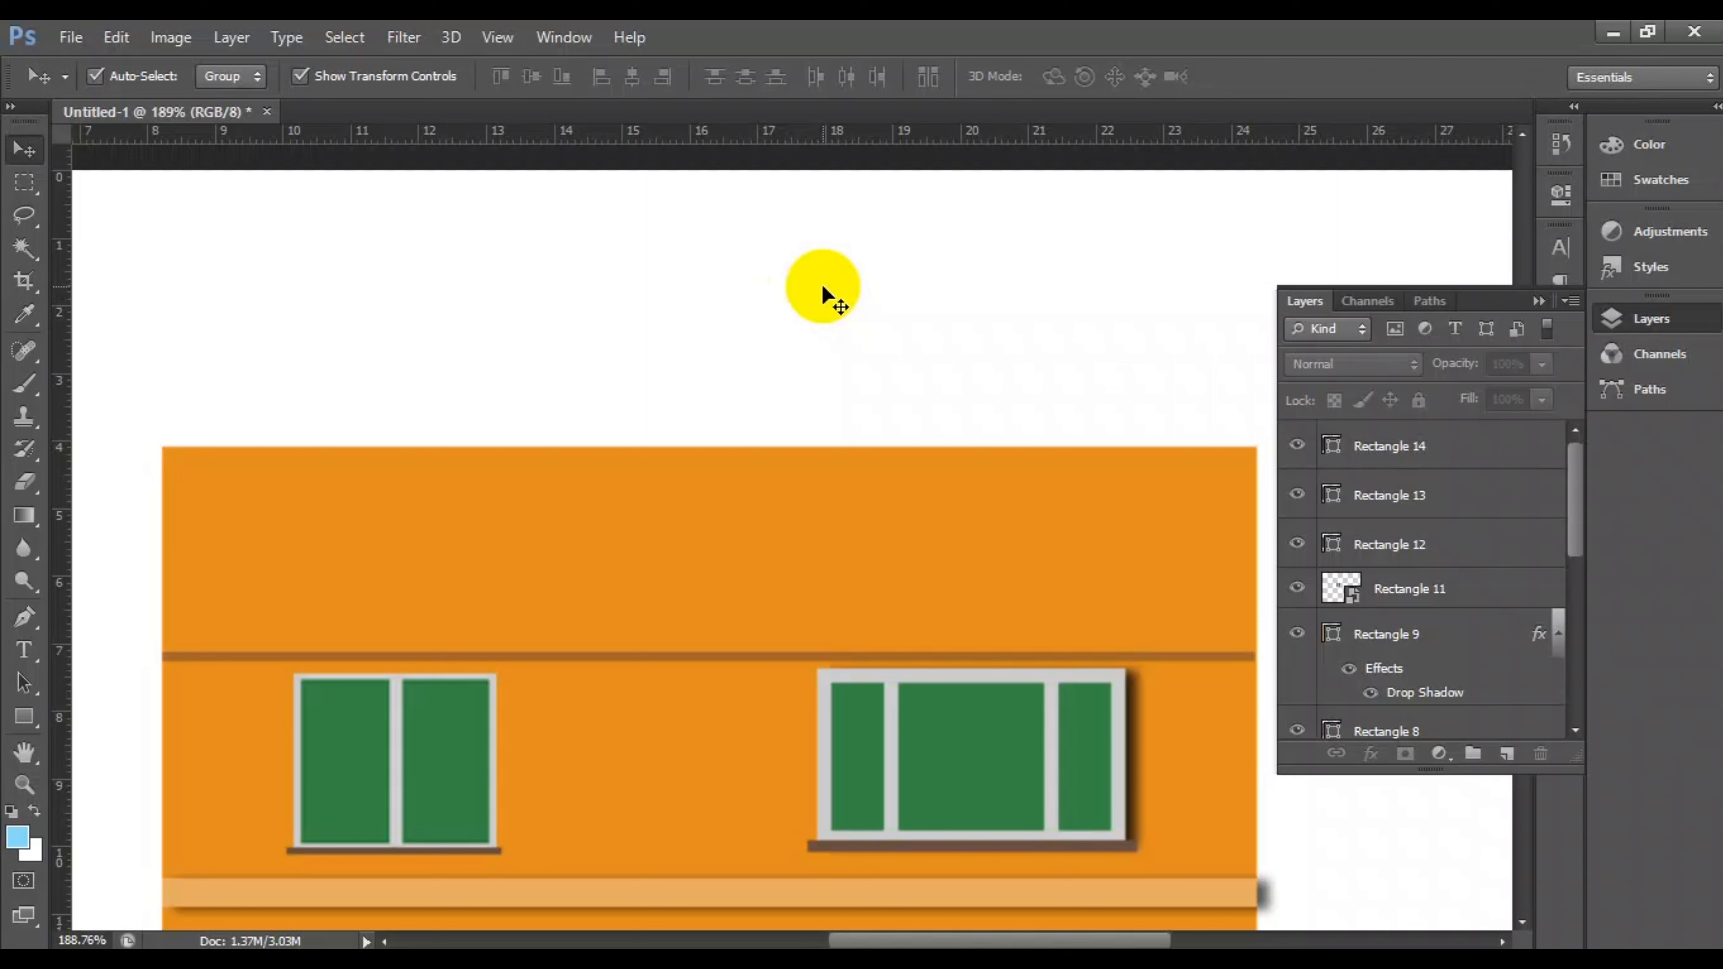
left_click(25, 720)
left_click_drag(160, 629, 745, 647)
left_click(24, 149)
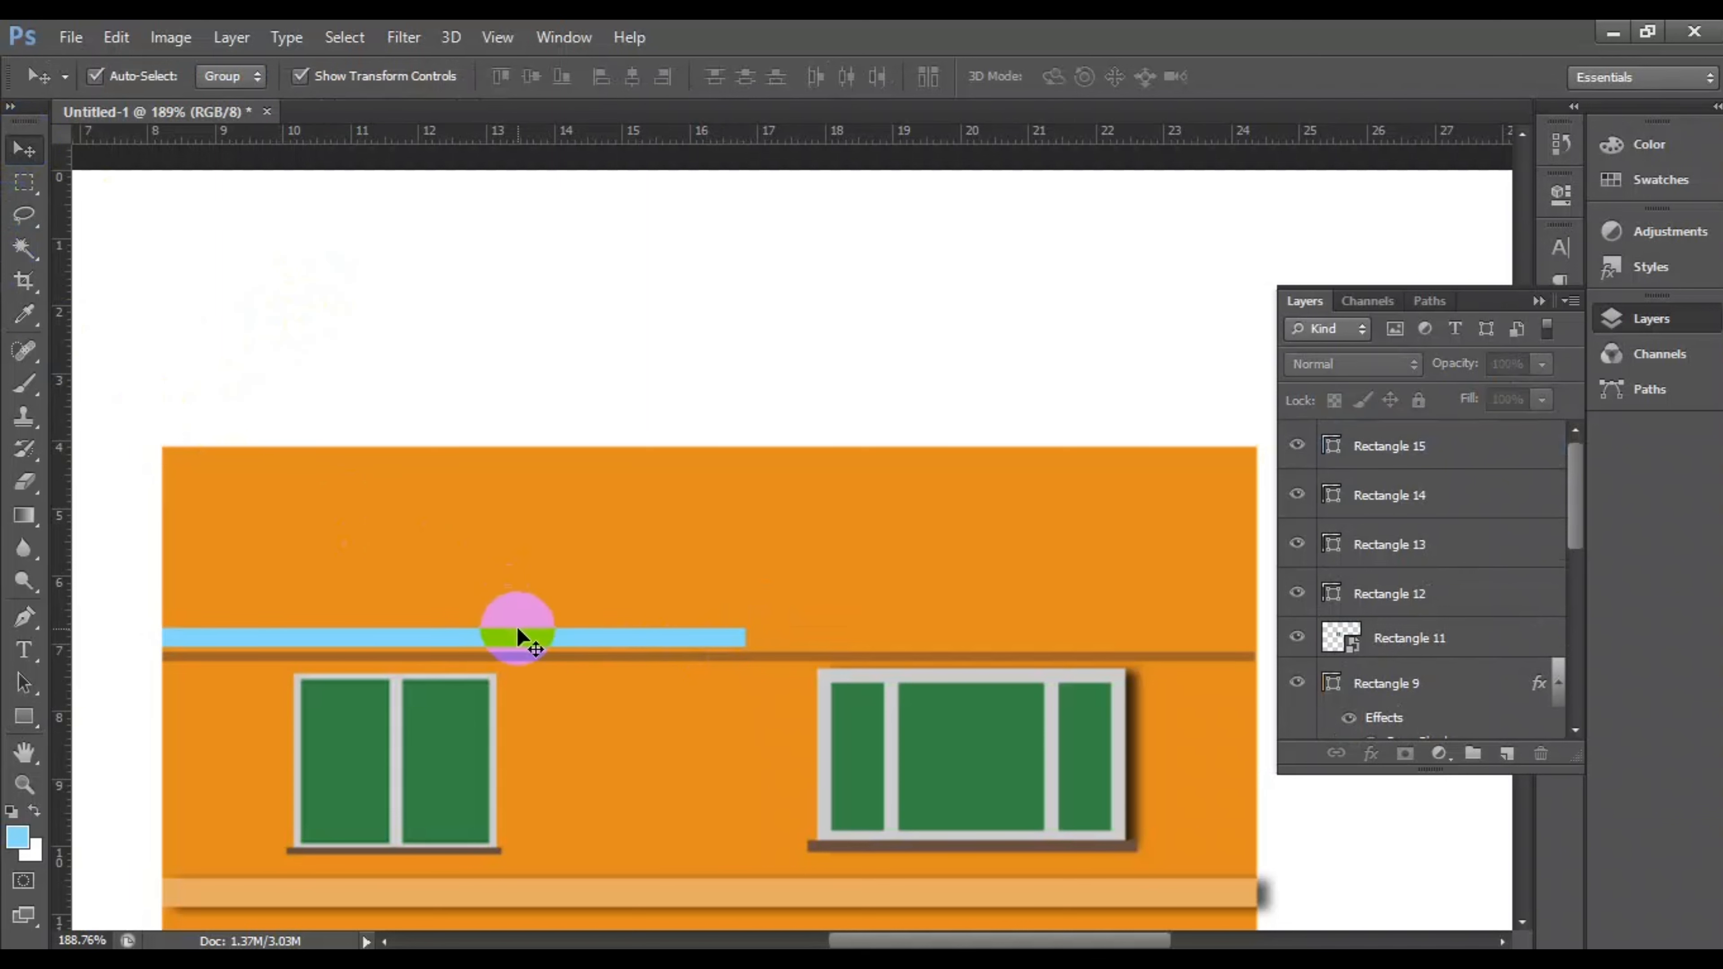
Step: Fill the narrow rectangle dark reddish brown and stretch its left end slightly beyond the wall
double_click(1331, 446)
left_click(889, 843)
left_click(1262, 542)
left_click(1298, 513)
left_click(1261, 587)
left_click(1591, 381)
left_click(24, 150)
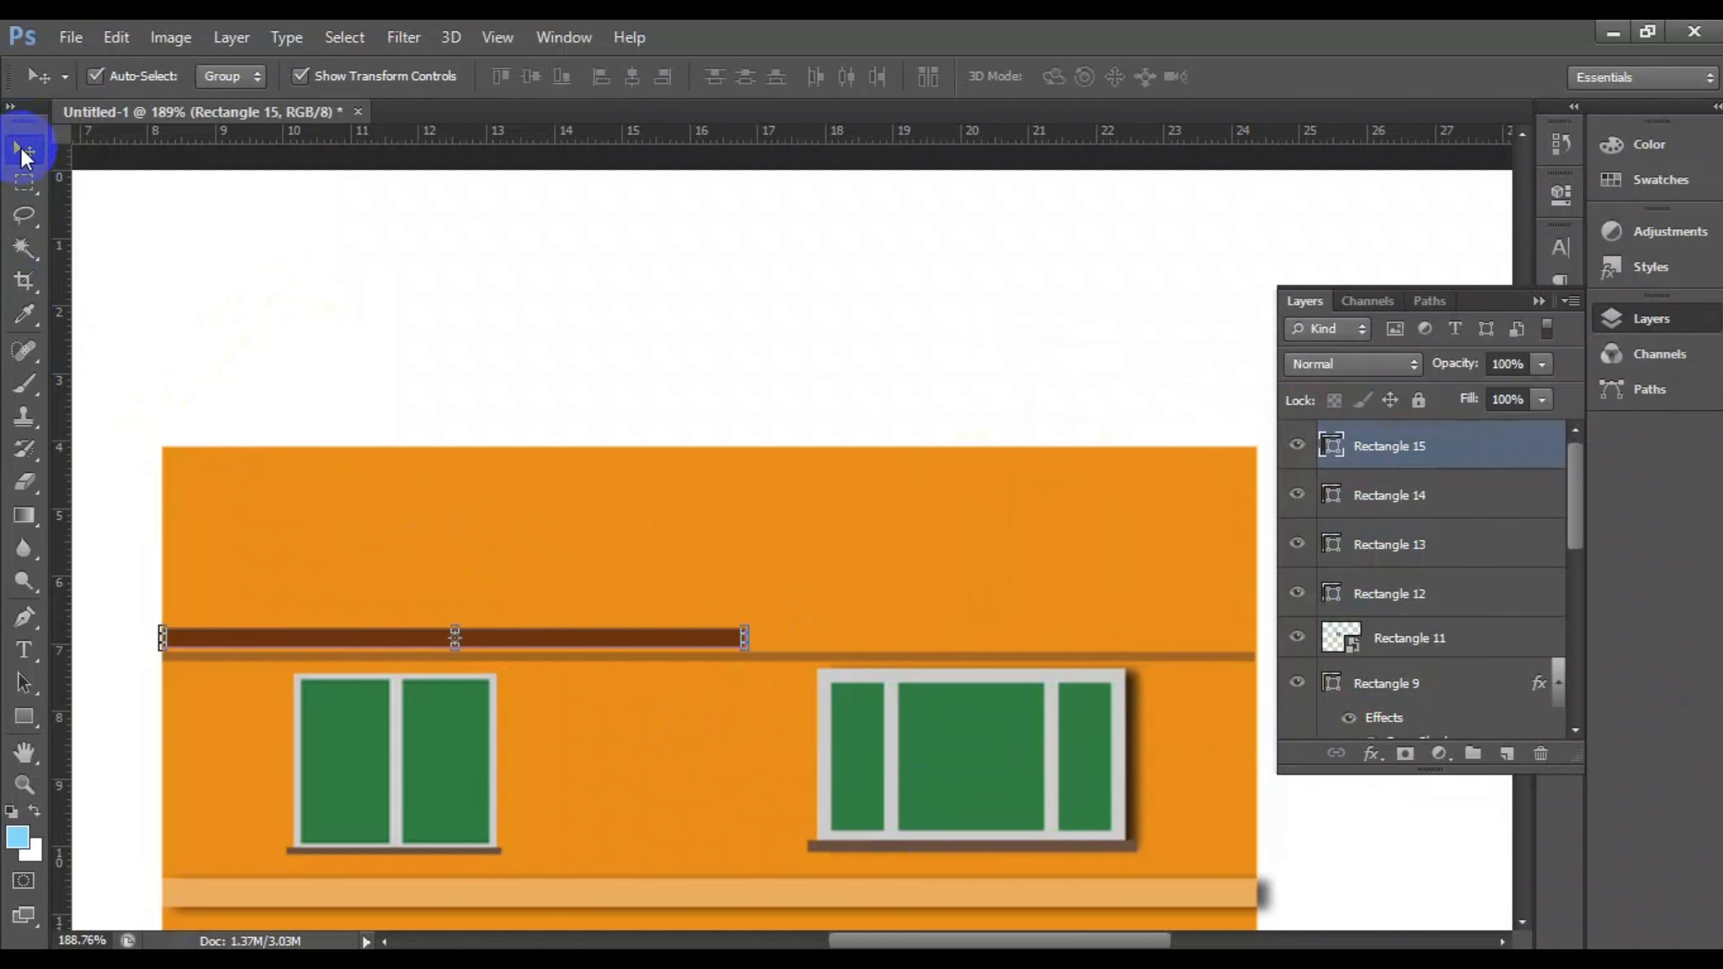
left_click_drag(161, 637, 146, 637)
left_click(653, 289)
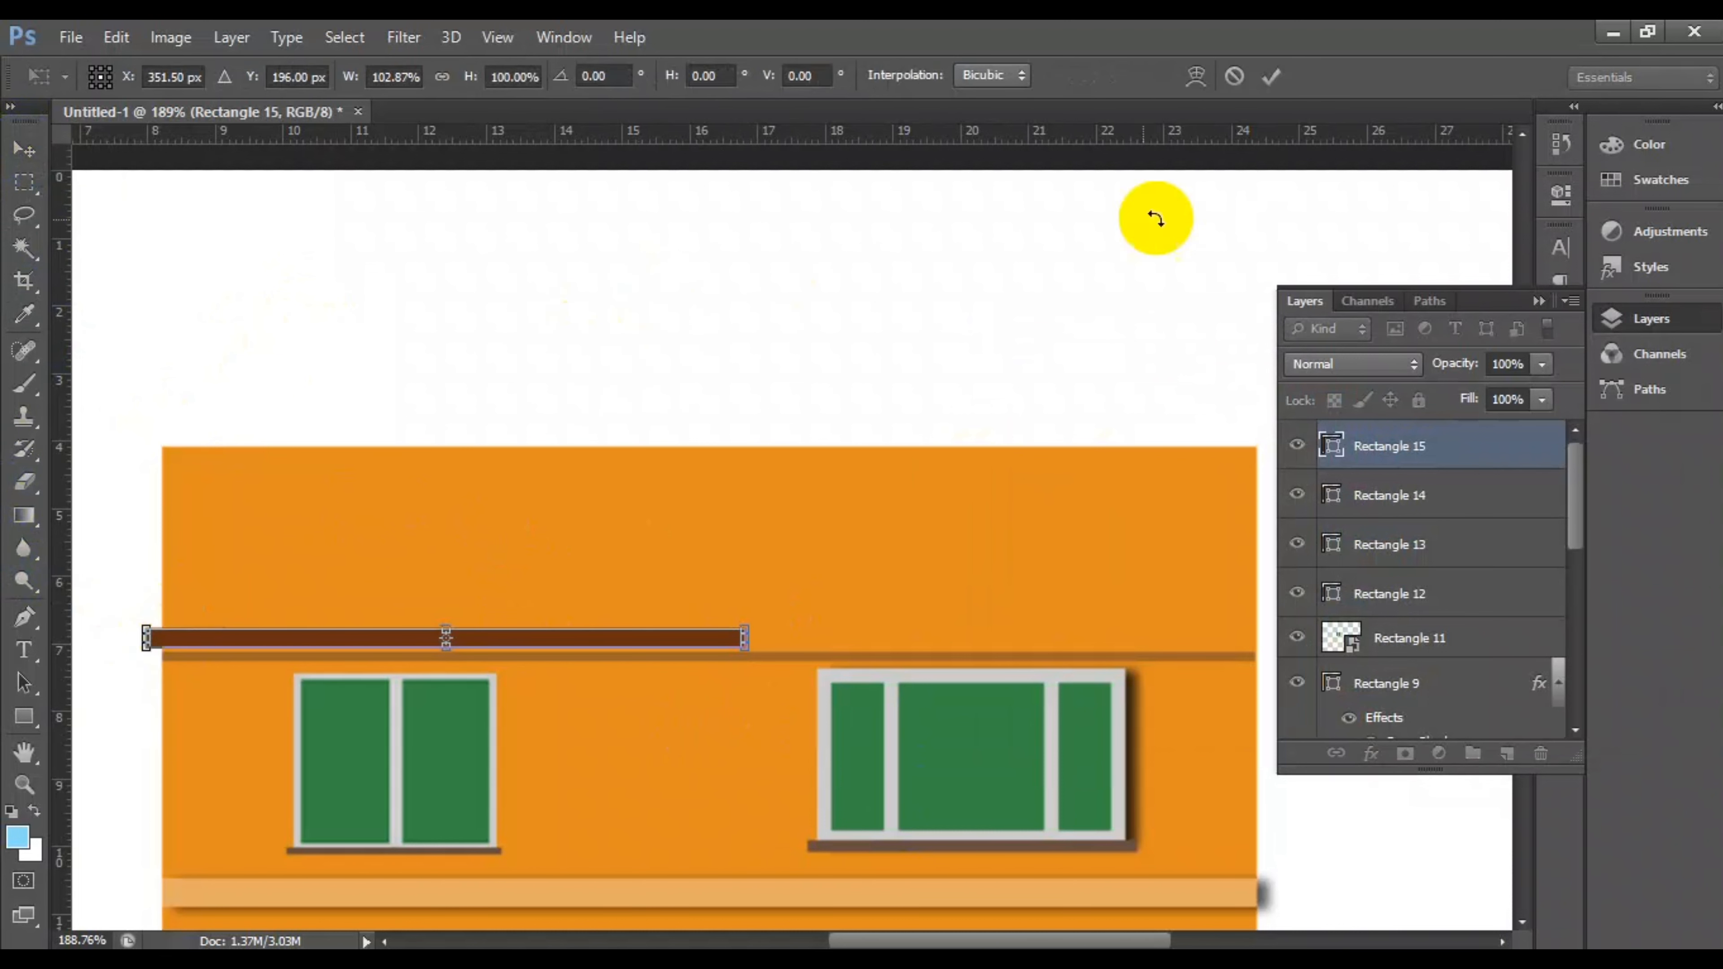
Step: Draw a long rounded bar on top of the brown bar, fill it with the window frame's light grey, and shift it left
left_click(25, 716)
left_click(170, 739)
left_click_drag(146, 619, 776, 629)
double_click(1340, 442)
left_click(821, 675)
left_click(1534, 381)
left_click(23, 151)
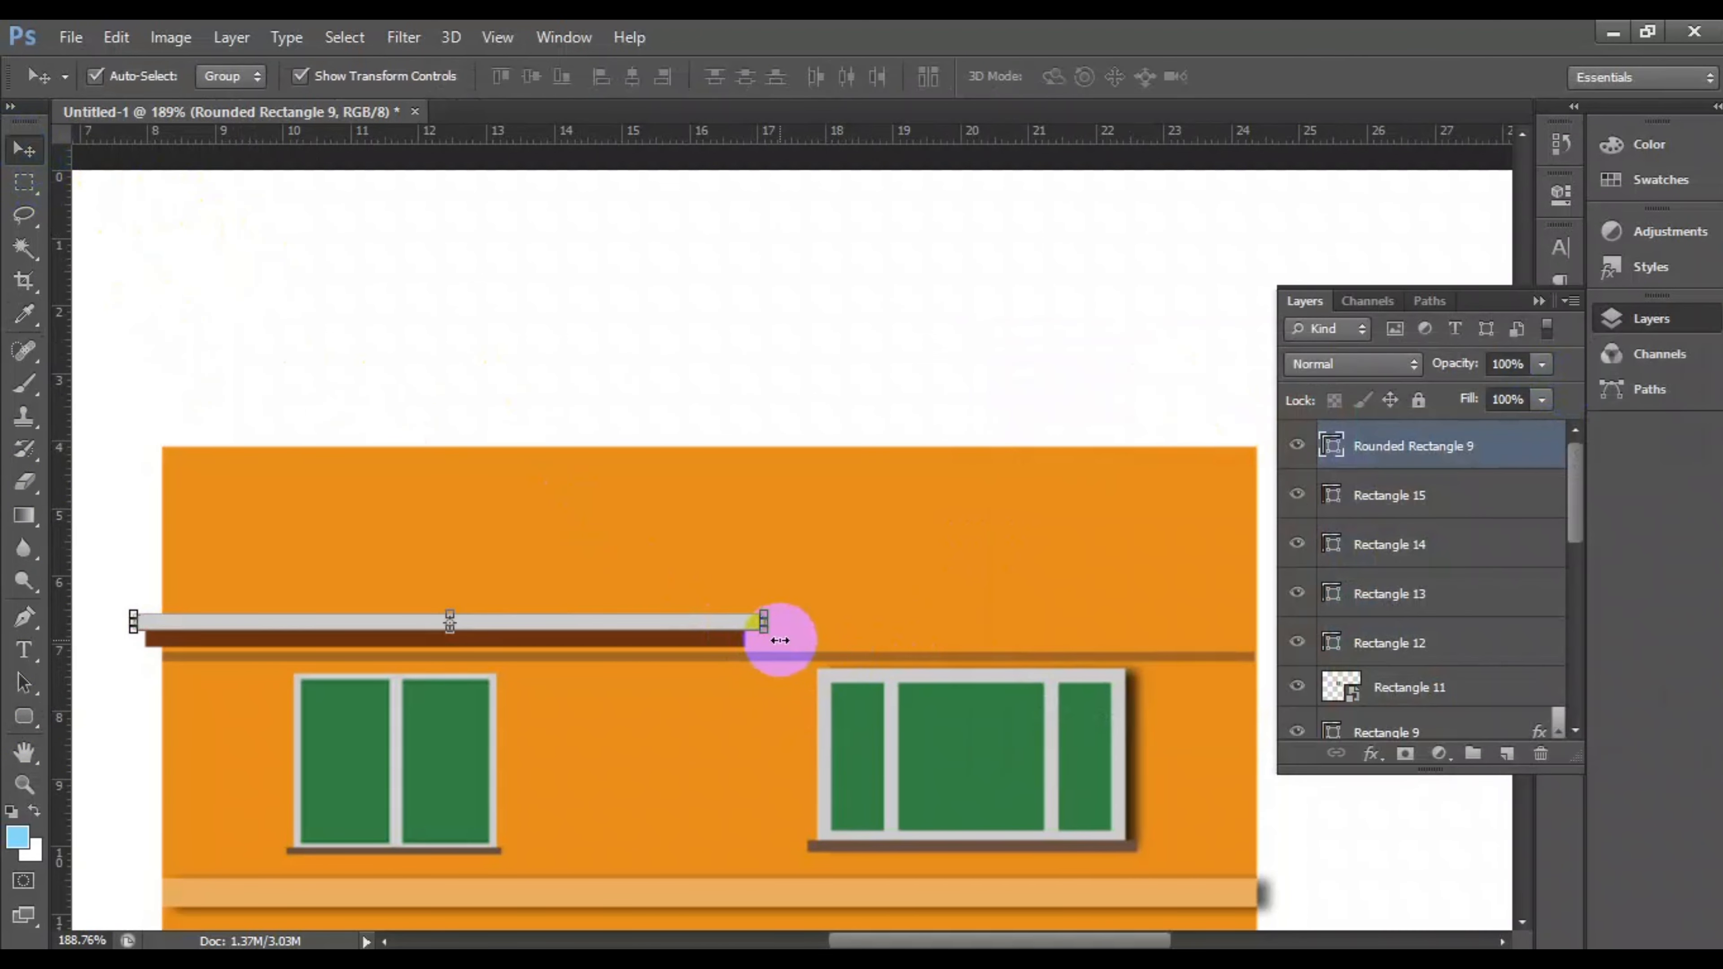
left_click(761, 370)
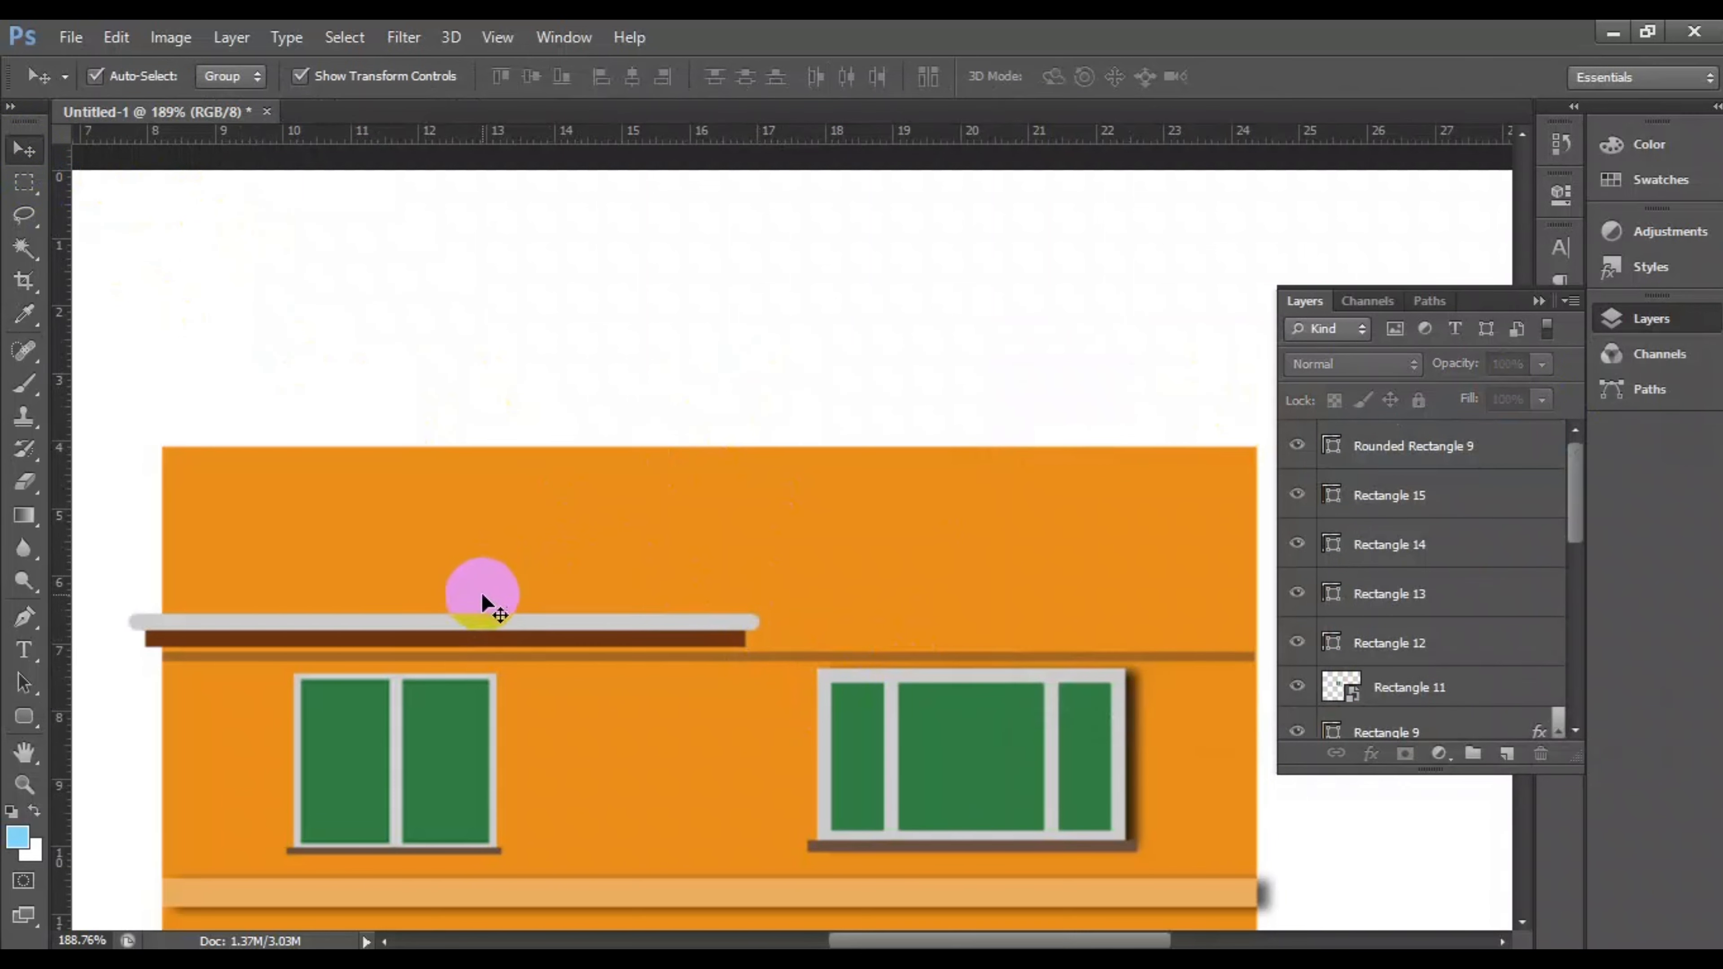
scroll(646, 757, "up", 3)
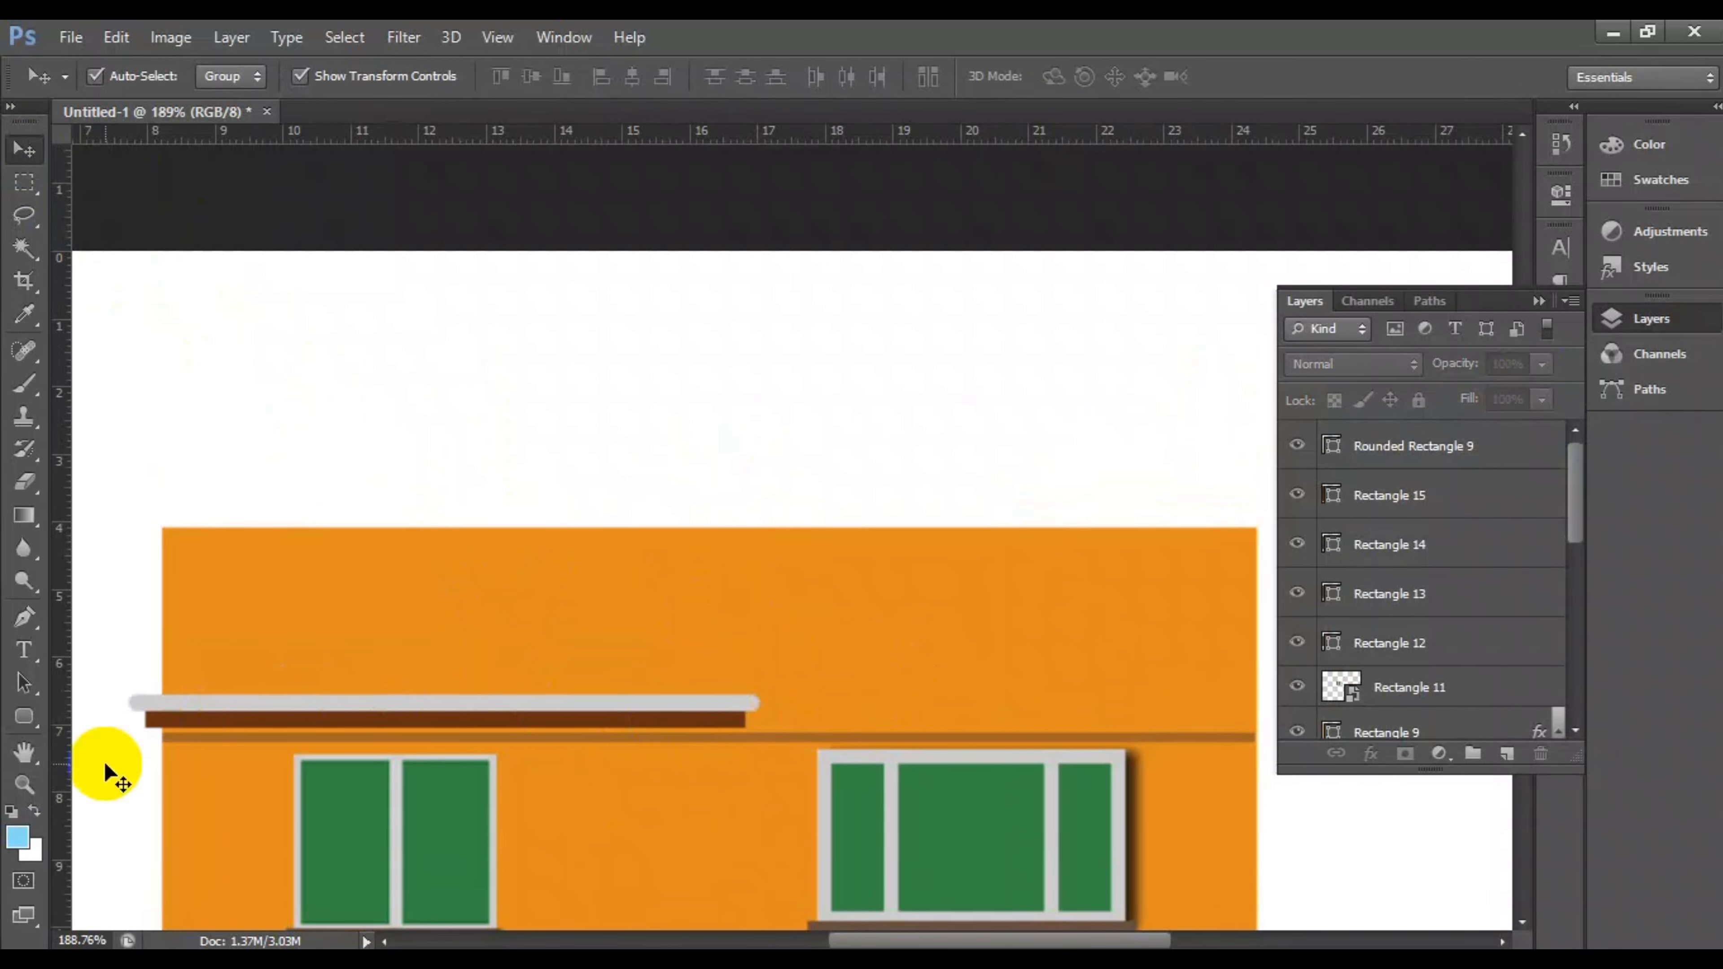
left_click(34, 729)
left_click(32, 616)
left_click(150, 78)
left_click(133, 117)
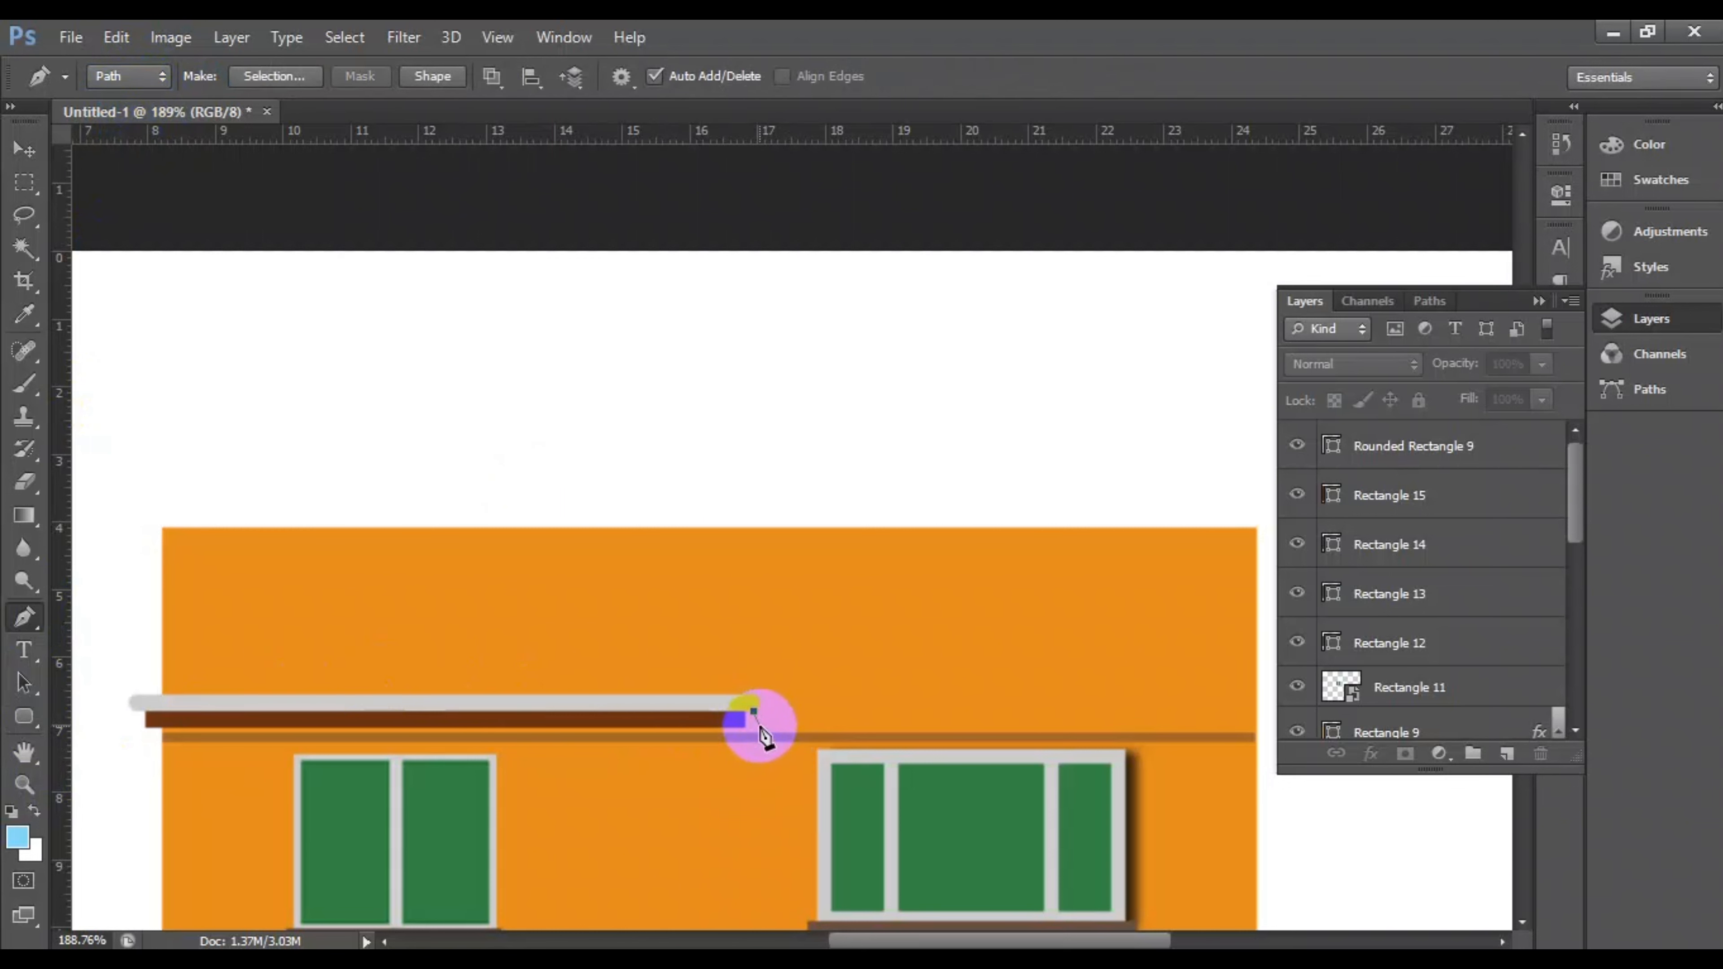
left_click(787, 679)
left_click(753, 712)
key("ctrl+alt+z")
key("ctrl+alt+z")
key("ctrl+alt+z")
key("ctrl+alt+z")
key("ctrl+alt+z")
key("ctrl+alt+z")
Step: Shift the light grey rounded bar left so that it overhangs the brown bar at both ends
left_click(20, 152)
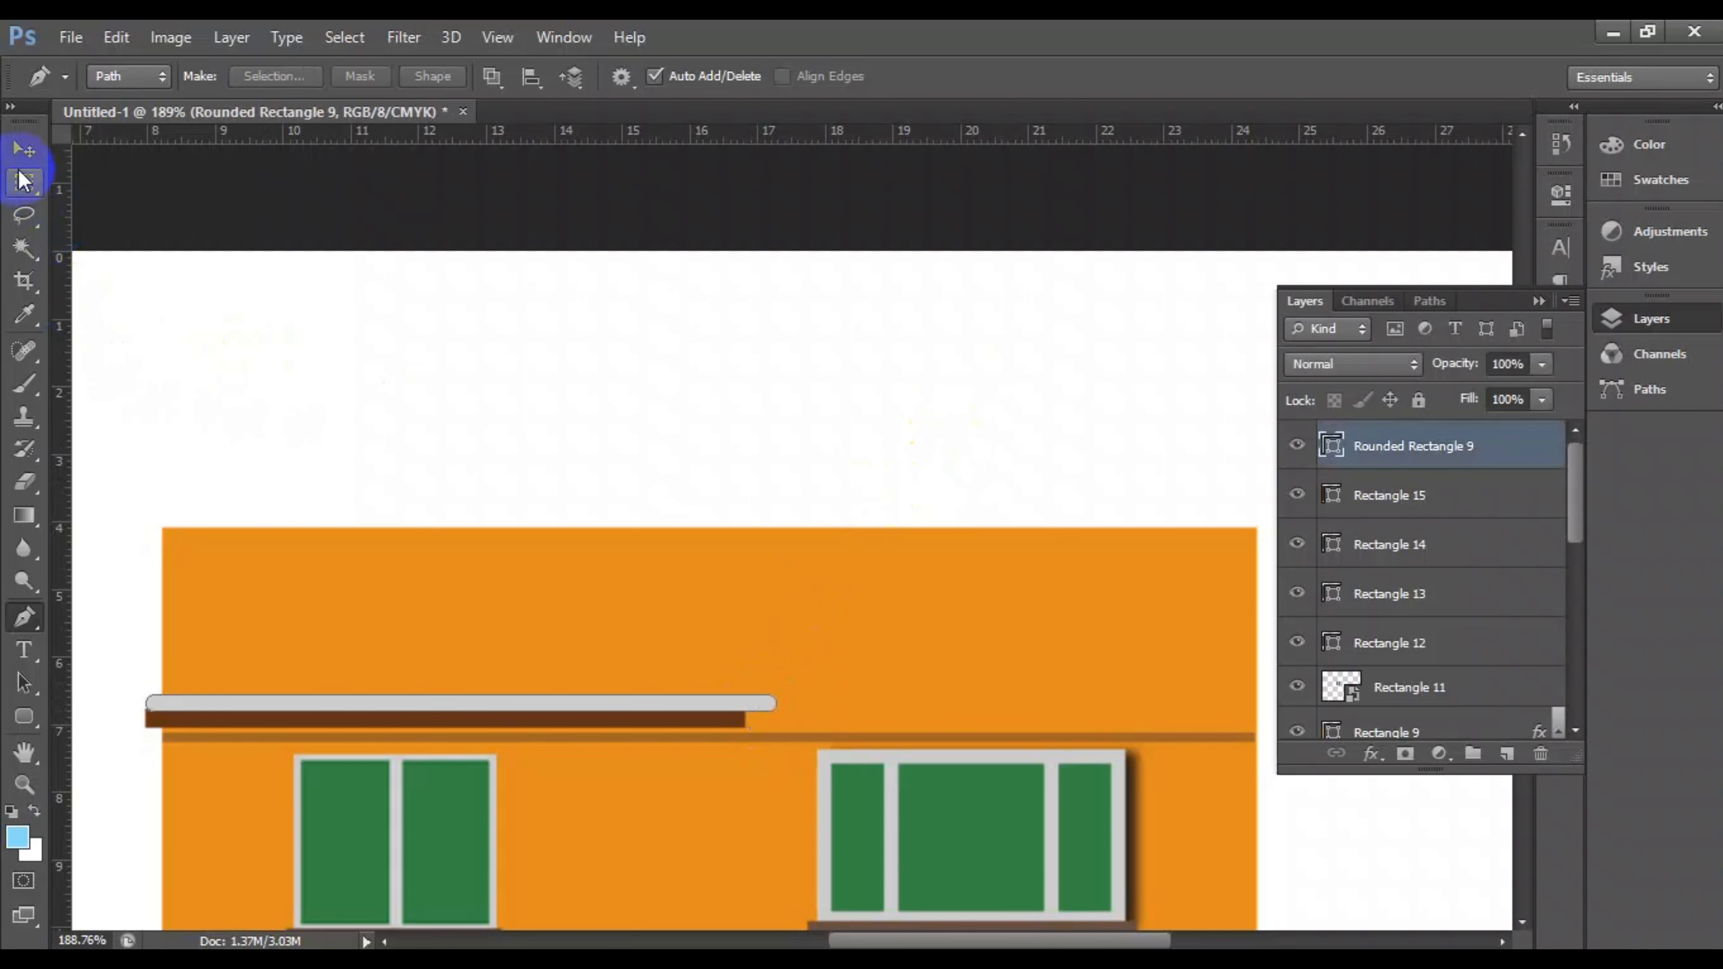
left_click(391, 390)
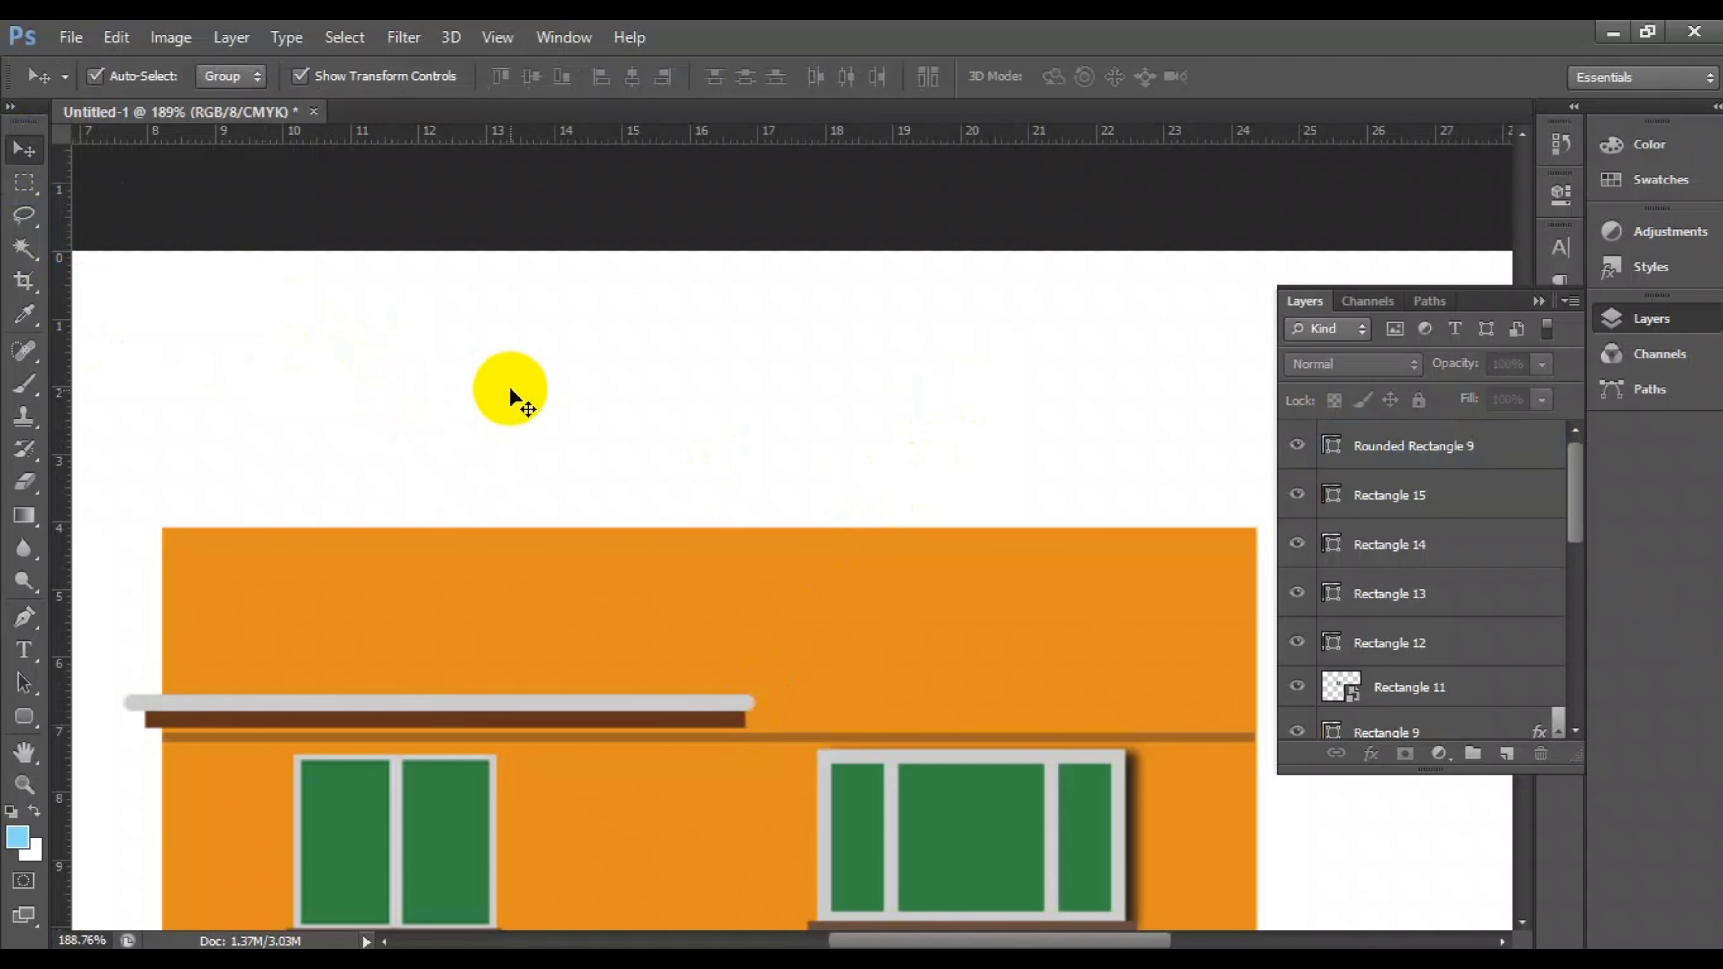
scroll(715, 791, "up", 1)
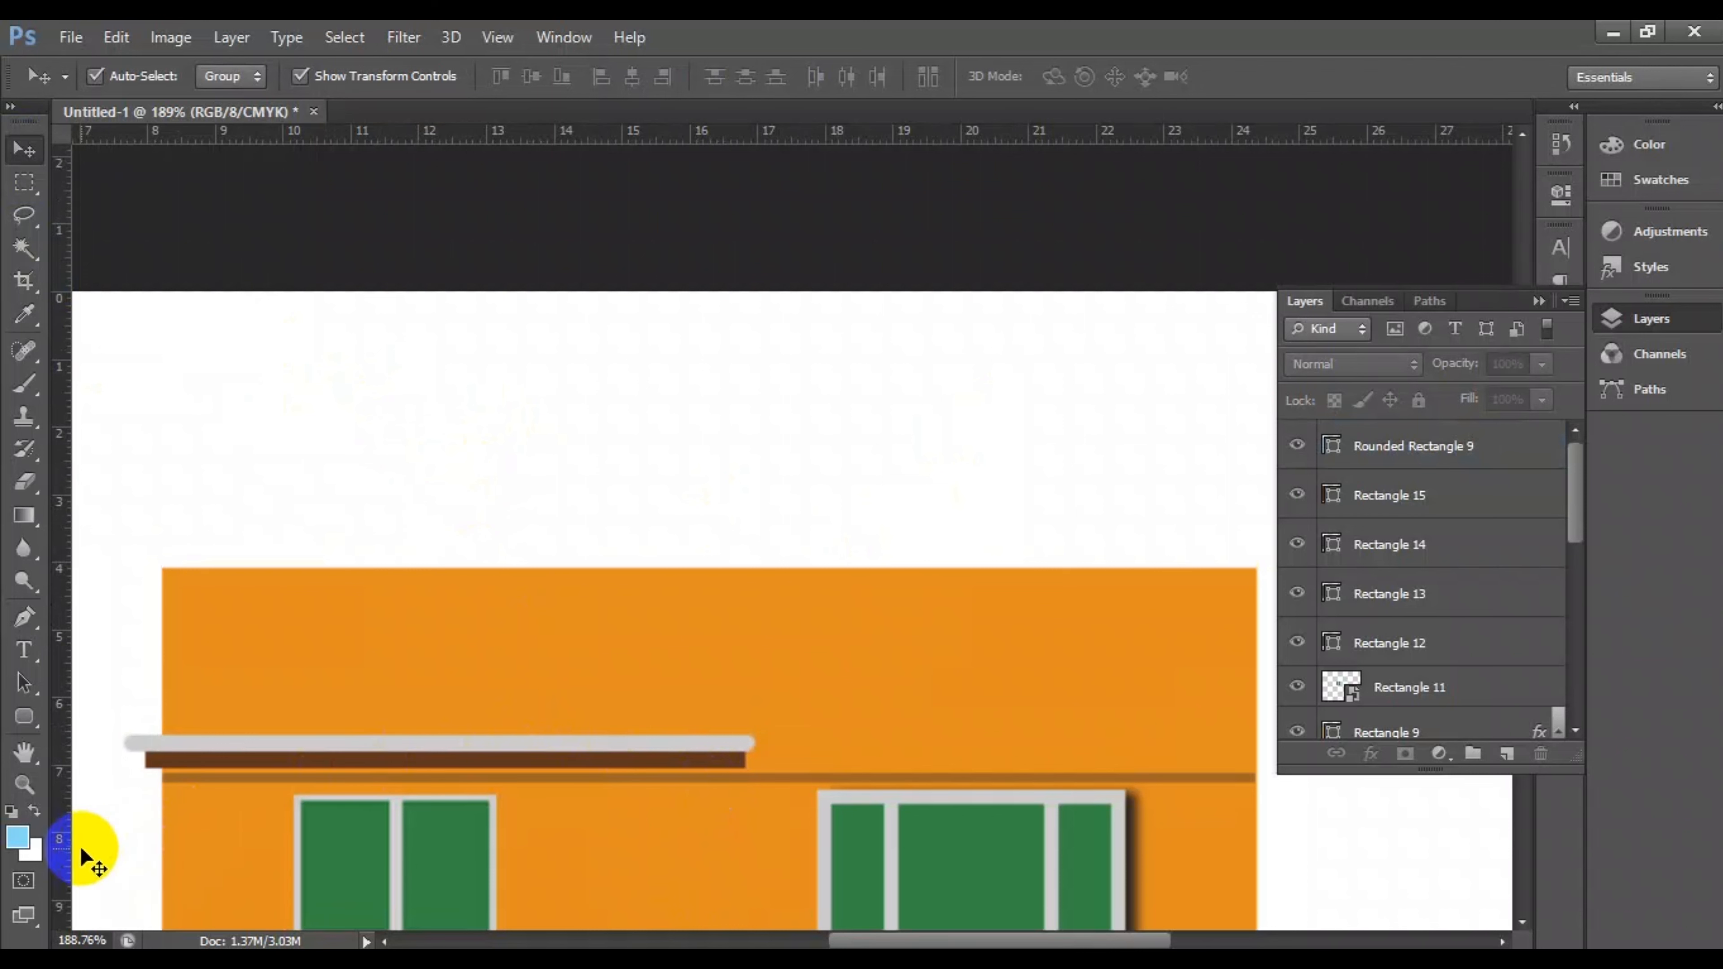
Step: Draw a short rounded bar above the wall on a new layer and fill it with the long bar's light grey
left_click(1507, 753)
left_click(23, 716)
left_click_drag(564, 488, 753, 462)
left_click(24, 148)
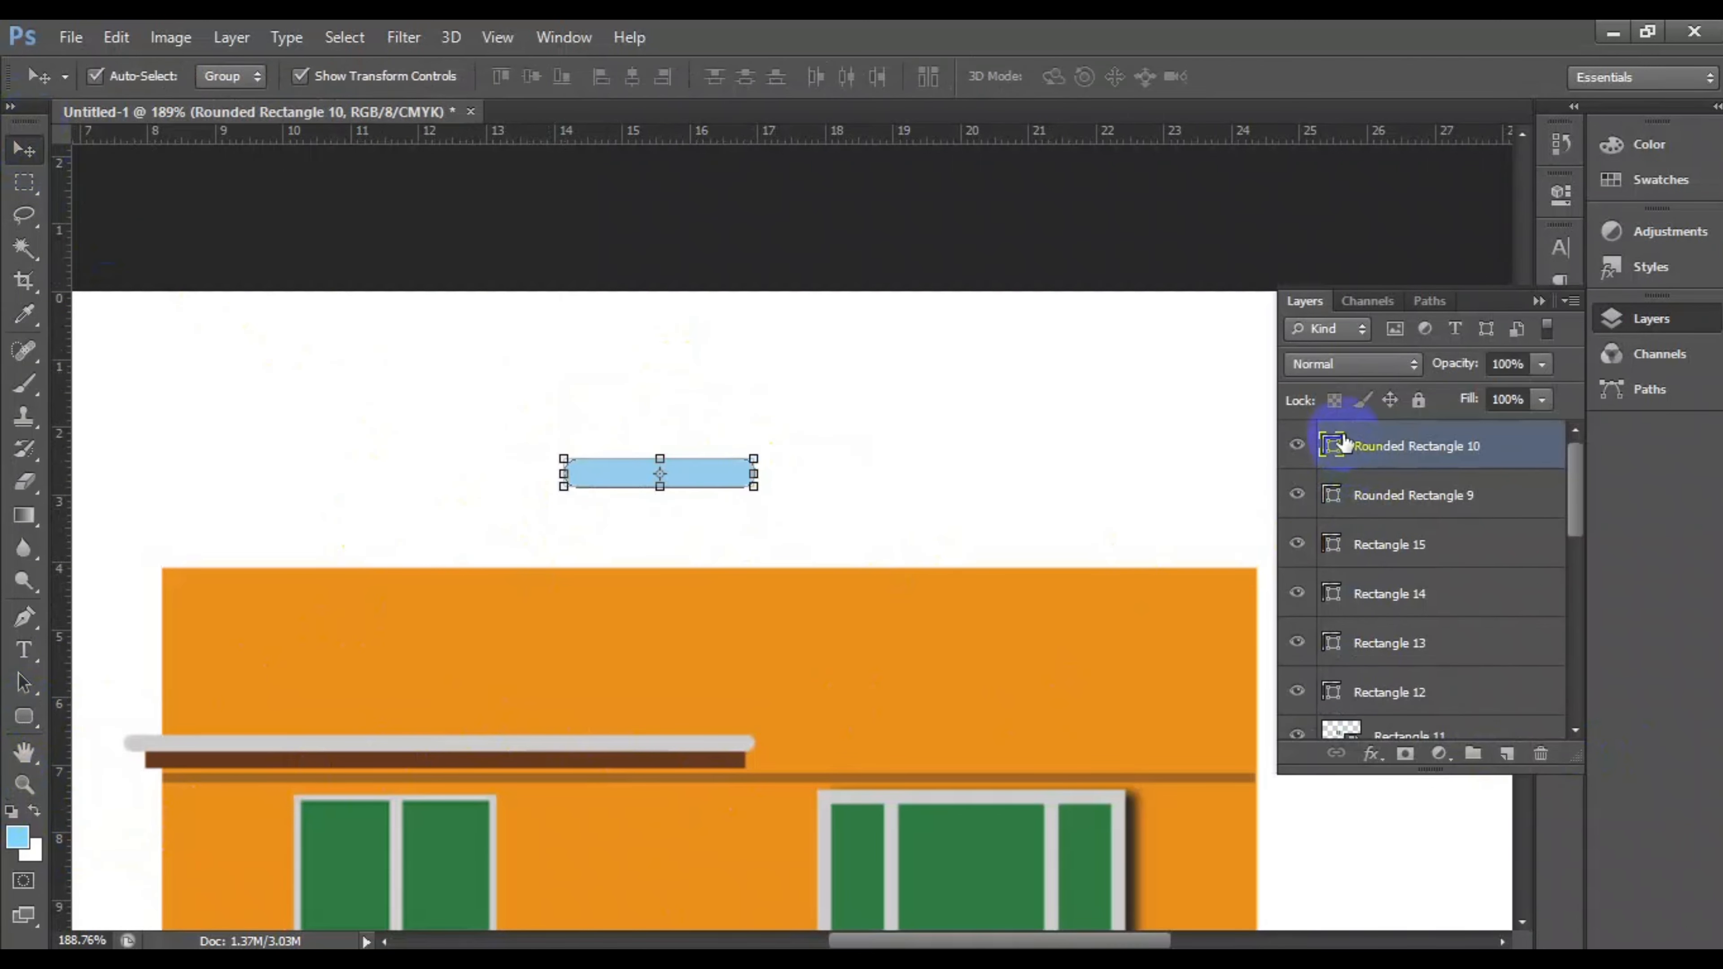
double_click(1331, 442)
left_click(607, 741)
left_click(1560, 384)
Step: Rotate the short grey bar to about -52°, thin it to about 60% and place it slanting up from the long bar's right end
left_click_drag(677, 465, 877, 585)
mouse_move(776, 667)
left_mouse_down()
mouse_move(819, 597)
mouse_move(815, 659)
mouse_move(753, 629)
mouse_move(769, 645)
left_mouse_up()
scroll(815, 660, "up", 4)
scroll(795, 699, "down", 2)
key("Up")
key("Up")
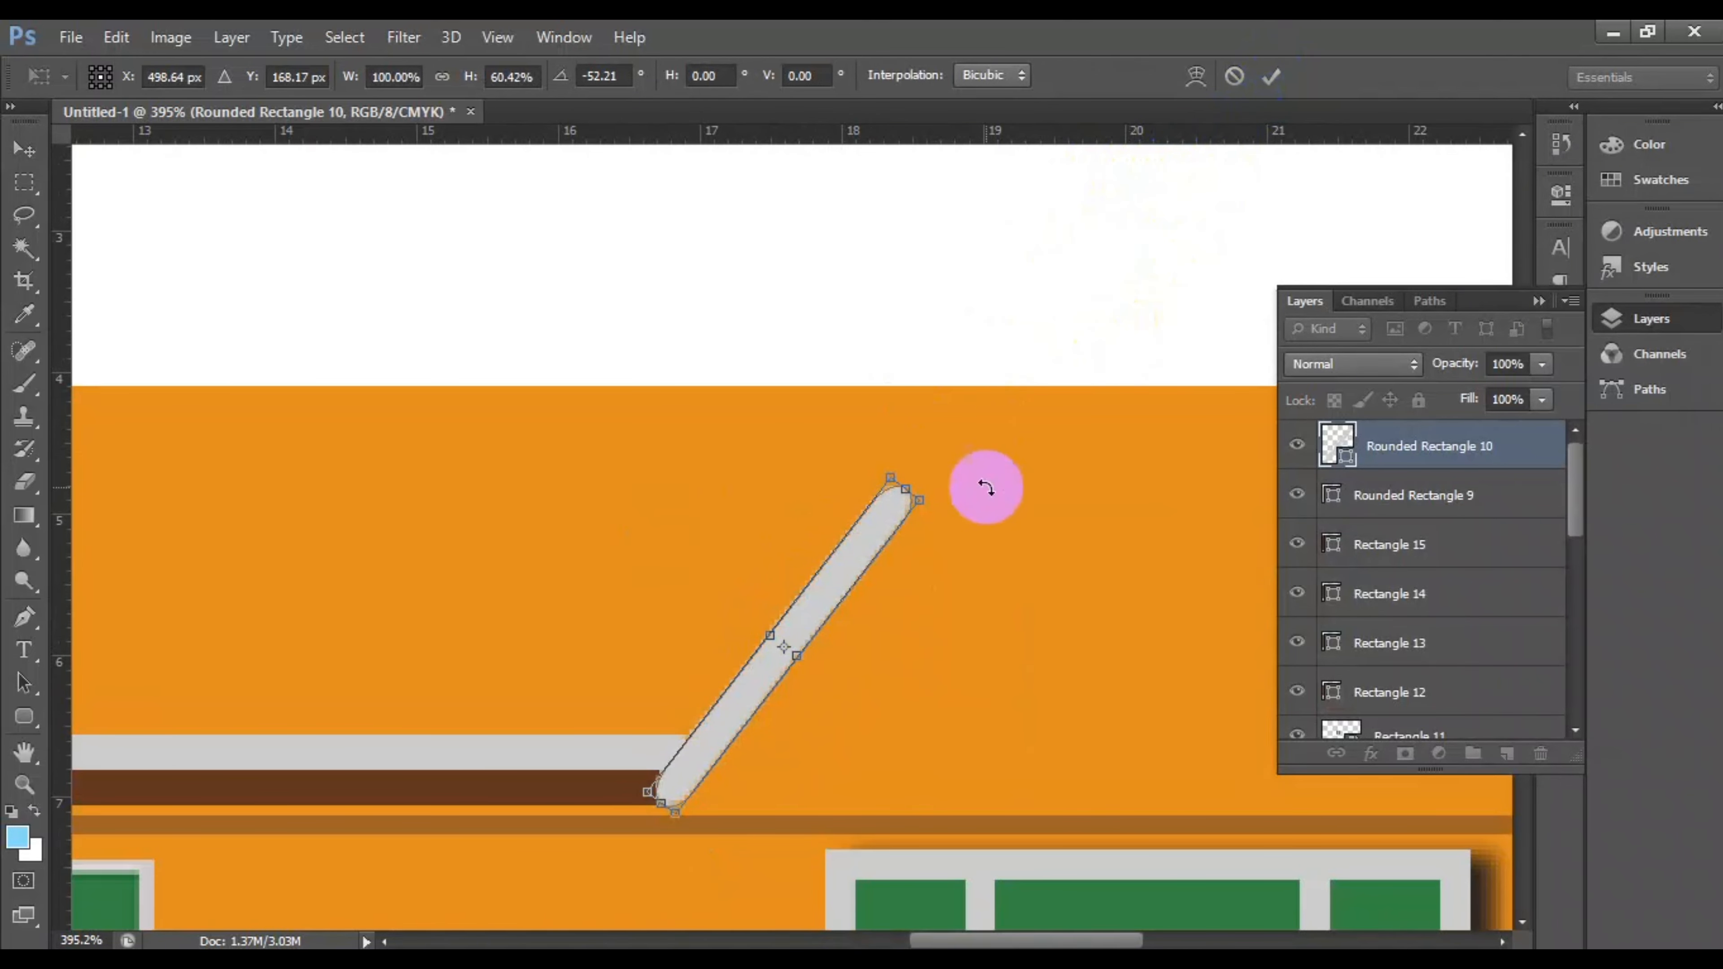
Step: Lengthen the slanted grey bar at its upper end and nudge it slightly upward
left_click_drag(909, 485, 930, 434)
left_click(1271, 76)
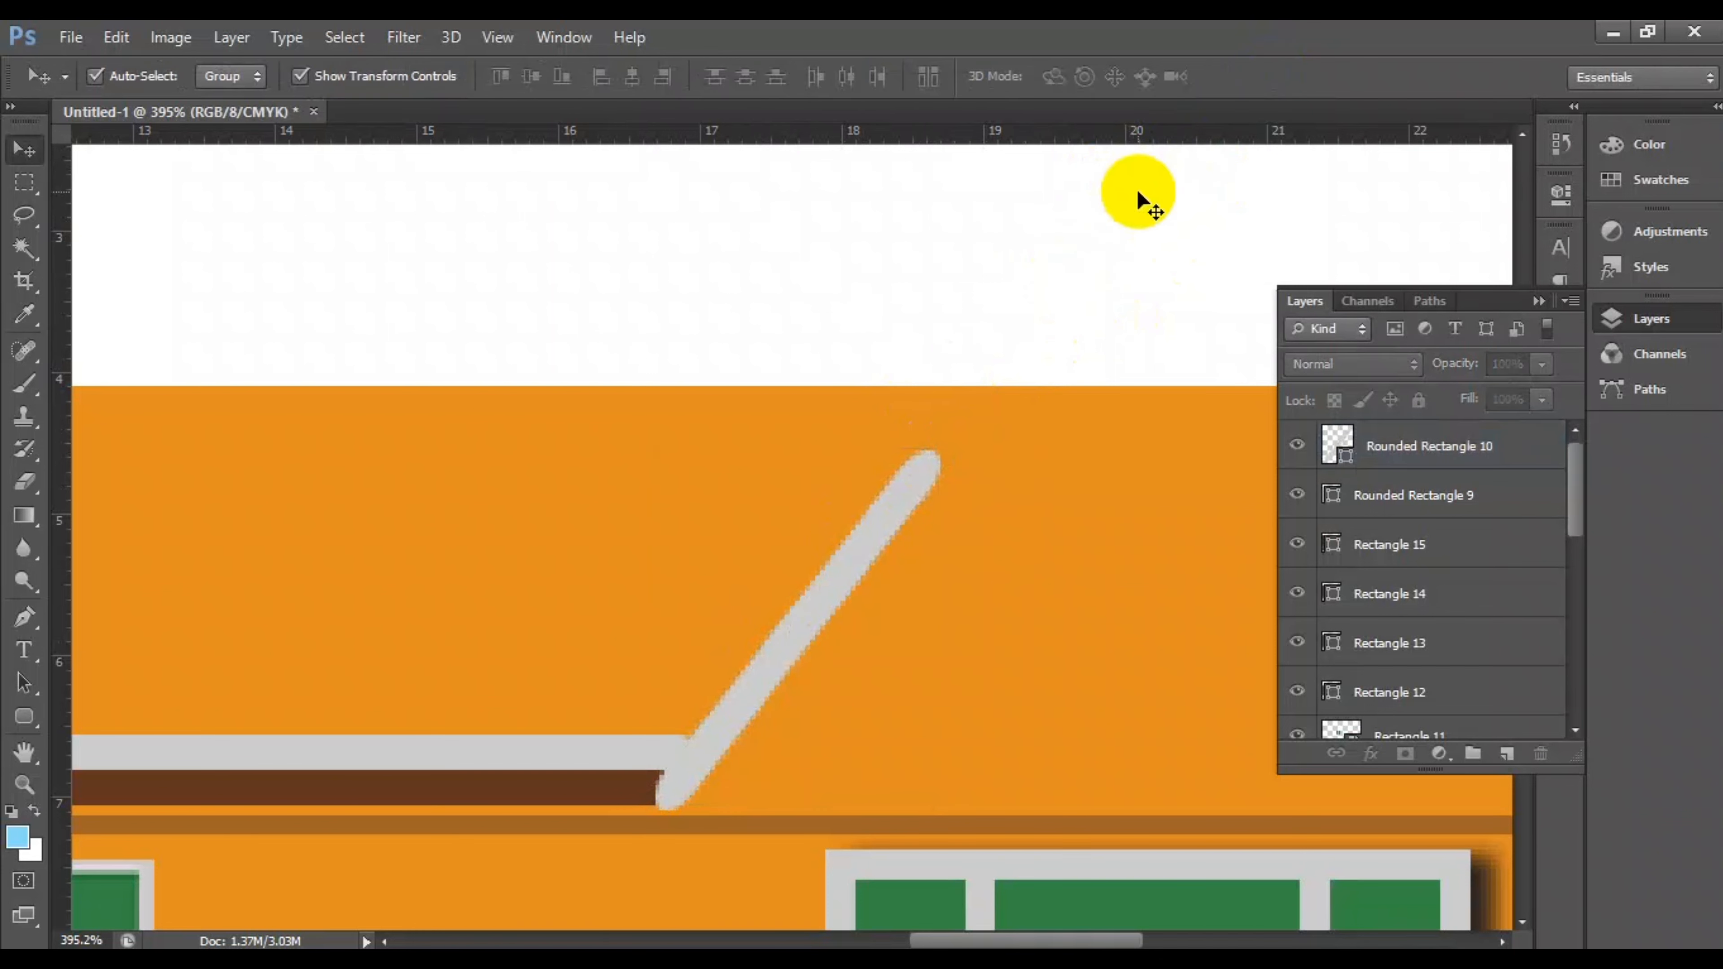
left_click(842, 580)
left_click(869, 389)
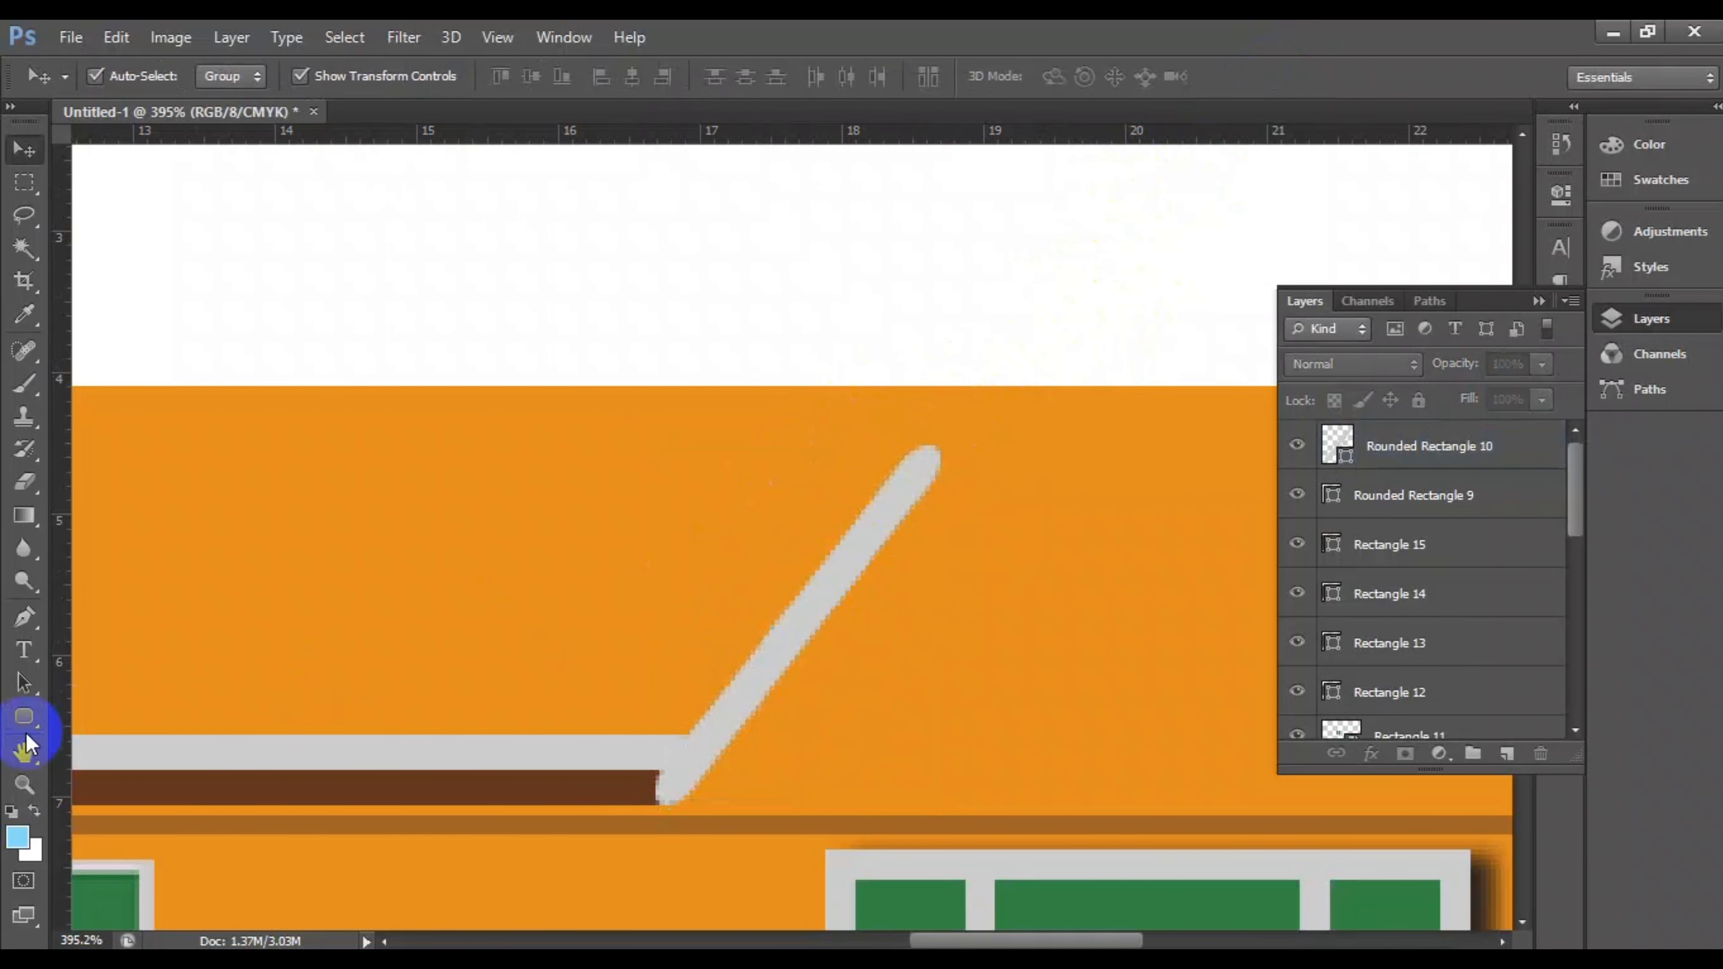
Step: Draw a vertical 6 by 70 px rectangle above the long grey bar's right end and fill it with the roof's dark brown
left_click(24, 717)
left_click_drag(24, 716, 111, 706)
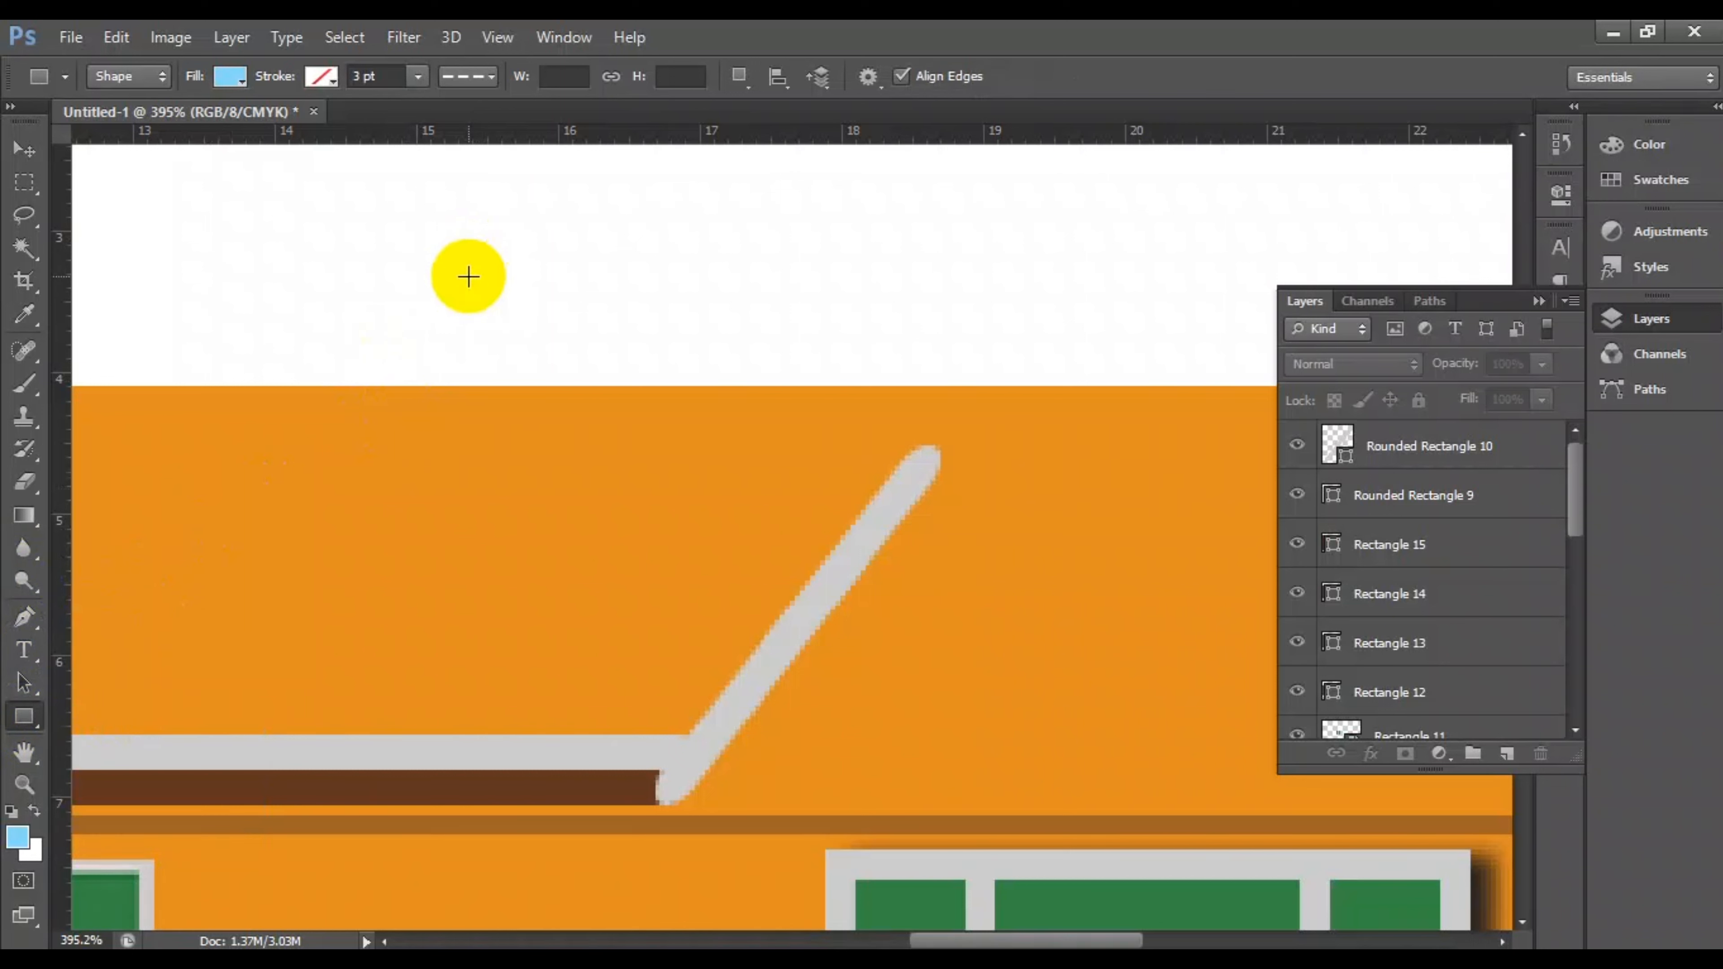
left_click_drag(665, 734, 692, 390)
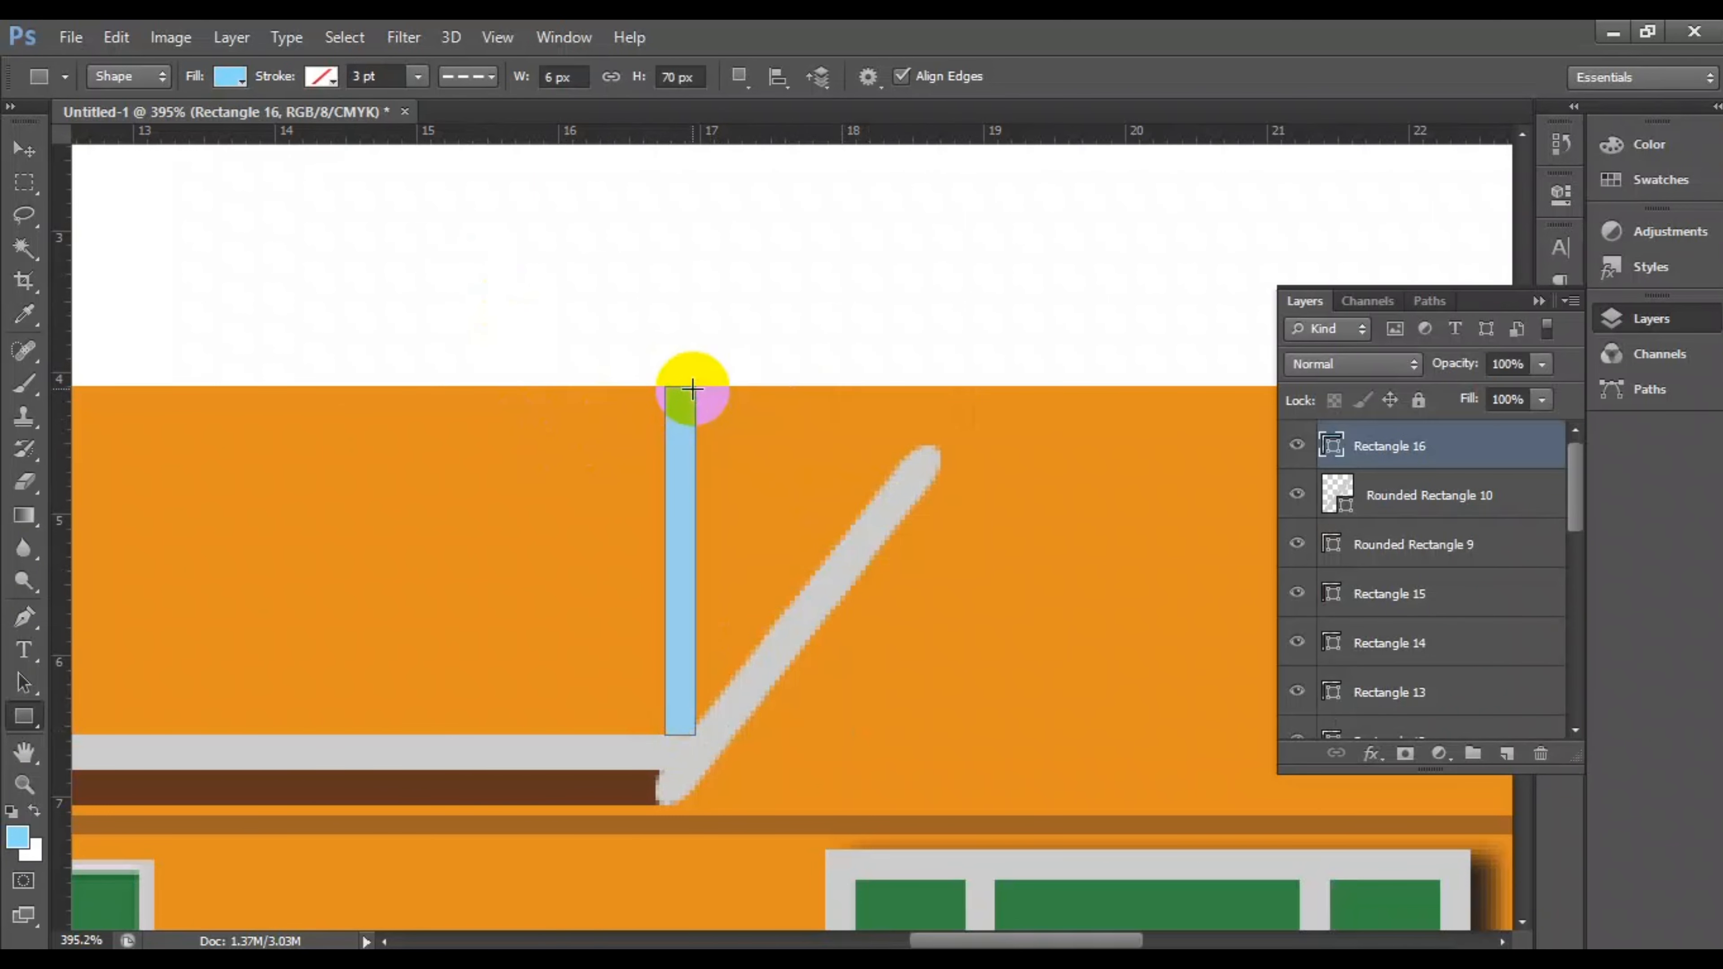
double_click(1333, 444)
left_click(627, 785)
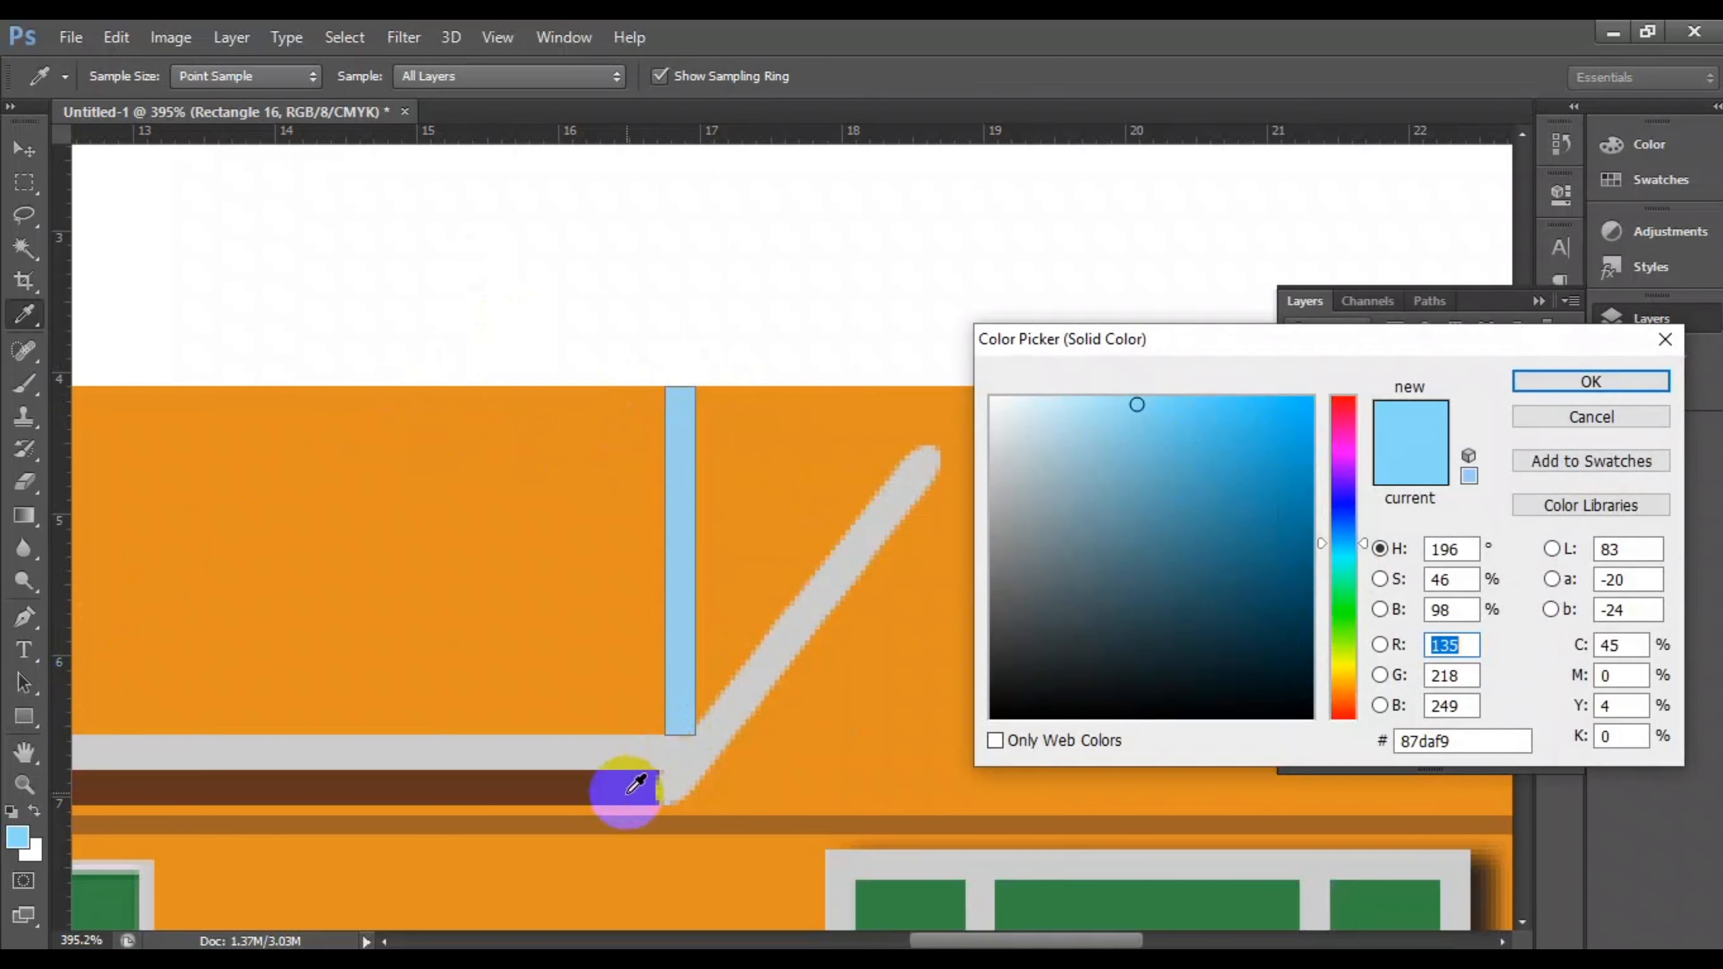
key("Return")
Step: Rotate the brown rectangle parallel to the slanted grey bar and fit it along that bar's upper side
key("v")
left_click_drag(844, 429, 872, 412)
left_click_drag(753, 483, 839, 505)
left_click_drag(928, 441, 922, 433)
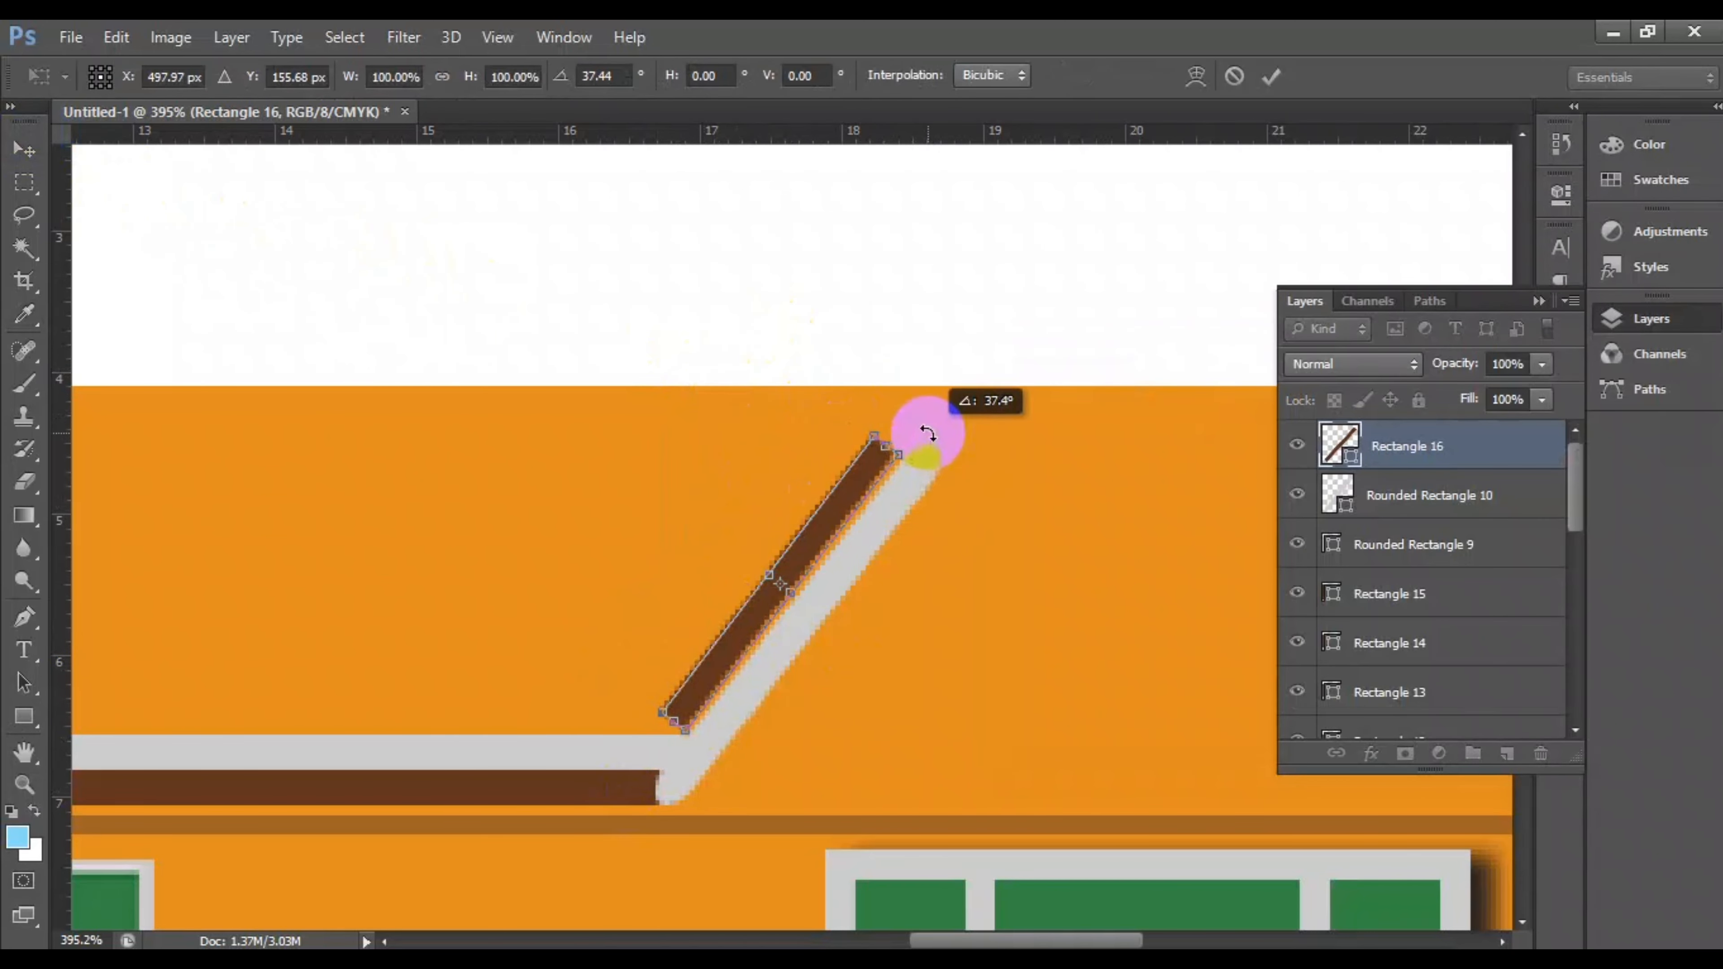
left_click_drag(794, 595, 803, 602)
left_click_drag(675, 729, 662, 734)
left_click_drag(891, 449, 905, 429)
left_click_drag(772, 574, 770, 570)
left_click_drag(893, 442, 923, 431)
left_click_drag(669, 747, 663, 755)
left_click_drag(953, 423, 963, 421)
left_click(1268, 77)
left_click(1151, 296)
Step: Move the slanted brown bar's layer beneath both grey rounded bars
left_click(585, 740)
left_click_drag(1479, 445, 1472, 568)
left_click(993, 263)
Step: Fine-tune the slanted brown bar's rotation and horizontal position to sit flush against the slanted grey bar
left_click(820, 514)
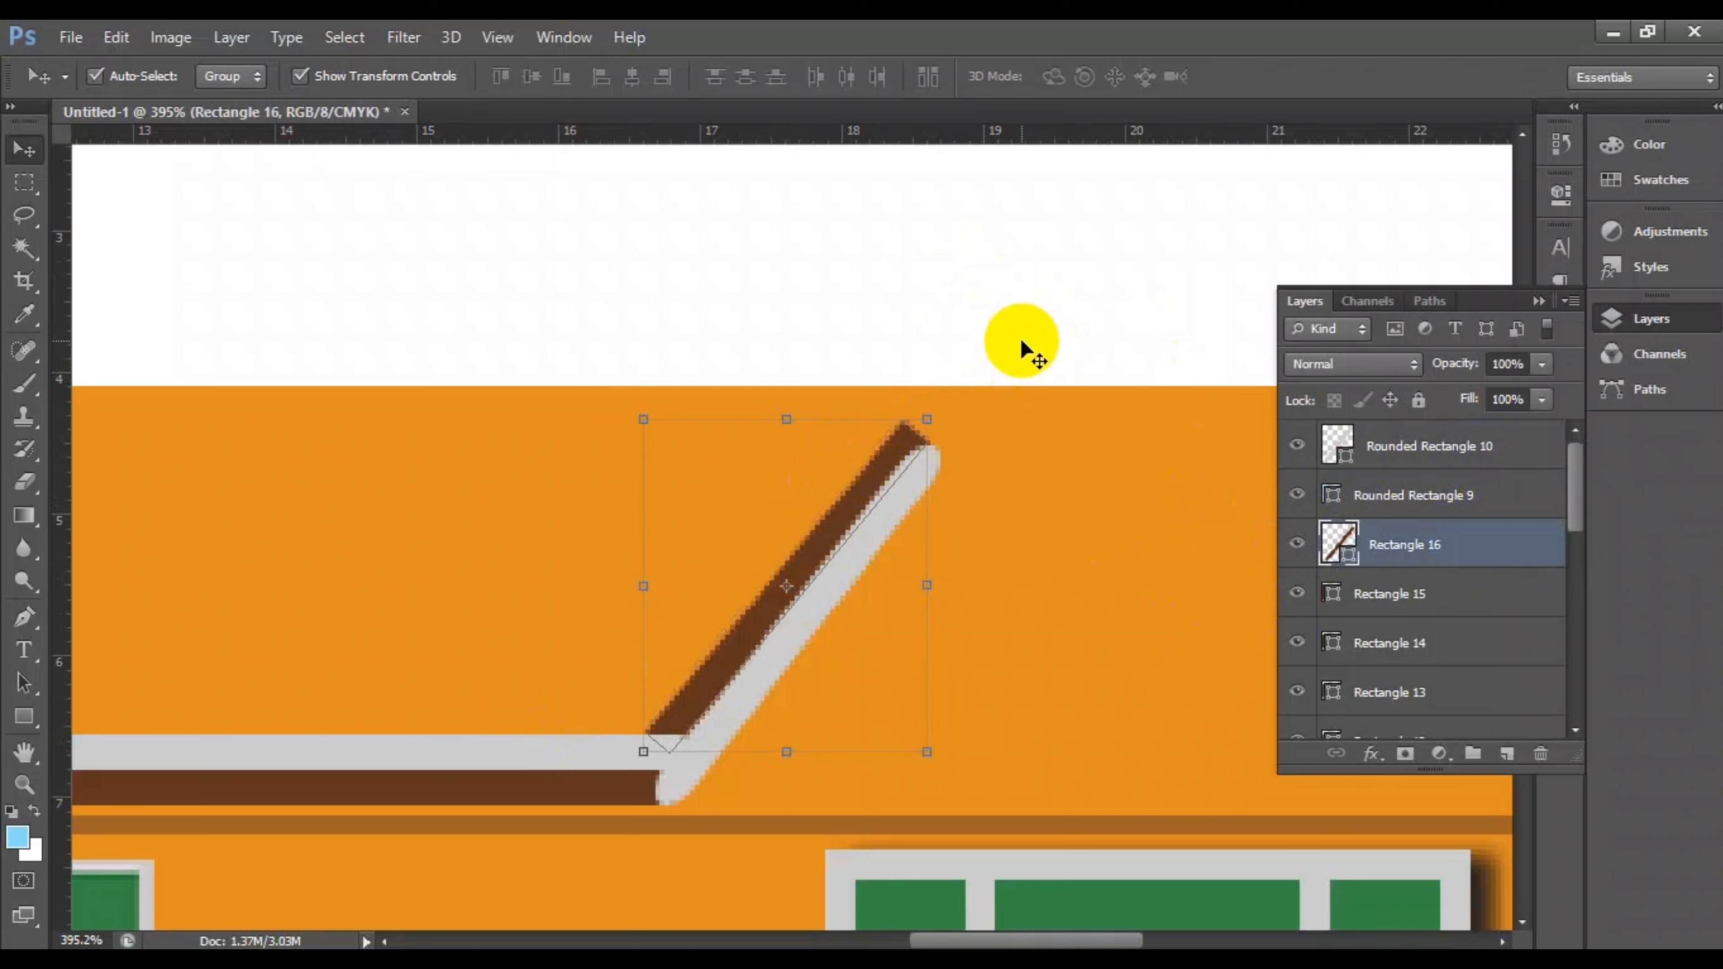
left_click_drag(943, 396, 945, 394)
key("Right")
key("Right")
key("Left")
key("Return")
left_click(881, 450)
left_click_drag(943, 404, 950, 401)
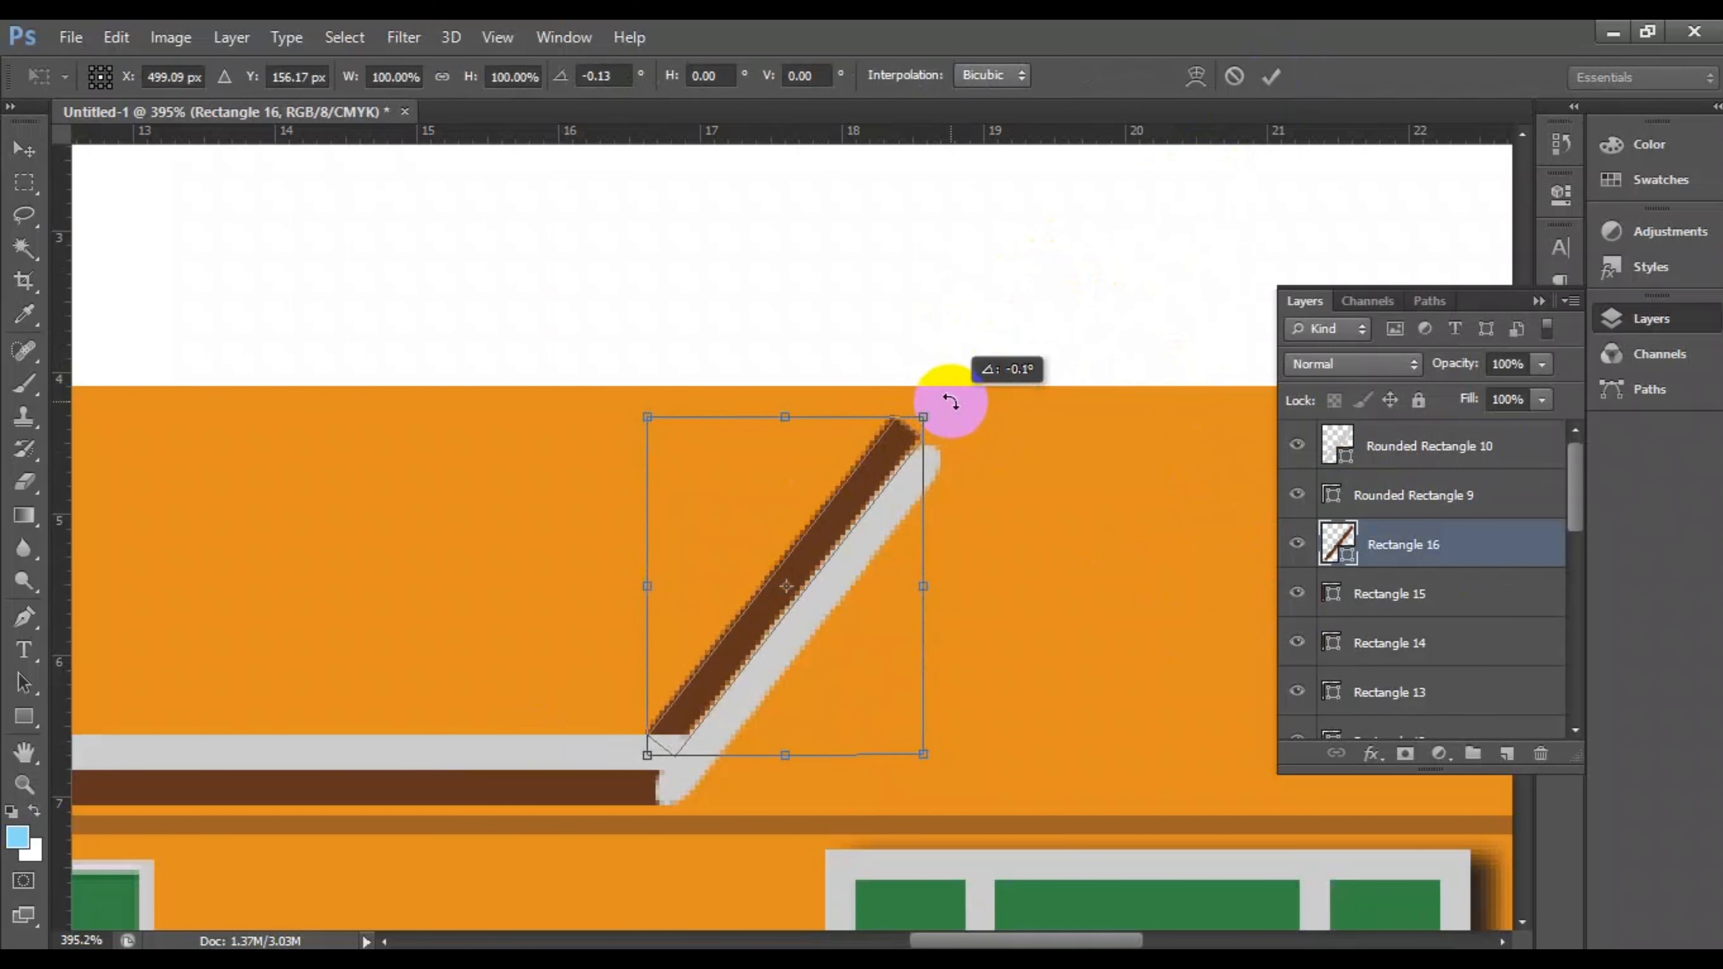
left_click(1272, 76)
left_click(1111, 255)
left_click_drag(1086, 940, 1161, 940)
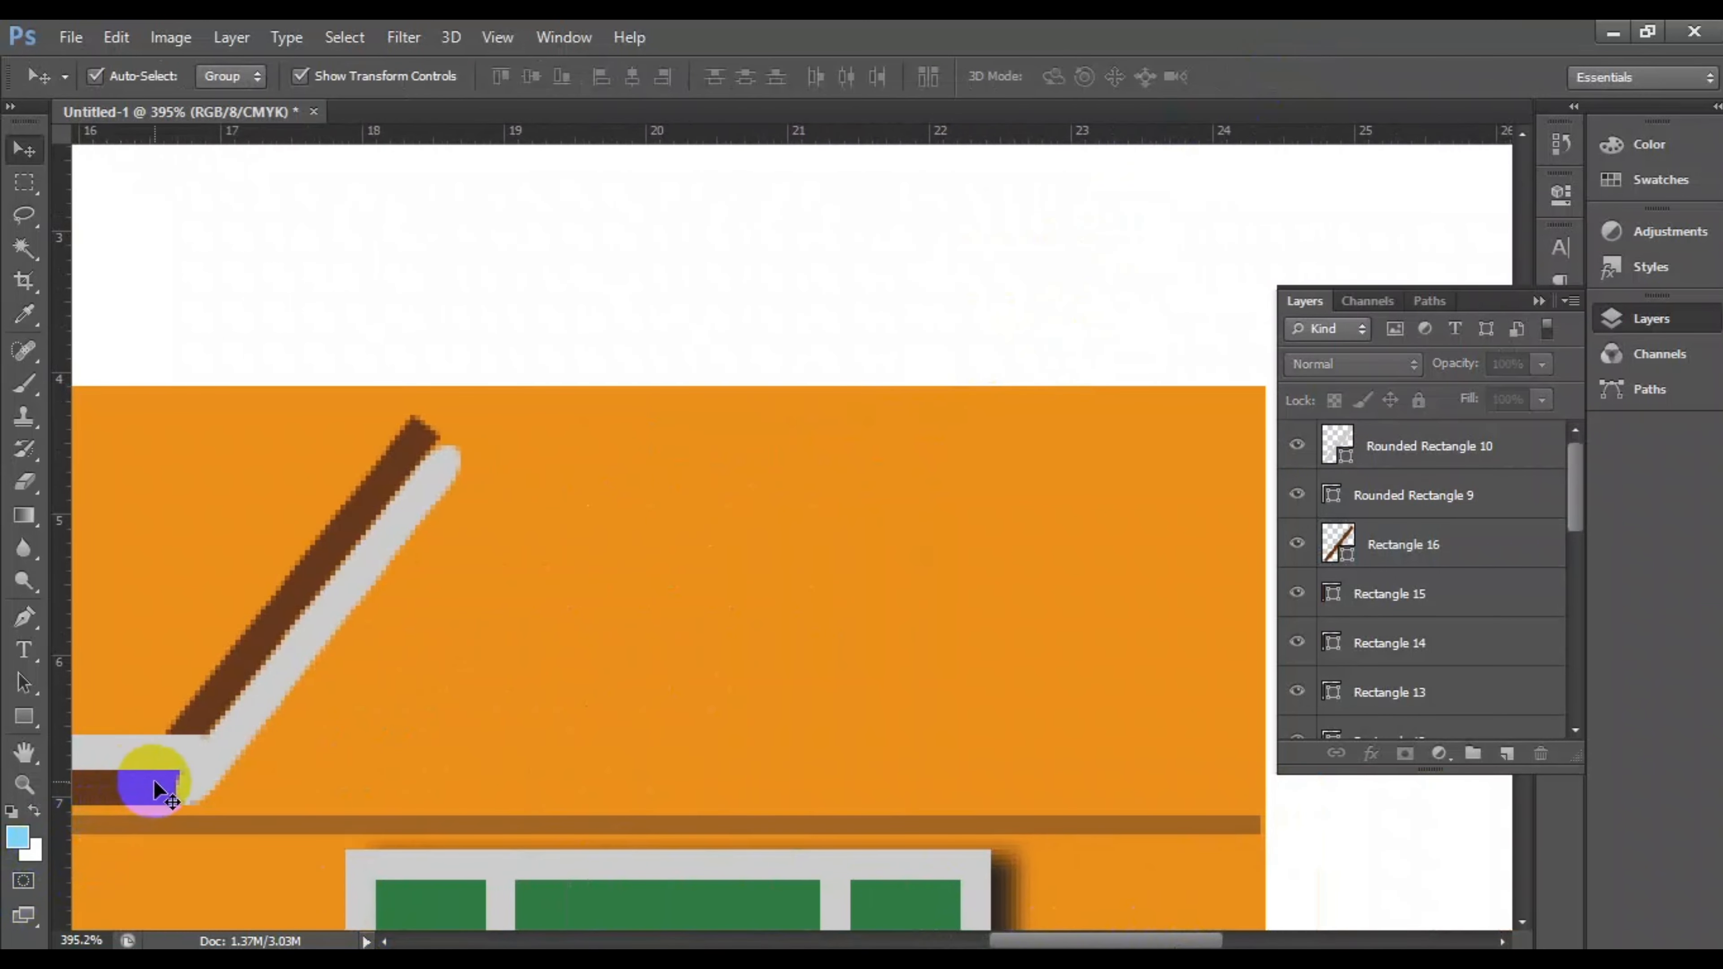
Step: Convert the two grey rounded bars and the two dark brown bars of the roof trim into one smart object
left_click(1459, 443)
left_click(1415, 495, "shift")
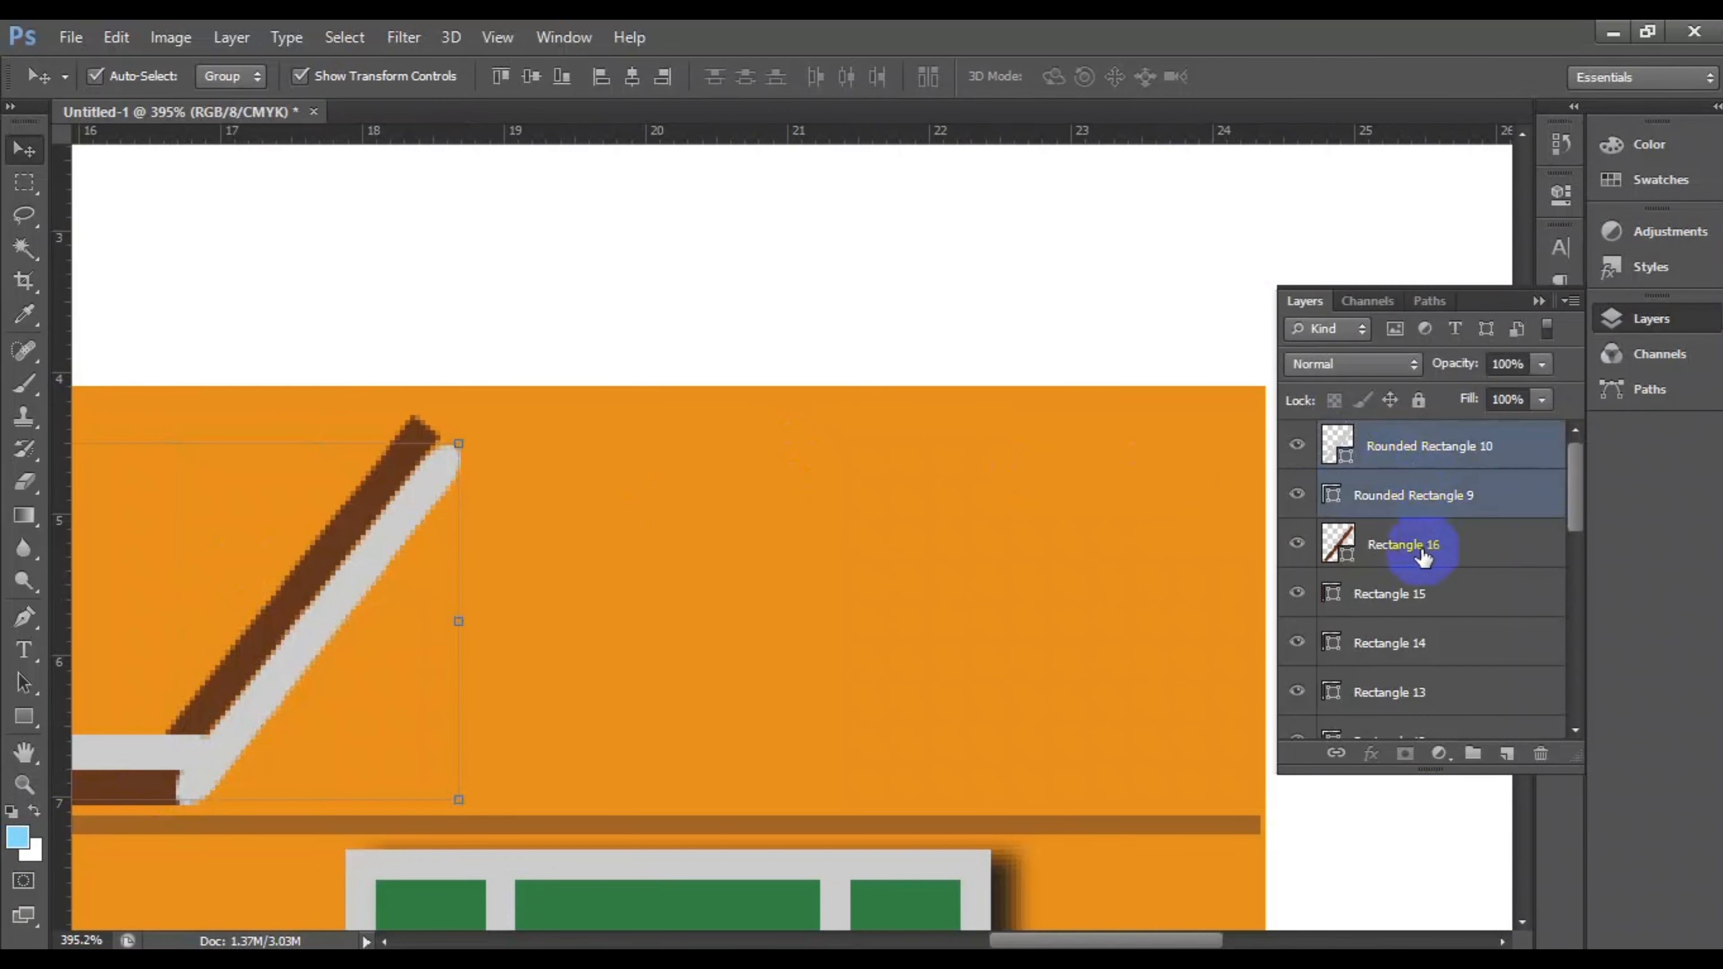
left_click(1423, 551, "shift")
left_click(1429, 597, "shift")
left_click(1438, 647, "shift")
left_click(1429, 606, "shift")
right_click(1425, 600)
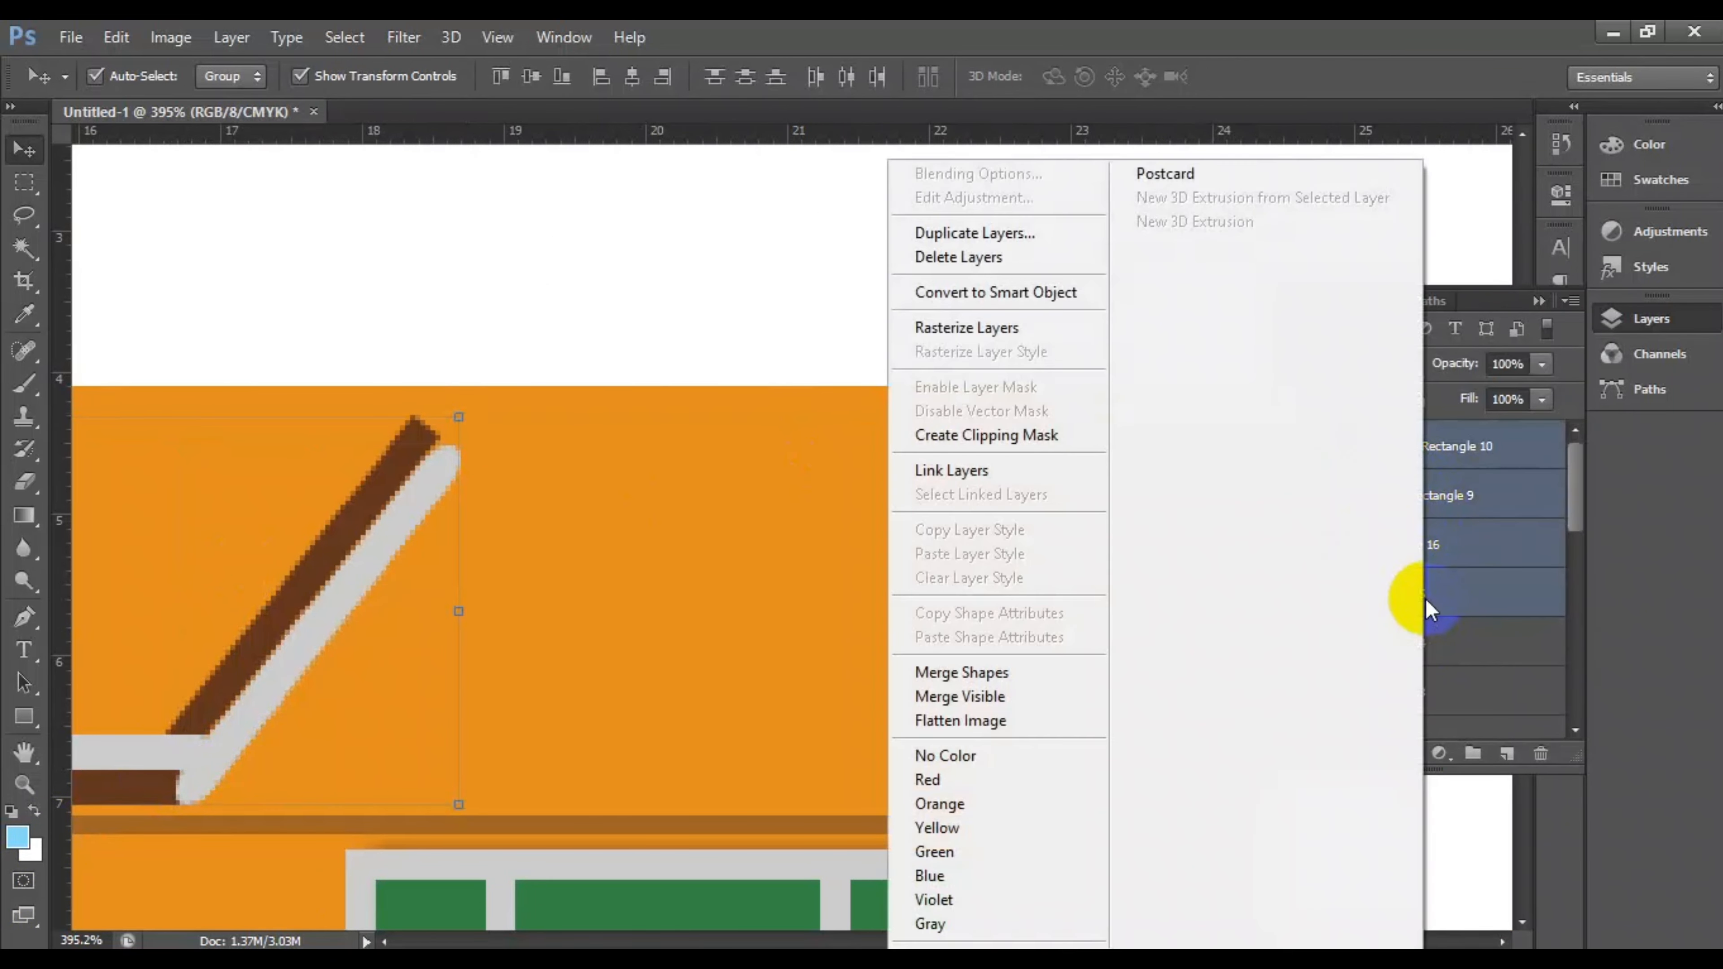
left_click(1046, 292)
key("ctrl+t")
right_click(370, 465)
left_click(475, 828)
scroll(328, 745, "down", 2)
scroll(518, 670, "down", 3)
left_click_drag(275, 731, 937, 717)
left_click_drag(970, 941, 881, 940)
left_click(1229, 76)
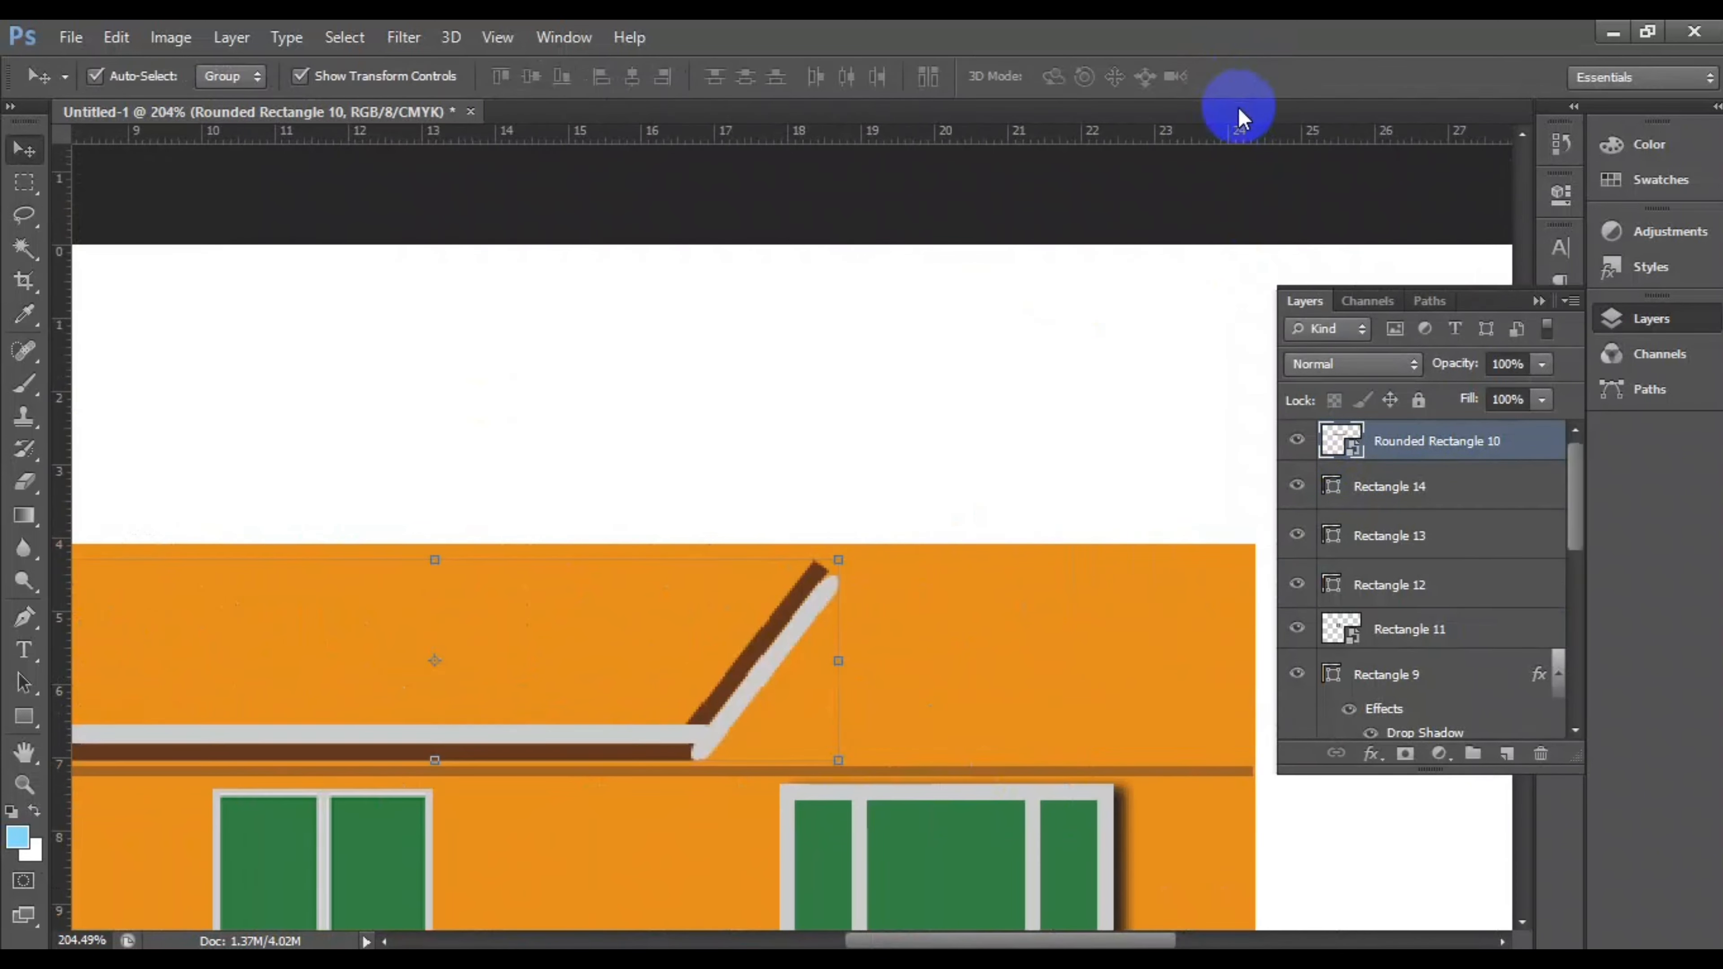
Step: Duplicate the roof trim, flip the copy horizontally, and move it so both slanted parts meet in a gable peak
key("ctrl+j")
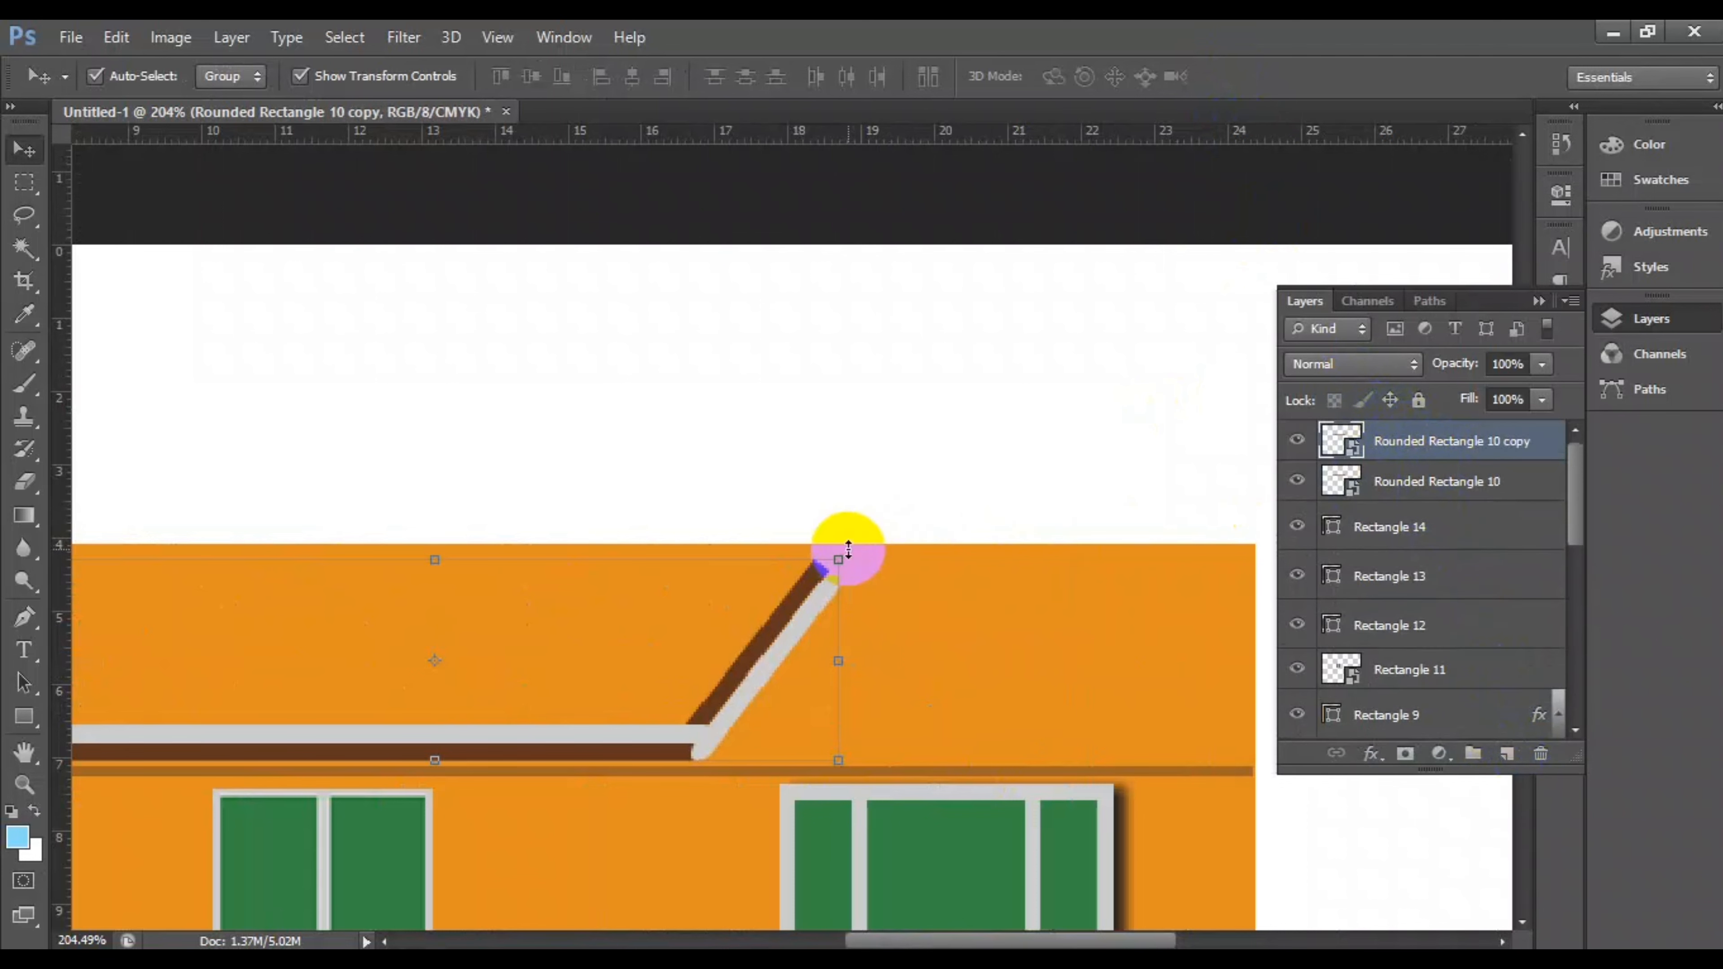
right_click(851, 546)
left_click(943, 891)
left_click_drag(764, 655, 907, 668)
left_click(1270, 78)
left_click(1138, 417)
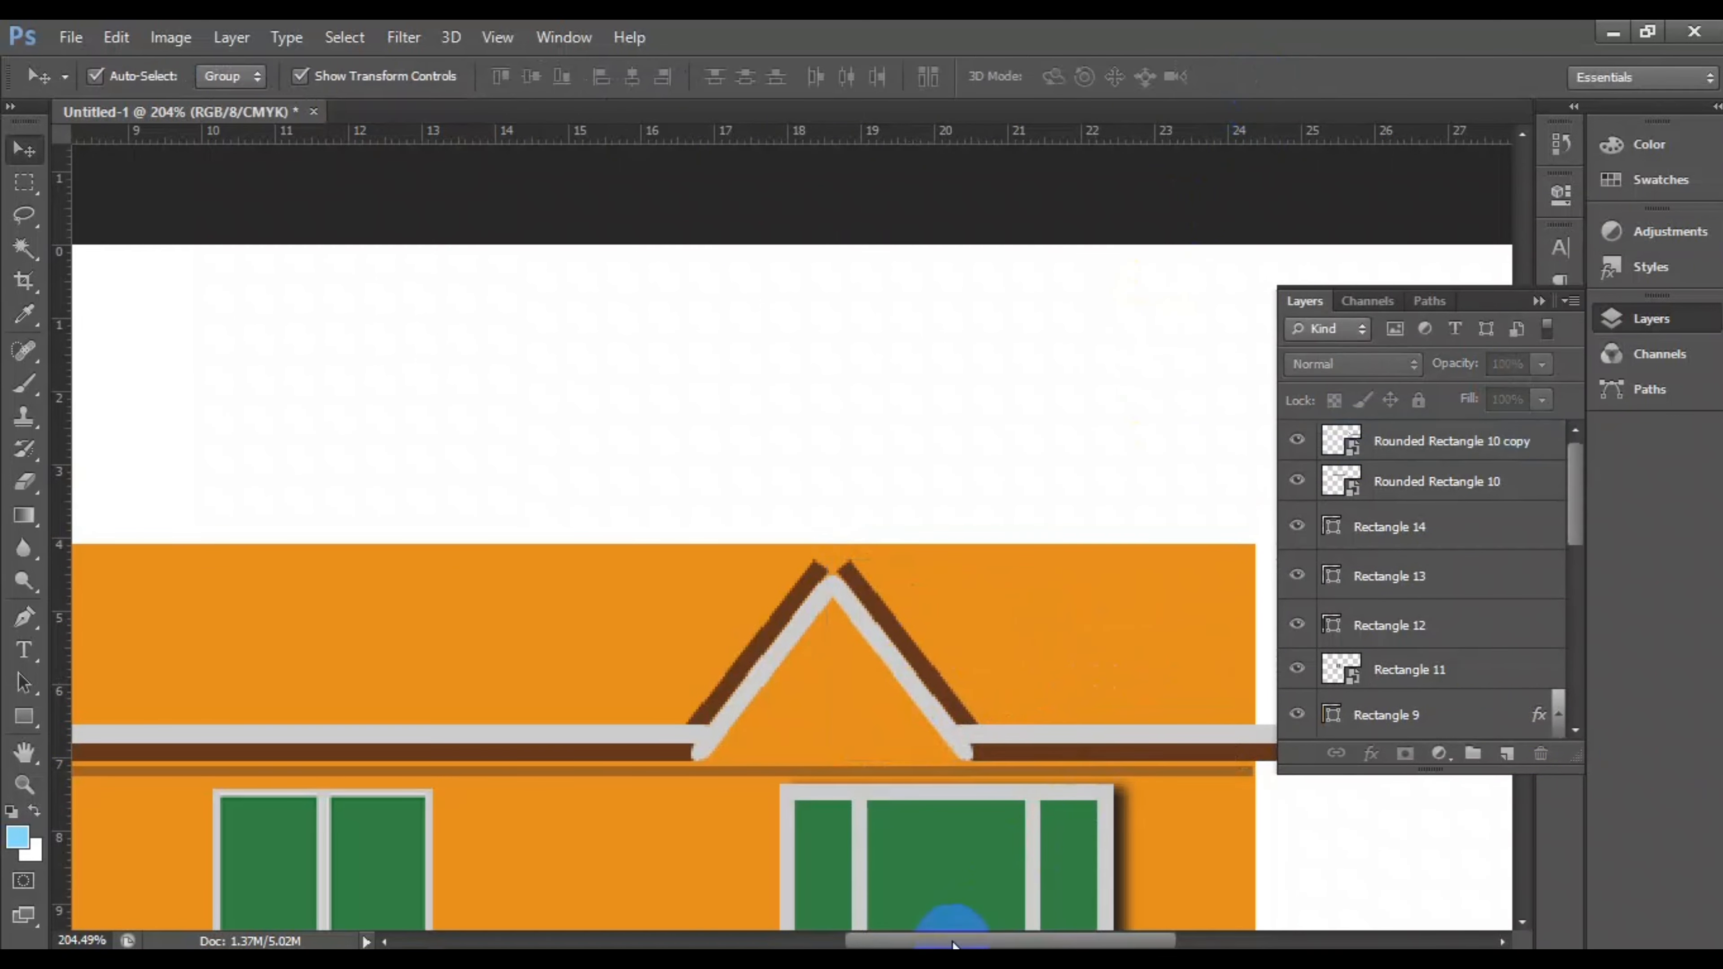
left_click_drag(952, 940, 1051, 939)
left_click(1028, 738)
left_click_drag(1217, 662, 1012, 672)
left_click(1231, 78)
left_click(989, 380)
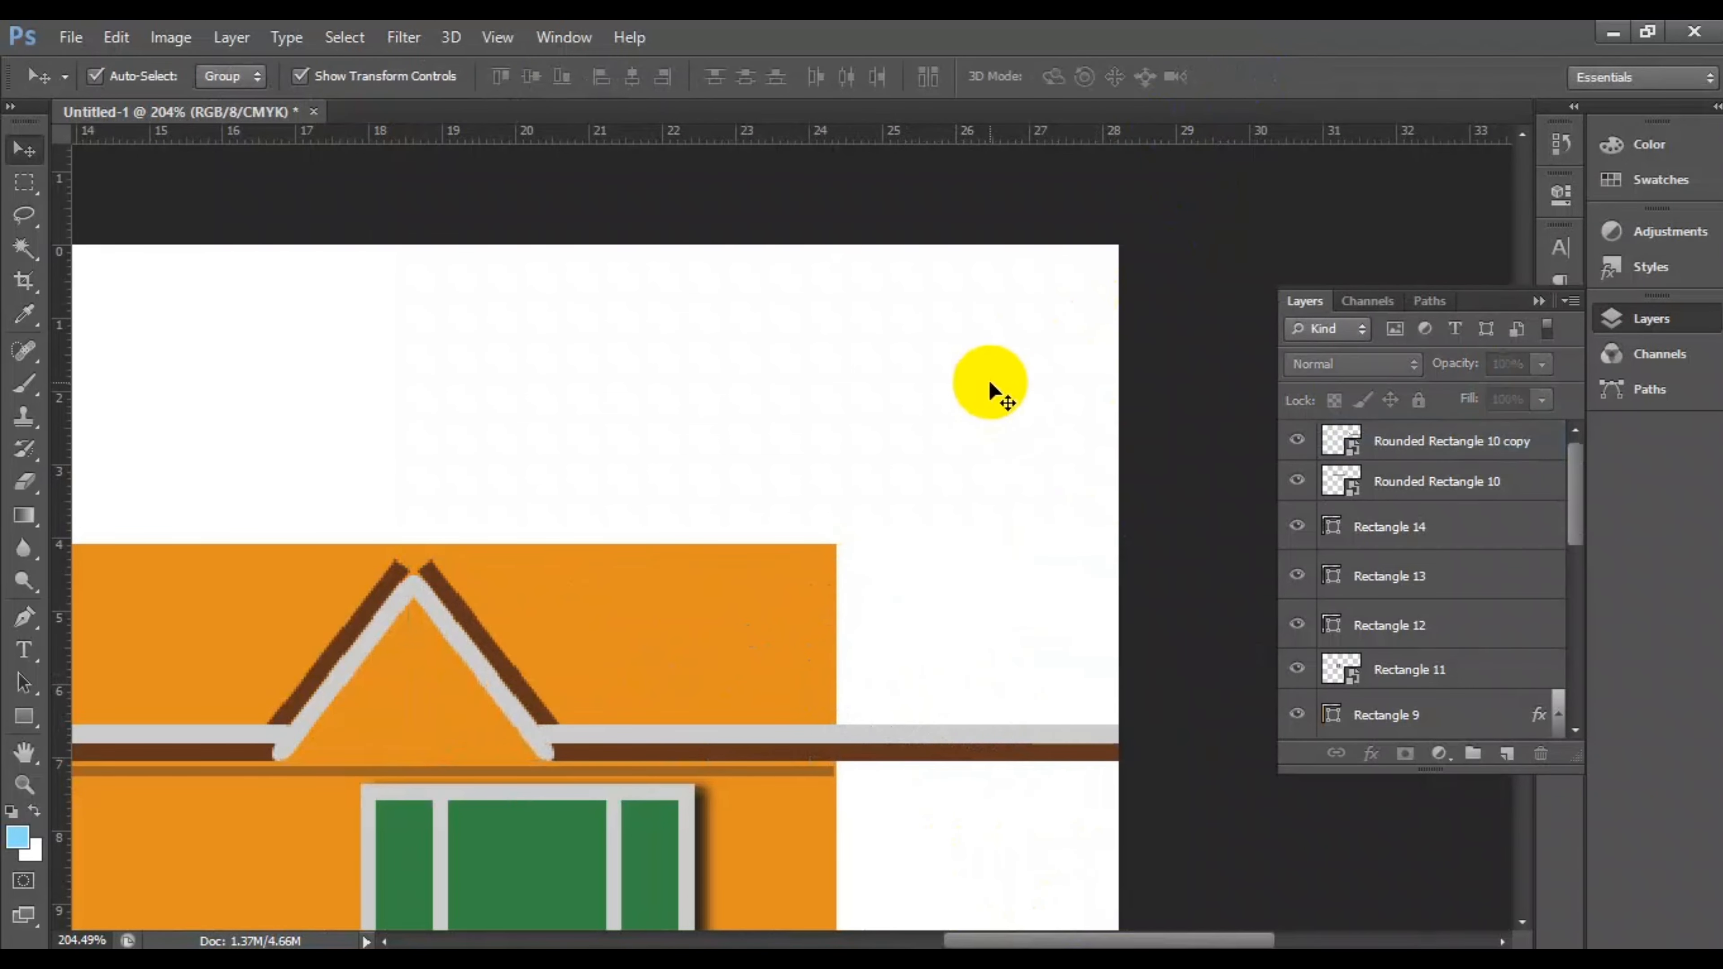
Step: Open the mirrored roof trim's smart object contents for editing
left_click(1377, 468)
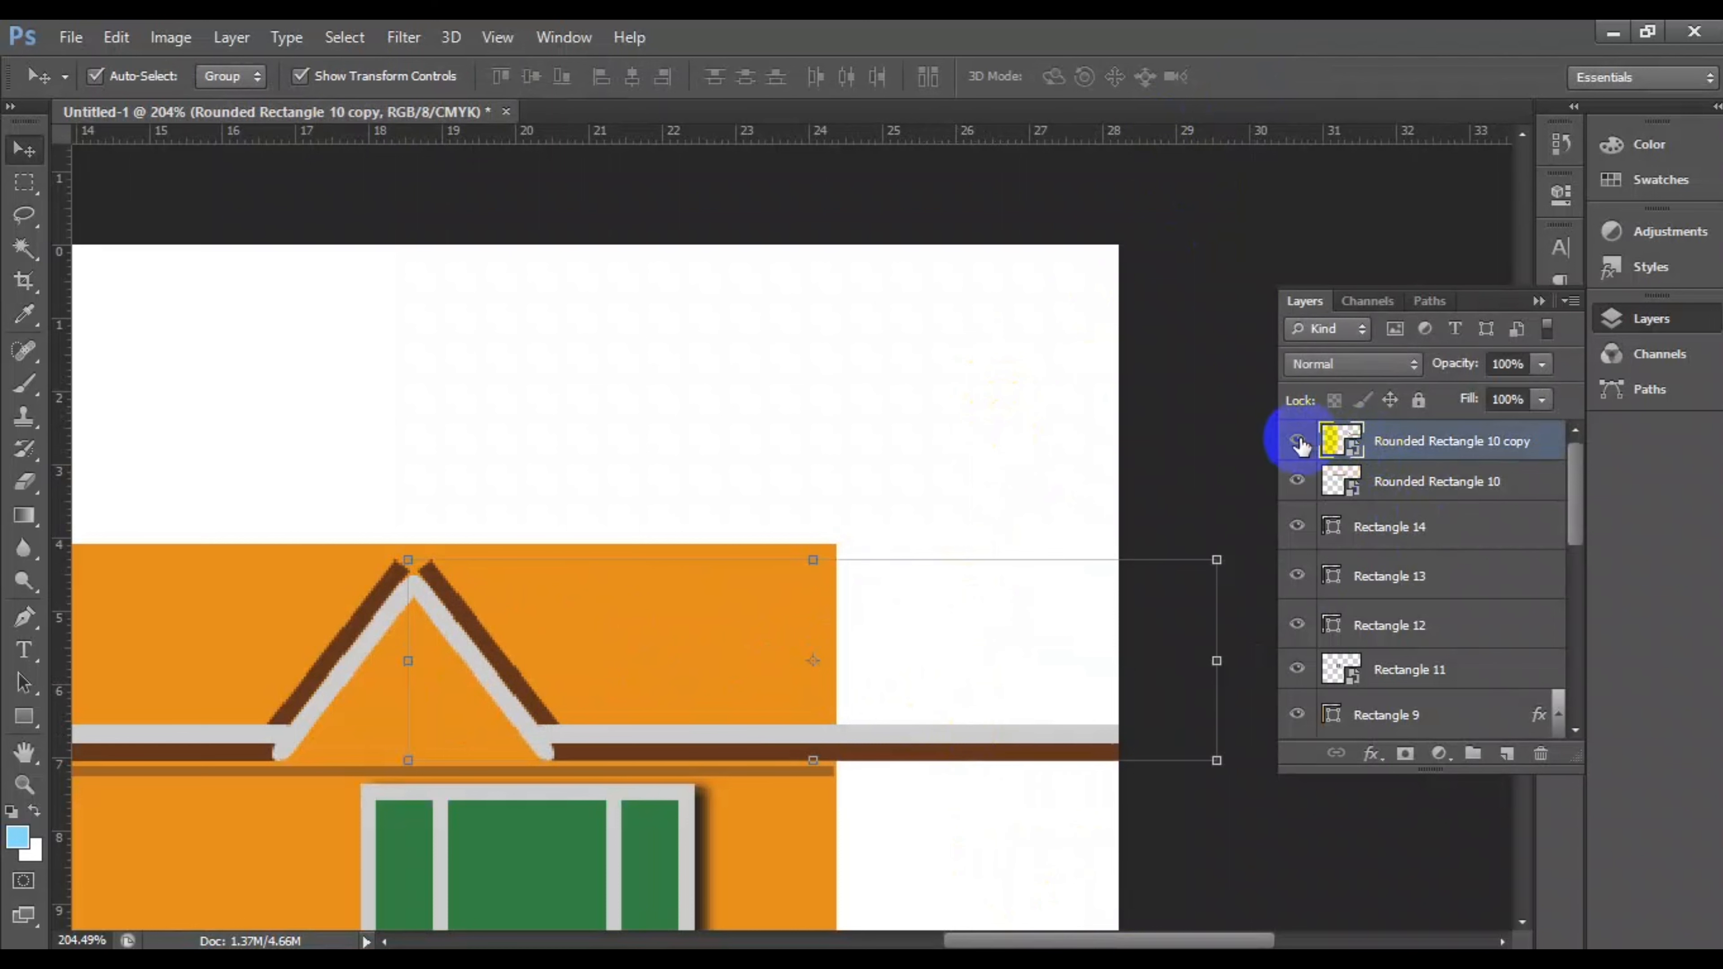
double_click(1351, 451)
left_click(981, 465)
key("ctrl+plus")
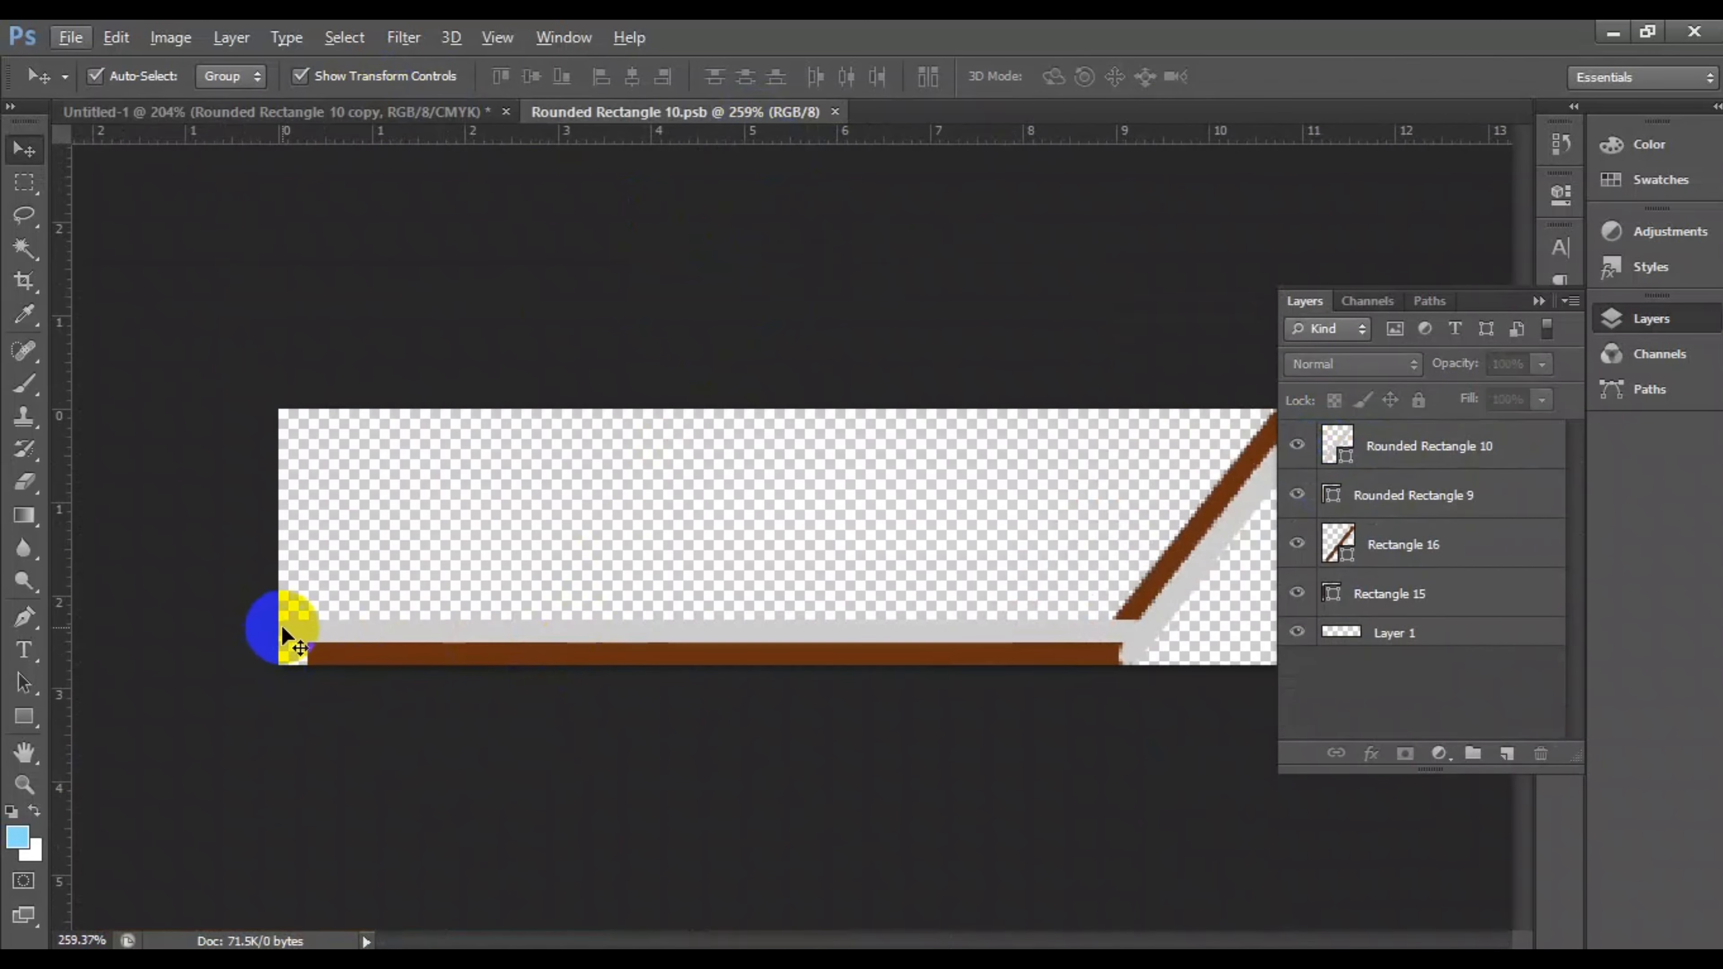
Step: Try shortening the horizontal grey and brown bars from their outer end in the smart object
left_click(280, 626)
left_click_drag(343, 671, 587, 643)
left_click(1273, 77)
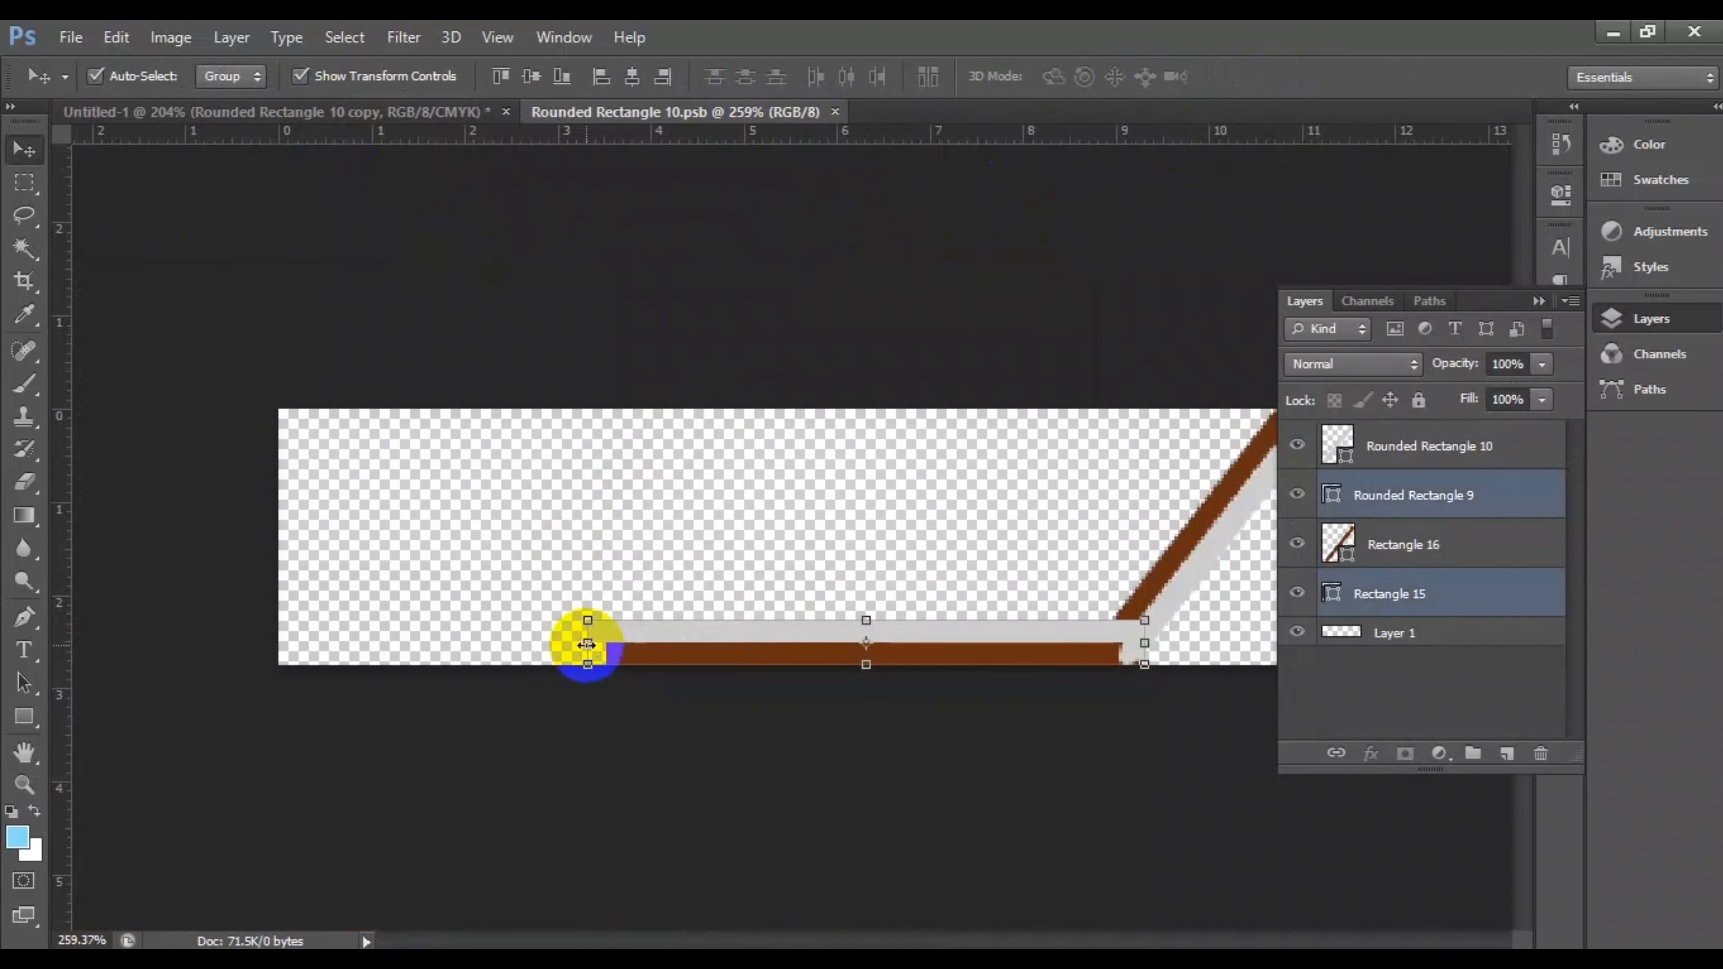
left_click_drag(588, 644, 686, 645)
left_click(1274, 77)
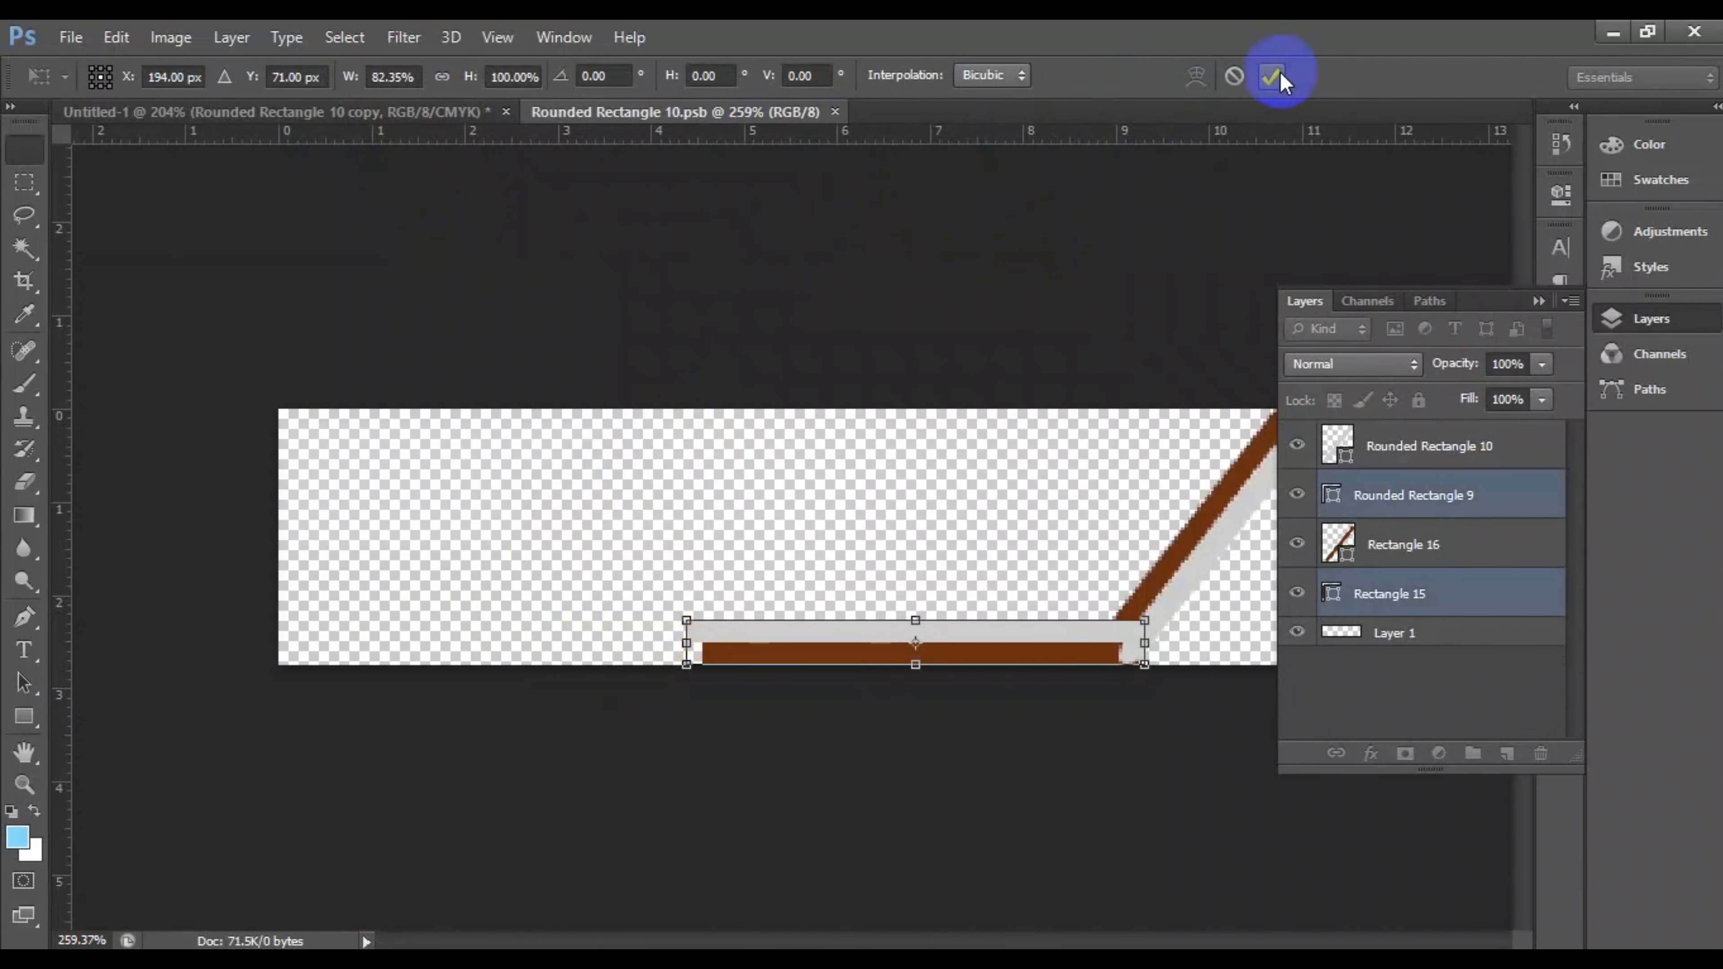
Step: Check the house document, then stretch the smart object's horizontal bars back to their full length
left_click(388, 115)
left_click_drag(943, 940, 871, 941)
left_click(675, 111)
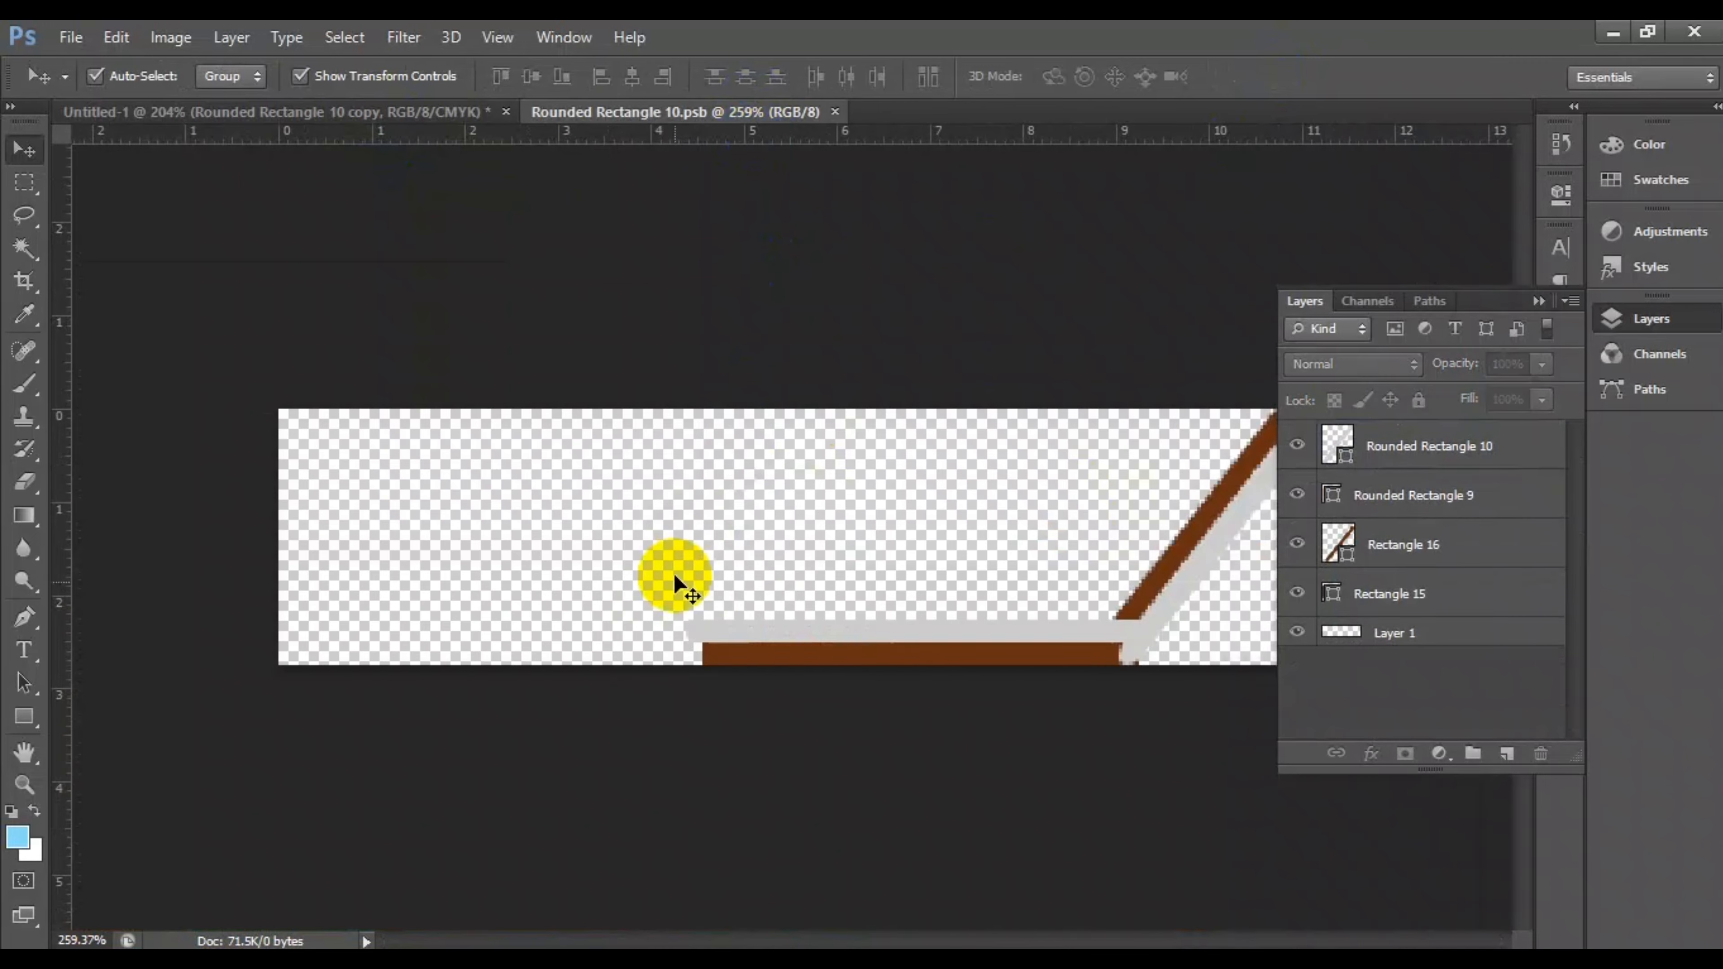
left_click_drag(673, 573, 281, 638)
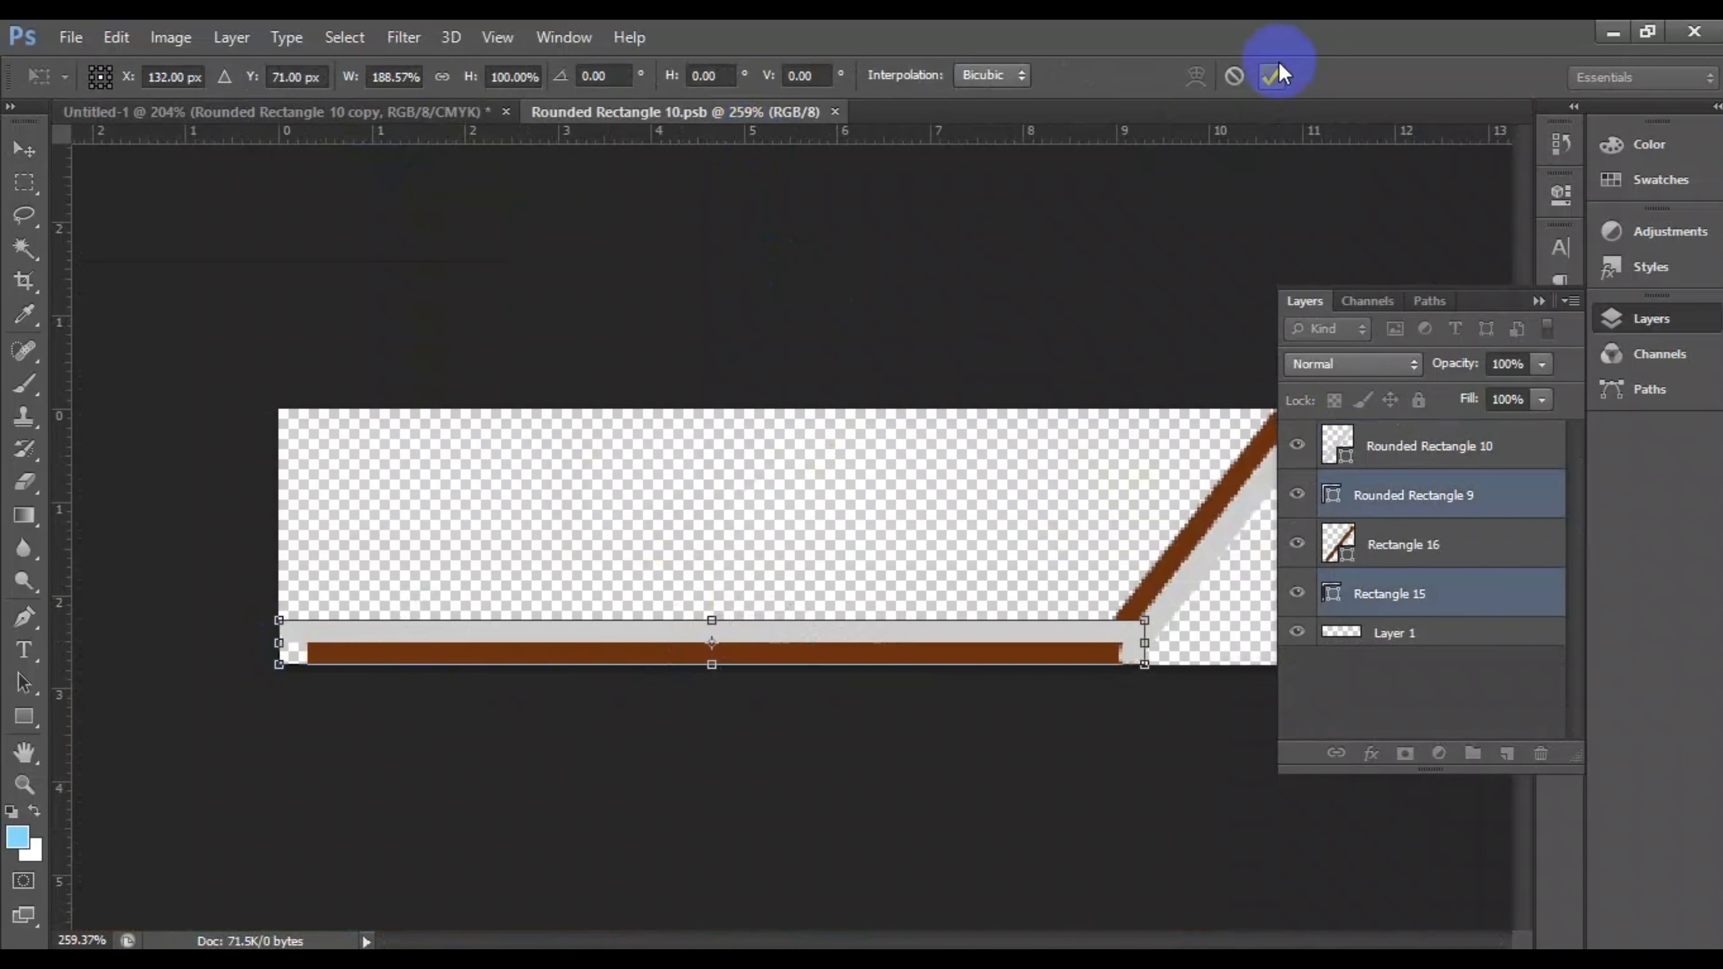
left_click(1272, 76)
Step: Rasterize the original roof trim layer in the house document so it is independent of the mirrored copy
left_click(407, 112)
left_click(829, 576)
scroll(818, 583, "down", 3)
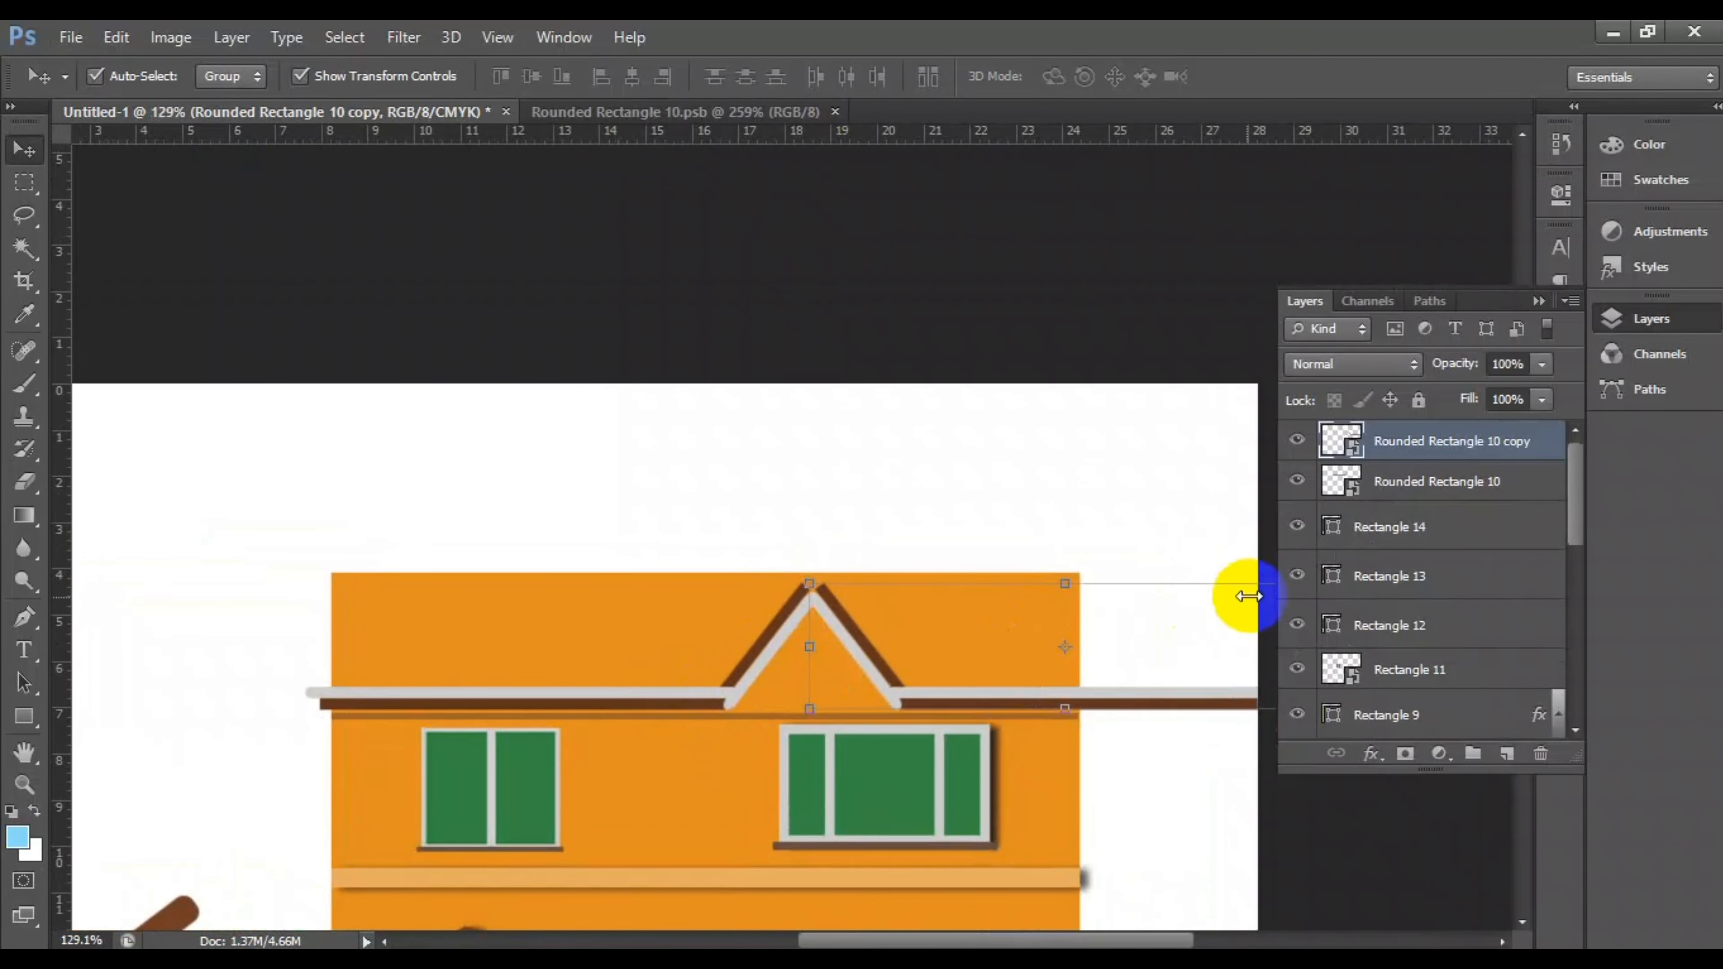
right_click(1419, 483)
key("Escape")
Step: Shorten the smart object's horizontal bars so the mirrored trim ends just past the wall, and return to the house document
left_click(674, 111)
left_click_drag(258, 577, 713, 659)
left_click(1272, 76)
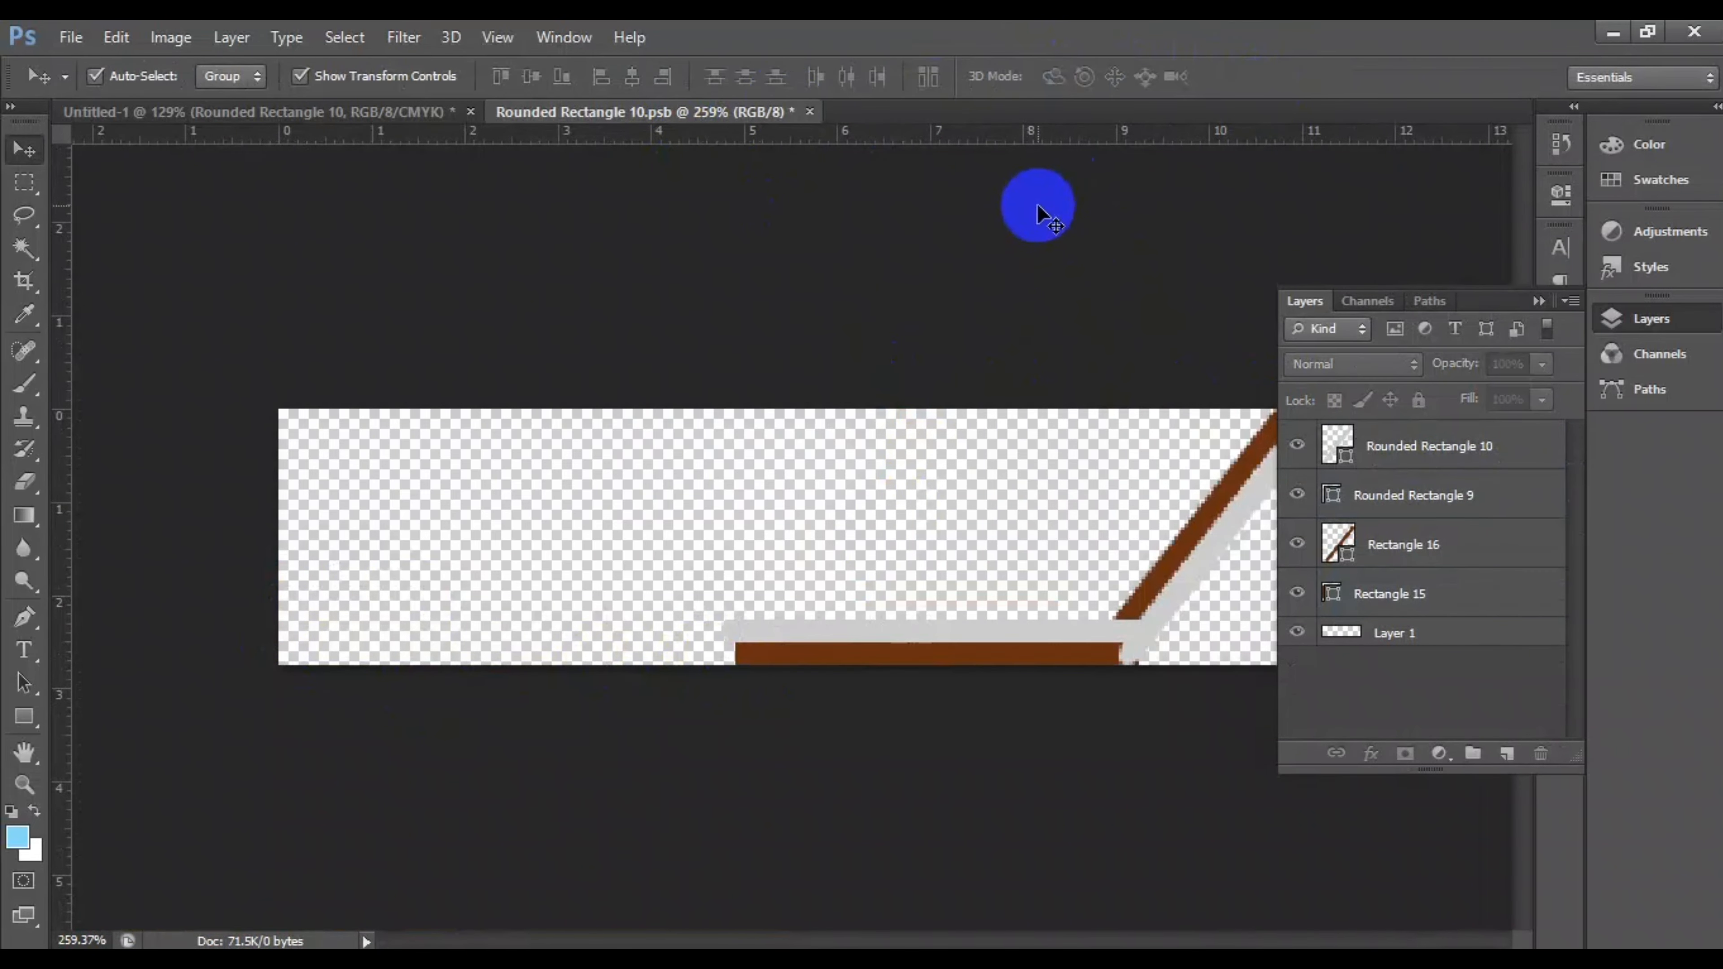
left_click(305, 112)
left_click(803, 431)
Step: Draw a small light blue circle and place it over the gap at the gable's peak
scroll(877, 638, "up", 3)
left_click_drag(24, 716, 144, 758)
left_click_drag(744, 481, 777, 528)
left_click(23, 149)
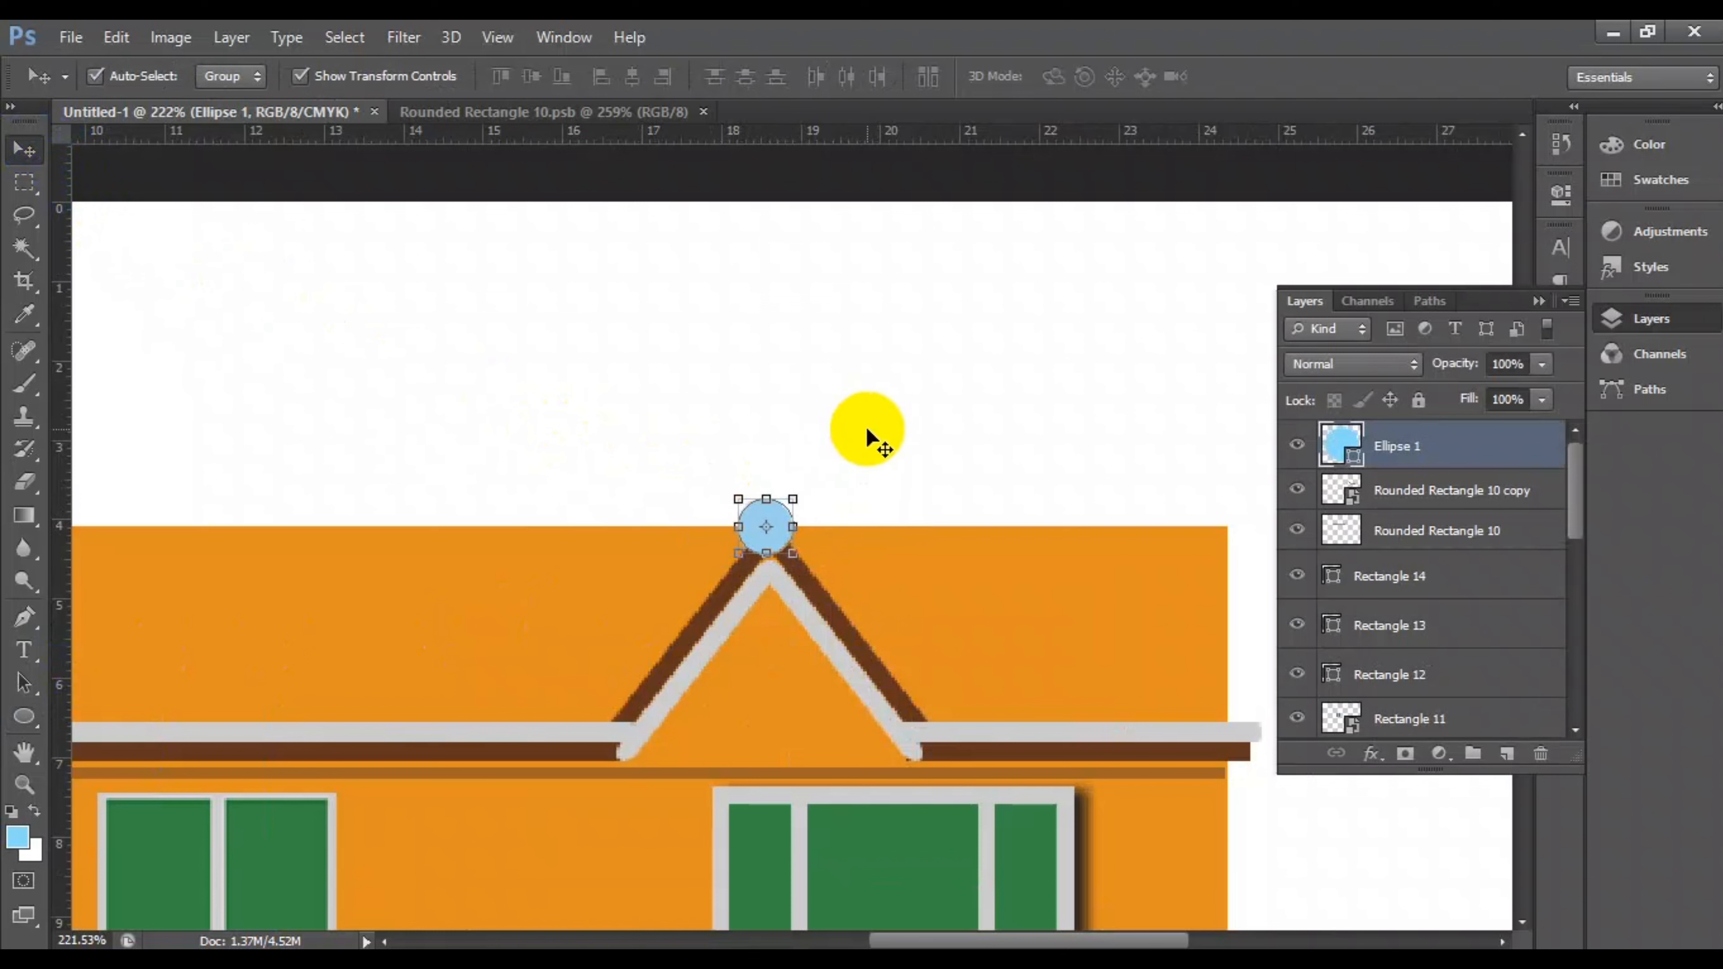
left_click(916, 415)
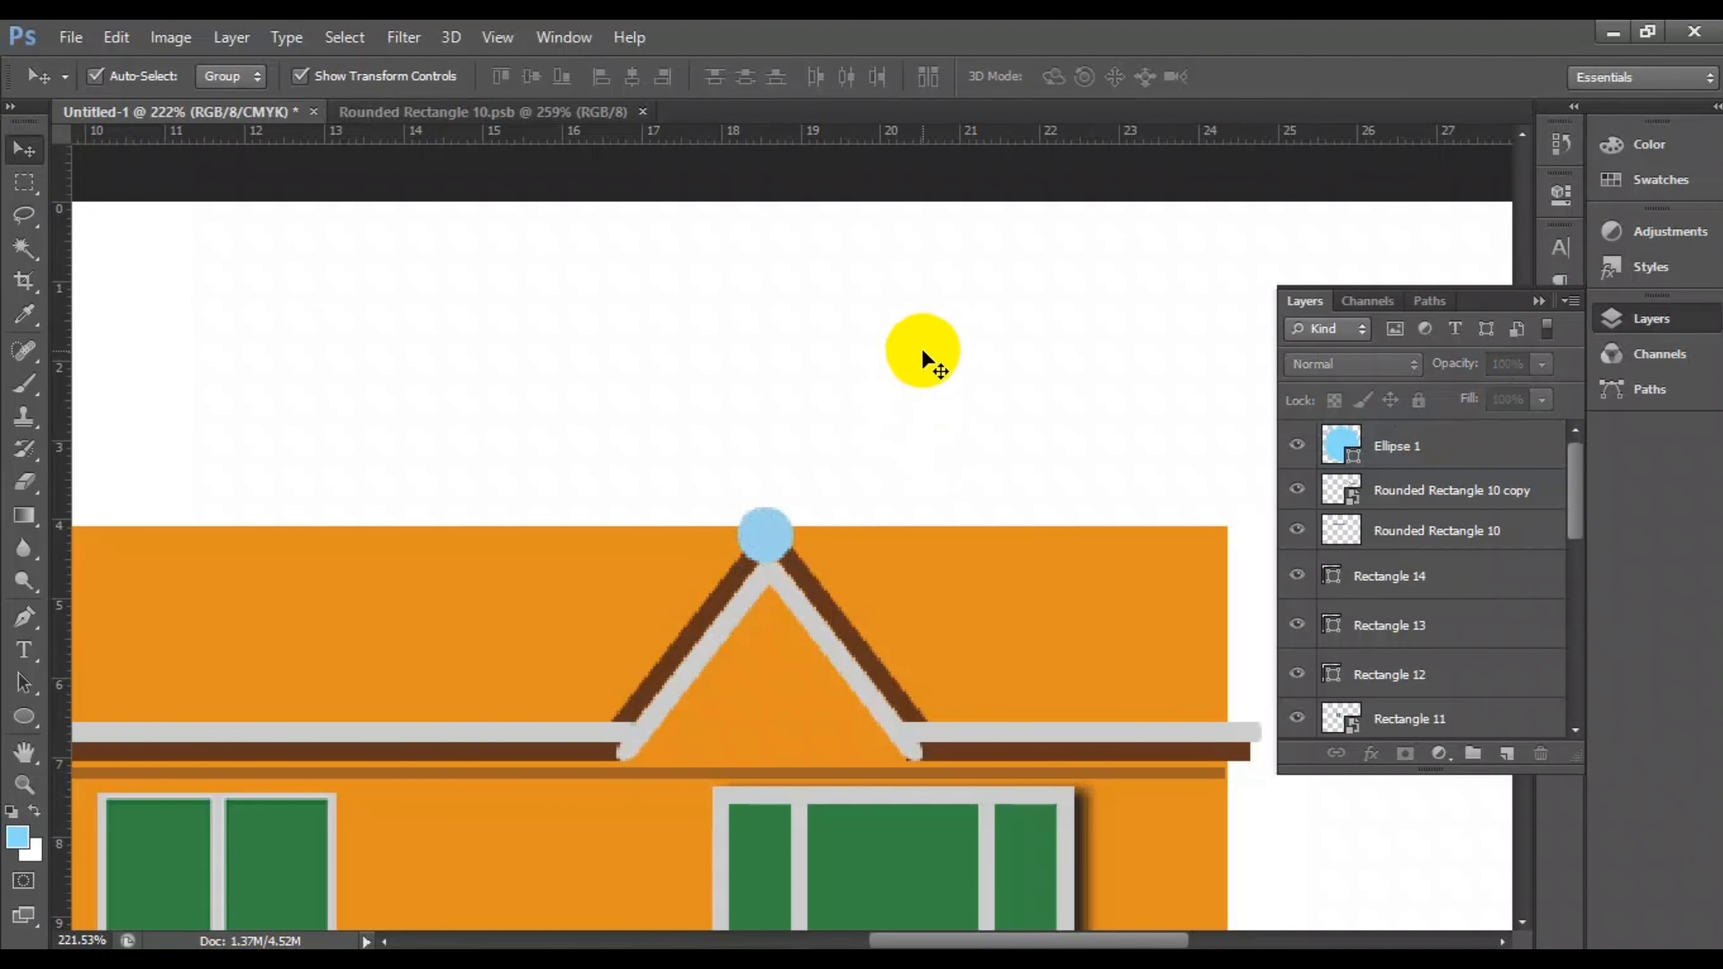
Step: Draw a 53 by 53 px circle above the roof and fill it with the windows' green
key("u")
left_click_drag(408, 356, 560, 506)
left_click(232, 73)
left_click(121, 198)
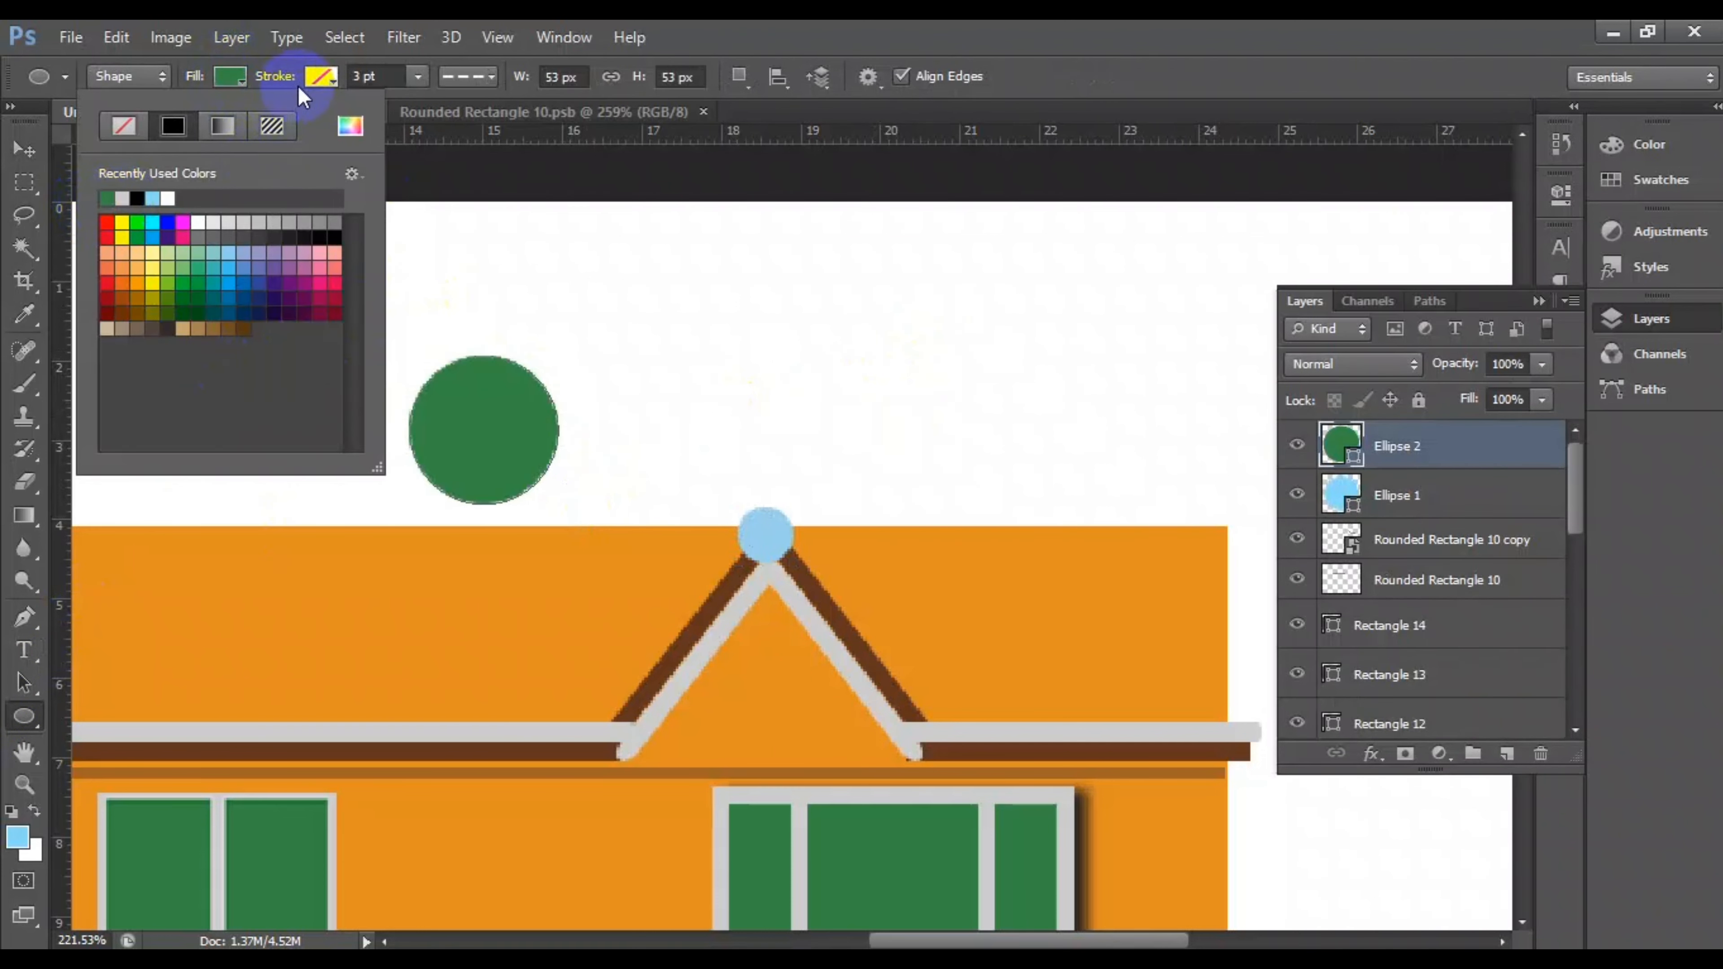
Step: Give the green circle a solid light grey stroke 5 pt wide
left_click(319, 77)
left_click(318, 77)
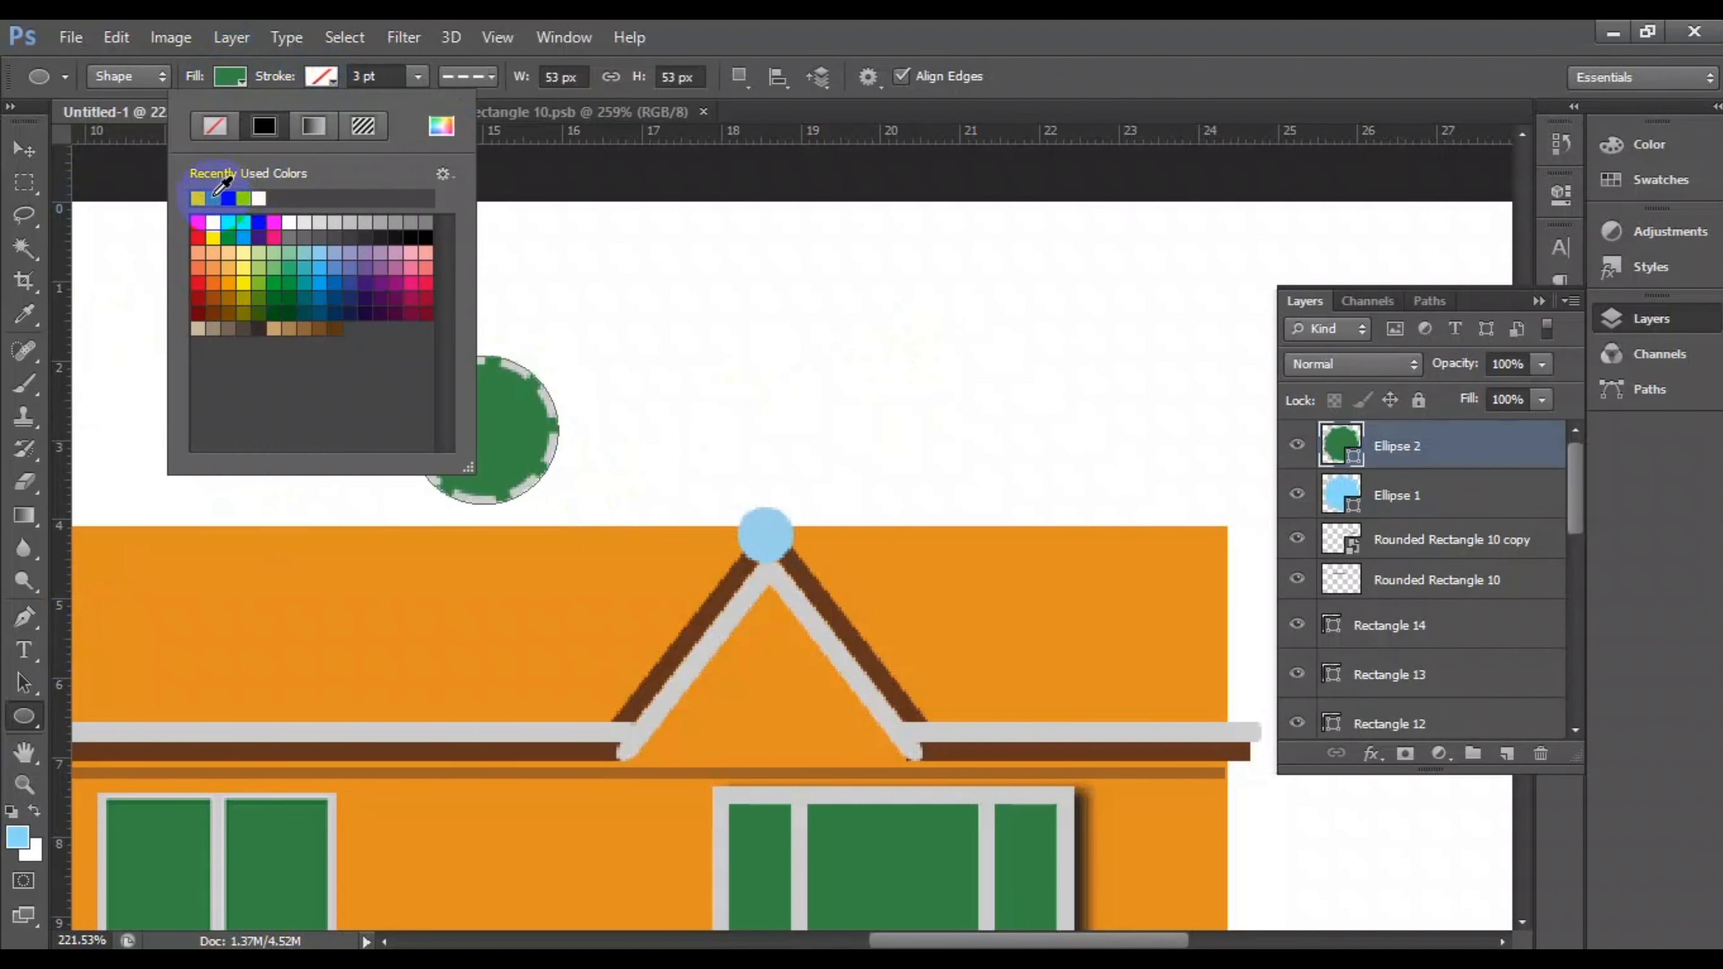
left_click(214, 198)
left_click(468, 77)
left_click(457, 150)
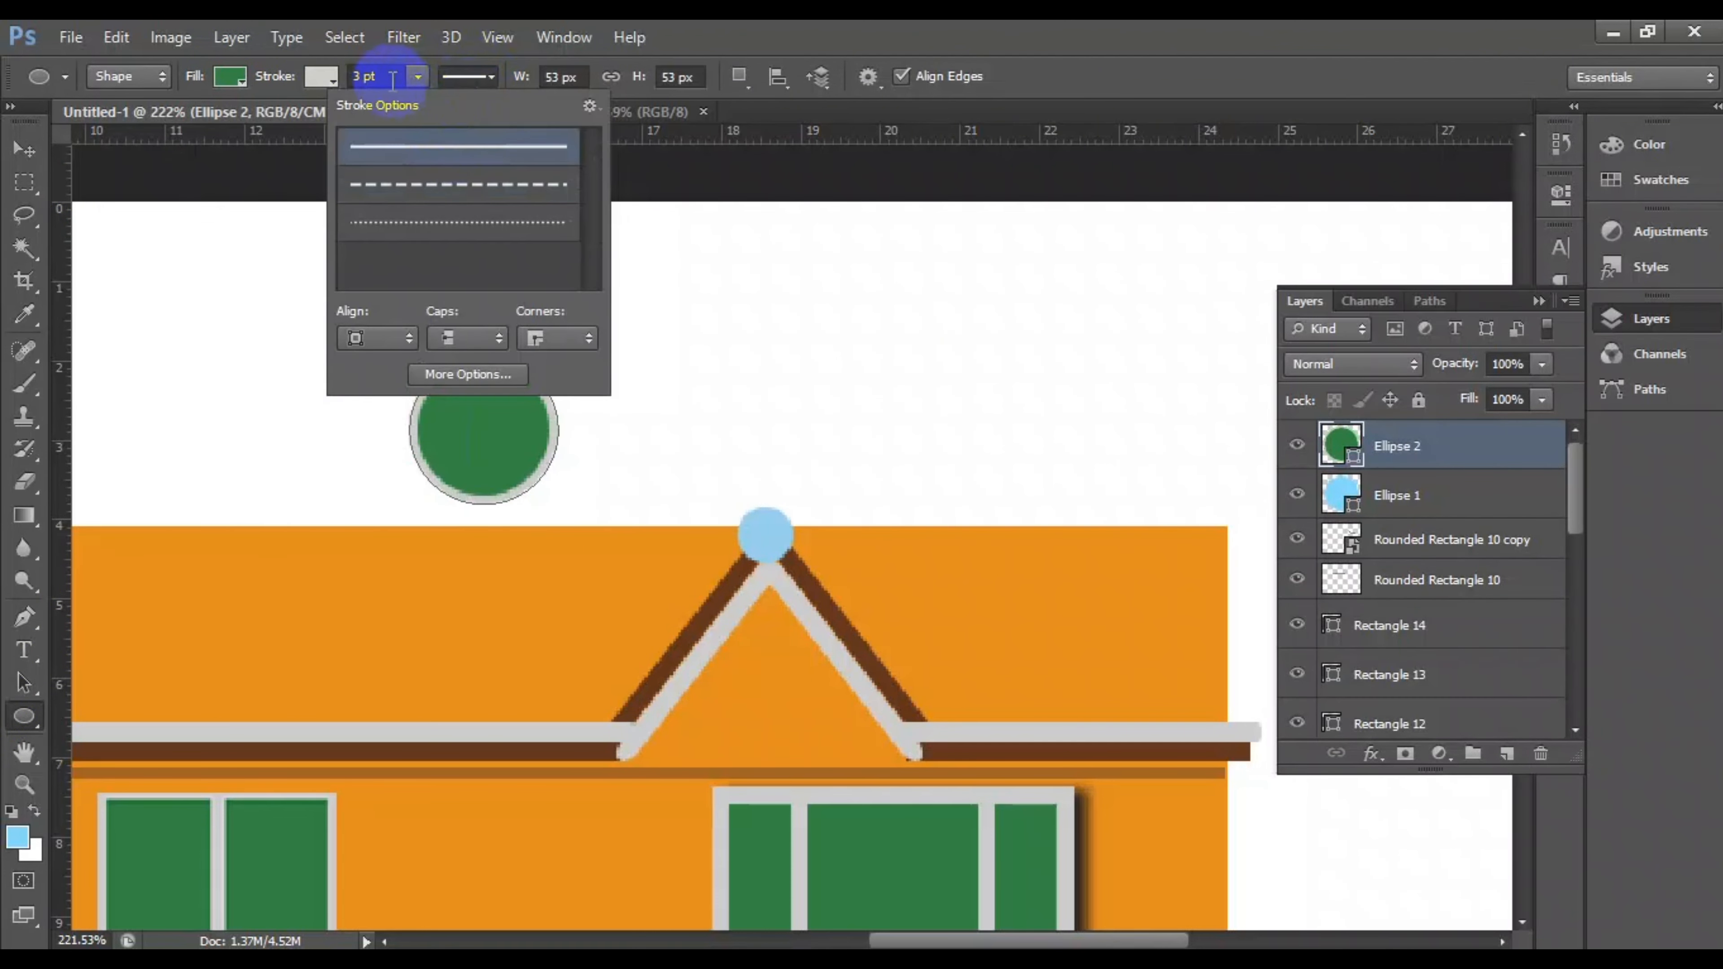
left_click_drag(384, 77, 348, 77)
type("5")
left_click(405, 235)
left_click(786, 406)
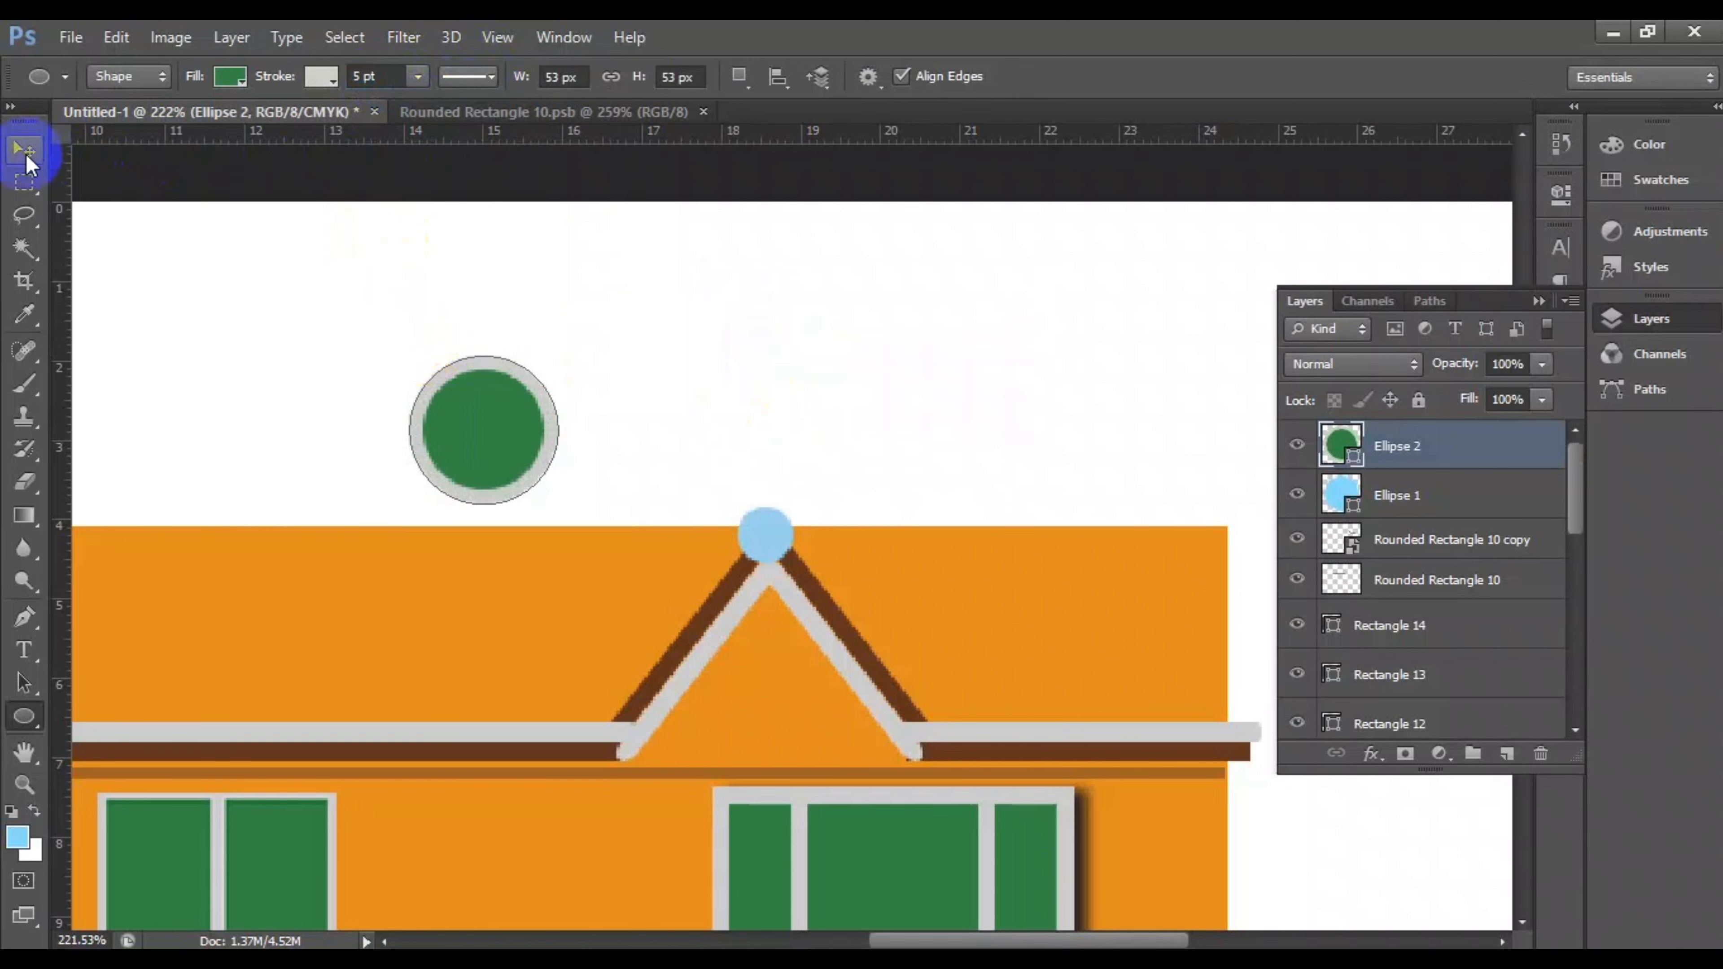
Step: Add an inner shadow with a 127° angle to the green circle
left_click(25, 150)
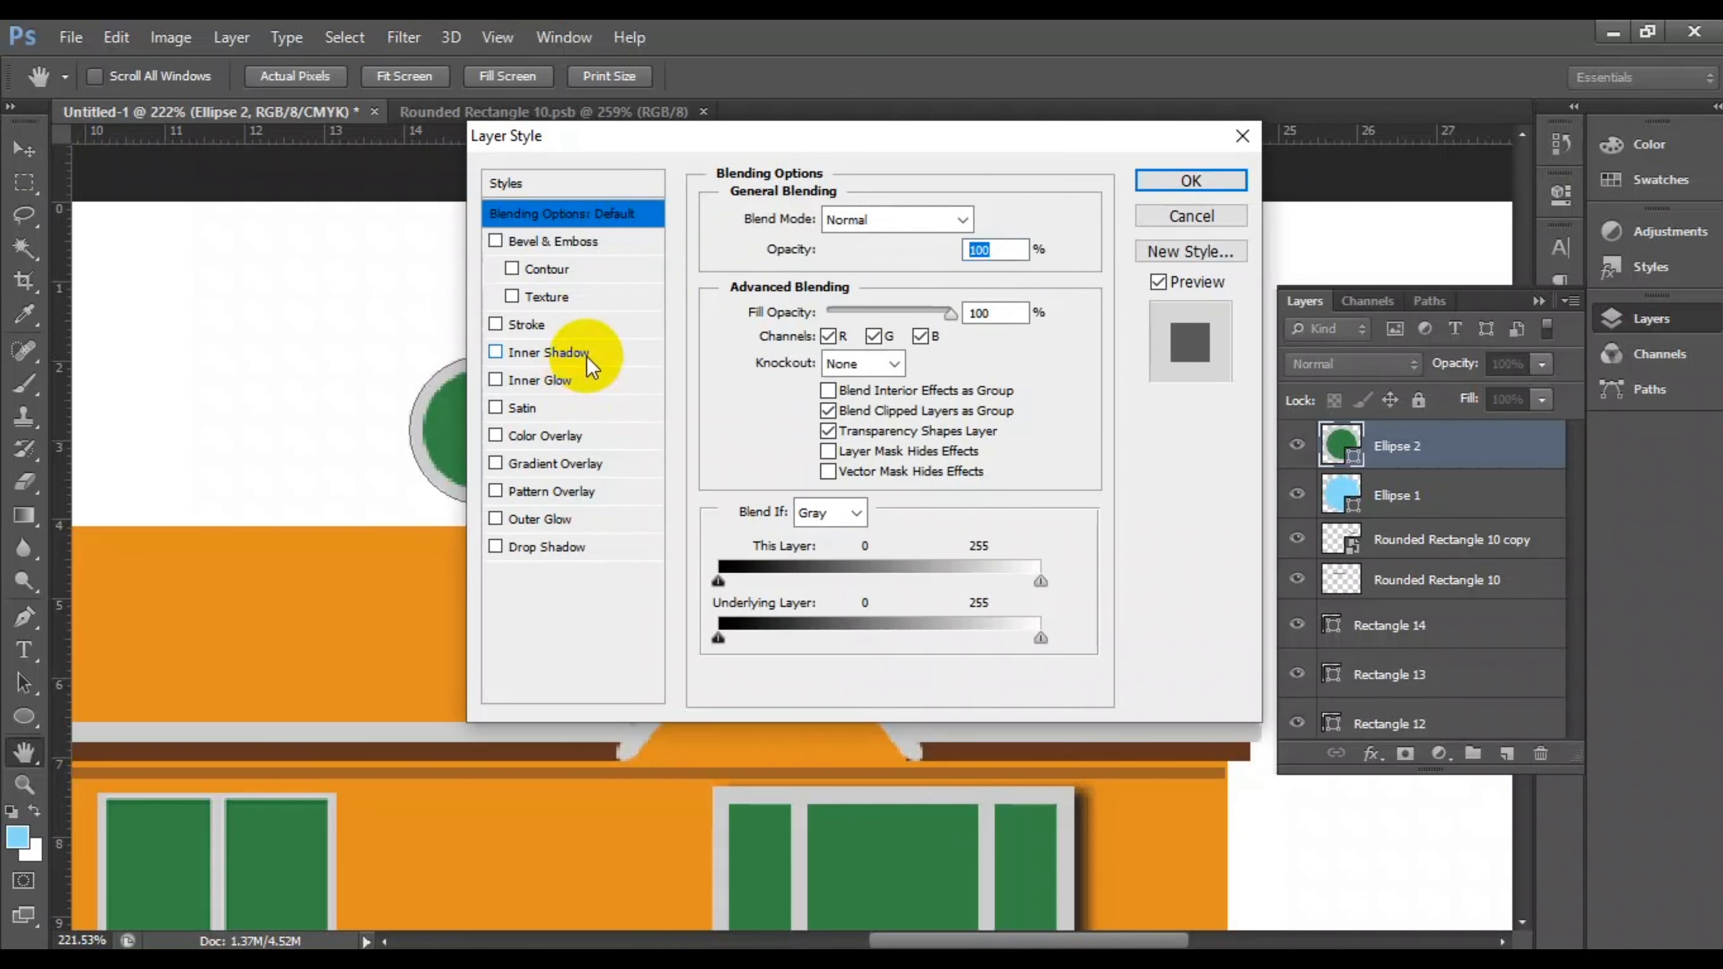
left_click(587, 356)
left_click_drag(811, 140, 1031, 125)
left_click_drag(1032, 273, 1035, 270)
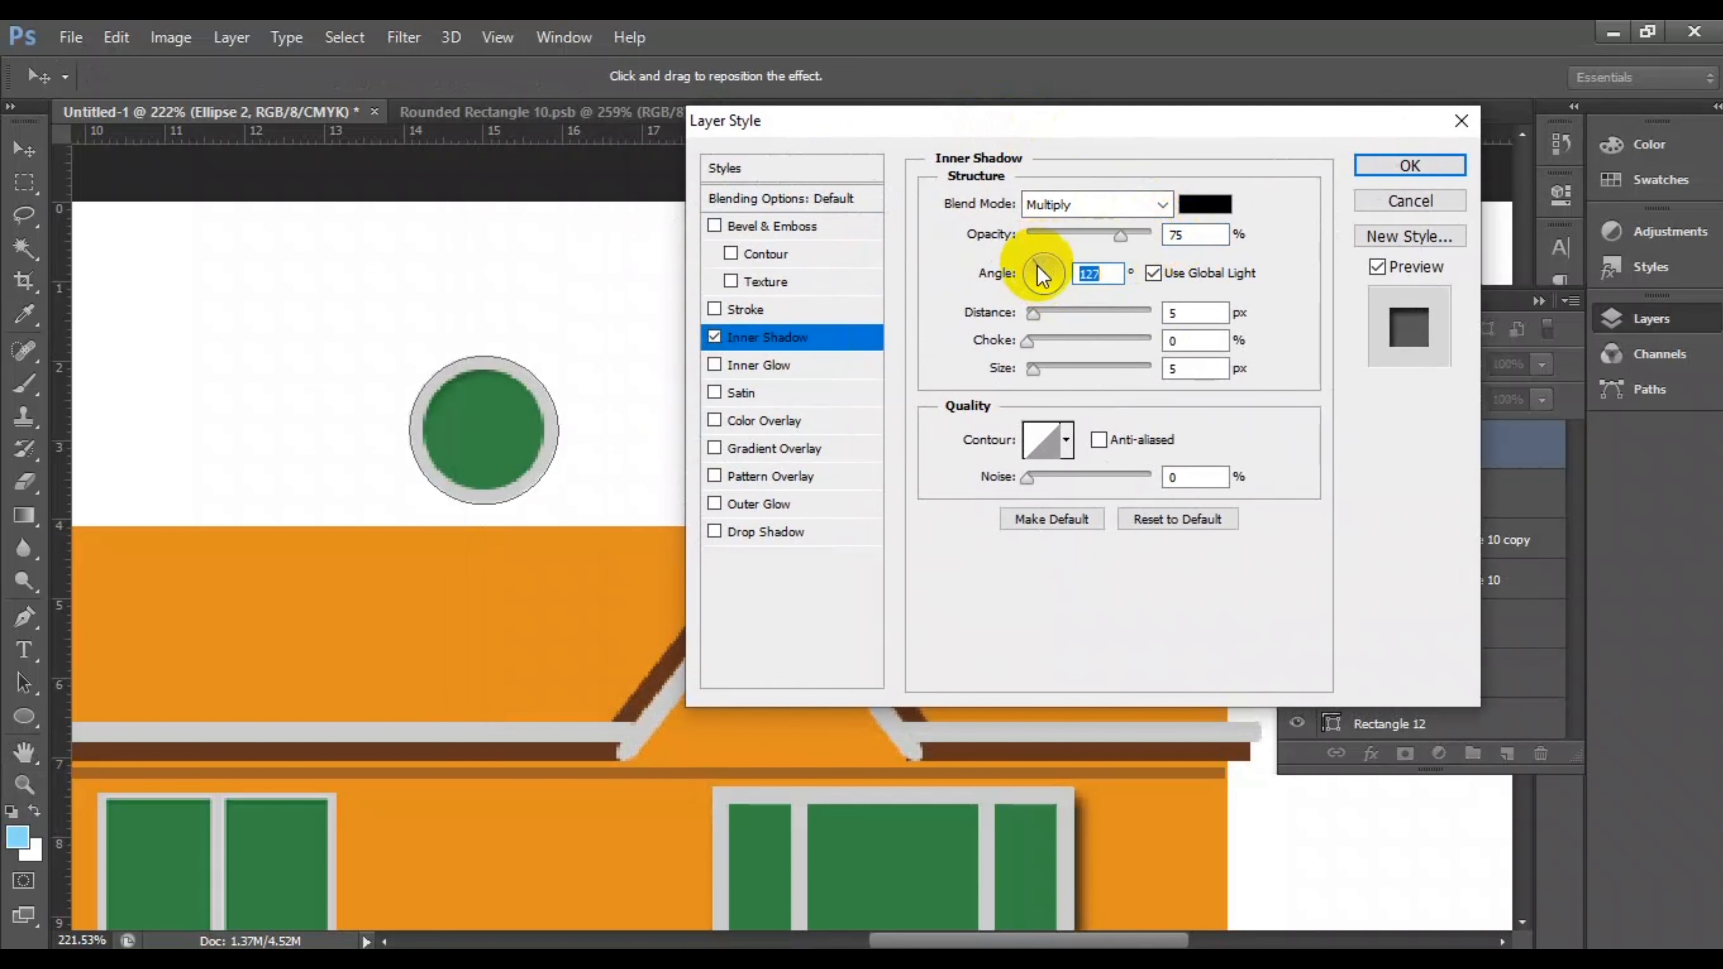
left_click(1360, 168)
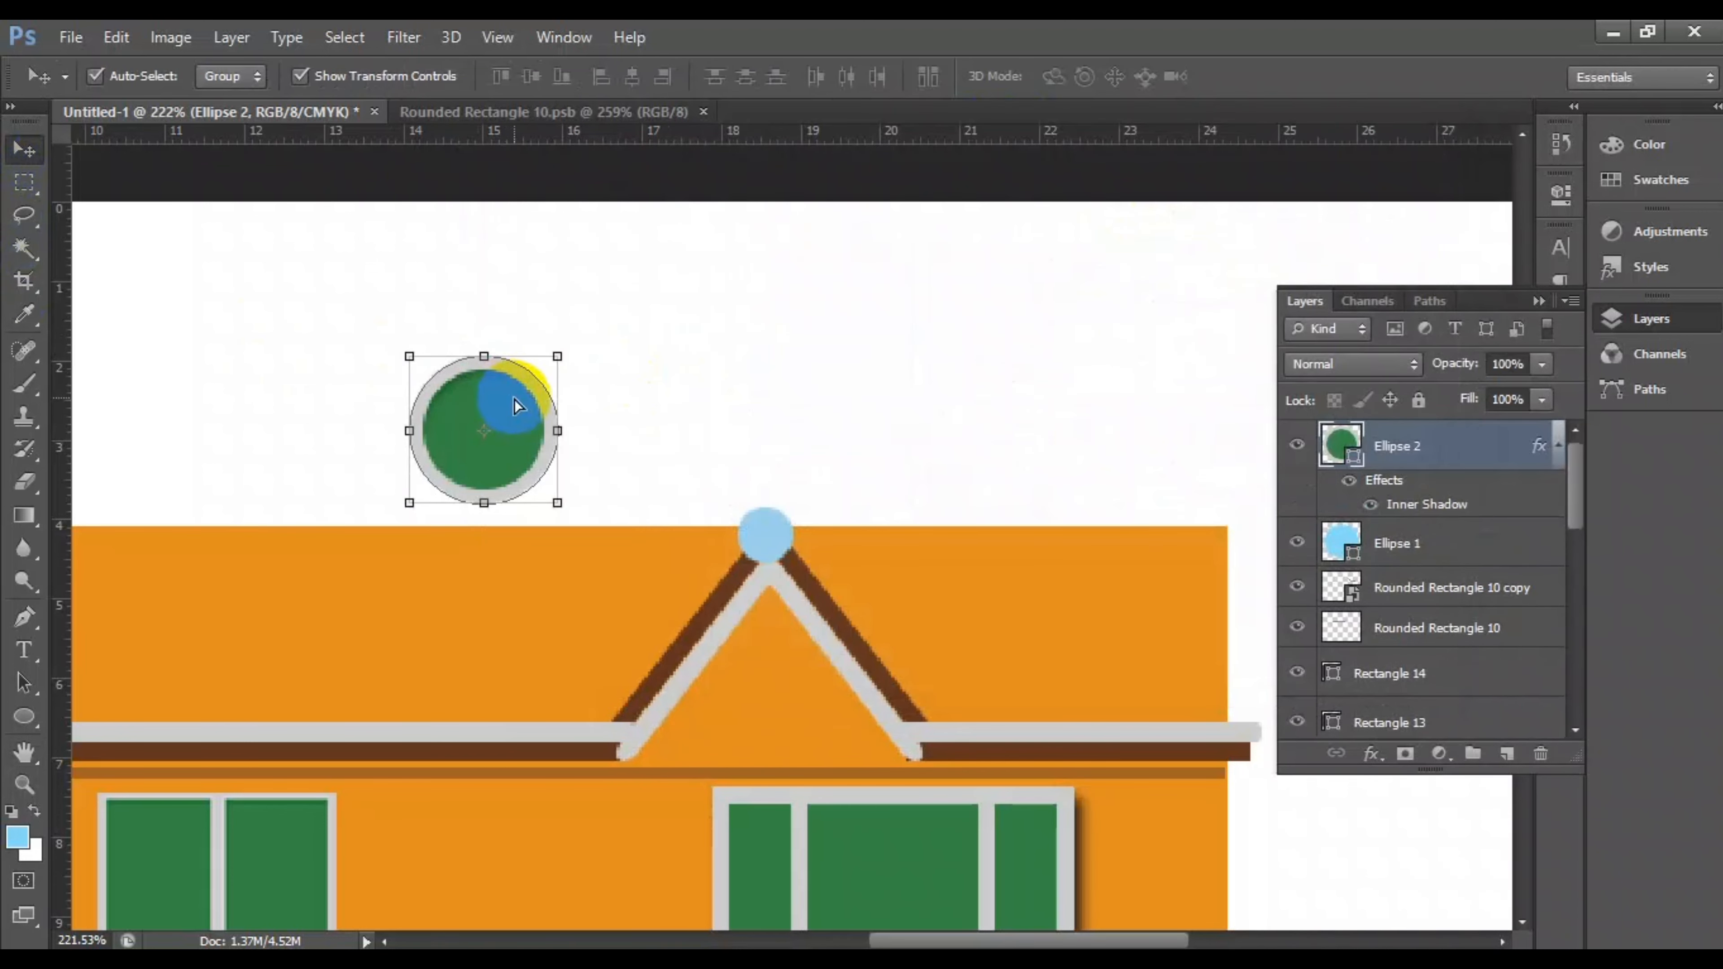
Step: Move the green circle into the gable and scale it down proportionally to fit inside the triangle
left_click_drag(507, 393, 797, 662)
left_click_drag(697, 621, 777, 678)
left_click(1271, 76)
left_click_drag(817, 746, 808, 736)
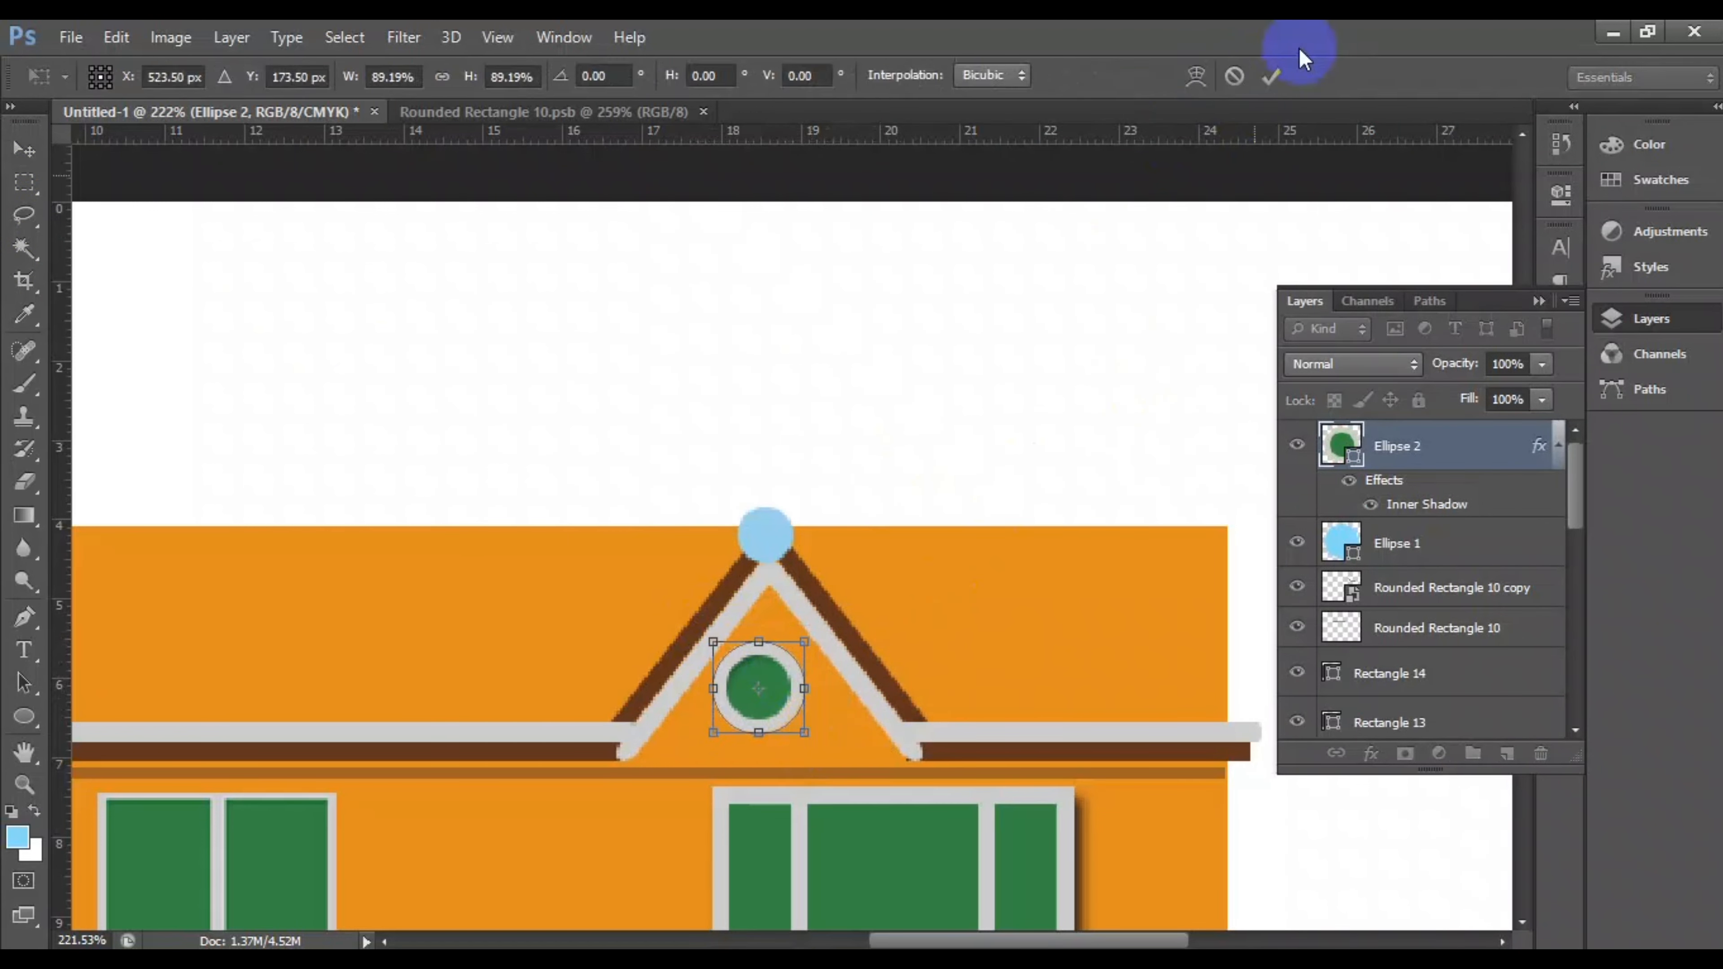
left_click(1271, 76)
Step: Nudge the round window 3 px right and 3 px down to centre it in the gable
key("Right")
key("Right")
key("Right")
key("Down")
key("Down")
key("Down")
left_click(946, 464)
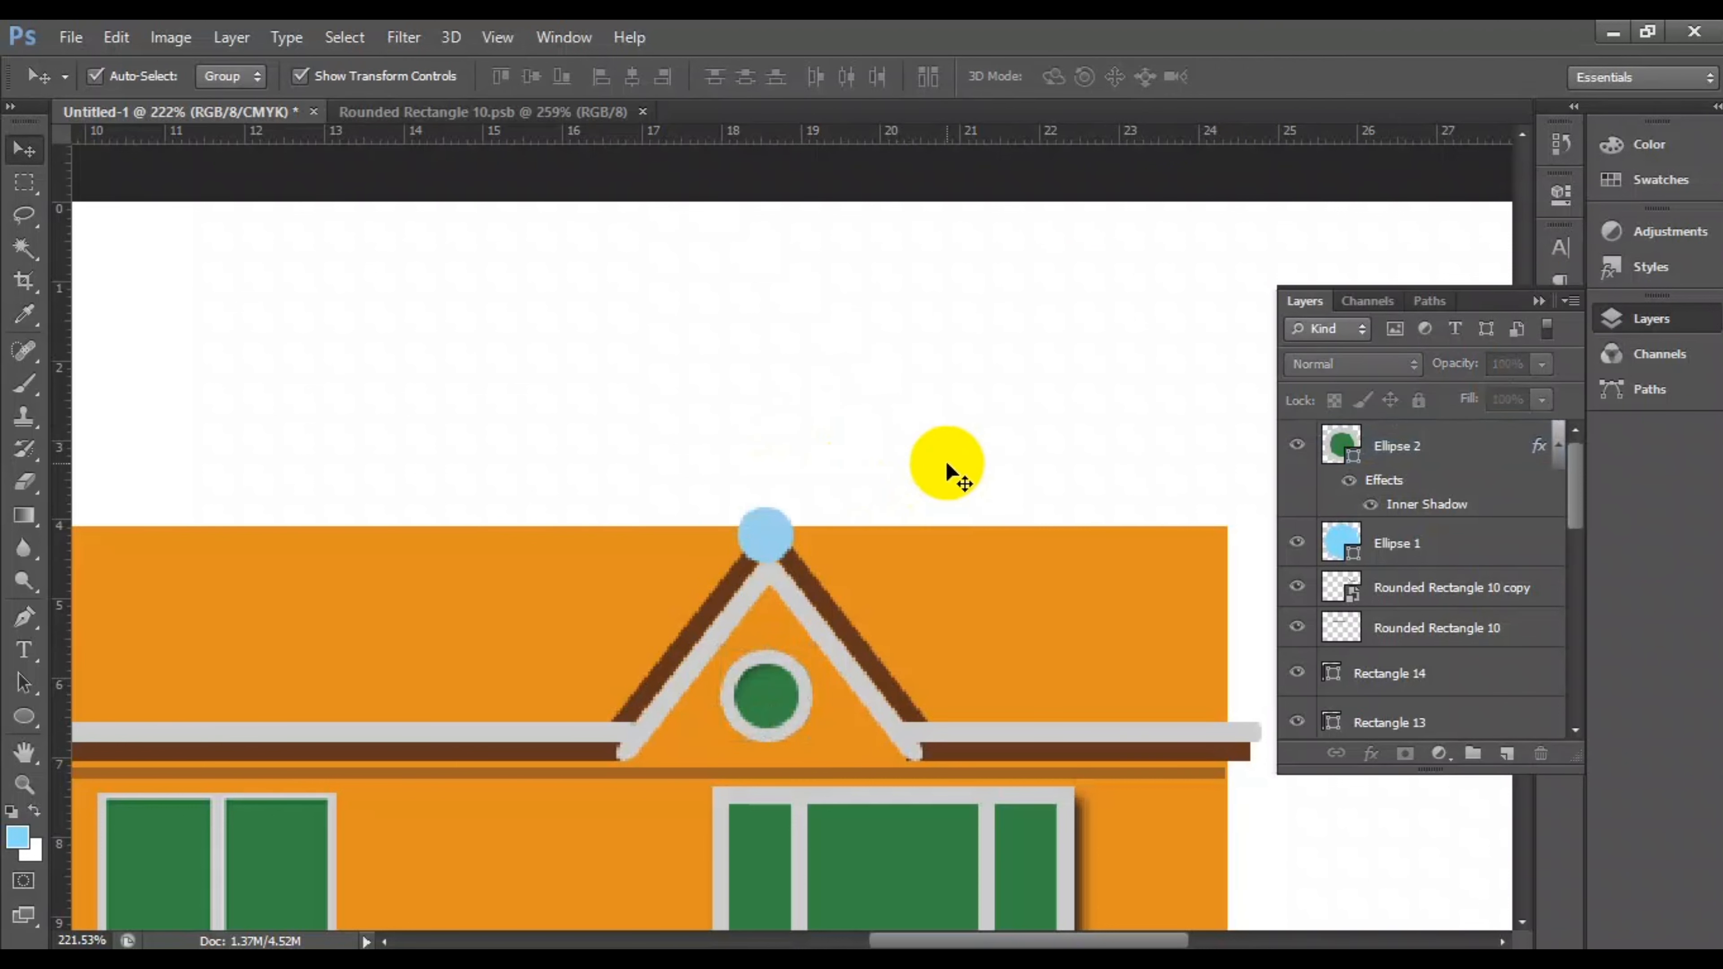
Step: Lower the orange wall's upper edge to the underside of the roof trim, scaling its height to 80.09%
left_click_drag(926, 941, 878, 942)
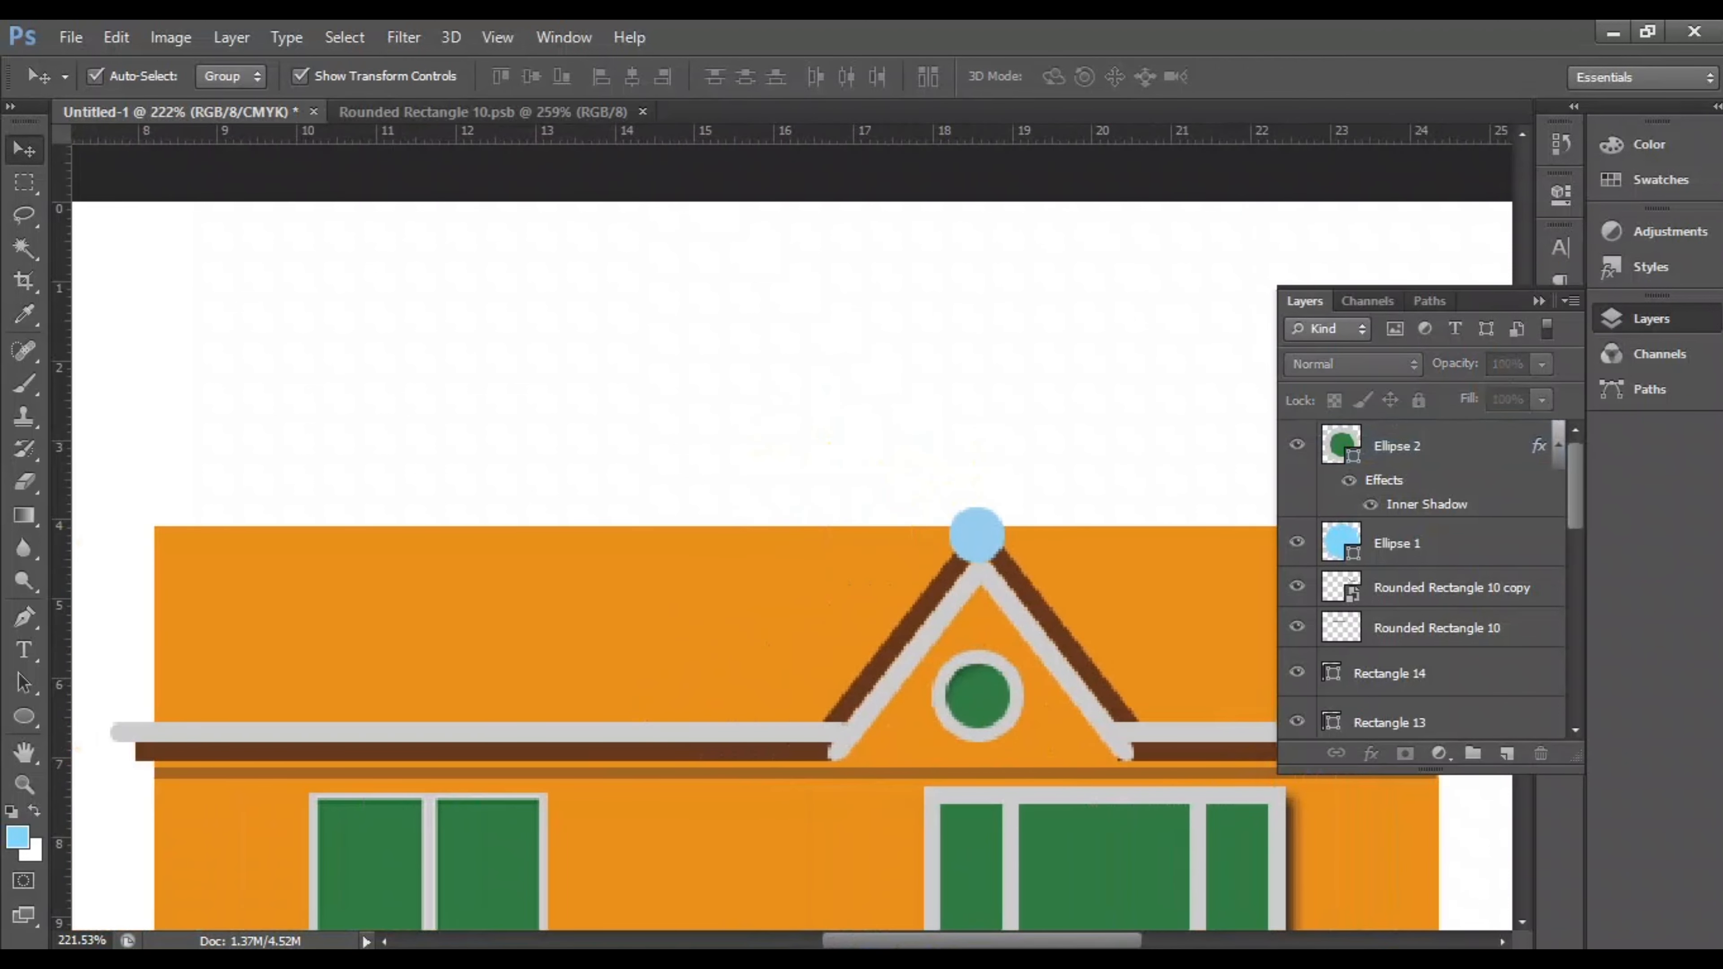
left_click(364, 569)
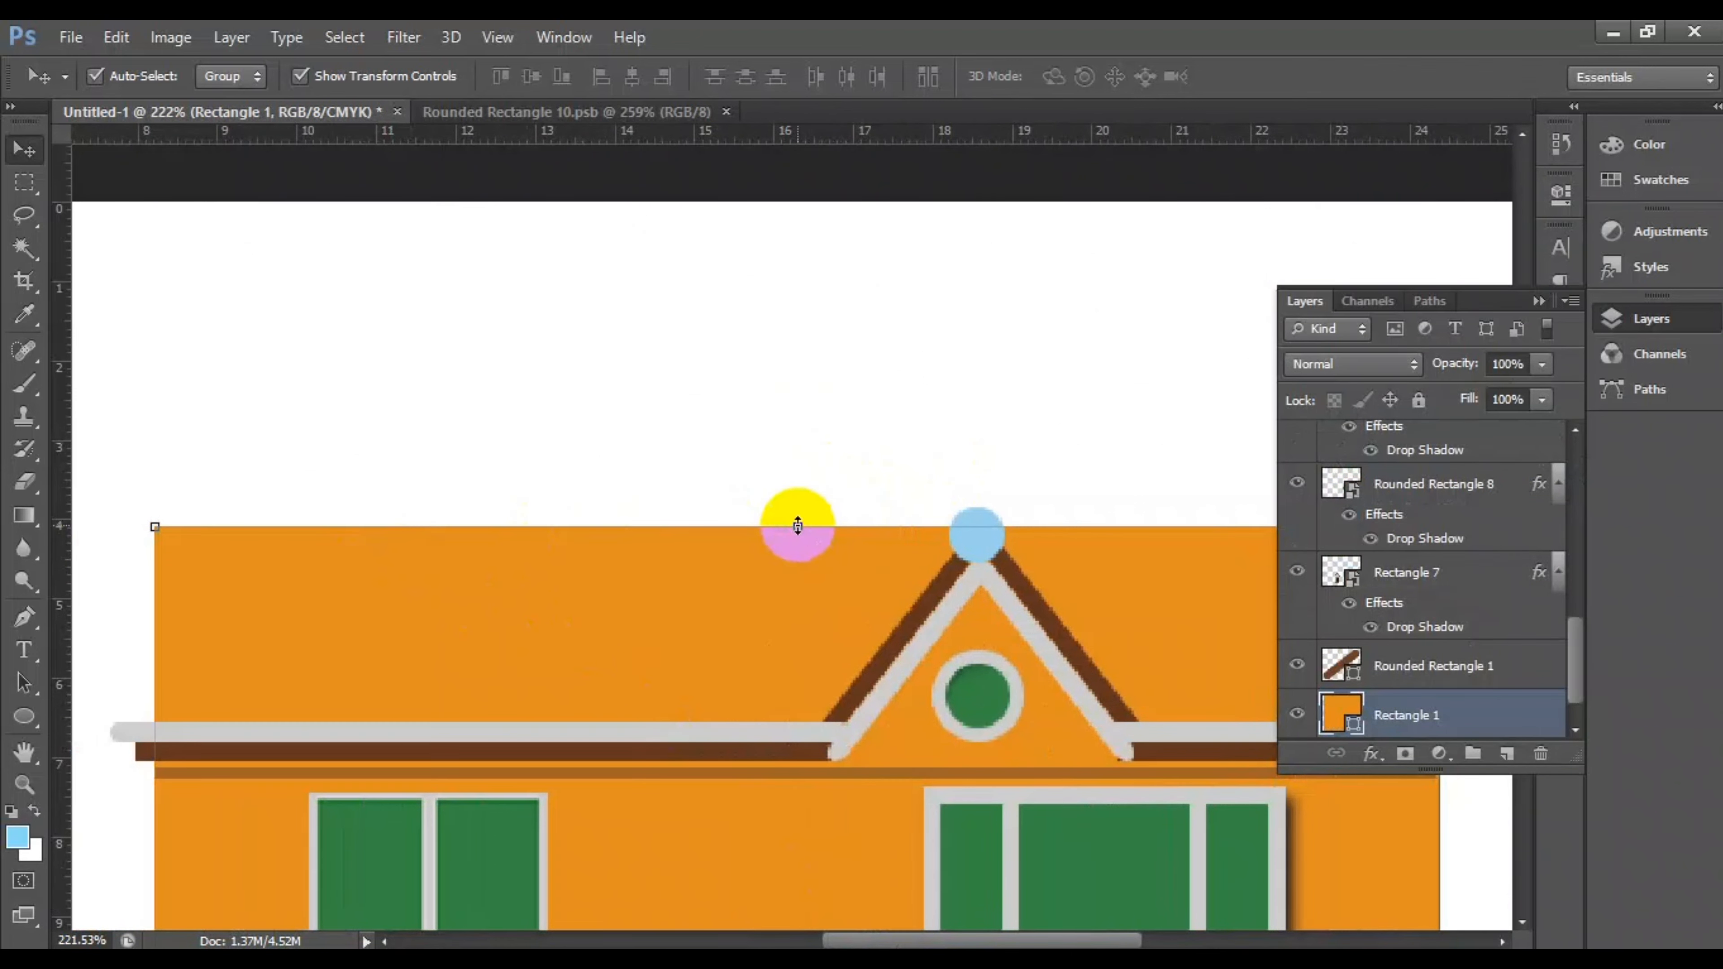
left_click_drag(798, 526, 798, 762)
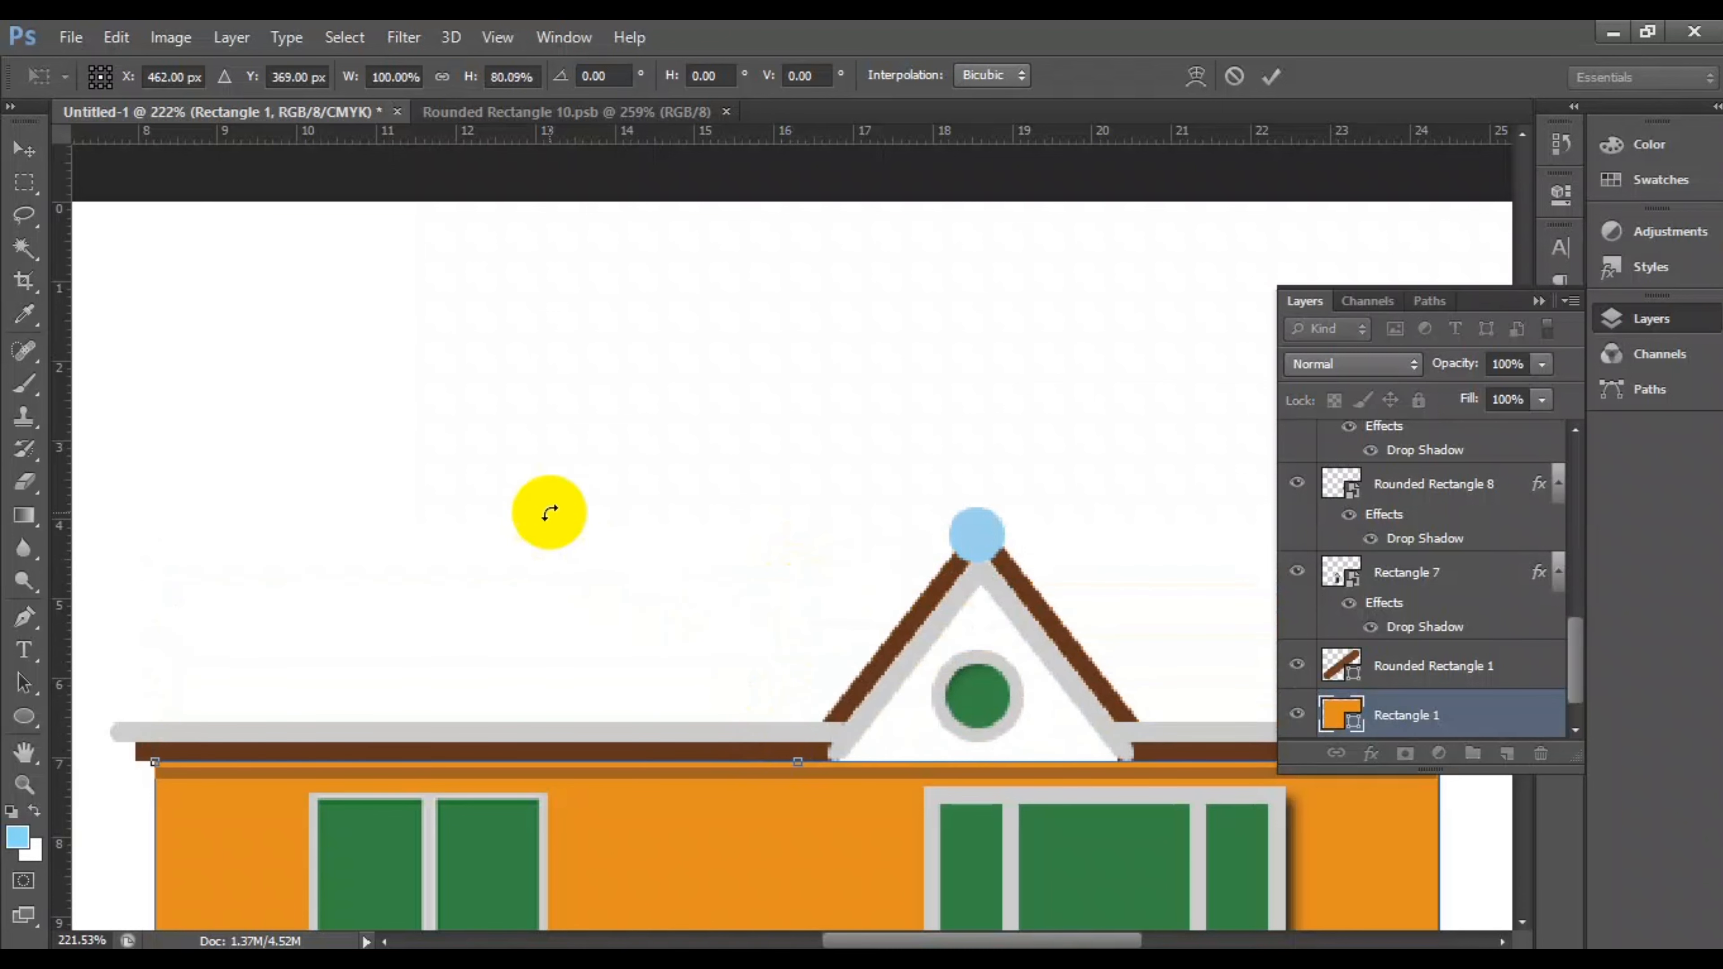
left_click(30, 723)
left_click(842, 402)
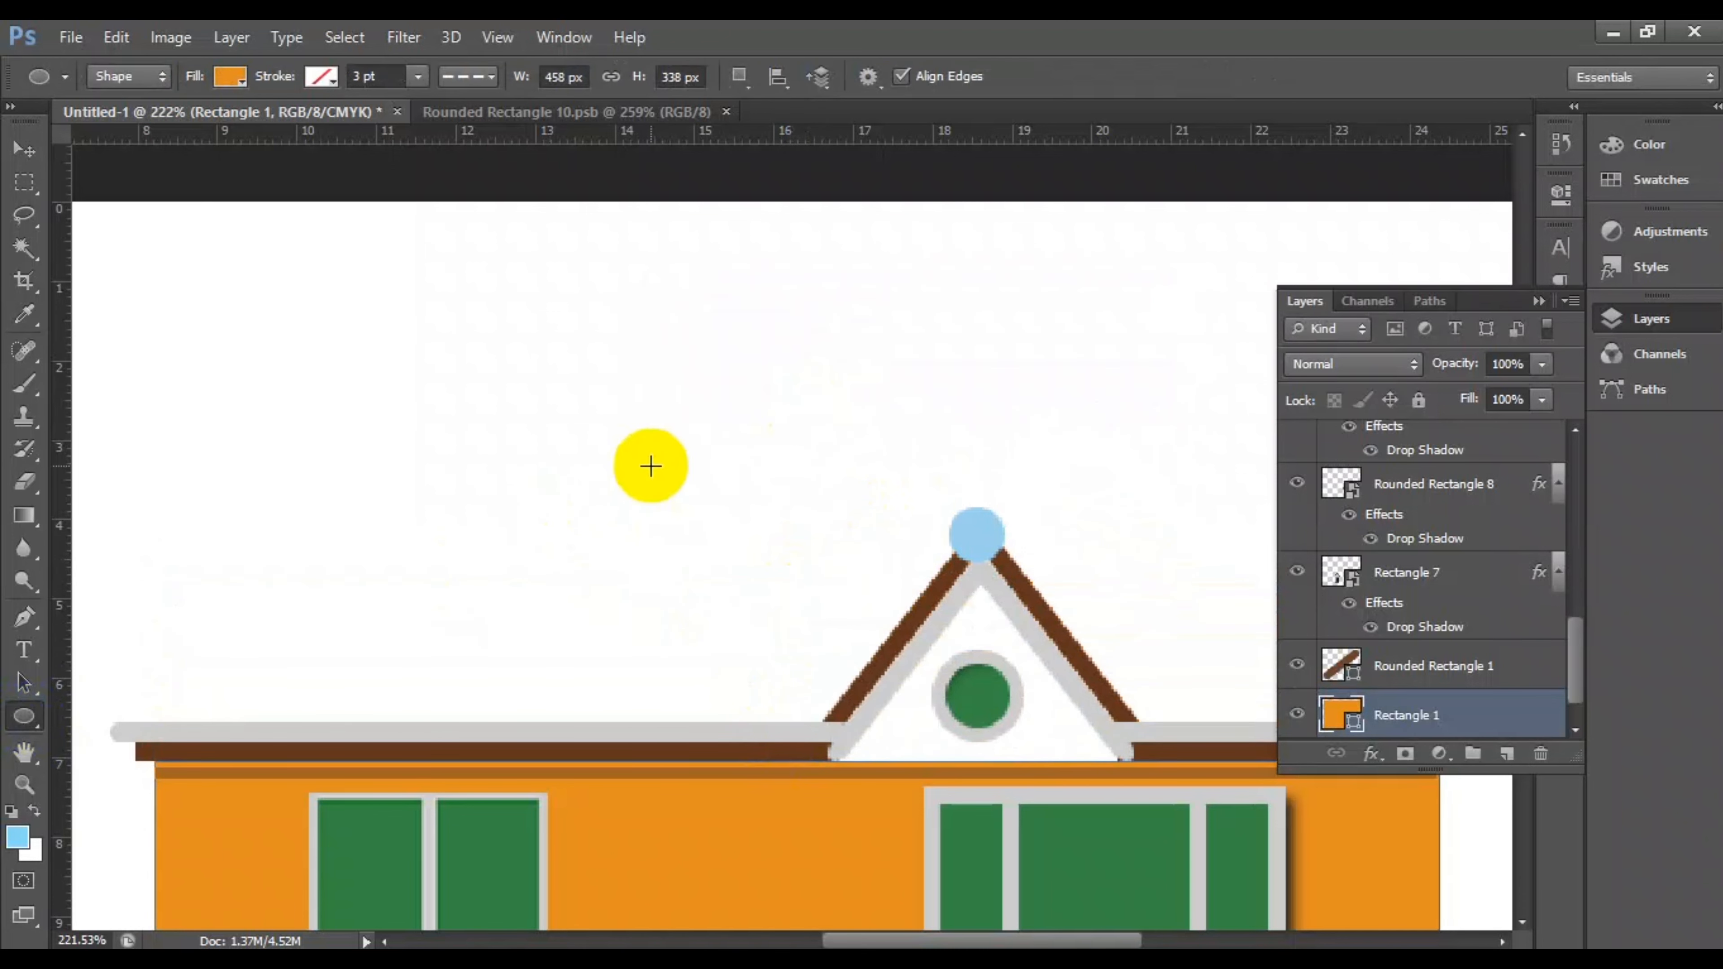
Step: Draw a wide orange rectangle for the roof, reaching from above the gable peak down to the grey horizontal trim
right_click(23, 716)
left_click(136, 715)
left_click_drag(138, 397, 1424, 732)
Step: Align the roof rectangle's sides with the wall's edges and lower its upper edge to the gable peak, at 50.83% height
scroll(904, 923, "left", 1)
left_click(24, 148)
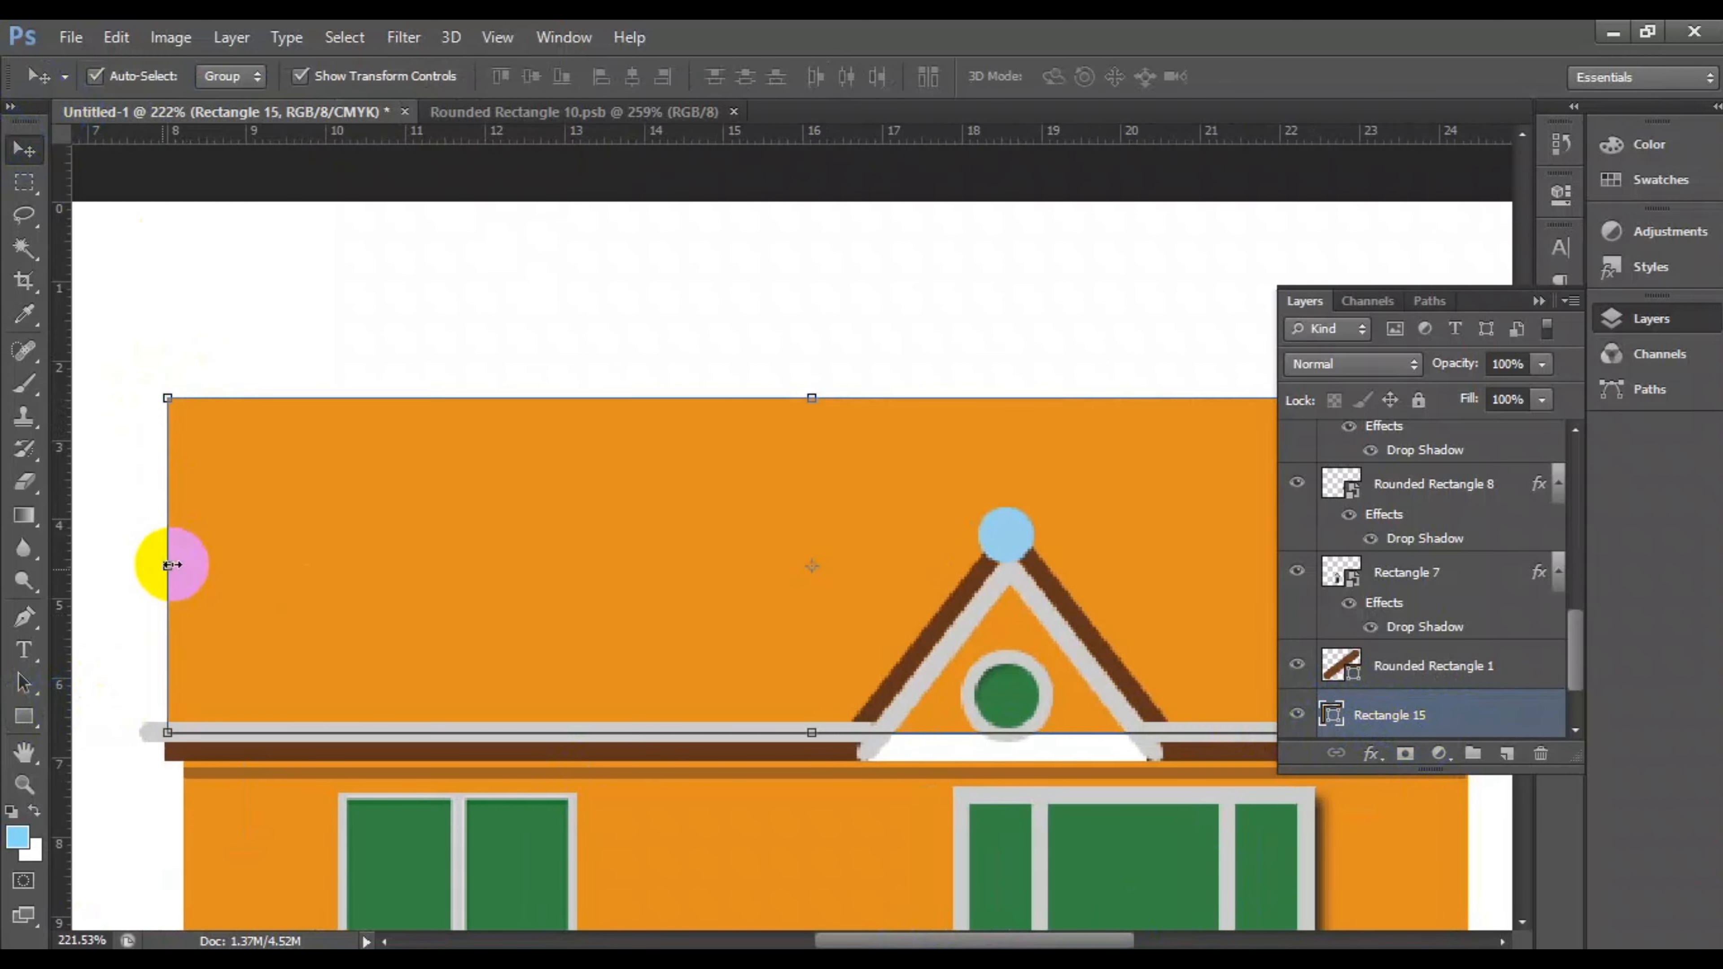
left_click_drag(171, 565, 186, 563)
left_click_drag(859, 939, 938, 938)
left_click_drag(1114, 557, 1126, 558)
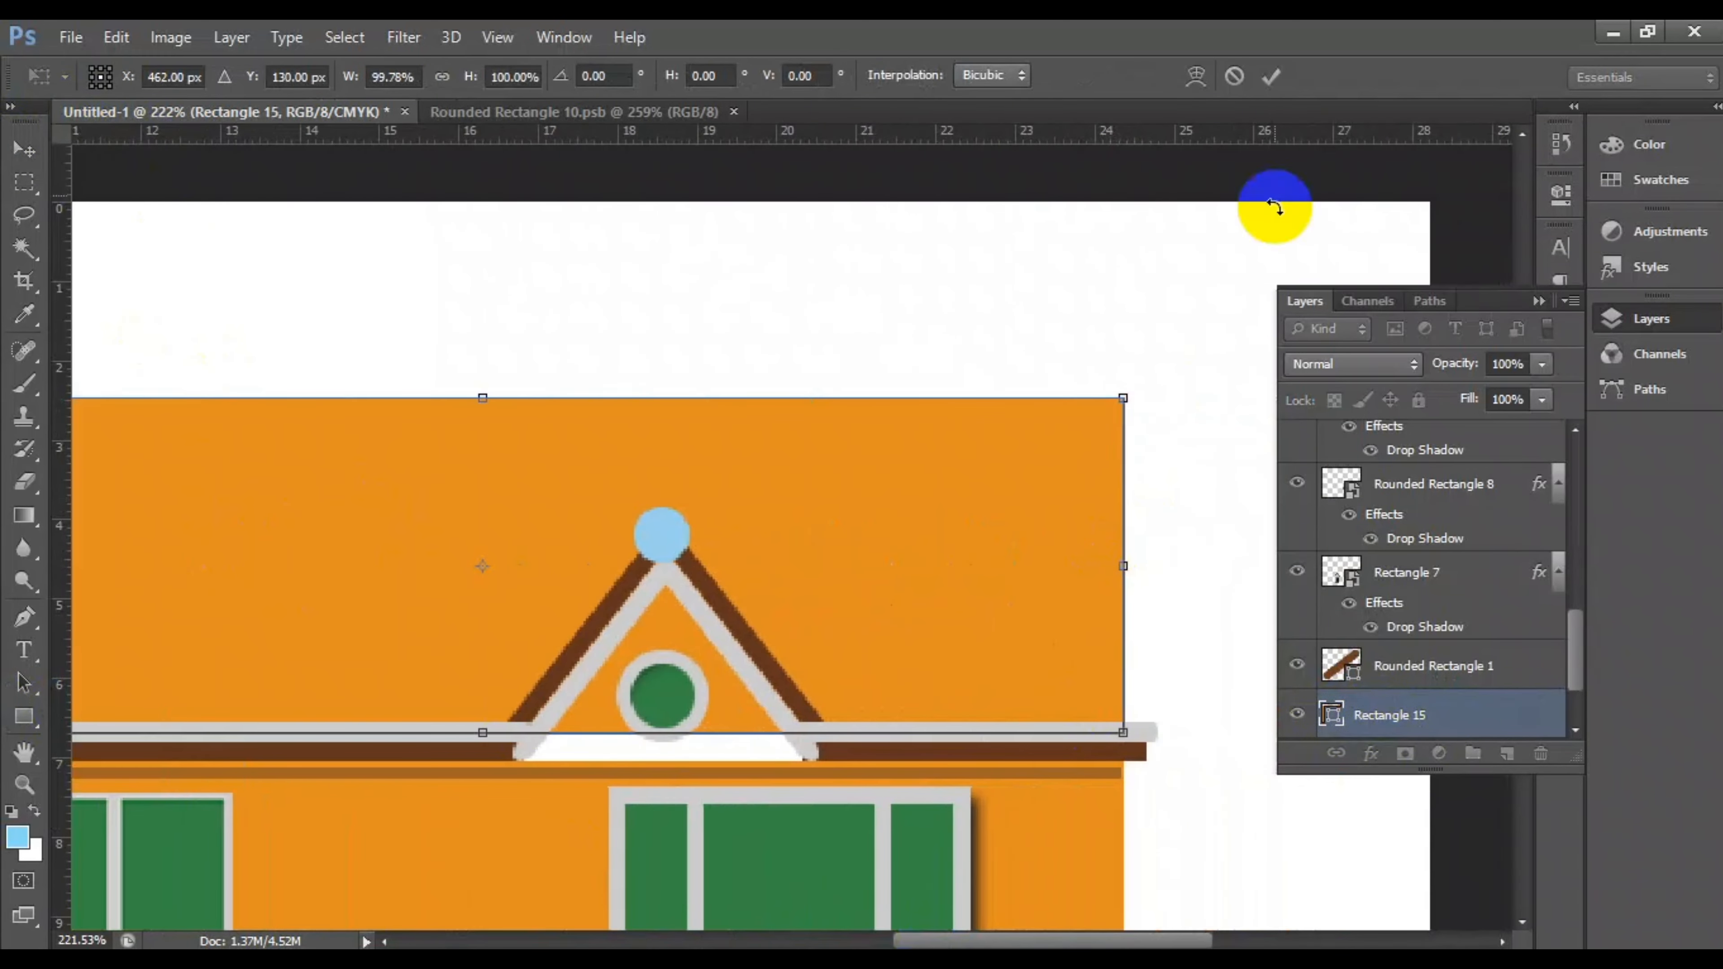
left_click(1271, 75)
left_click_drag(480, 393, 467, 557)
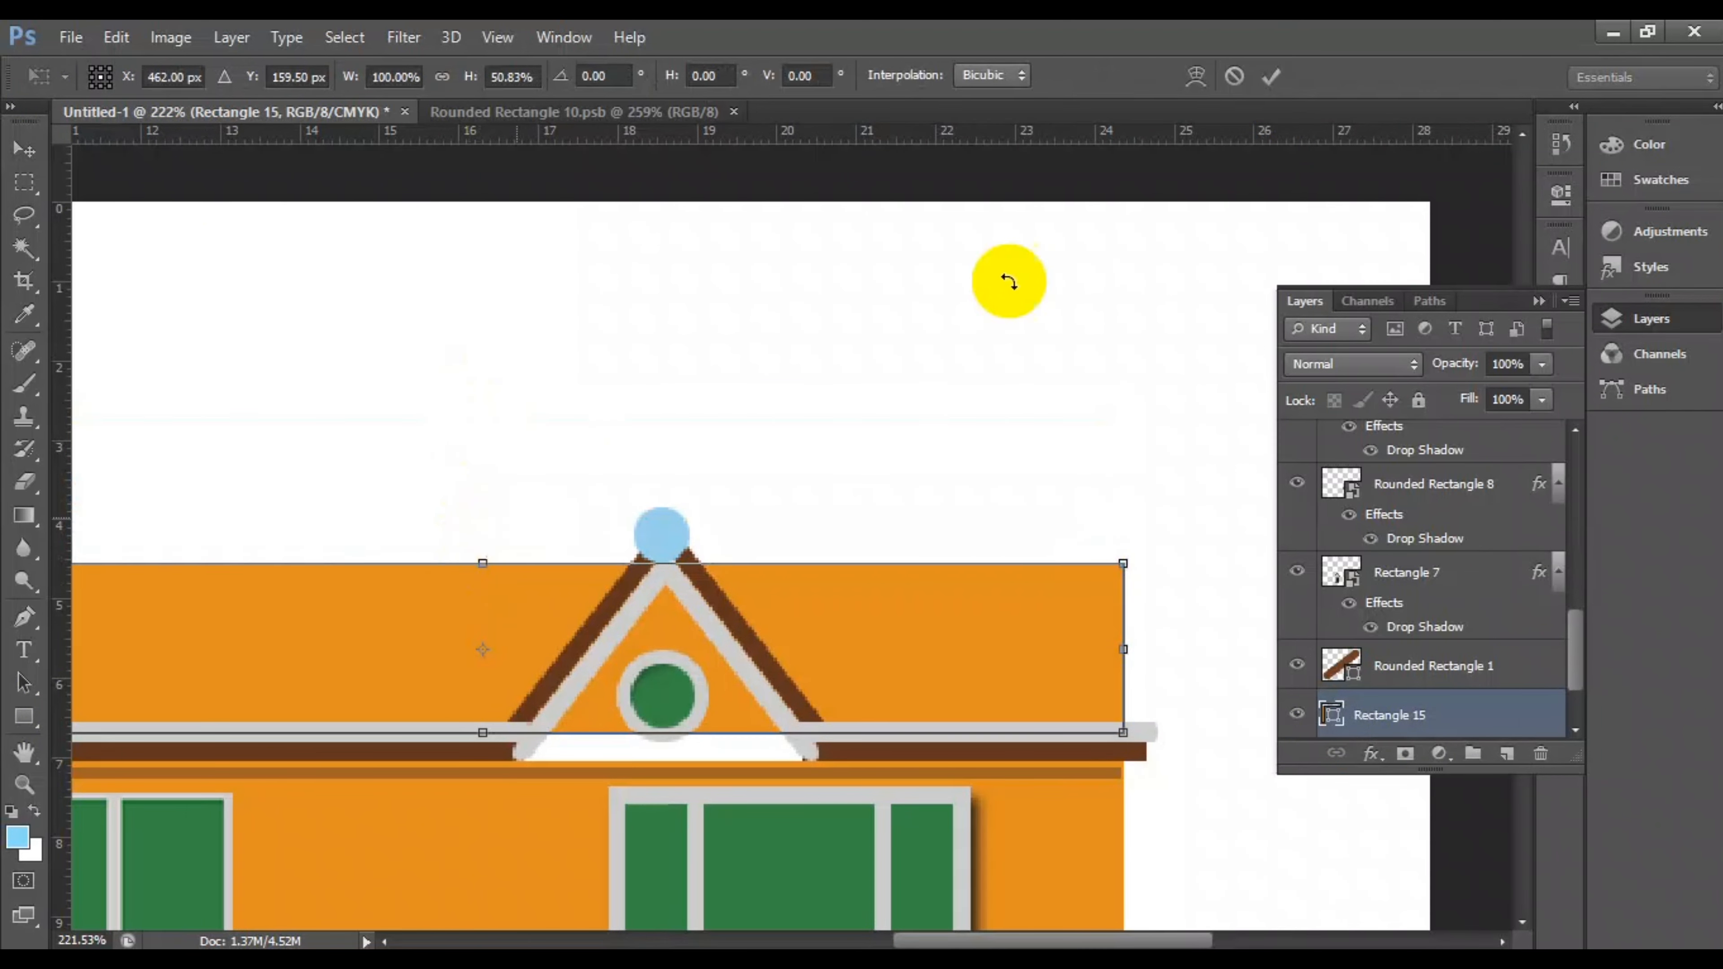
left_click(1271, 75)
Step: Change the roof rectangle's fill colour to a reddish brown
scroll(746, 543, "left", 5)
scroll(1319, 706, "down", 2)
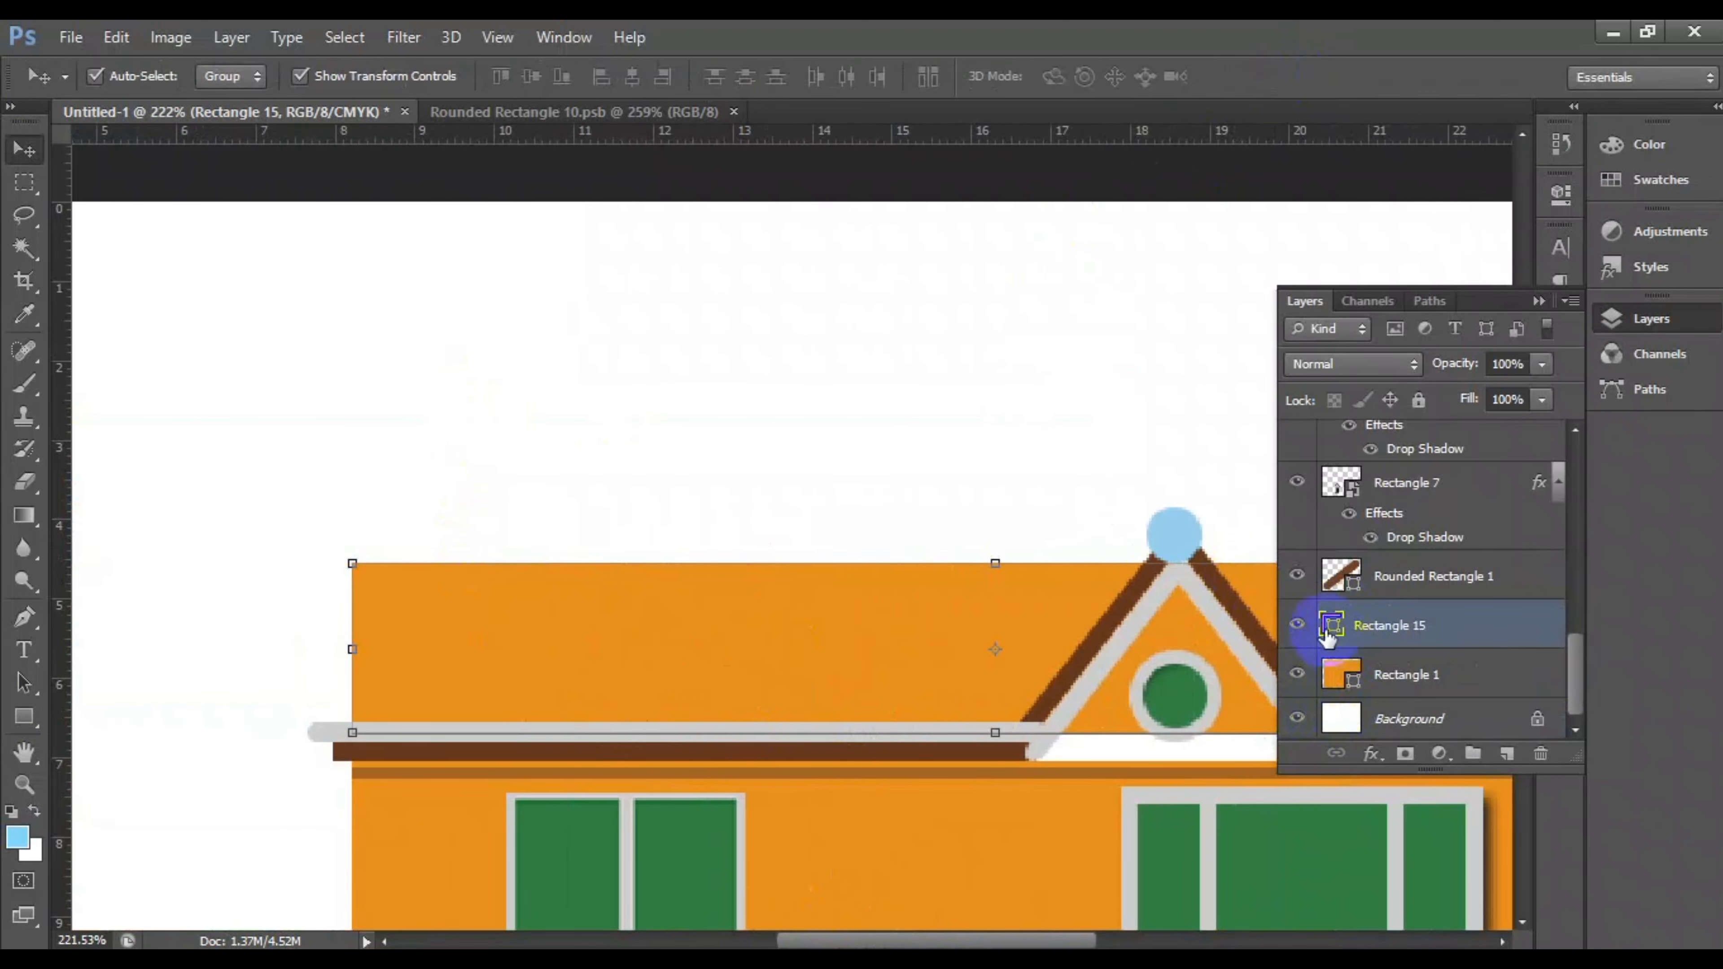
double_click(1329, 626)
left_click(686, 751)
left_click(1280, 455)
left_click(1246, 501)
key("Return")
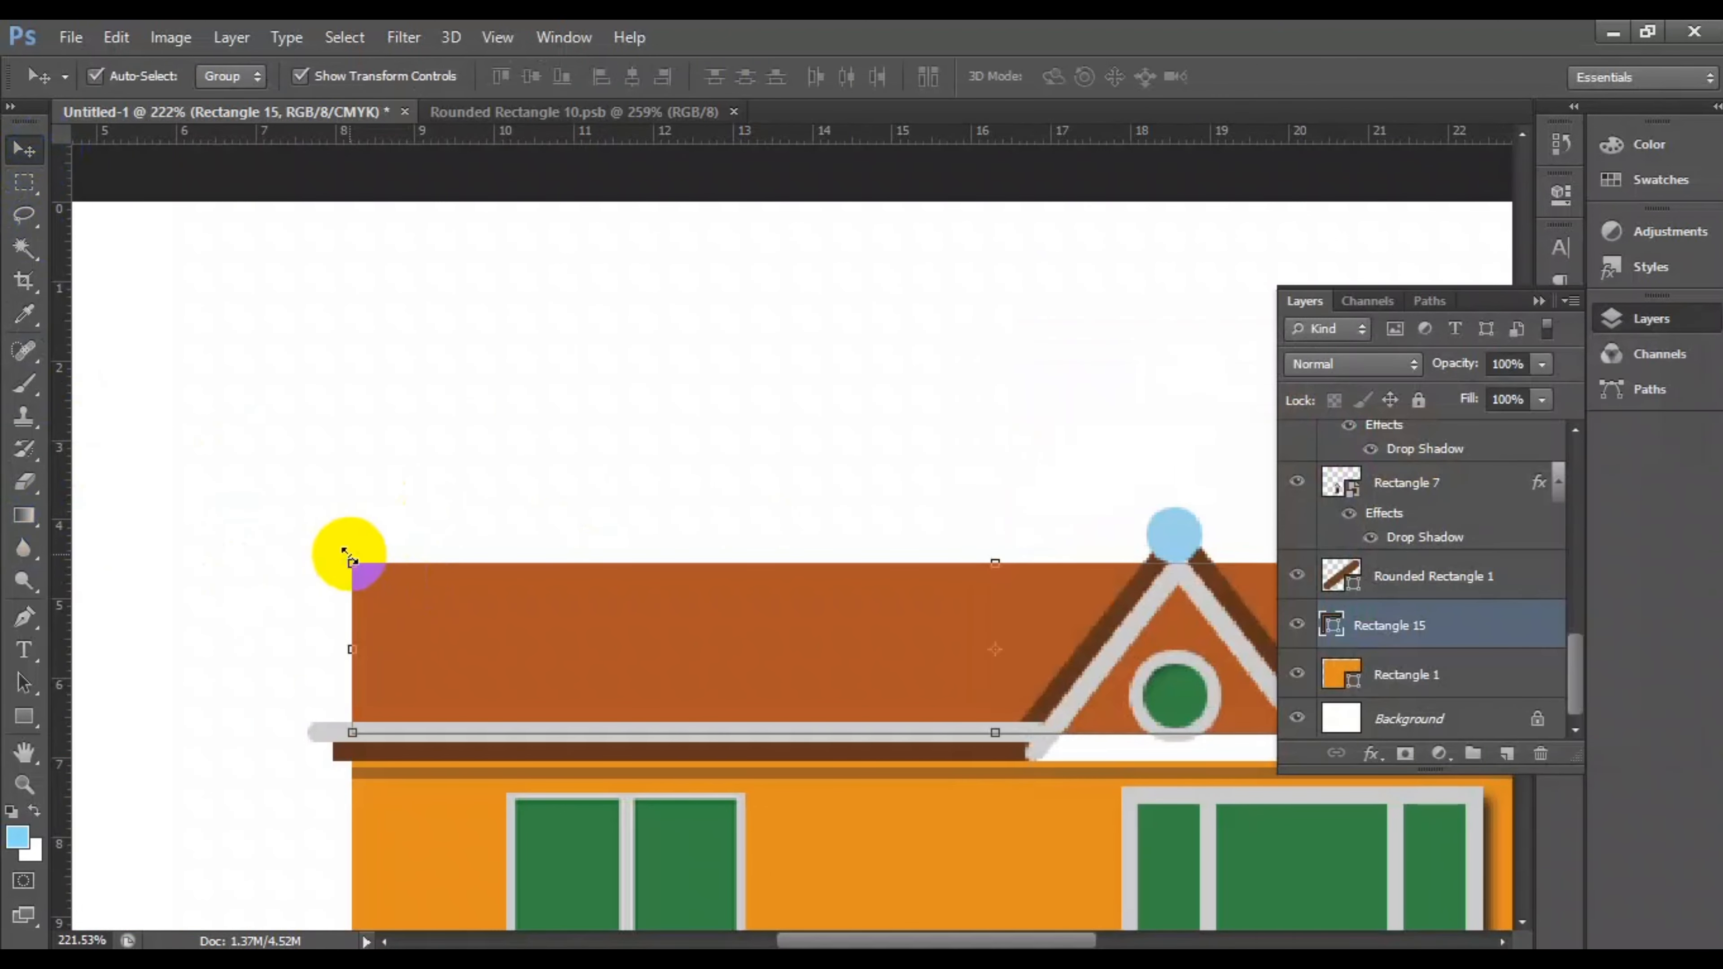
Step: Slant both ends of the reddish-brown roof rectangle by skewing its two upper corners inward
left_click(352, 563)
left_click_drag(353, 566, 435, 565)
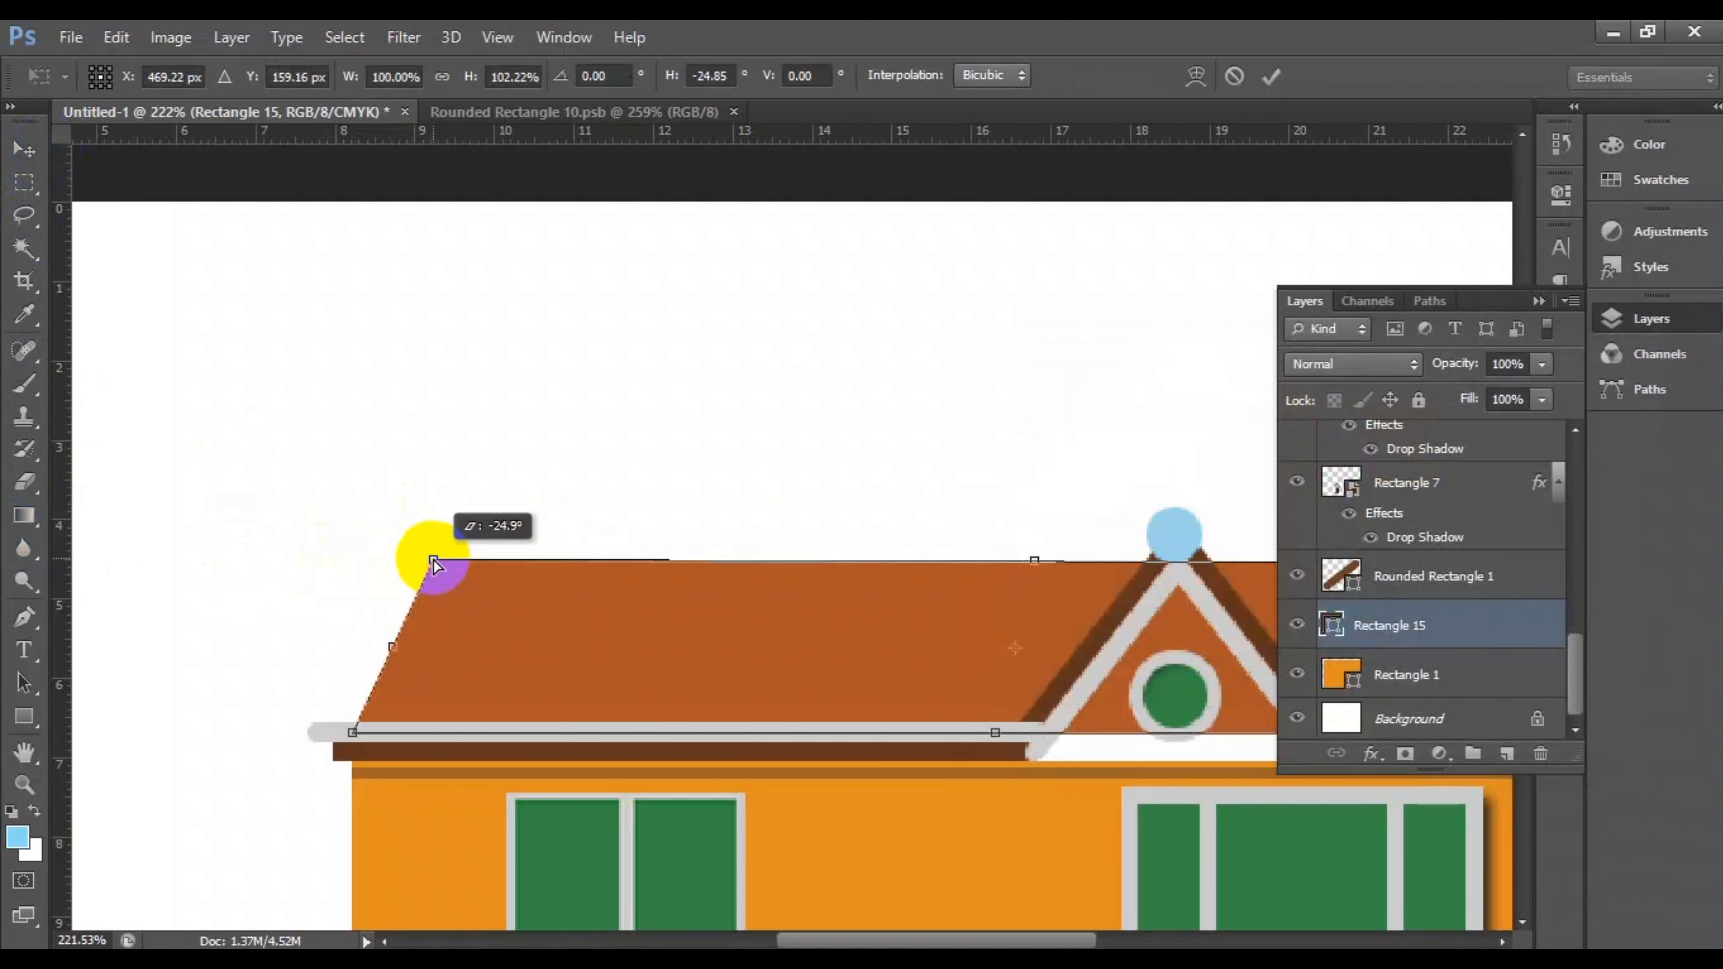
left_click_drag(862, 941, 989, 941)
left_click_drag(1078, 563, 992, 567)
double_click(631, 659)
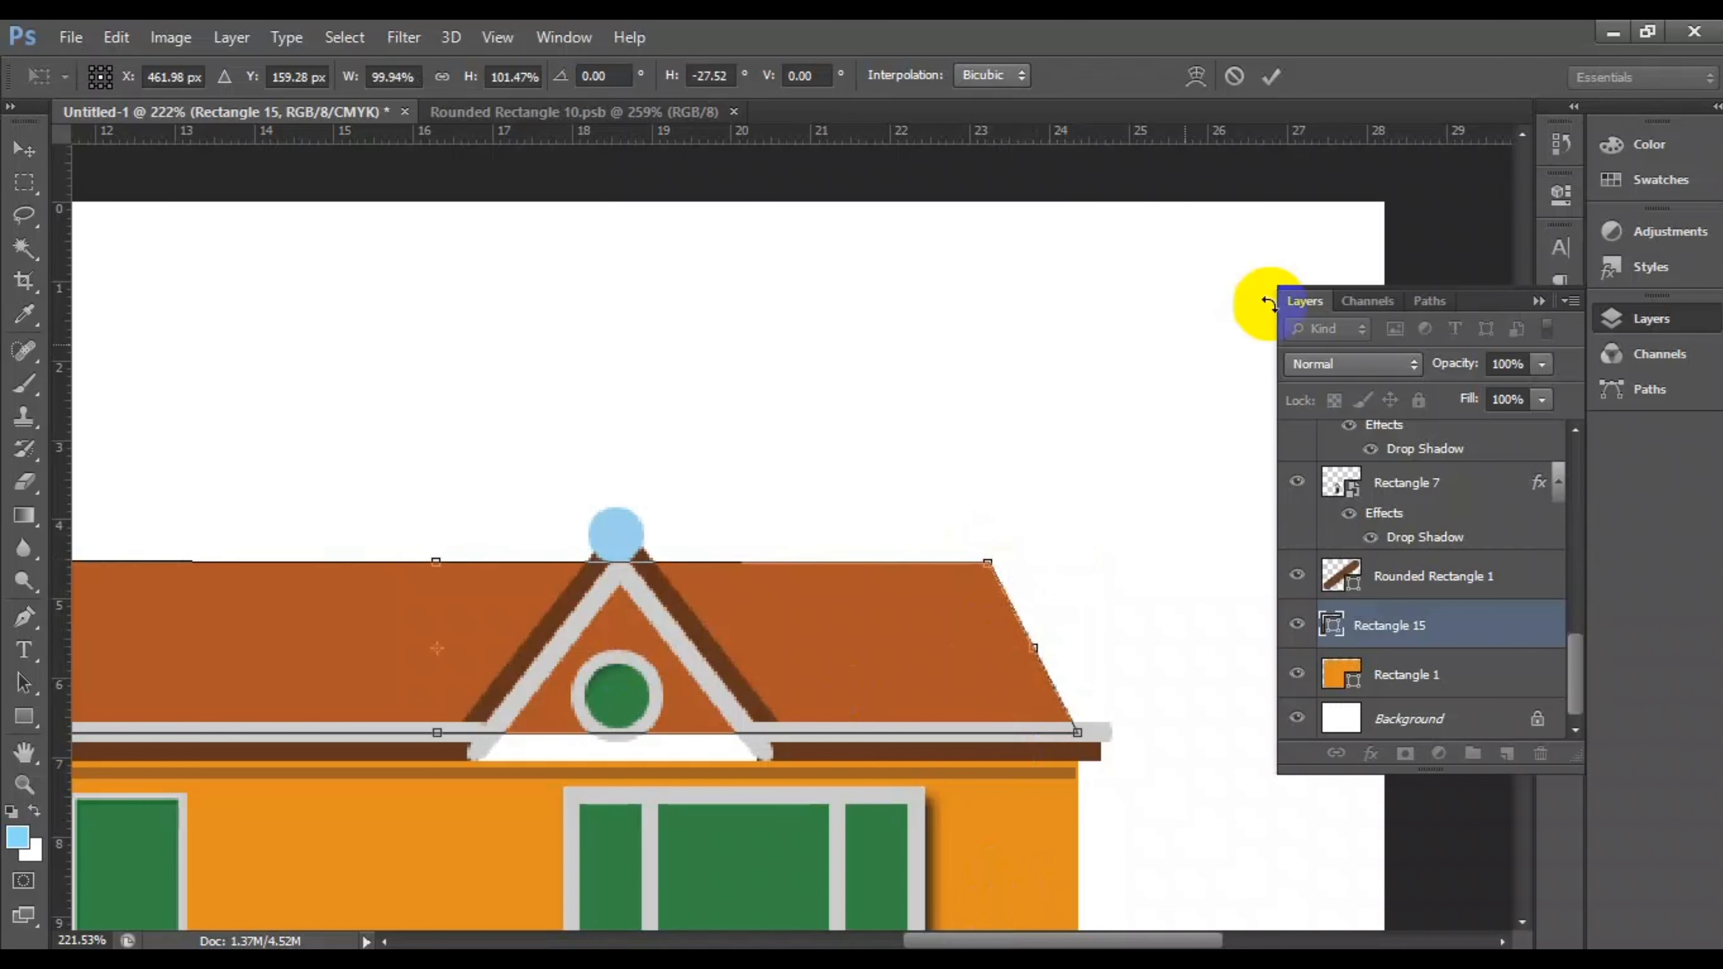
Step: Fine-tune the roof's upper edge to meet the gable peak, scaling its height to 99.29%
scroll(981, 800, "down", 5)
scroll(473, 615, "up", 6)
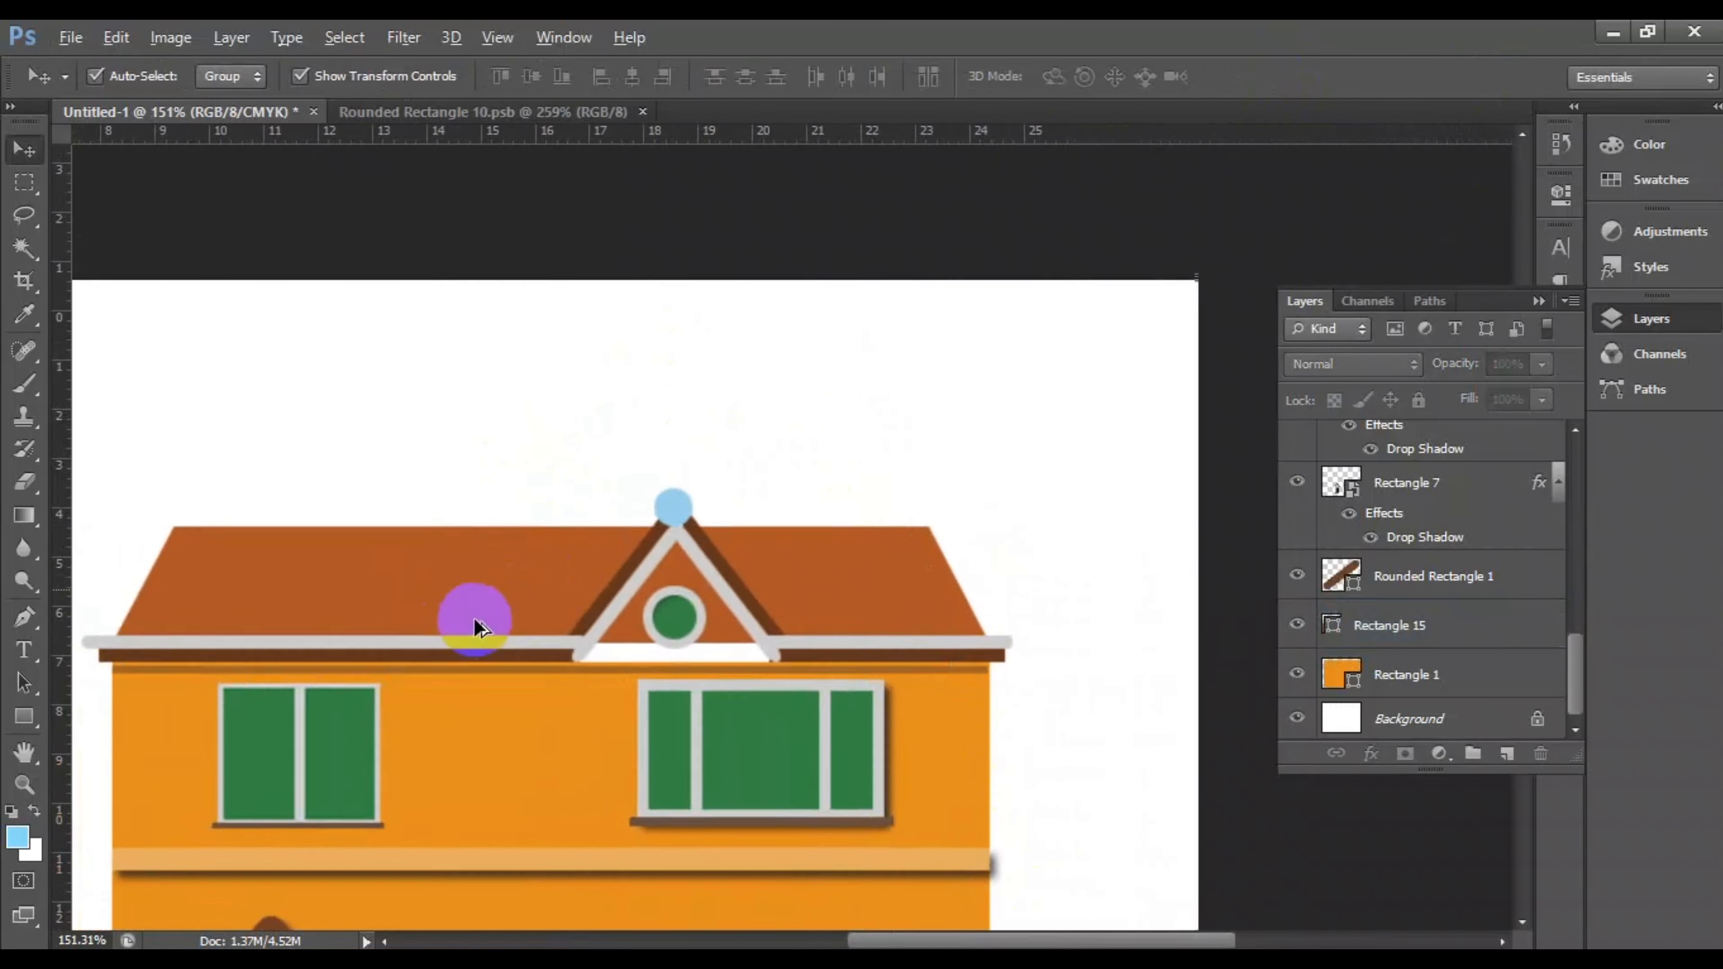
left_click(648, 514)
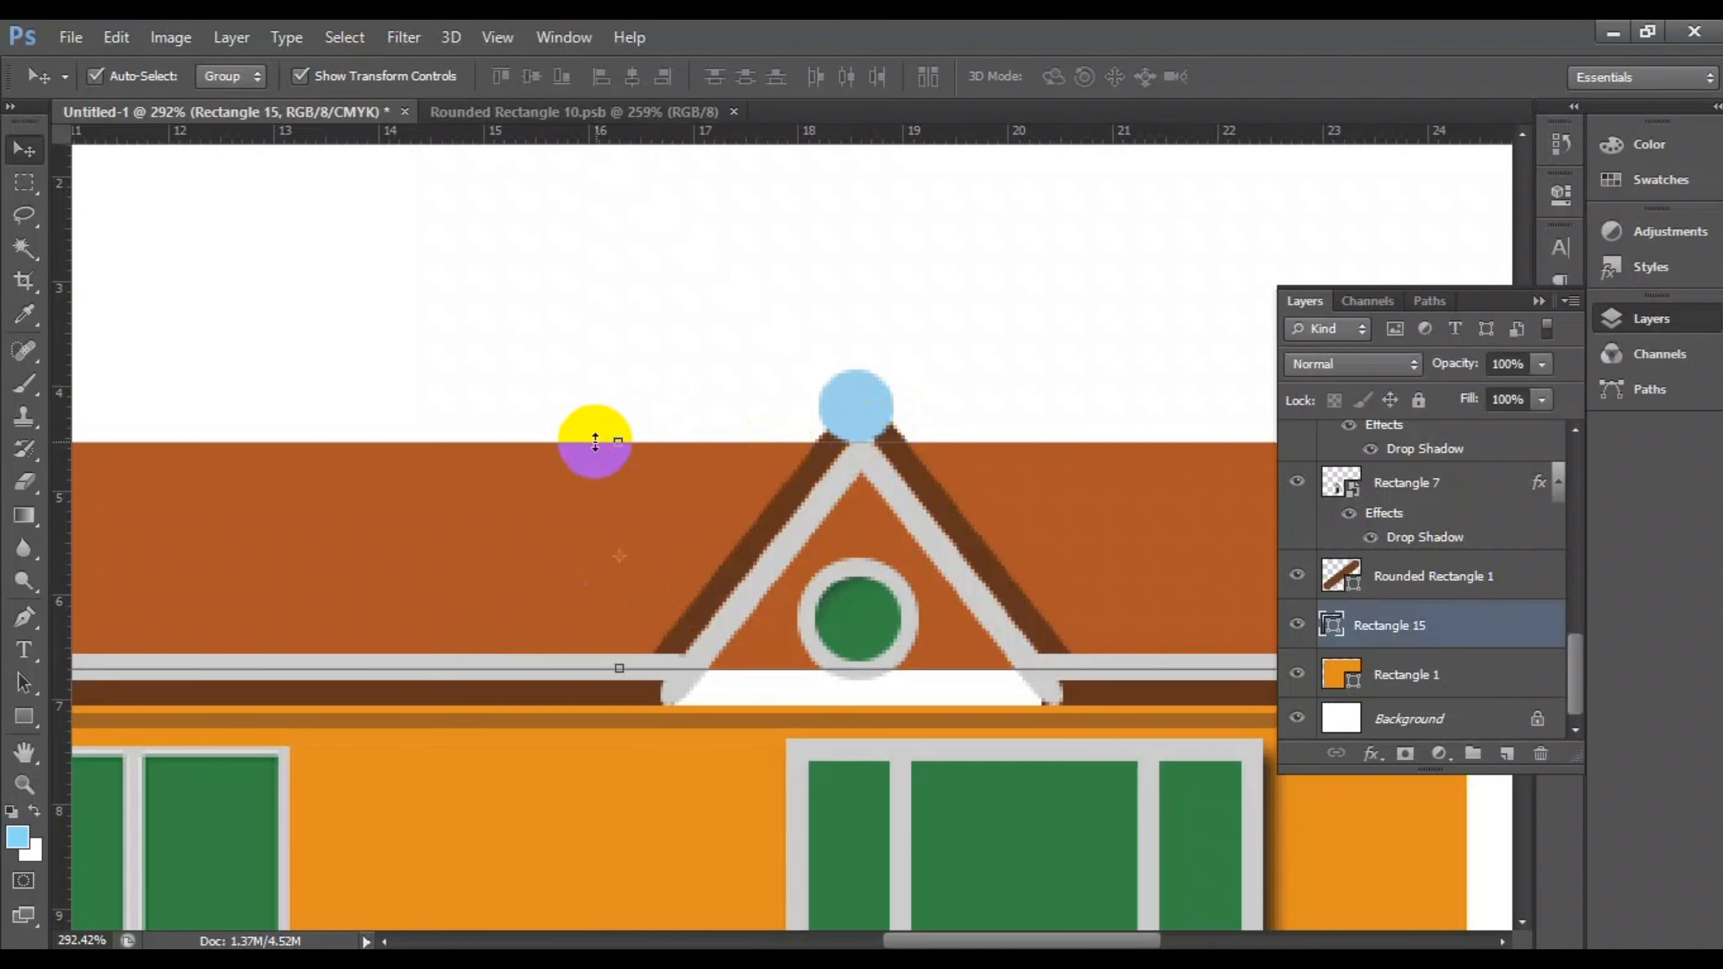
key("ctrl+t")
mouse_move(619, 441)
left_mouse_down()
mouse_move(619, 425)
mouse_move(623, 441)
left_mouse_up()
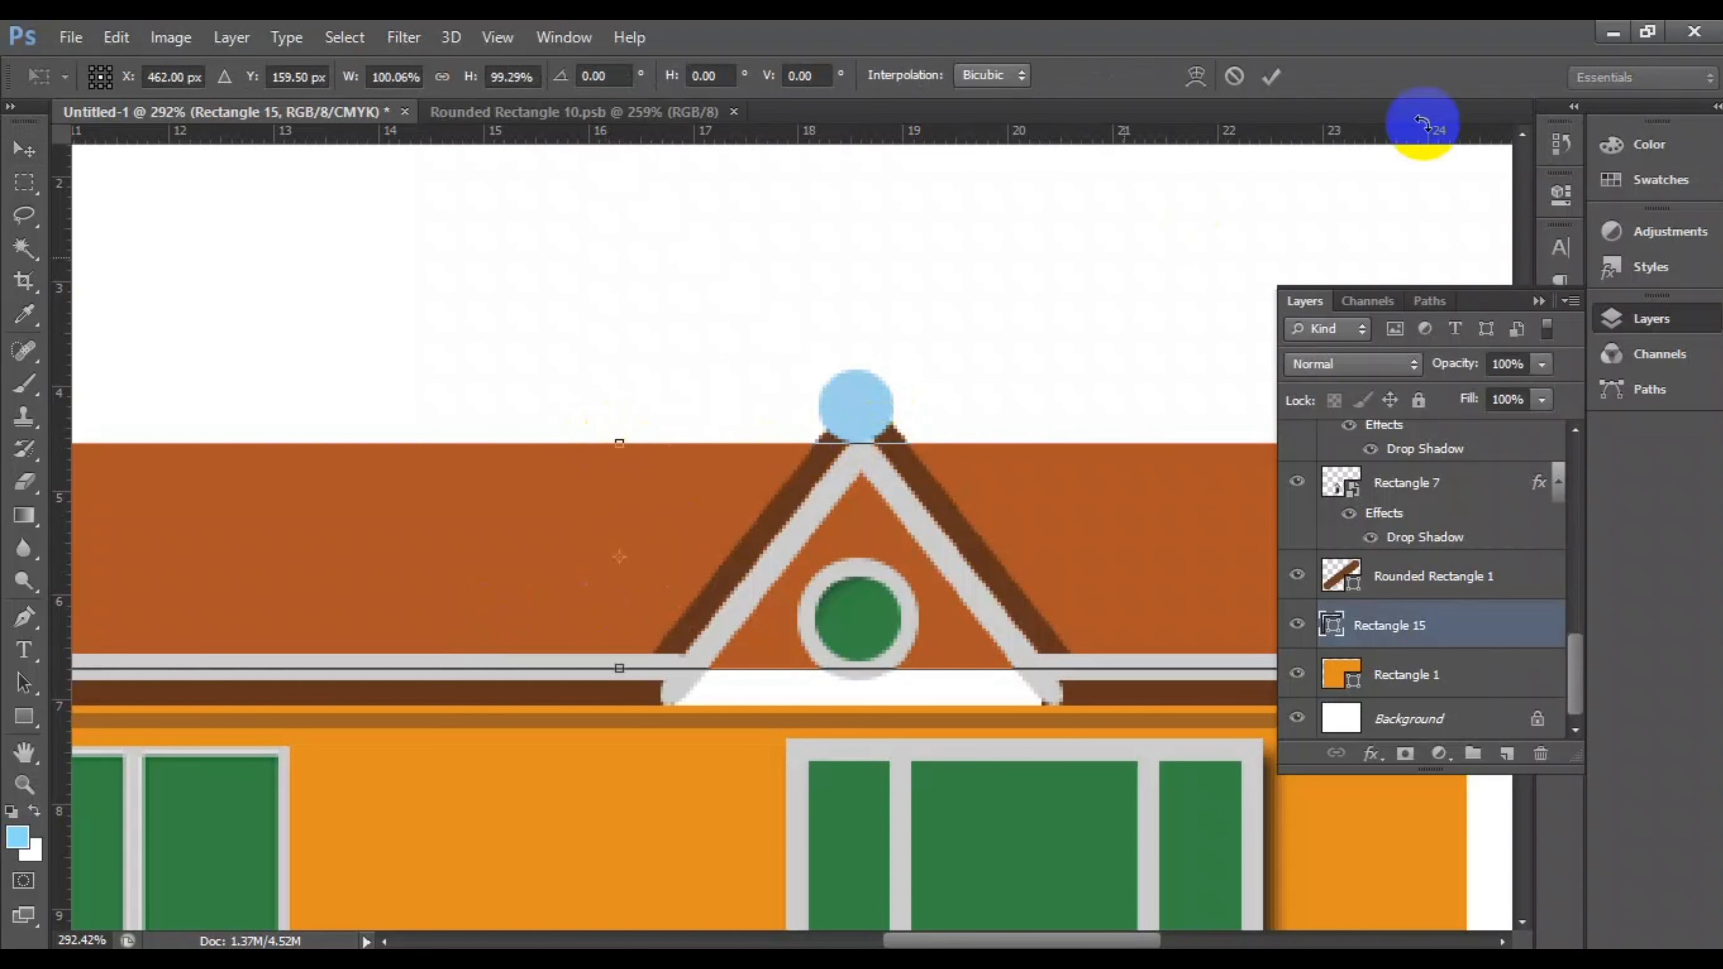
left_click(1273, 76)
left_click(963, 266)
Step: Draw a three-sided polygon beside the gable and fill it with the orange sampled from the house wall
scroll(653, 458, "down", 4)
scroll(903, 532, "up", 4)
left_click(27, 713)
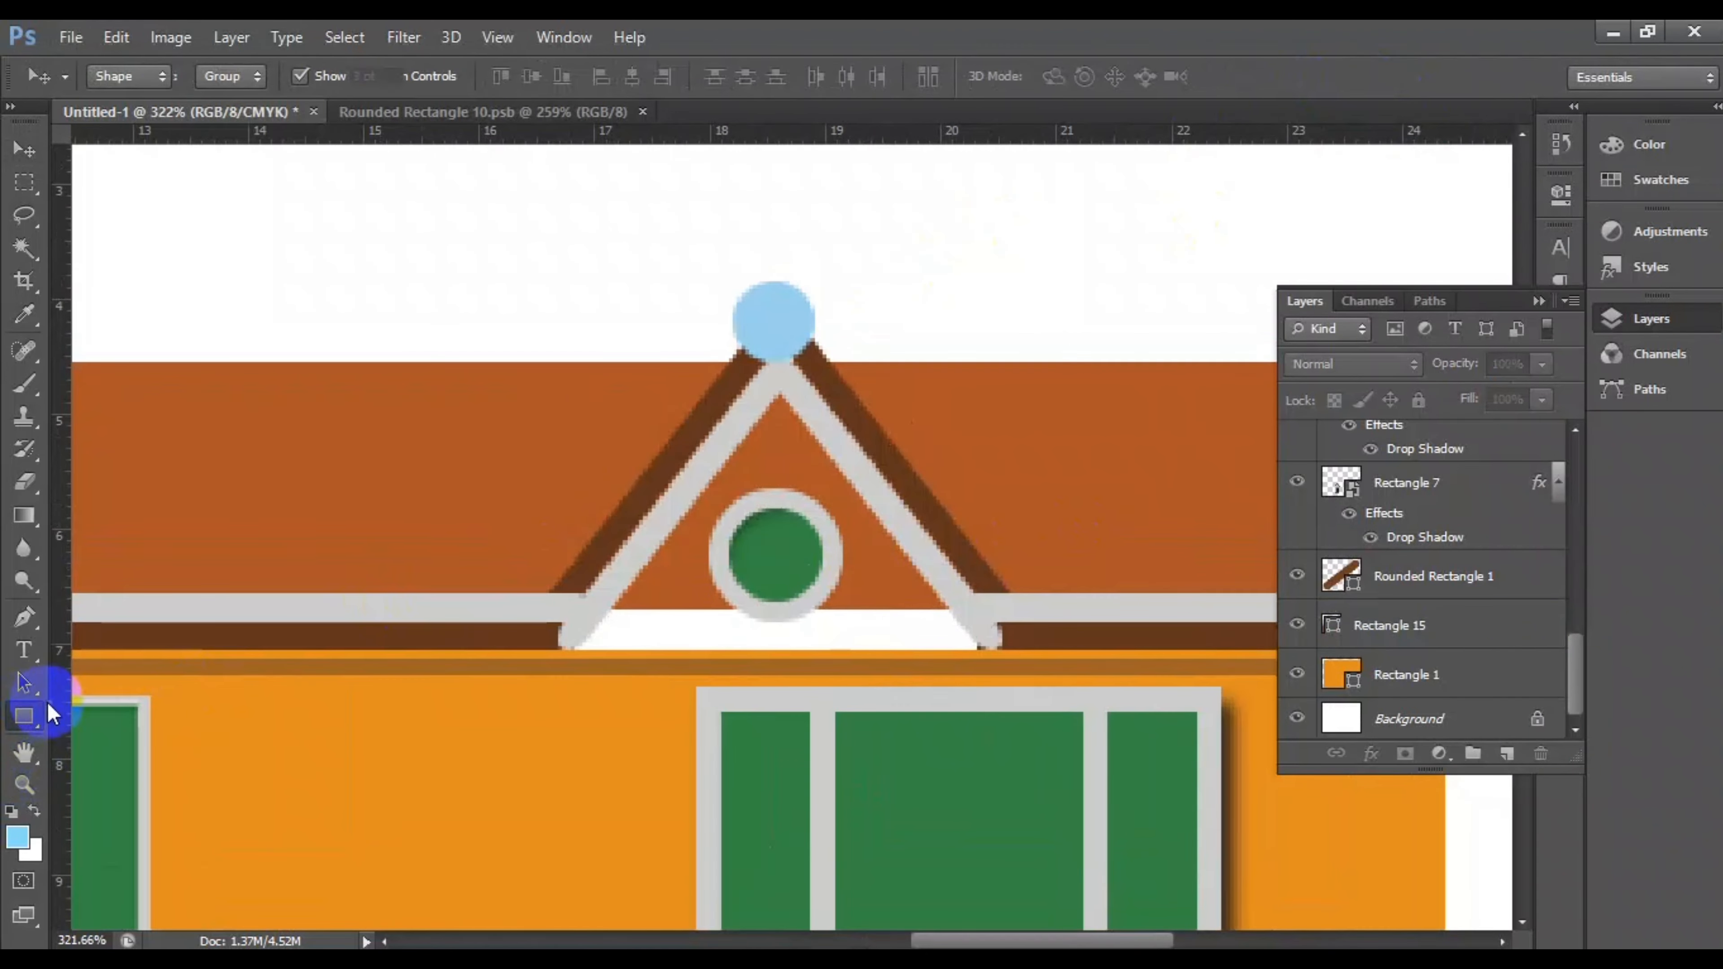
left_click(135, 780)
left_click_drag(496, 455, 495, 301)
double_click(1343, 445)
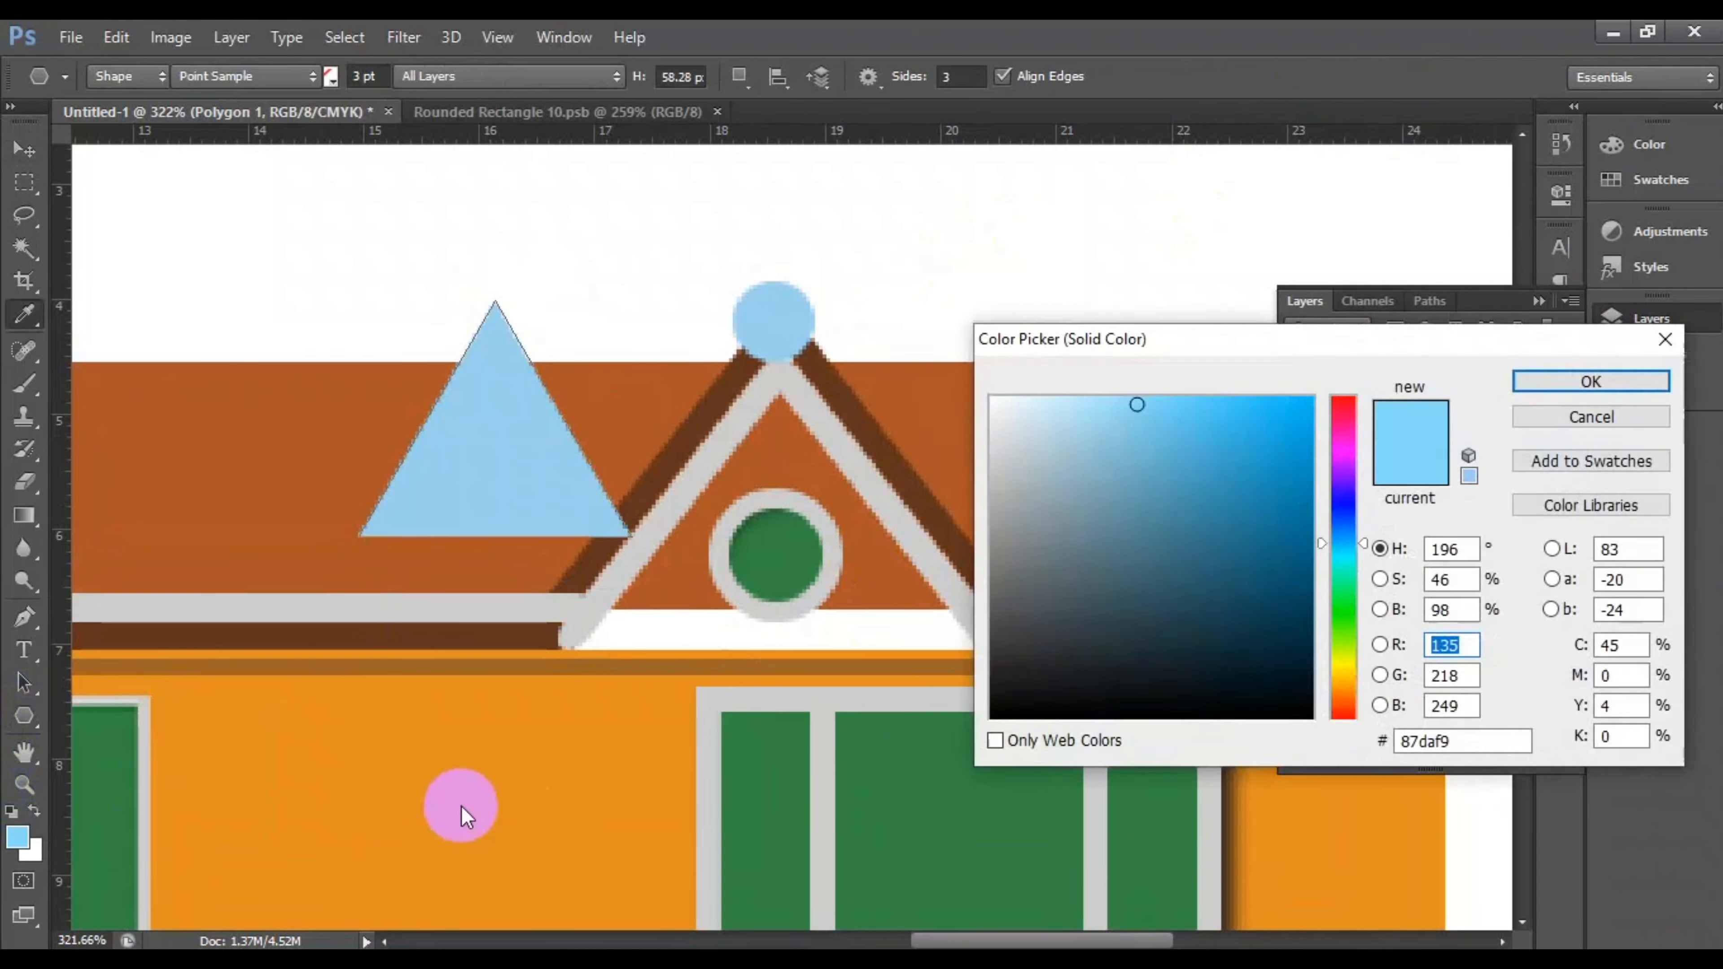
left_click(454, 807)
left_click(1585, 373)
key("v")
Step: Fit the orange triangle inside the gable trim and place its layer directly above the roof layer, behind the trim and round window
left_click_drag(476, 443, 754, 537)
left_click_drag(646, 516, 585, 525)
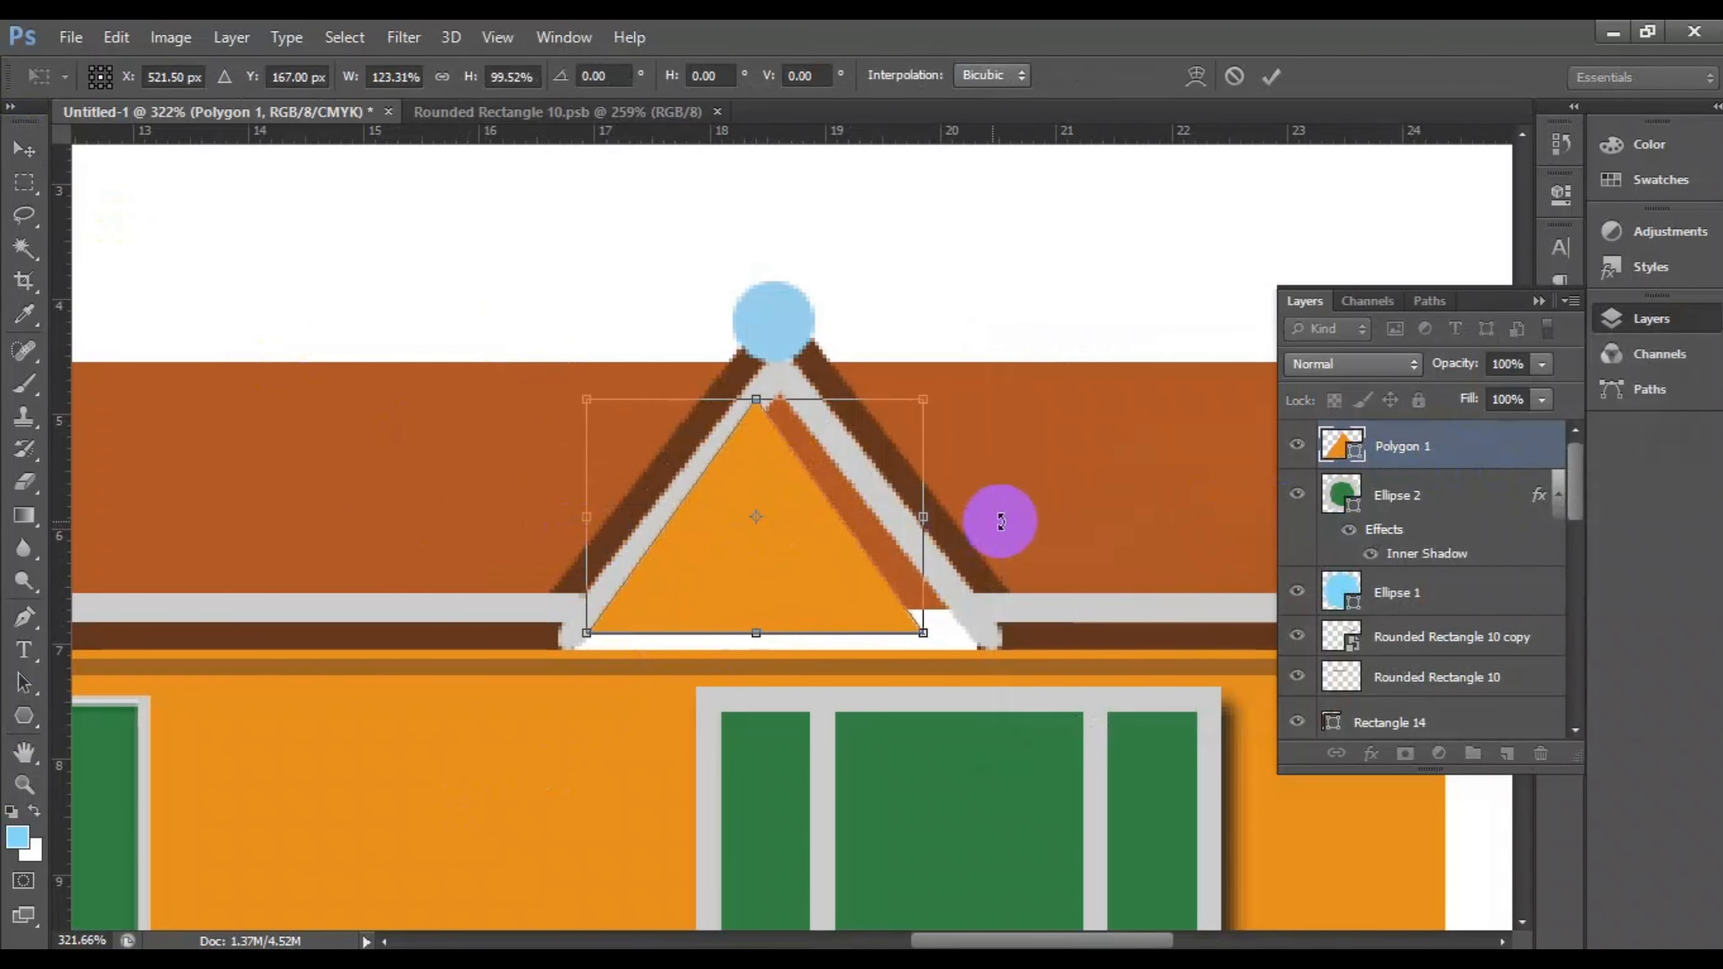
left_click_drag(923, 518, 984, 516)
left_click_drag(783, 399, 775, 364)
left_click_drag(783, 632, 785, 674)
left_click_drag(586, 518, 555, 518)
left_click_drag(987, 521, 1010, 520)
left_click_drag(555, 519, 546, 520)
left_click(1271, 75)
left_click_drag(1458, 446, 1485, 630)
left_click(912, 226)
Step: Draw a chimney rectangle about 21 x 55 px crossing the roof's upper edge and fill it dark brown
left_click_drag(1089, 941, 983, 940)
left_click(24, 718)
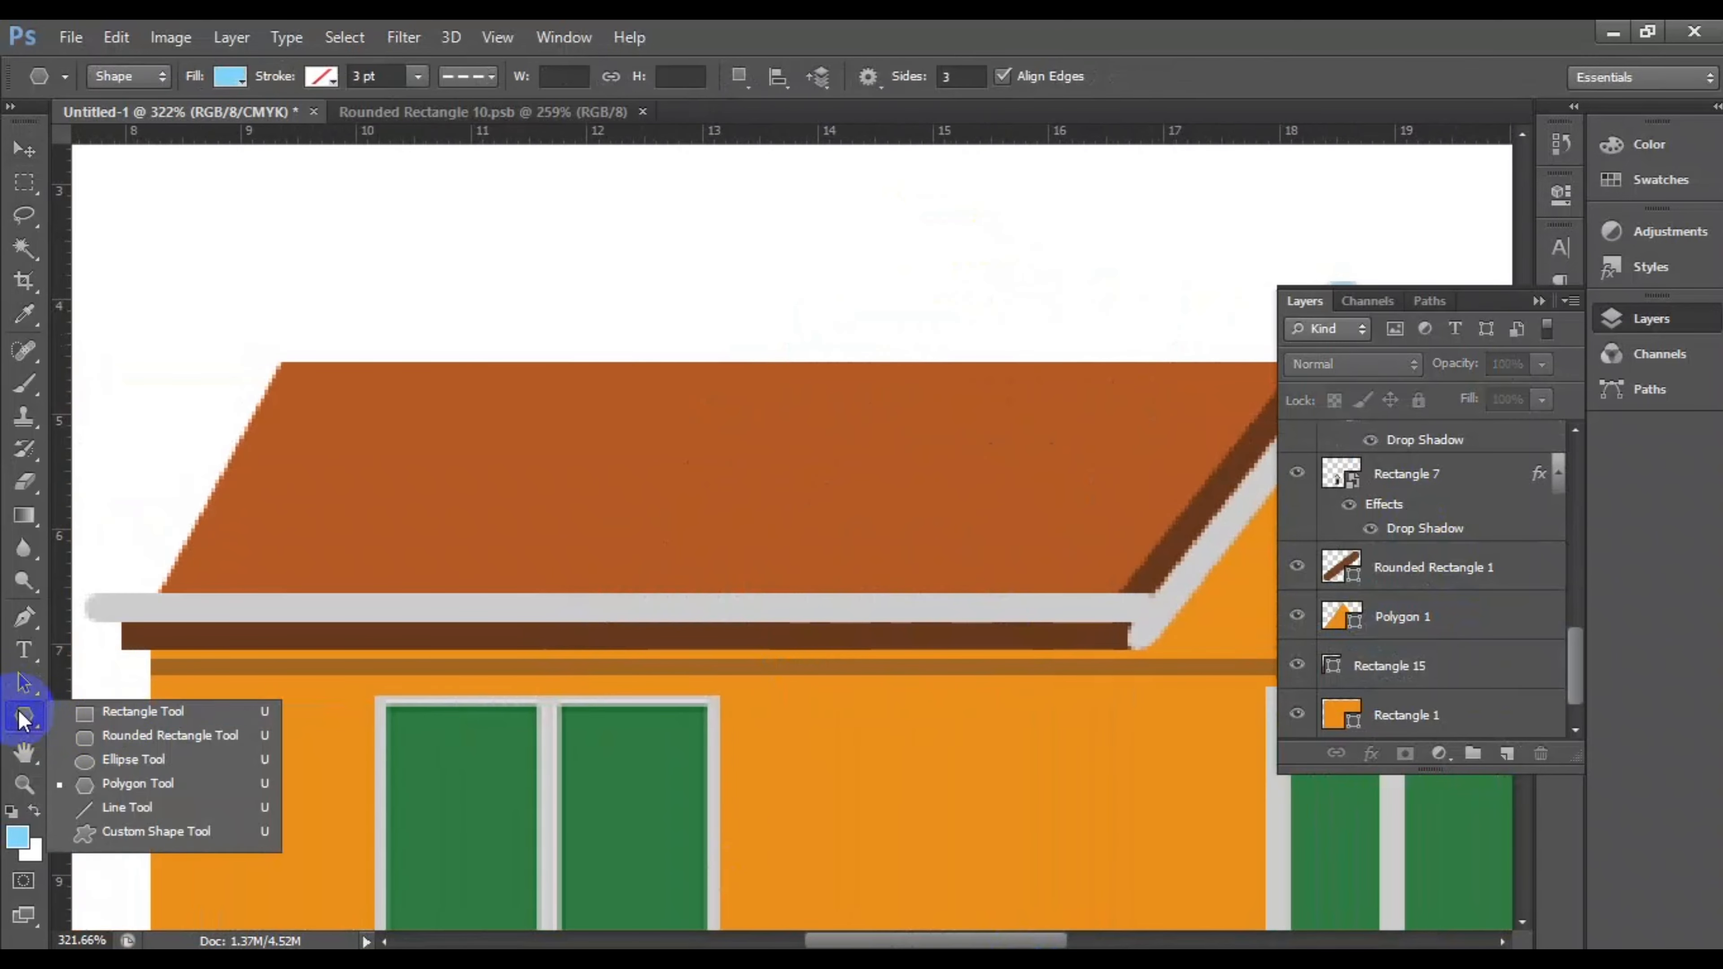
left_click(123, 713)
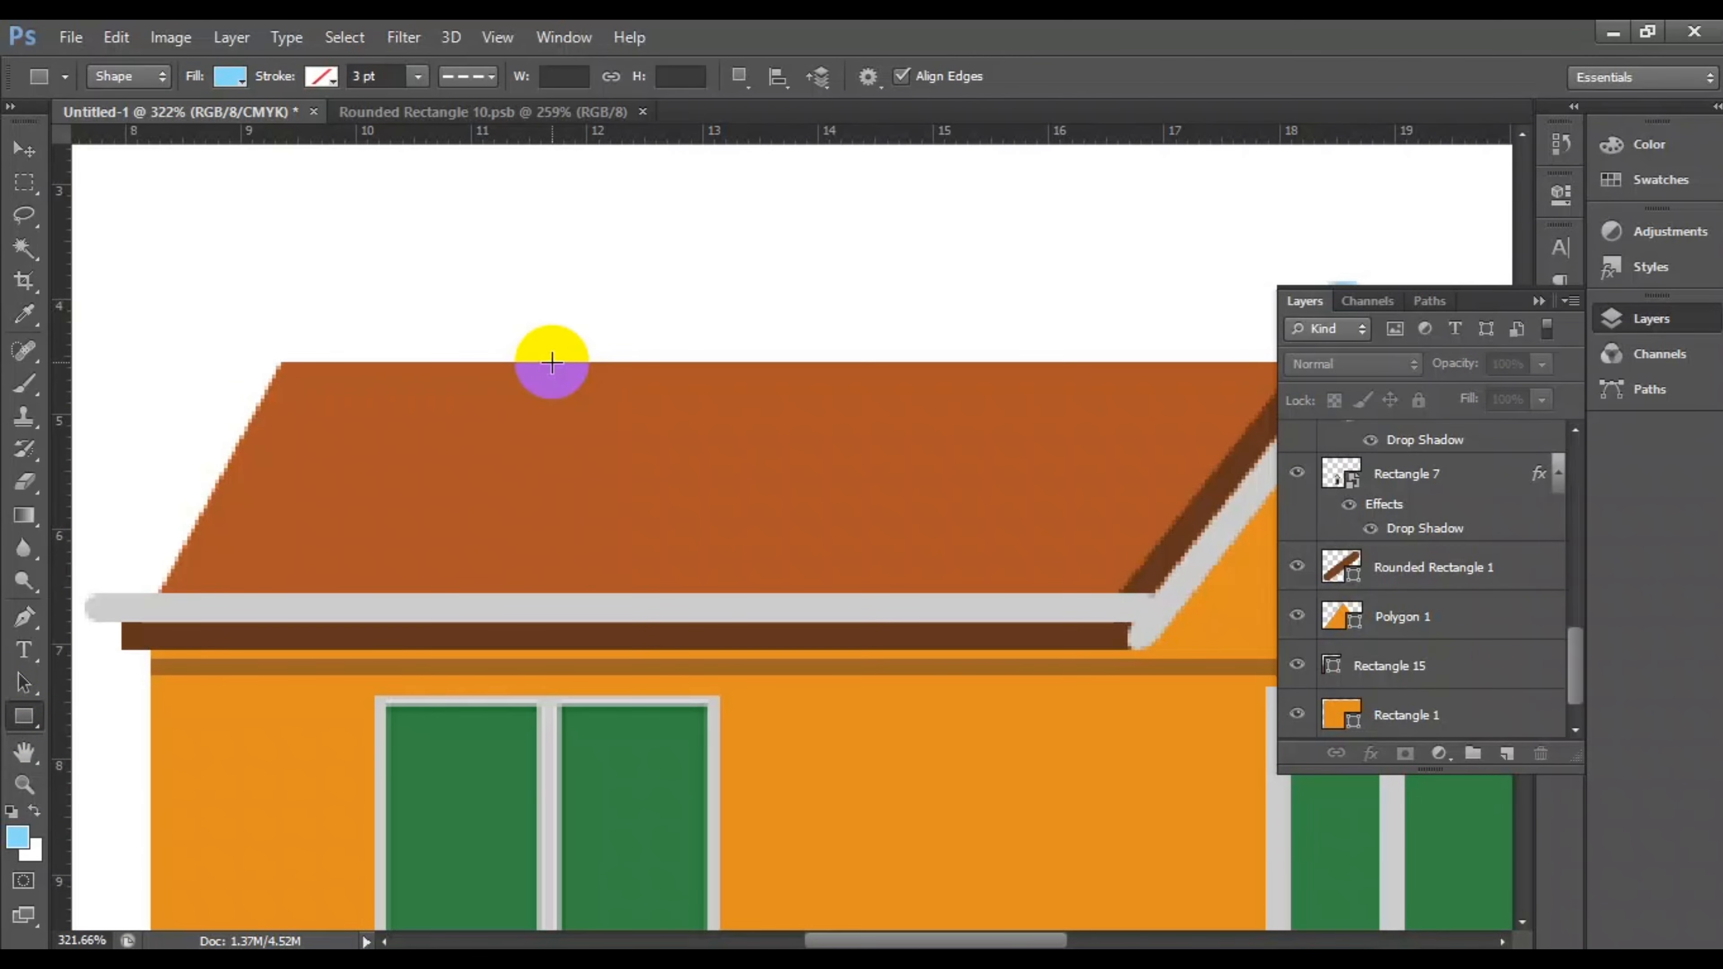
left_click_drag(506, 302, 585, 523)
double_click(1331, 445)
mouse_move(1254, 604)
left_mouse_down()
mouse_move(1262, 674)
mouse_move(1265, 606)
left_mouse_up()
left_click(1569, 384)
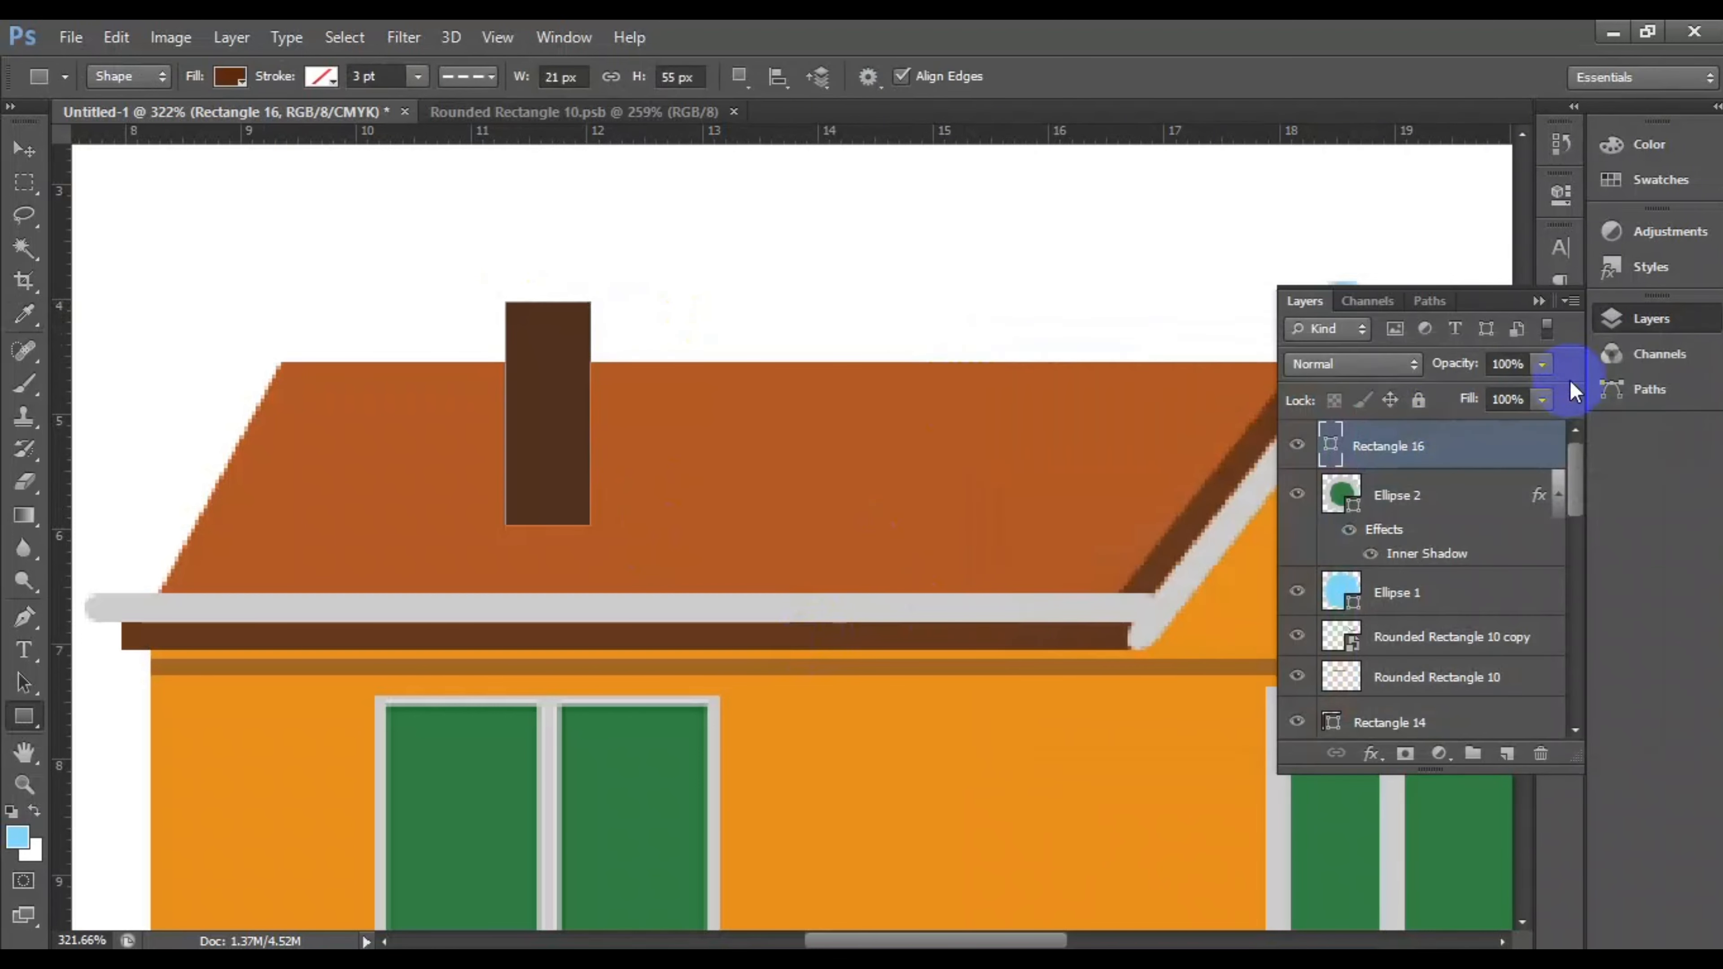
Step: Draw a cap about 34 x 6 px on top of the chimney and convert both rectangles to one smart object
left_click_drag(473, 286, 611, 305)
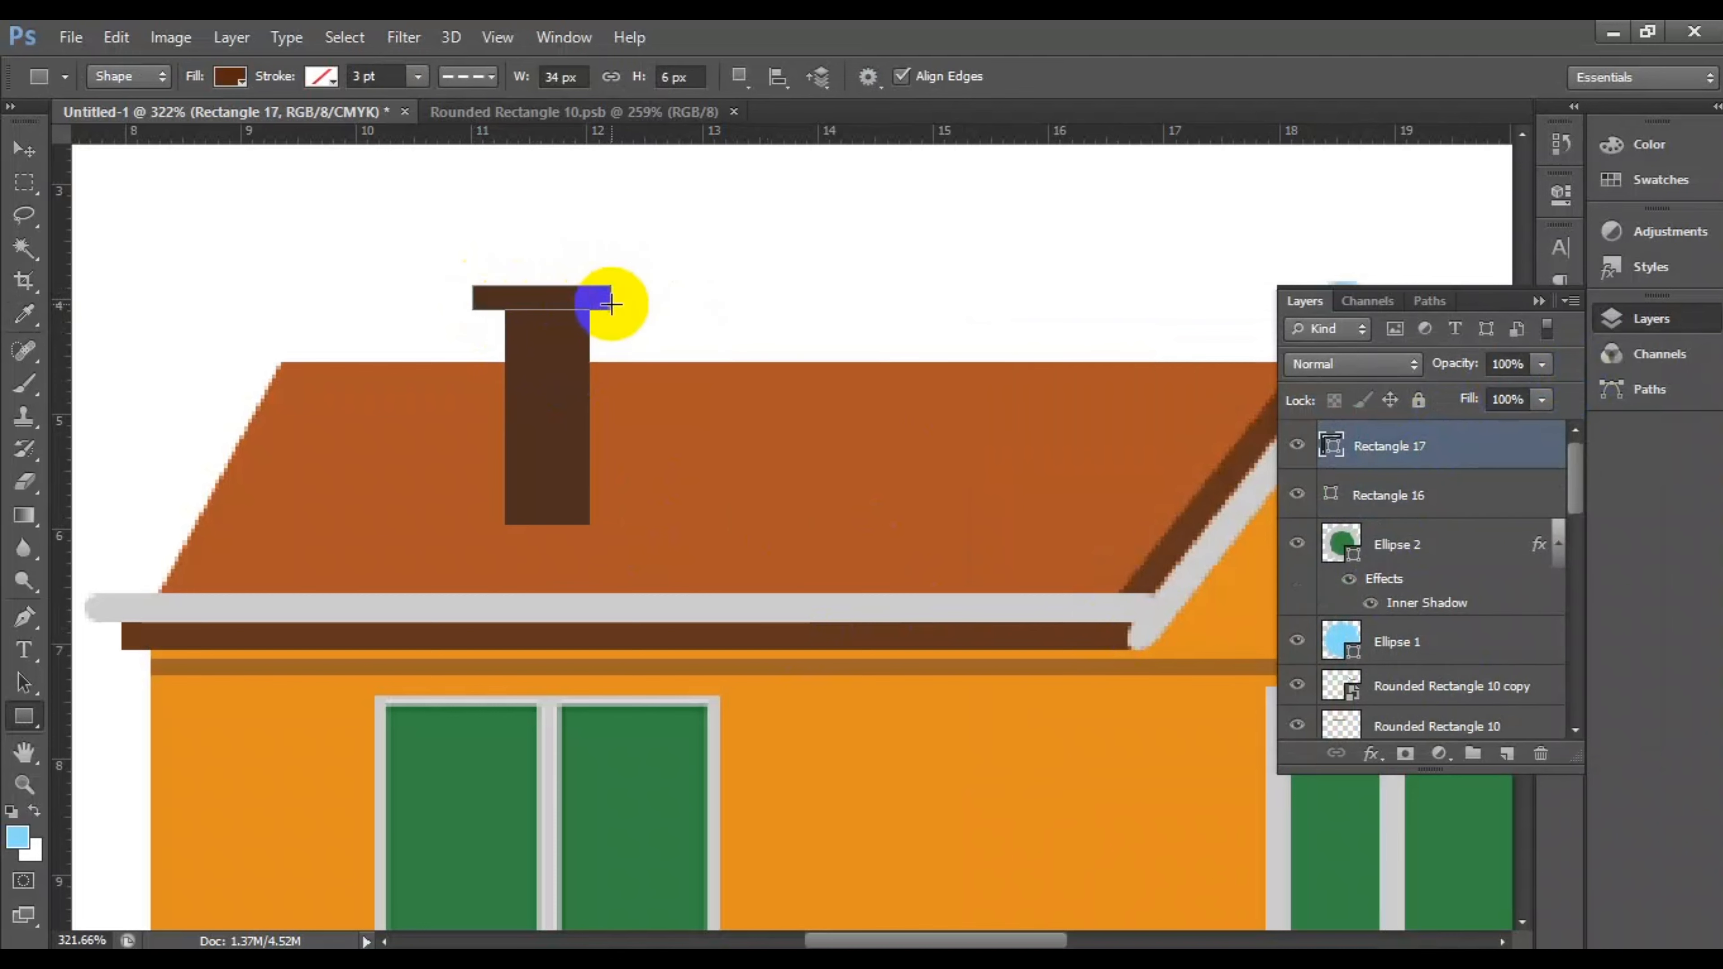
left_click(1423, 491, "shift")
right_click(1428, 468)
left_click(1092, 289)
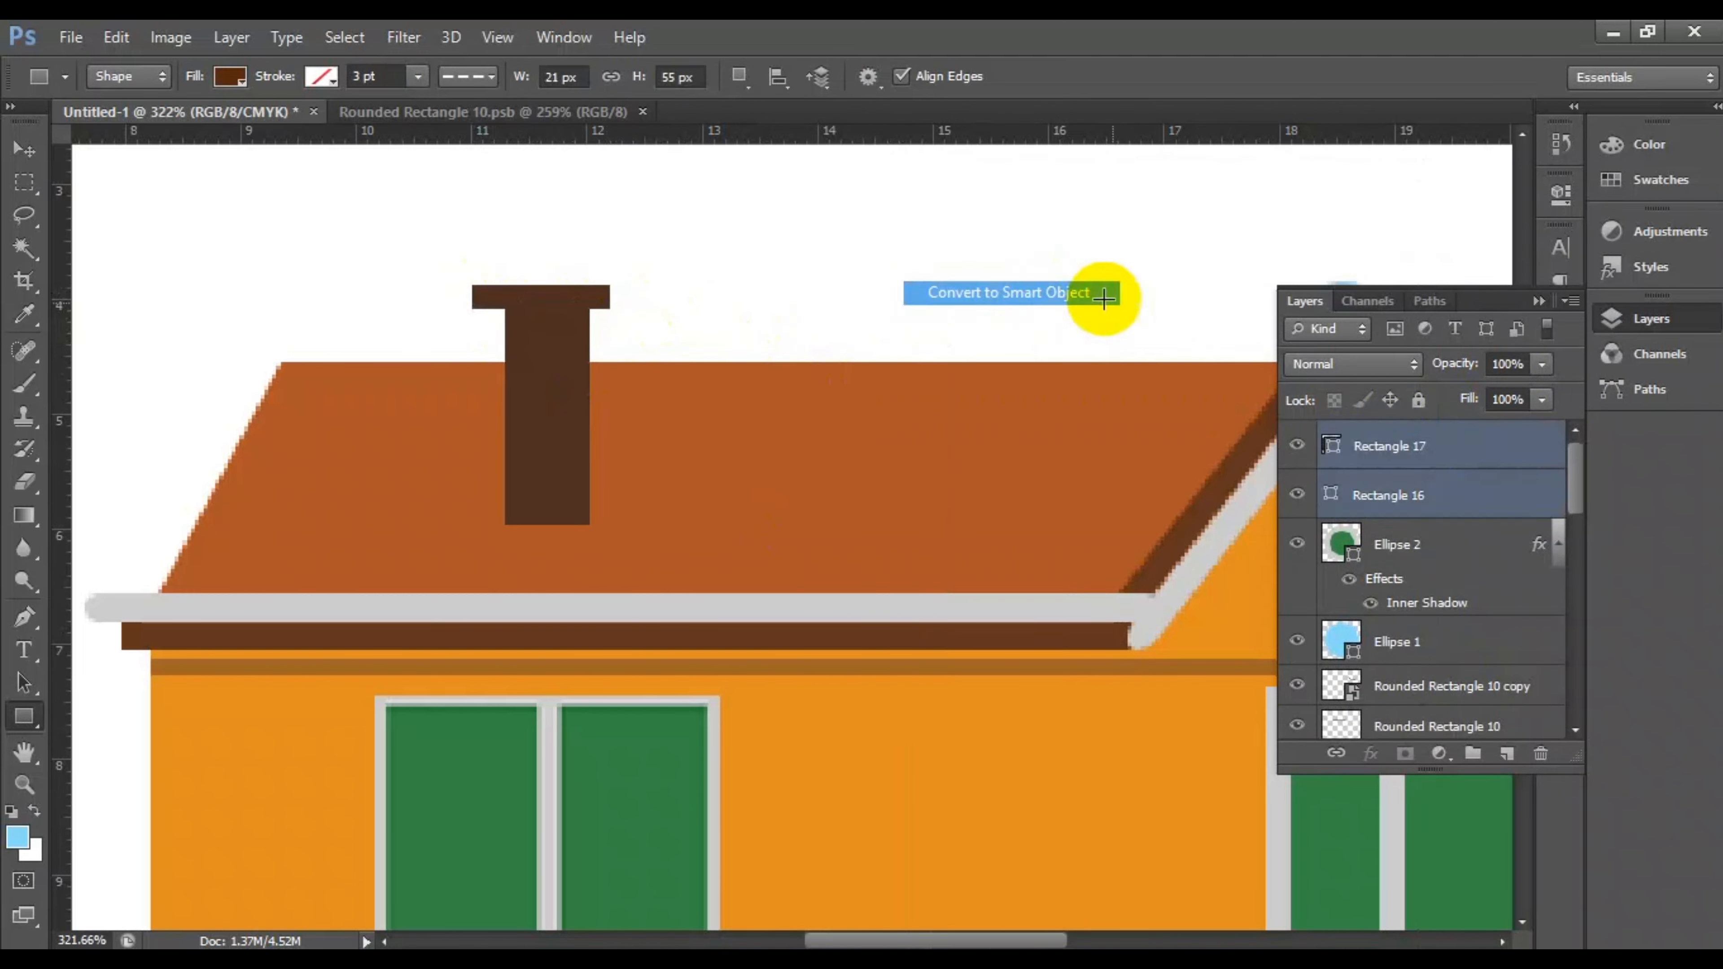
Step: Give the chimney a drop shadow at a 157° angle with reduced opacity
right_click(1459, 458)
left_click(964, 162)
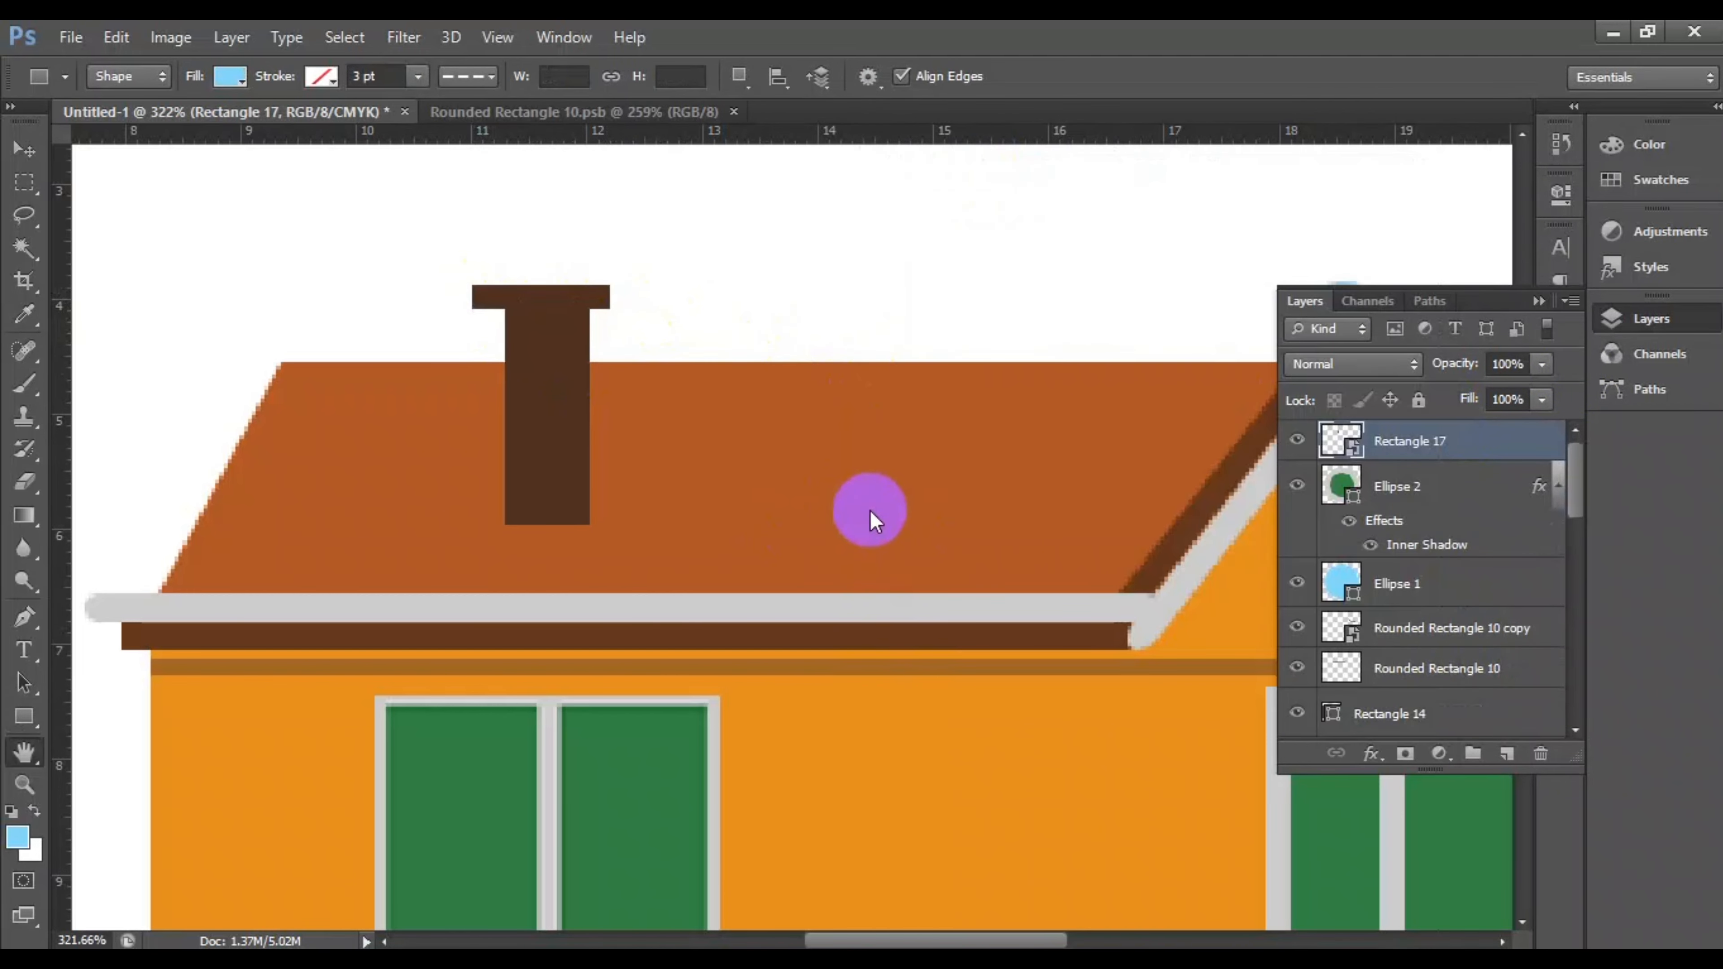
left_click(765, 531)
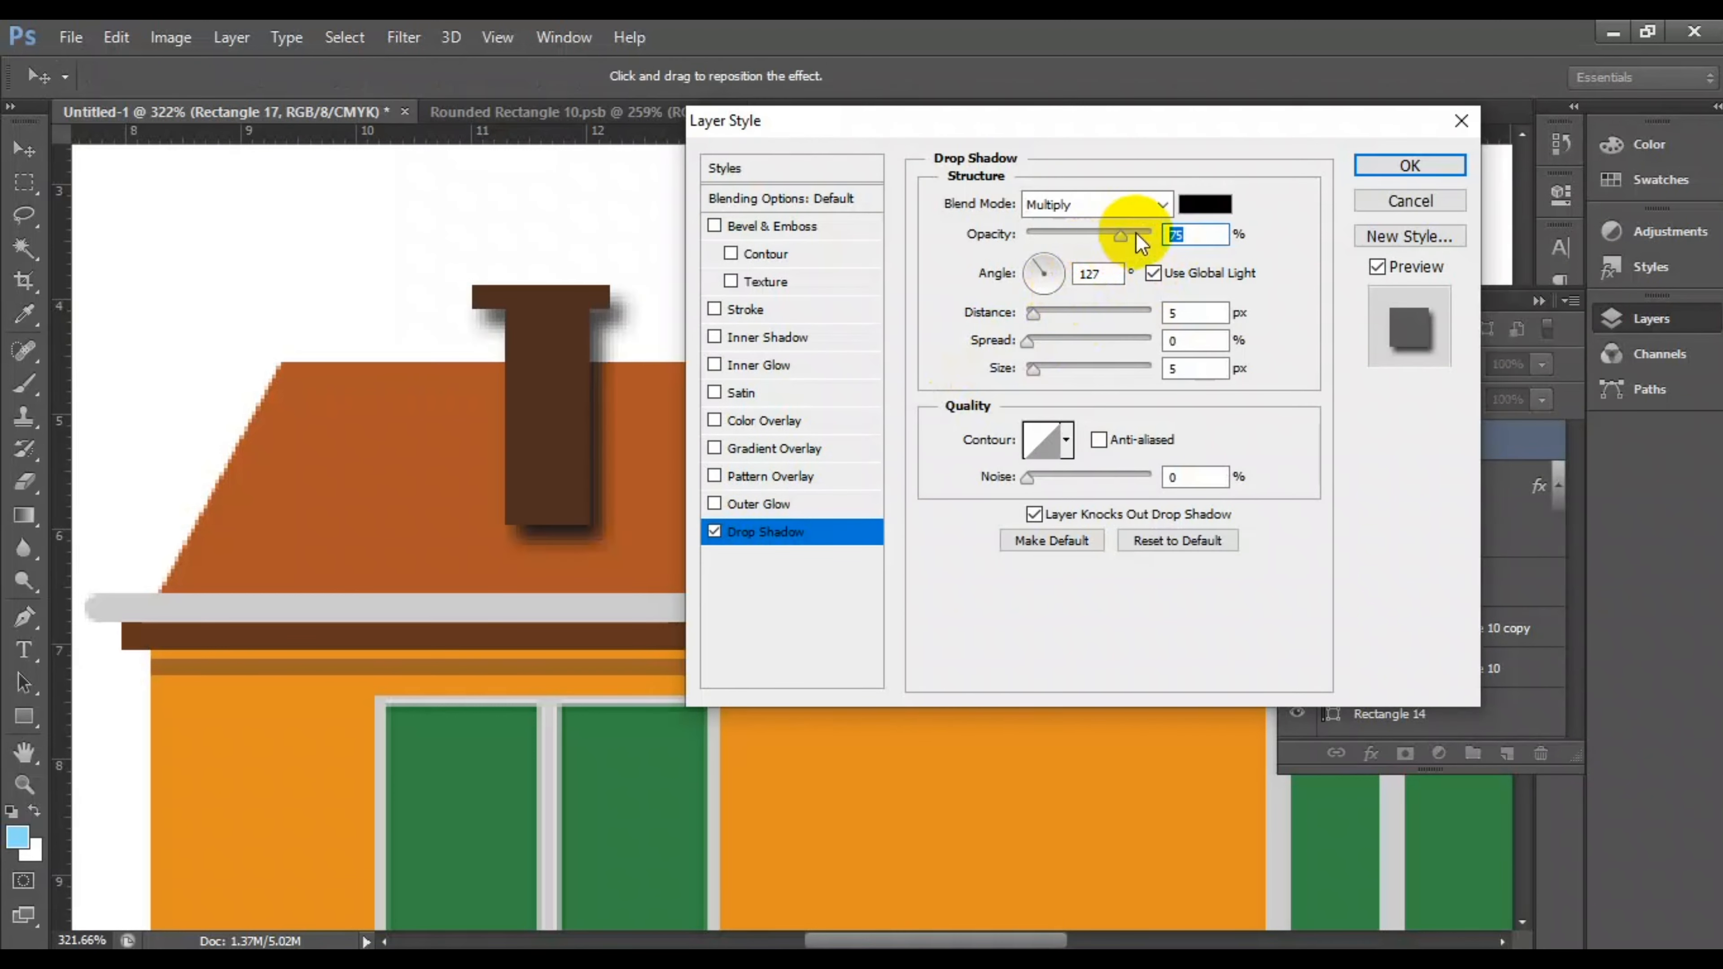
left_click(1054, 273)
mouse_move(1052, 280)
left_mouse_down()
mouse_move(1033, 308)
mouse_move(1032, 278)
left_mouse_up()
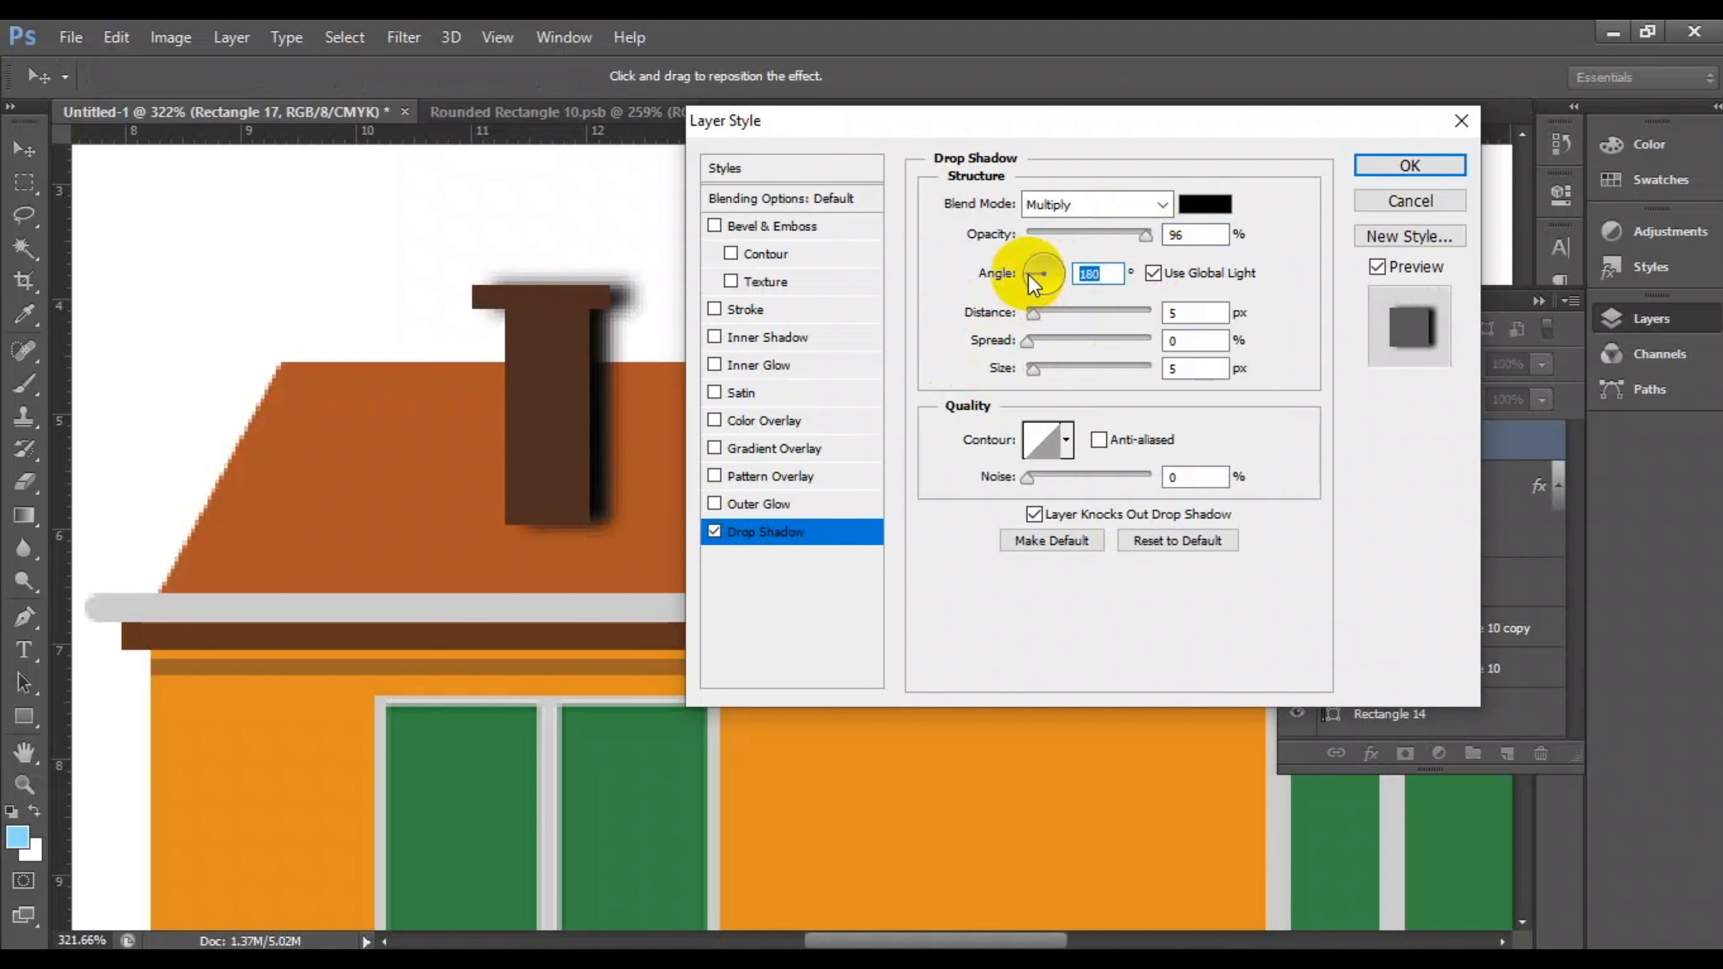
left_click_drag(1120, 243, 1069, 235)
left_click(1397, 169)
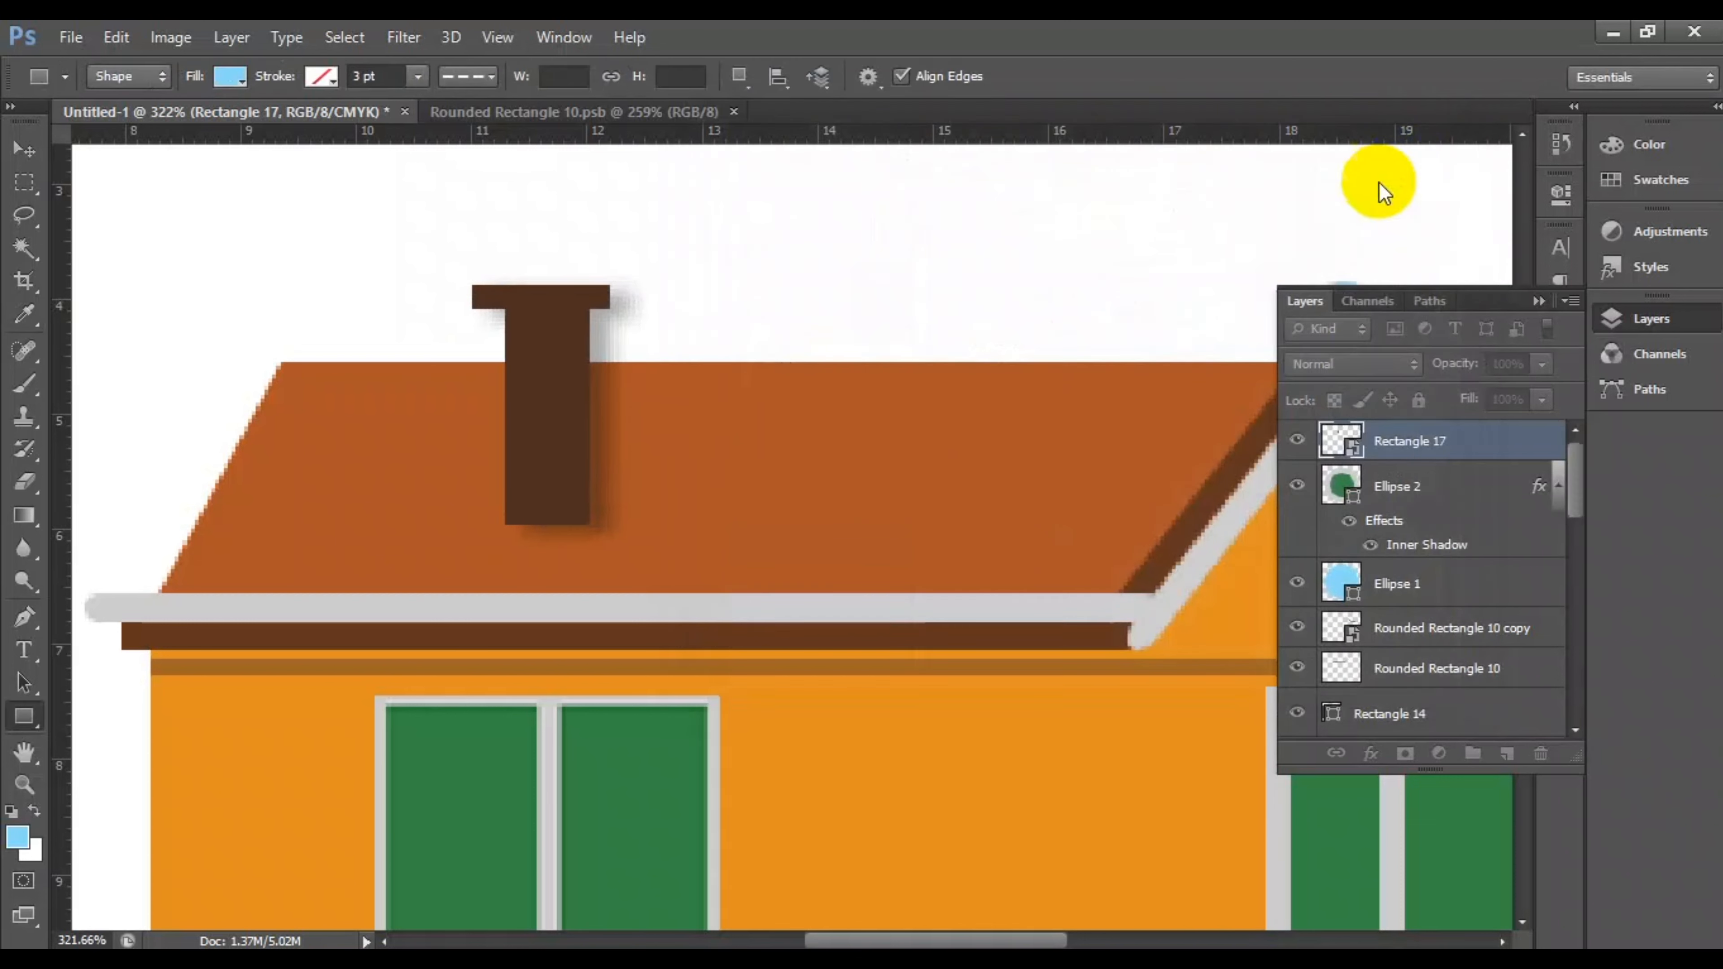
Step: Delete the stray diagonal brown bars lying to the left of the house
scroll(692, 468, "down", 2)
left_click(24, 150)
left_click(215, 203)
scroll(1025, 475, "down", 5)
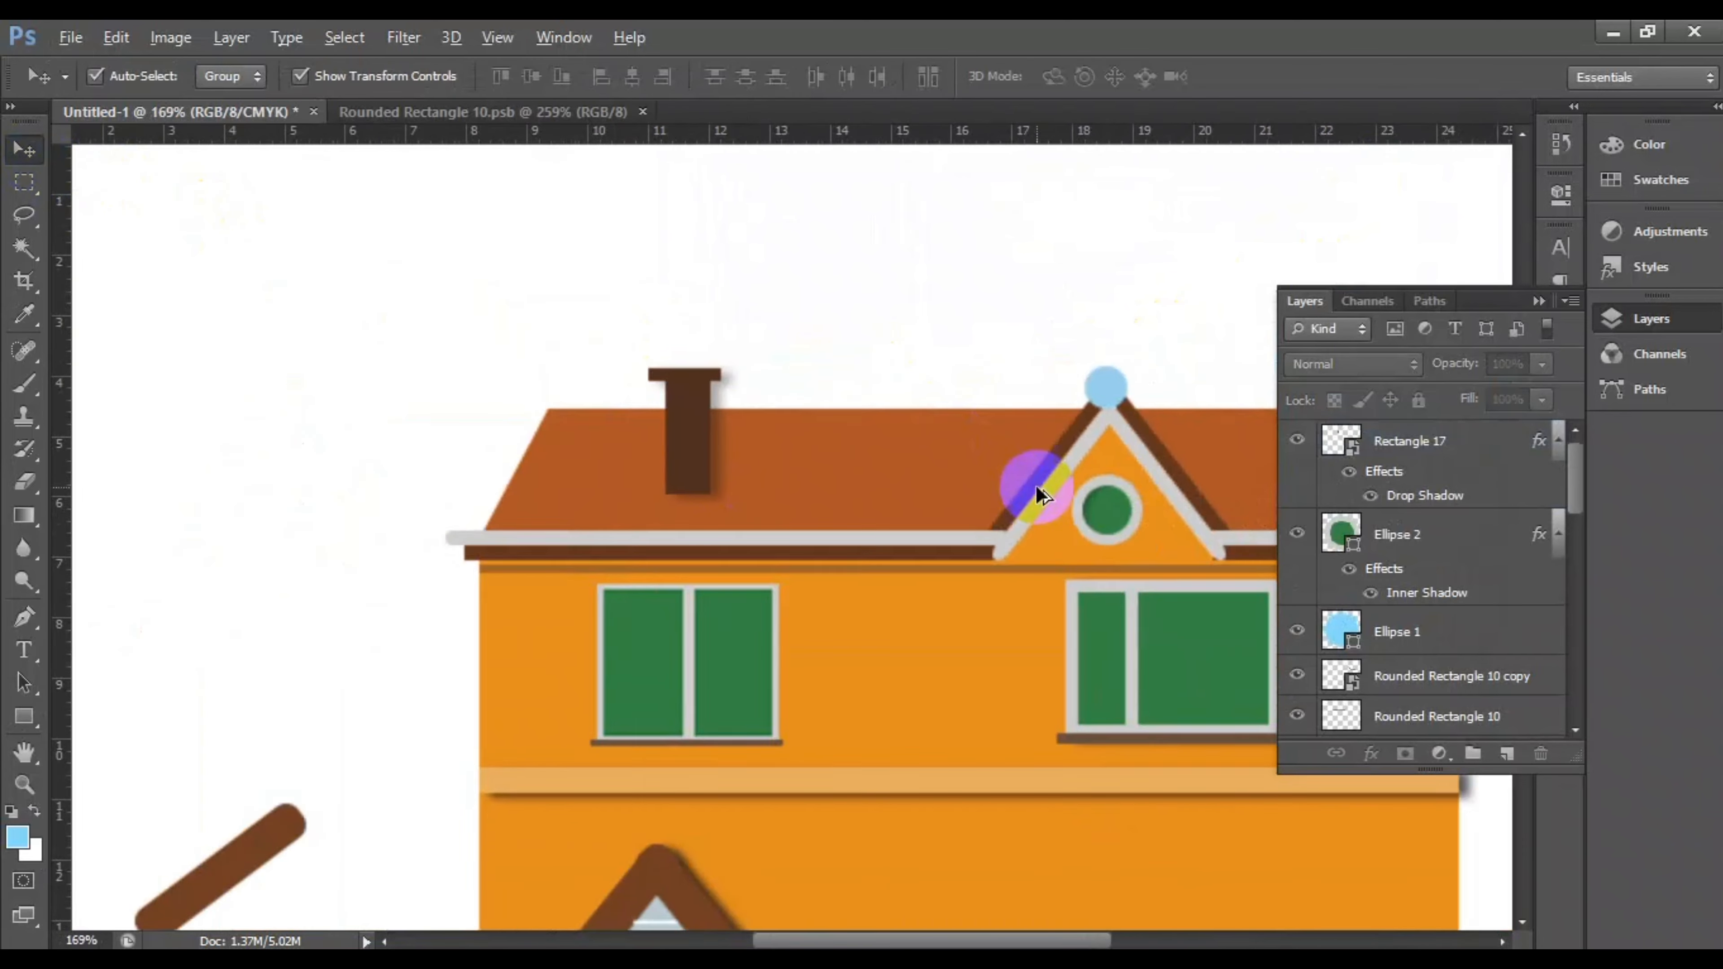
left_click(427, 596)
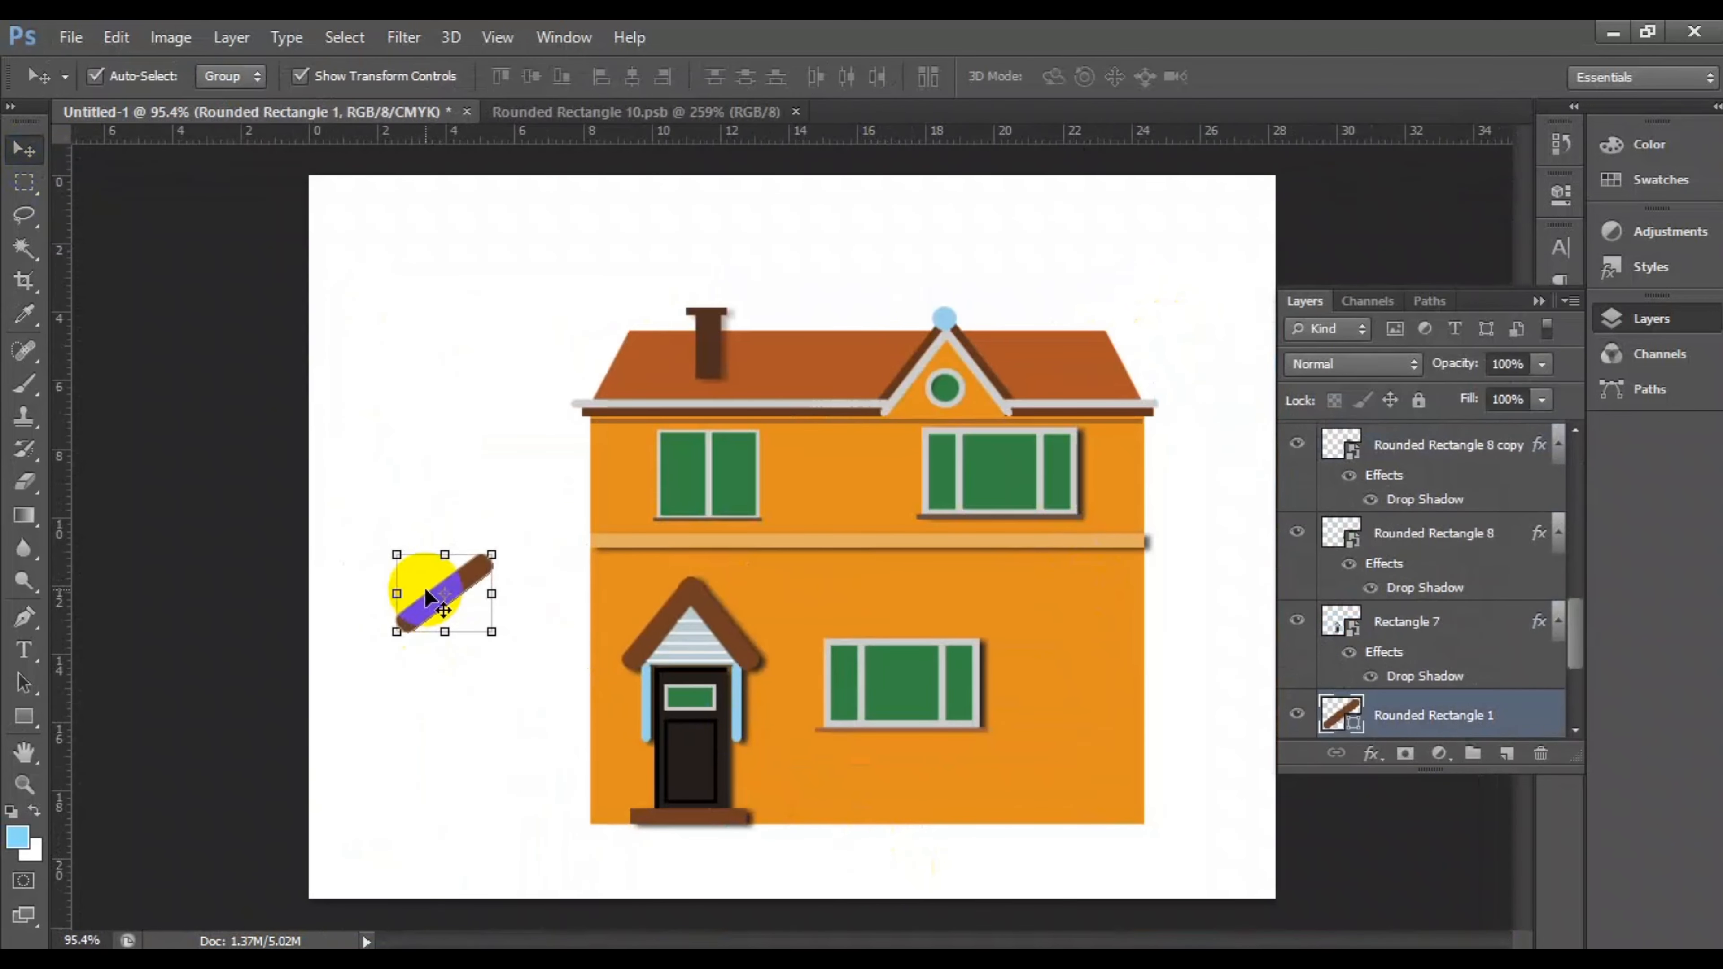
key("Delete")
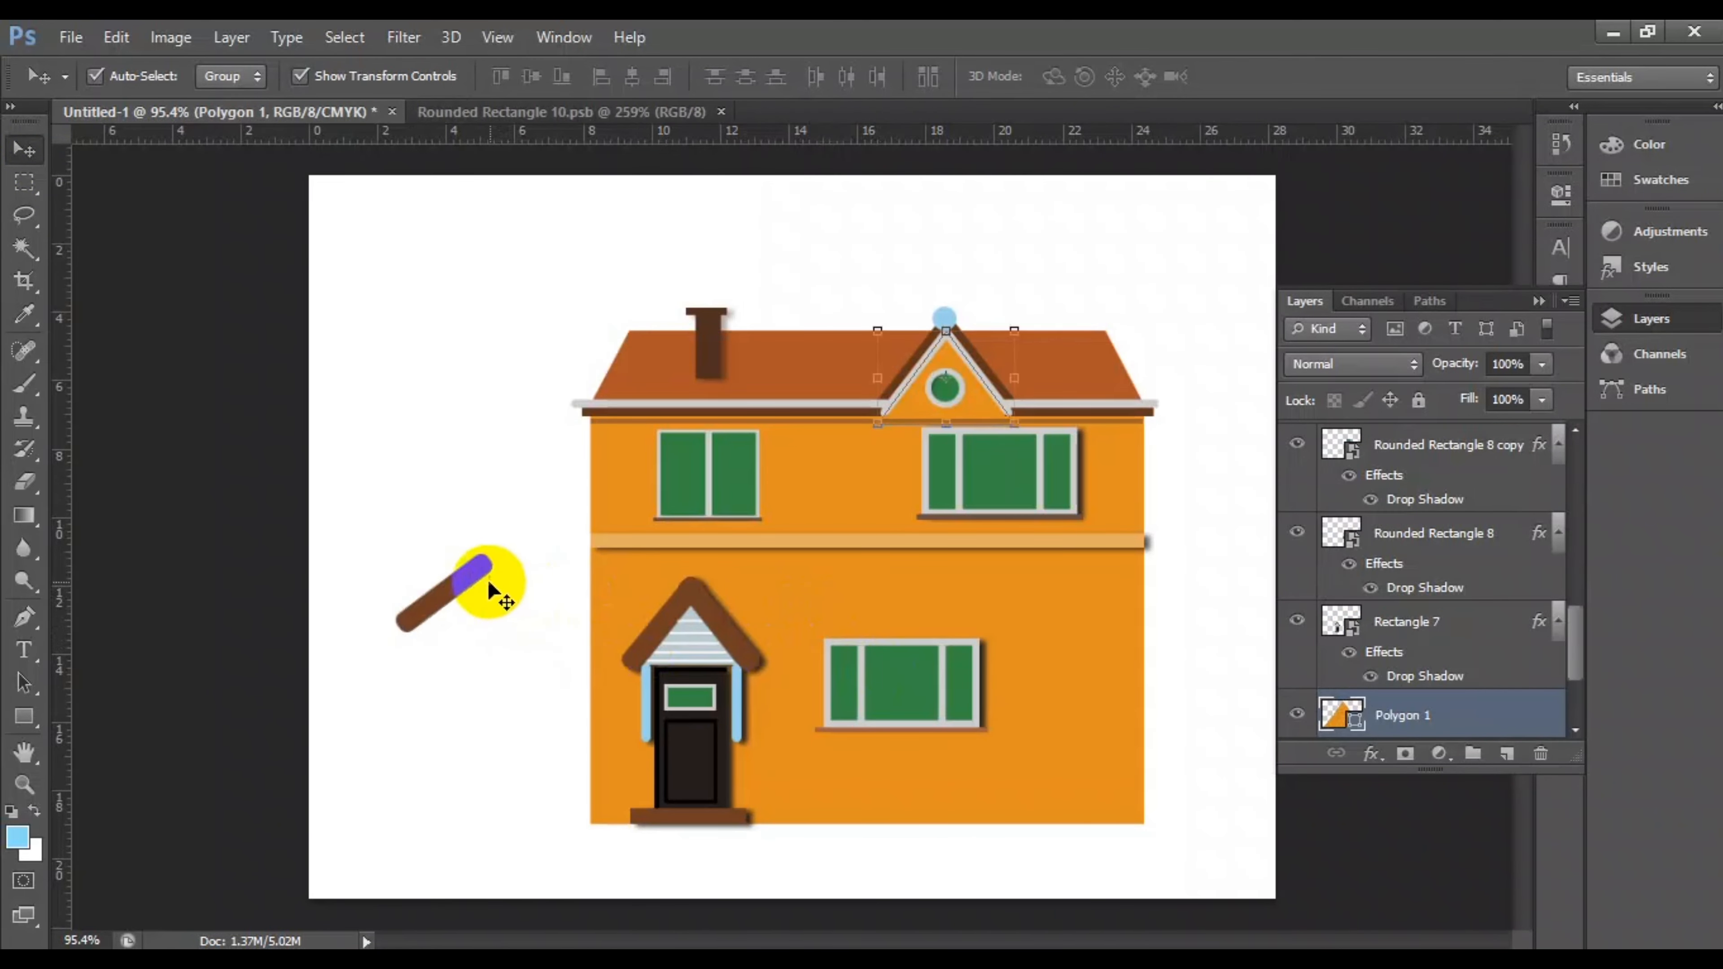
left_click(475, 583)
Step: Open the smart object of the three-pane ground-floor window for editing
double_click(923, 703)
left_click(993, 455)
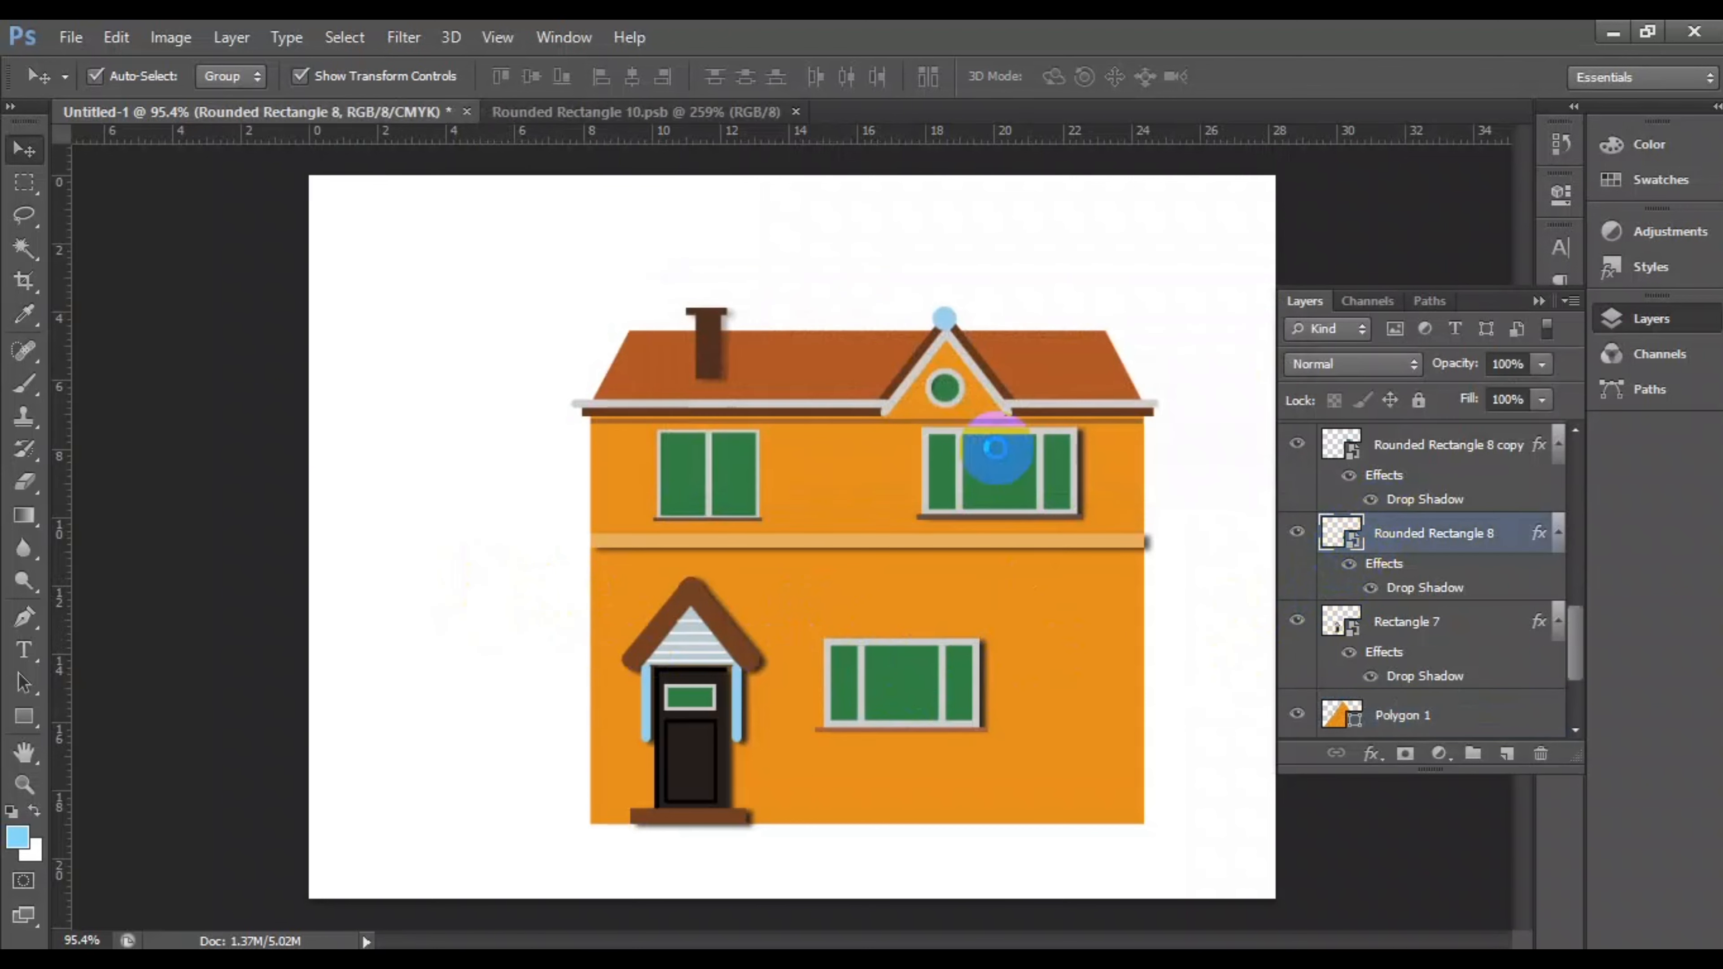
left_click(370, 114)
left_click(570, 114)
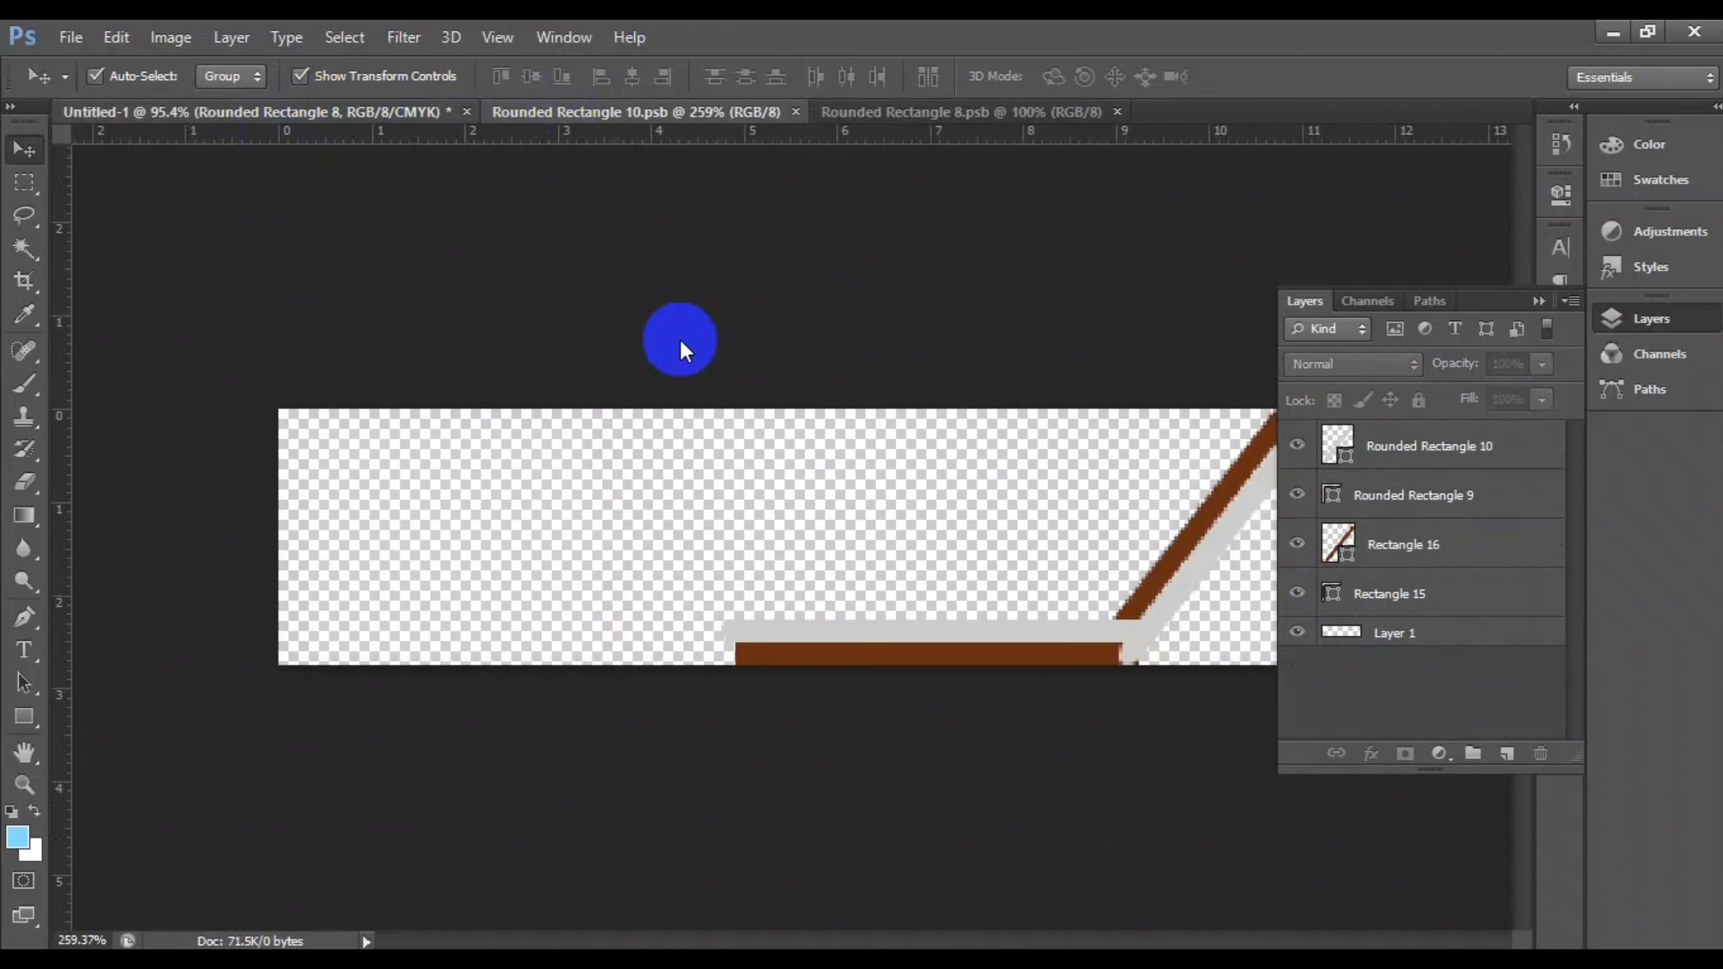
left_click(343, 117)
Step: Rasterize the layer of the upper-floor three-pane window in the house document
left_click(986, 462)
right_click(1423, 582)
left_click(1050, 386)
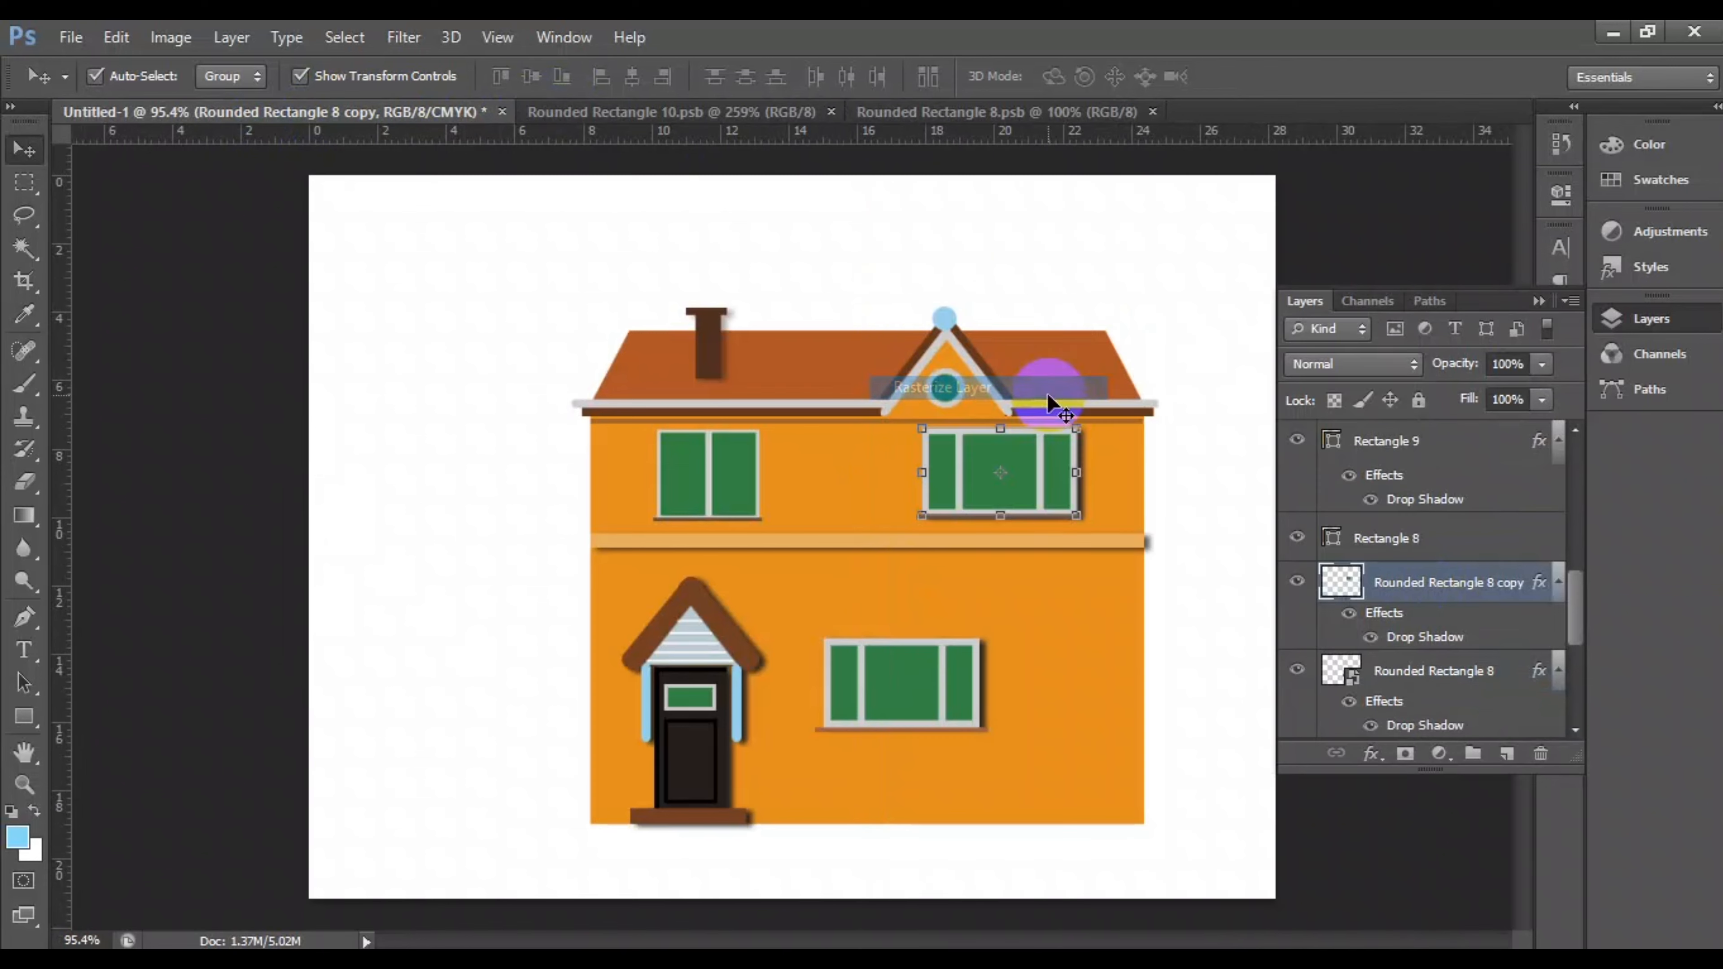
left_click(476, 356)
Step: In the Rounded Rectangle 8 window document, draw a bar about 139 x 6 px above the frame and fill it brown, a7703a
left_click(817, 114)
scroll(859, 545, "up", 14)
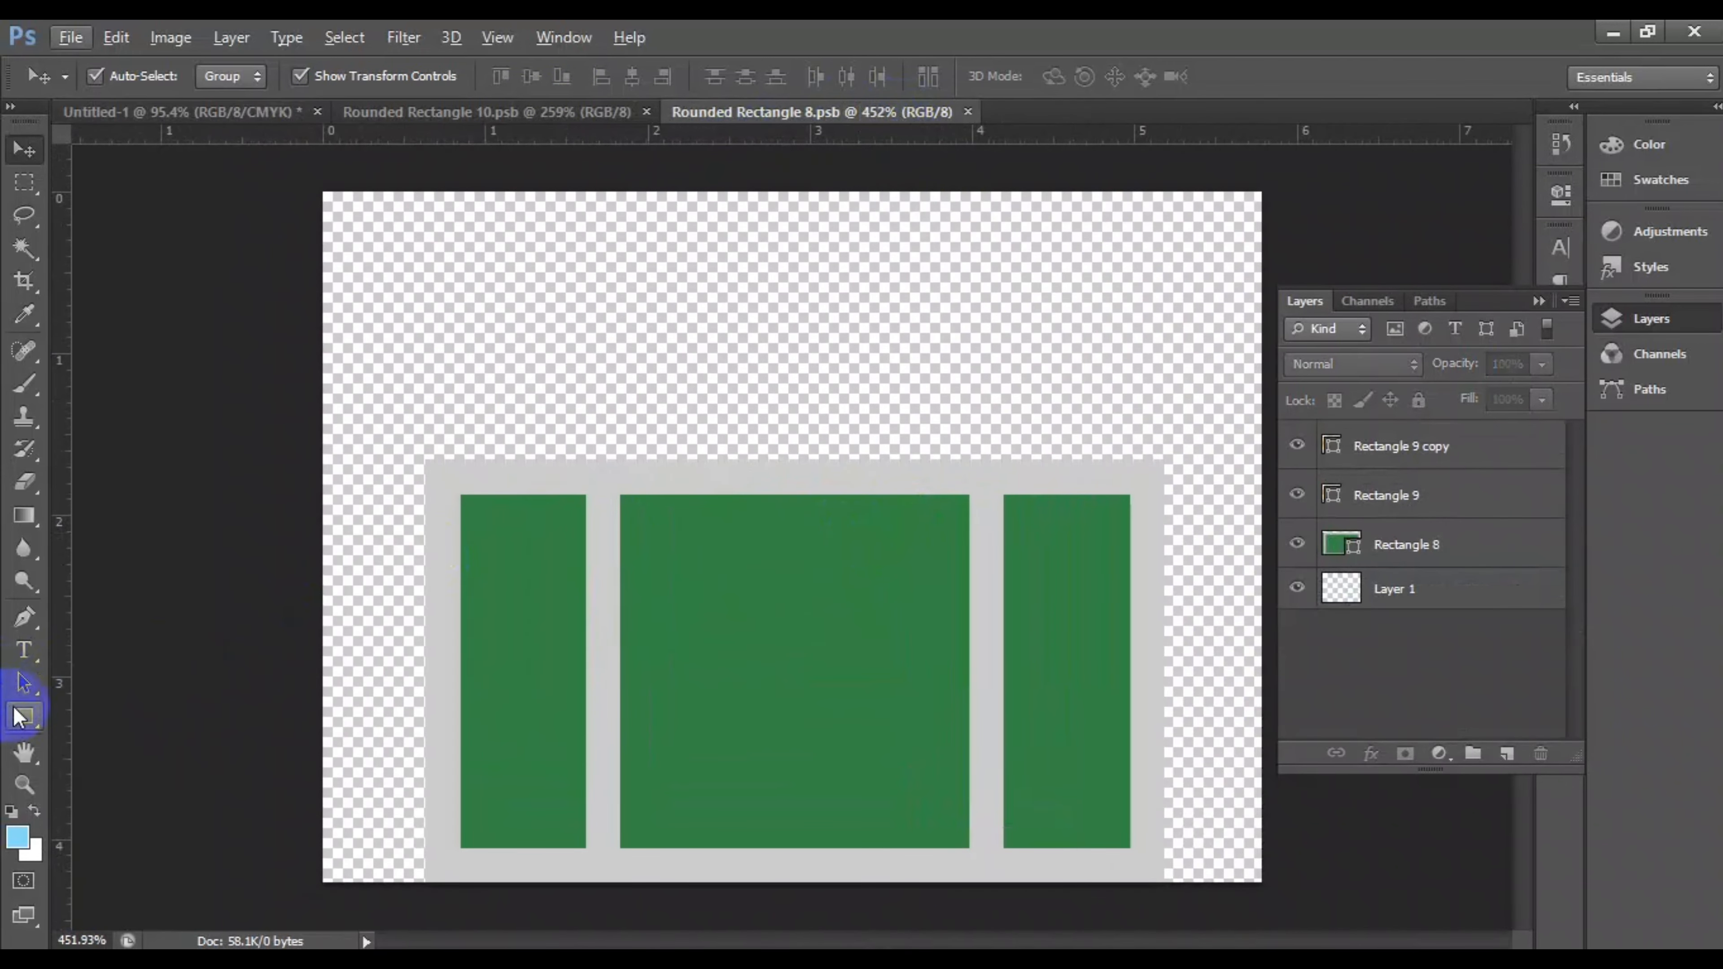
left_click(21, 718)
left_click_drag(398, 433, 1189, 461)
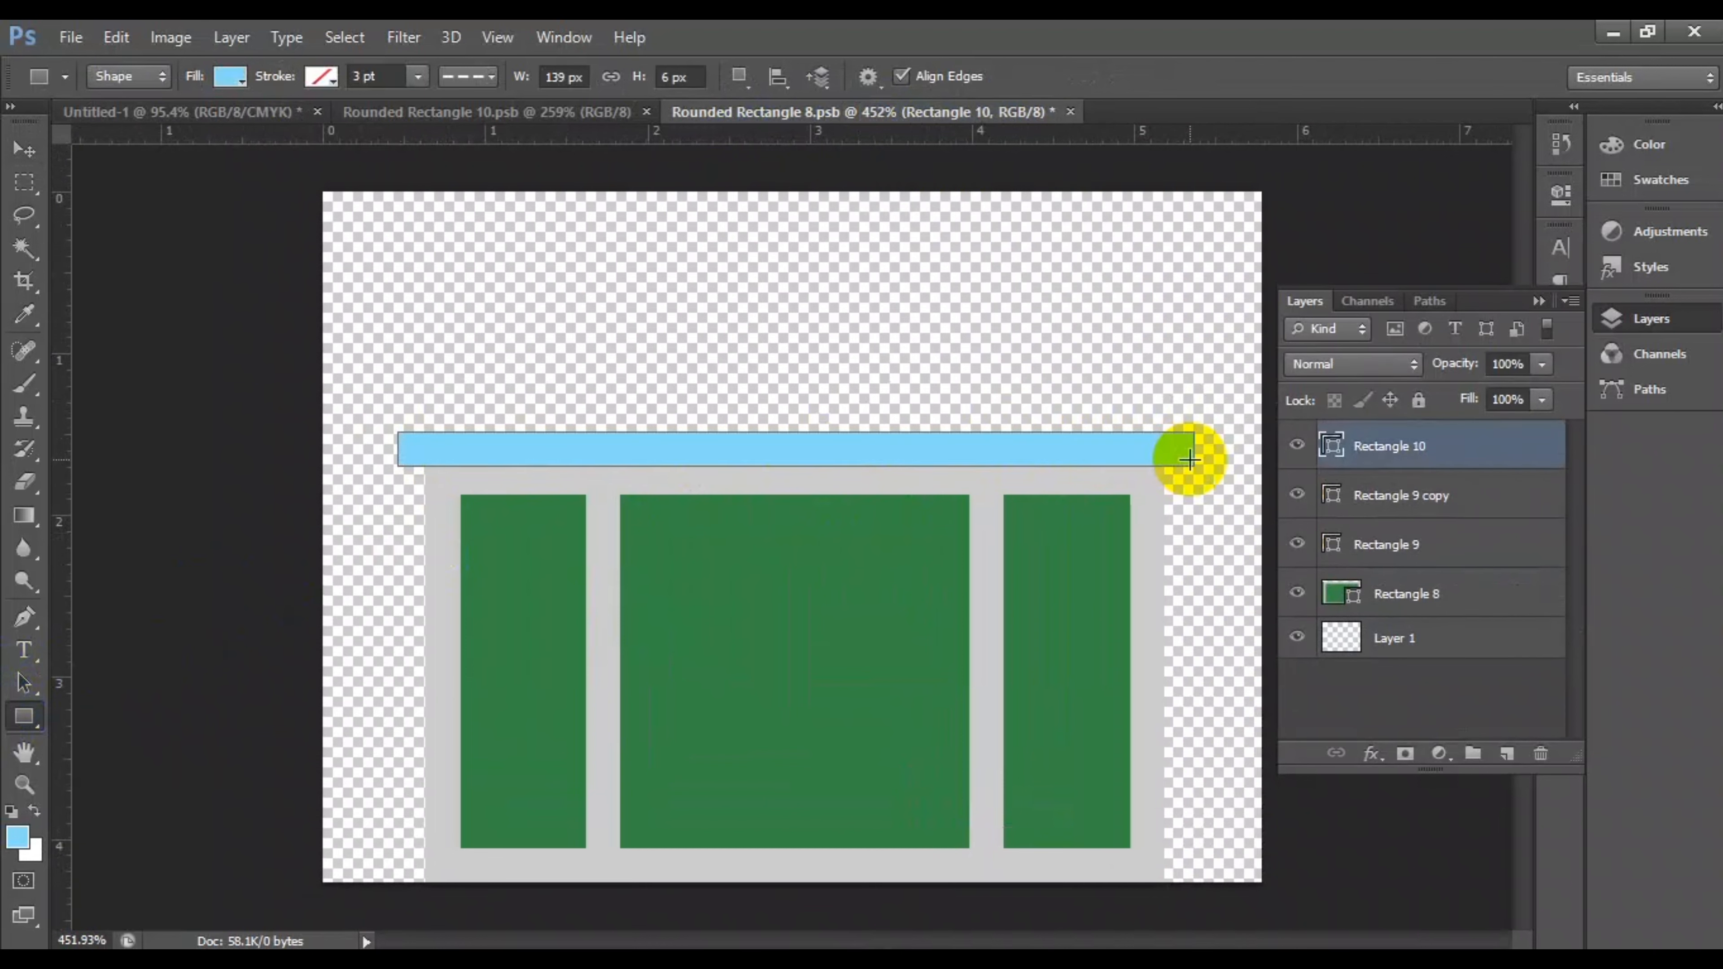
double_click(1333, 440)
left_click(1412, 170)
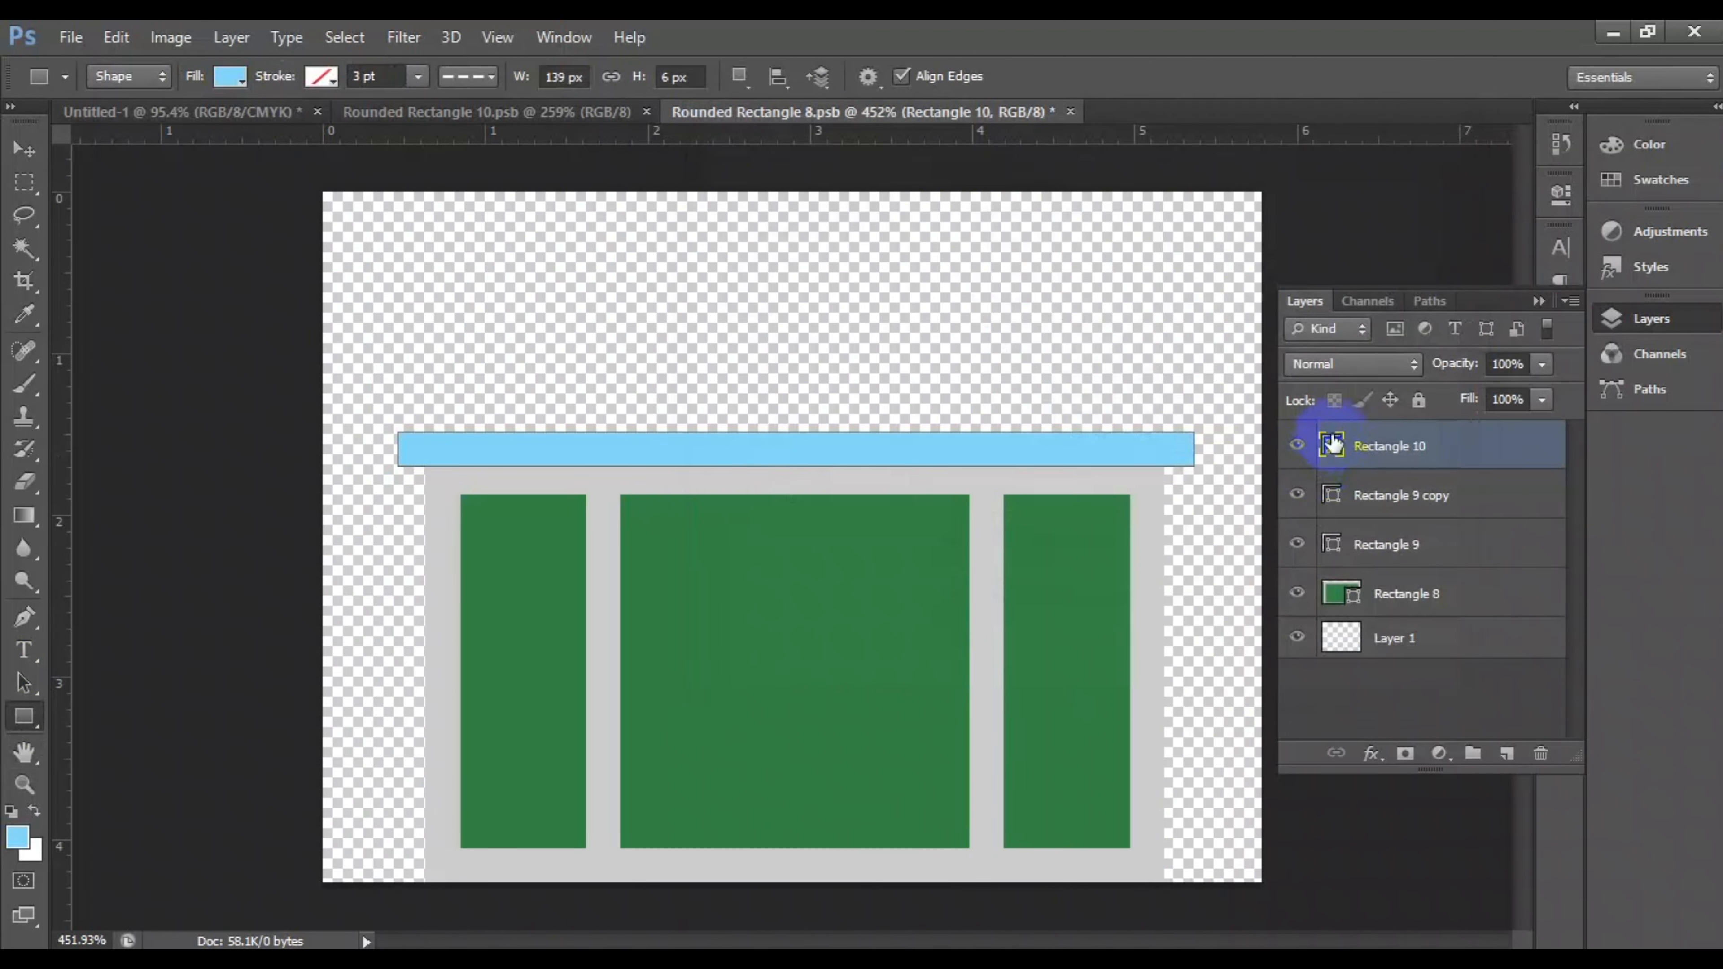
double_click(1330, 441)
left_click_drag(1347, 604, 1351, 703)
left_click_drag(1255, 513, 1200, 508)
key("Return")
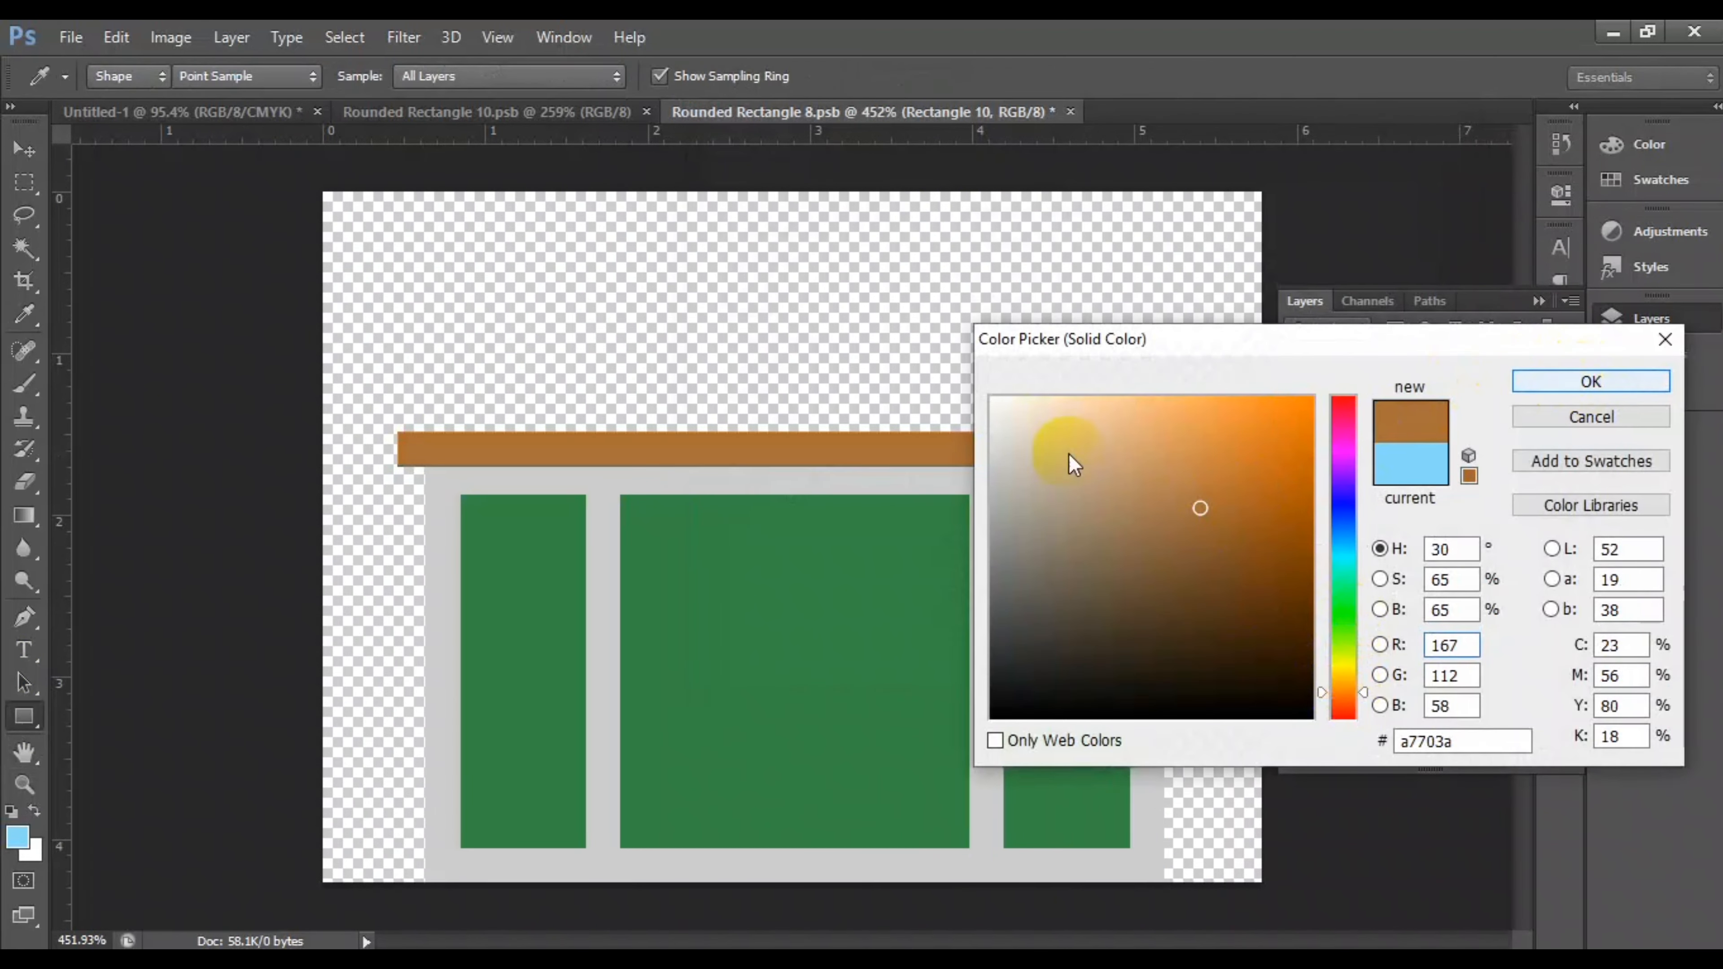
Step: Draw a rounded bar about 147 x 5 px above the brown bar and fill it with the window frame's grey
right_click(24, 717)
left_click(132, 717)
right_click(24, 716)
left_click(95, 736)
left_click_drag(369, 409, 1211, 438)
double_click(1364, 447)
left_click(1408, 200)
double_click(1332, 445)
left_click(916, 473)
key("Return")
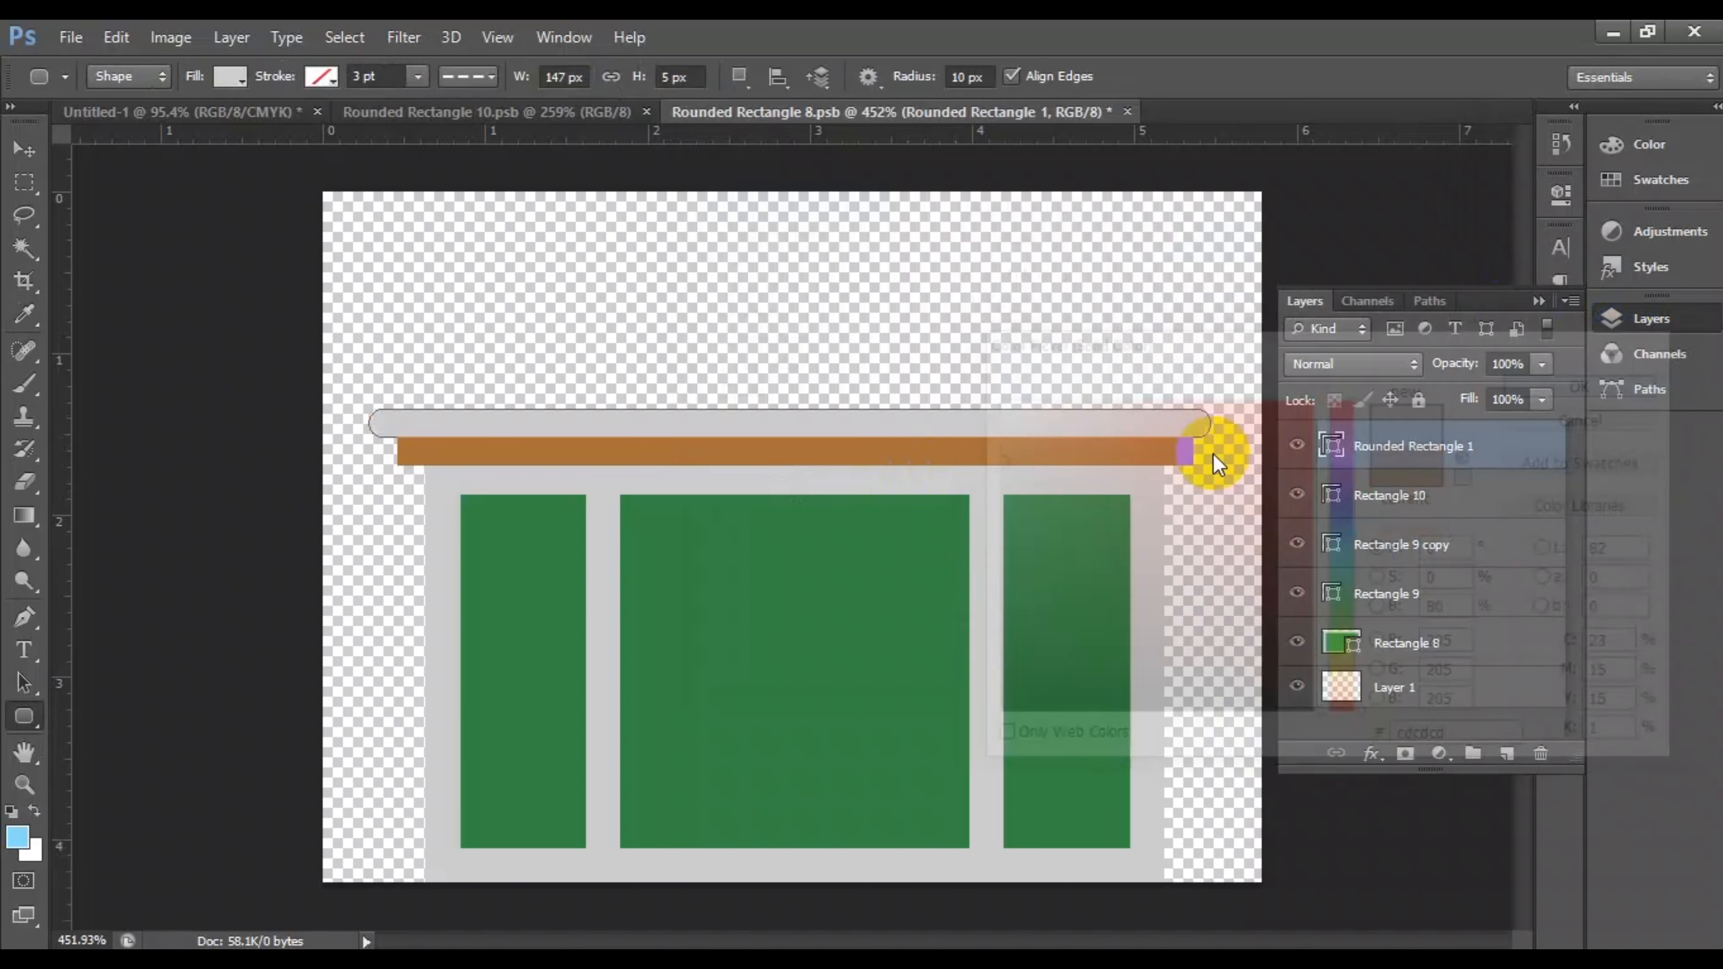
Step: Draw a tall rectangle above the rounded bar and align its sides with the brown bar, scaling its width to 101.46%
right_click(23, 716)
left_click(95, 717)
left_click_drag(415, 199, 1198, 412)
left_click(24, 148)
left_click_drag(407, 305, 397, 306)
left_click_drag(1203, 304, 1199, 304)
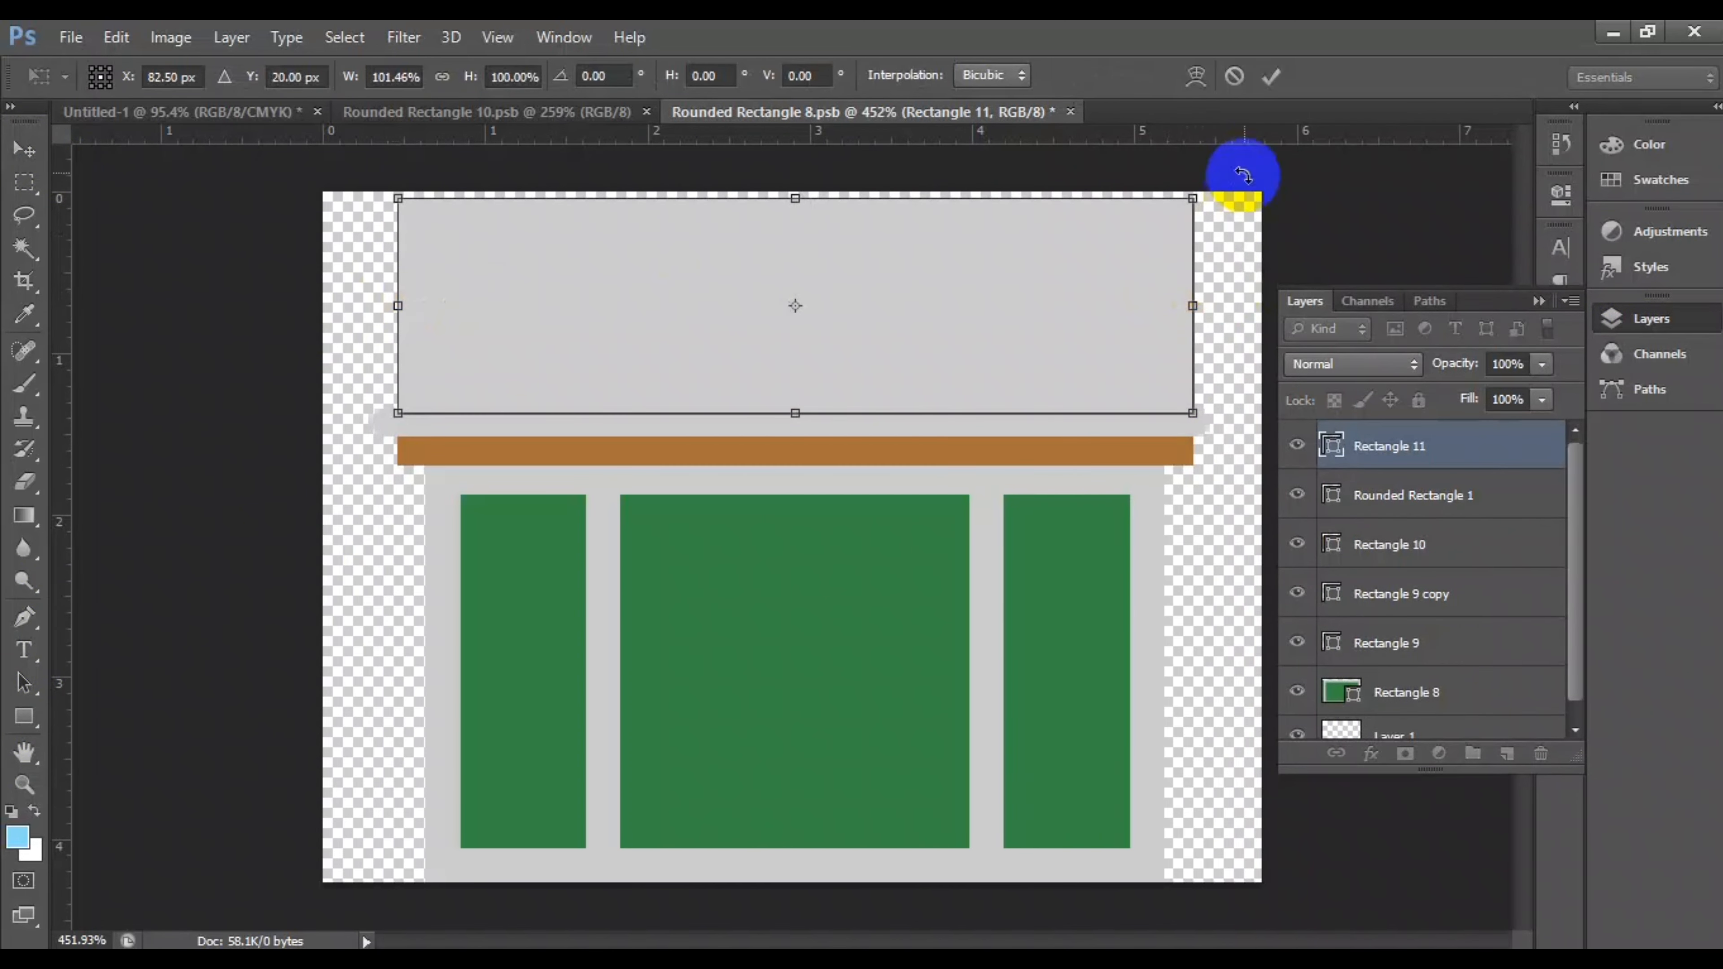
left_click(1272, 76)
Step: Fill the tall rectangle with a darker shade of the brown sampled from the bar below
double_click(1332, 445)
left_click(895, 456)
left_click_drag(1263, 548, 1256, 583)
key("Return")
Step: Move the tall rectangle's two upper corners inward and down to form a sloped canopy over the window
key("v")
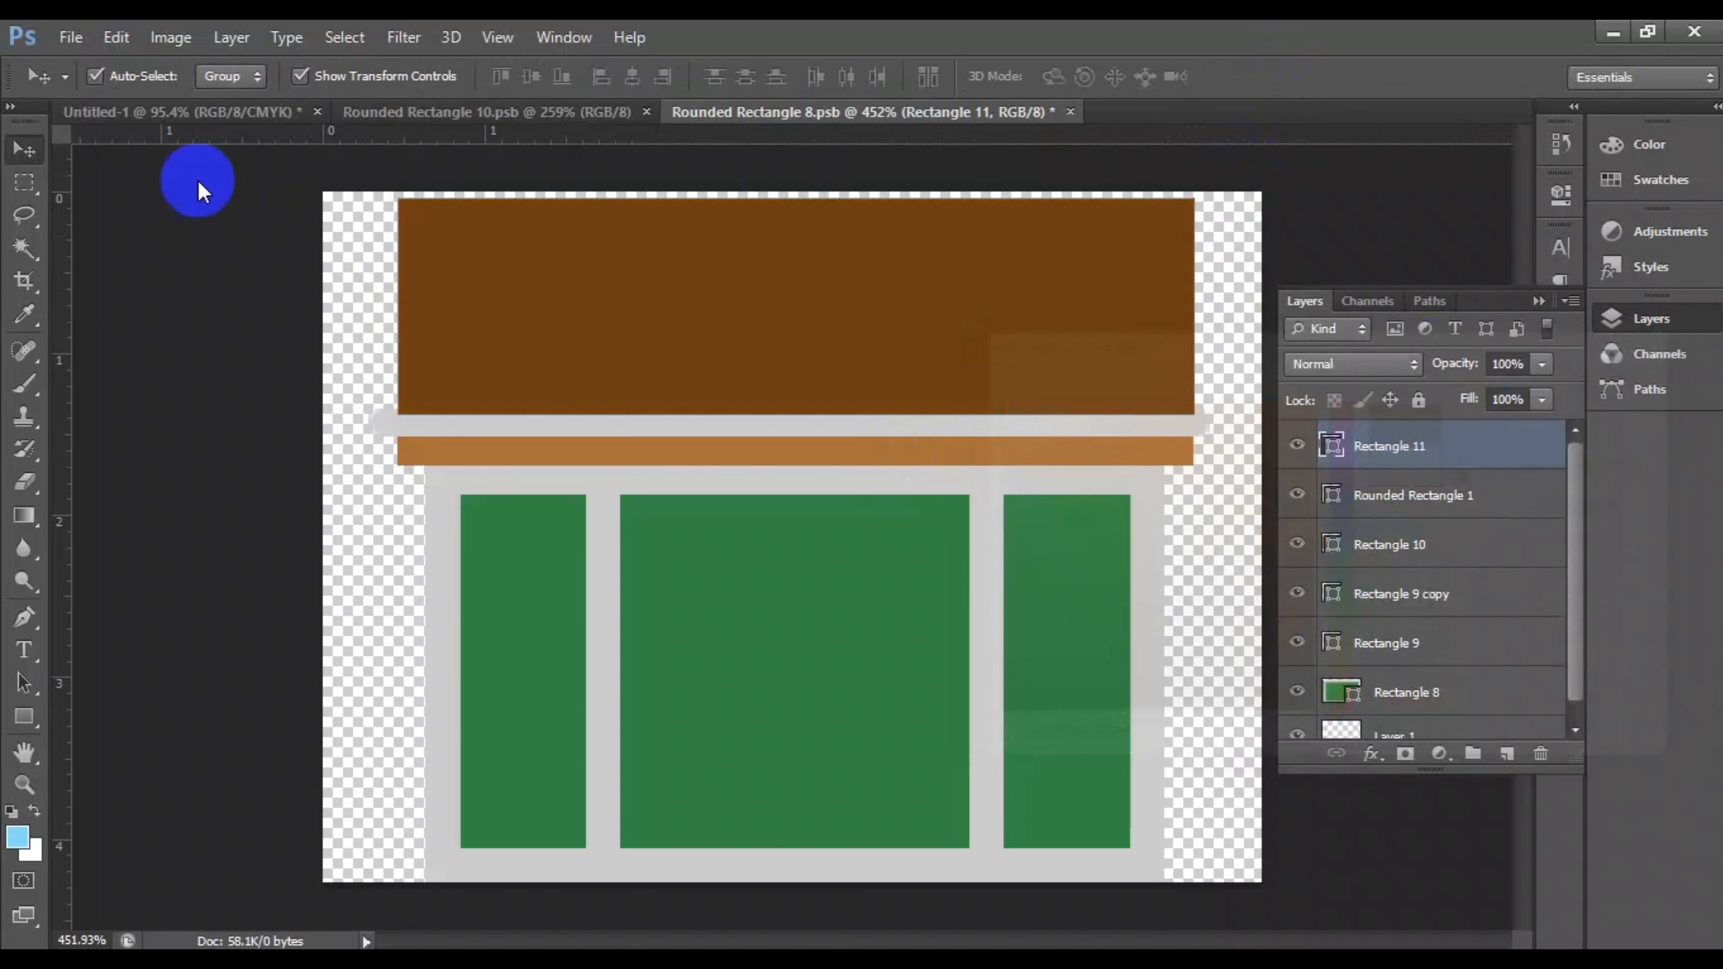
left_click(396, 199)
left_click_drag(406, 197, 504, 242)
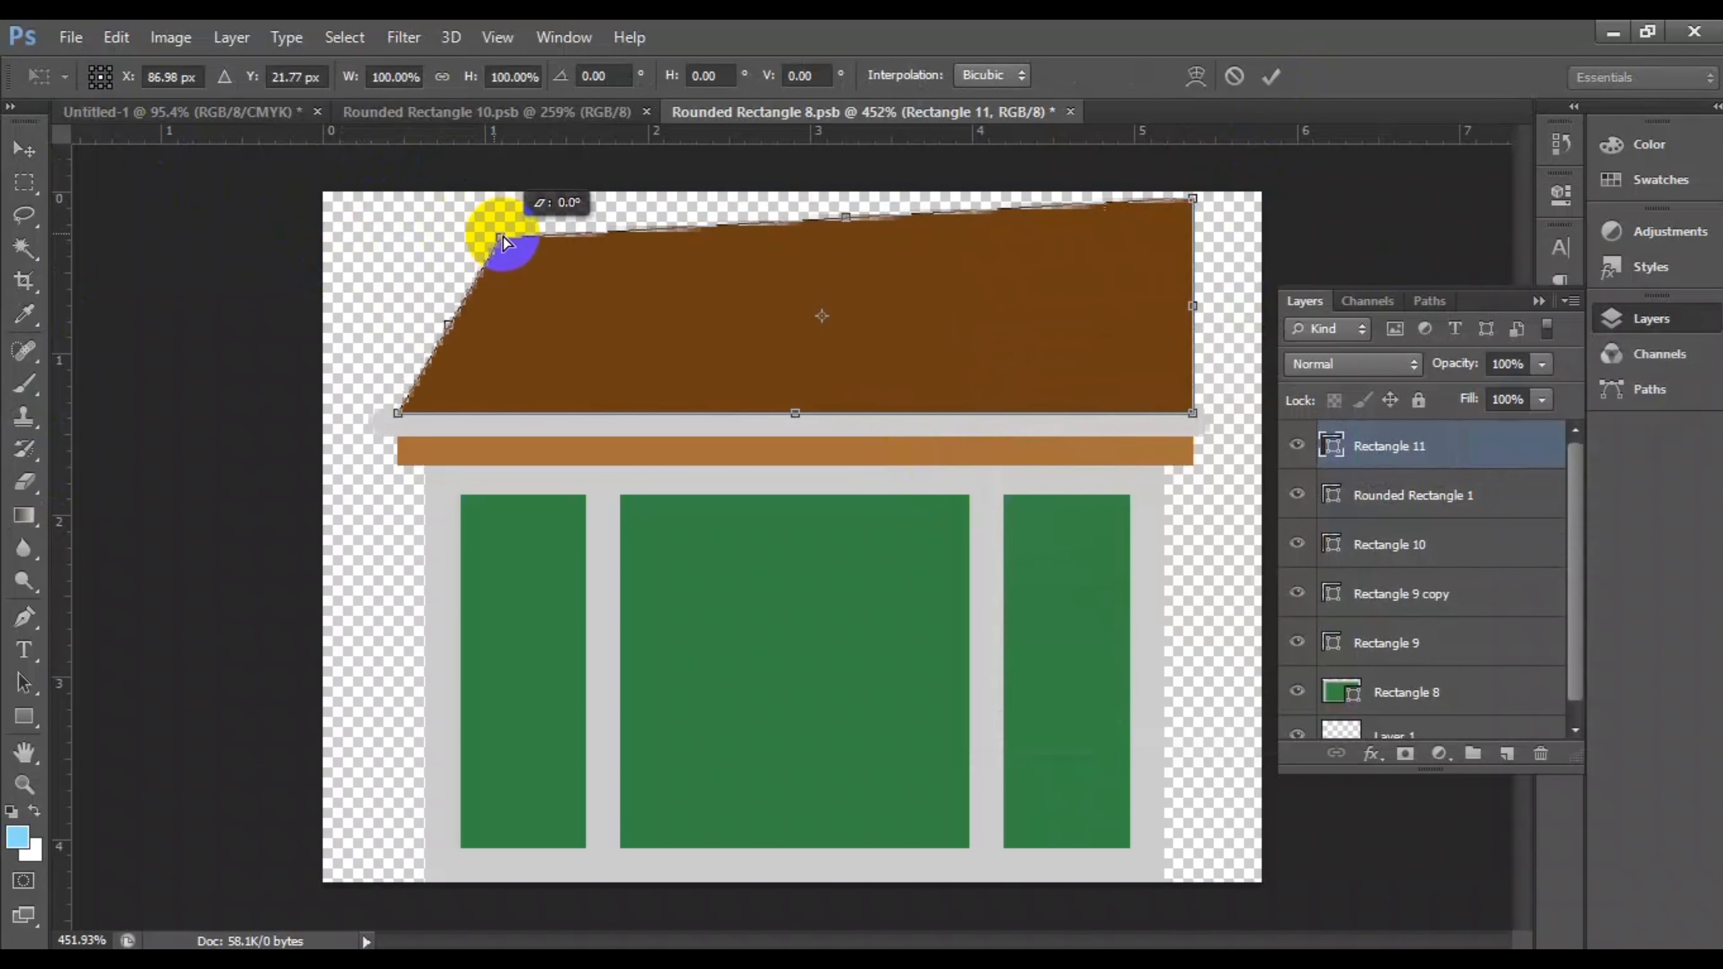
left_click_drag(1192, 199, 1107, 247)
left_click_drag(516, 237, 515, 243)
left_click(1271, 75)
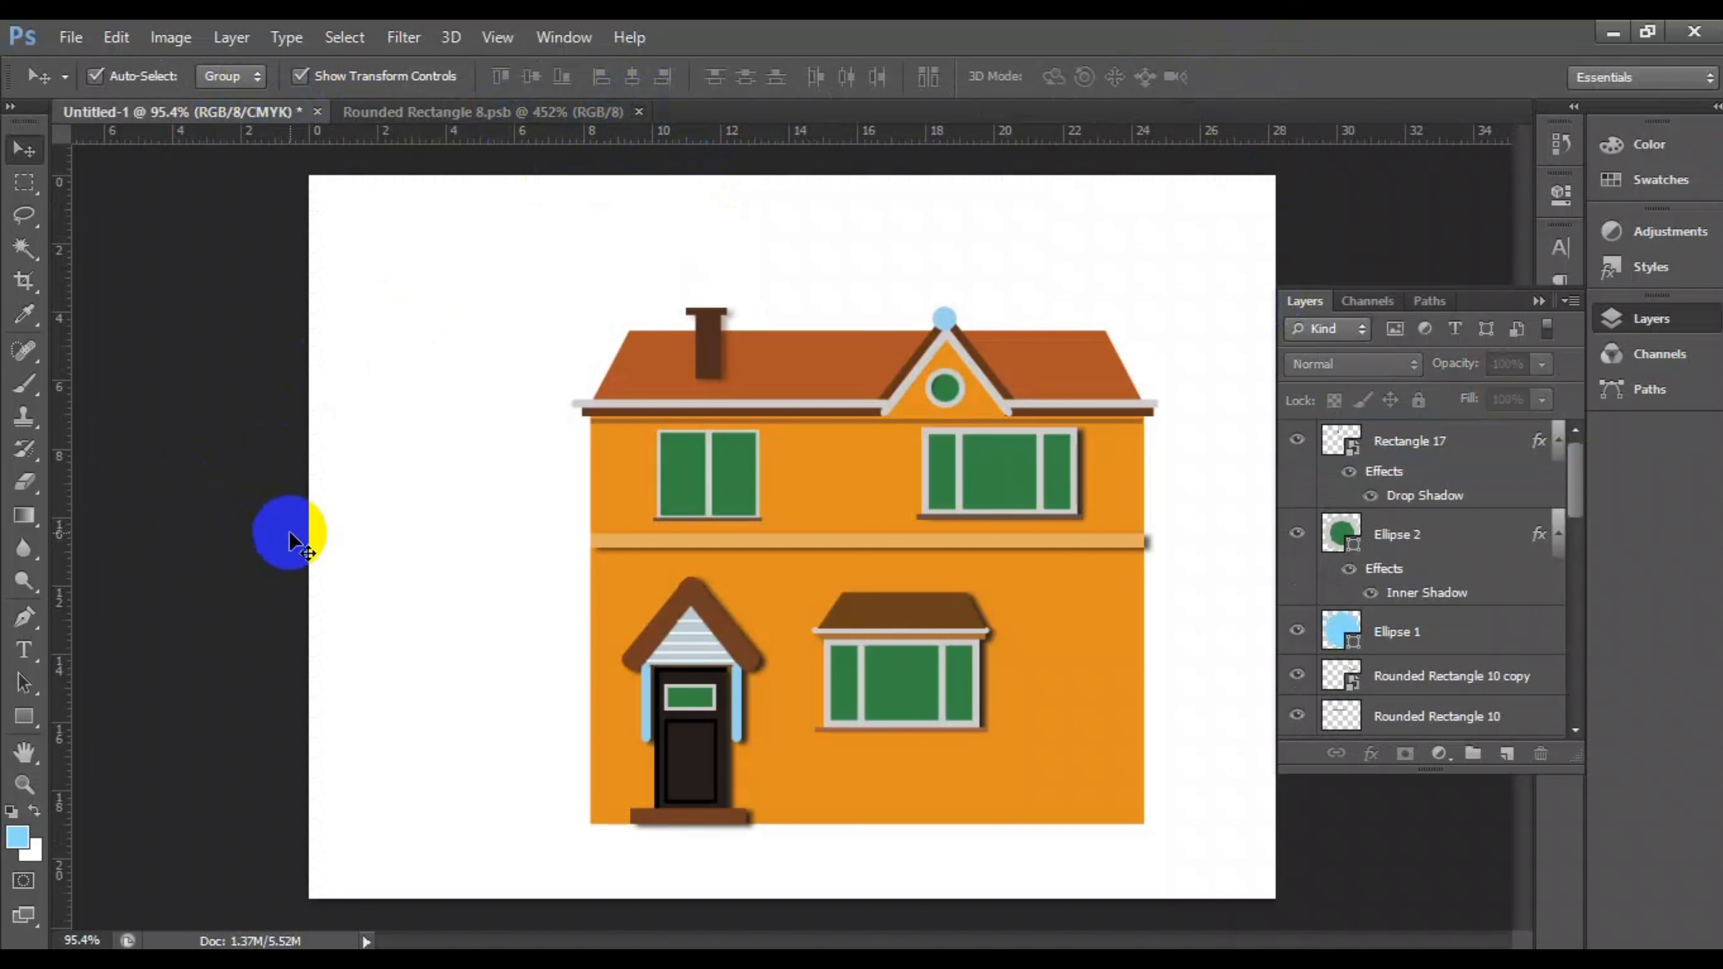
Step: Add a drop shadow at a 133° global light angle to the two-pane upper-floor window
left_click(698, 479)
scroll(1445, 691, "down", 3)
left_click(1297, 453)
left_click(1296, 451)
right_click(1392, 442)
left_click(894, 547)
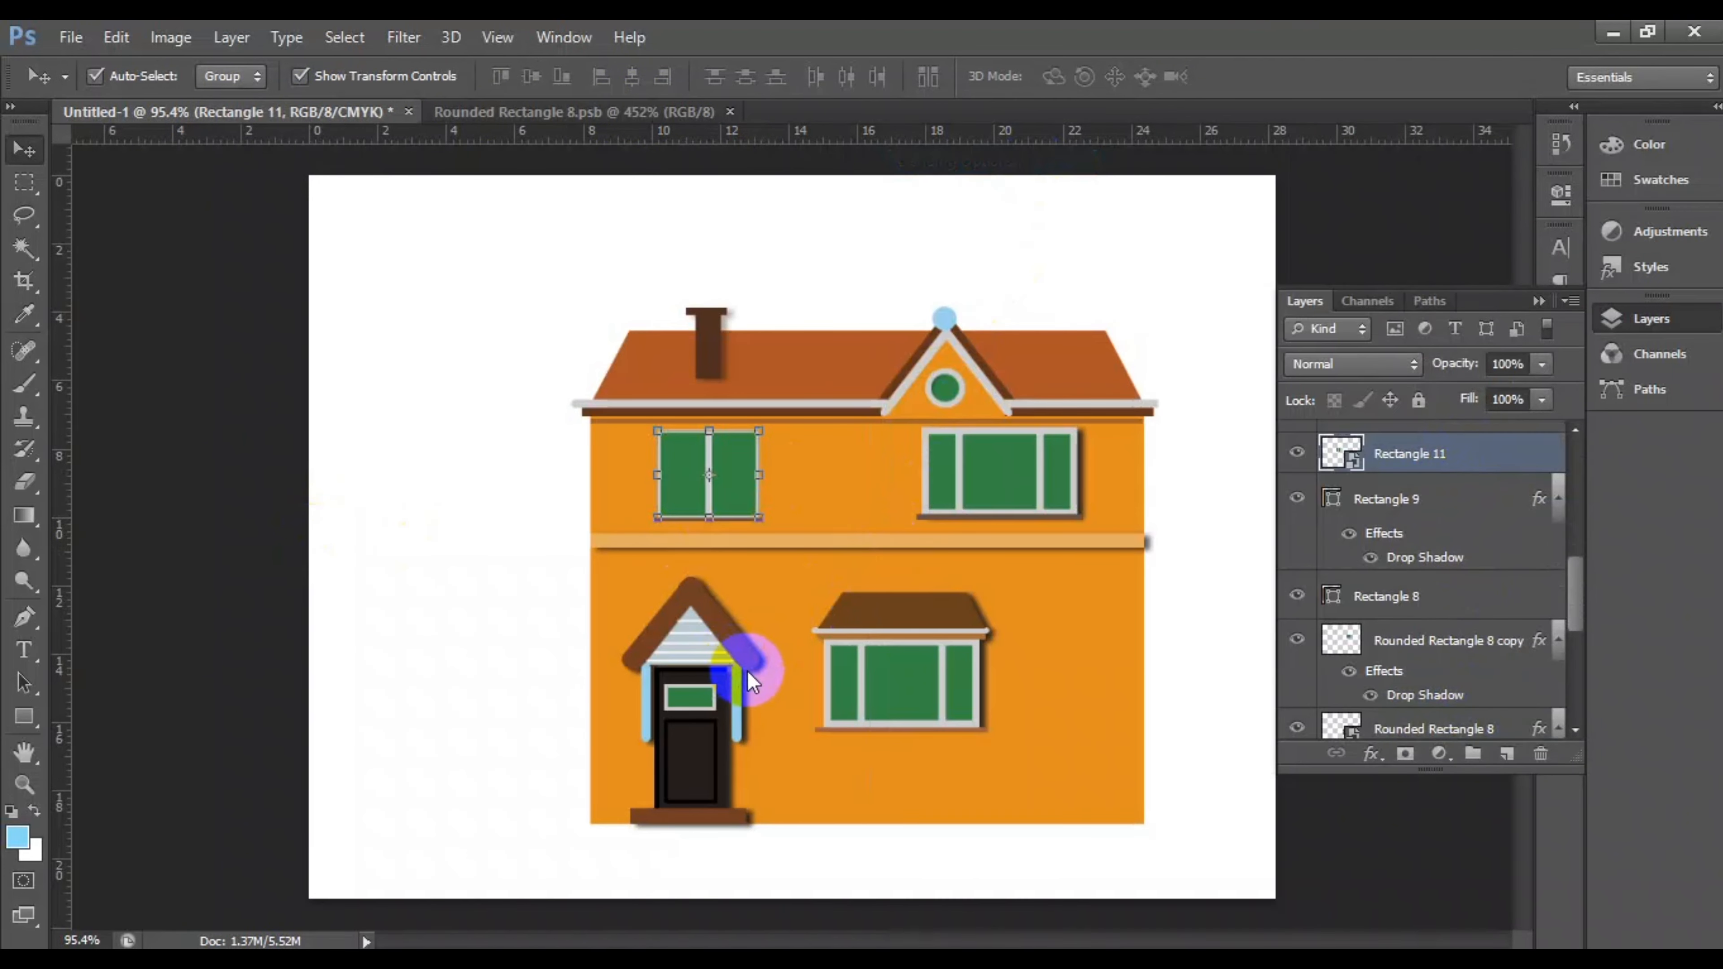
left_click(762, 526)
left_click_drag(984, 120, 1161, 125)
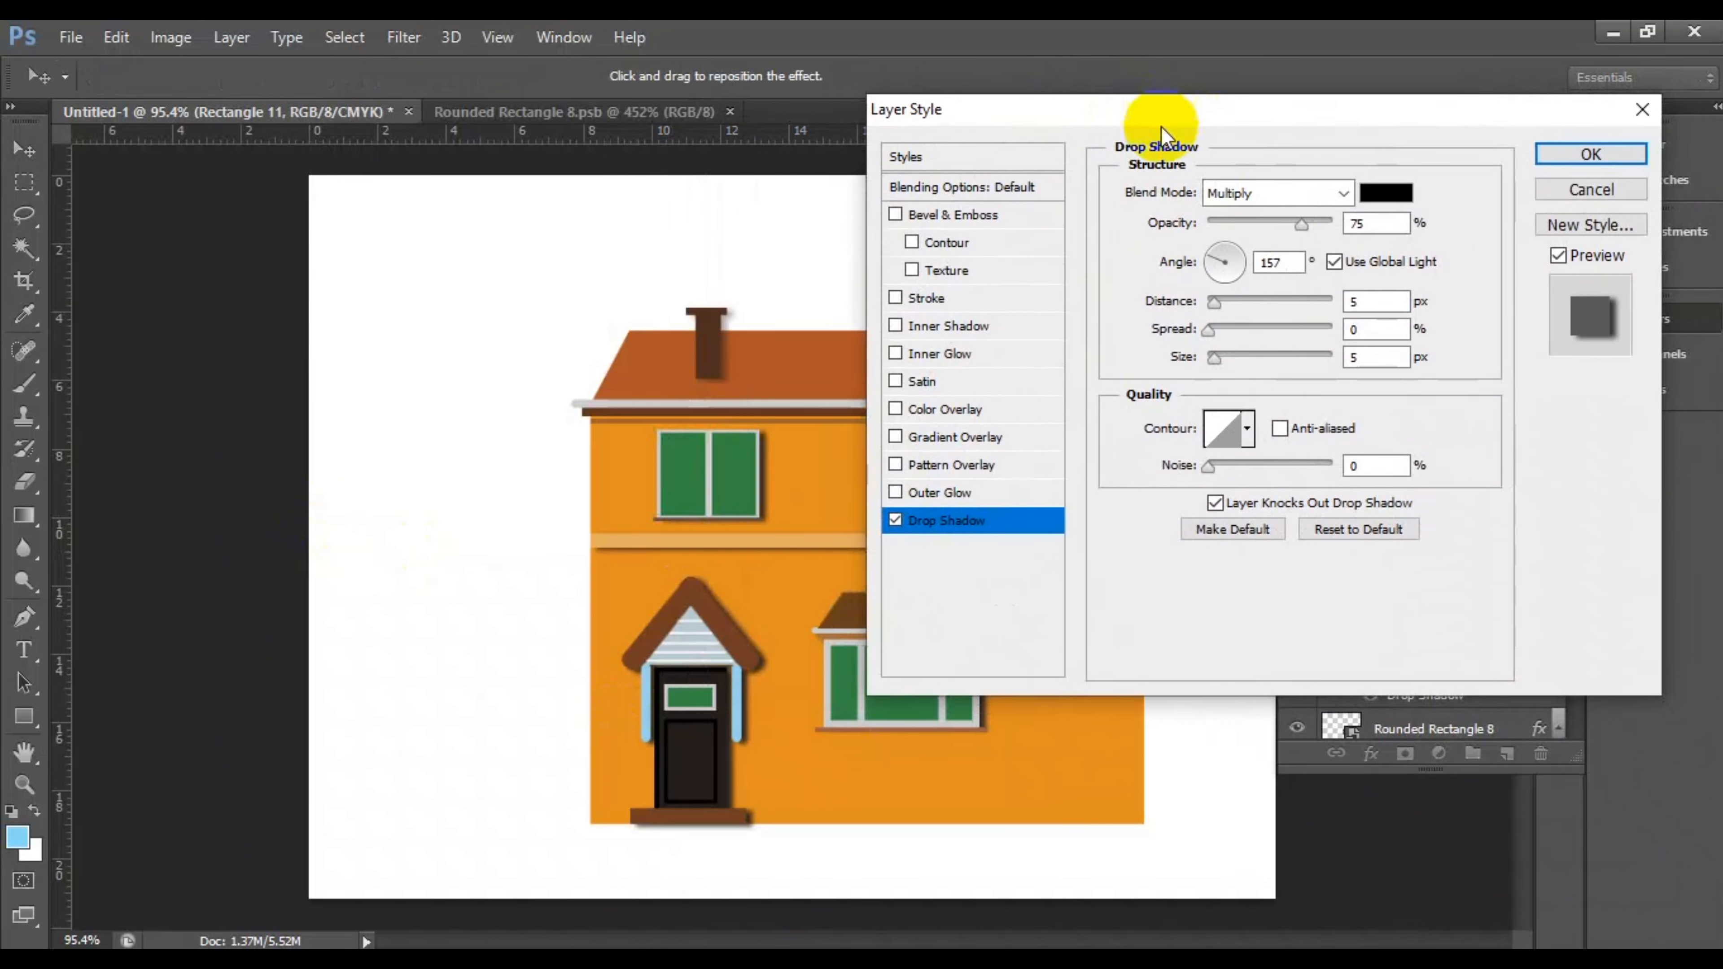
left_click(1227, 250)
left_click_drag(1220, 260, 1211, 254)
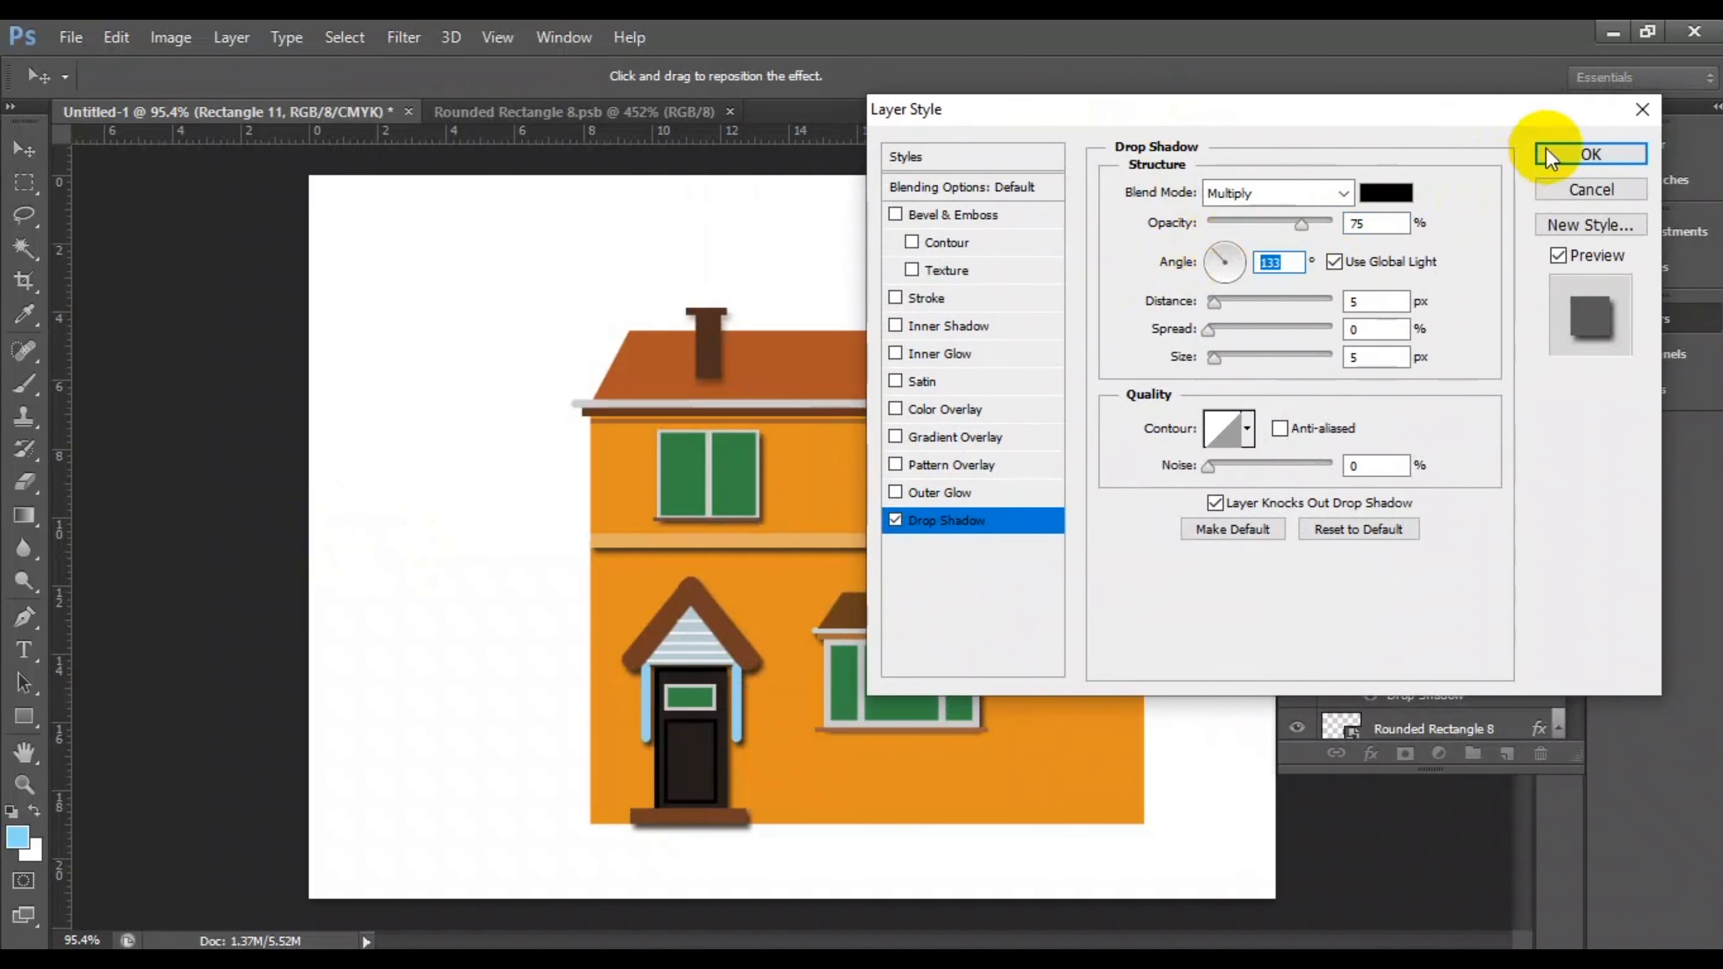
left_click(1587, 155)
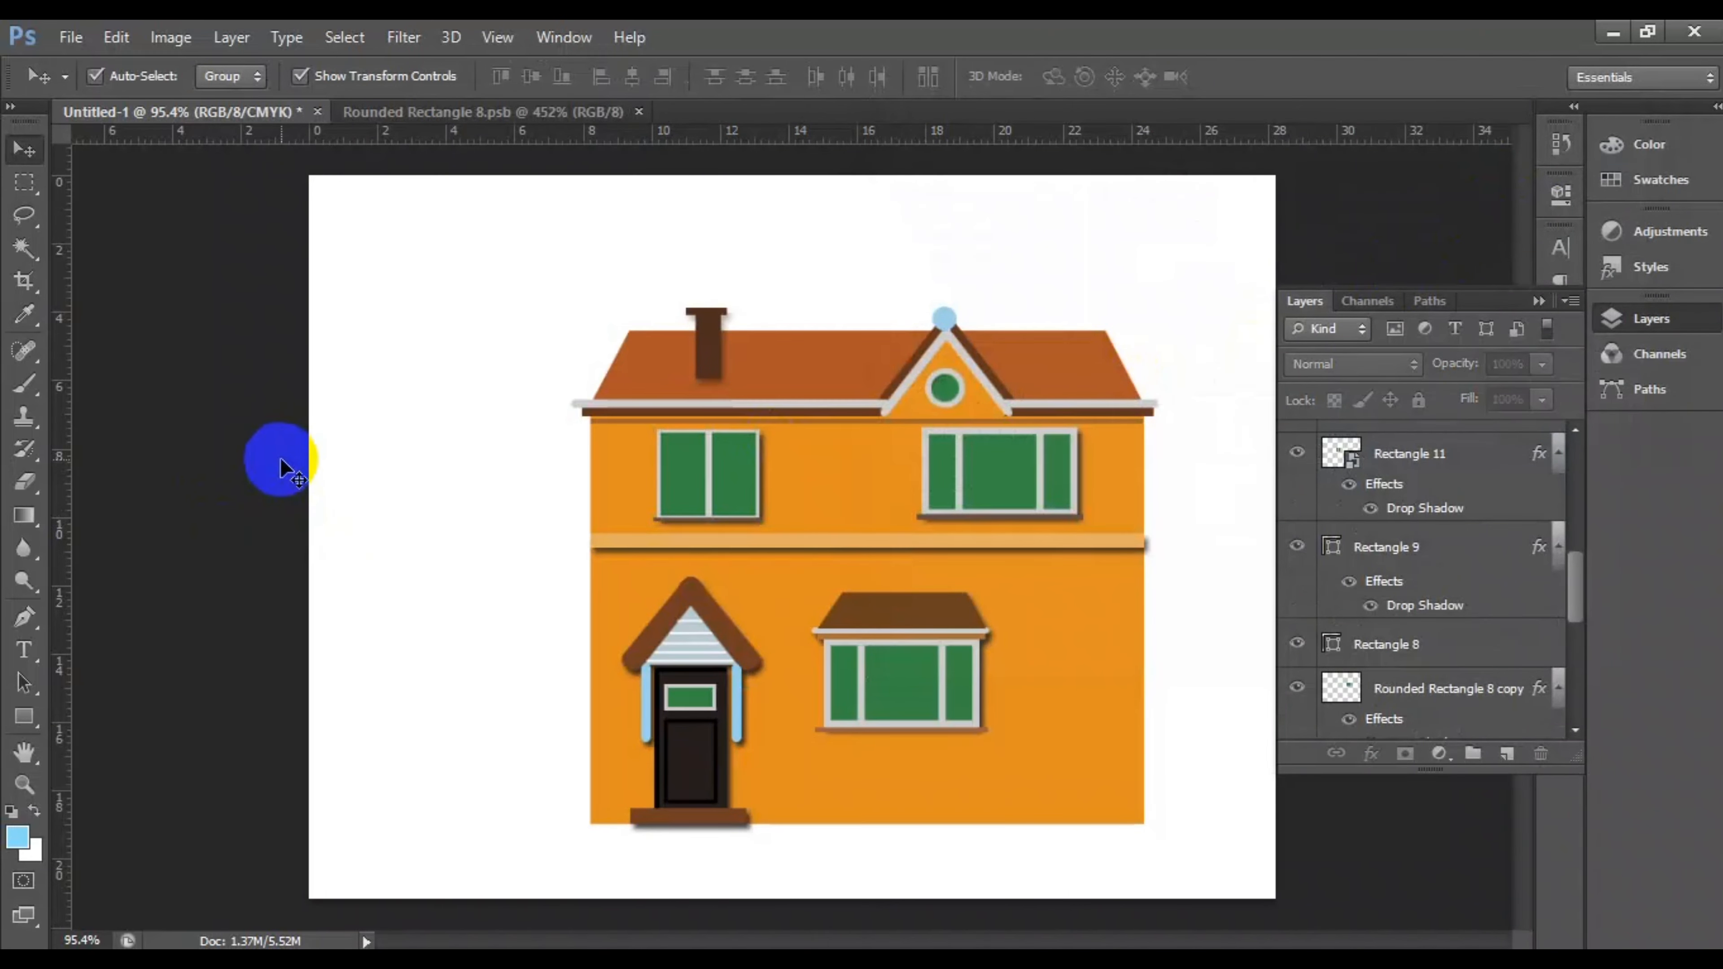
Step: Draw a ground strip about 842 x 10 px along the base of the house and fill it dark grey
left_click(24, 716)
left_click_drag(301, 830, 1316, 839)
left_click(24, 149)
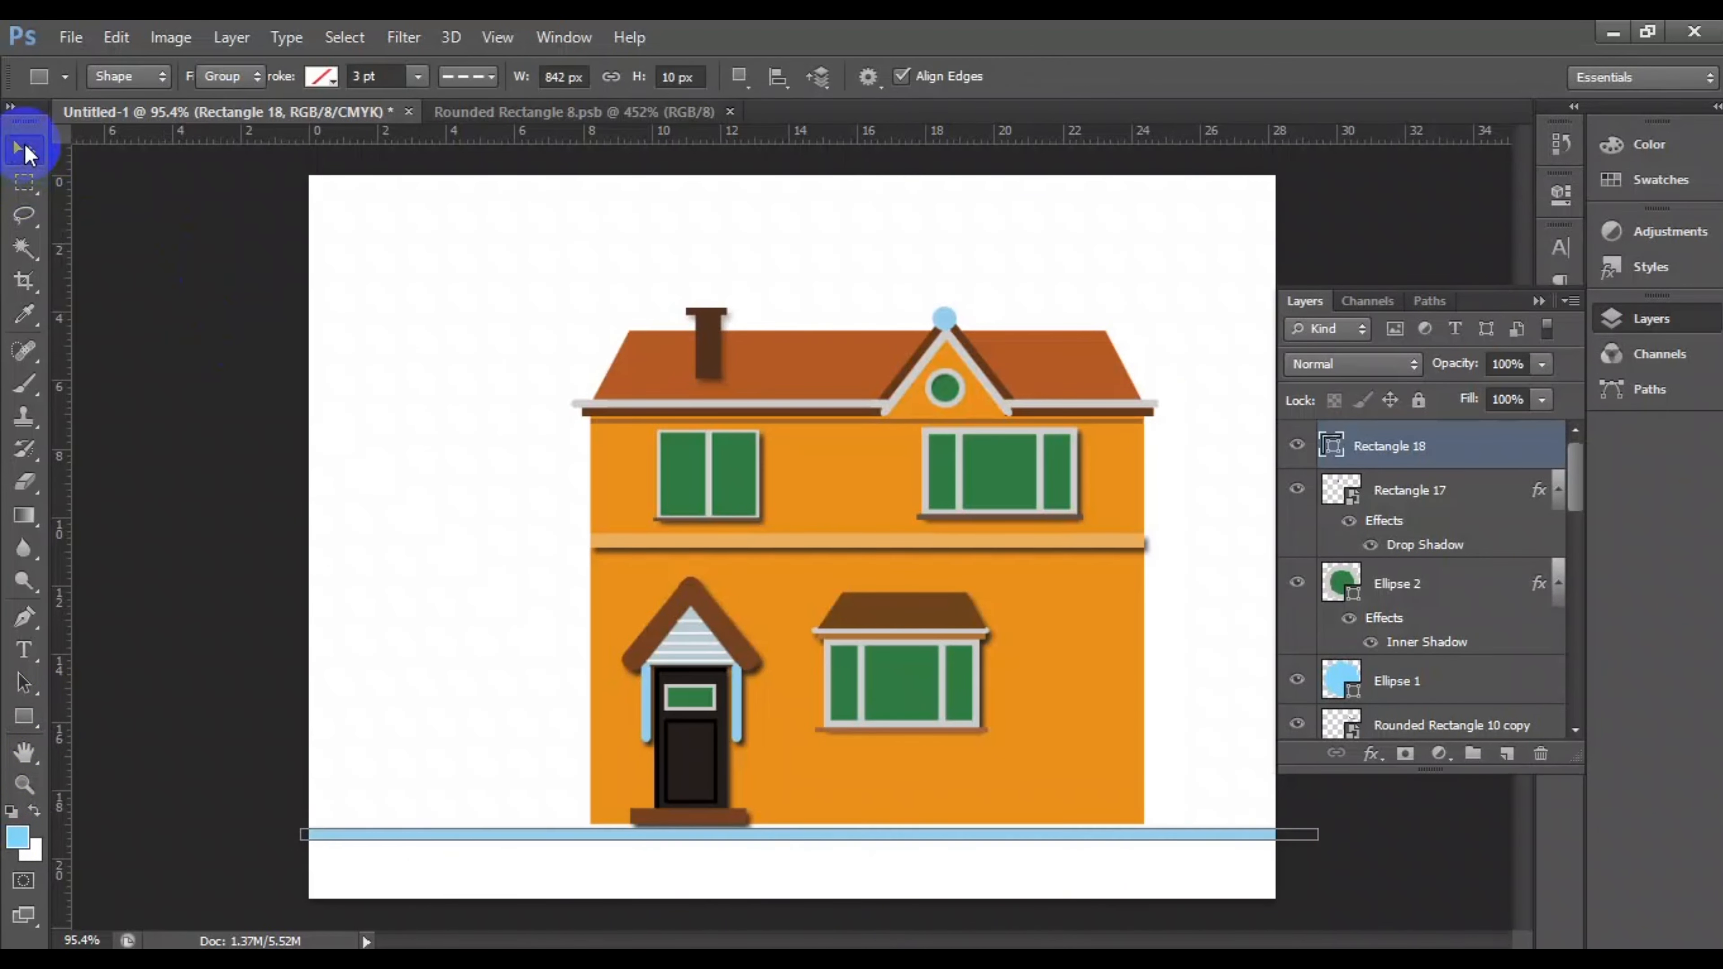
double_click(1332, 446)
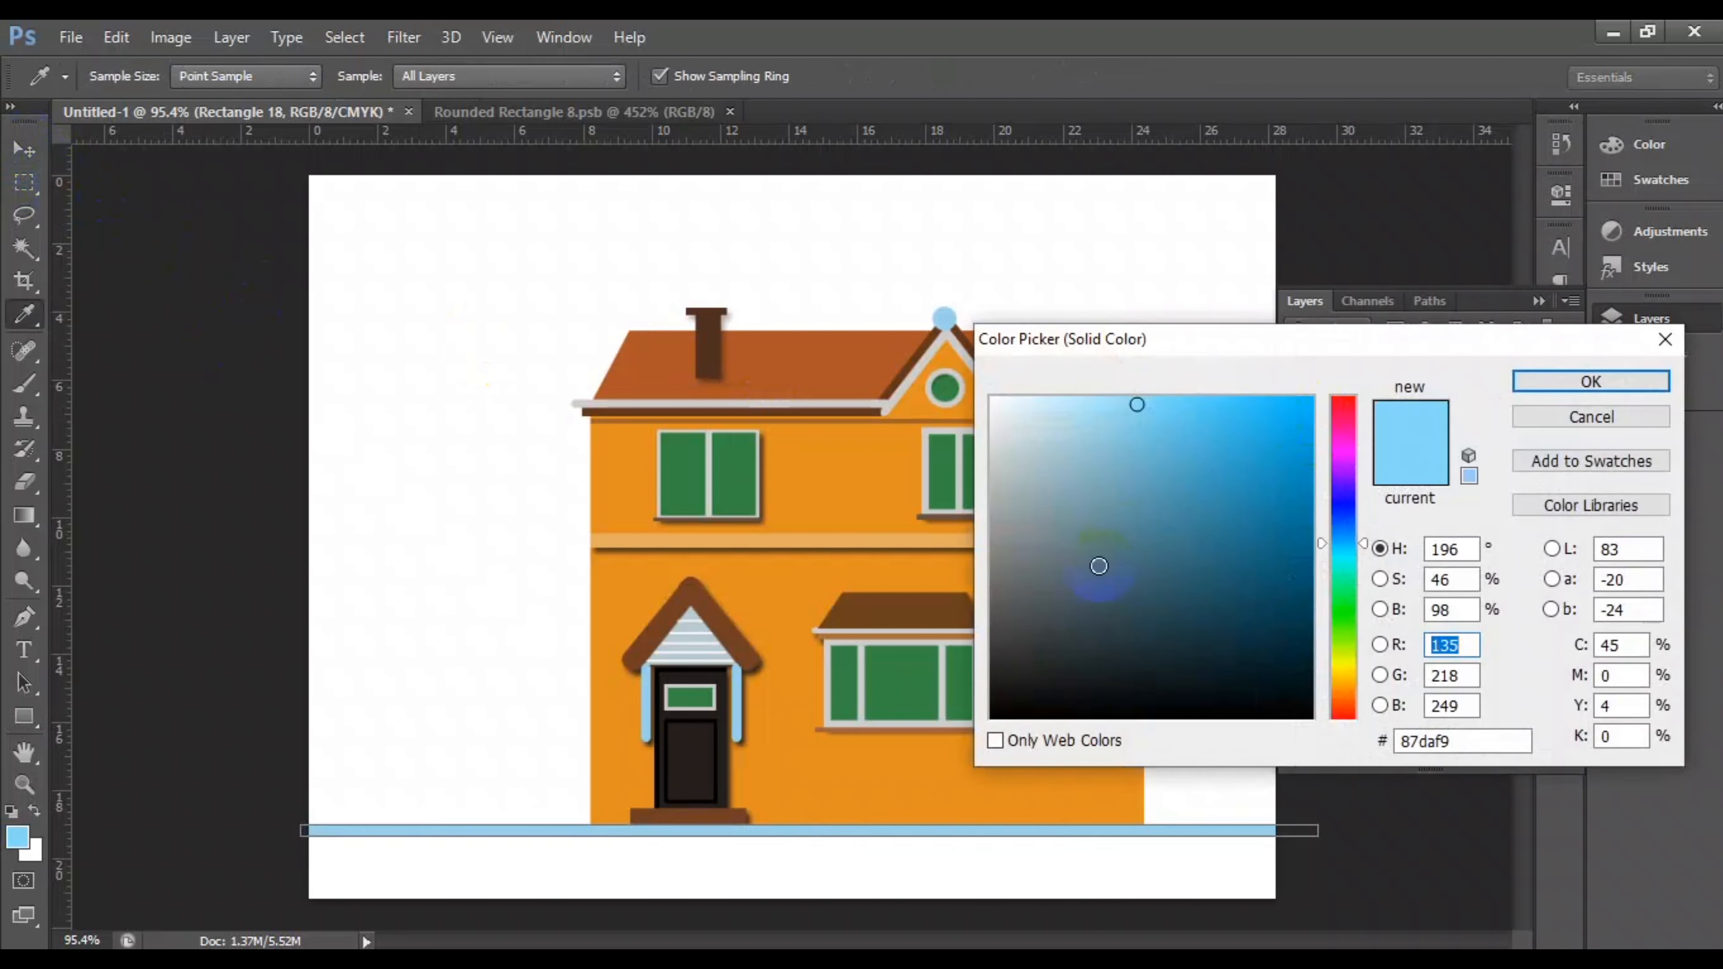
left_click(991, 595)
mouse_move(1009, 636)
left_mouse_down()
mouse_move(954, 569)
mouse_move(1096, 674)
mouse_move(1002, 615)
left_mouse_up()
left_click(1581, 380)
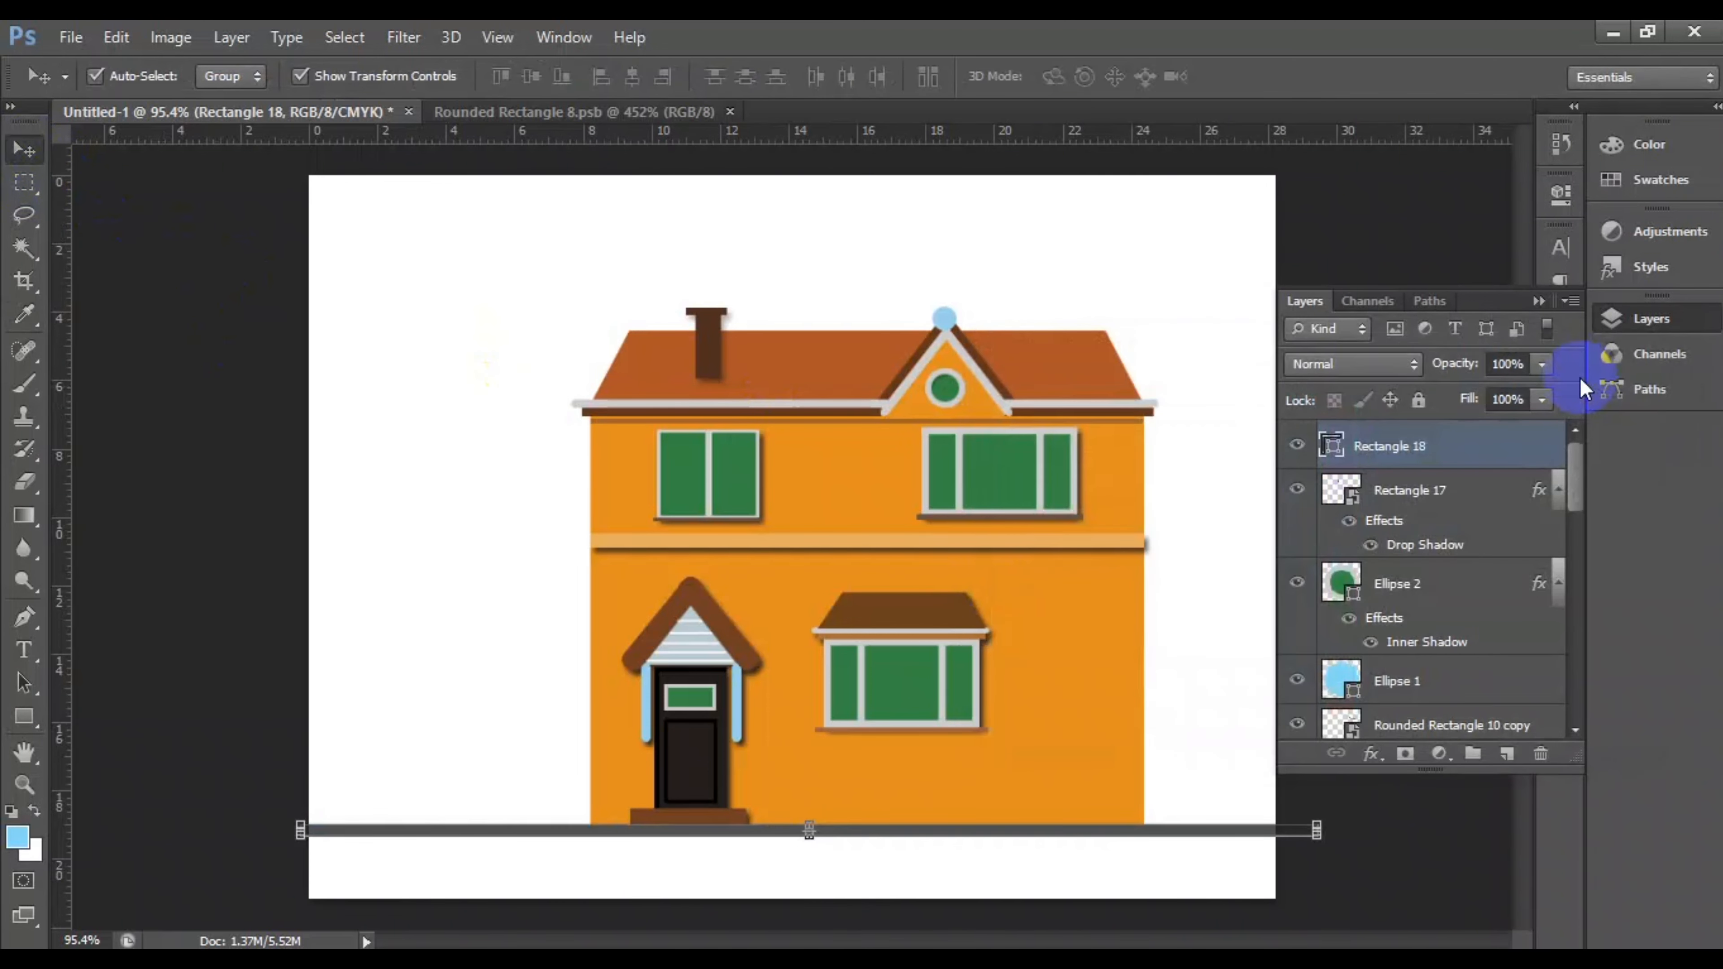
Step: Draw a large dark grey pine about 94 px wide beside the house with the tree preset of the Custom Shape tool
left_click_drag(8, 699, 108, 829)
left_click(984, 78)
left_click(855, 453)
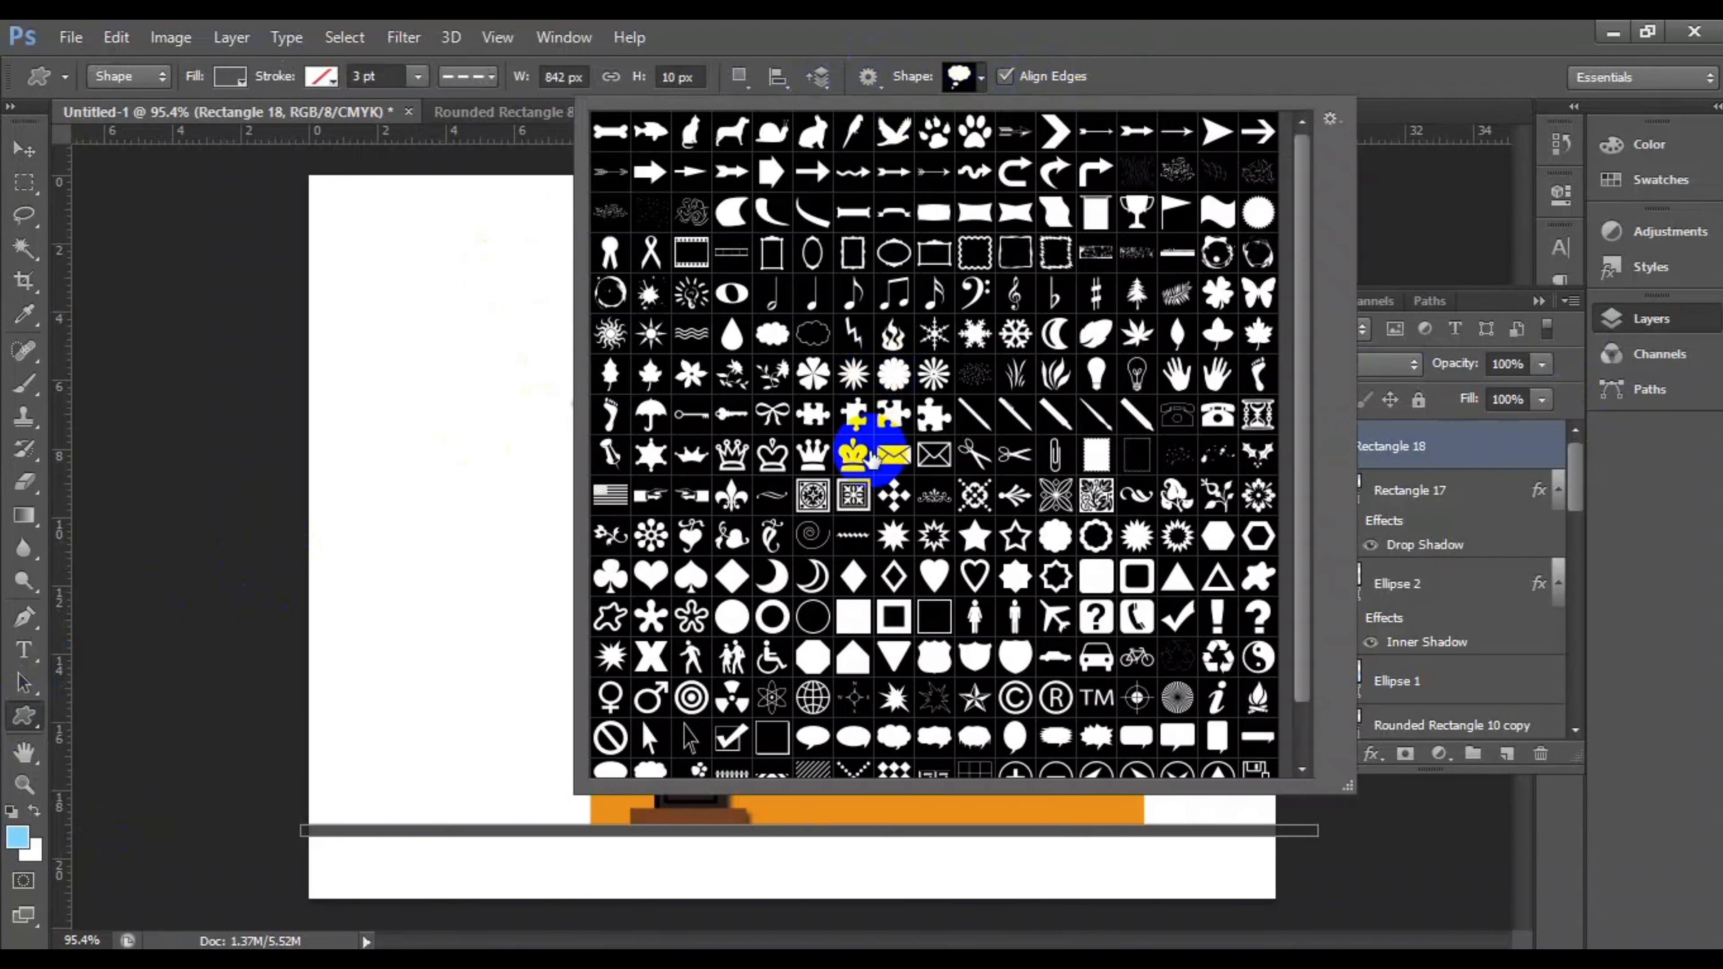
scroll(943, 482, "down", 1)
left_click(956, 517)
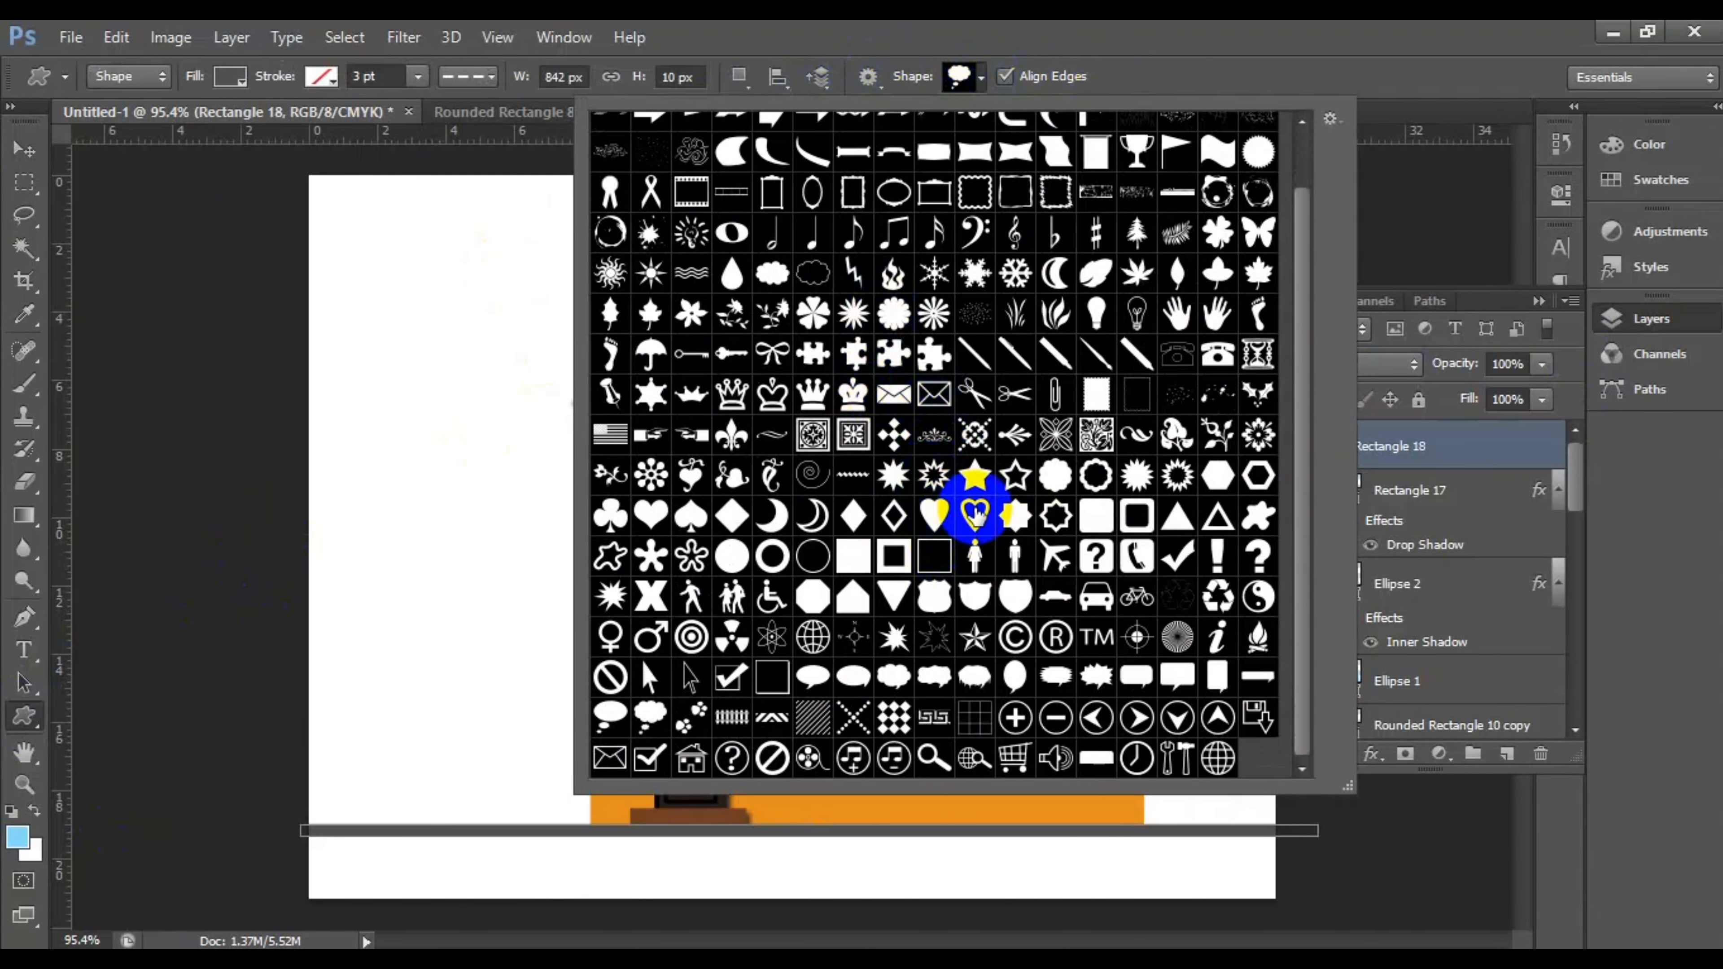
double_click(1140, 230)
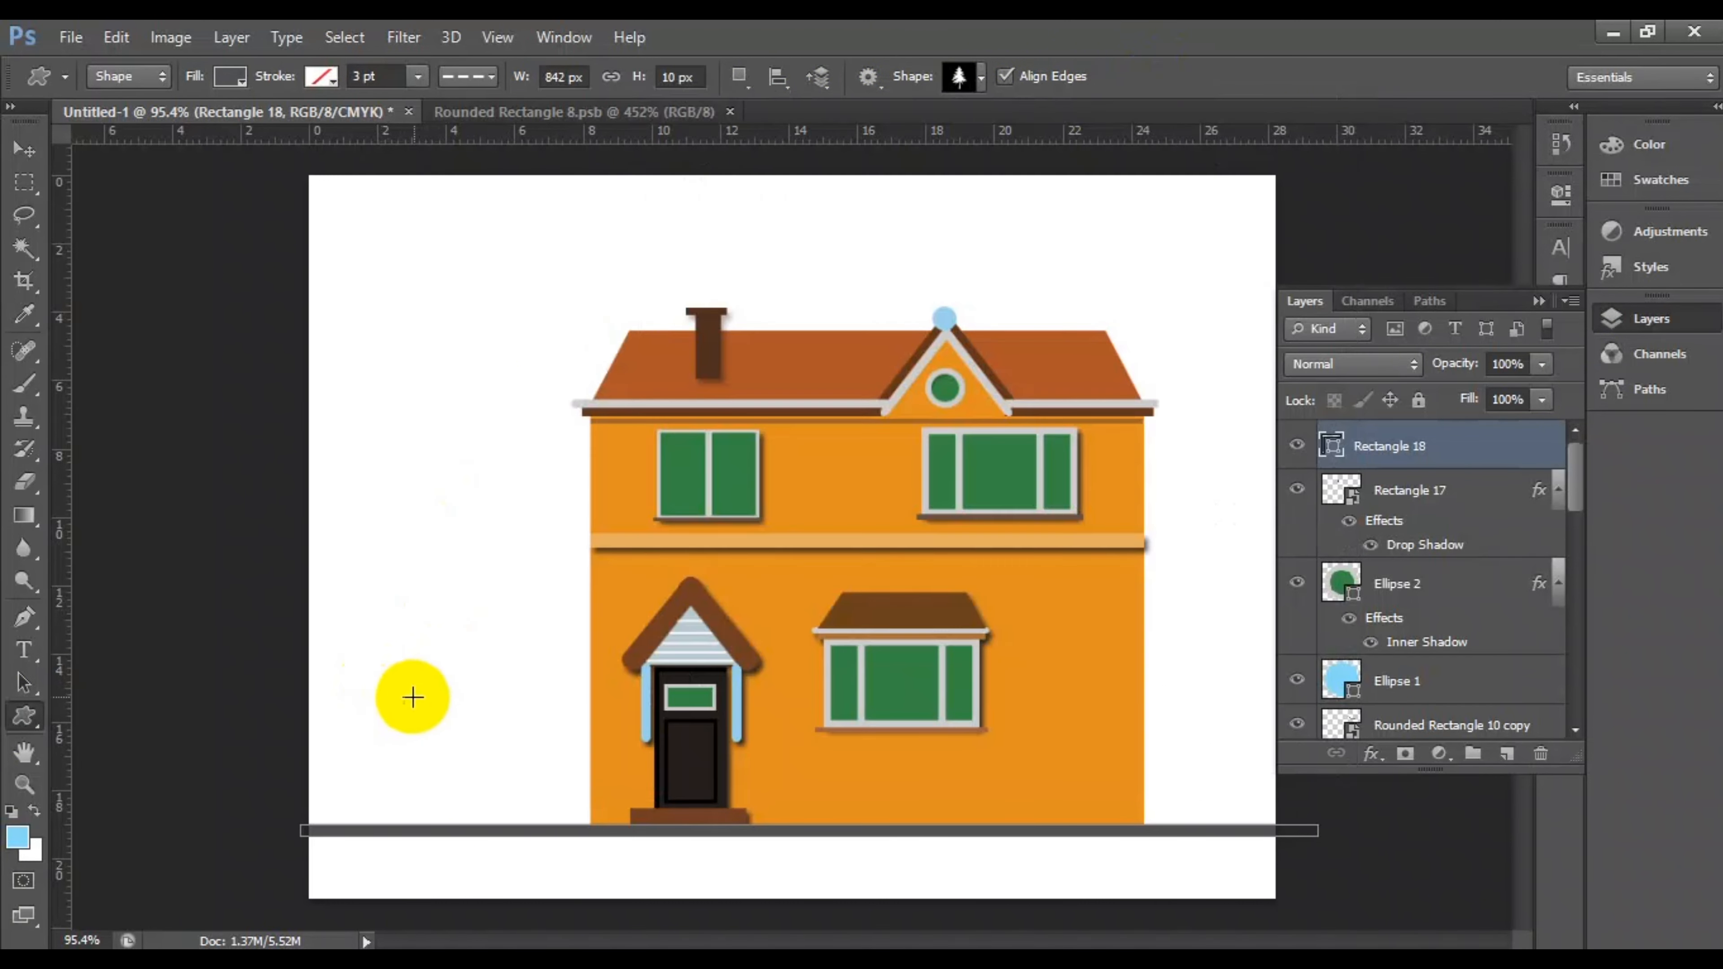
left_click_drag(439, 665, 550, 818)
Step: Draw several smaller pines of varying sizes along the ground on both sides of the large pine
left_click_drag(420, 755, 465, 871)
mouse_move(517, 791)
left_mouse_down()
mouse_move(538, 828)
mouse_move(480, 828)
left_mouse_up()
left_click_drag(365, 789, 384, 823)
left_click_drag(402, 793, 420, 822)
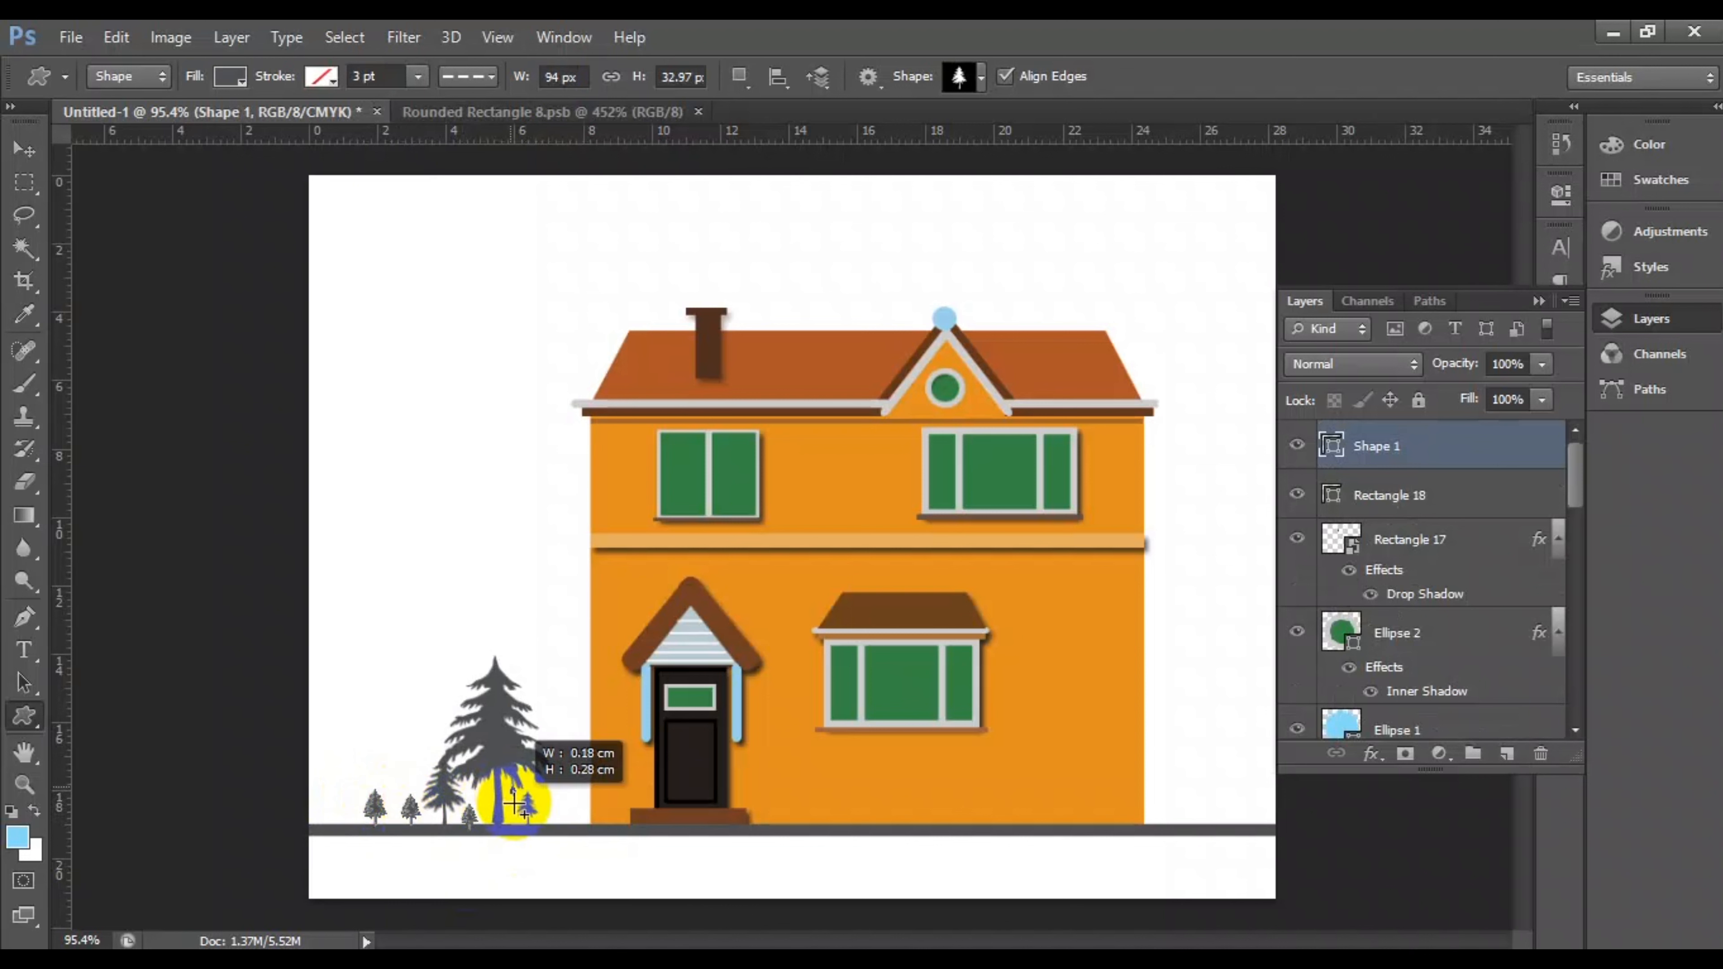
mouse_move(520, 859)
left_mouse_down()
mouse_move(561, 780)
mouse_move(578, 823)
left_mouse_up()
mouse_move(481, 803)
left_mouse_down()
mouse_move(523, 823)
mouse_move(438, 825)
mouse_move(342, 789)
mouse_move(365, 823)
left_mouse_up()
left_click_drag(560, 810, 562, 821)
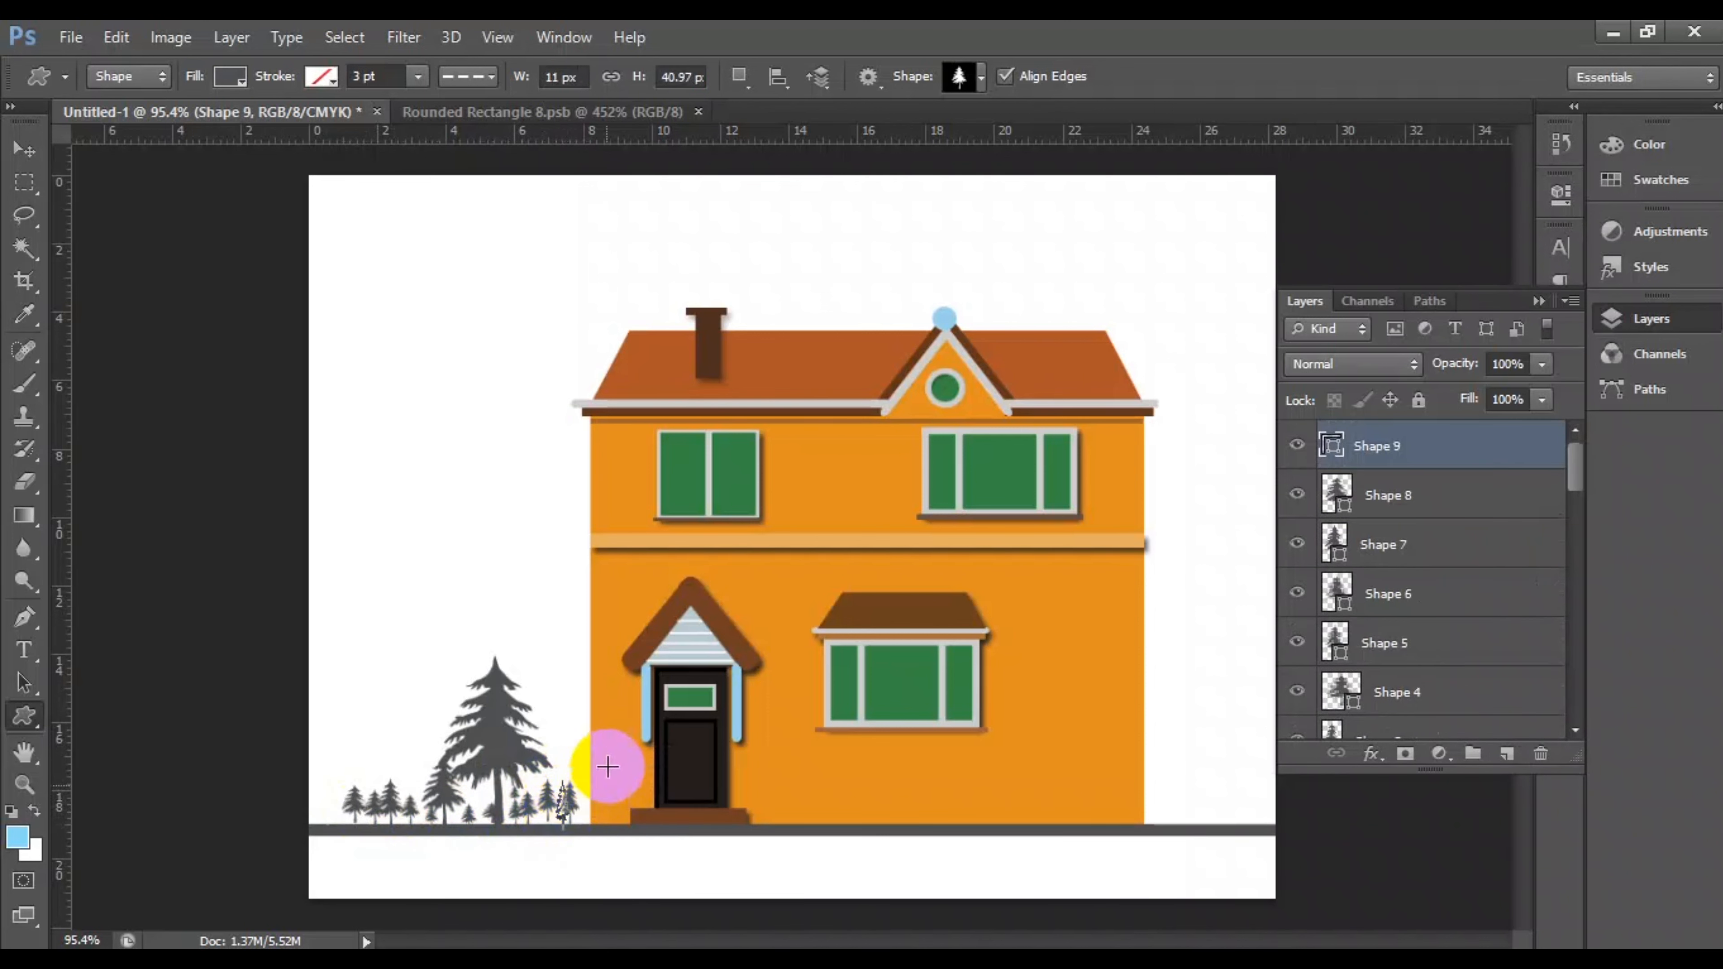
Step: Toggle the visibility of the ground strip's layer off and on to check it against the artwork
left_click(25, 148)
left_click(621, 830)
scroll(1459, 702, "down", 2)
left_click(1300, 617)
left_click(1301, 616)
left_click(1301, 616)
left_click(1300, 616)
left_click(1301, 616)
left_click(194, 523)
left_click(1297, 615)
Step: Draw three light blue cloud custom shapes across the sky, about 146 x 62, 135 x 51 and 116 x 58 px
left_click(24, 716)
left_click(981, 76)
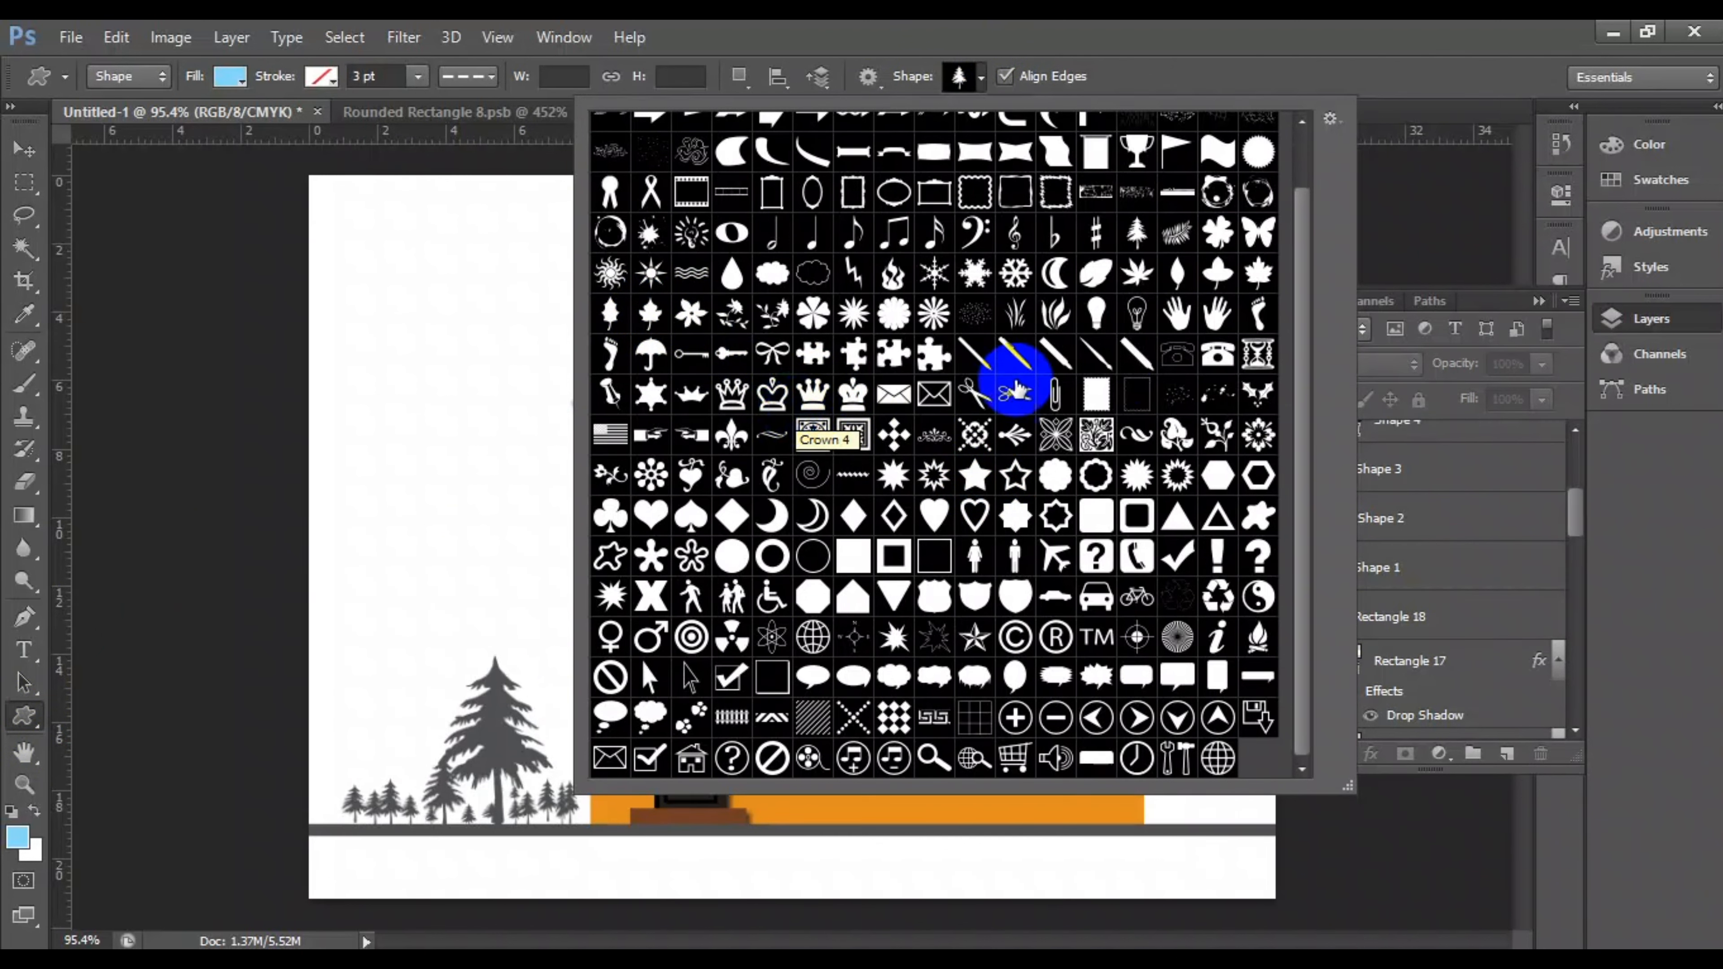
scroll(1027, 505, "up", 1)
scroll(894, 554, "down", 1)
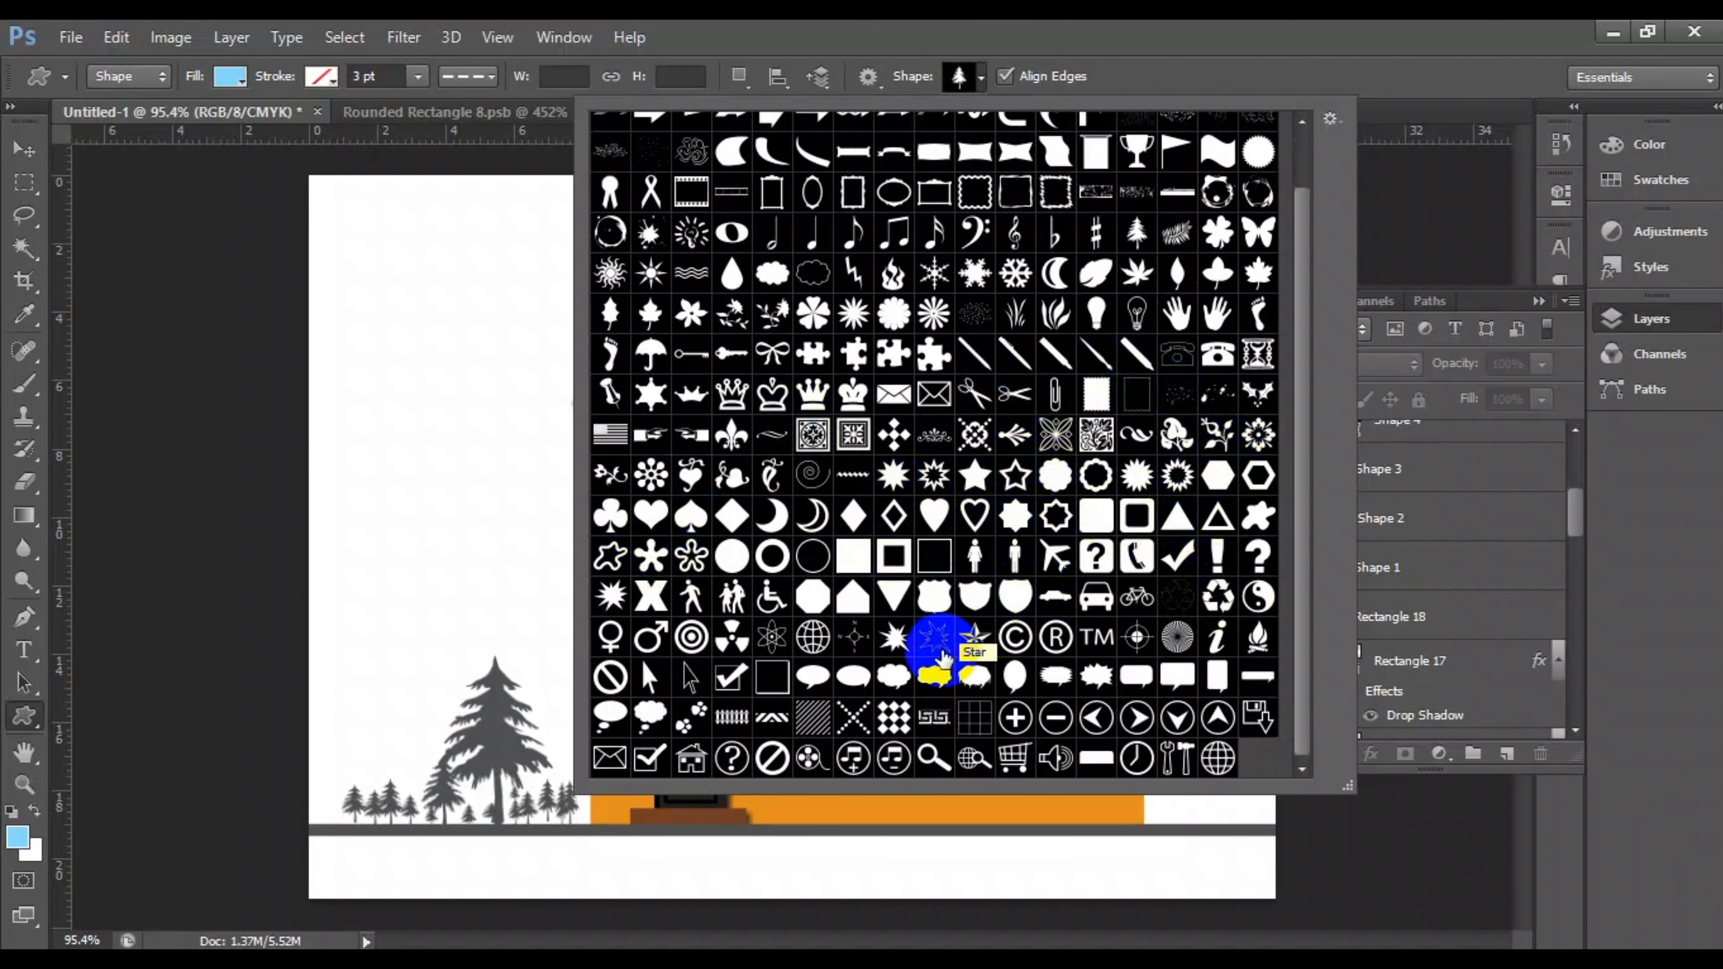
scroll(1007, 570, "up", 2)
left_click(777, 336)
left_click(886, 462)
scroll(828, 477, "down", 1)
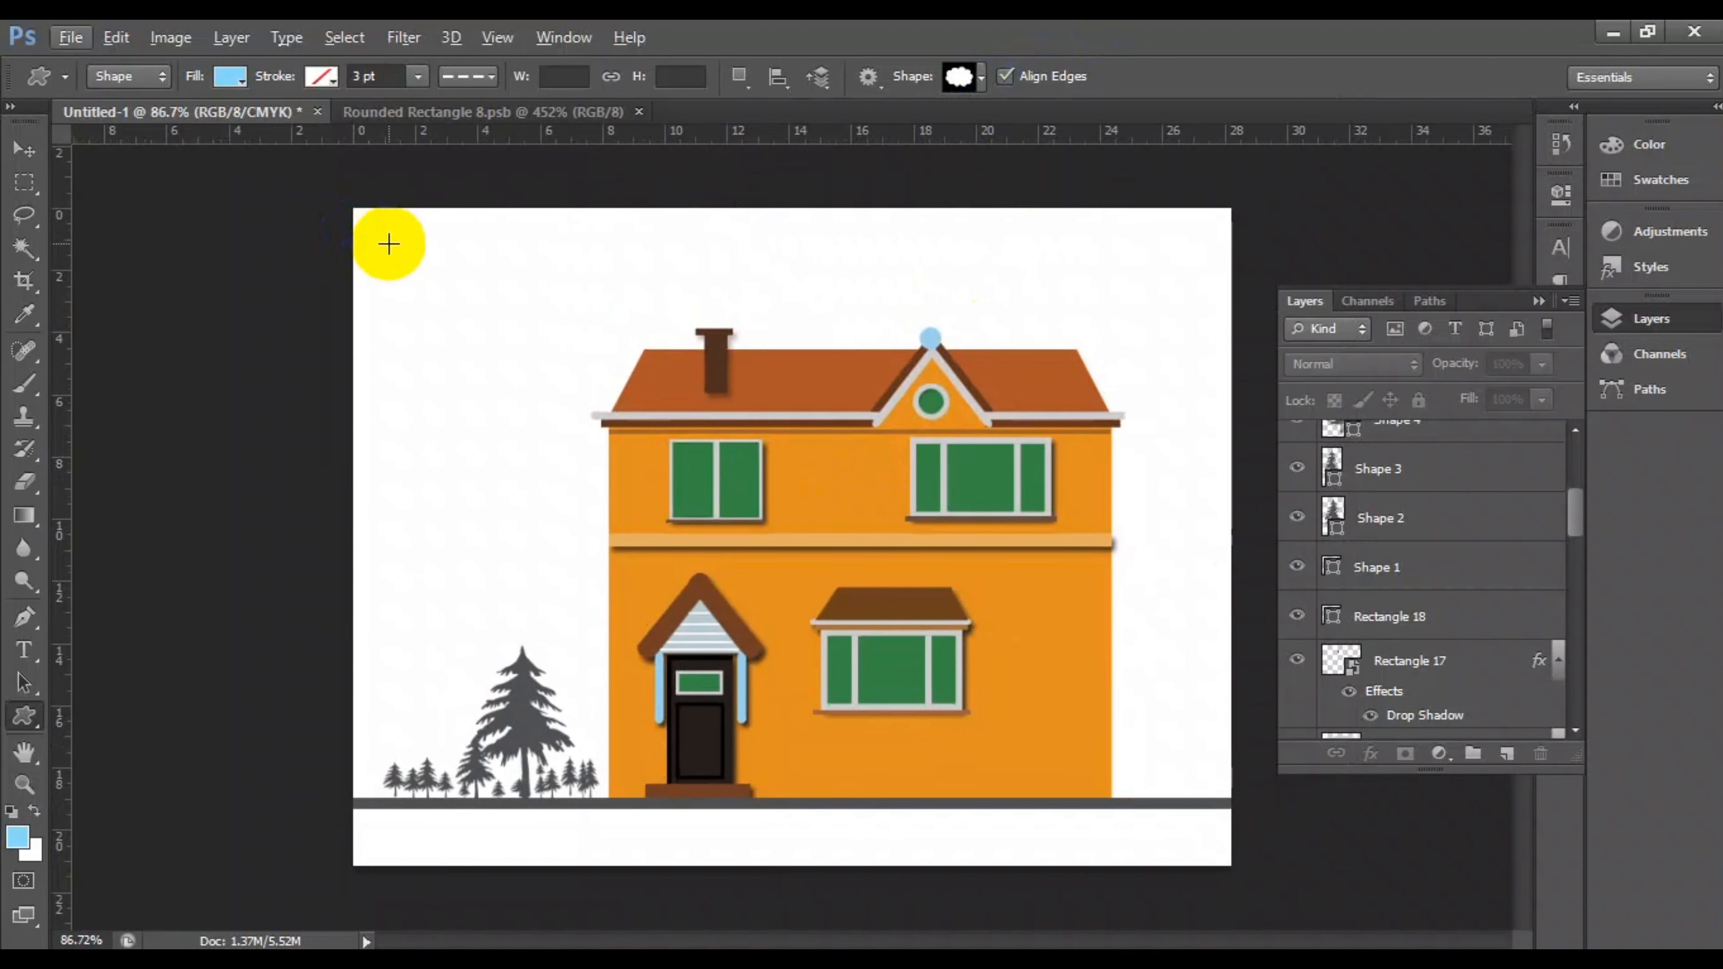
mouse_move(371, 300)
left_mouse_down()
mouse_move(526, 394)
mouse_move(531, 368)
left_mouse_up()
left_click_drag(901, 212, 1243, 350)
Step: Draw a light blue rectangle about 947 x 669 px over the whole canvas and move its layer just above the background
left_click_drag(30, 725, 99, 716)
left_click_drag(305, 177, 1343, 909)
mouse_move(1462, 448)
left_mouse_down()
mouse_move(1485, 797)
mouse_move(1486, 689)
left_mouse_up()
Step: Fill the sky rectangle with a 90° linear gradient from white at the ground to light blue at the top
left_click(22, 709)
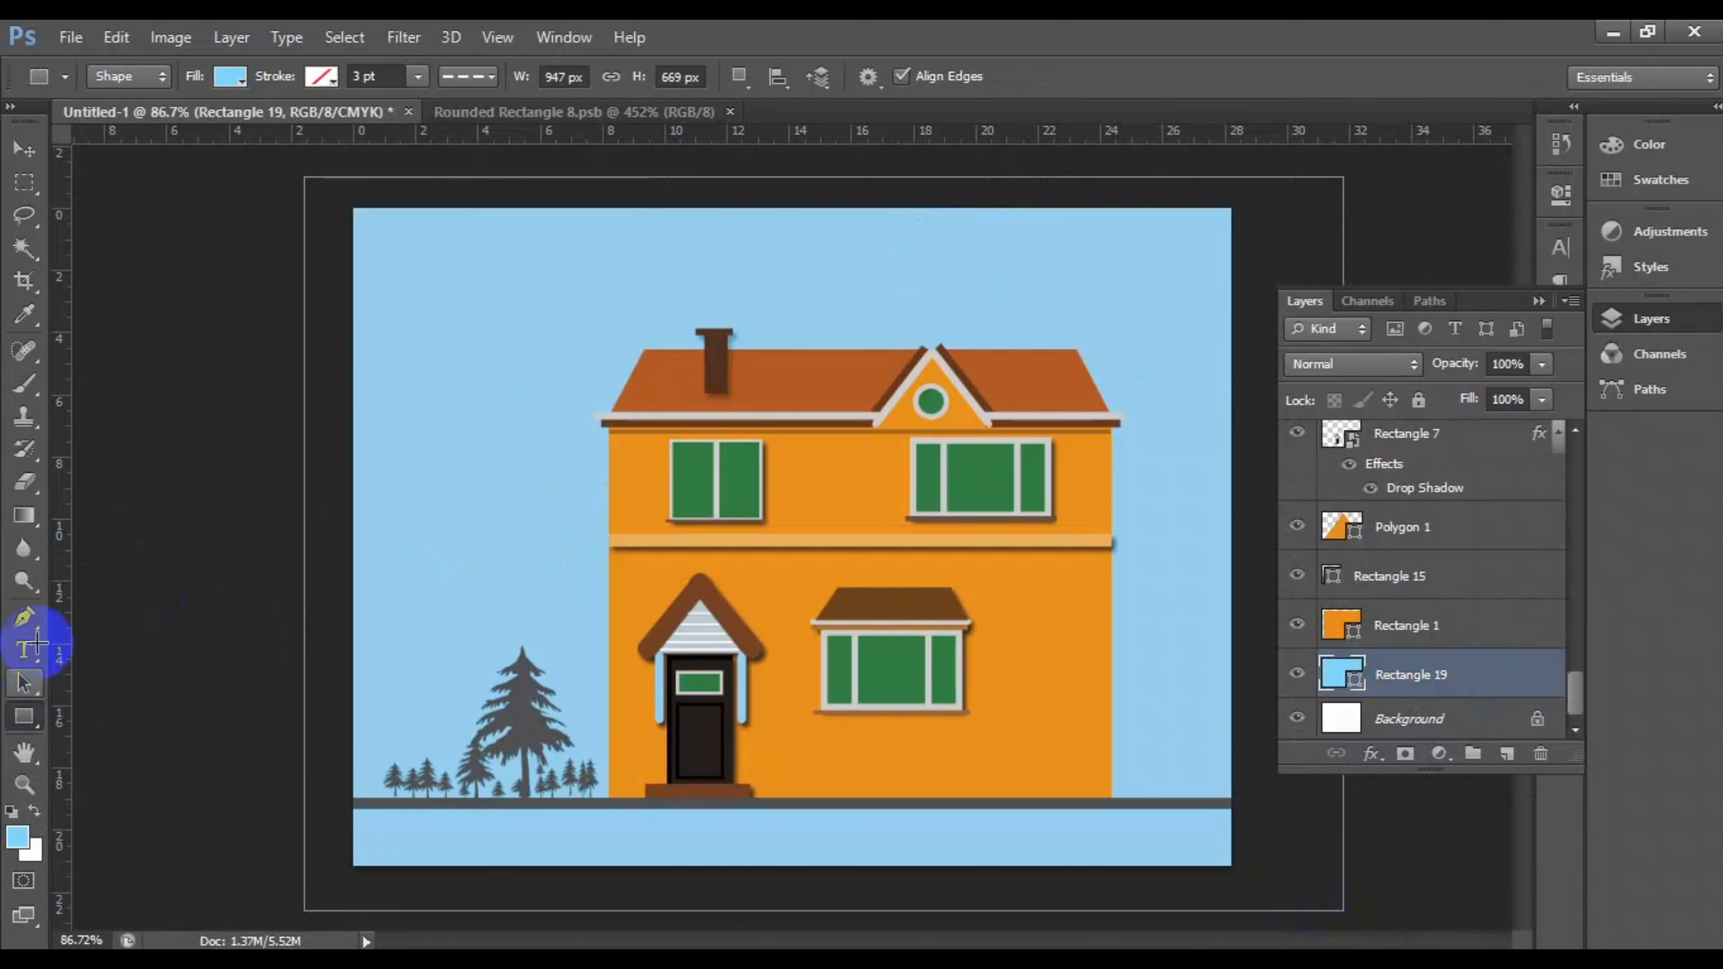
left_click(230, 76)
left_click(222, 125)
left_click(119, 216)
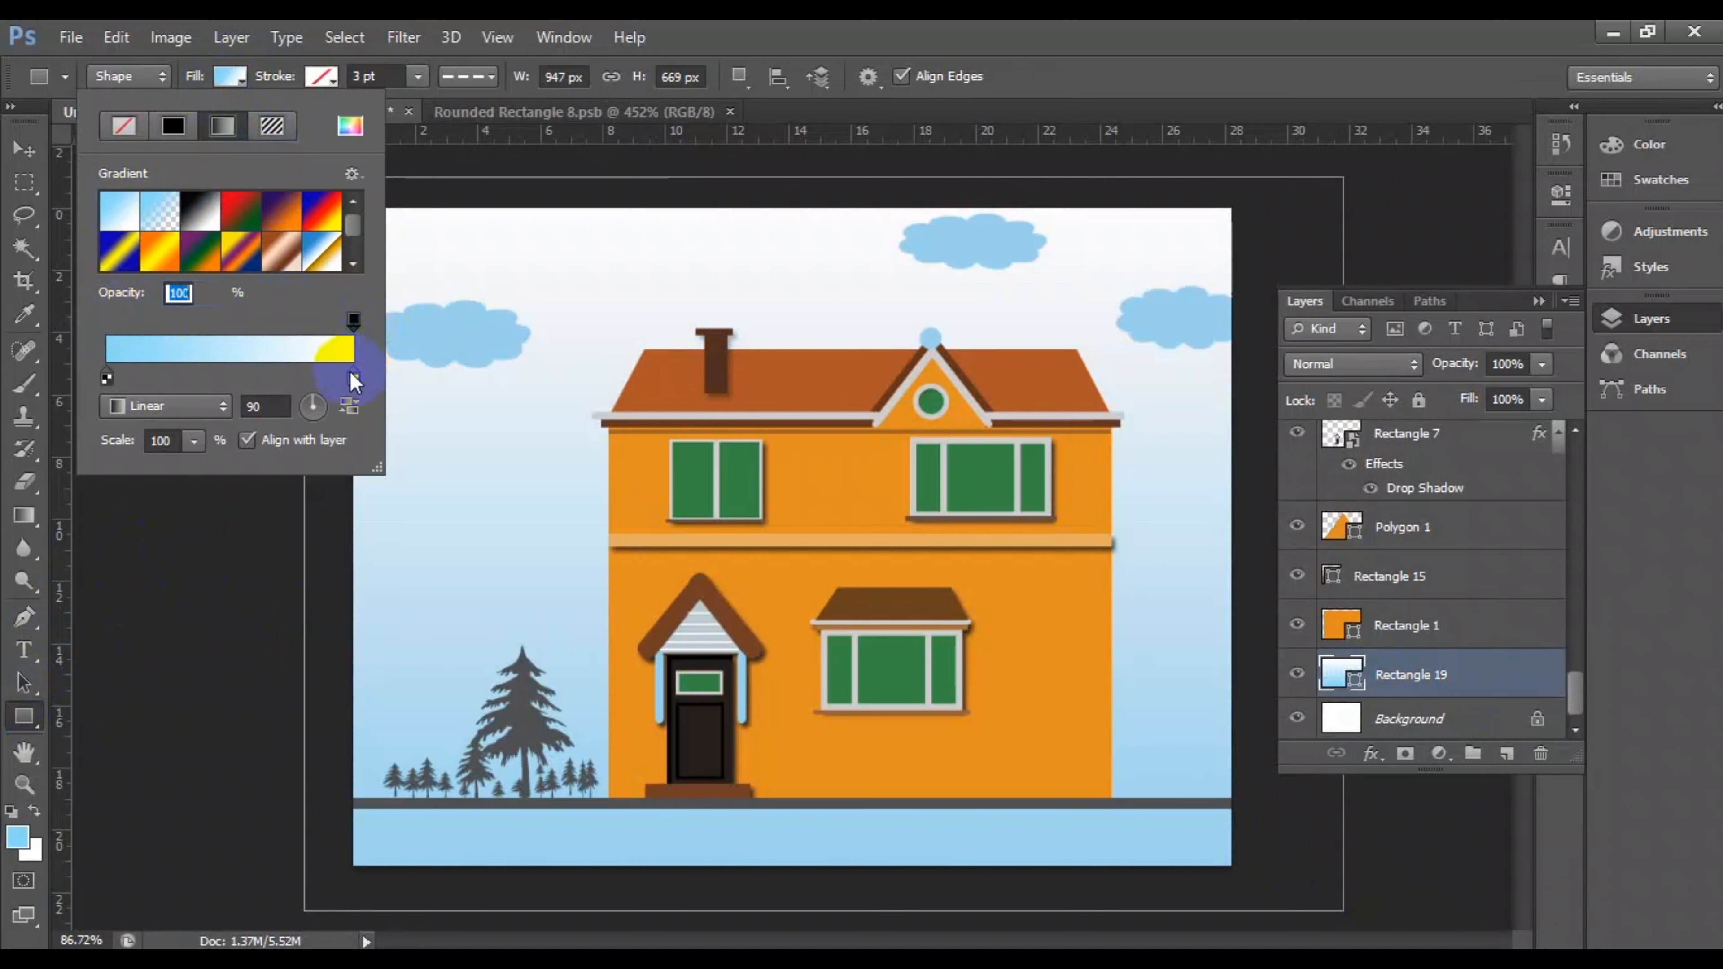
left_click_drag(353, 374, 359, 322)
left_click(257, 377)
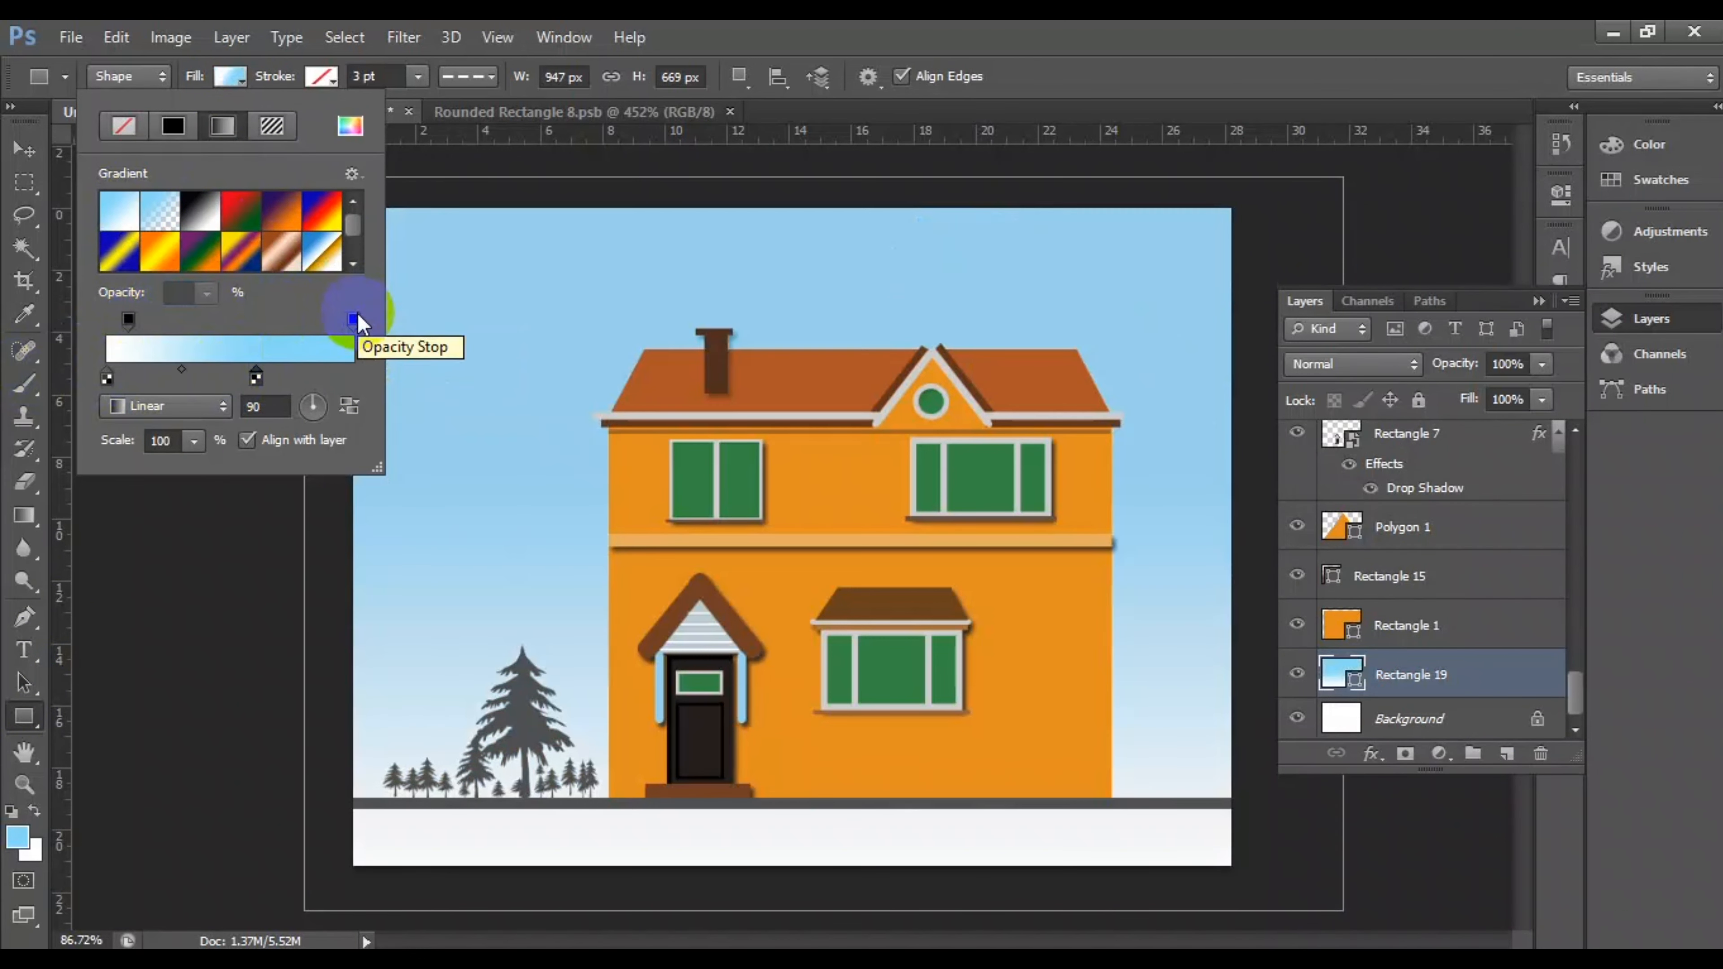
left_click(266, 375)
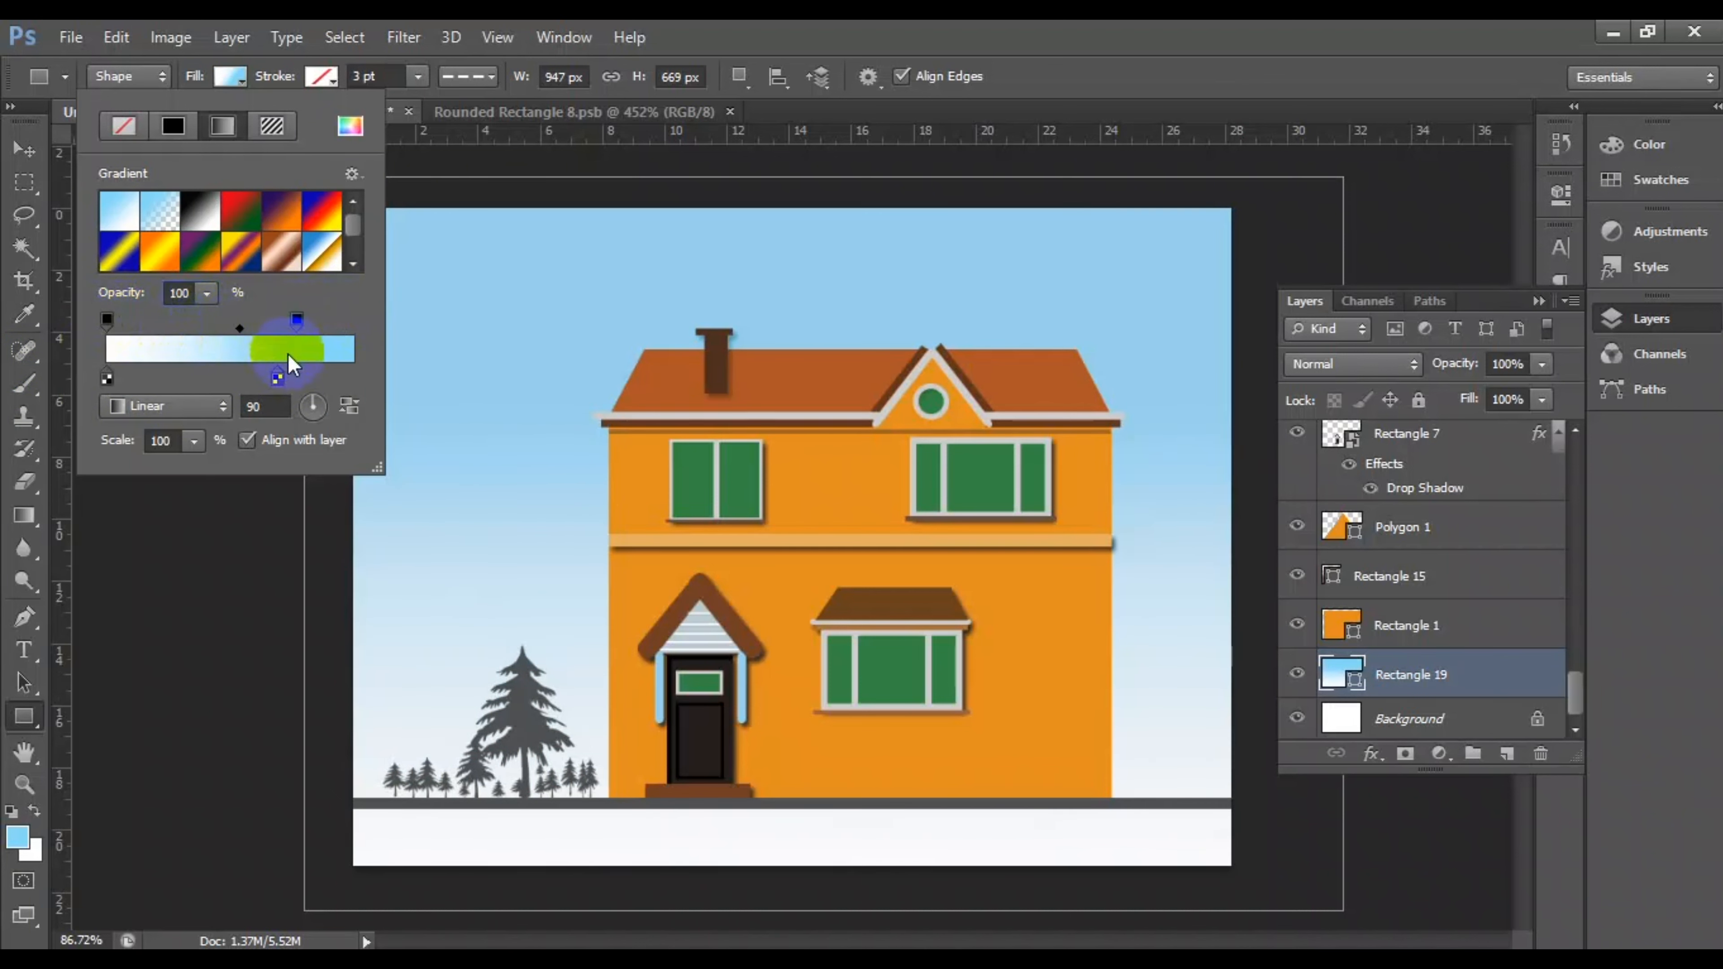
left_click_drag(279, 376, 319, 376)
Step: Recolour the cloud at the canvas's right edge to 00baff, with 85% fill and 74% opacity
scroll(1393, 662, "up", 10)
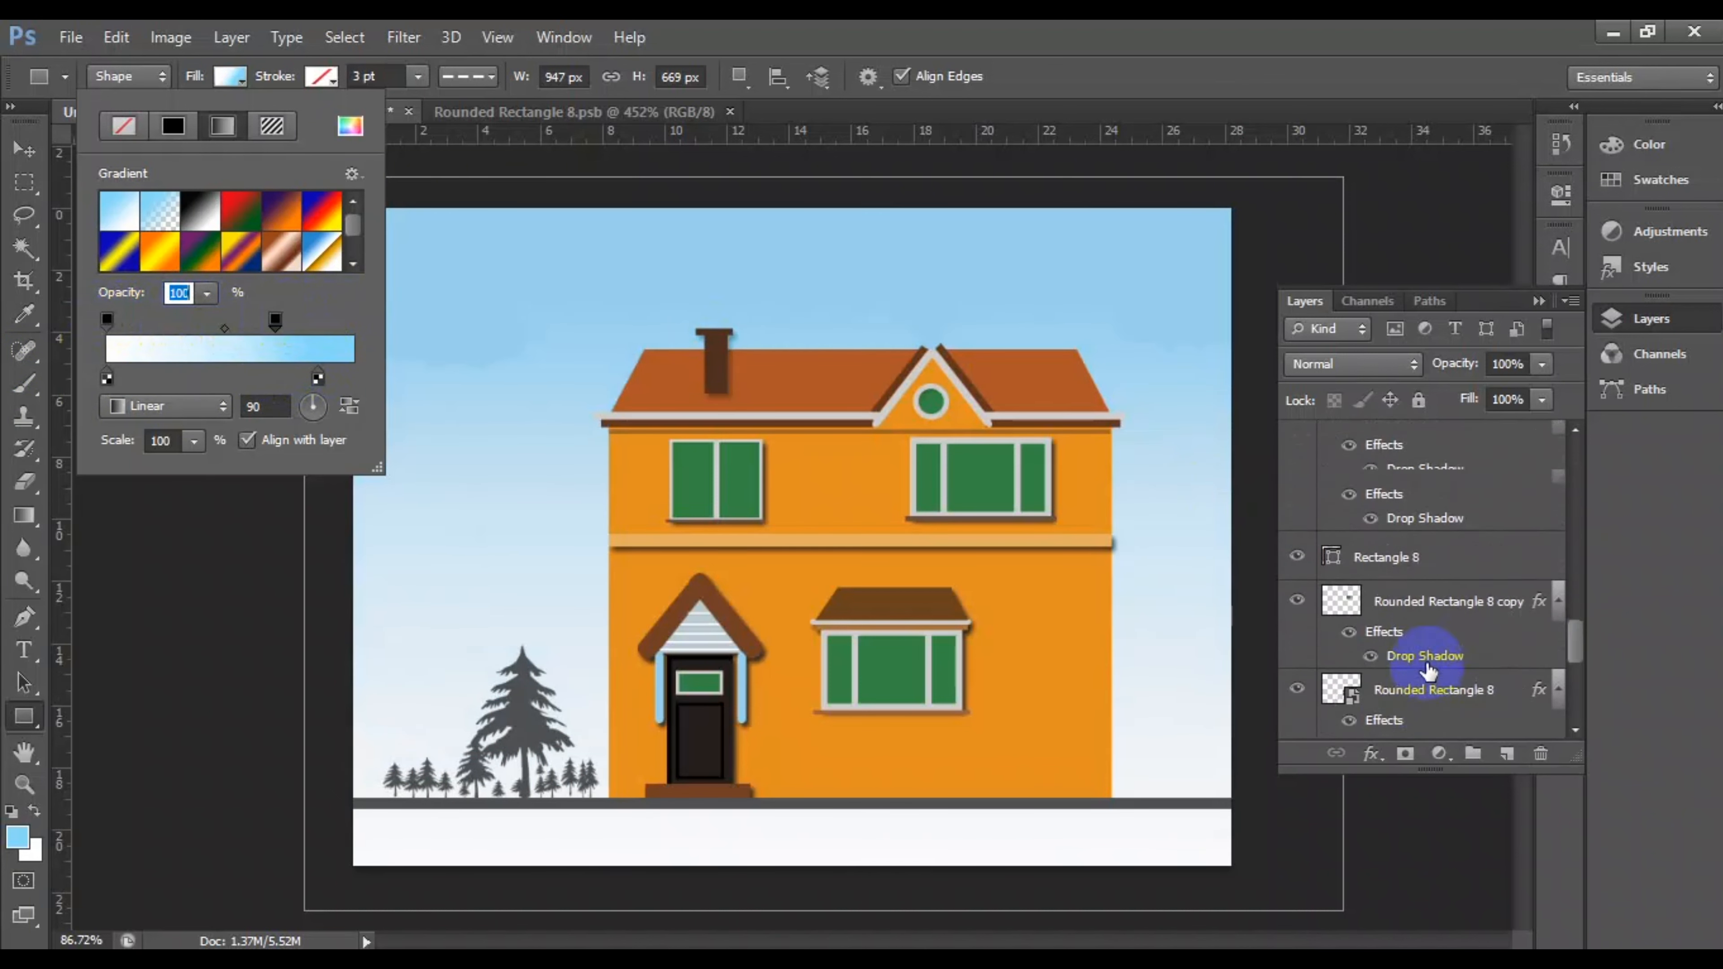
left_click(1296, 451)
left_click(1296, 446)
double_click(1335, 445)
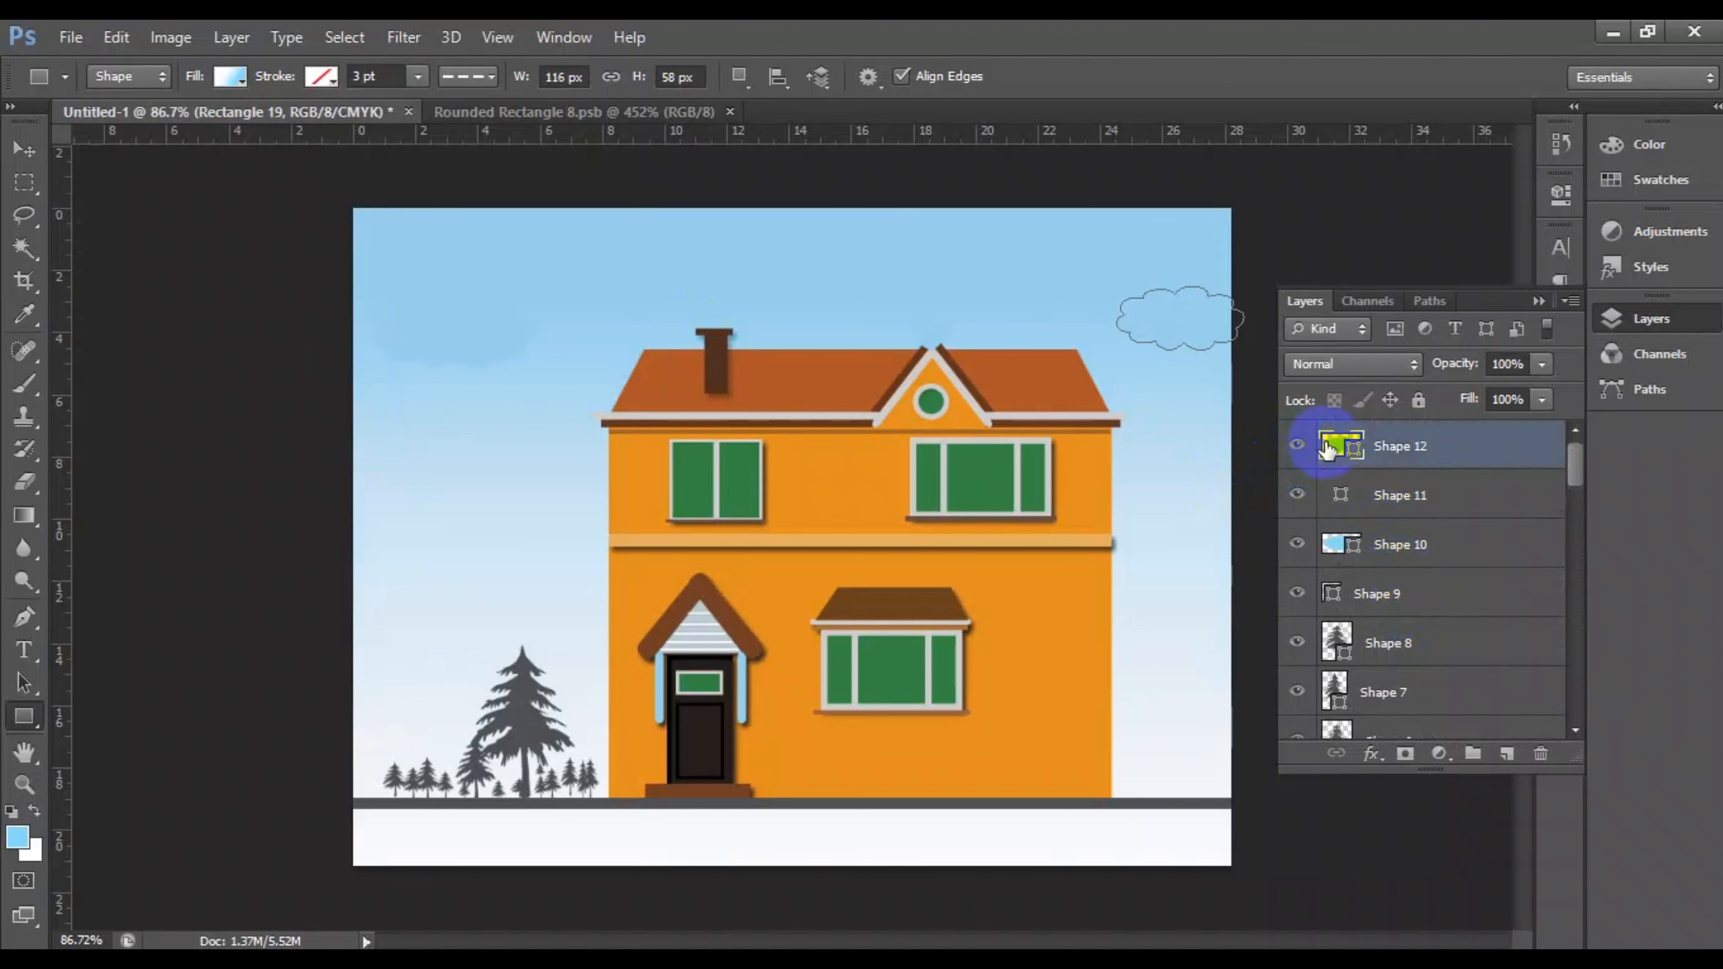
left_click_drag(1277, 468, 1344, 404)
left_click_drag(1382, 340, 701, 404)
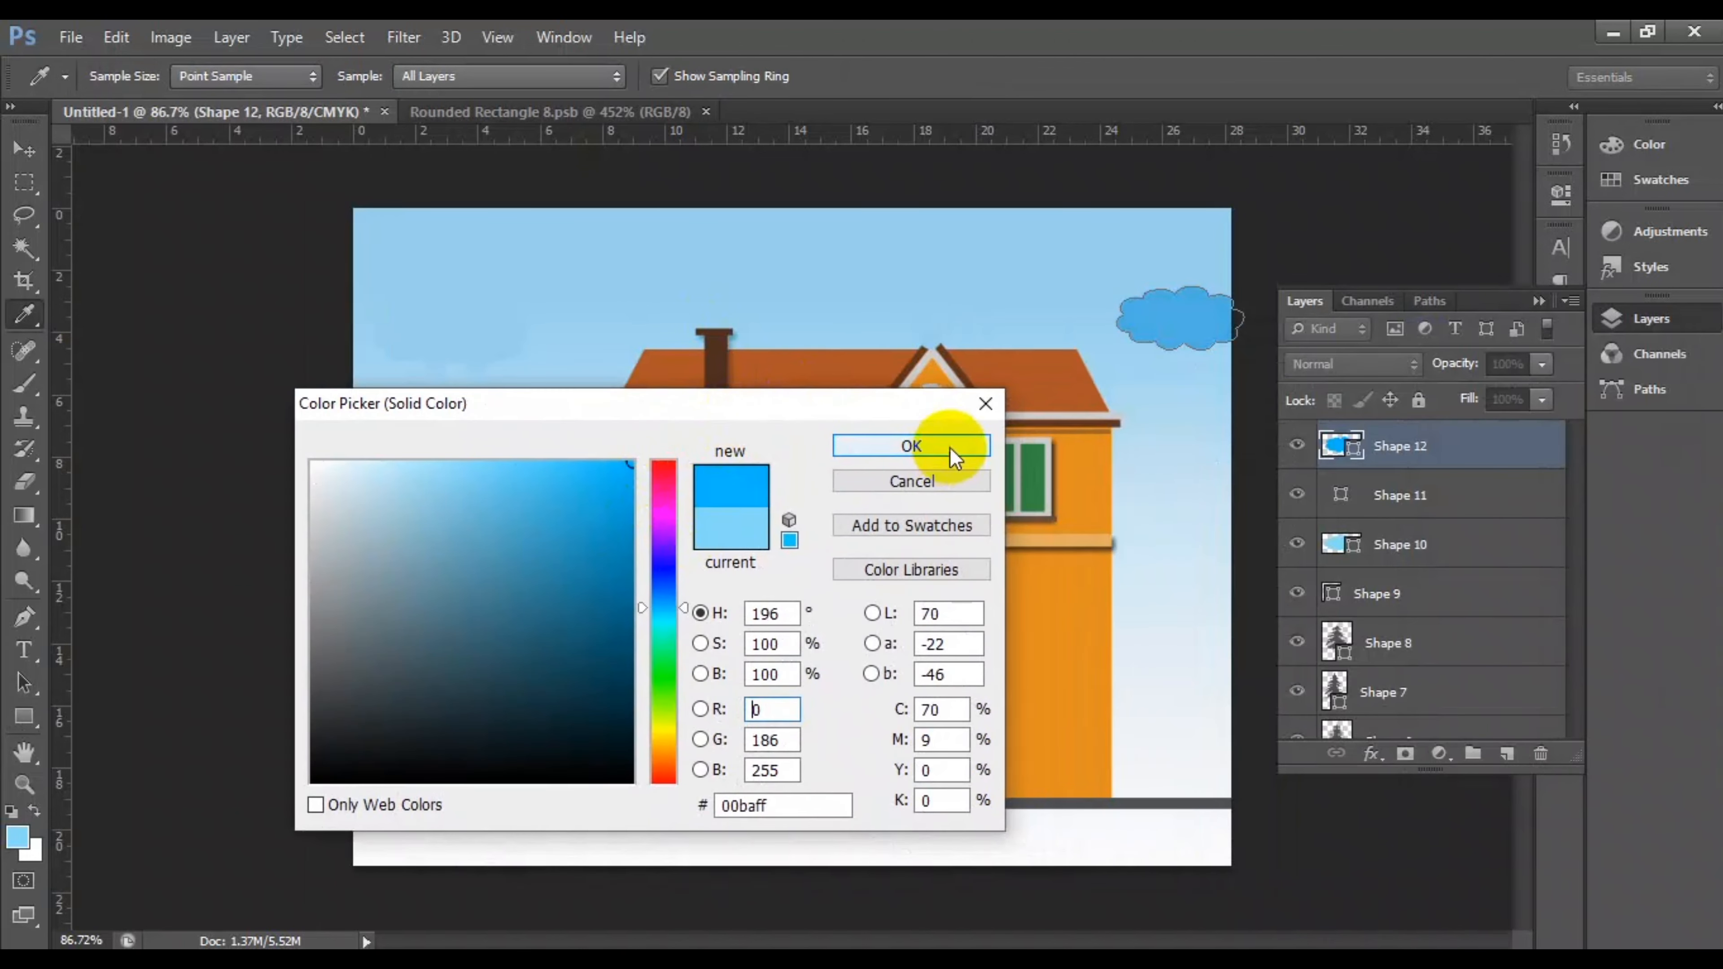
left_click(951, 446)
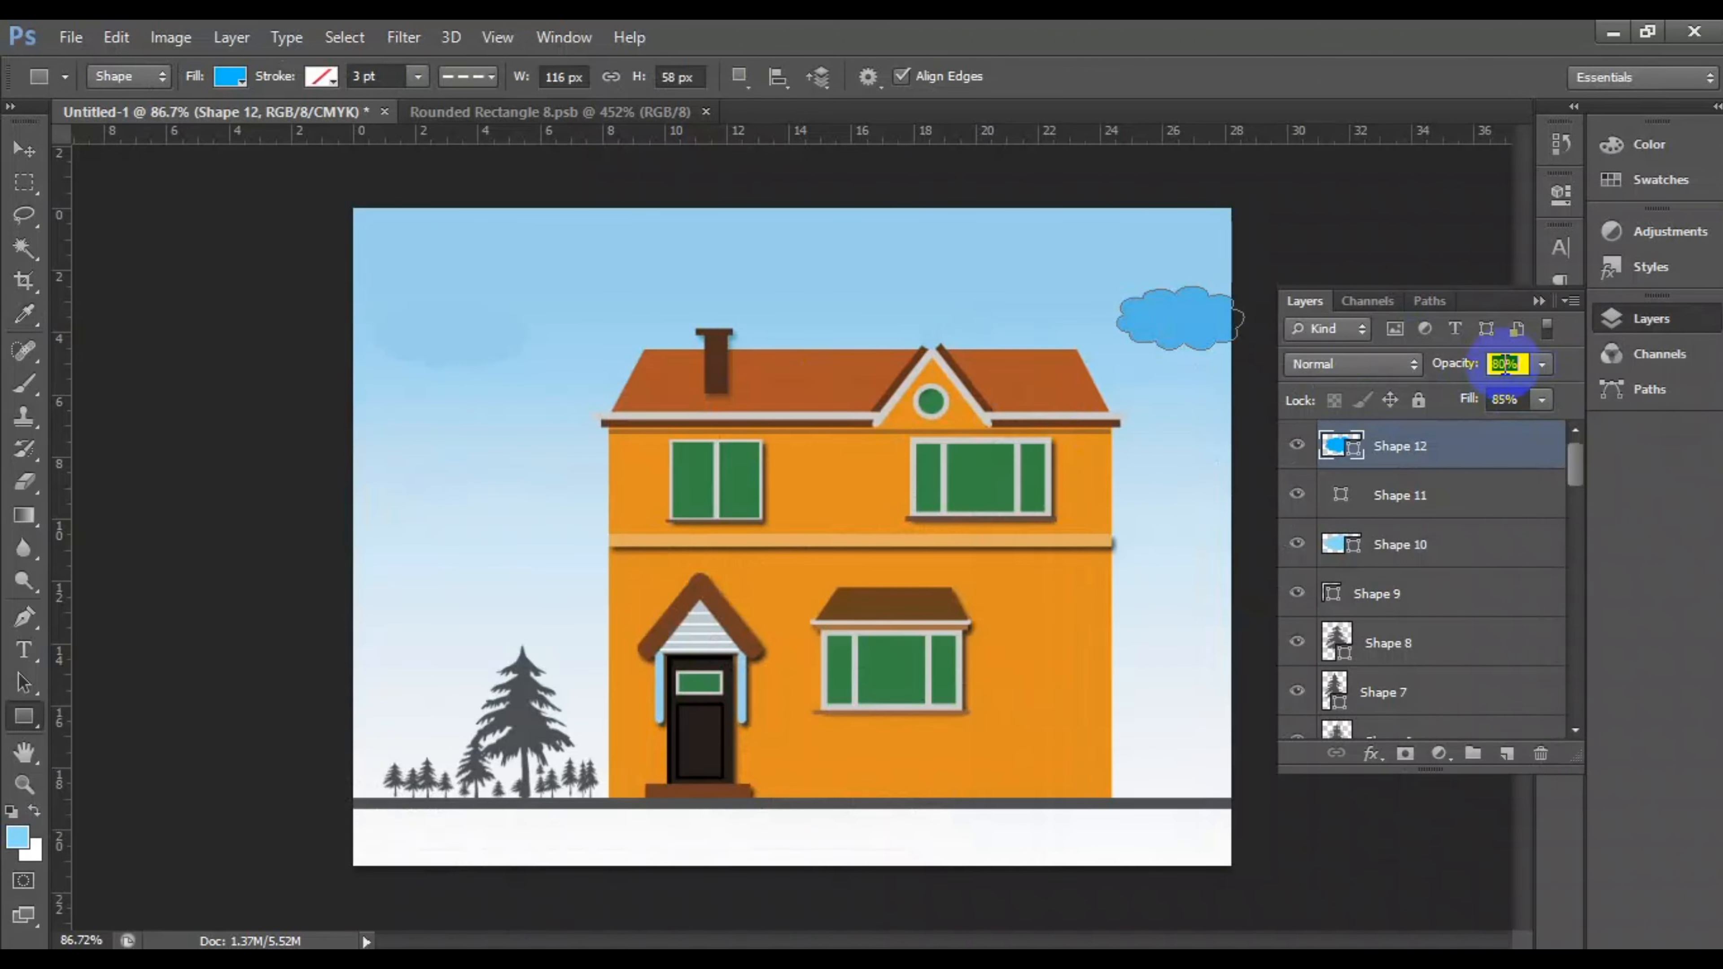
Step: Recolour the cloud above the gable a brighter blue and lower its opacity to match the right-edge cloud
left_click(1452, 495)
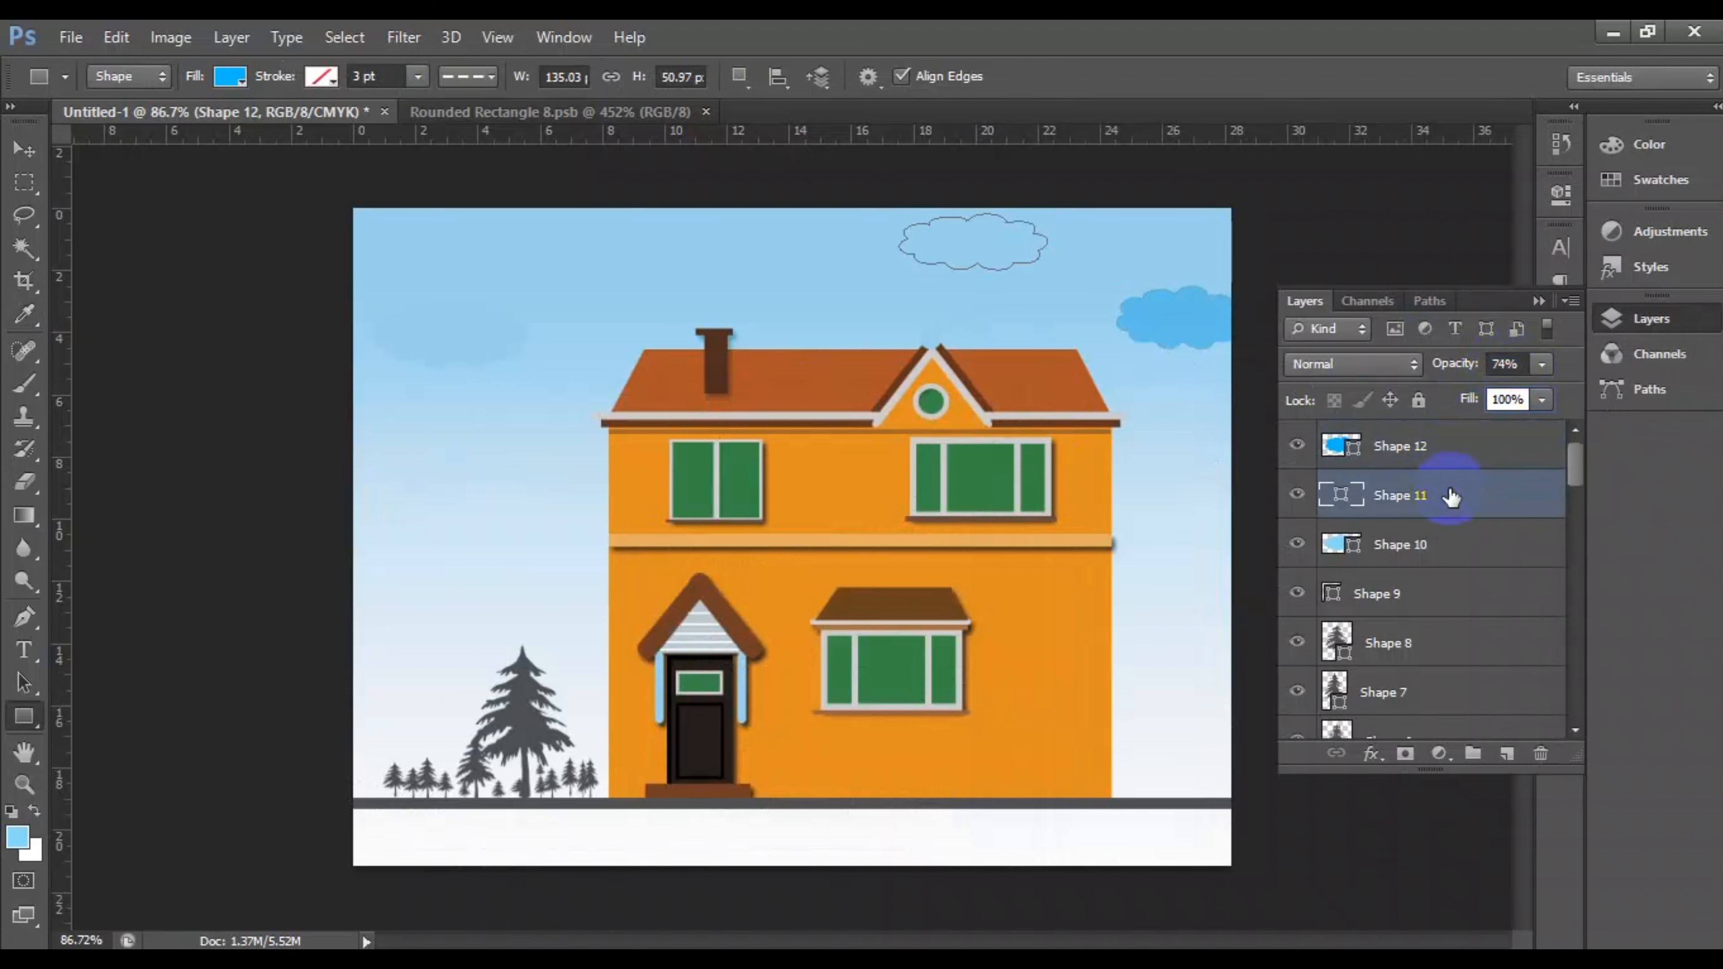
double_click(1356, 497)
left_click_drag(626, 471, 662, 443)
left_click(887, 439)
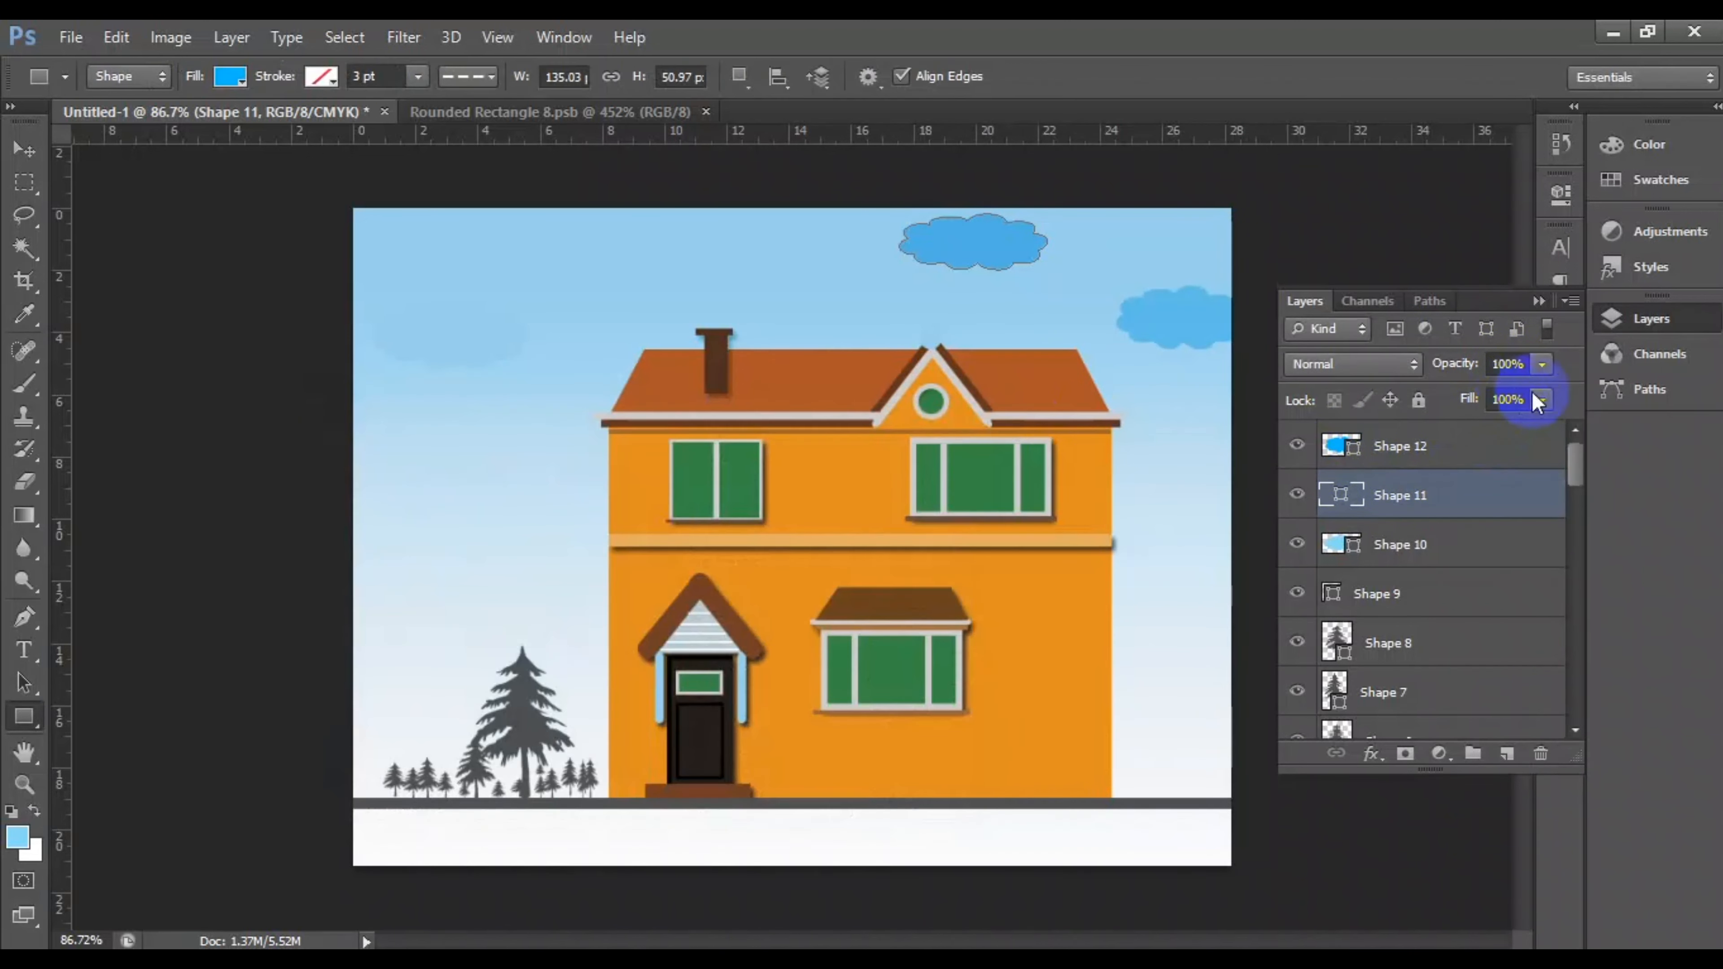
left_click(1474, 453)
left_click(1495, 494)
left_click(1481, 531)
left_click(1468, 516)
left_click(1469, 541)
left_click(1465, 449)
left_click(1465, 494)
Step: Recolour the left cloud with the blue sampled from the right-edge cloud, with 87% fill and 84% opacity
left_click(1310, 544)
double_click(1310, 545)
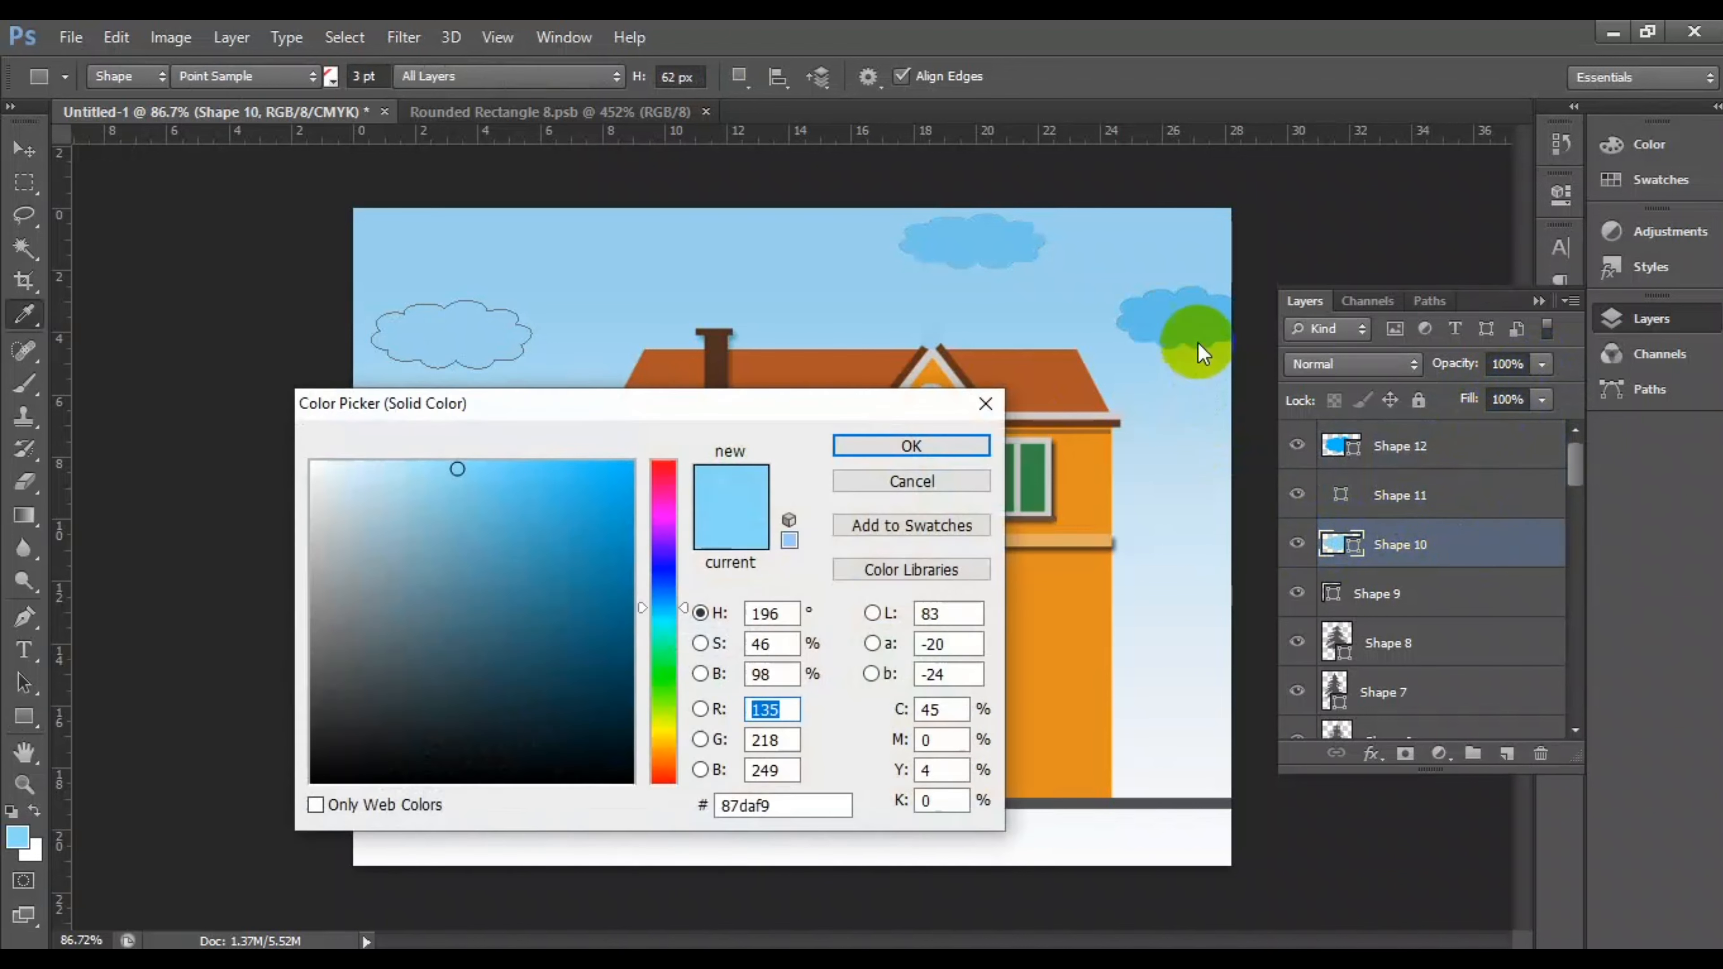
left_click(1188, 320)
left_click(926, 445)
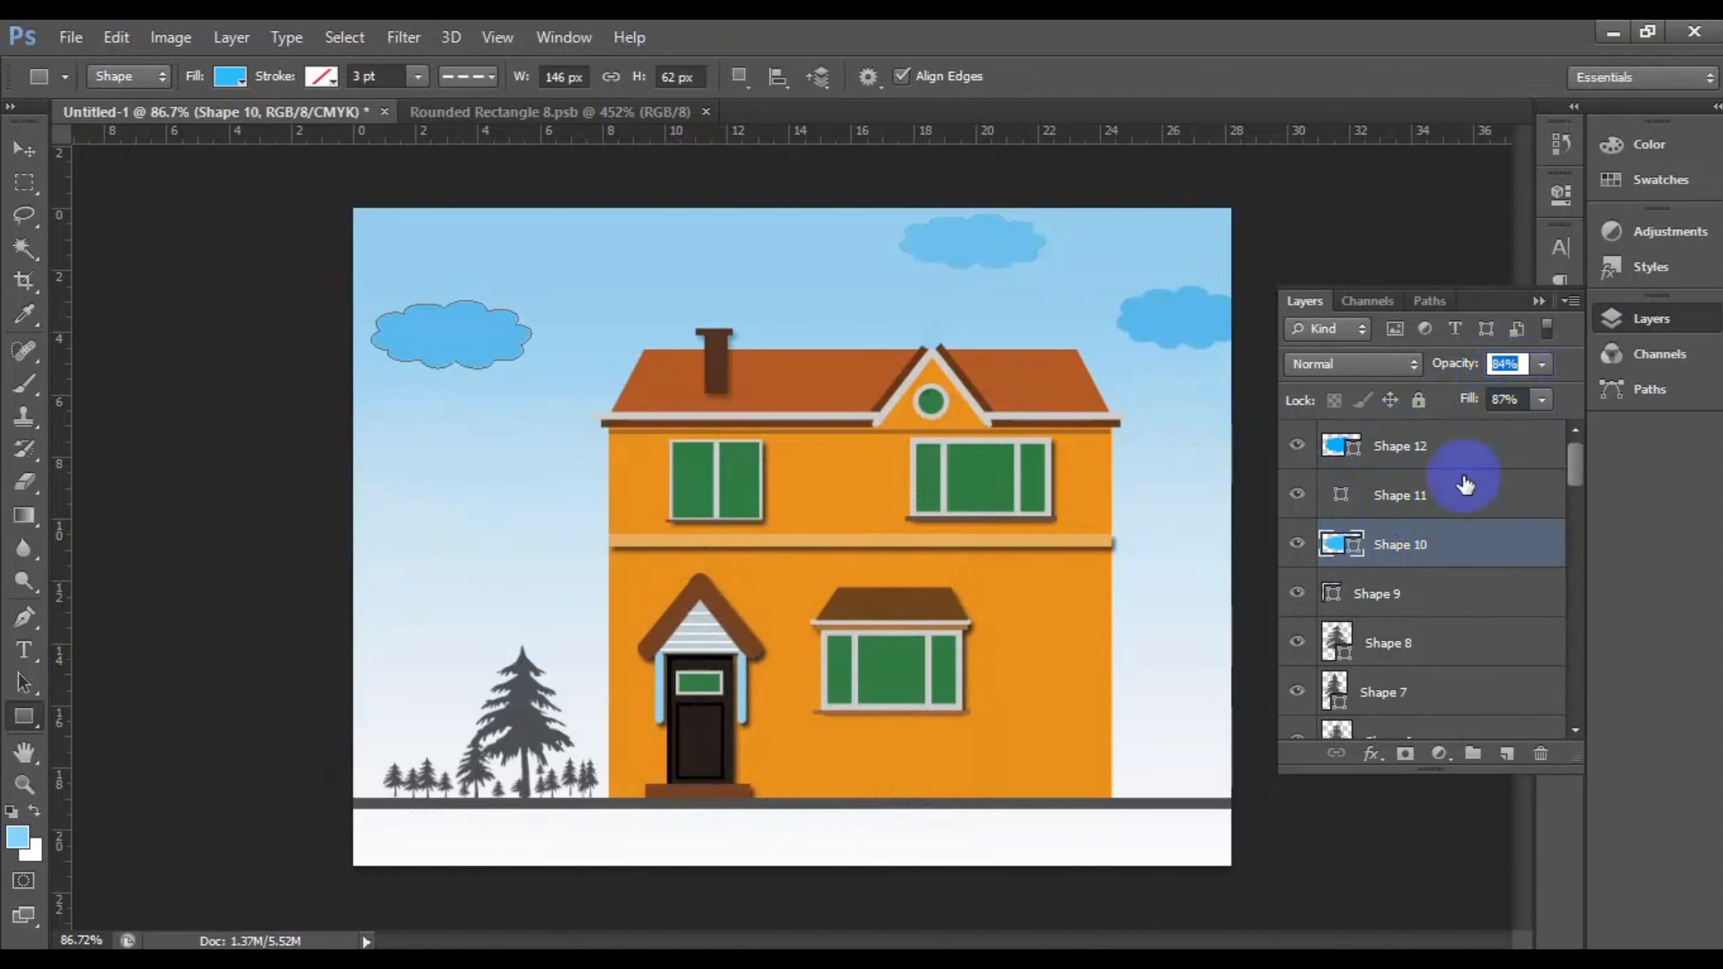
left_click(1454, 588)
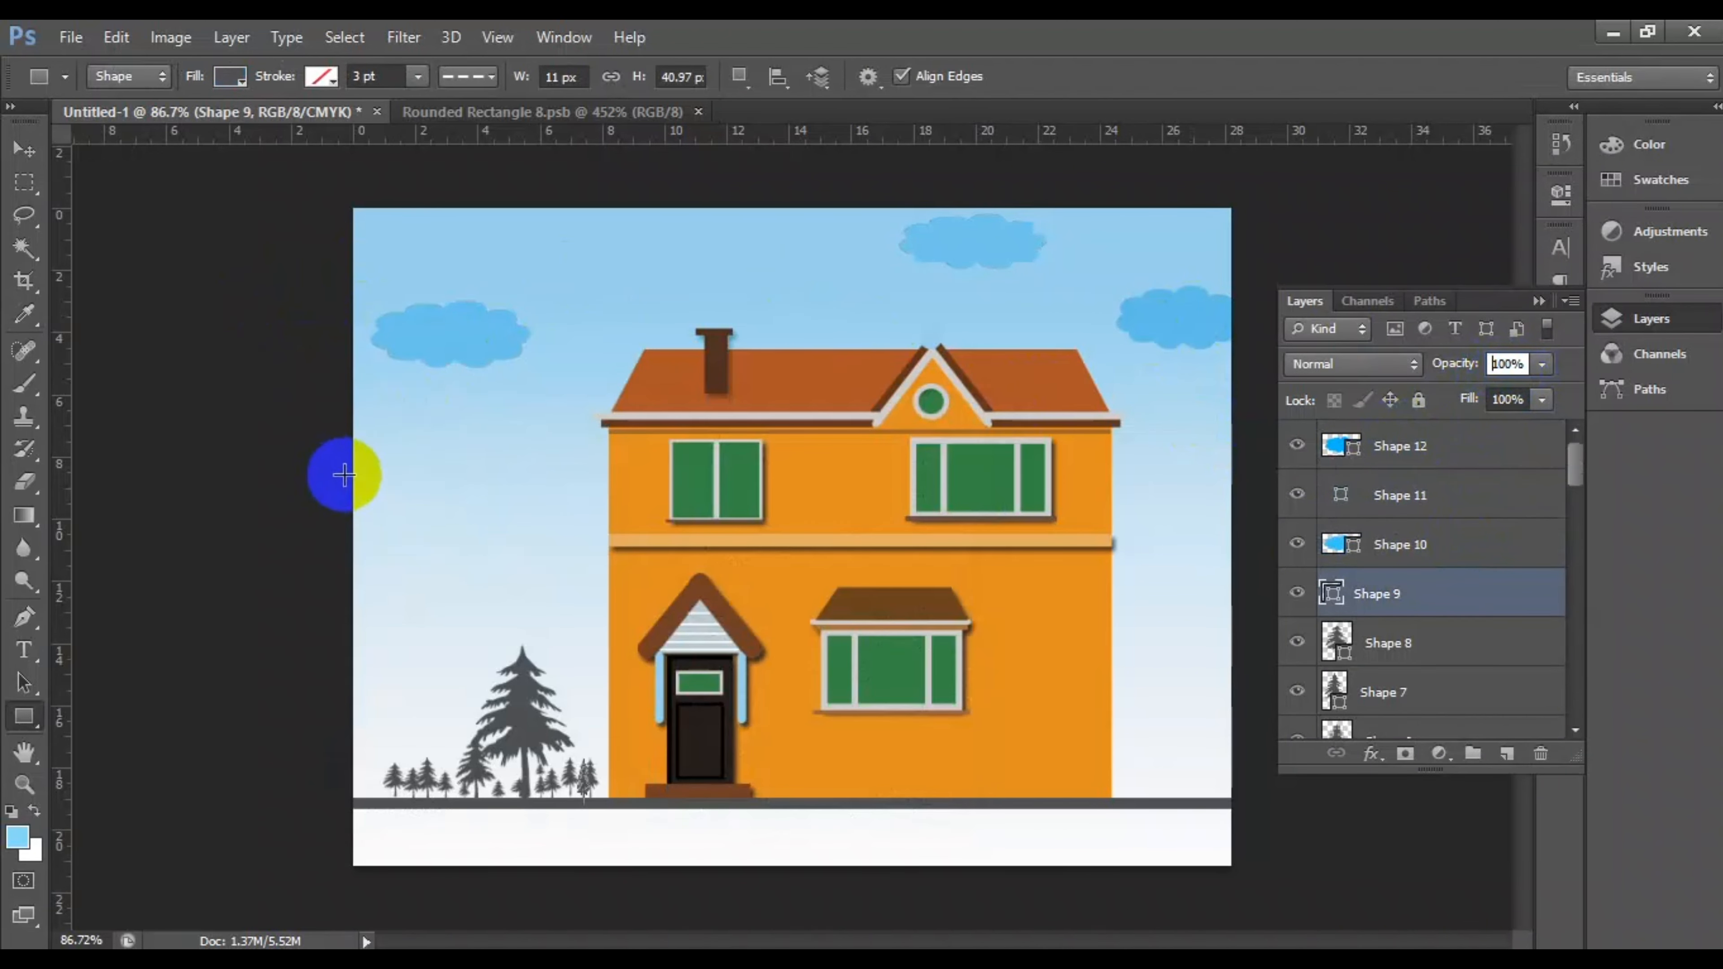
right_click(24, 716)
left_click(109, 761)
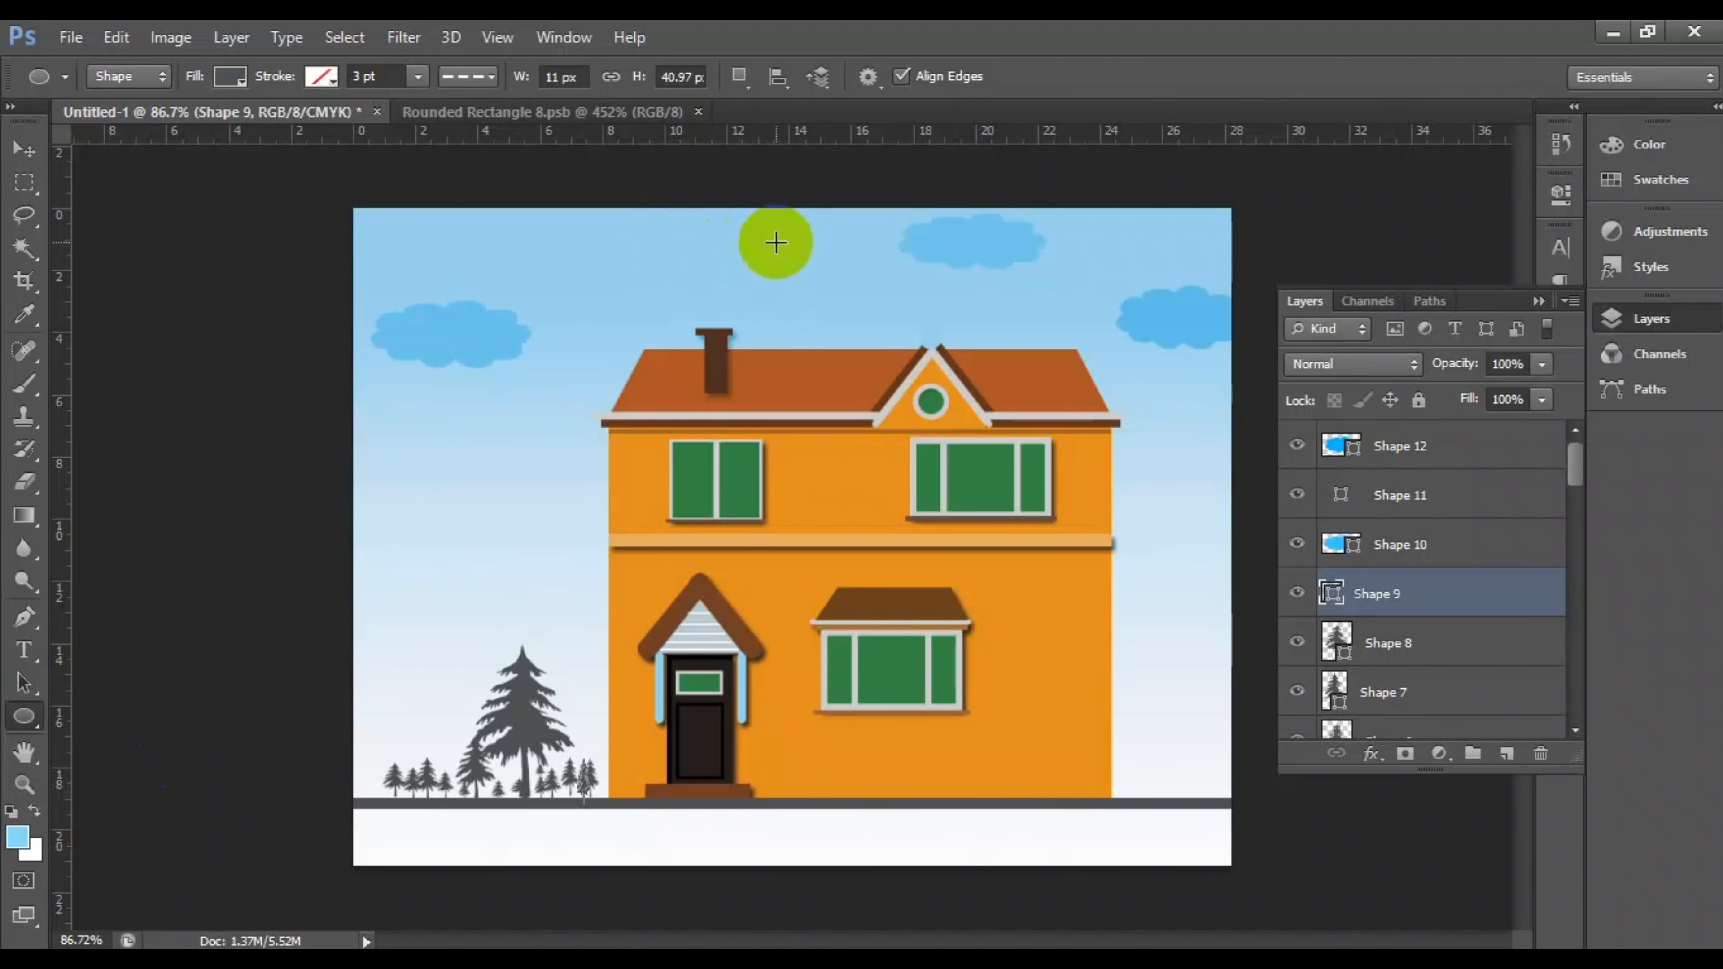
left_click_drag(786, 233, 869, 325)
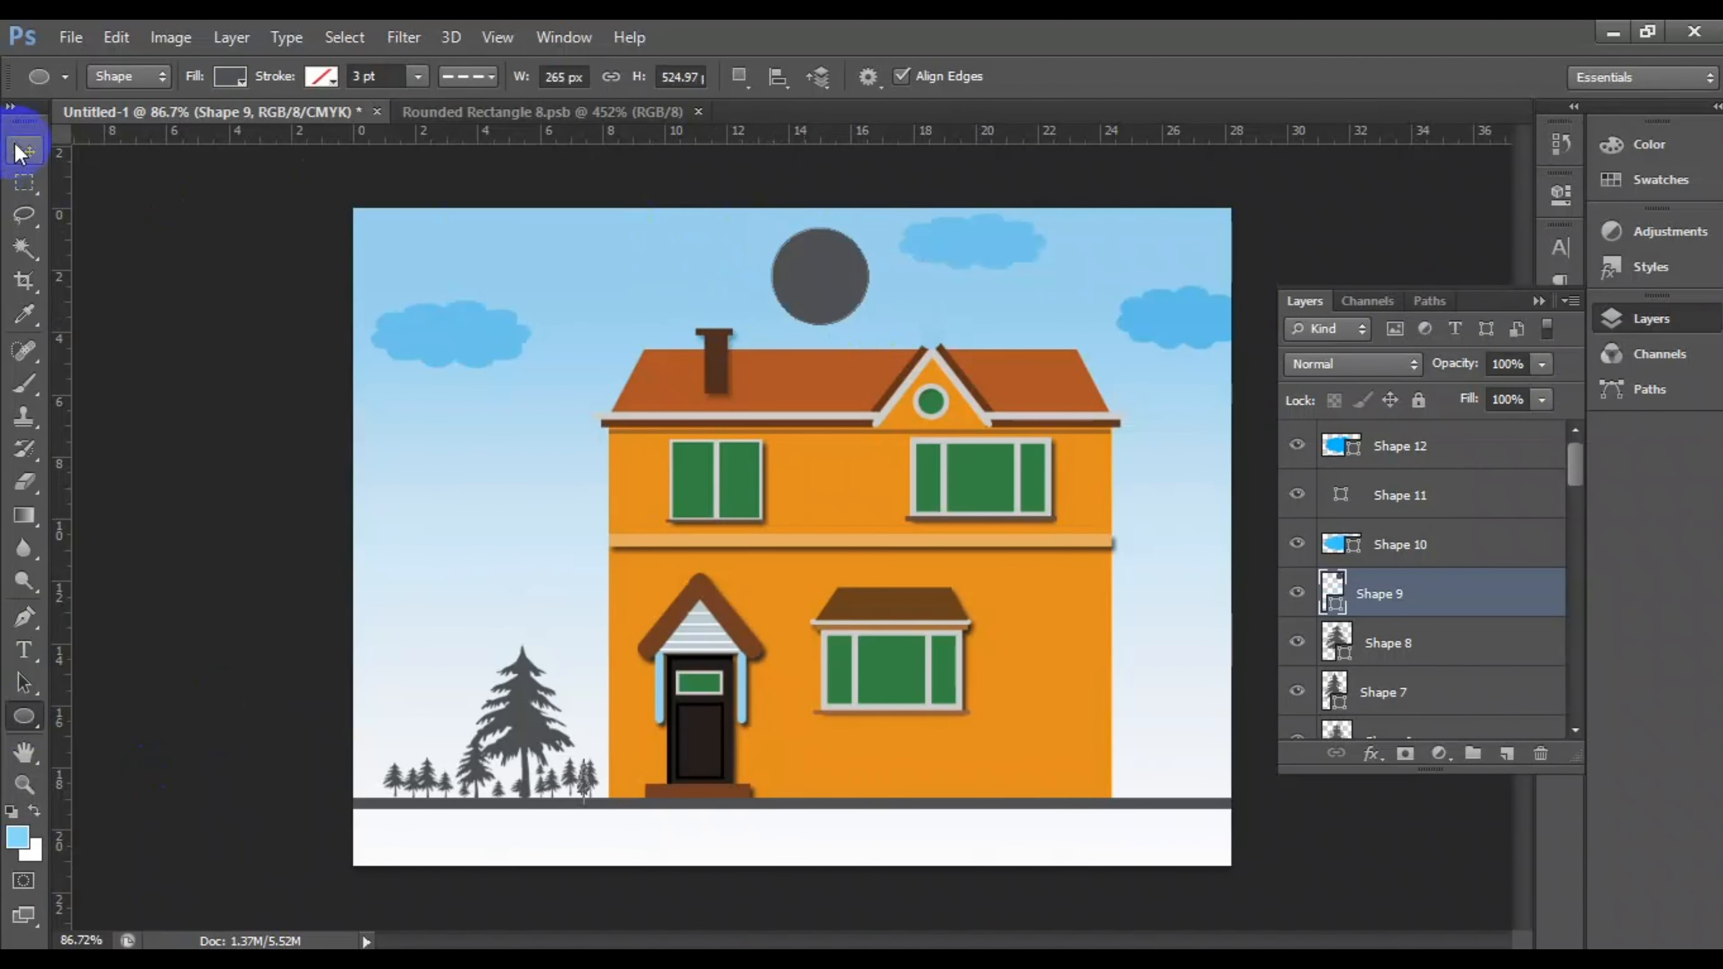
double_click(1334, 592)
left_click(954, 451)
left_click(1297, 595)
left_click(1297, 595)
left_click(1297, 595)
key("ctrl+z")
Step: Draw a sun circle about 92 px in diameter on its own layer, above the roof between chimney and gable
left_click(14, 151)
left_click(161, 322)
left_click(21, 709)
left_click_drag(778, 229, 907, 331)
Step: Fill the sun circle with a saturated orange
double_click(1339, 445)
left_click_drag(665, 703, 668, 781)
left_click(615, 539)
left_click(527, 489)
left_click(489, 489)
left_click_drag(667, 710, 667, 755)
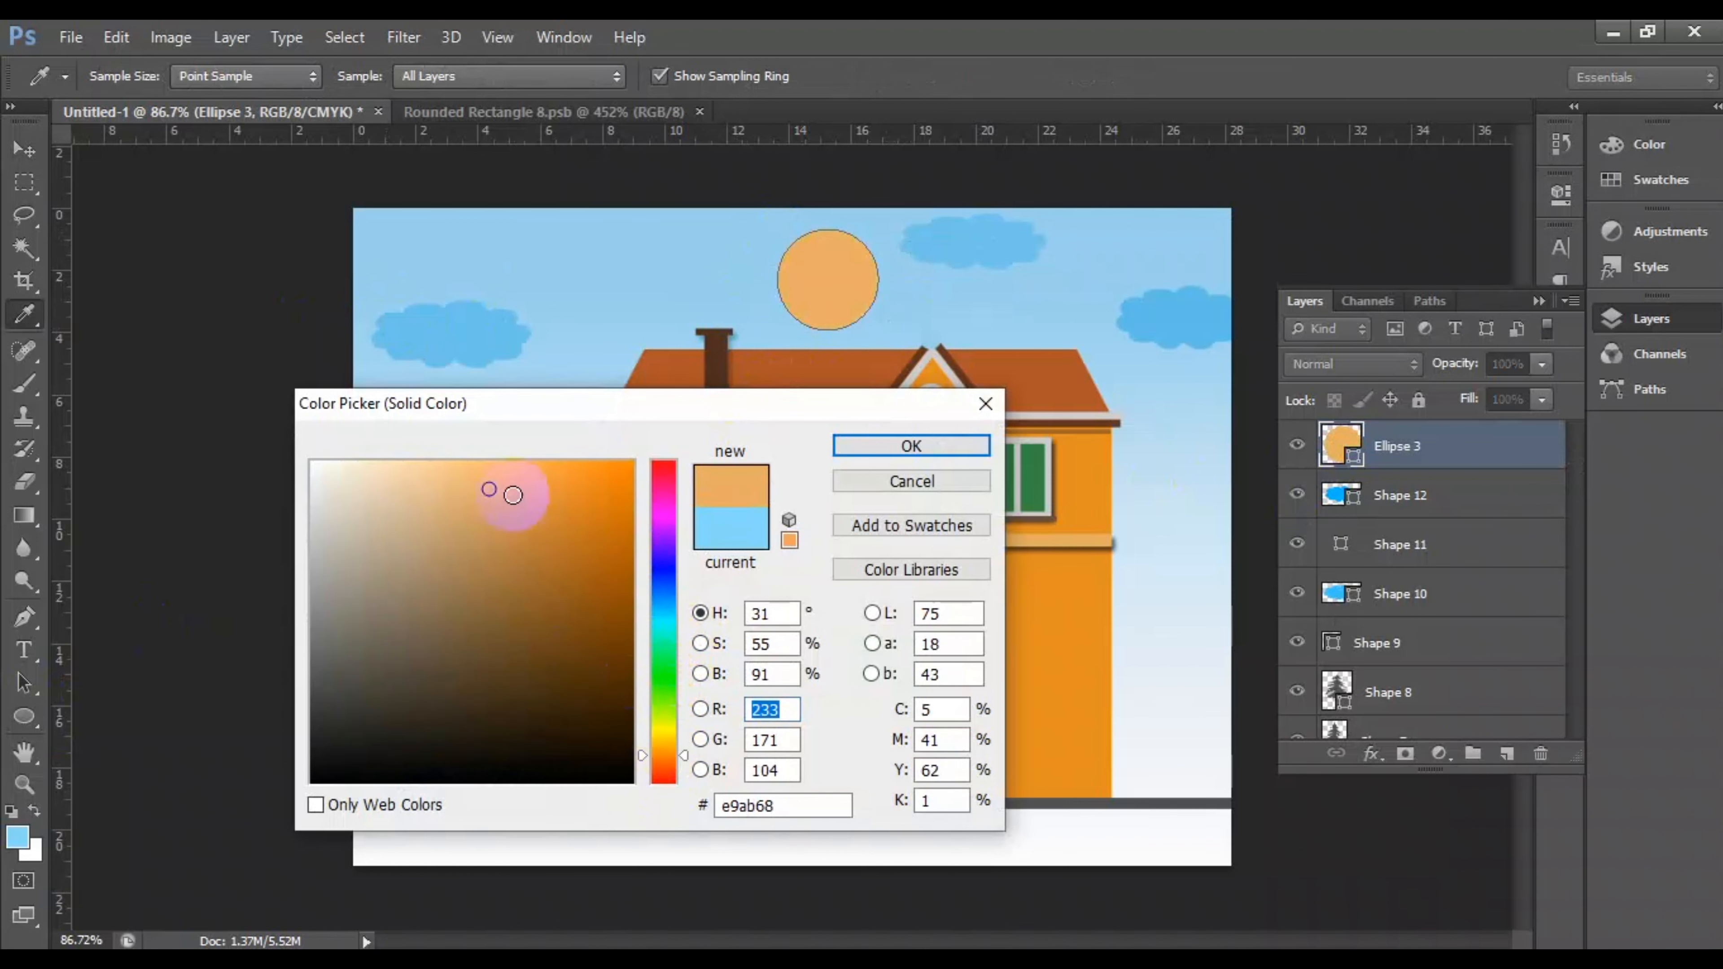
left_click(603, 483)
left_click(911, 446)
Step: Set the sun circle's fill to 72% and its opacity to 65%
type("72")
left_click(1514, 366)
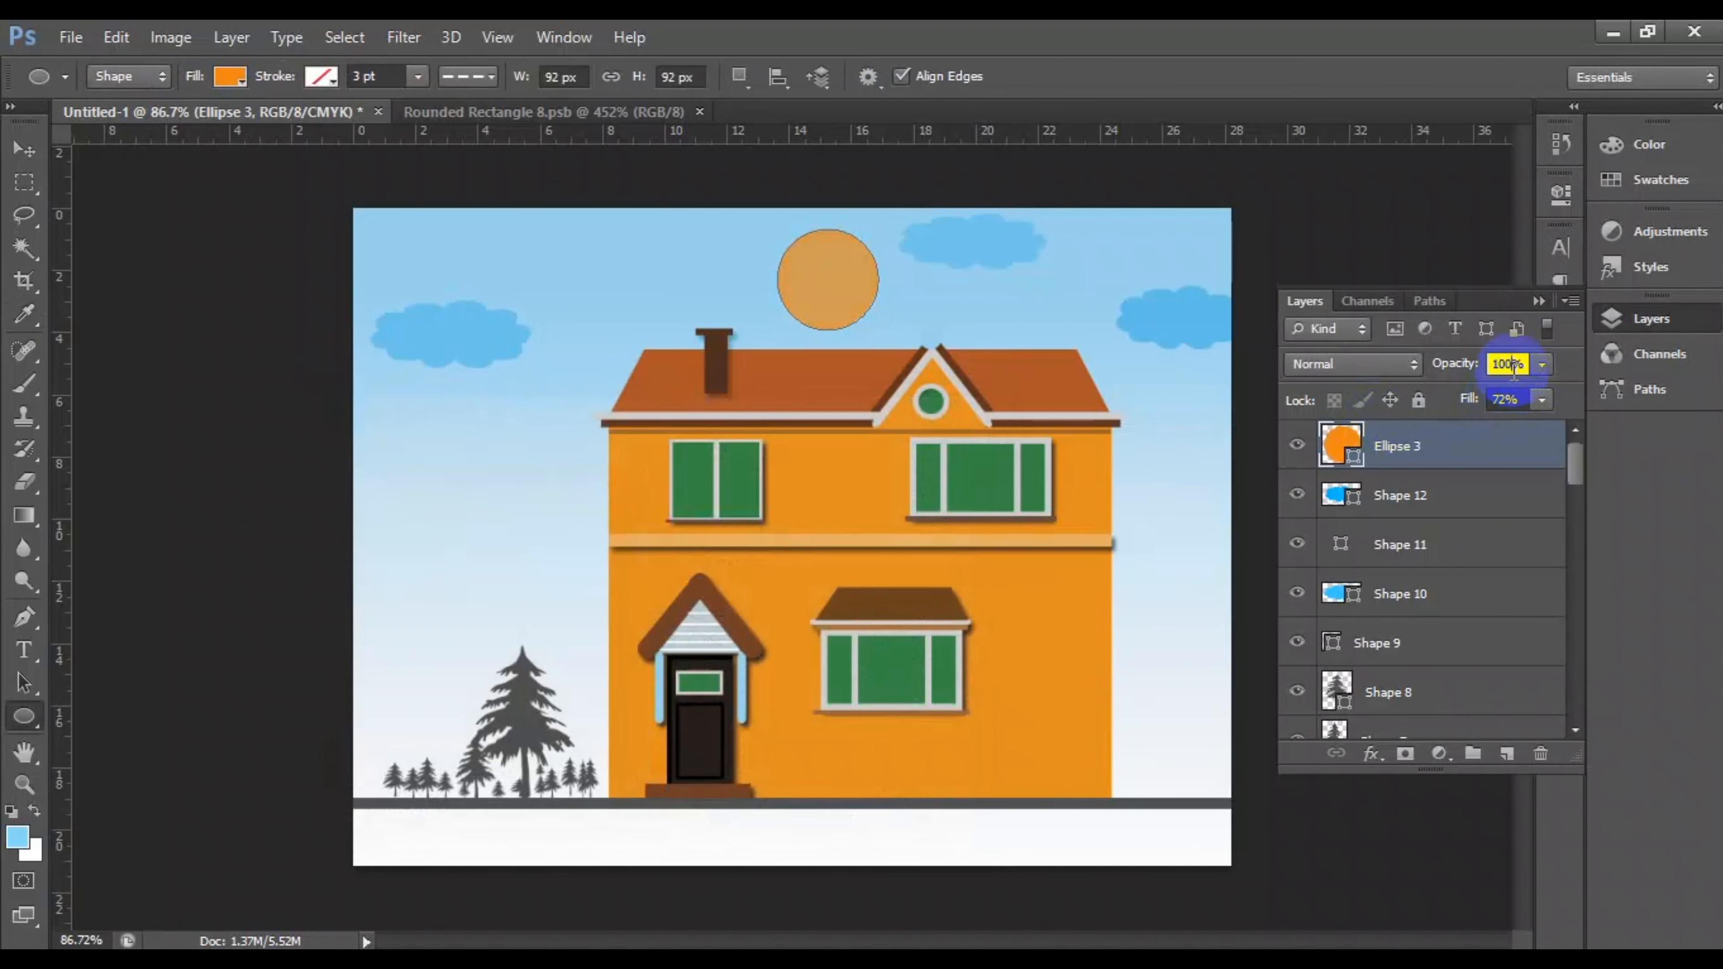
type("65")
key("Return")
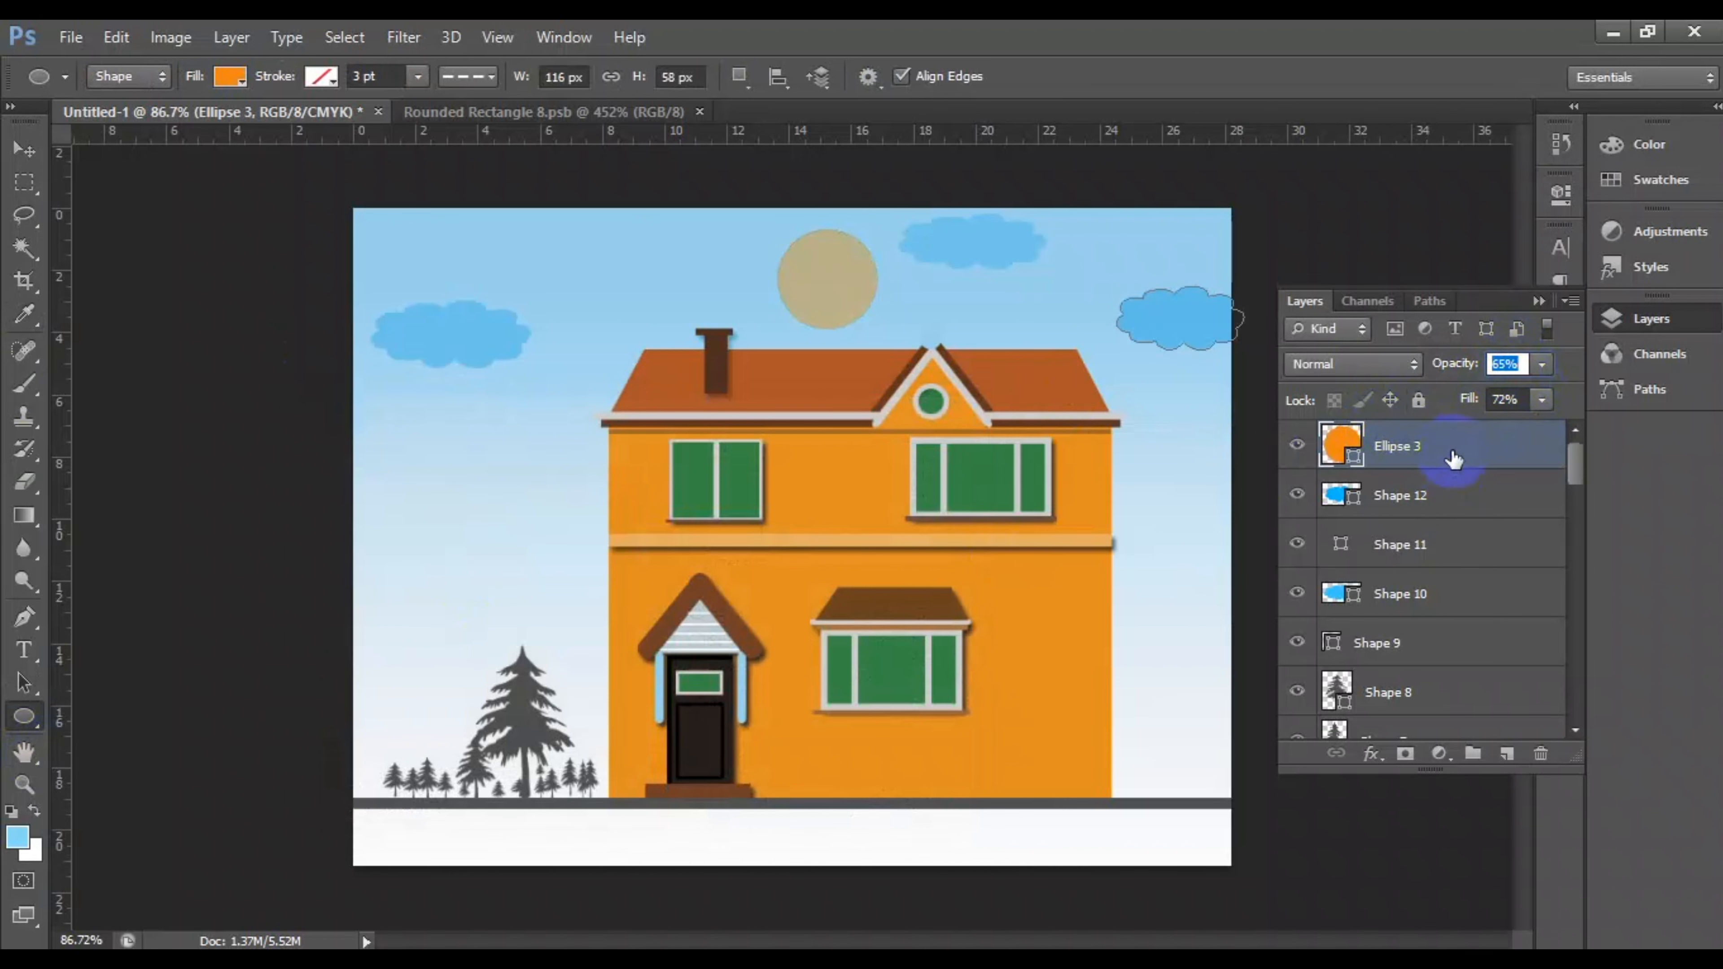
Step: Add a white drop shadow at 100% opacity to the sun circle's layer
right_click(1454, 459)
left_click(1090, 192)
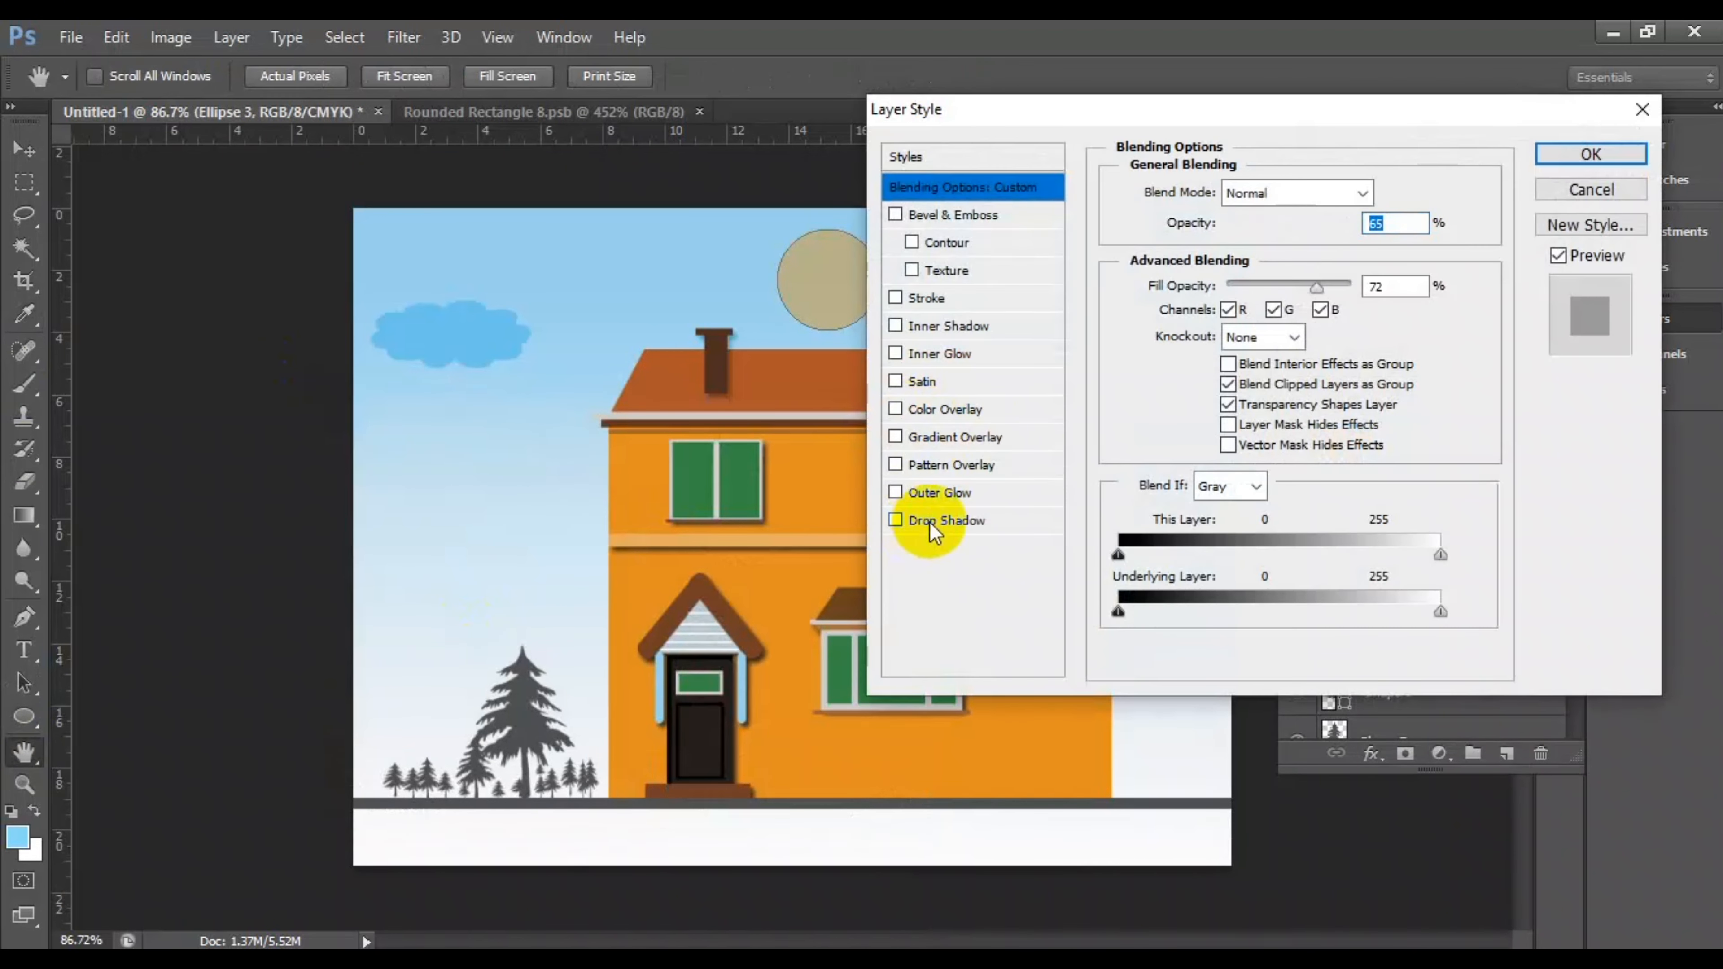
left_click(931, 521)
left_click_drag(1293, 116, 1392, 124)
left_click(1483, 205)
left_click_drag(477, 611, 307, 459)
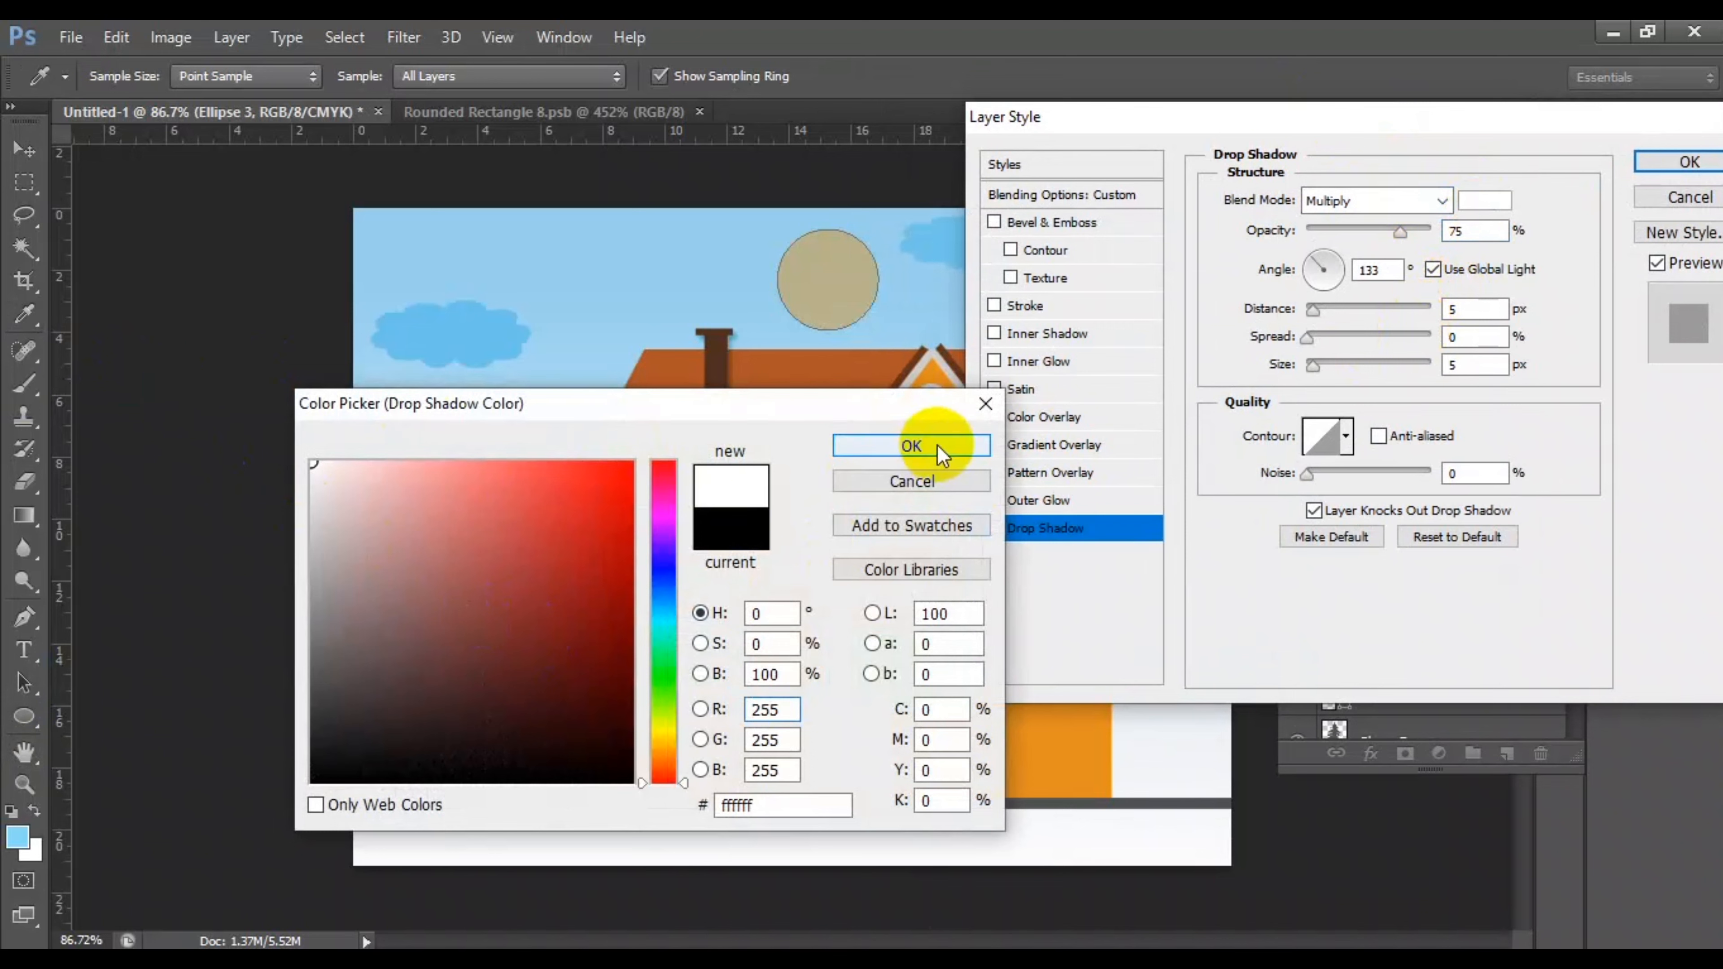
left_click(911, 446)
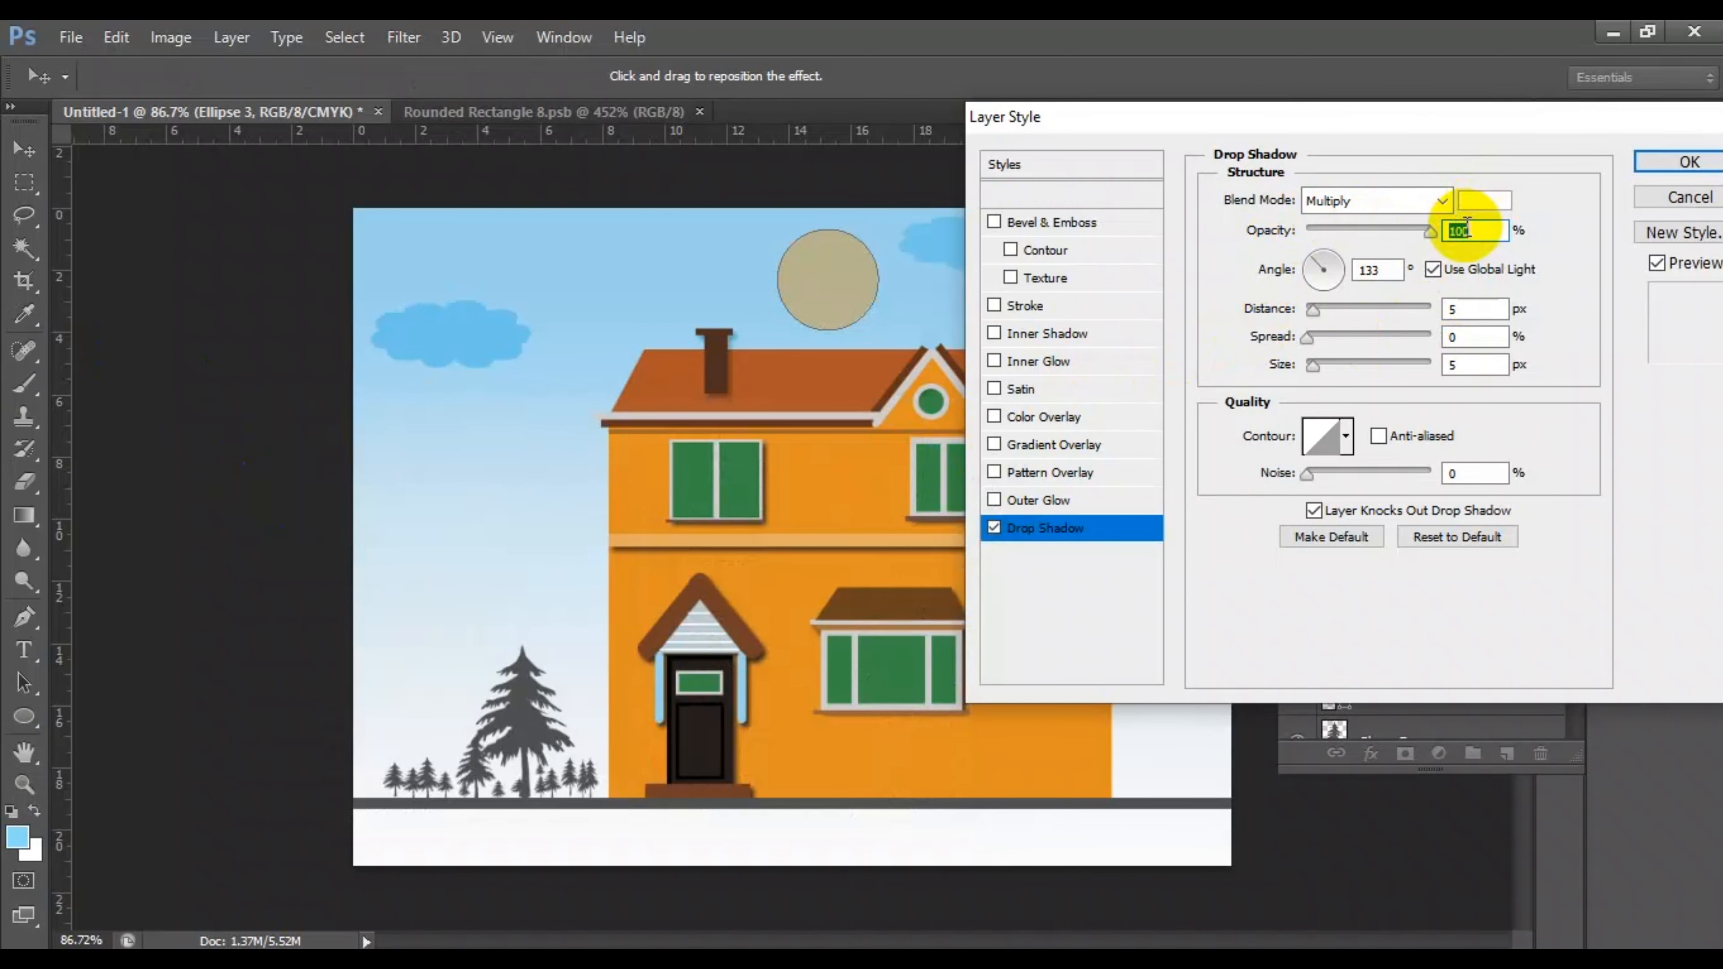
Step: Add a white inner shadow to the sun circle and apply the layer style
left_click(1058, 334)
left_click(1485, 201)
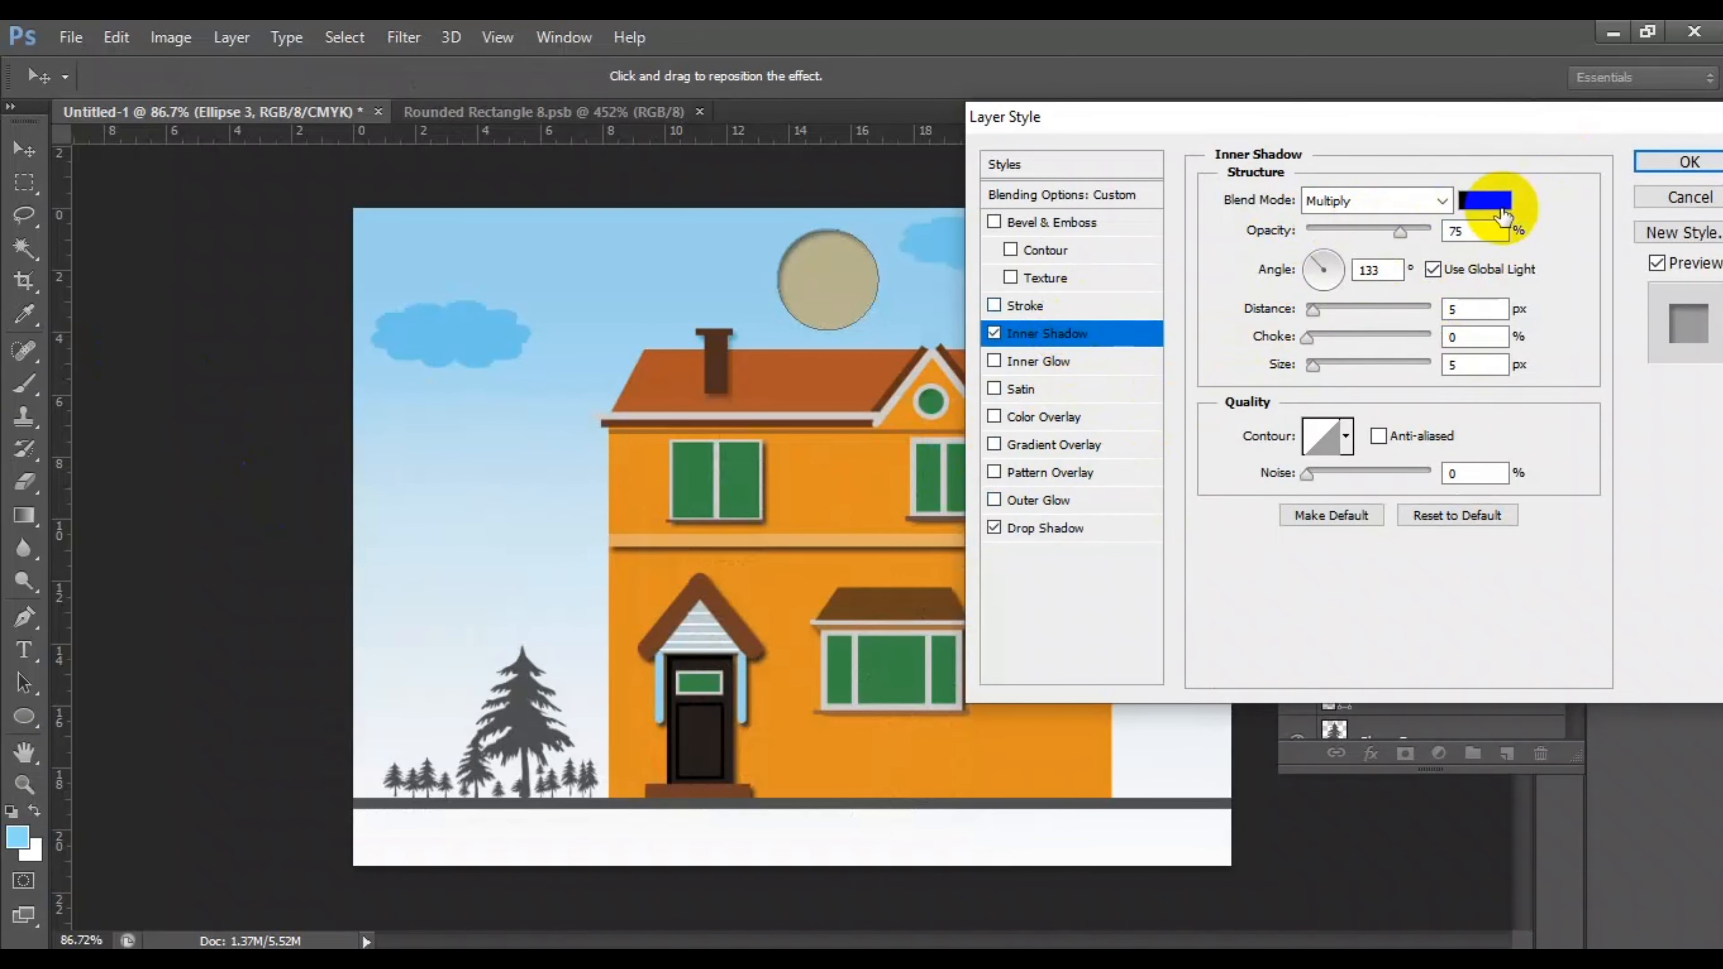
left_click(312, 464)
left_click(911, 446)
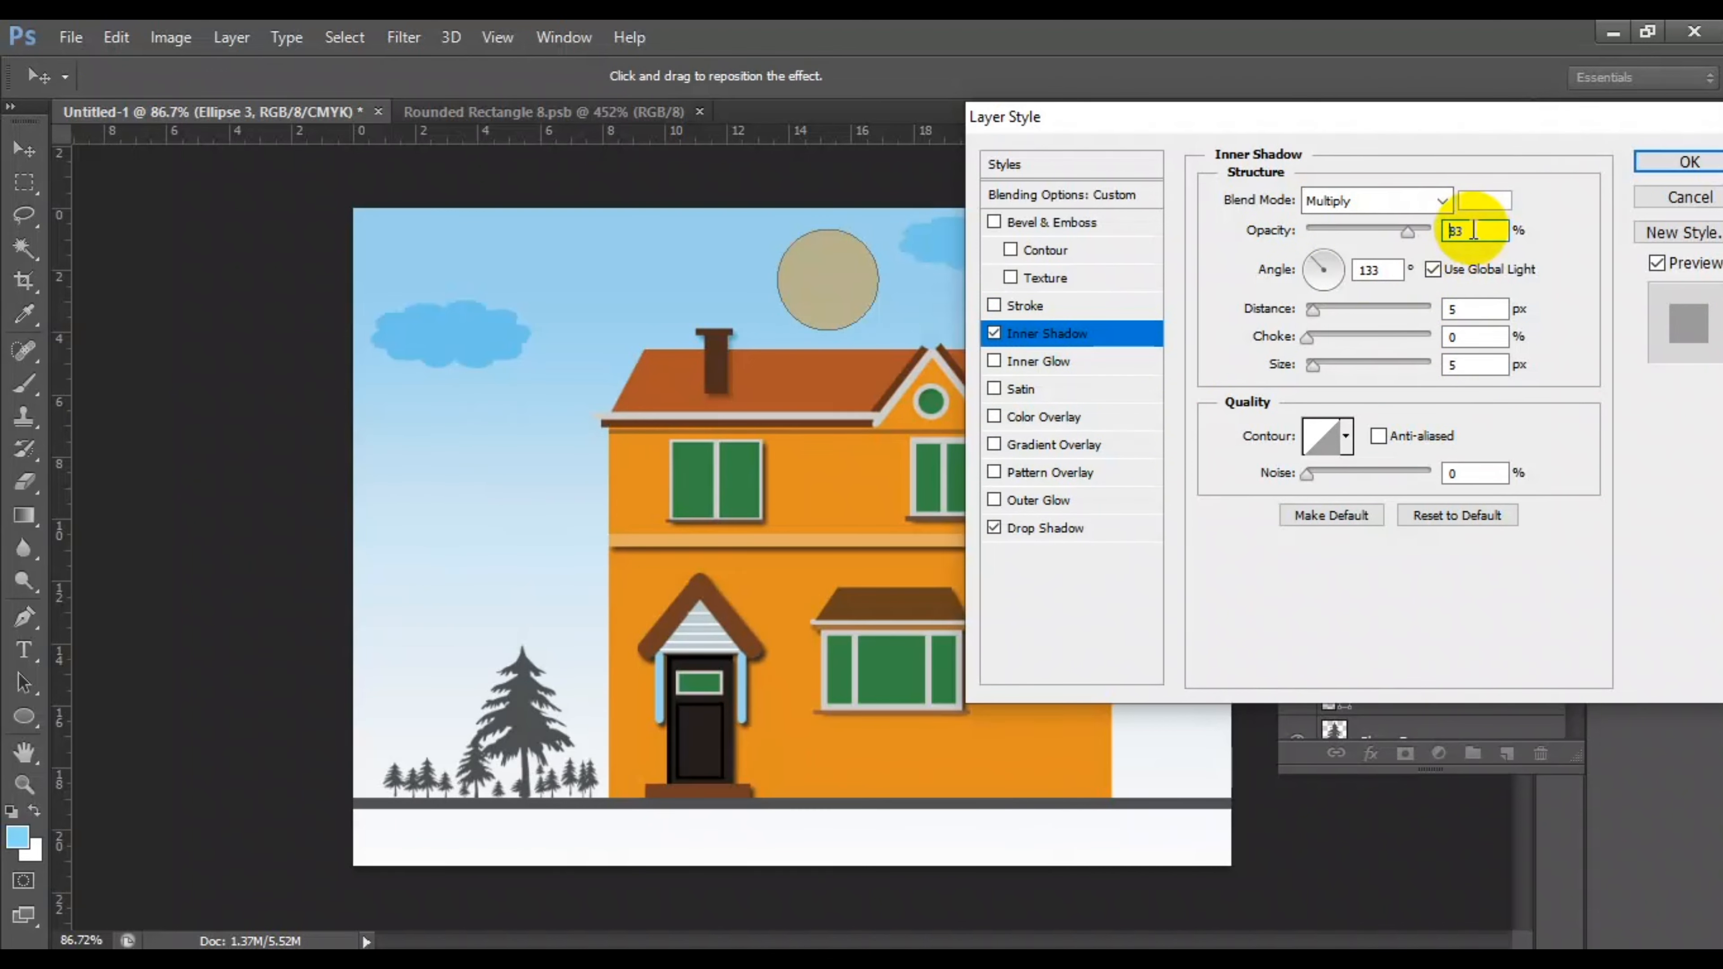
left_click(1676, 161)
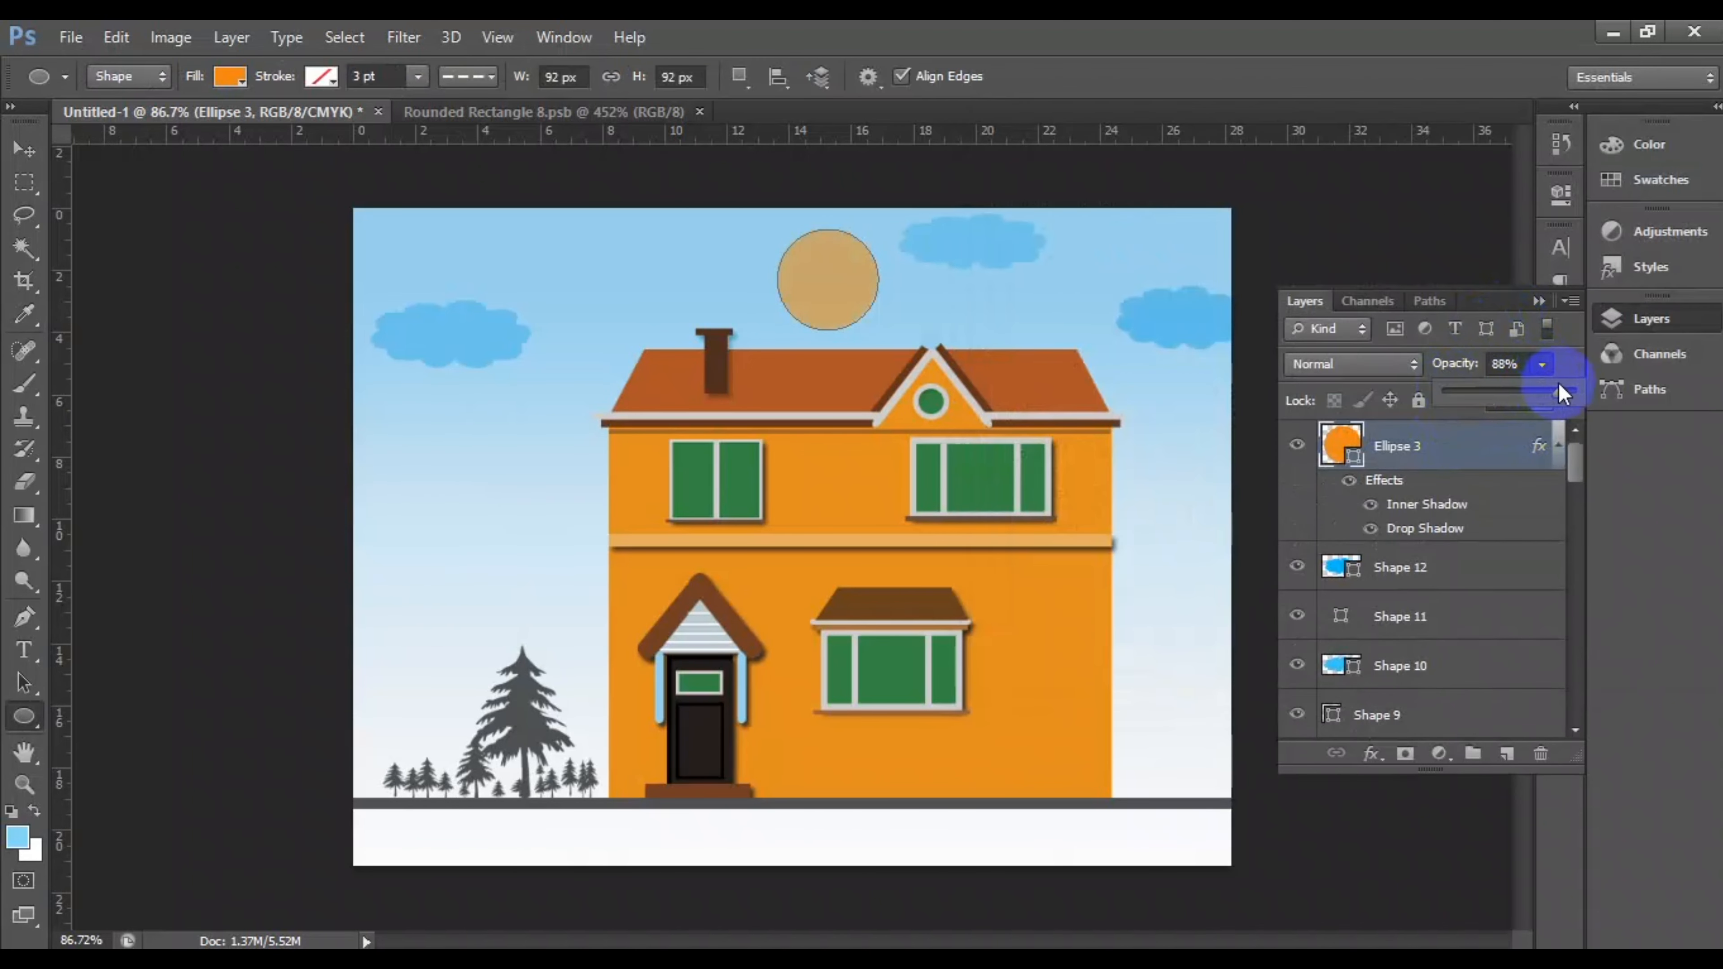
Step: Move the sun into the gap between the two clouds on the right and shift the right-edge cloud slightly down
key("v")
left_click_drag(798, 243, 1121, 244)
key("Return")
left_click_drag(1182, 327, 1189, 349)
Step: Duplicate the cloud beside the sun and place the copy partly off the sky's upper-left corner
left_click(978, 245)
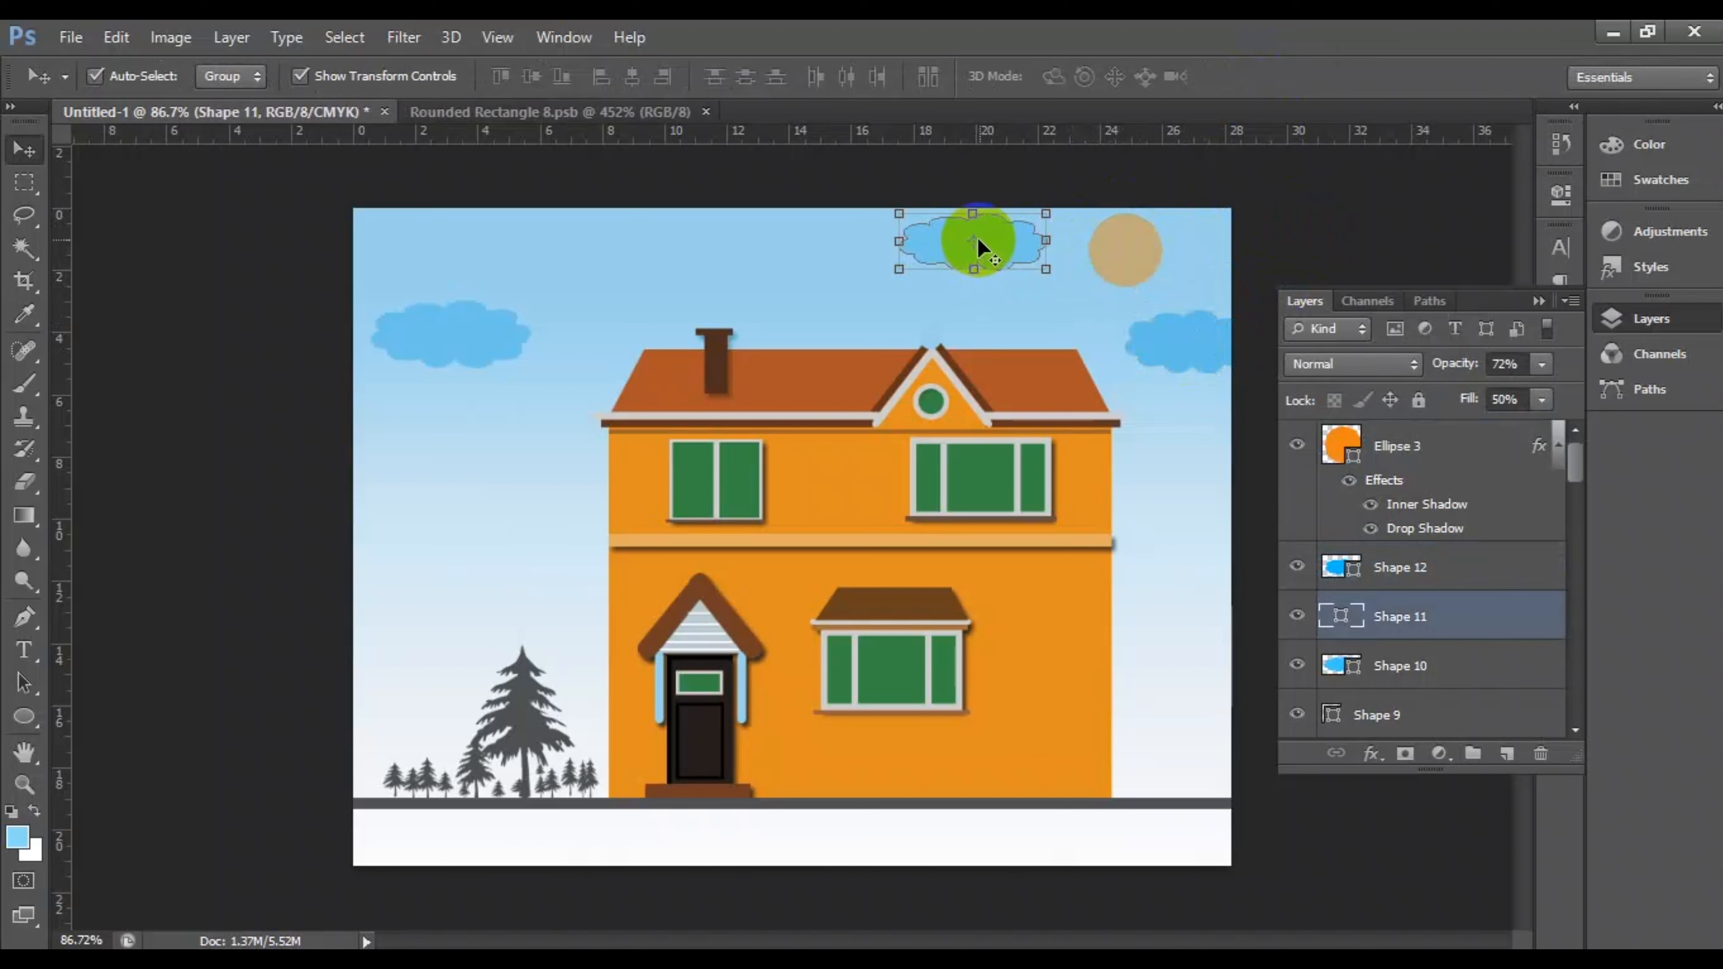
left_click_drag(997, 242, 358, 234, "alt")
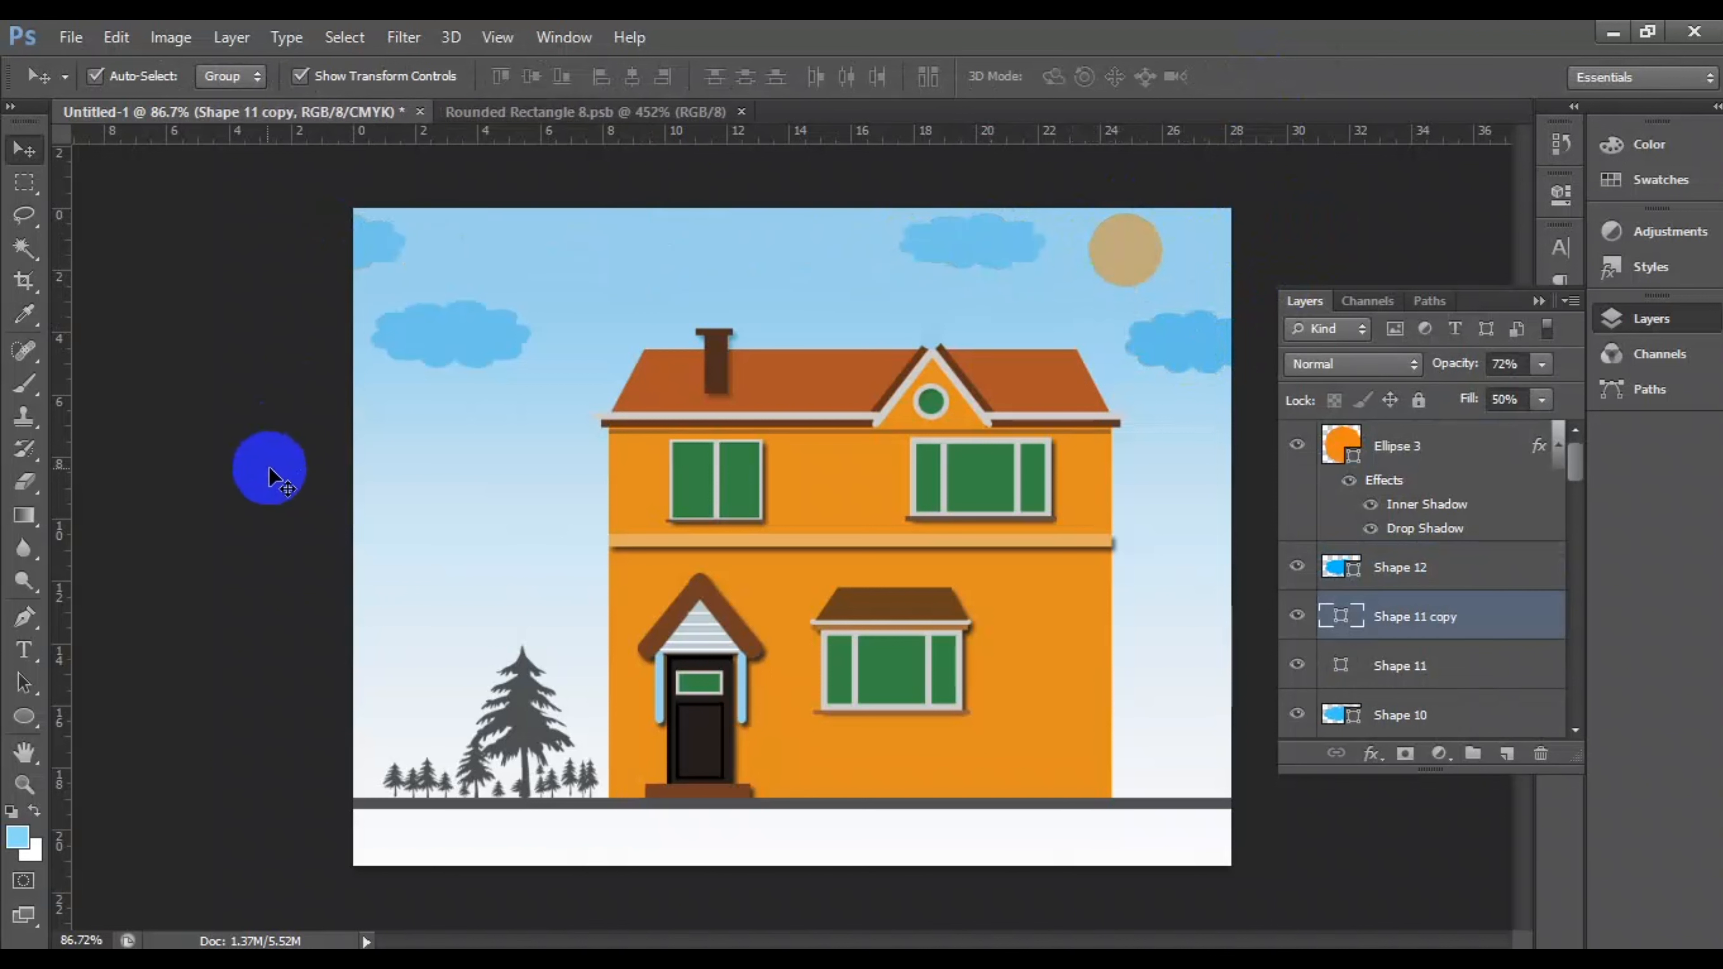
left_click(248, 494)
Step: Try a net-like custom shape on the ground beside the house's right wall and undo it
left_click(24, 716)
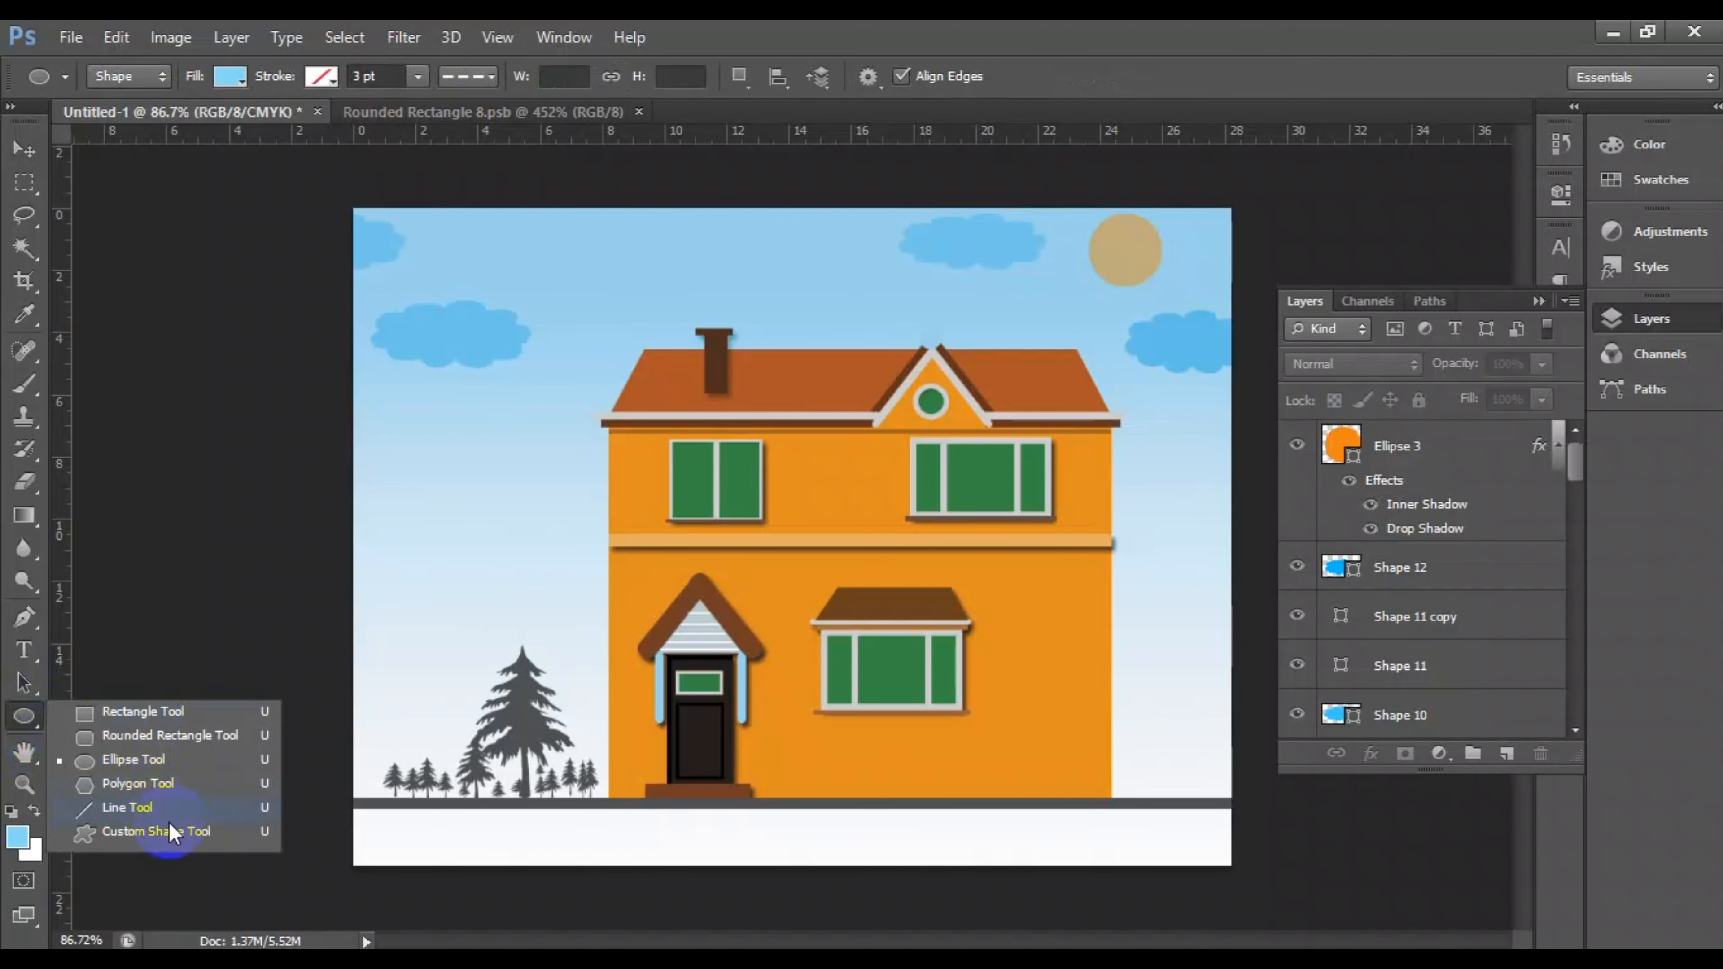
left_click(169, 828)
left_click(980, 74)
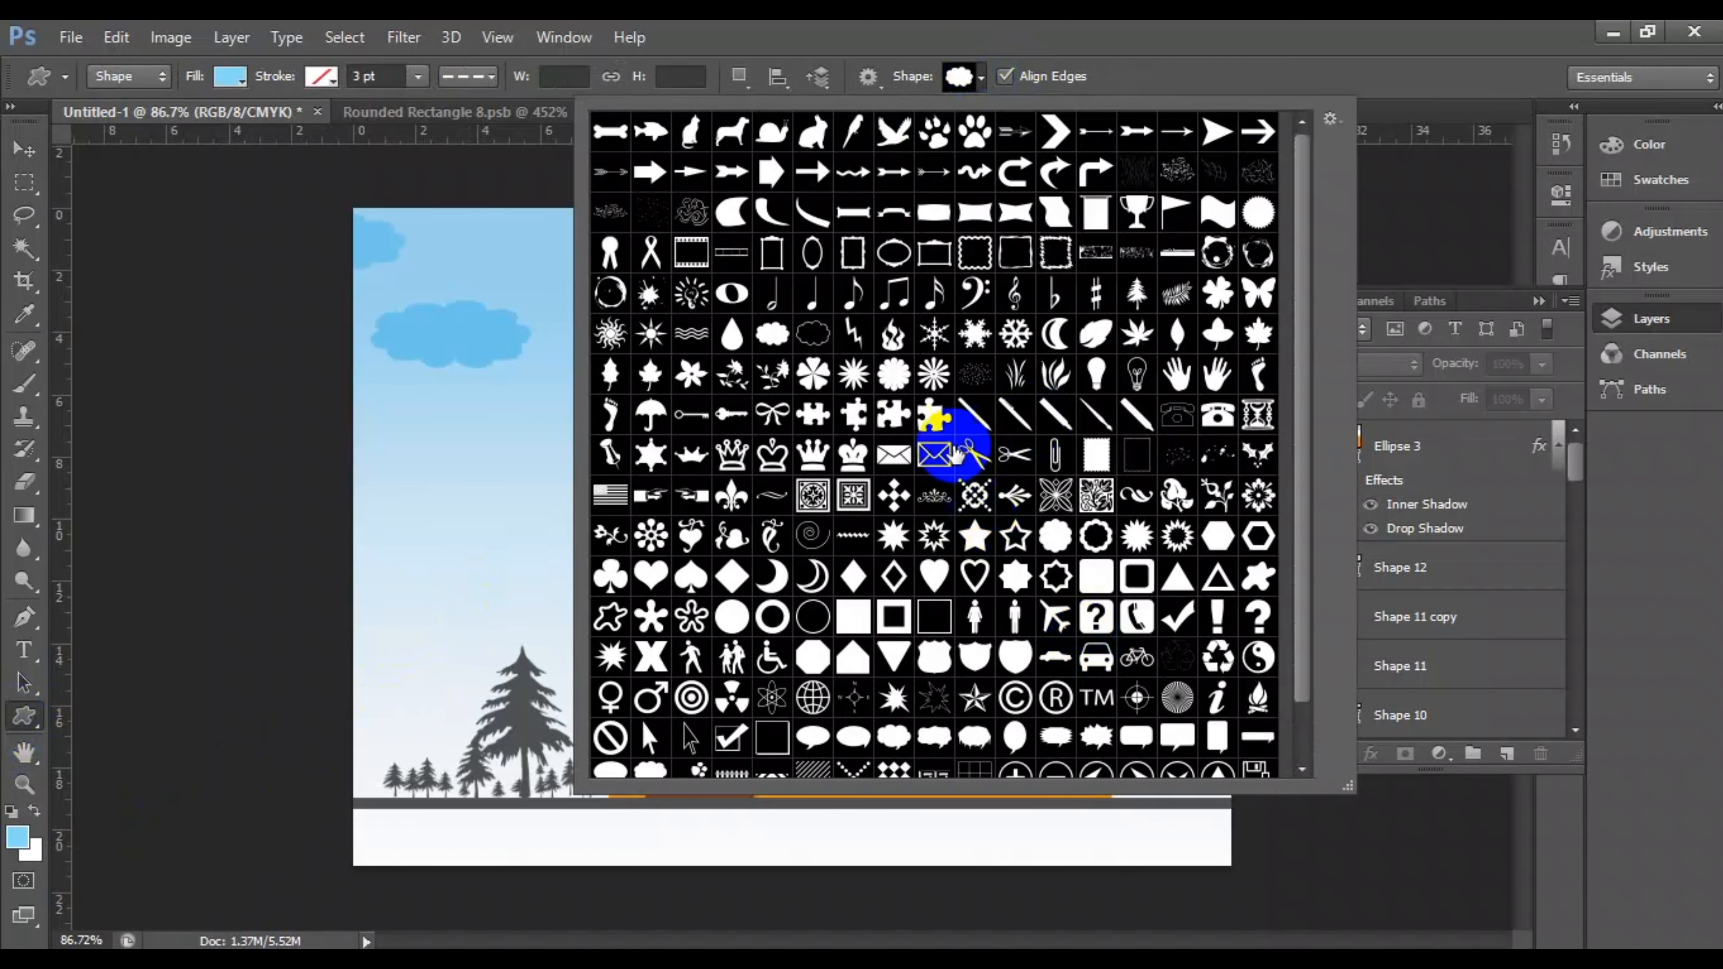
double_click(1211, 179)
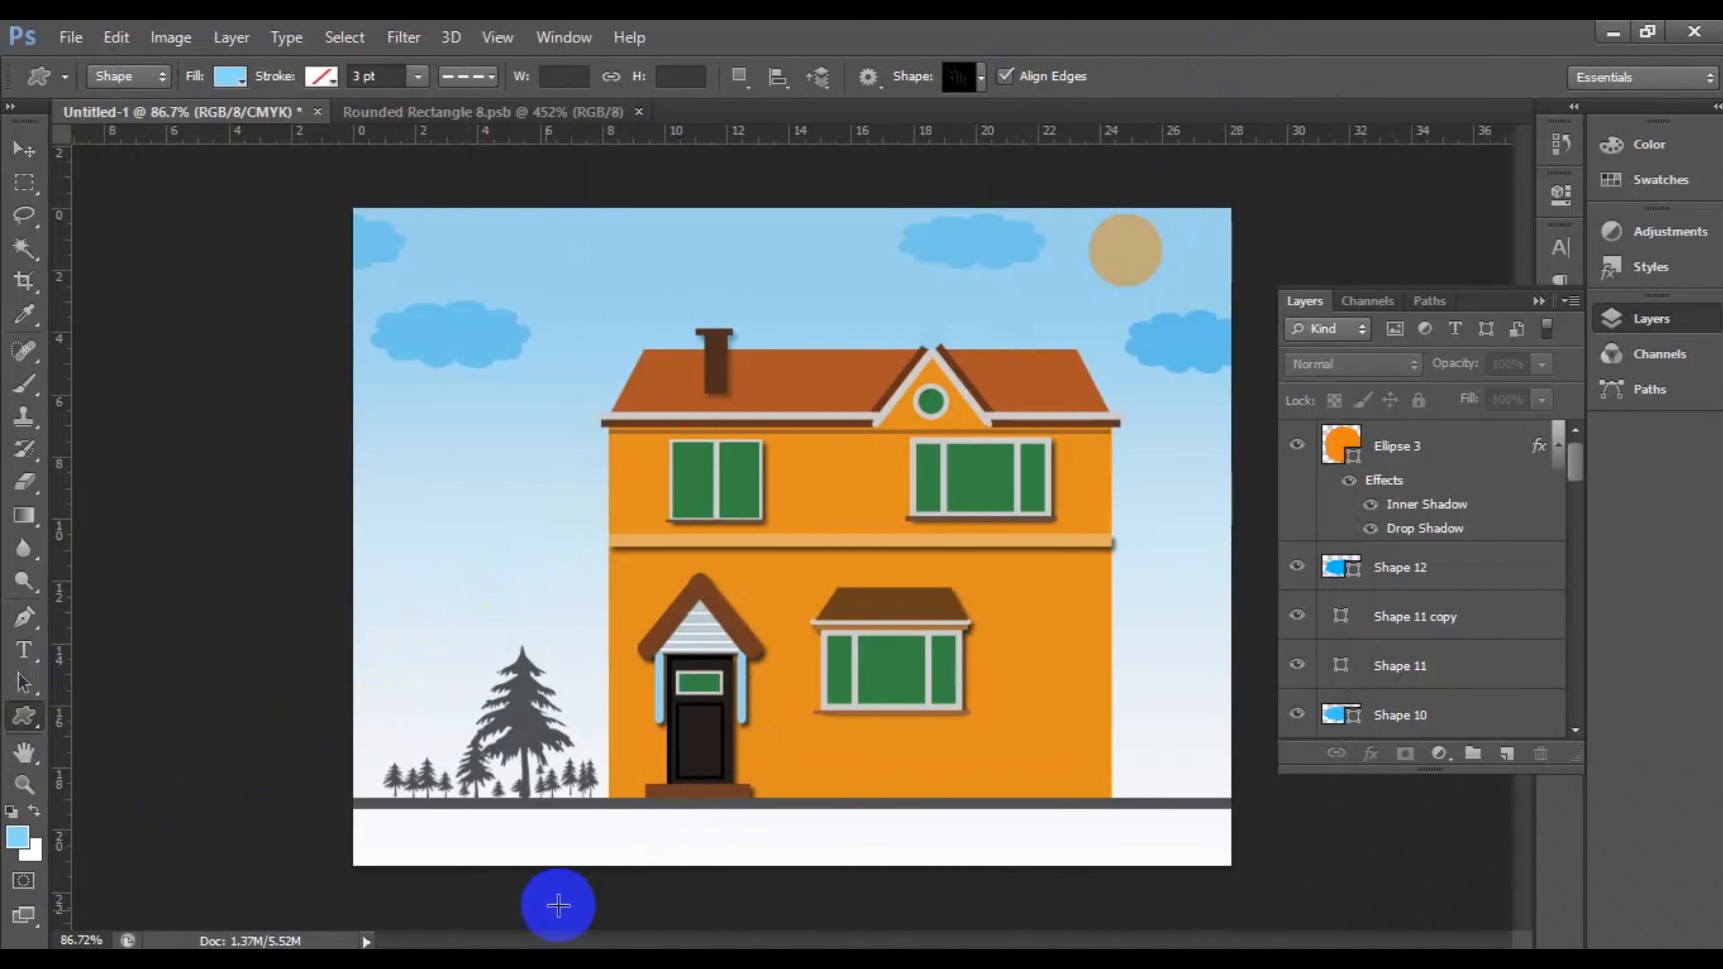
left_click_drag(1153, 754, 1220, 814)
key("ctrl+z")
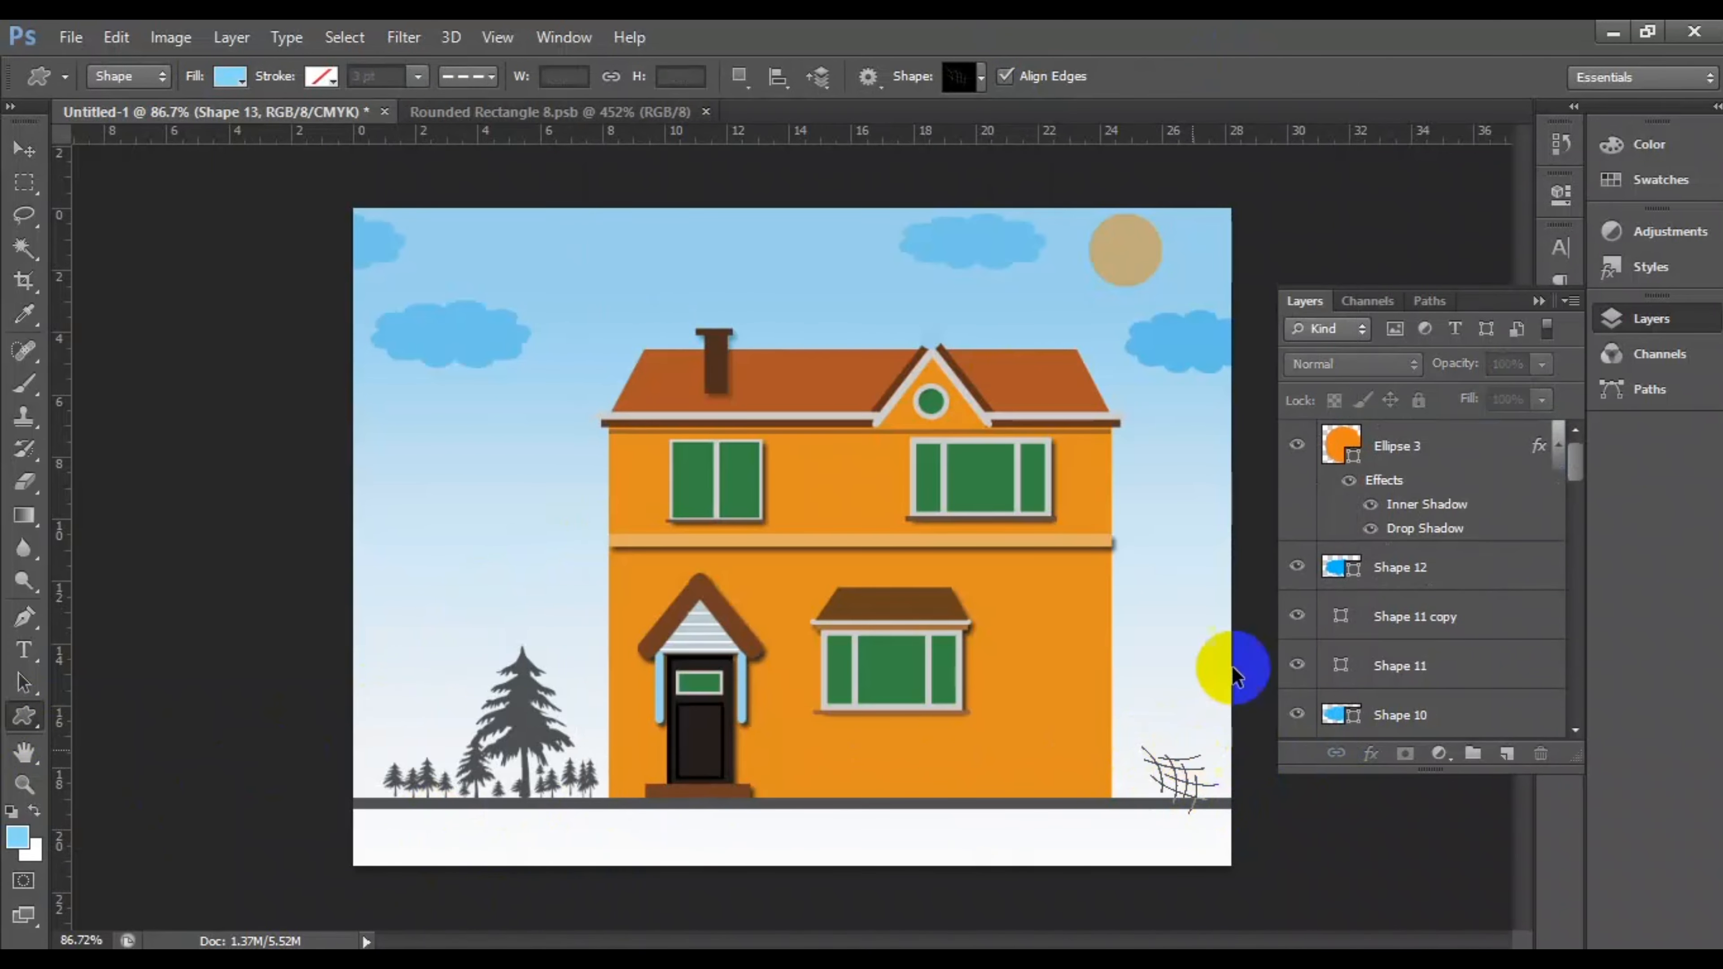
Step: Draw a flowering-plant custom shape about 70 × 69 px on the ground to the right of the house
left_click(976, 75)
scroll(1016, 478, "down", 1)
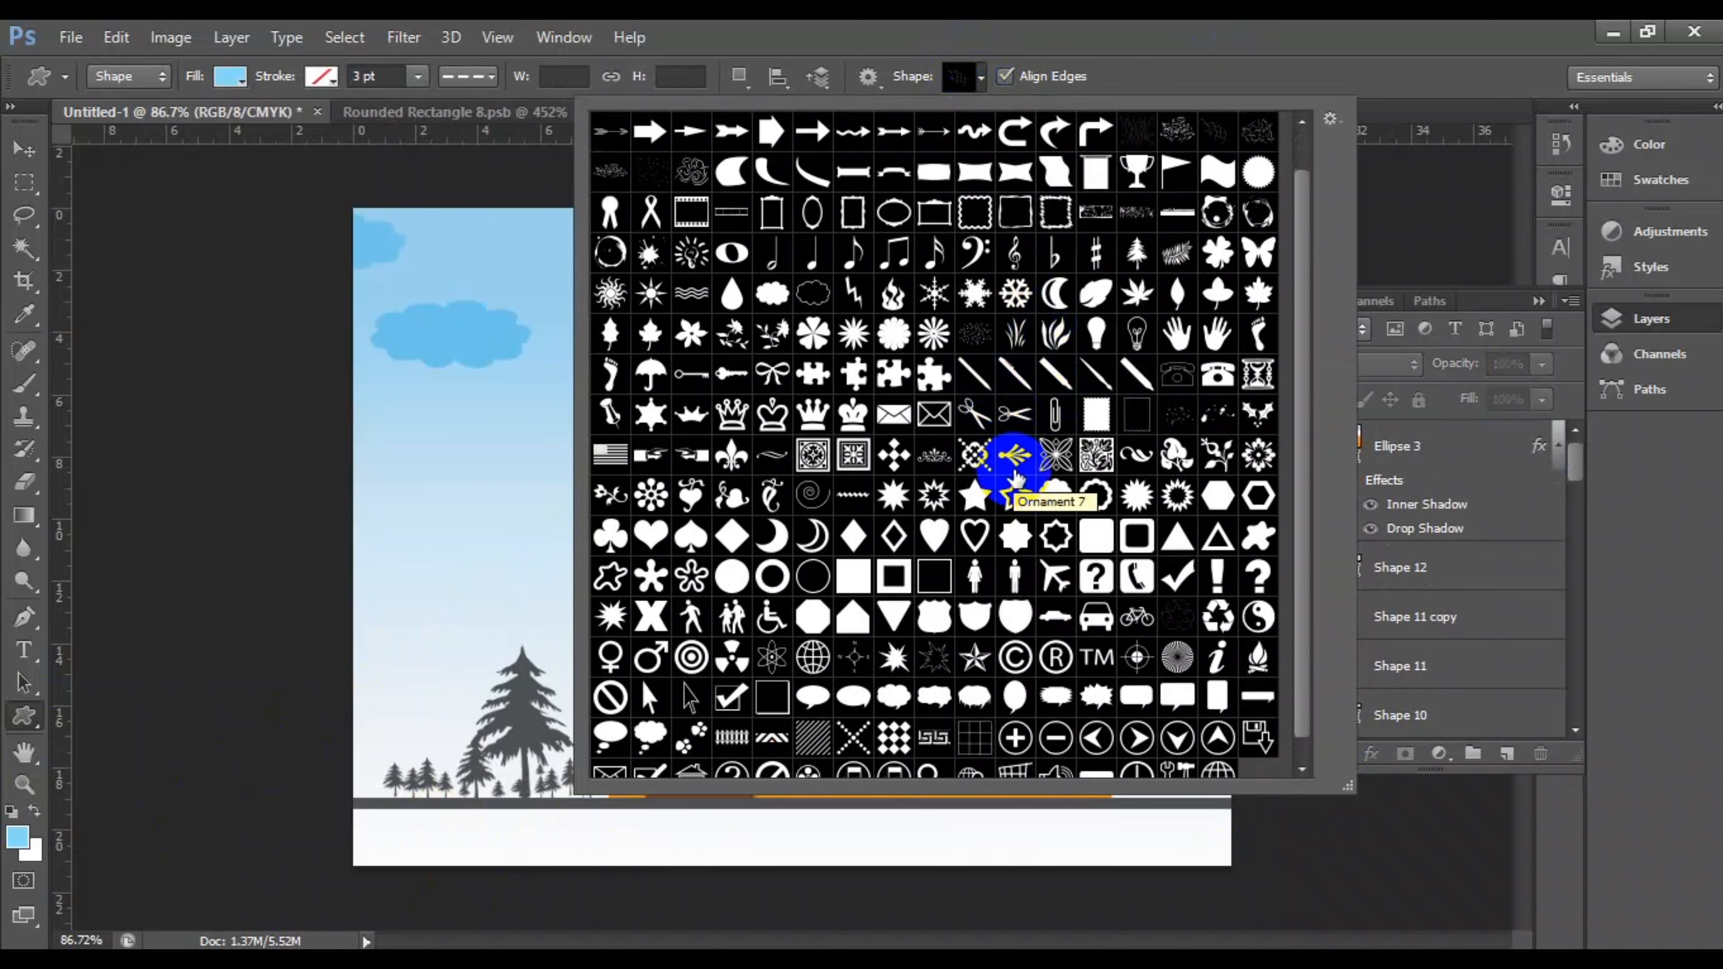
scroll(1048, 478, "up", 1)
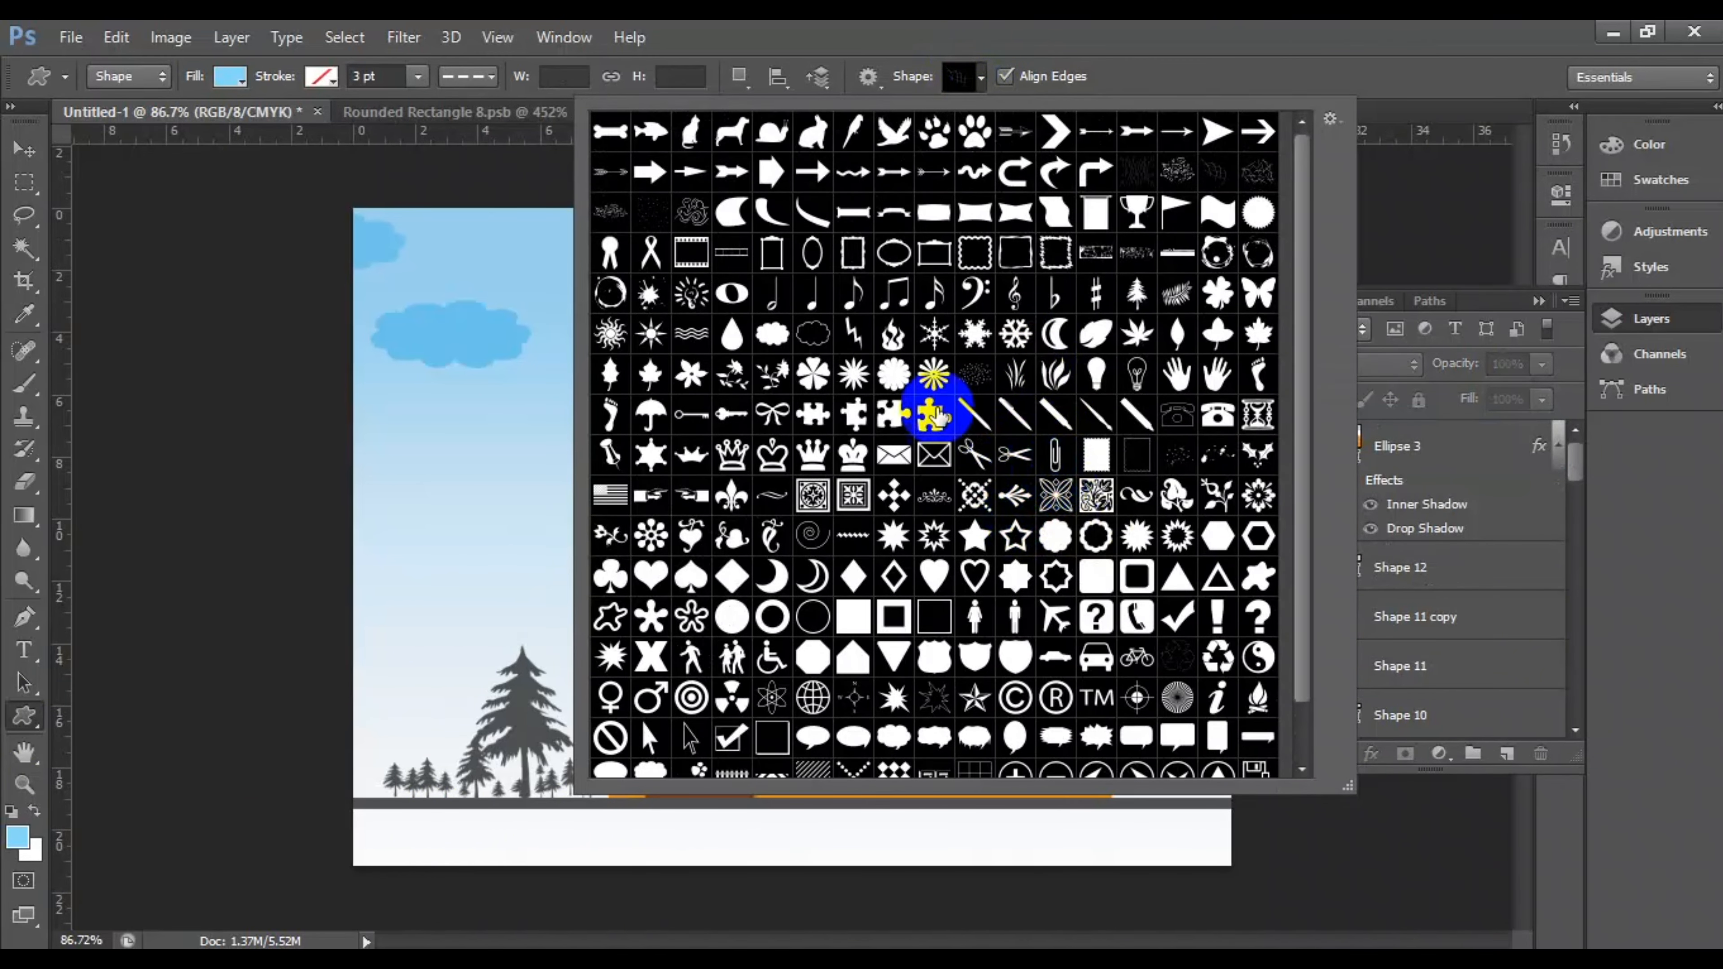
double_click(773, 371)
left_click_drag(1145, 730, 1215, 802)
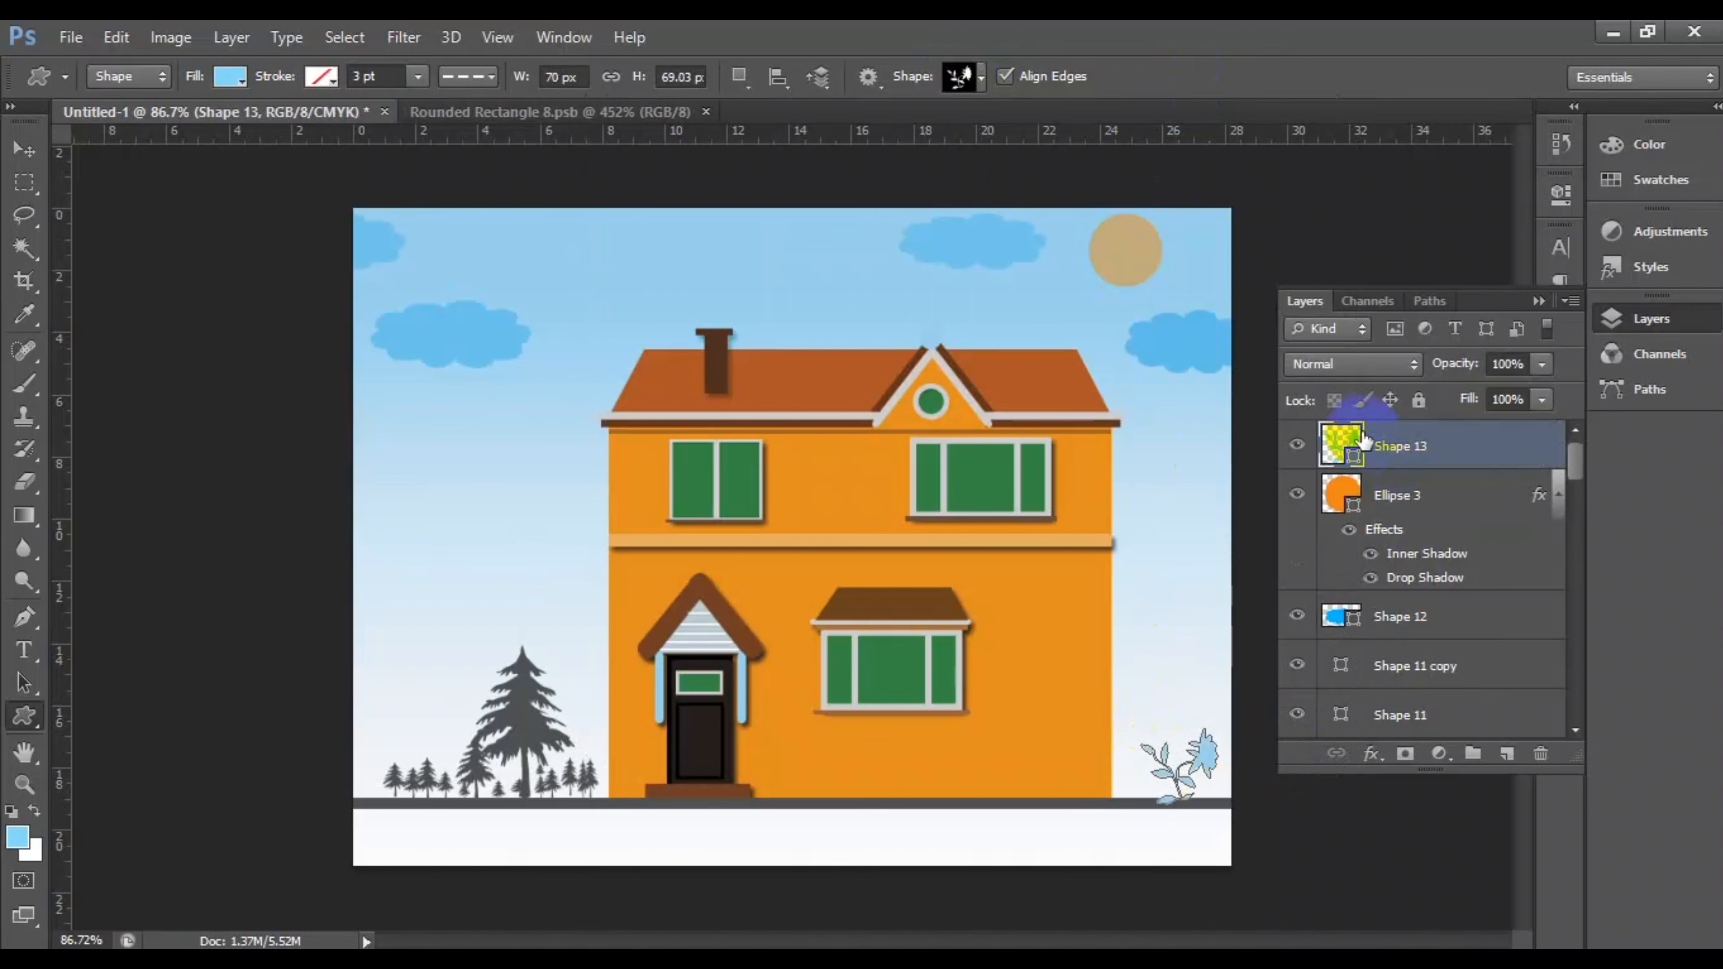
Step: Fill the flowering plant with dark green (#165e0d) and add a smaller plant of the same shape over it
double_click(1341, 446)
left_click_drag(665, 672, 663, 687)
left_click(588, 662)
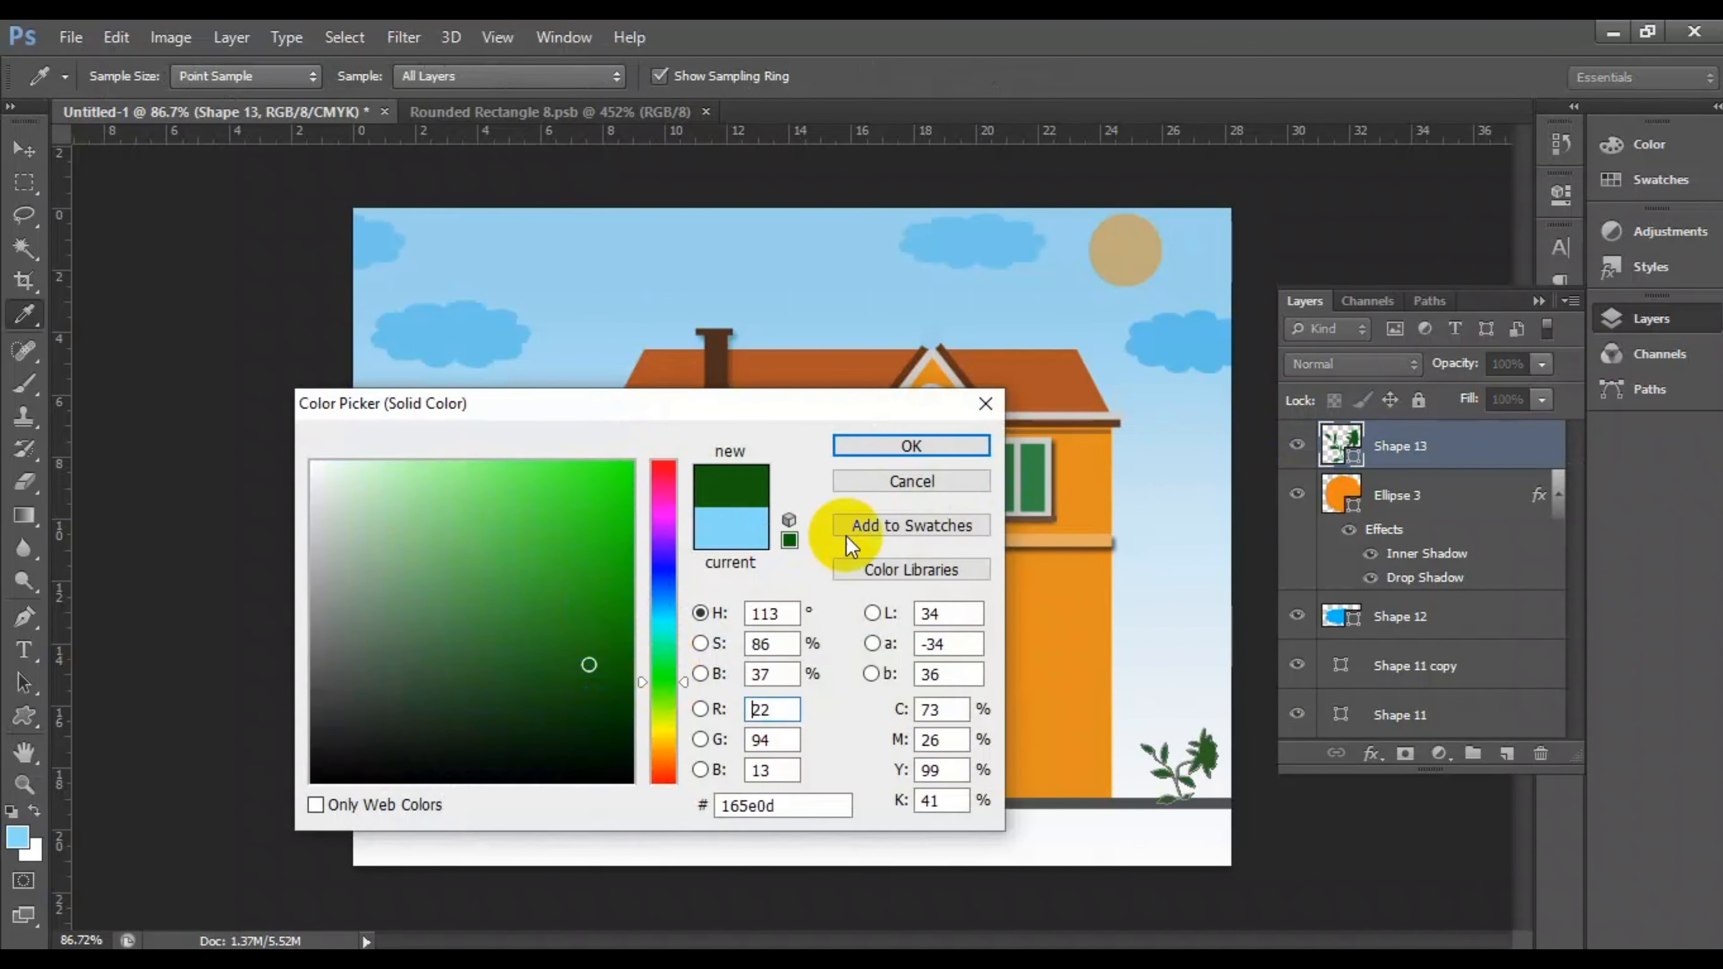
left_click(912, 445)
left_click_drag(1168, 799, 1215, 790)
Step: Go down the layer stack through the pine tree layers and select the Shape 1 layer above Rectangle 18
scroll(1461, 566, "down", 5)
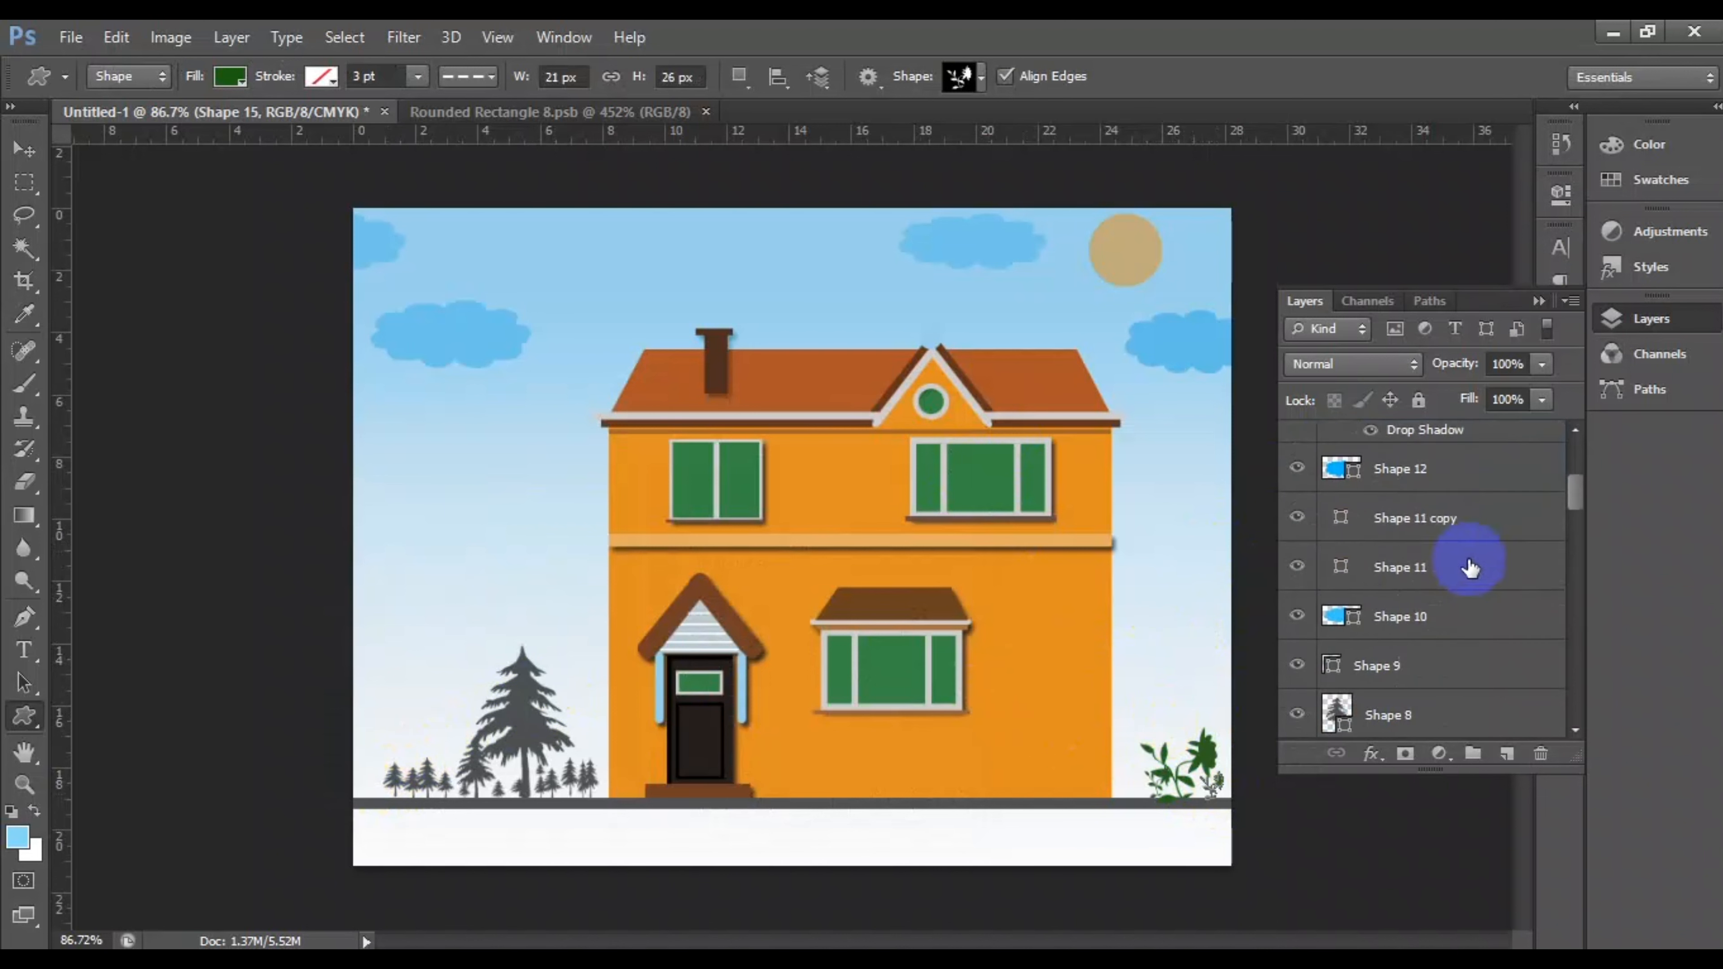
left_click(1425, 475)
left_click(1293, 468)
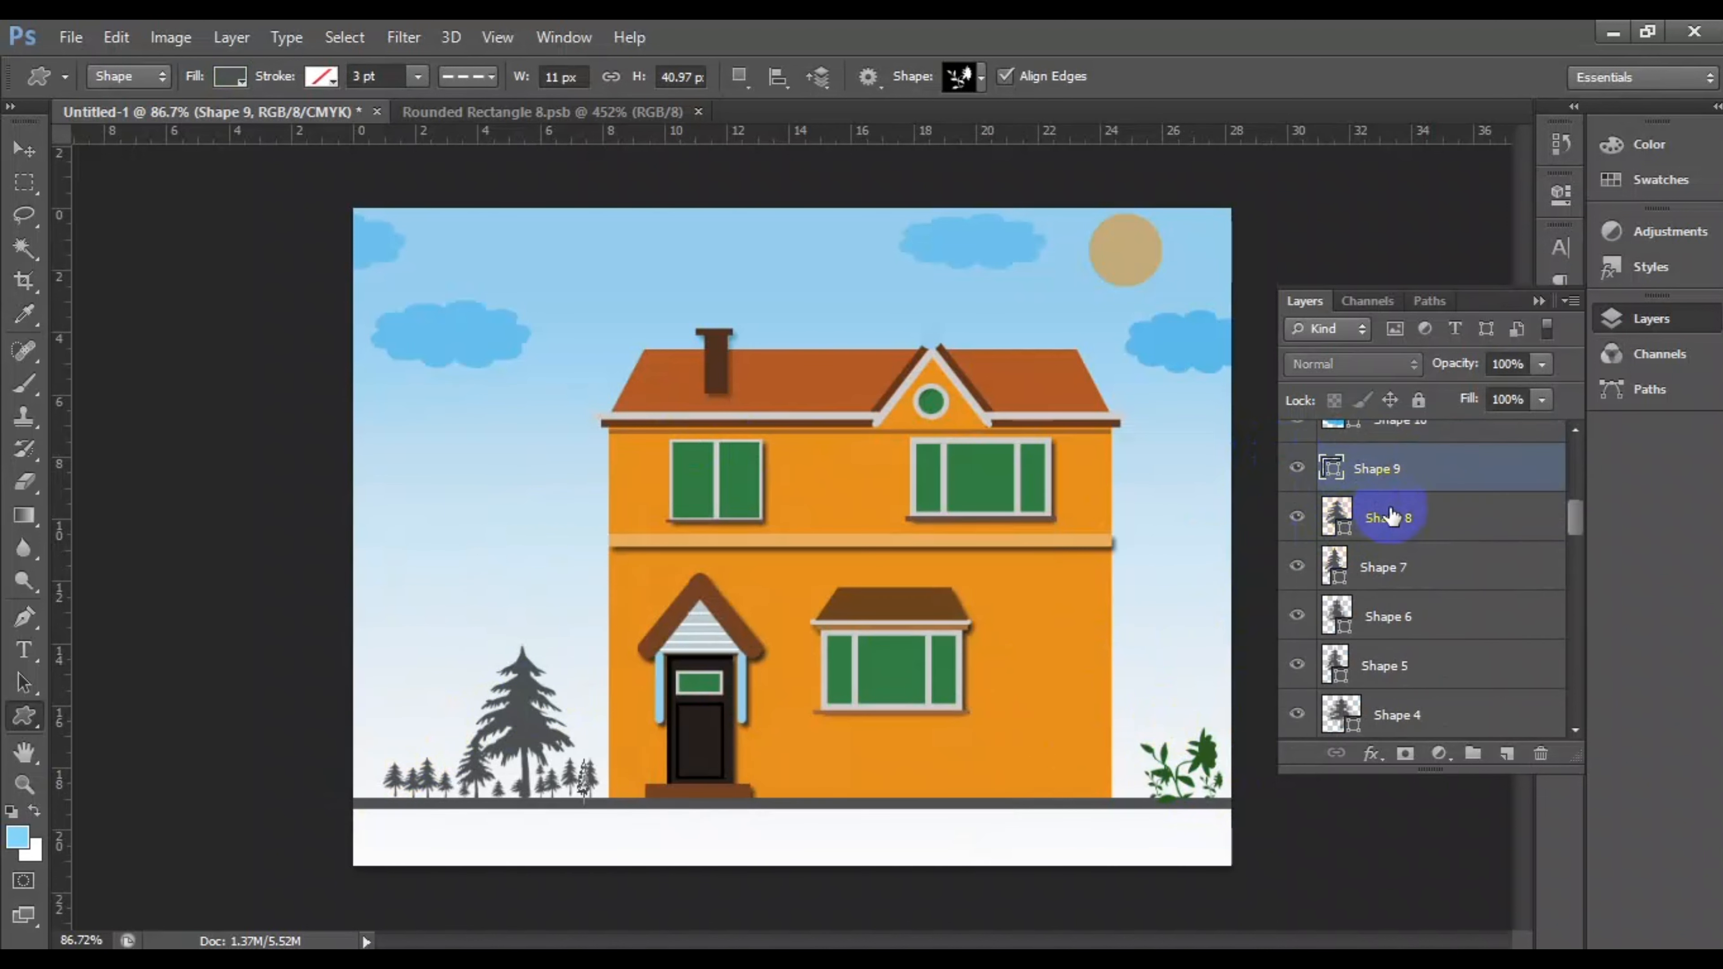
left_click(1394, 518)
left_click(1437, 615)
scroll(1438, 616, "down", 2)
left_click(1437, 572)
left_click(1428, 623)
scroll(1429, 621, "down", 1)
left_click(1431, 621)
left_click(1430, 655)
scroll(1431, 641, "down", 1)
left_click(1431, 575)
left_click(1426, 621)
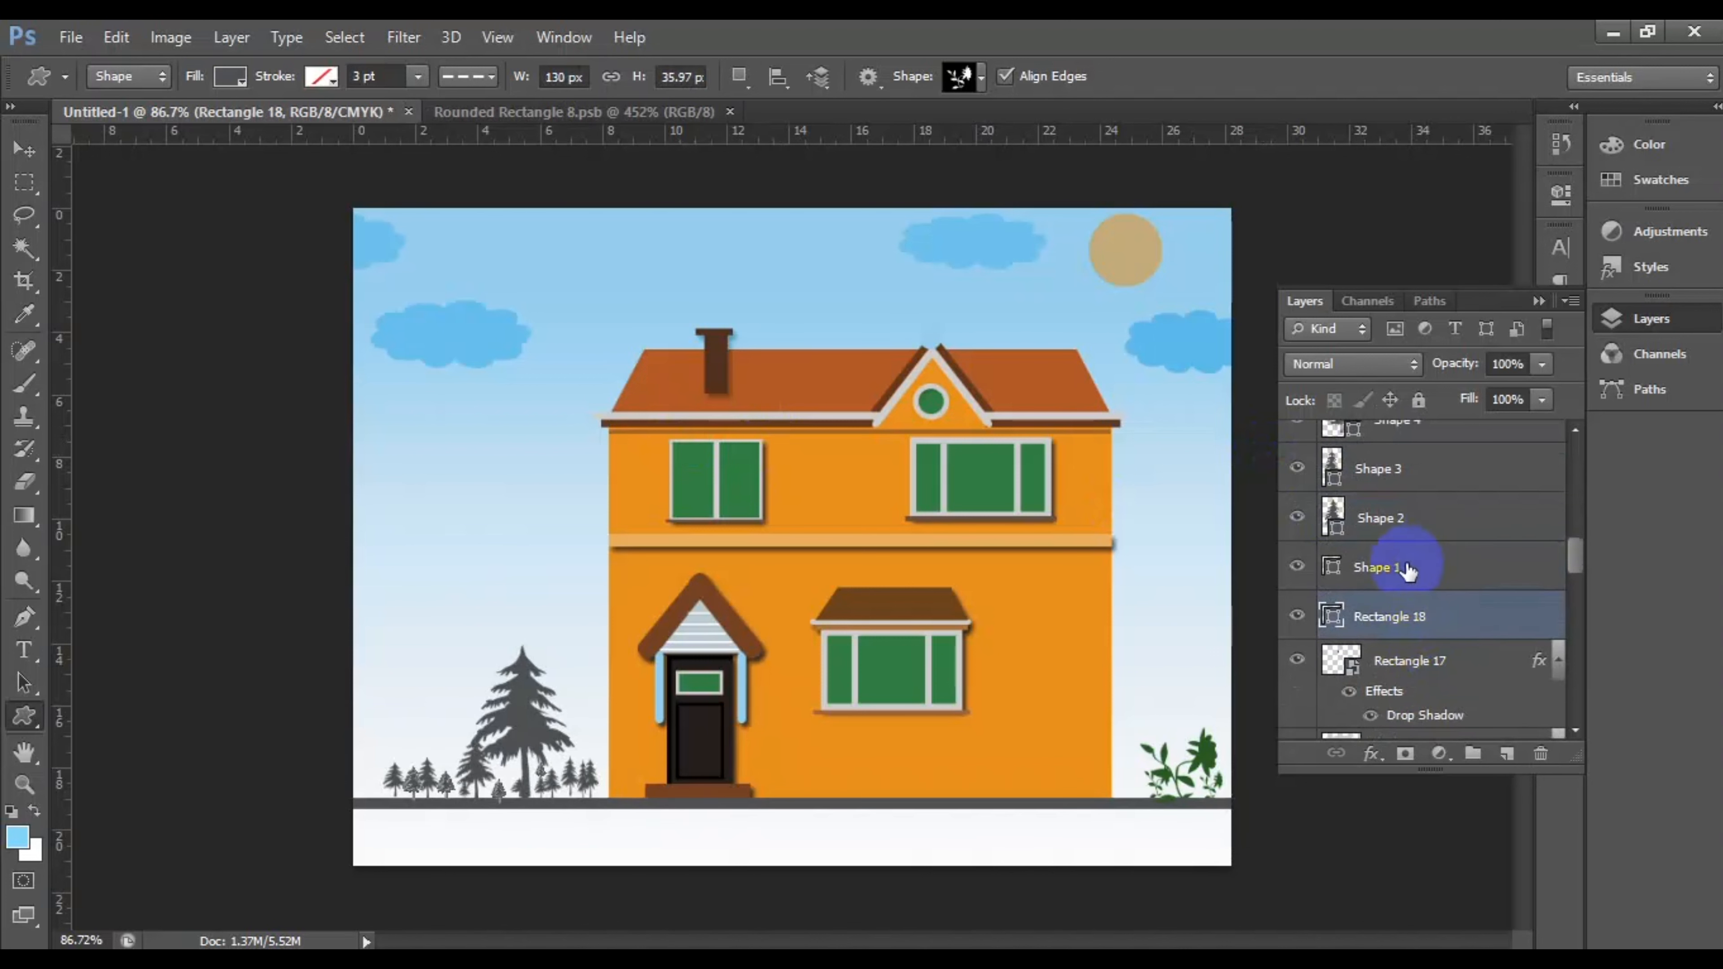
left_click(1407, 571)
Step: Draw several overlapping dark grey clumps with the thin grass-blade custom shape around the green plant right of the house
left_click(980, 76)
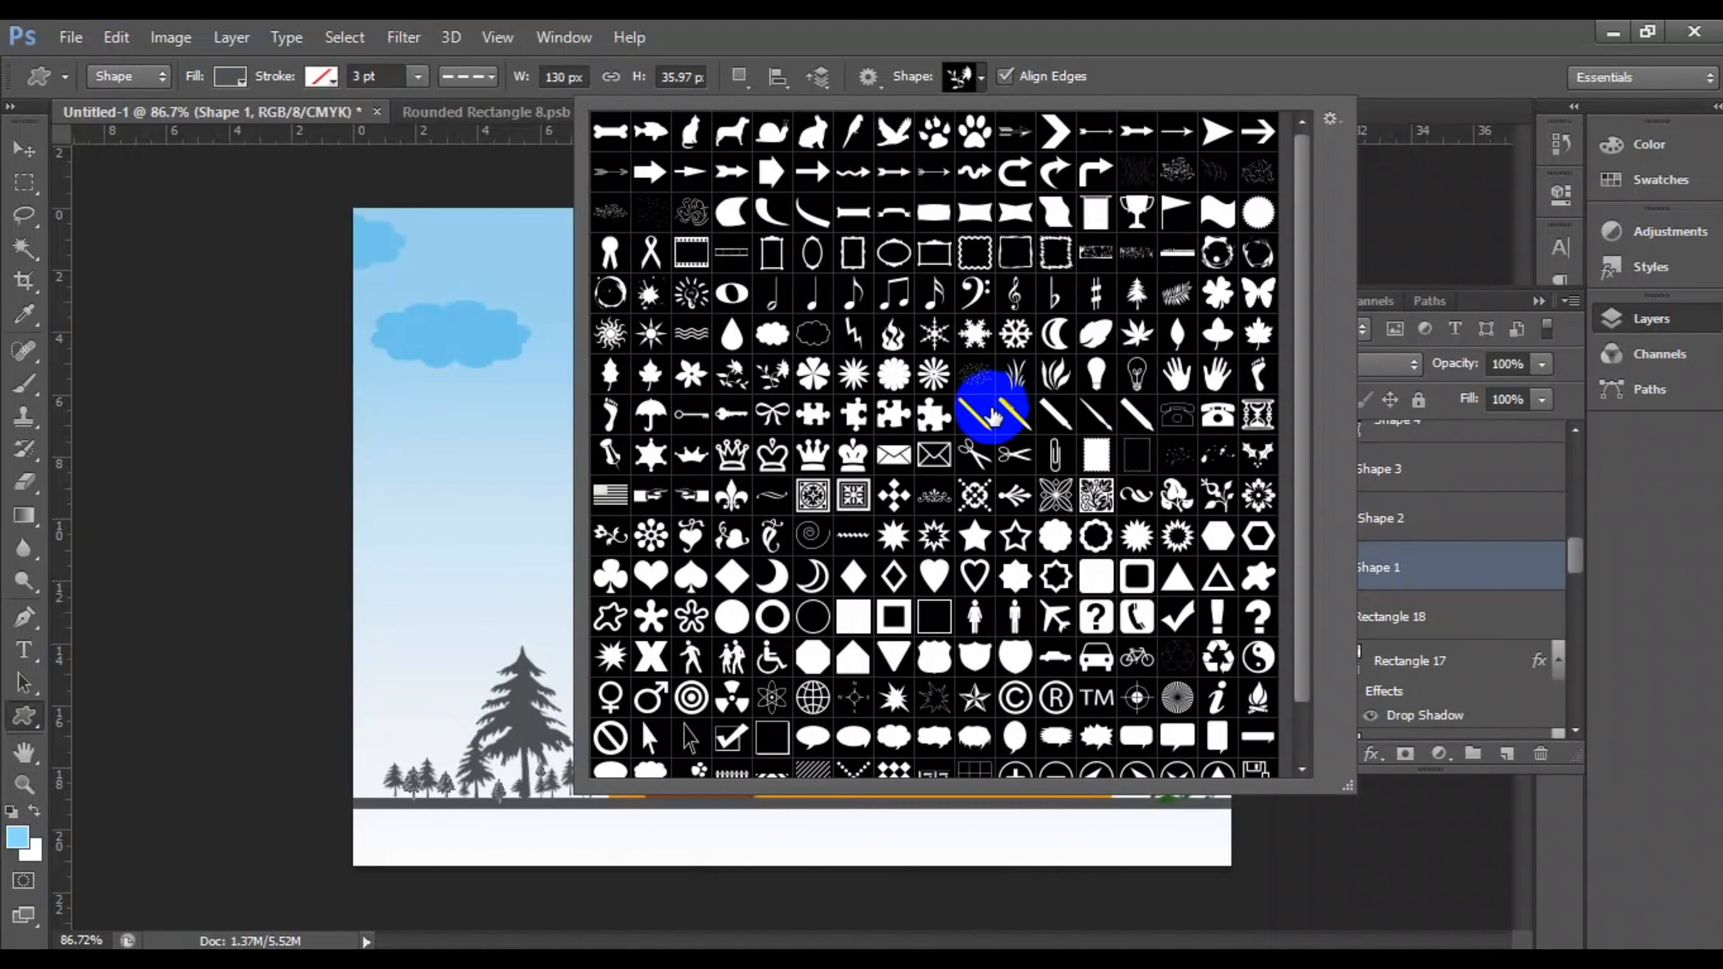
scroll(1024, 407, "down", 1)
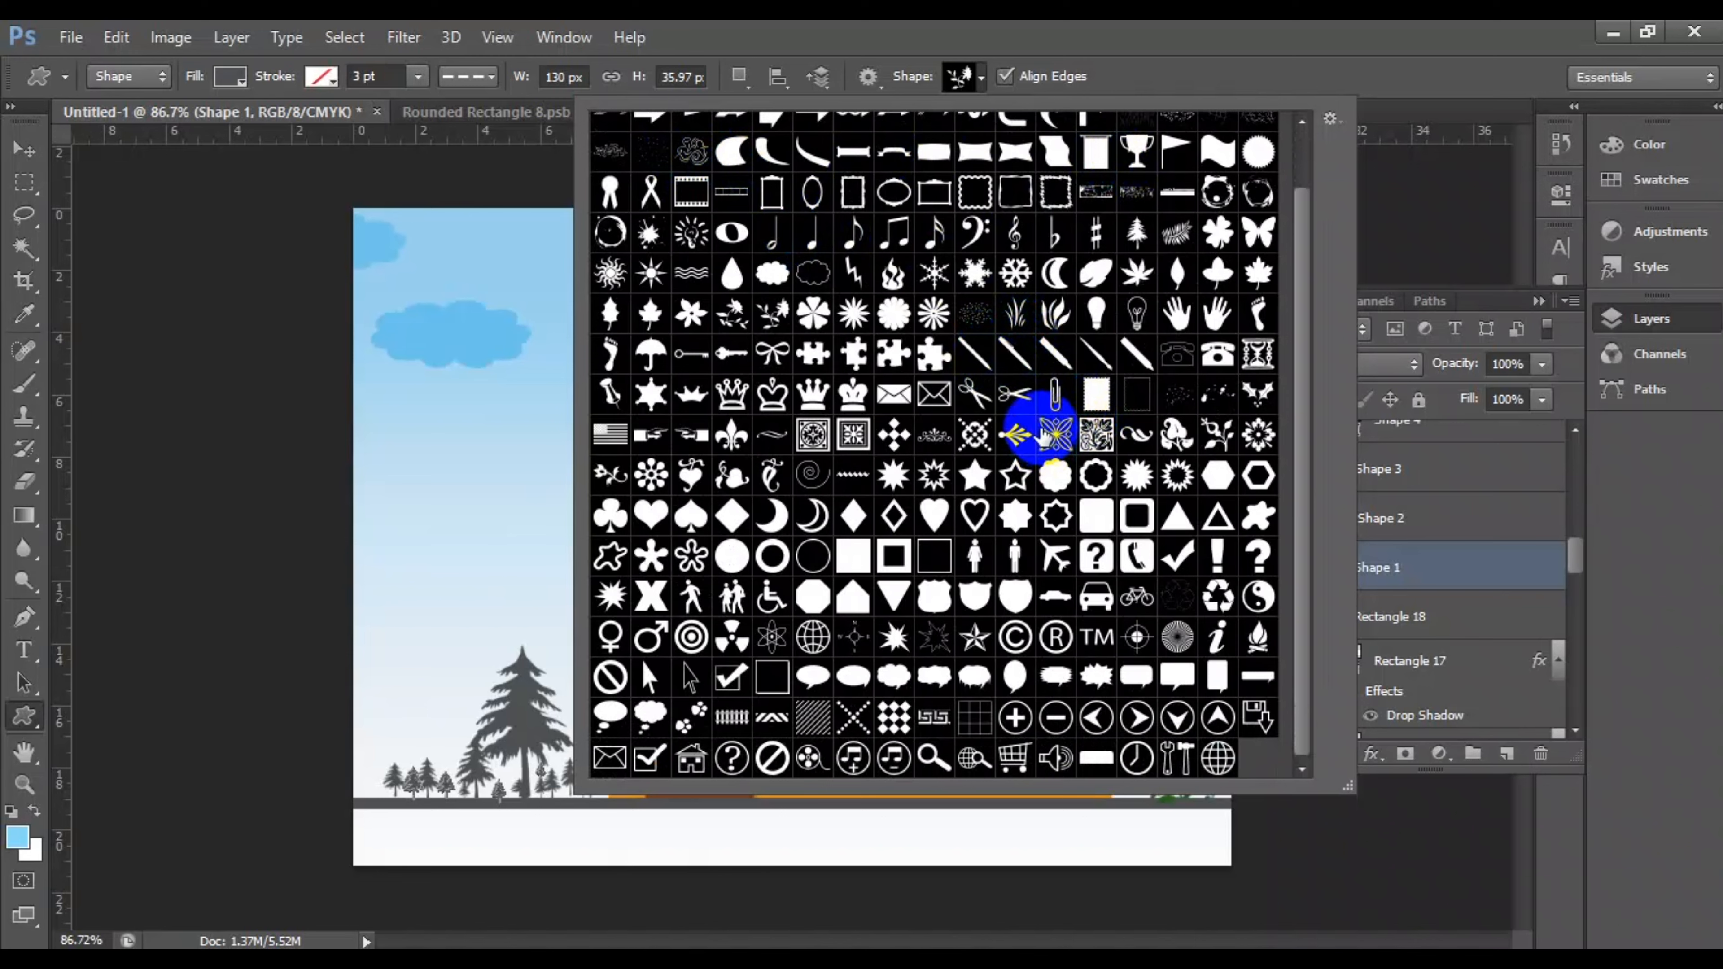
scroll(1054, 434, "up", 1)
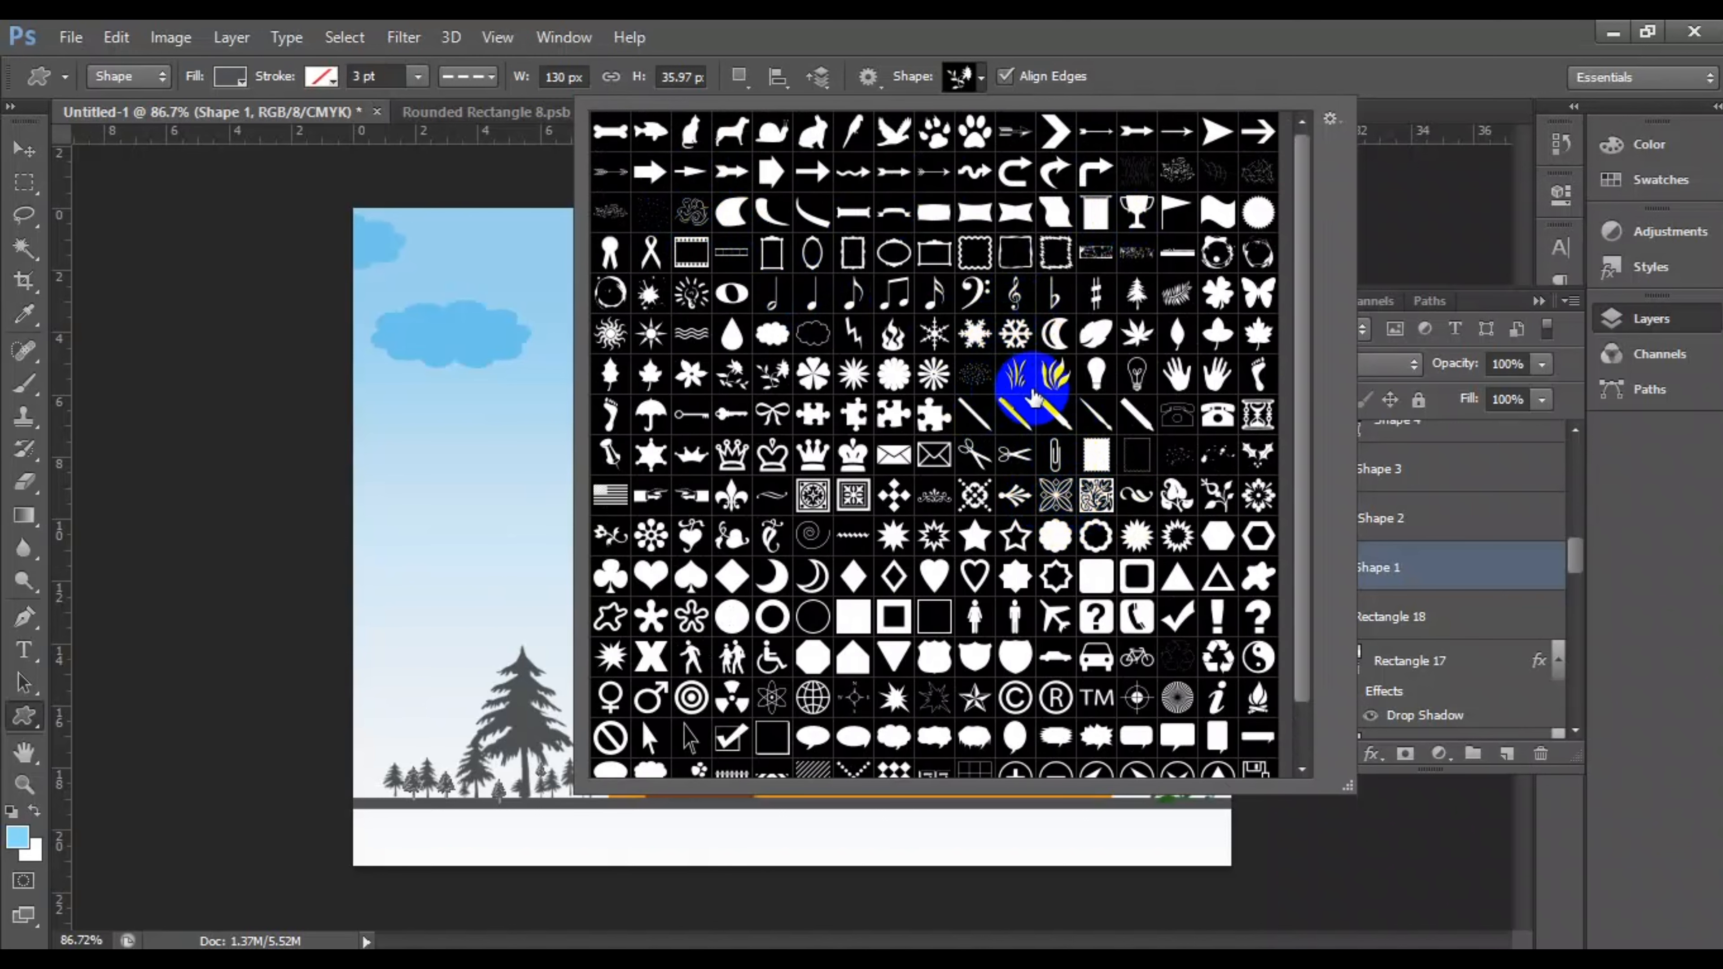
left_click(1271, 22)
scroll(977, 733, "up", 5)
scroll(1024, 708, "down", 2)
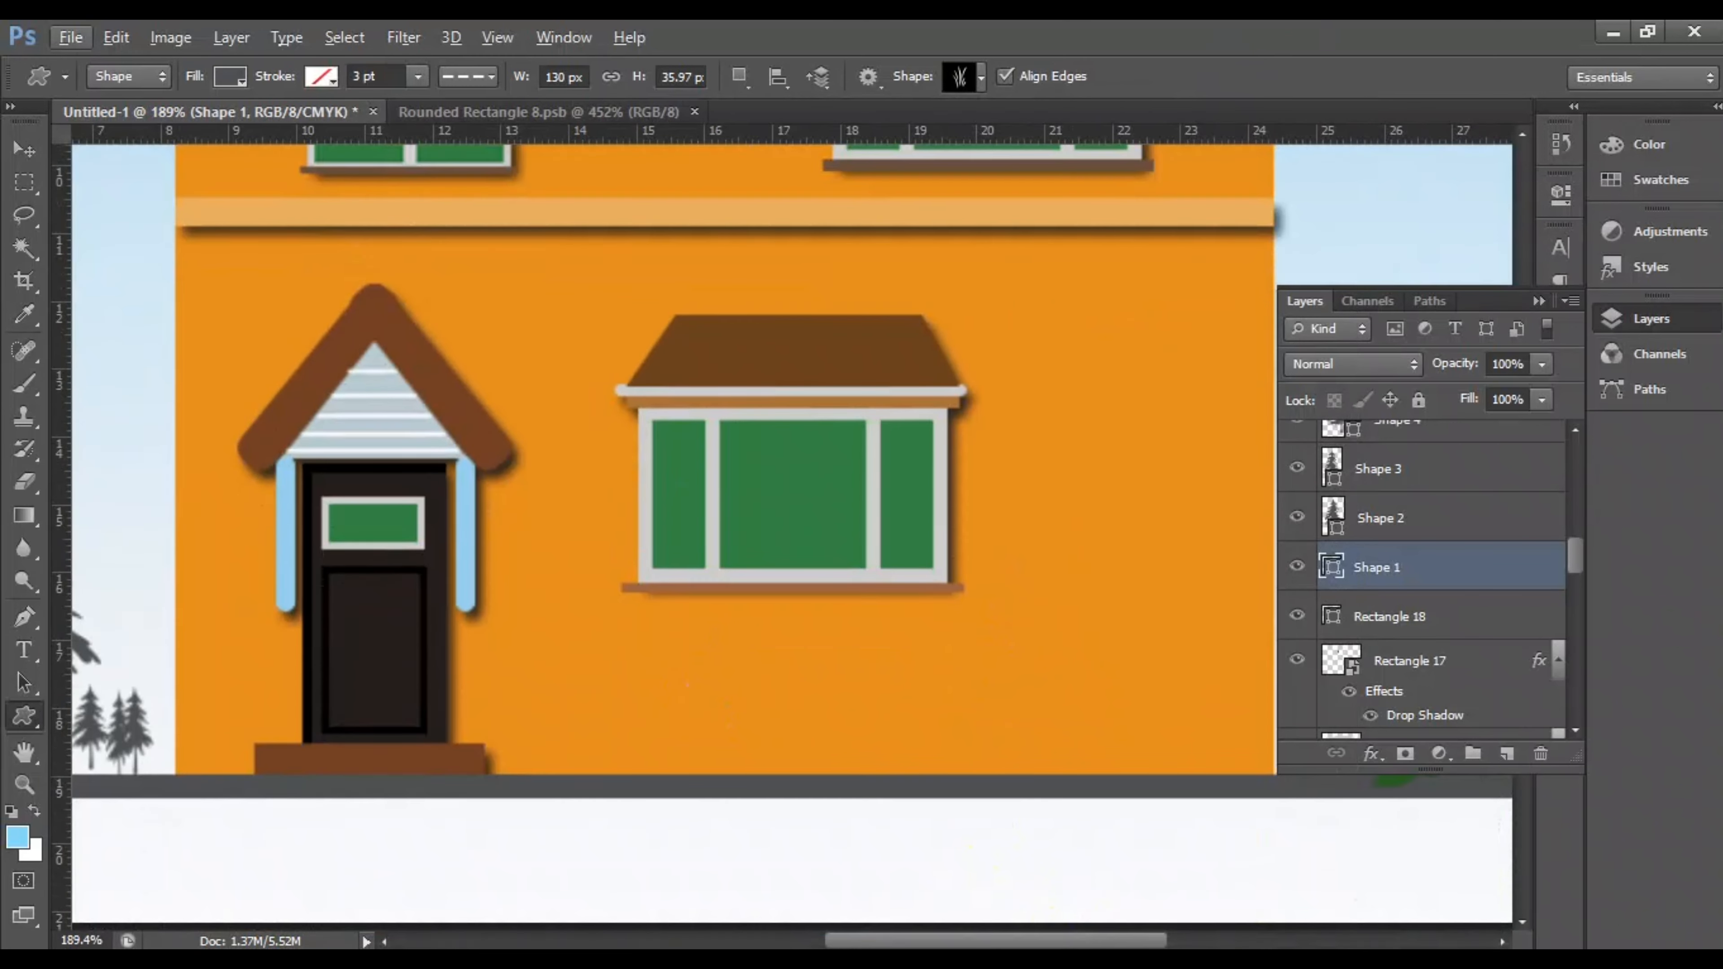
left_click_drag(1062, 942, 1084, 890)
mouse_move(781, 711)
left_mouse_down()
mouse_move(843, 777)
mouse_move(889, 789)
left_mouse_up()
left_click_drag(909, 713, 1009, 777)
left_click_drag(934, 683, 1007, 778)
left_click_drag(867, 687, 967, 786)
mouse_move(793, 706)
left_mouse_down()
mouse_move(895, 796)
mouse_move(935, 754)
left_mouse_up()
left_click_drag(773, 690, 927, 778)
left_click_drag(916, 628, 998, 721)
Step: Draw a grass clump at the scene's left edge beside the small pines and fill it with green
left_click_drag(1048, 942, 752, 941)
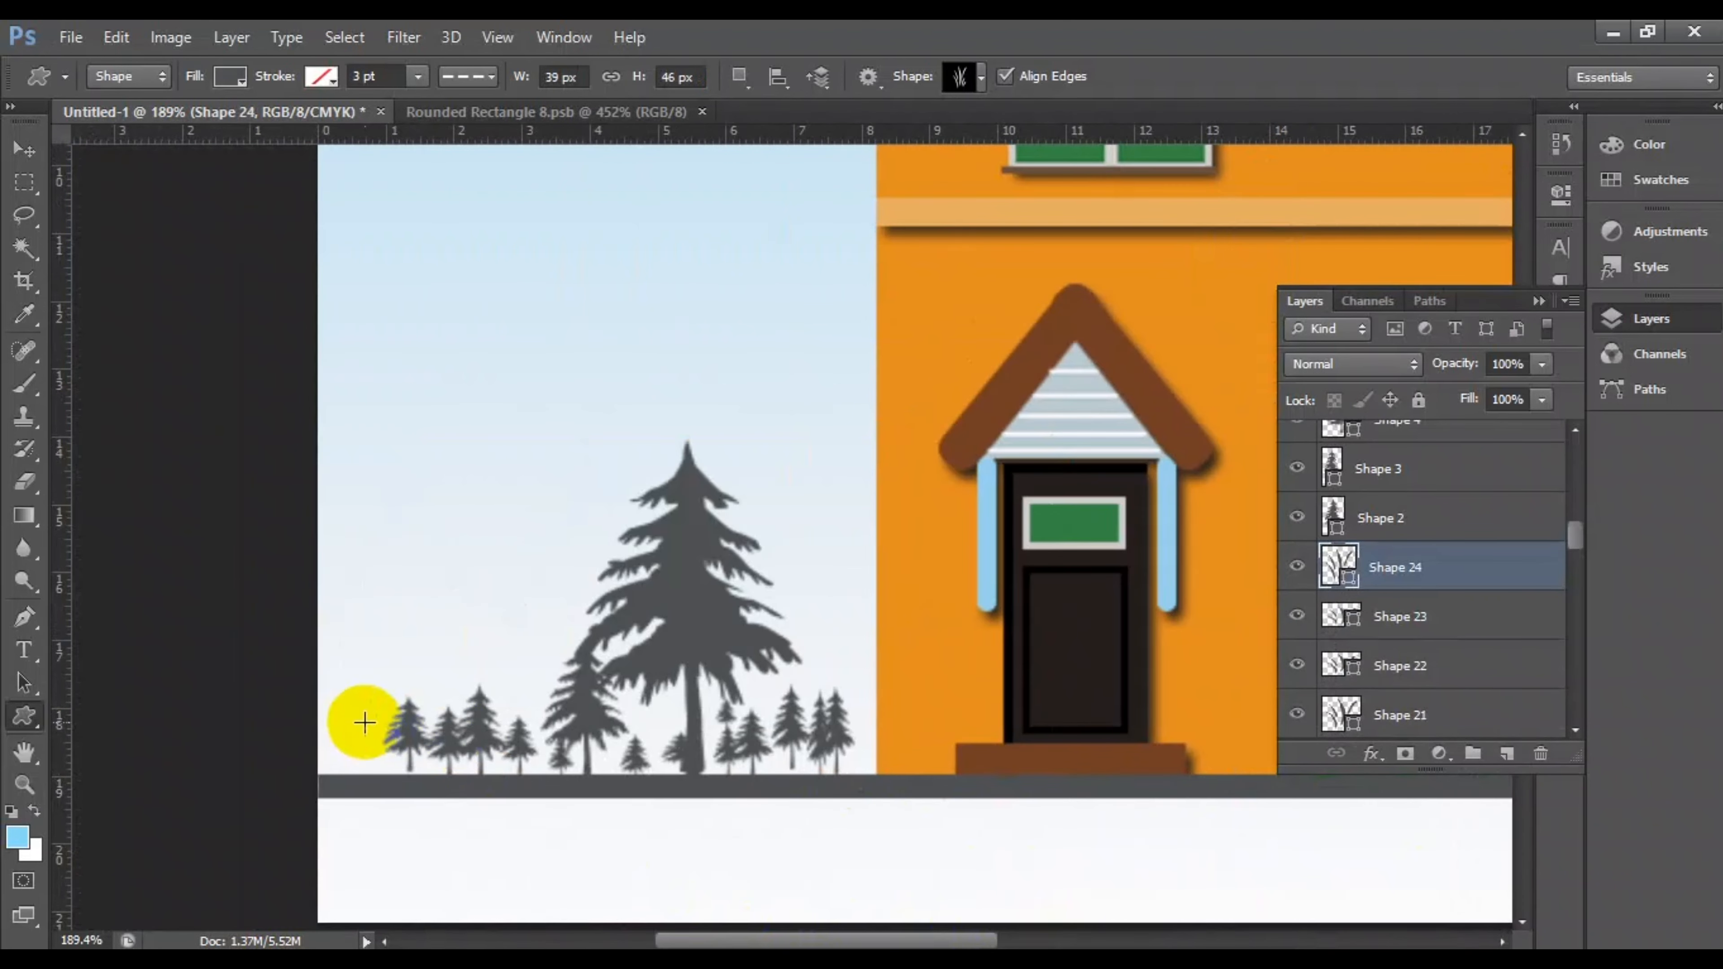
left_click_drag(323, 721, 390, 781)
left_click(338, 740)
left_click(1031, 431)
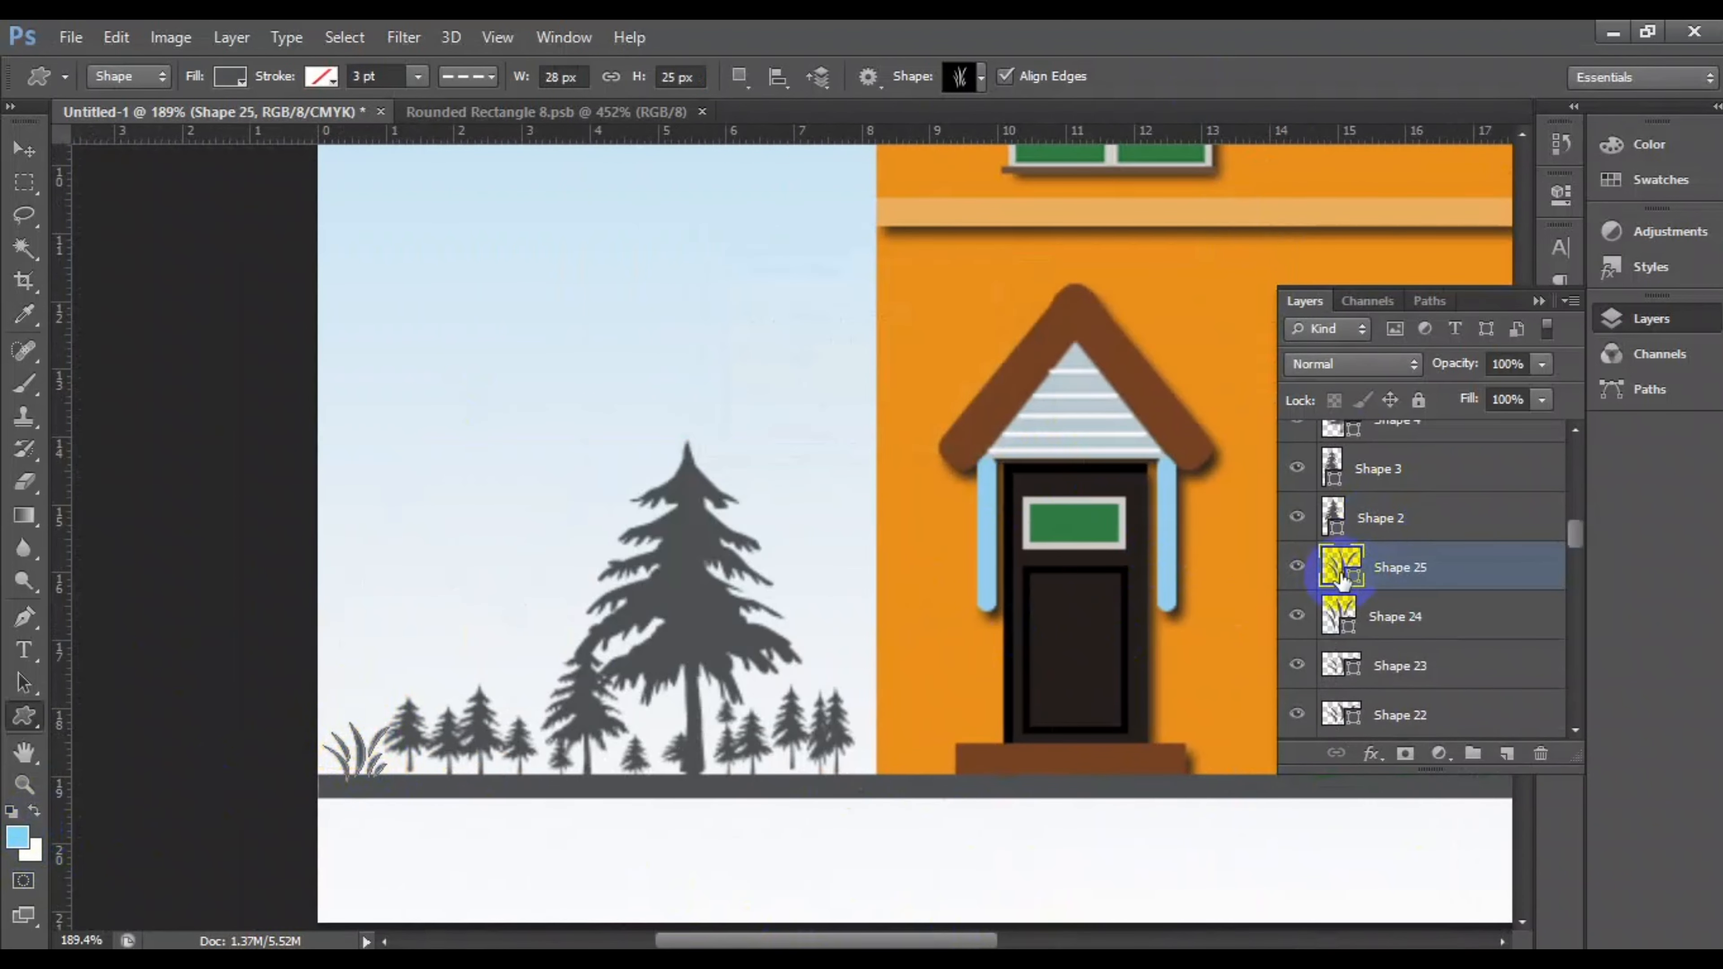
double_click(1341, 577)
left_click(664, 682)
left_click(592, 631)
left_click(953, 442)
Step: Draw green grass clumps of varying widths along the ground between the pine trees, up to the house's left wall
mouse_move(394, 729)
left_mouse_down()
mouse_move(435, 771)
mouse_move(631, 772)
left_mouse_up()
left_click_drag(649, 737, 690, 772)
mouse_move(736, 740)
left_mouse_down()
mouse_move(791, 773)
mouse_move(860, 779)
left_mouse_up()
mouse_move(423, 726)
left_mouse_down()
mouse_move(339, 733)
mouse_move(438, 769)
left_mouse_up()
left_click_drag(341, 735, 428, 771)
left_click_drag(439, 745, 642, 776)
left_click_drag(668, 741, 714, 772)
left_click_drag(765, 725, 879, 773)
Step: Draw green grass clumps around the plant between the house's right wall and the scene's right edge
left_click_drag(883, 940, 1137, 937)
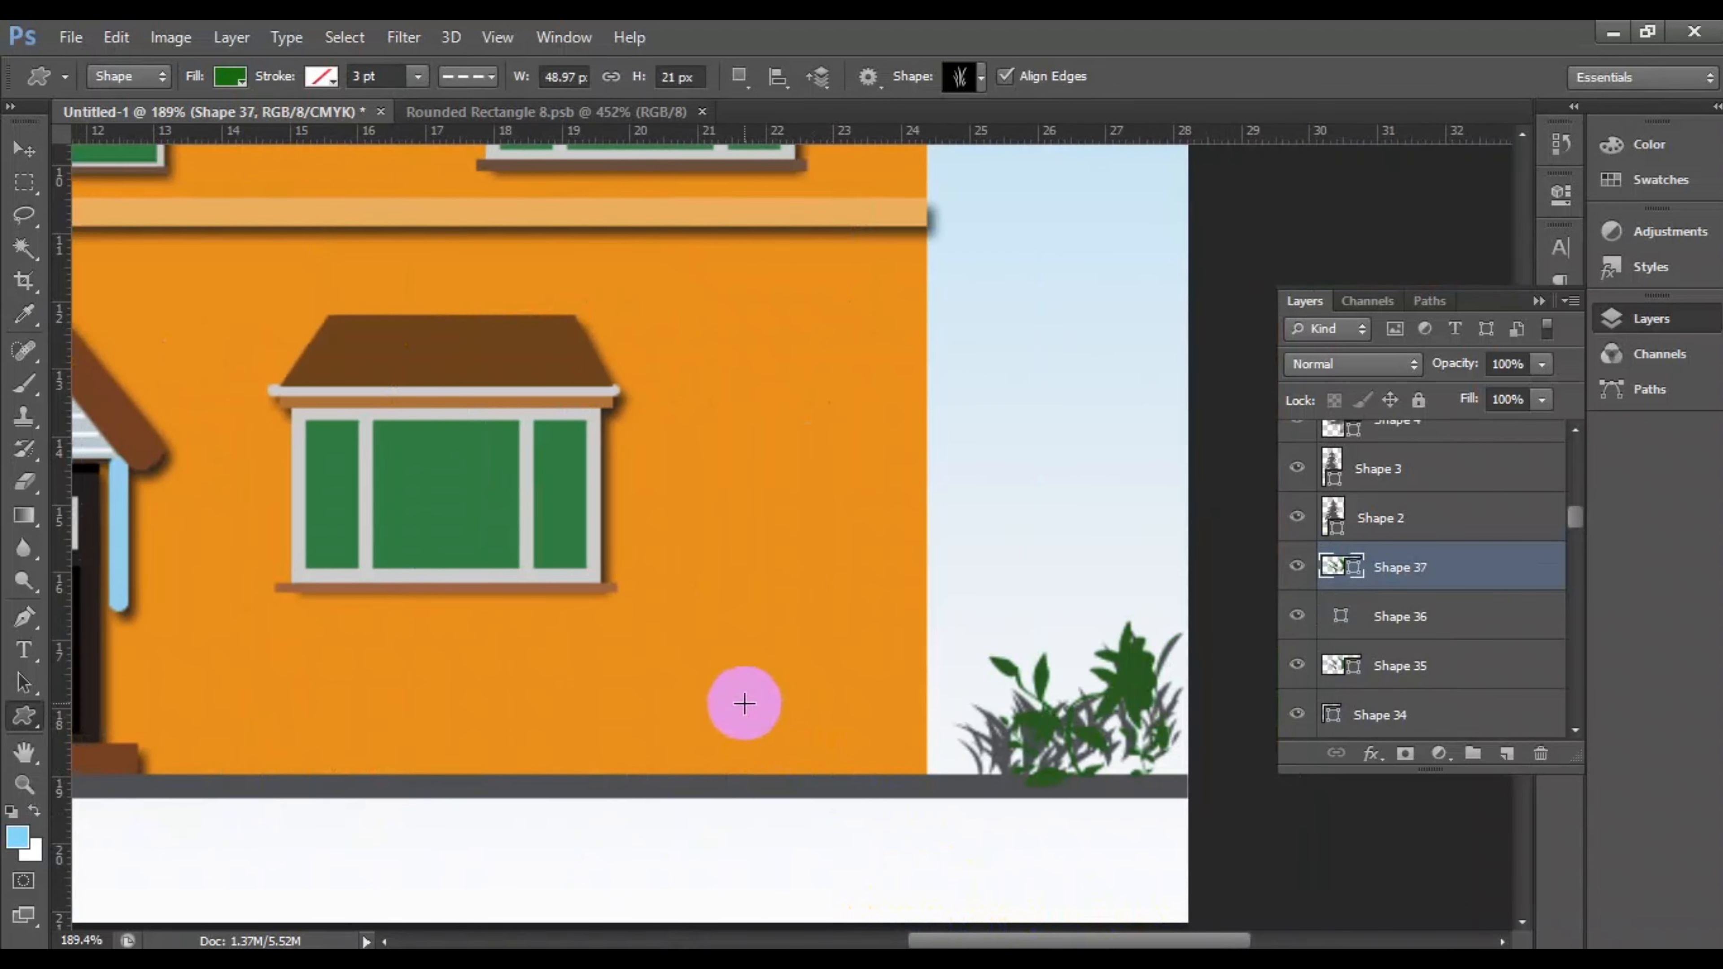
mouse_move(957, 718)
left_mouse_down()
mouse_move(1030, 770)
mouse_move(1083, 772)
left_mouse_up()
left_click_drag(1112, 726, 1179, 773)
left_click_drag(1163, 681, 1198, 744)
left_click_drag(940, 678, 1036, 749)
left_click_drag(941, 719, 1022, 774)
left_click_drag(1138, 714, 1192, 774)
left_click_drag(1154, 644, 1228, 714)
left_click_drag(937, 647, 1021, 722)
left_click_drag(937, 721, 1021, 768)
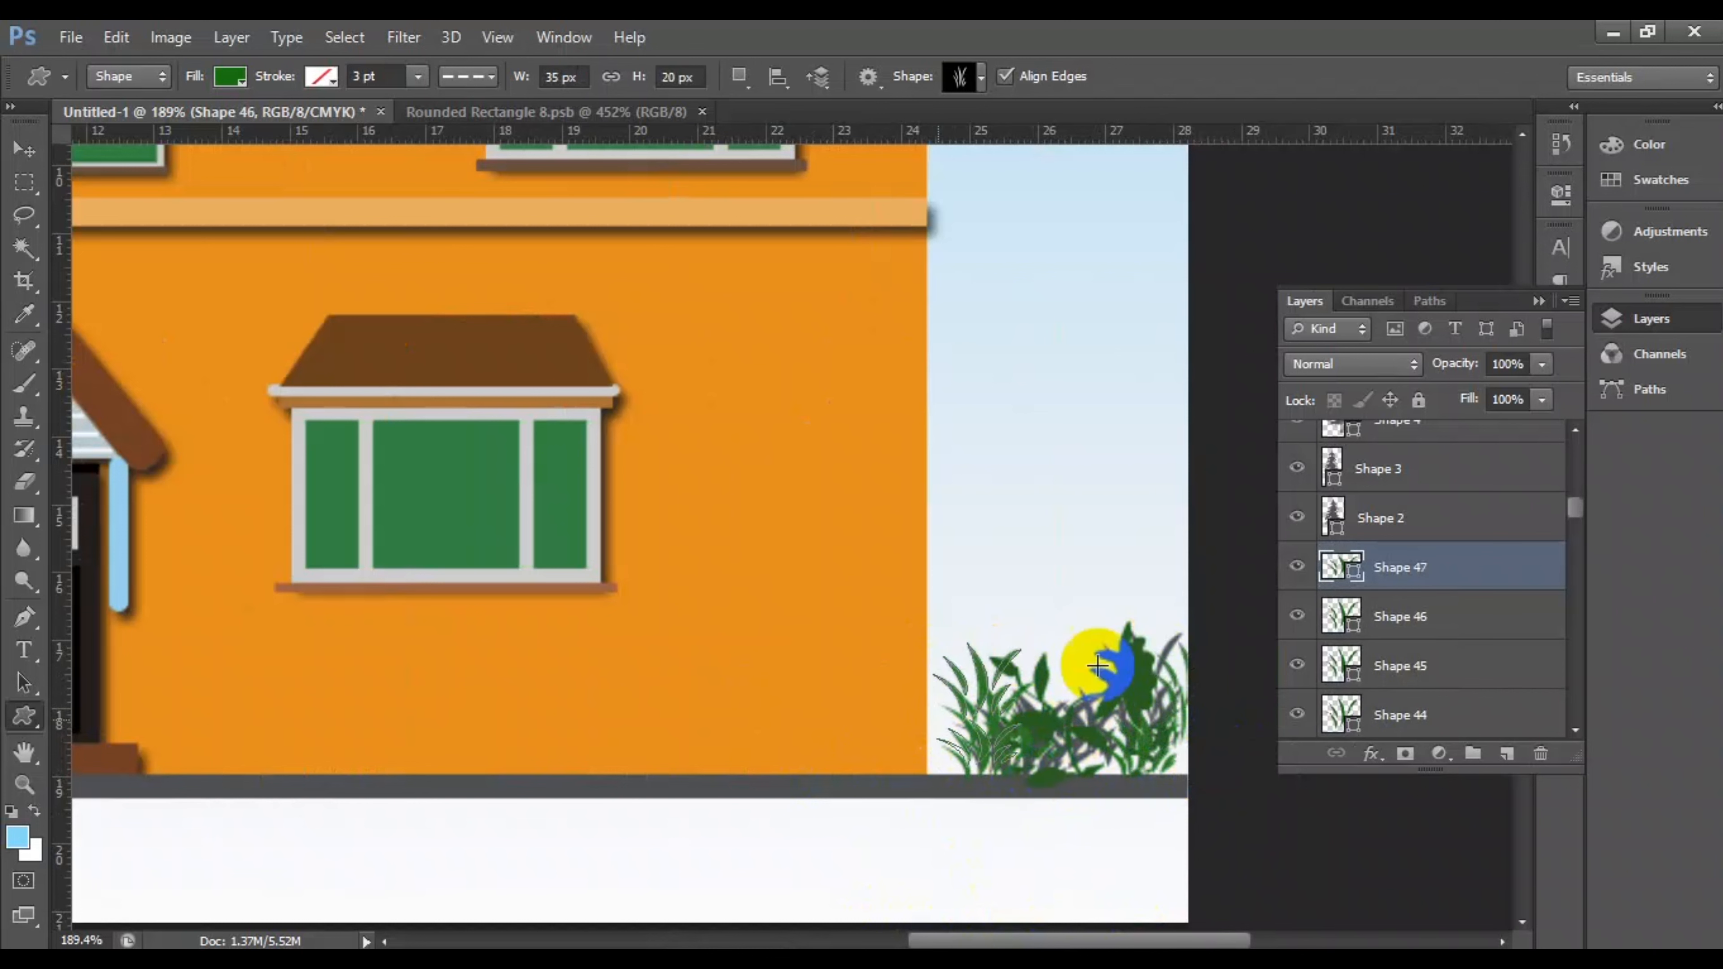
Step: Draw green pine trees of varying sizes in front of the house wall, to the right of the door
left_click(983, 76)
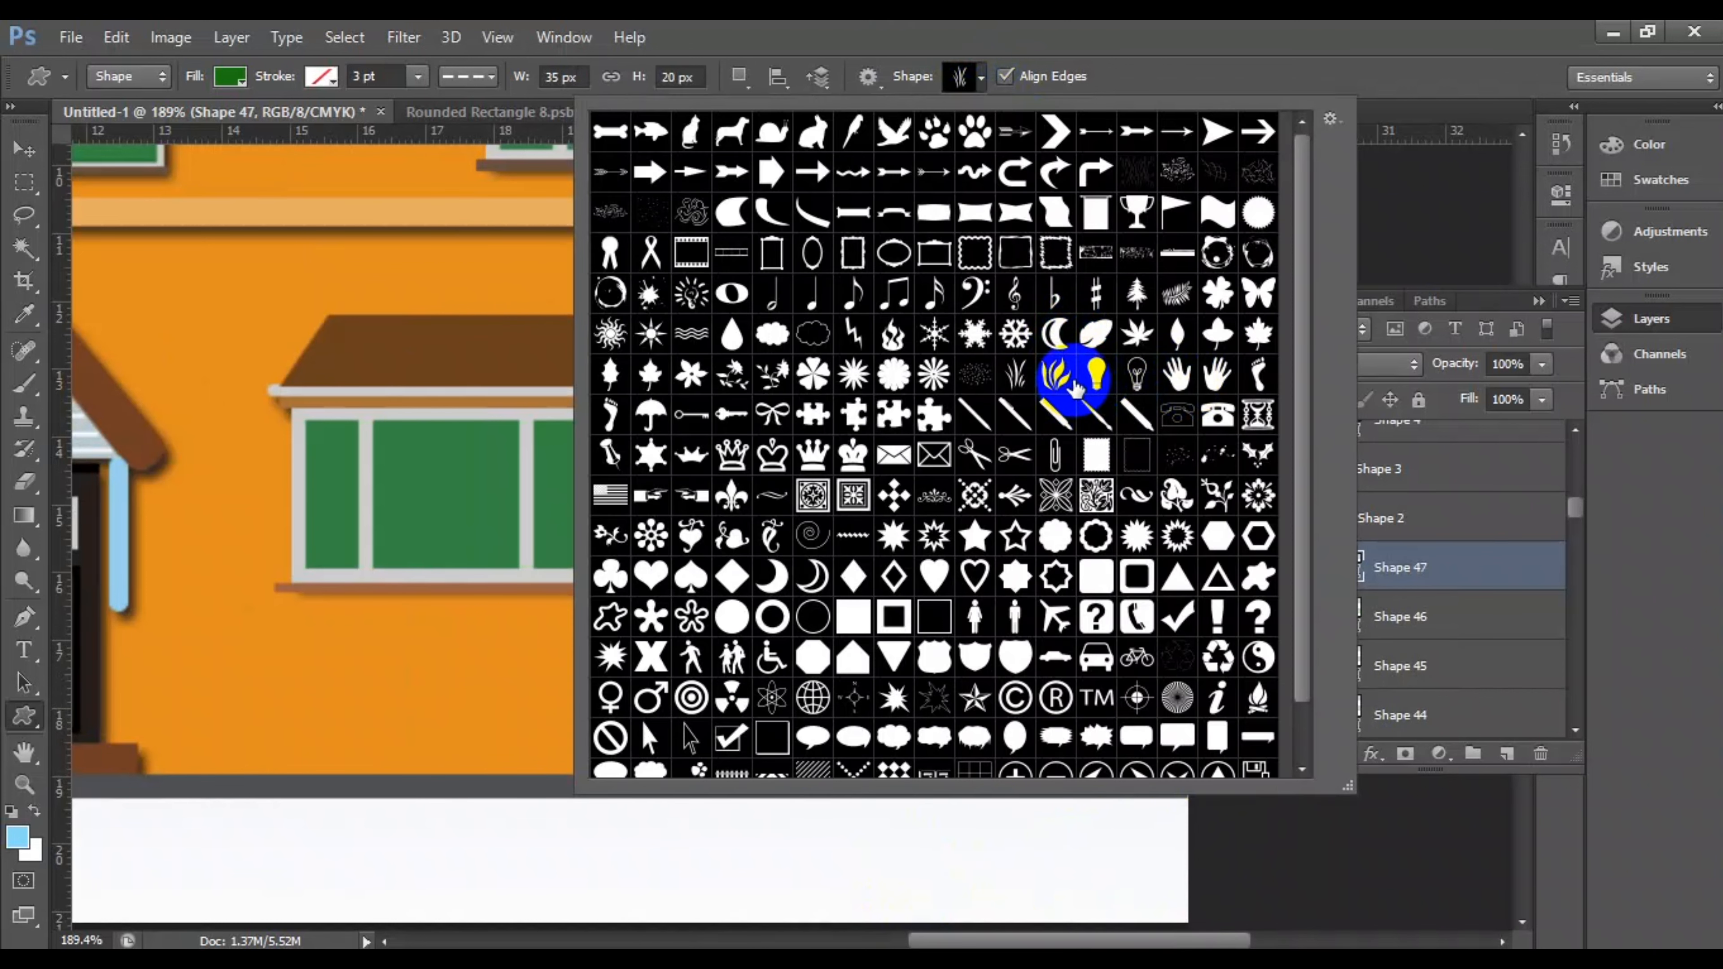
left_click(538, 707)
left_click_drag(729, 638, 831, 771)
left_click_drag(513, 651, 651, 774)
mouse_move(242, 623)
left_mouse_down()
mouse_move(334, 770)
mouse_move(352, 770)
left_mouse_up()
left_click_drag(408, 672, 465, 774)
left_click_drag(836, 568, 902, 774)
left_click_drag(263, 737, 306, 776)
Step: Fill the small circle on top of the gable's peak with a dark blue
left_click(24, 148)
left_click(1115, 335)
scroll(1046, 470, "down", 5)
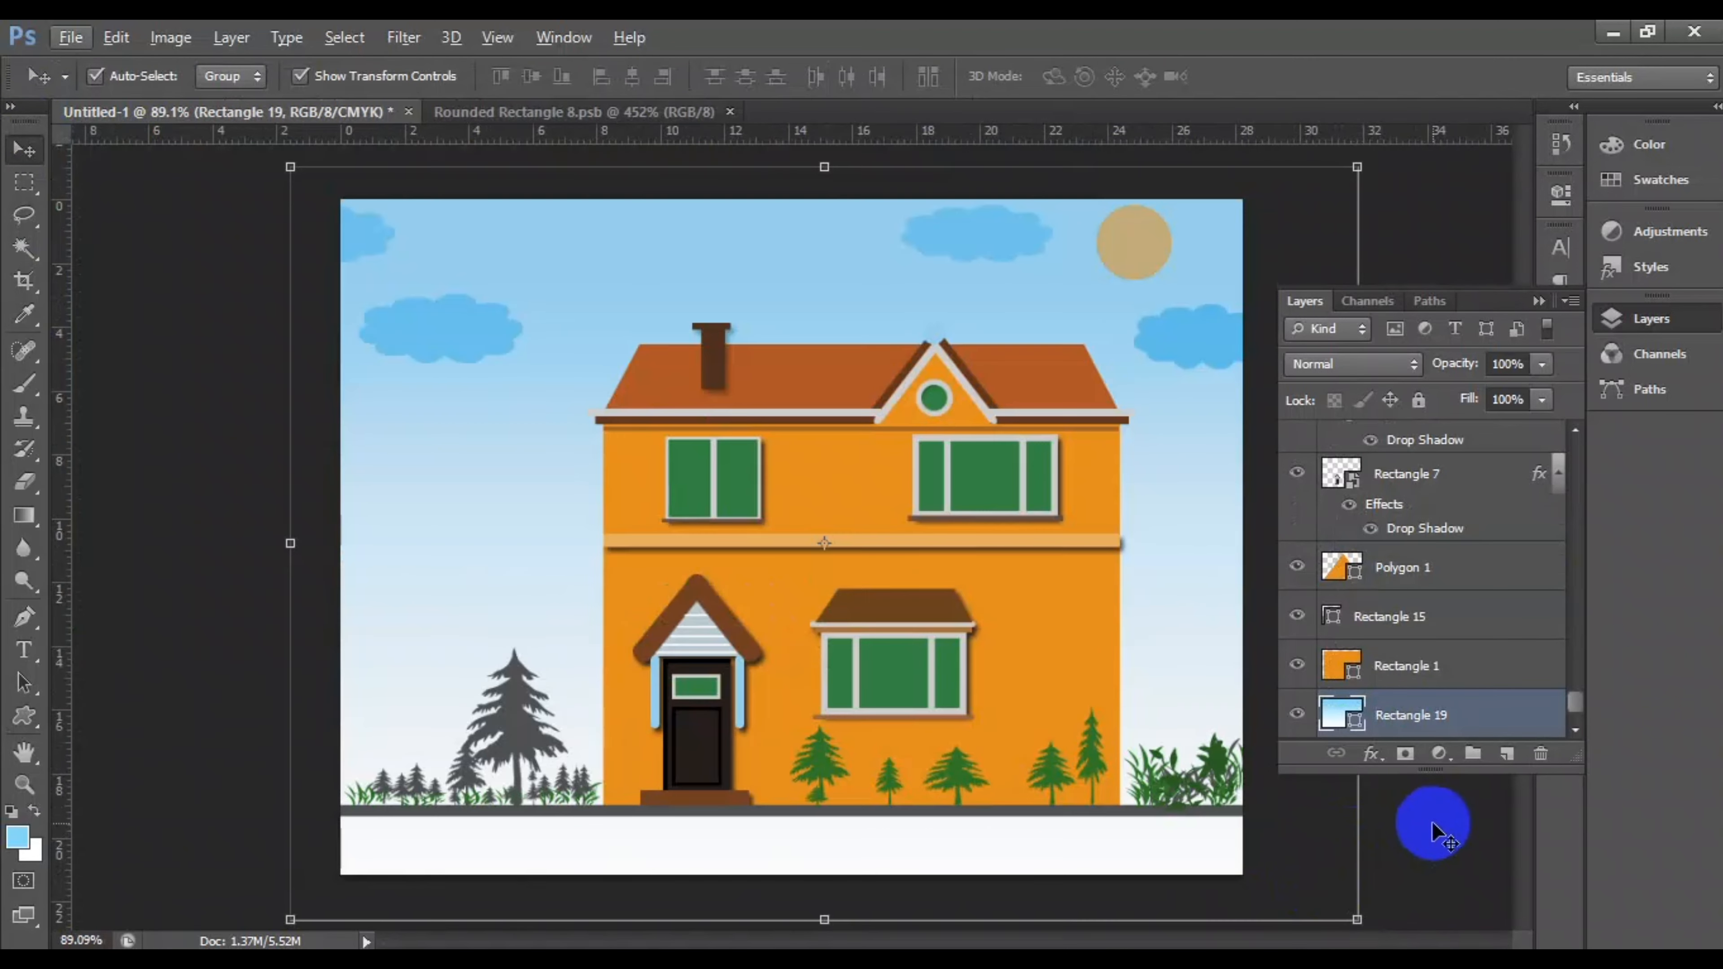
left_click(1433, 832)
scroll(936, 554, "down", 1)
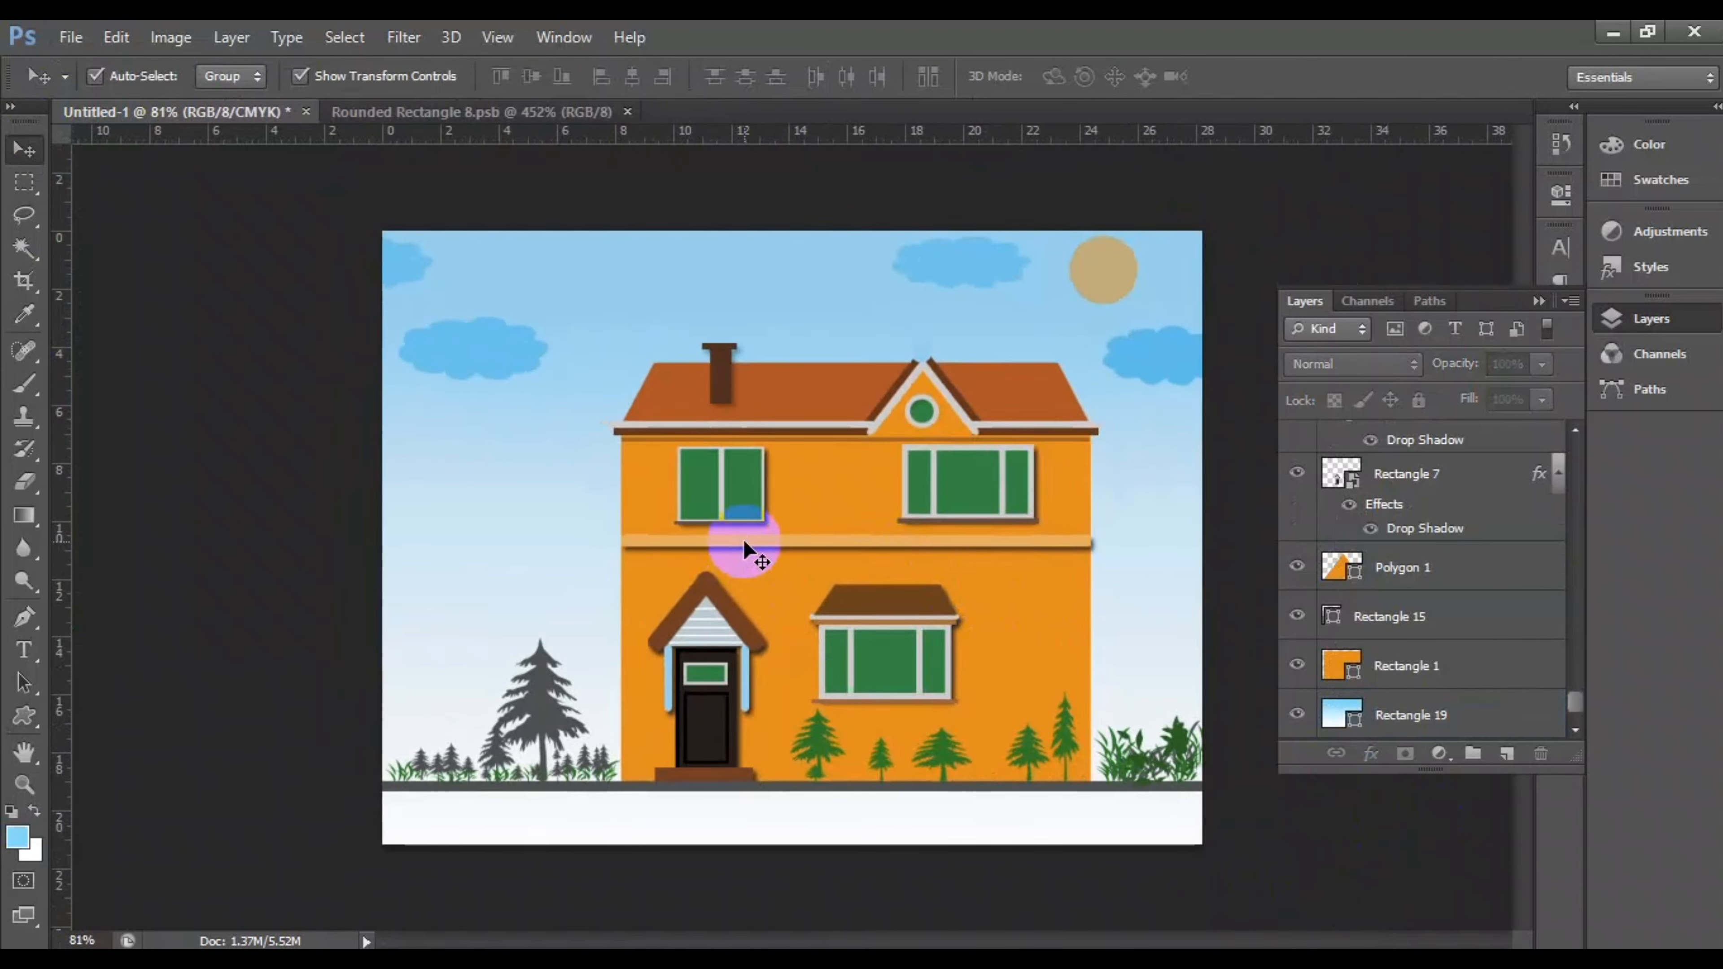
left_click(921, 347)
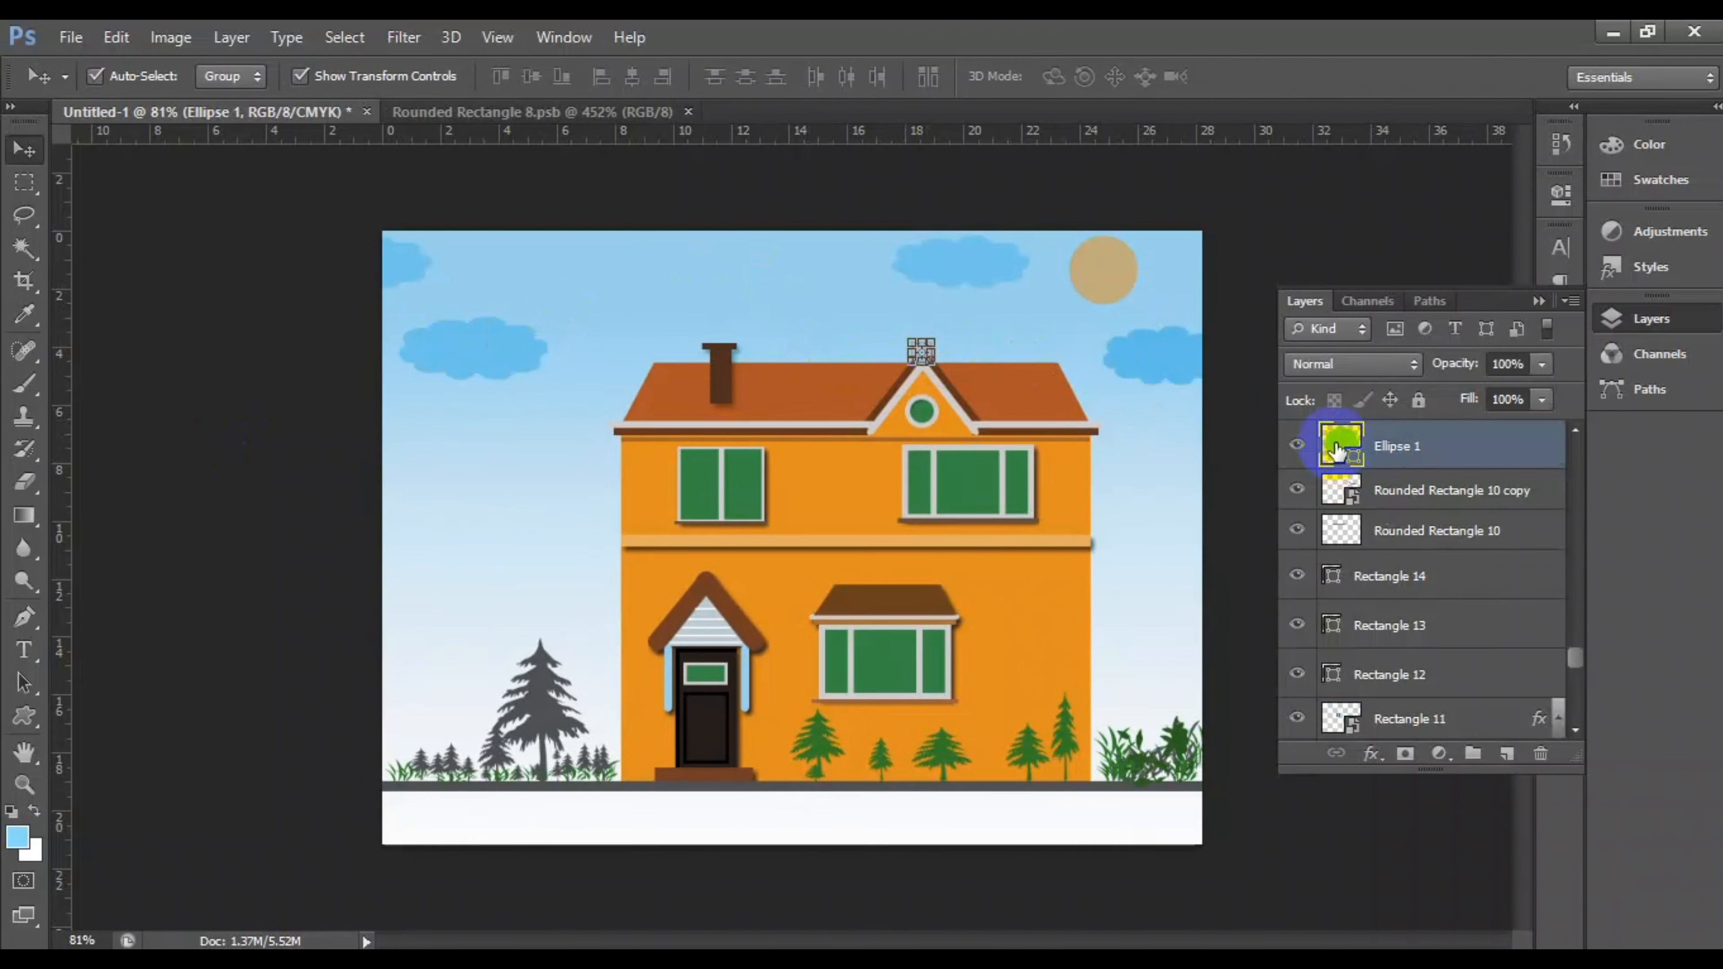
double_click(1335, 450)
left_click_drag(631, 454, 635, 588)
left_click(954, 450)
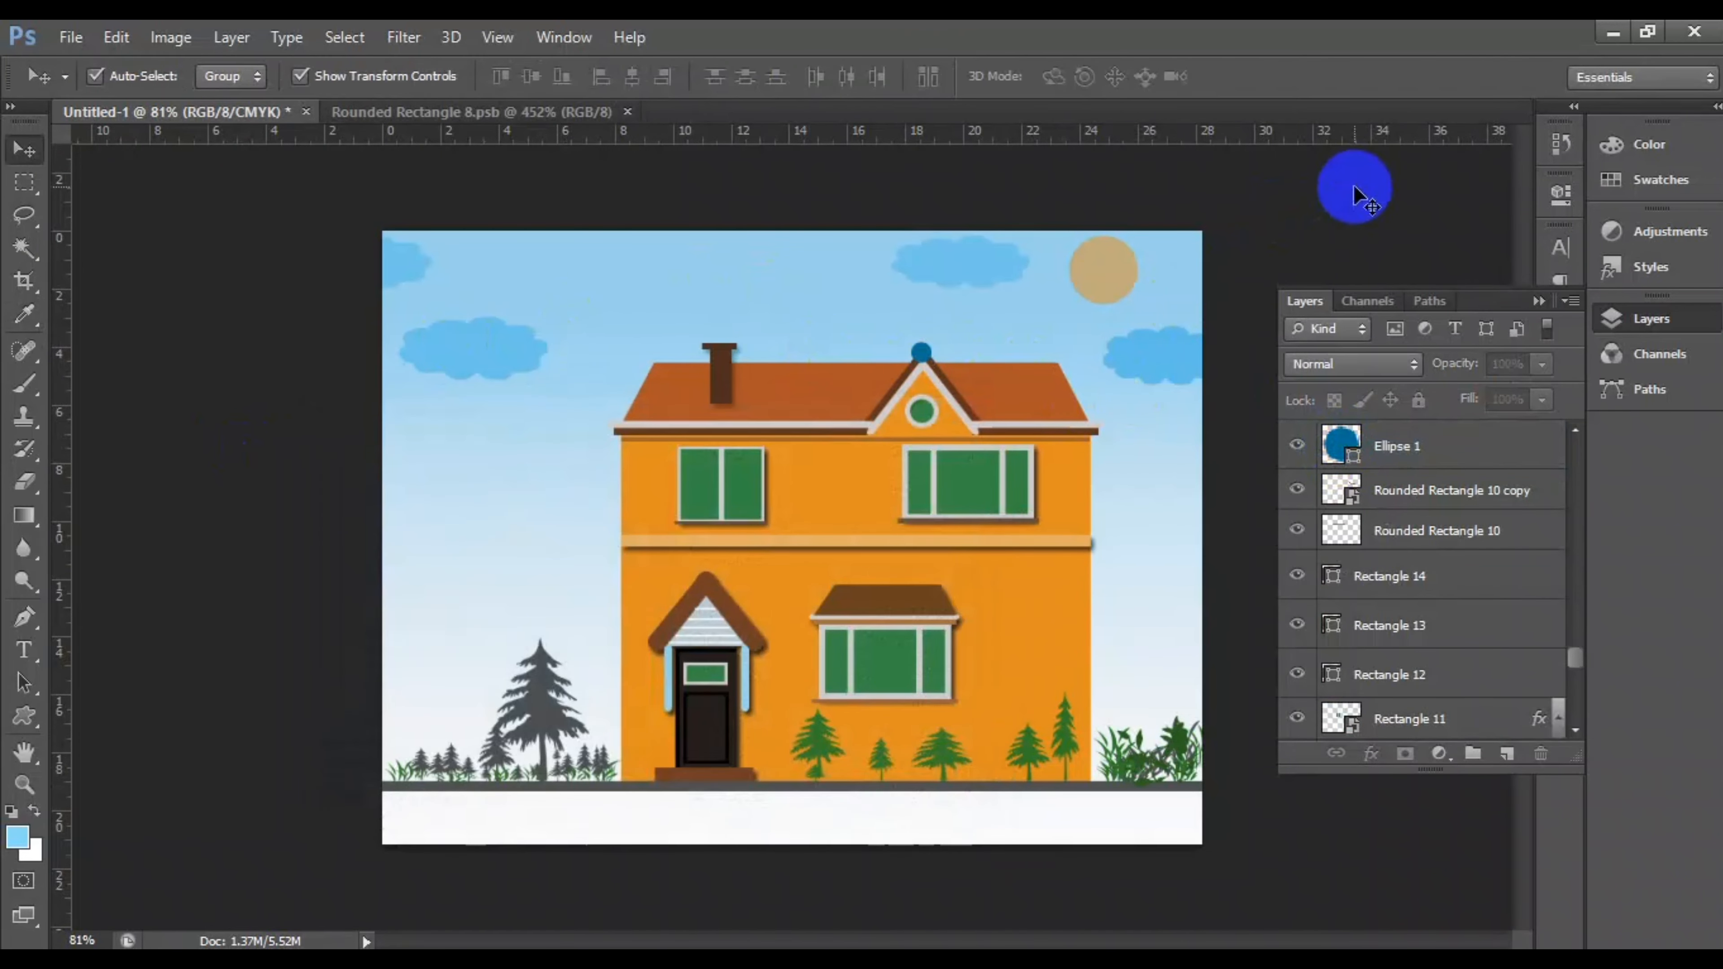